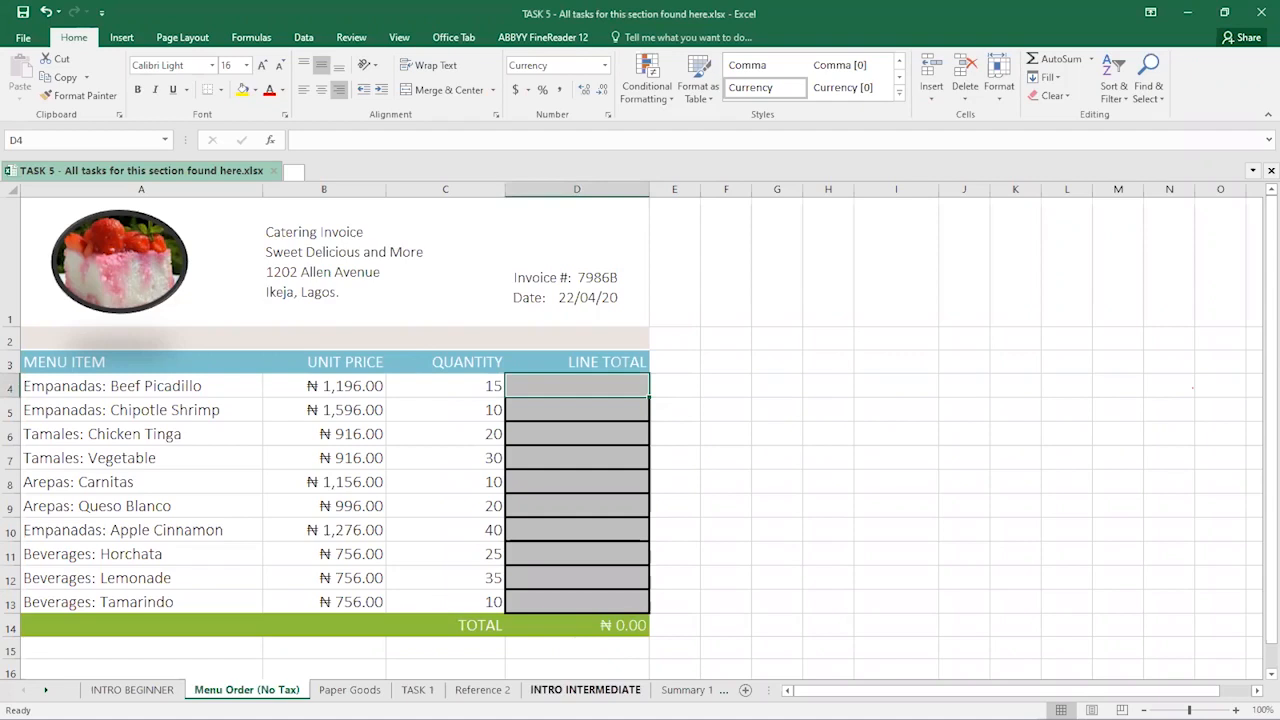
- Return to the Menu Order (No Tax) sheet and enter =B4*C4 as D4's line total
{"action": "left_click", "coordinate": [585, 690]}
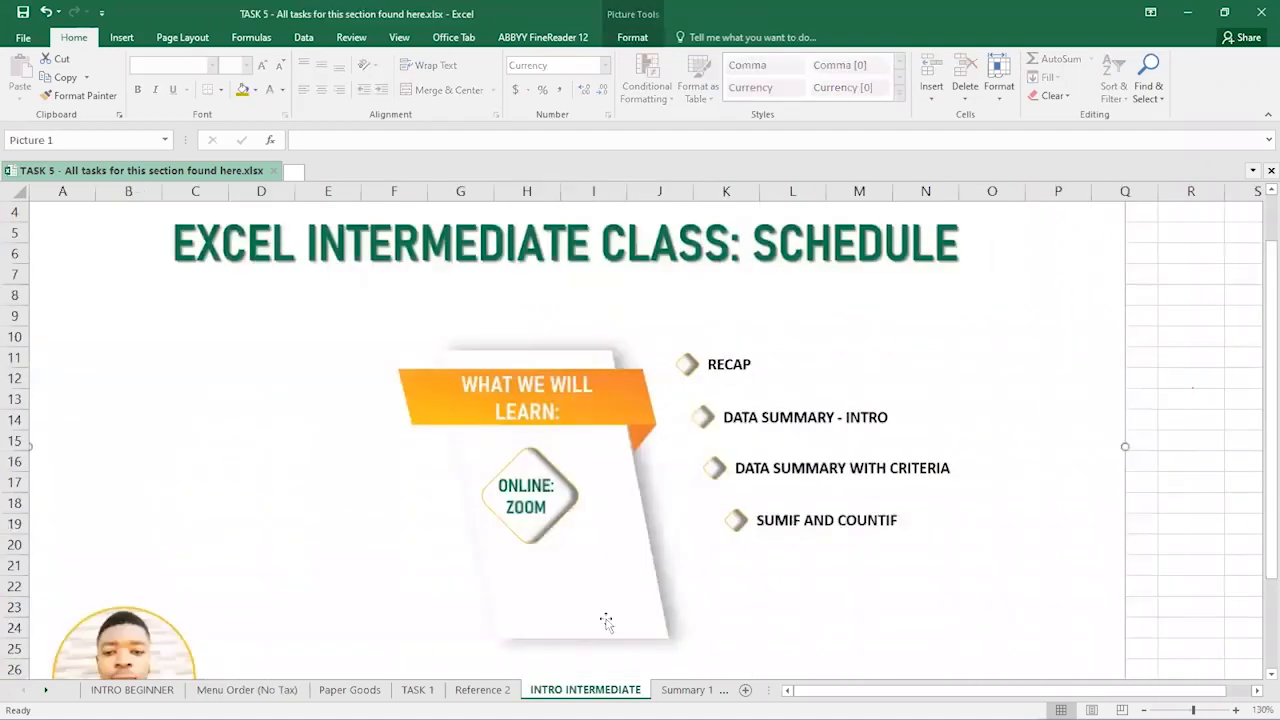
{"action": "left_click", "coordinate": [889, 84]}
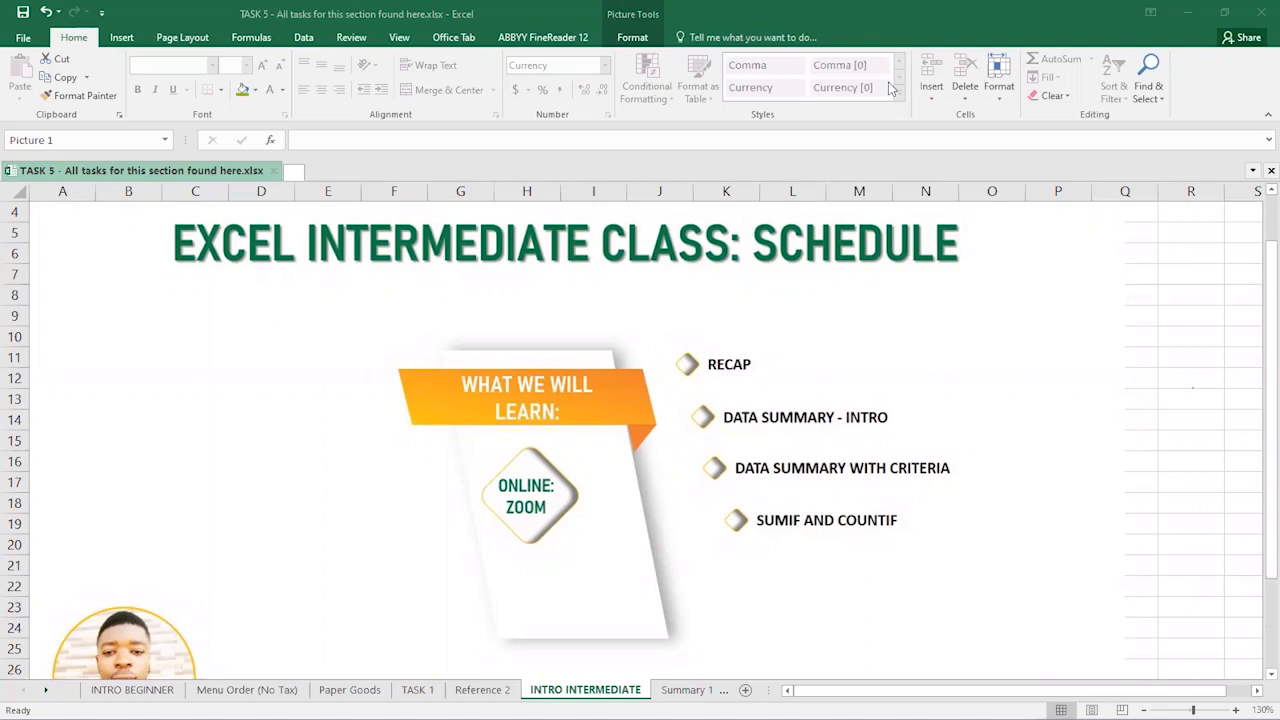
{"action": "left_click", "coordinate": [247, 690]}
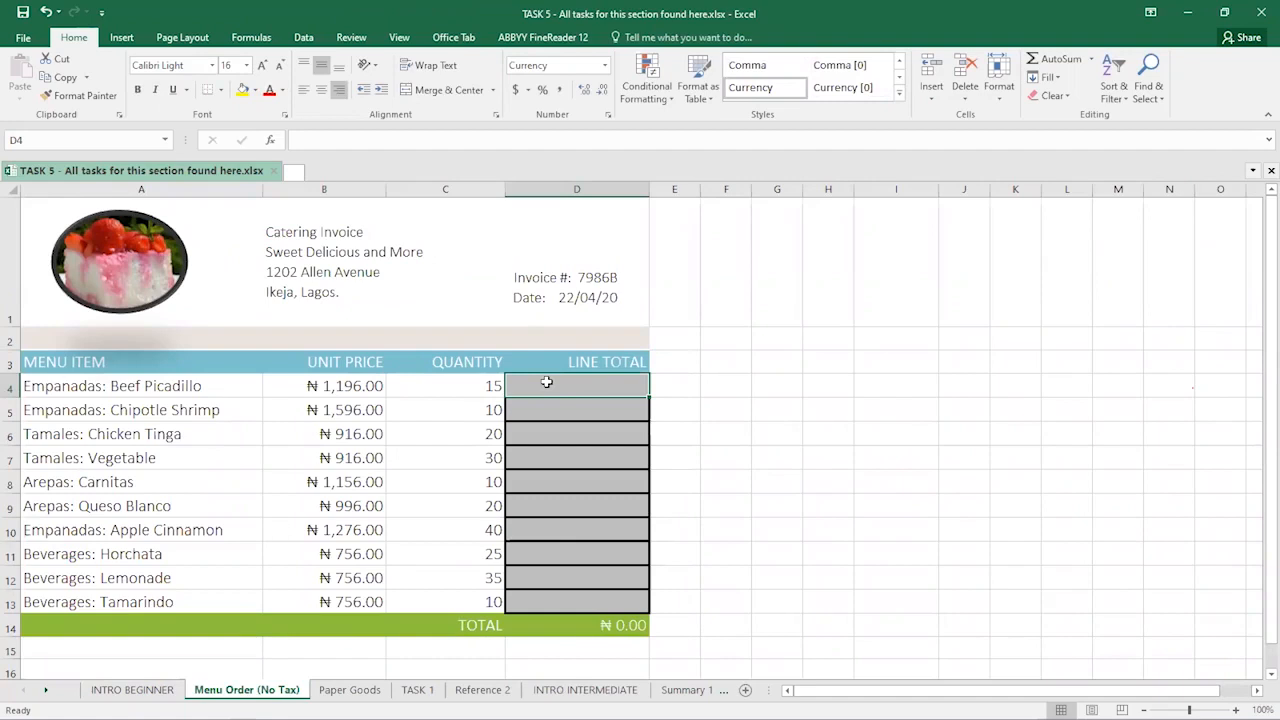
{"action": "type", "text": "="}
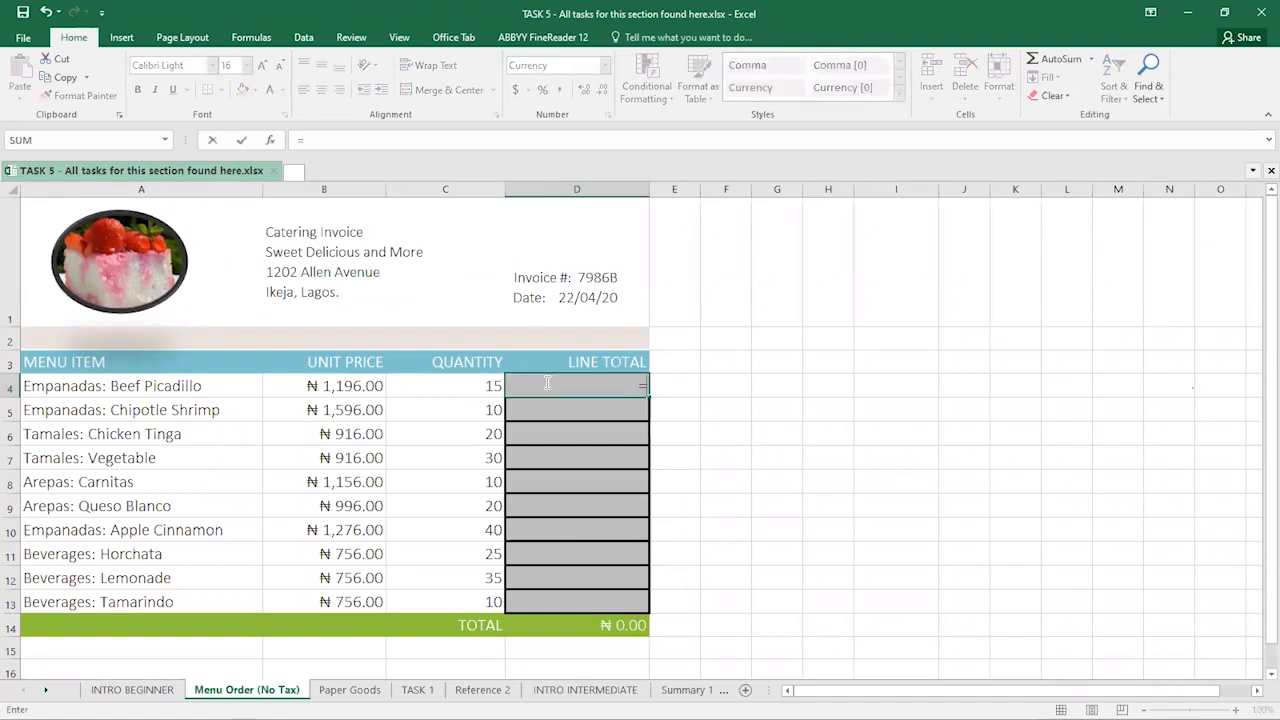
{"action": "left_click", "coordinate": [334, 386]}
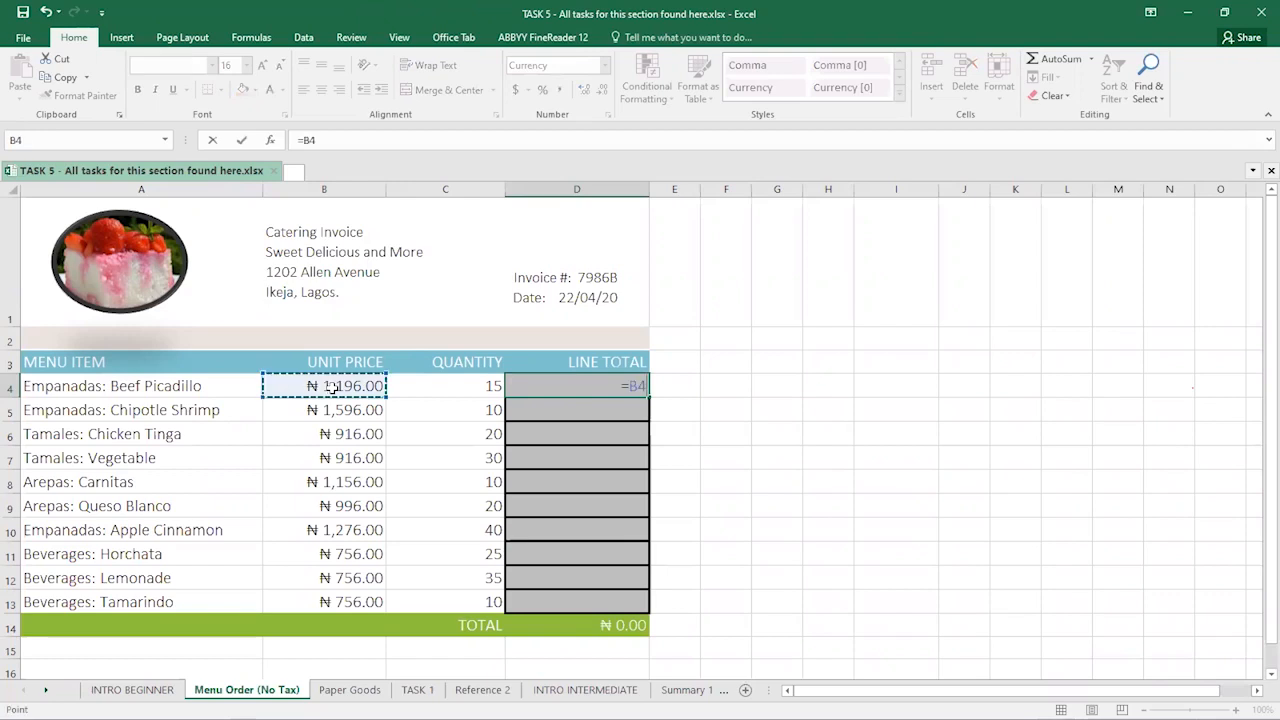
{"action": "type", "text": "*"}
{"action": "left_click", "coordinate": [427, 385]}
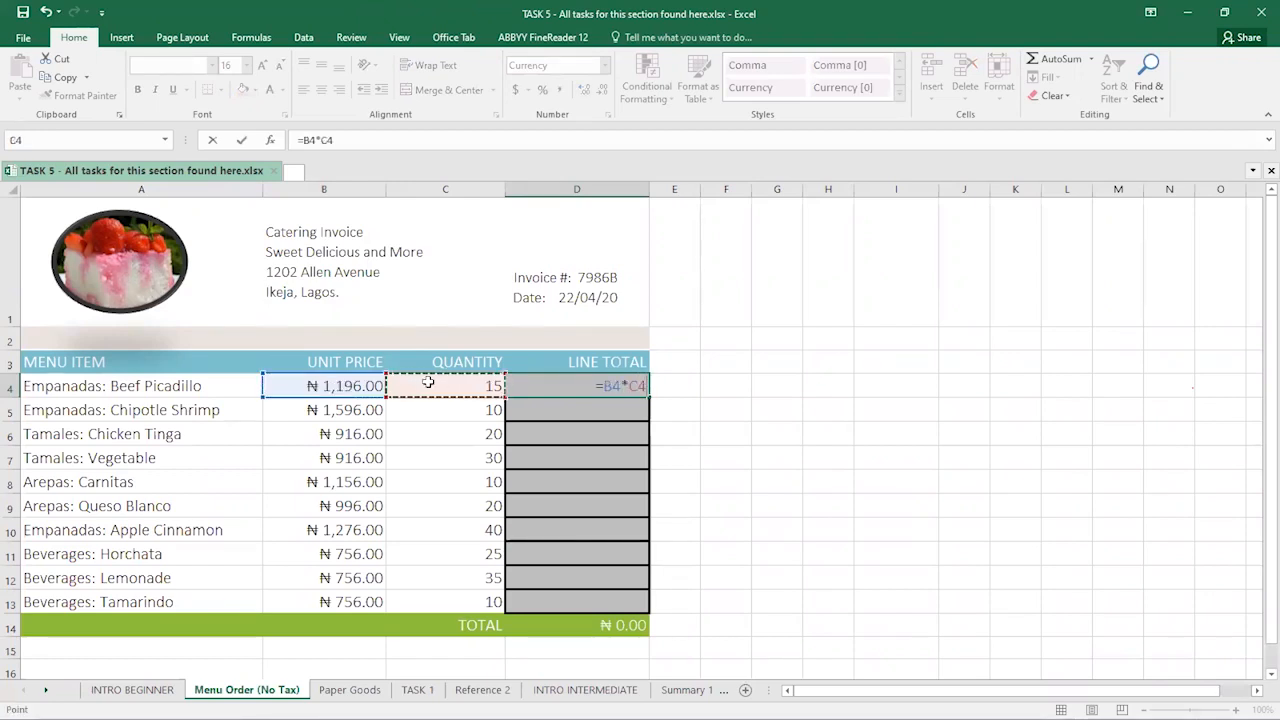
{"action": "key", "text": "Return"}
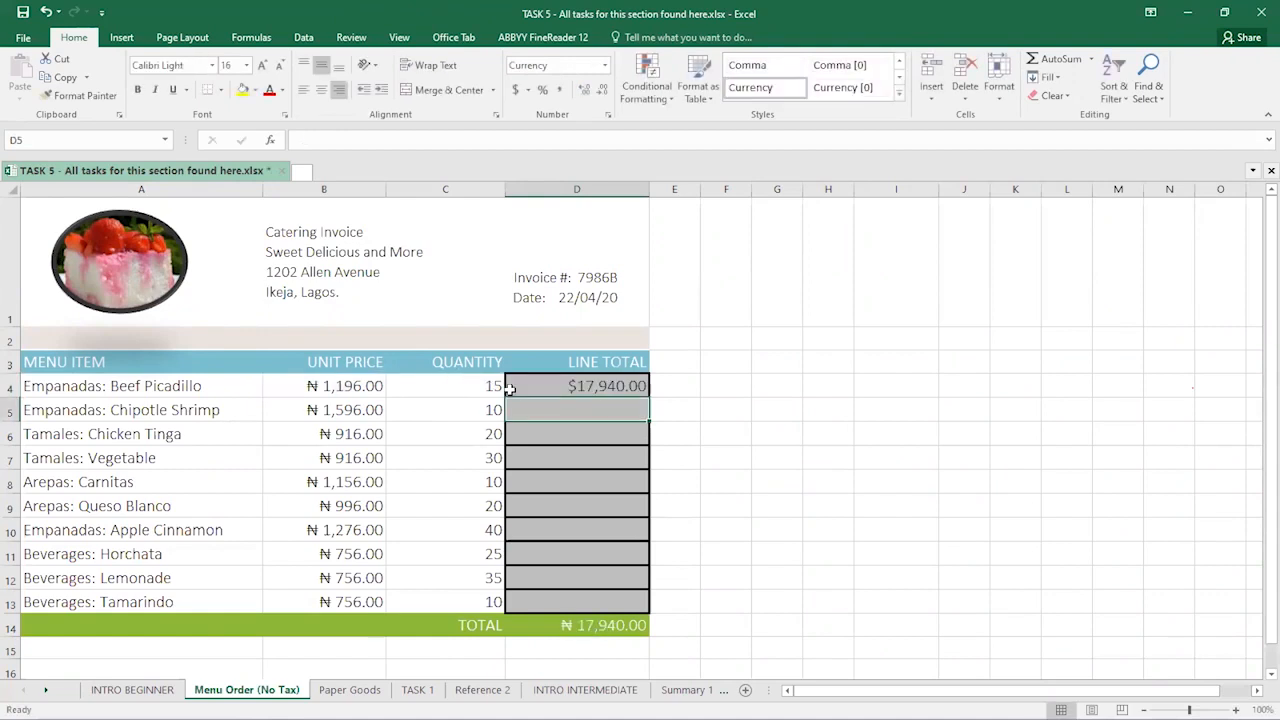
- Keep D4's =B4*C4 formula and fill it down to D13, giving a ₦215,140.00 total
{"action": "left_click", "coordinate": [571, 387]}
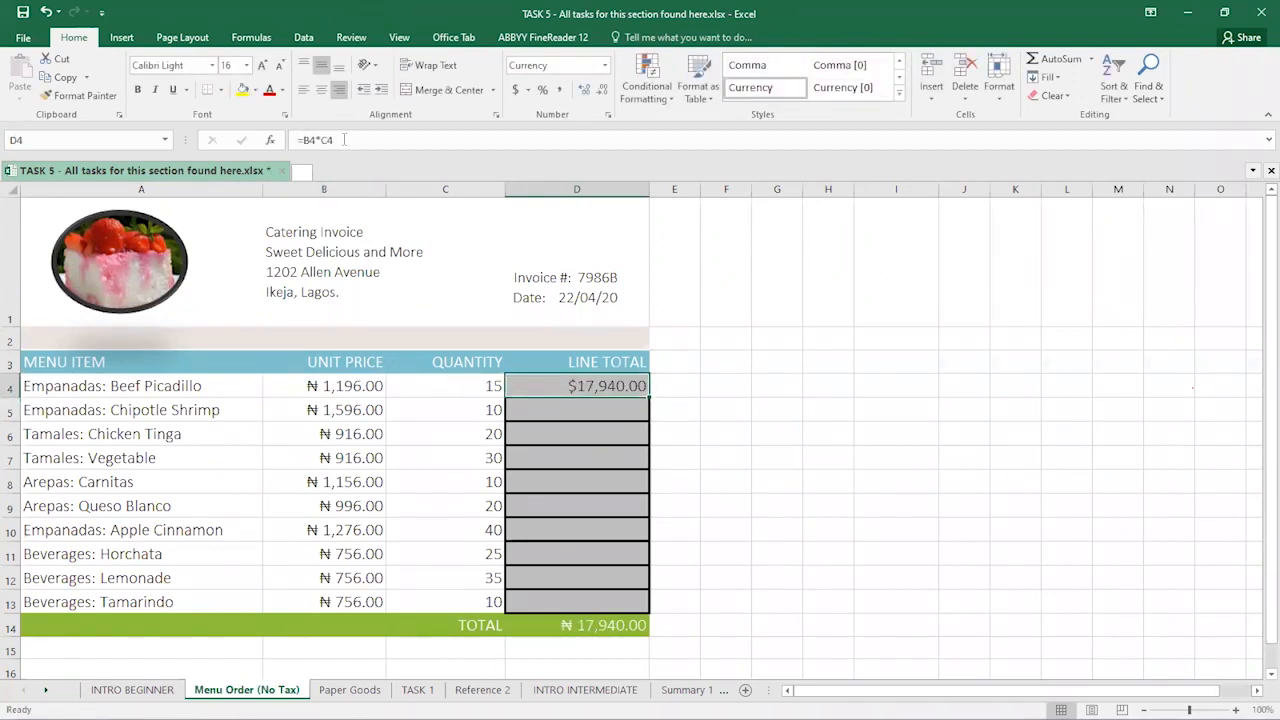
{"action": "left_click", "coordinate": [344, 140]}
{"action": "mouse_move", "coordinate": [341, 140]}
{"action": "left_mouse_down"}
{"action": "mouse_move", "coordinate": [308, 140]}
{"action": "mouse_move", "coordinate": [320, 140]}
{"action": "left_mouse_up"}
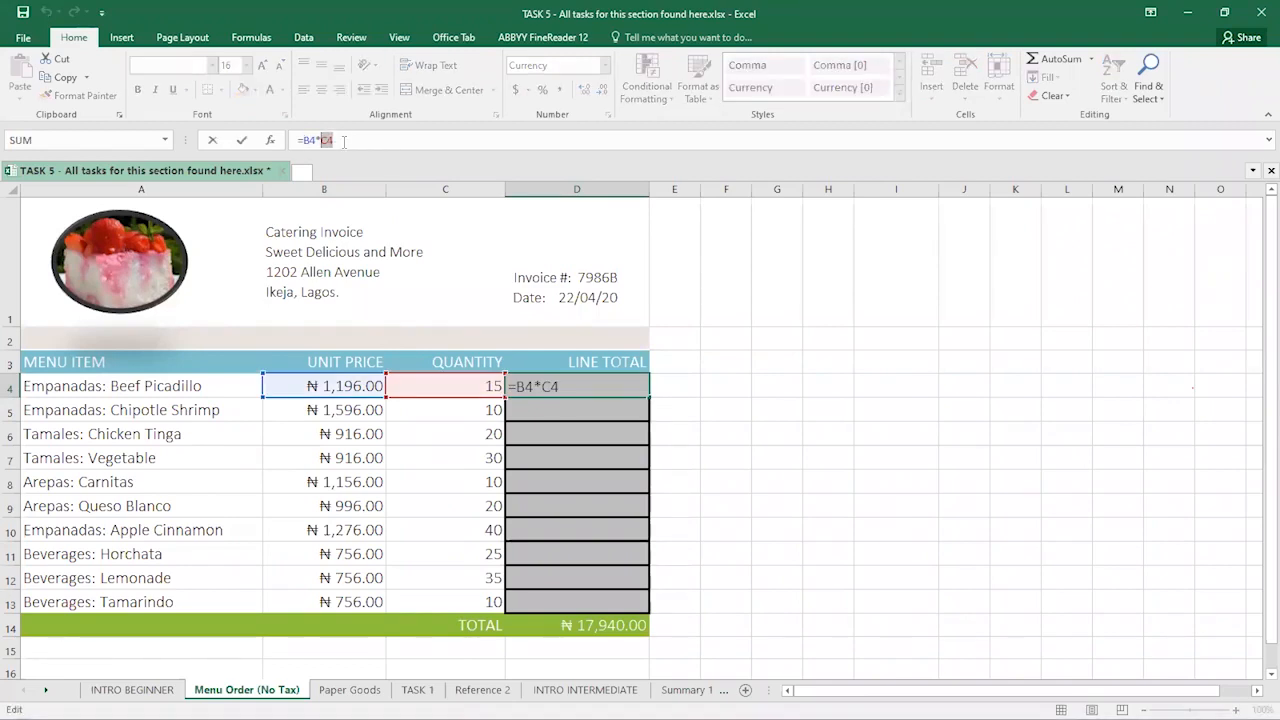
{"action": "left_click", "coordinate": [327, 142]}
{"action": "key", "text": "ctrl+Return"}
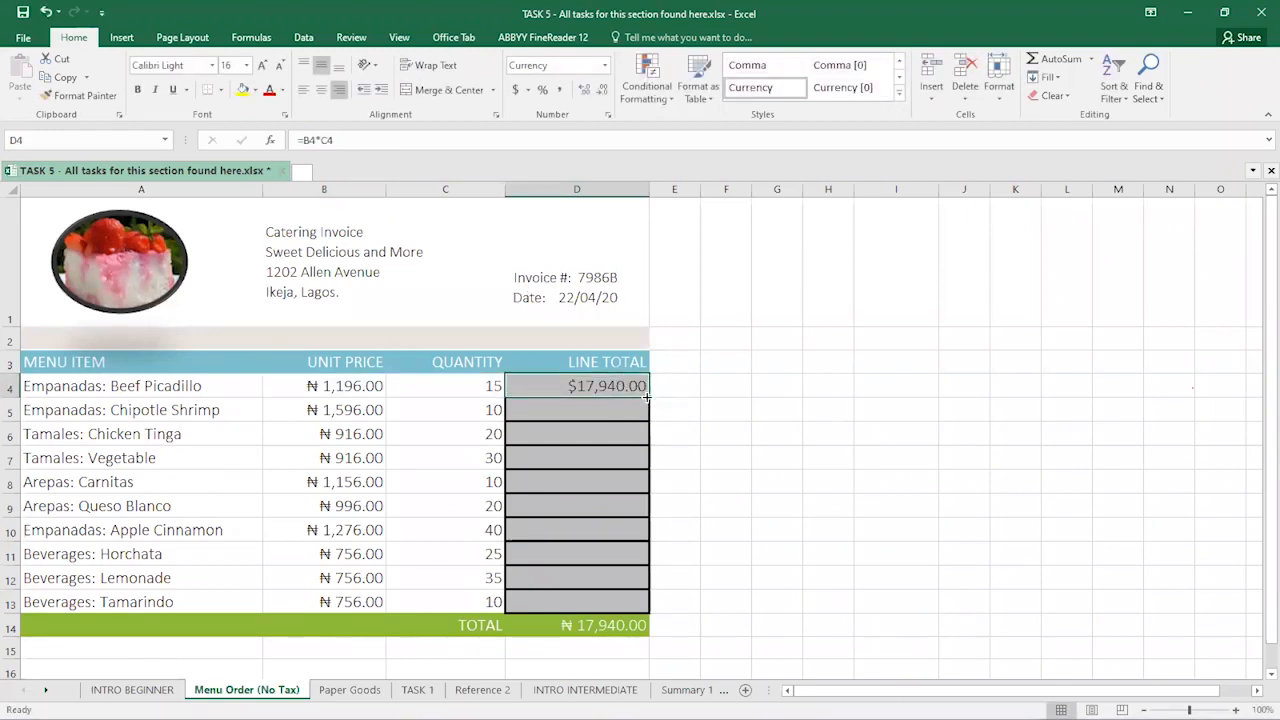
{"action": "double_click", "coordinate": [646, 396]}
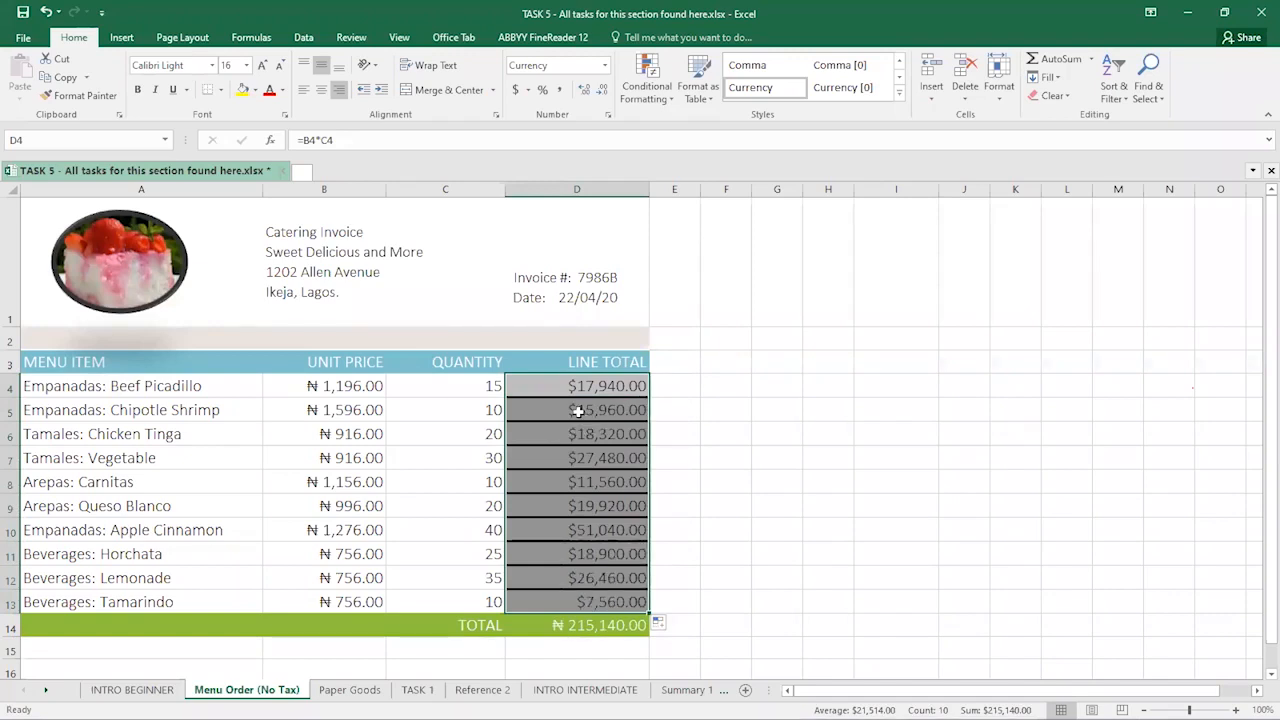
{"action": "key", "text": "Return"}
{"action": "key", "text": "Return"}
{"action": "key", "text": "Return"}
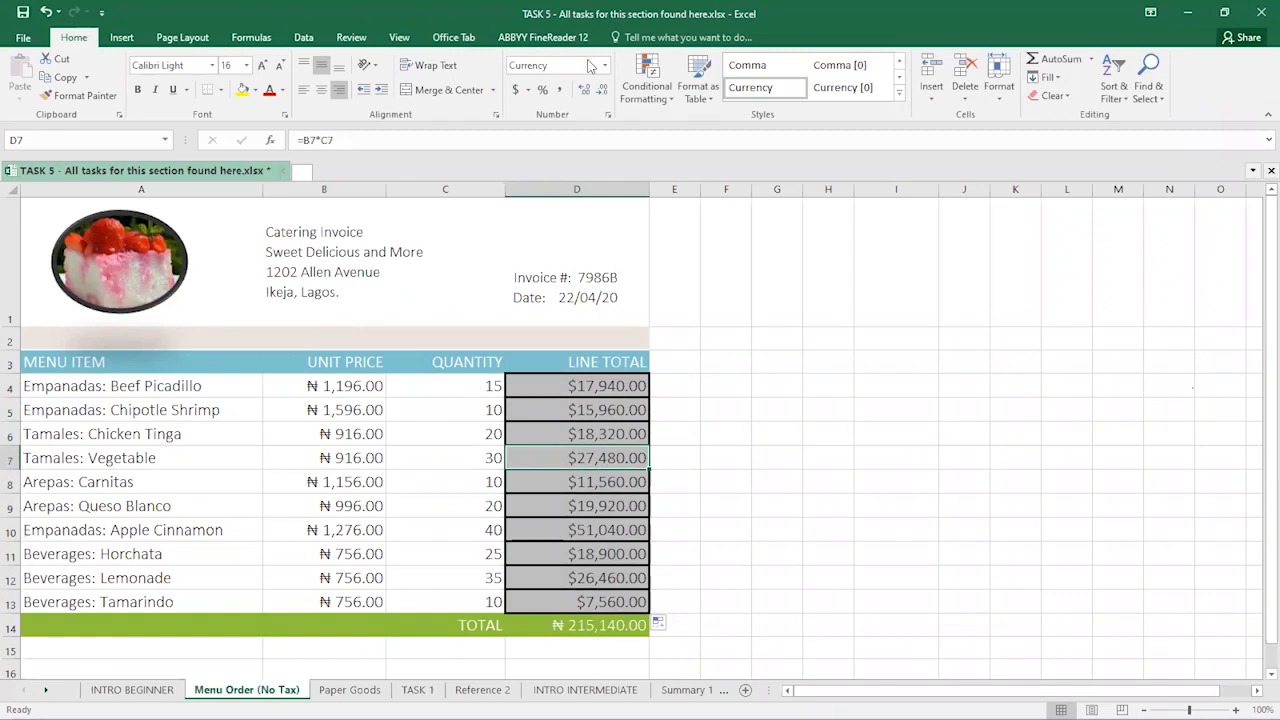
{"action": "left_click", "coordinate": [557, 385]}
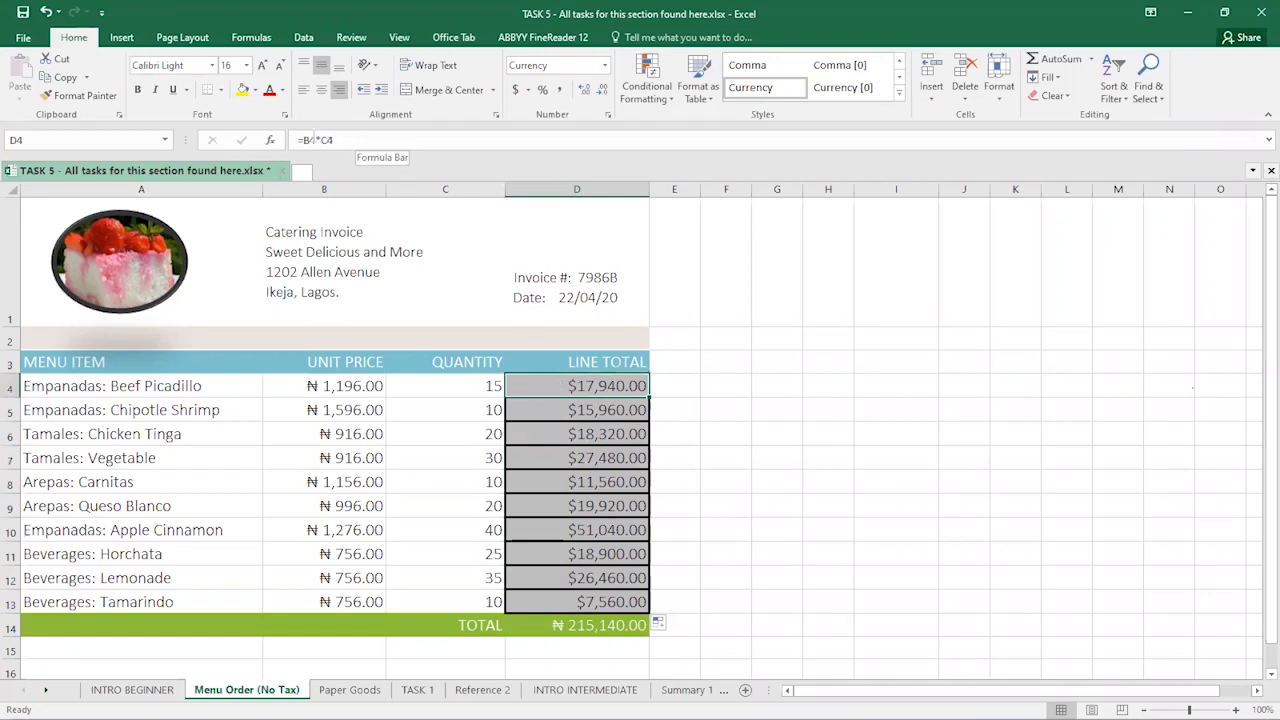
{"action": "left_click", "coordinate": [606, 410]}
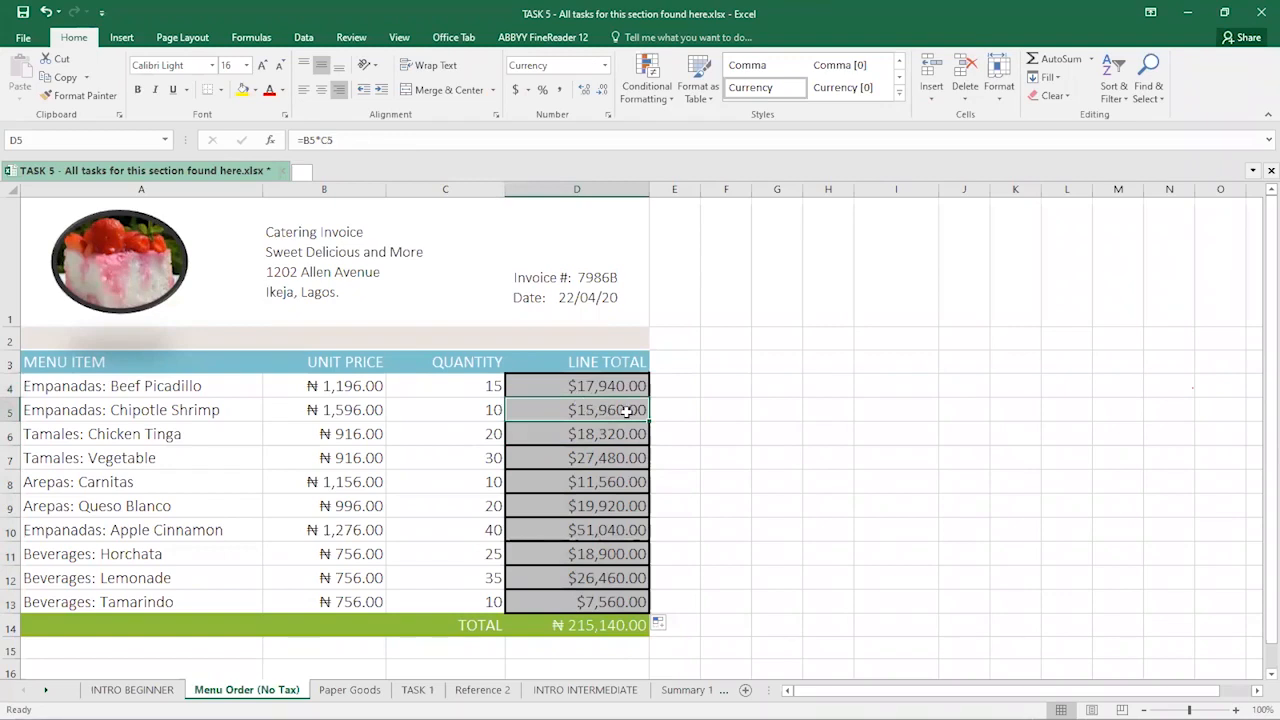
{"action": "left_click", "coordinate": [606, 389]}
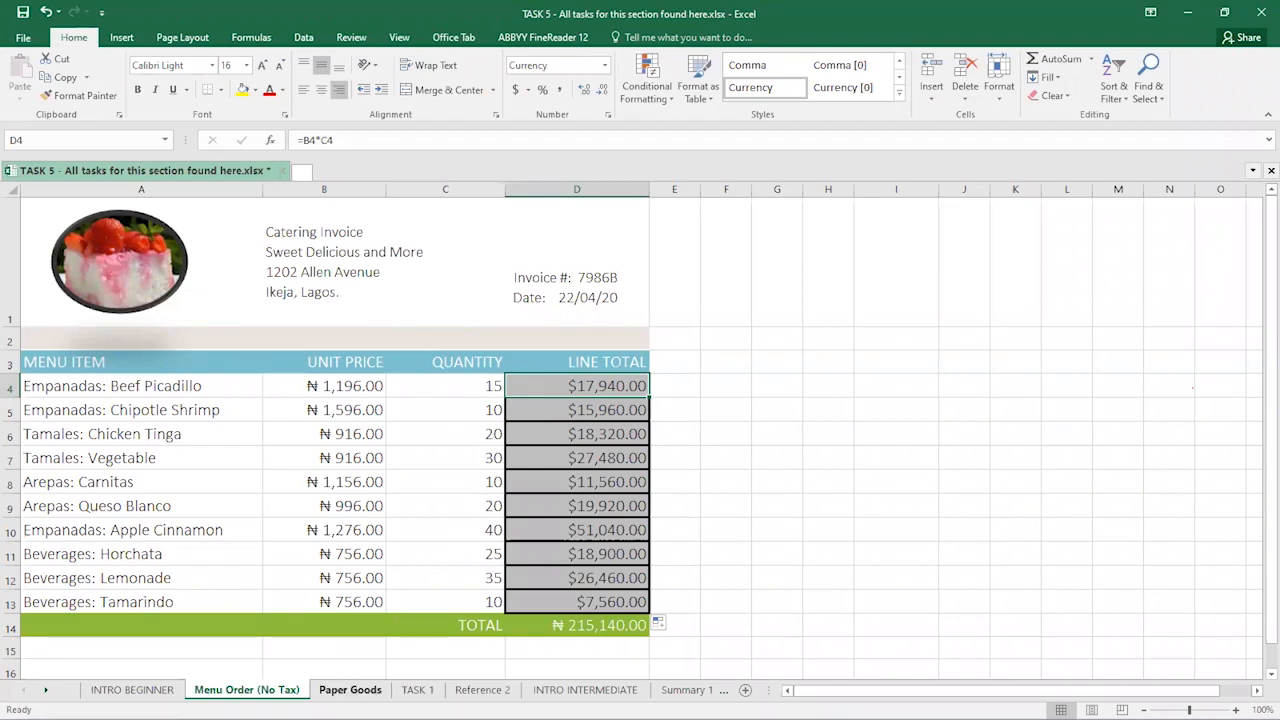
- On the Paper Goods sheet, enter =B4*C4 in the first SALES cell, D4
{"action": "left_click", "coordinate": [350, 690]}
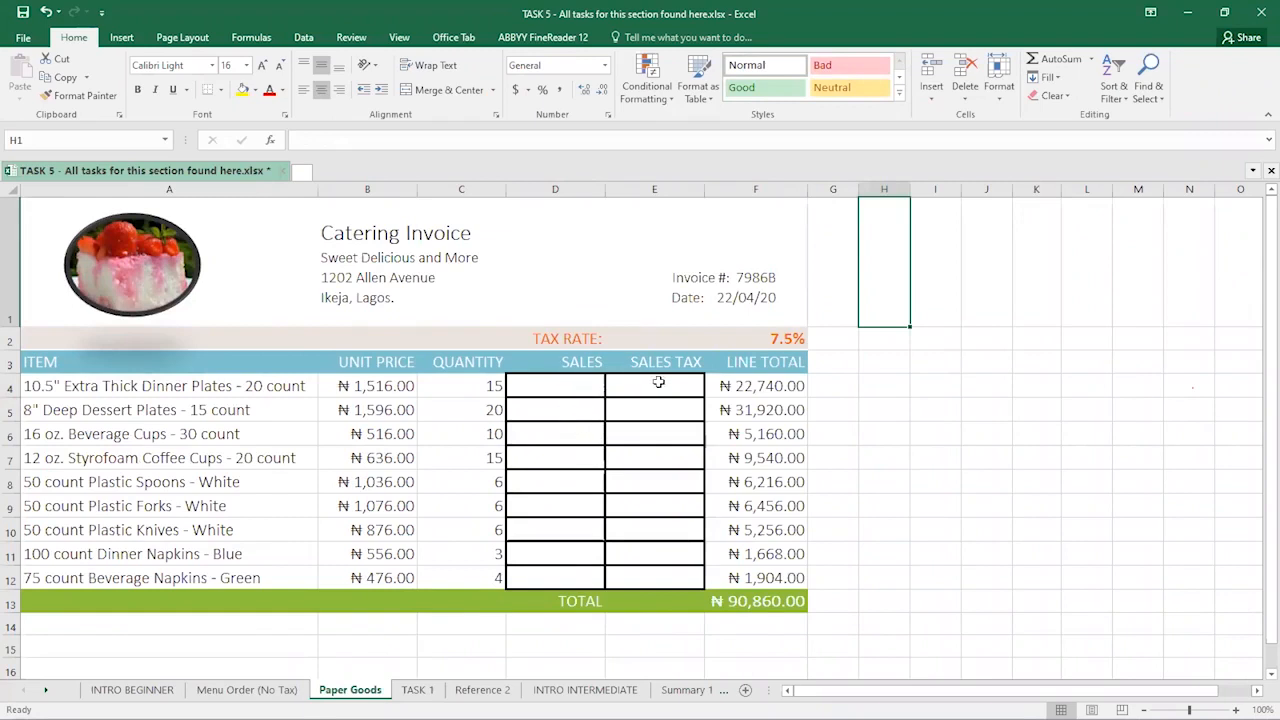
{"action": "left_click", "coordinate": [560, 382]}
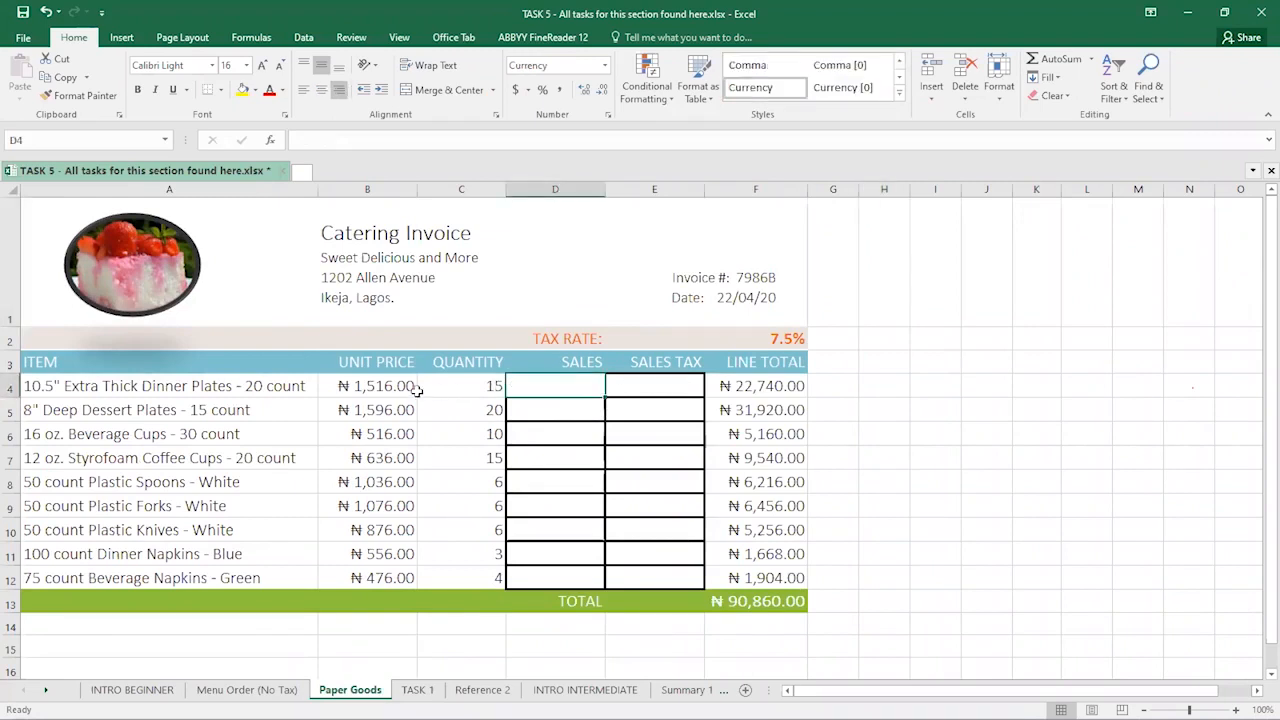
{"action": "left_click", "coordinate": [362, 386]}
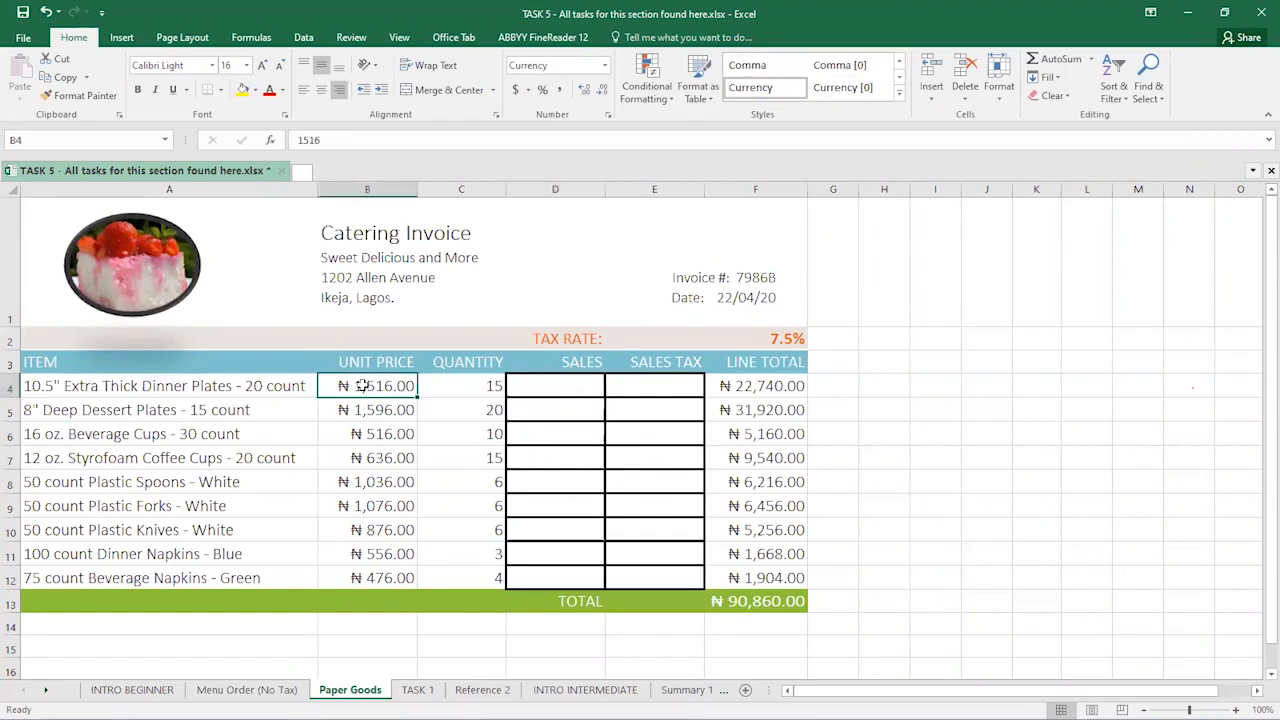
{"action": "left_click", "coordinate": [457, 386]}
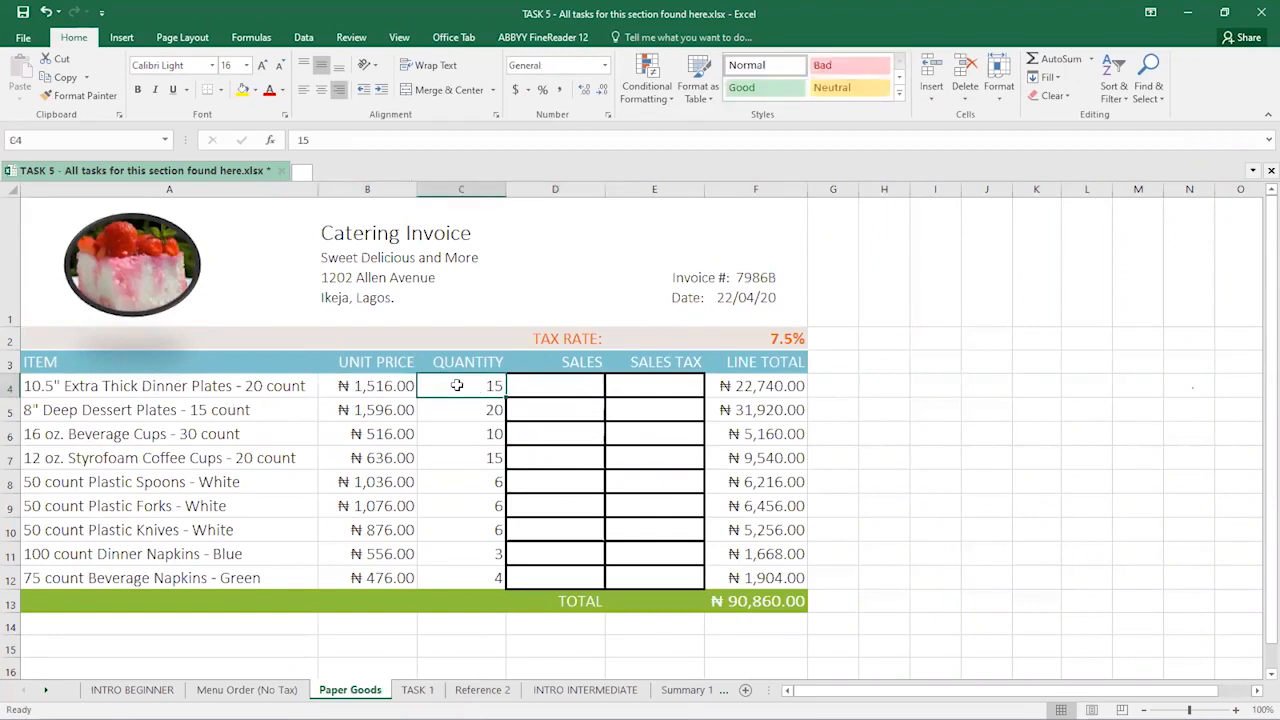
{"action": "left_click", "coordinate": [552, 390]}
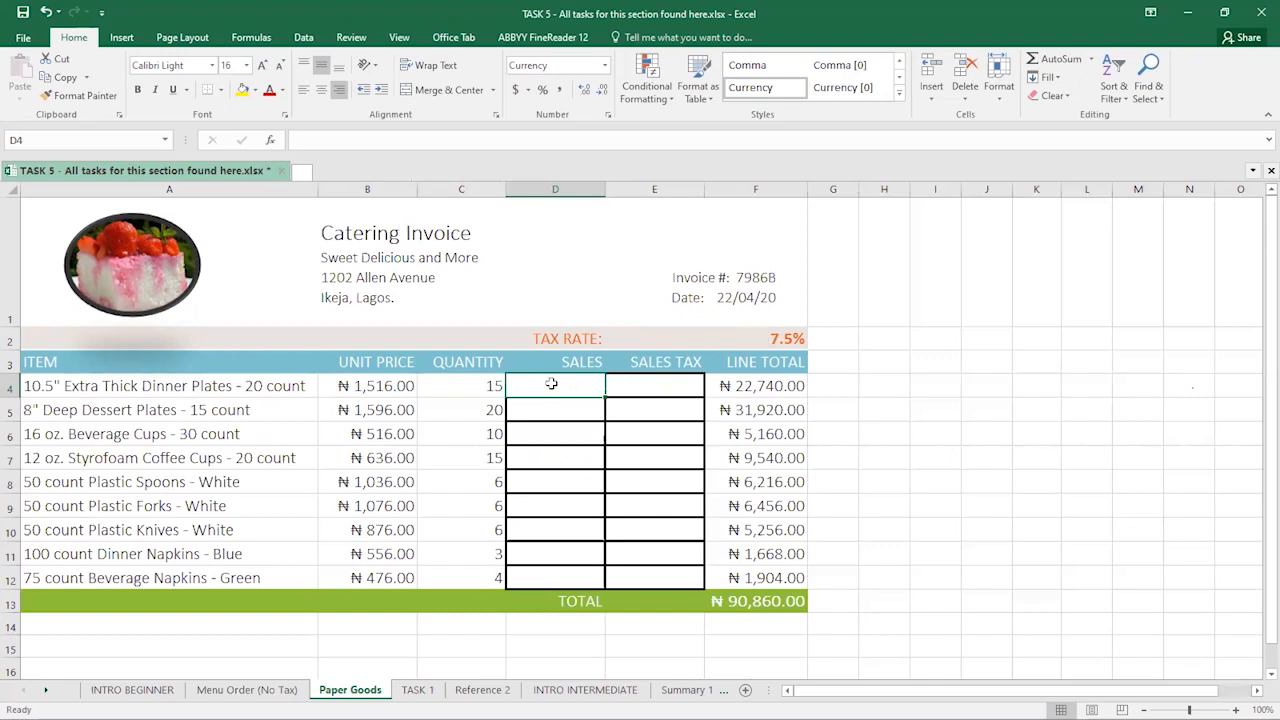
{"action": "type", "text": "="}
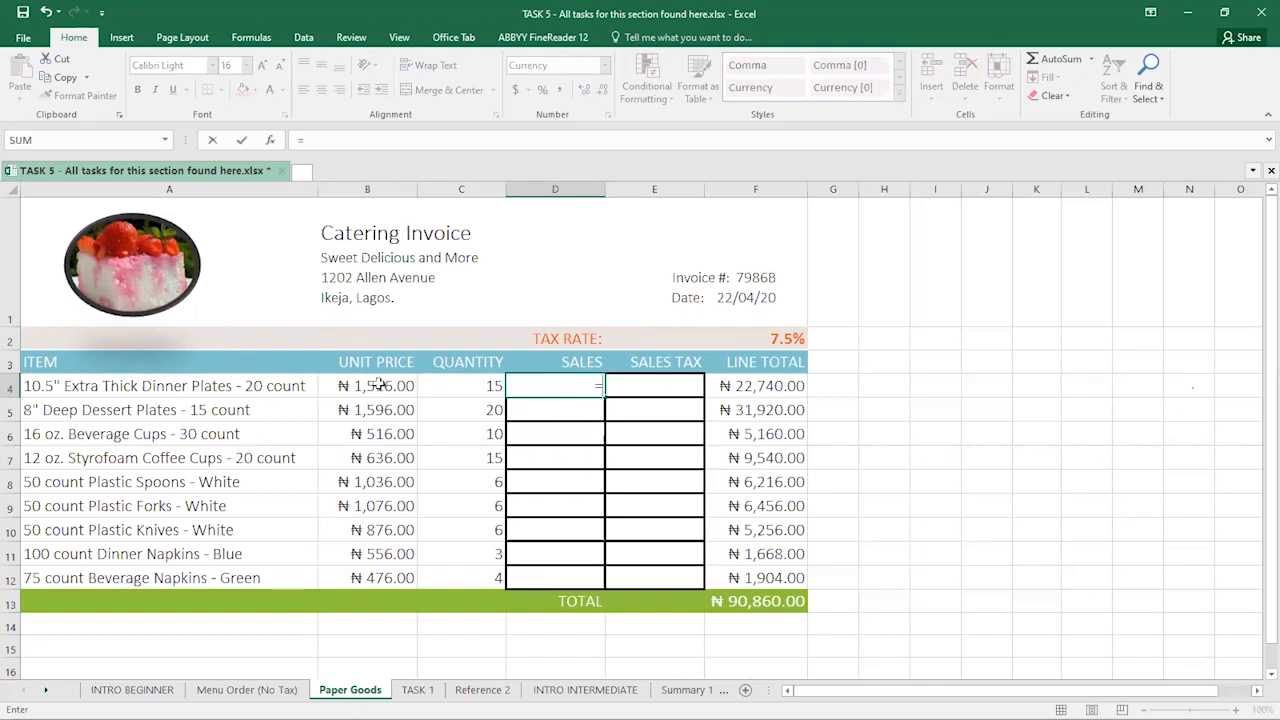
{"action": "left_click", "coordinate": [381, 383]}
{"action": "type", "text": "*"}
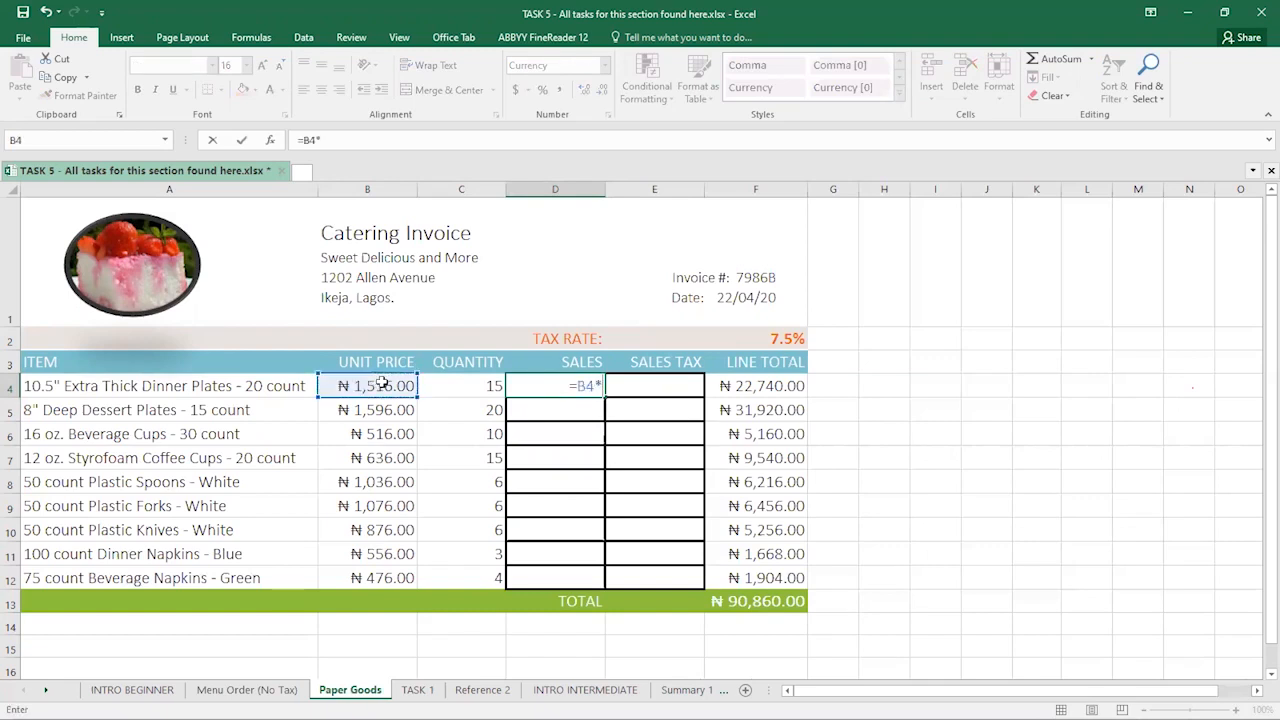
{"action": "left_click", "coordinate": [478, 384]}
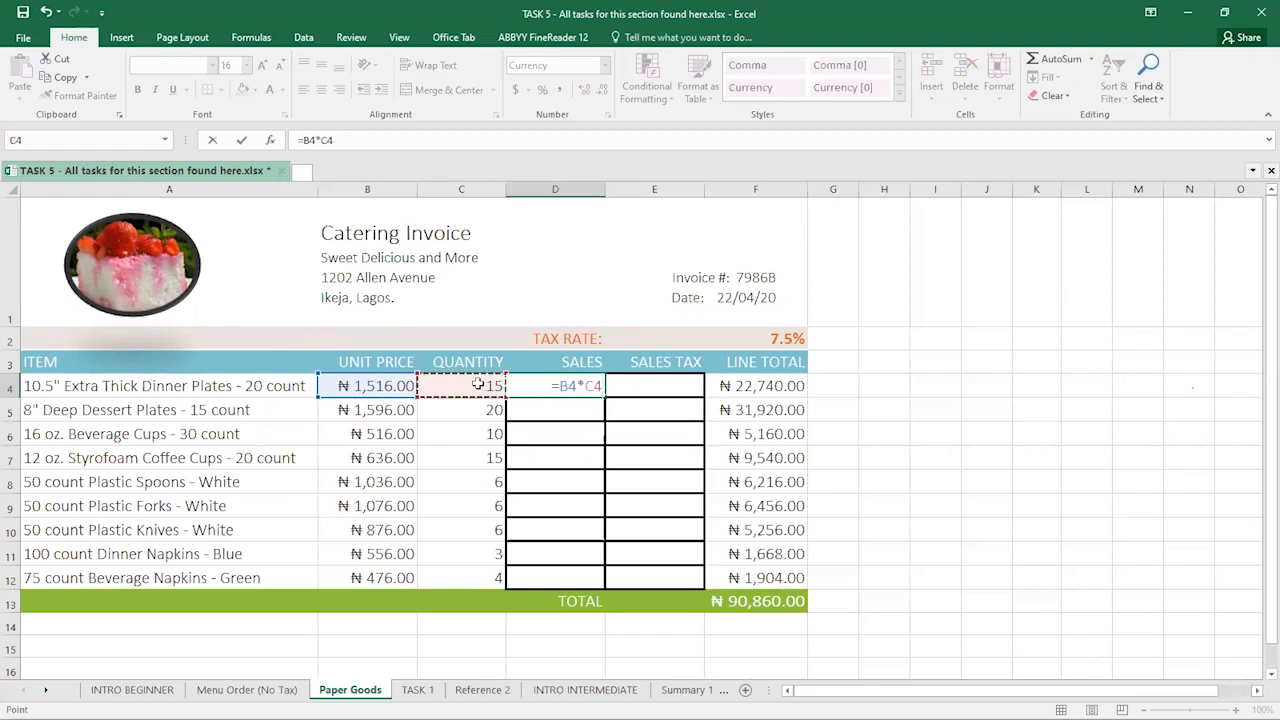
{"action": "key", "text": "Return"}
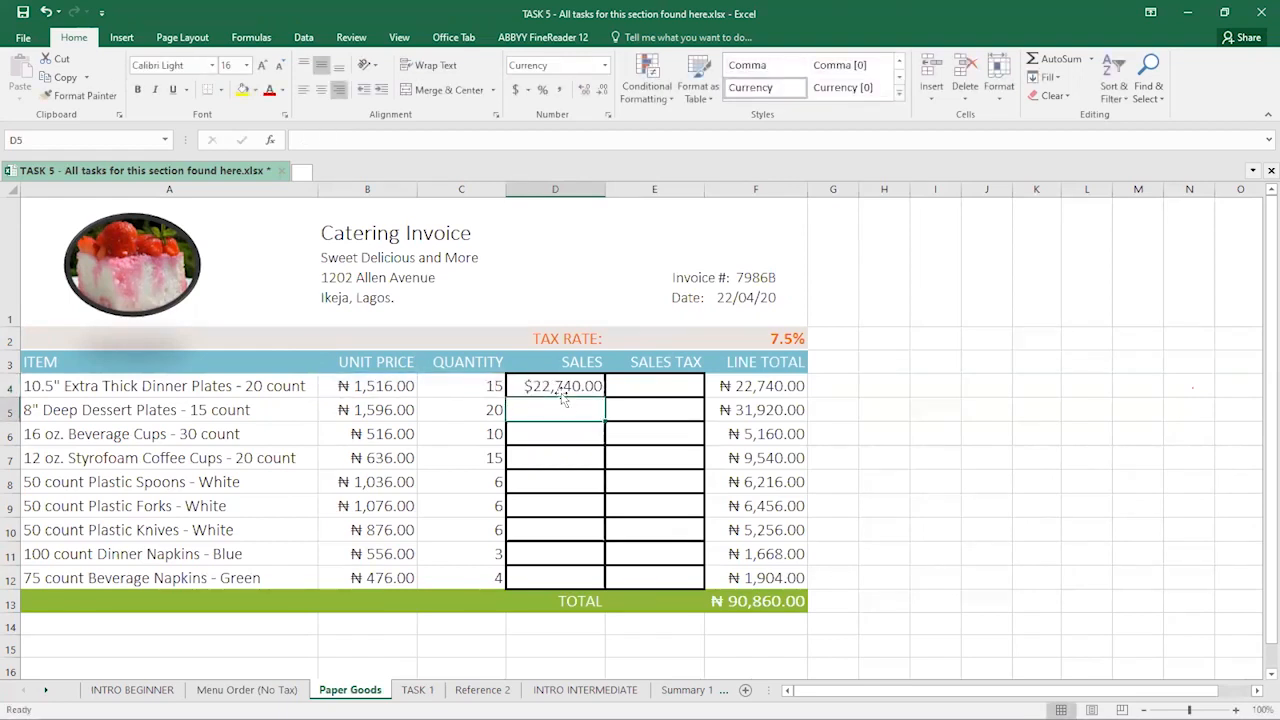
- Fill the sales formula down to row 12, from $22,740.00 to $1,904.00
{"action": "left_click", "coordinate": [560, 389]}
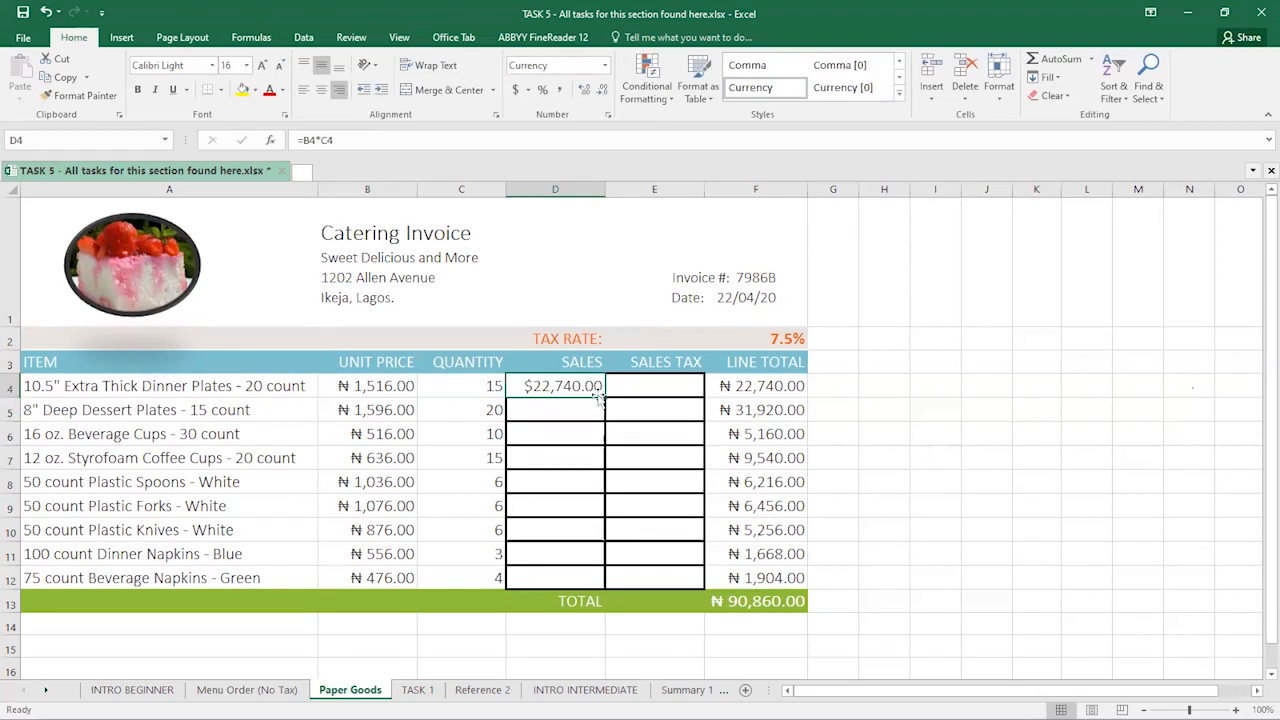
{"action": "left_click_drag", "start_coordinate": [603, 398], "coordinate": [610, 580]}
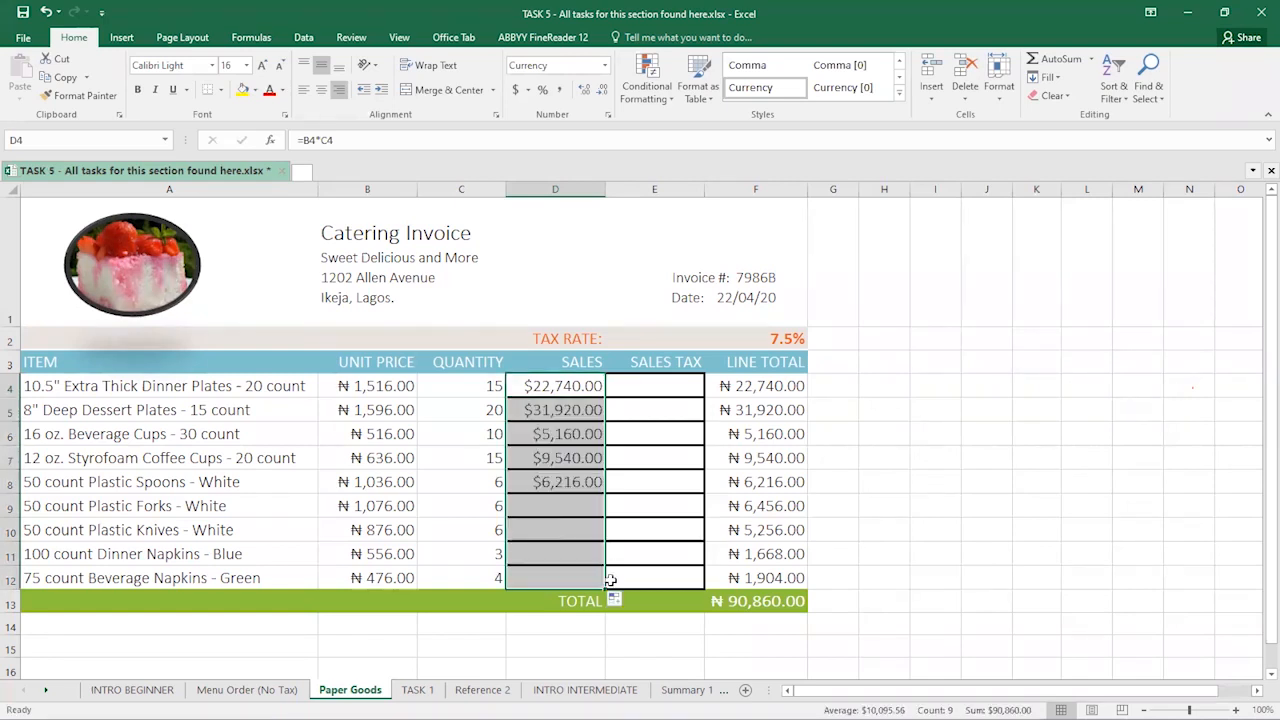
{"action": "key", "text": "ctrl+z"}
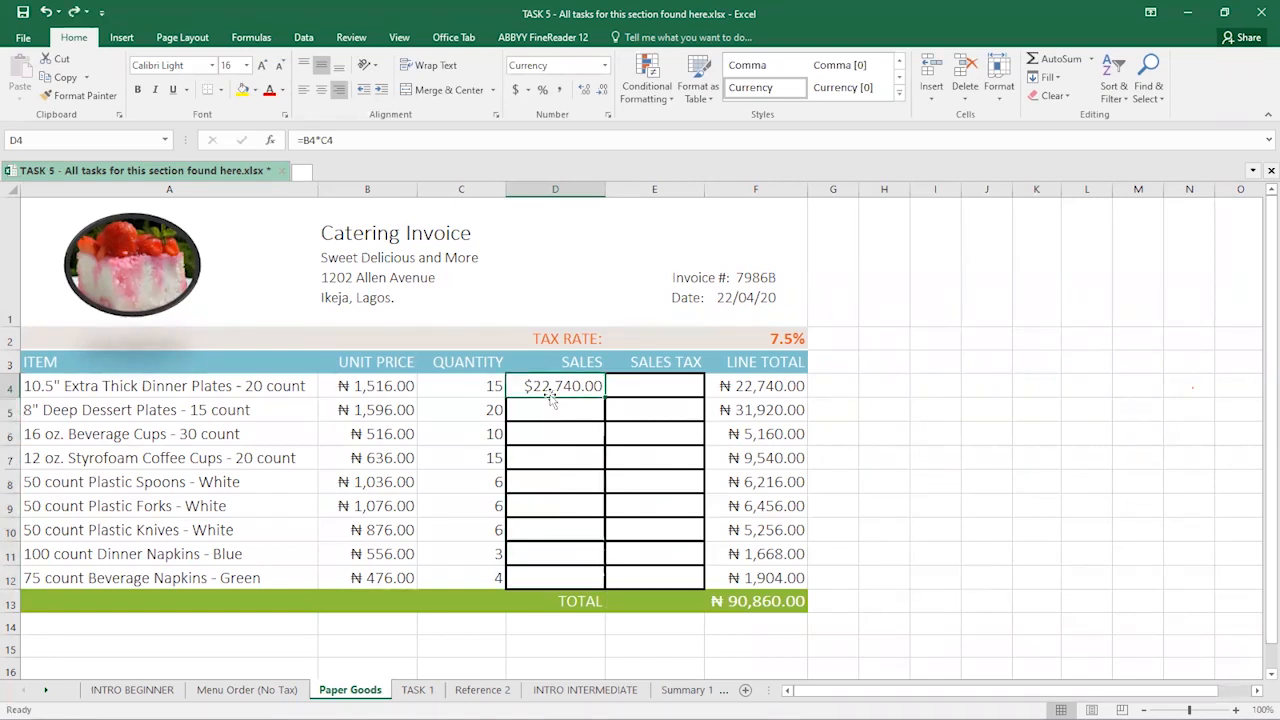
{"action": "double_click", "coordinate": [604, 397]}
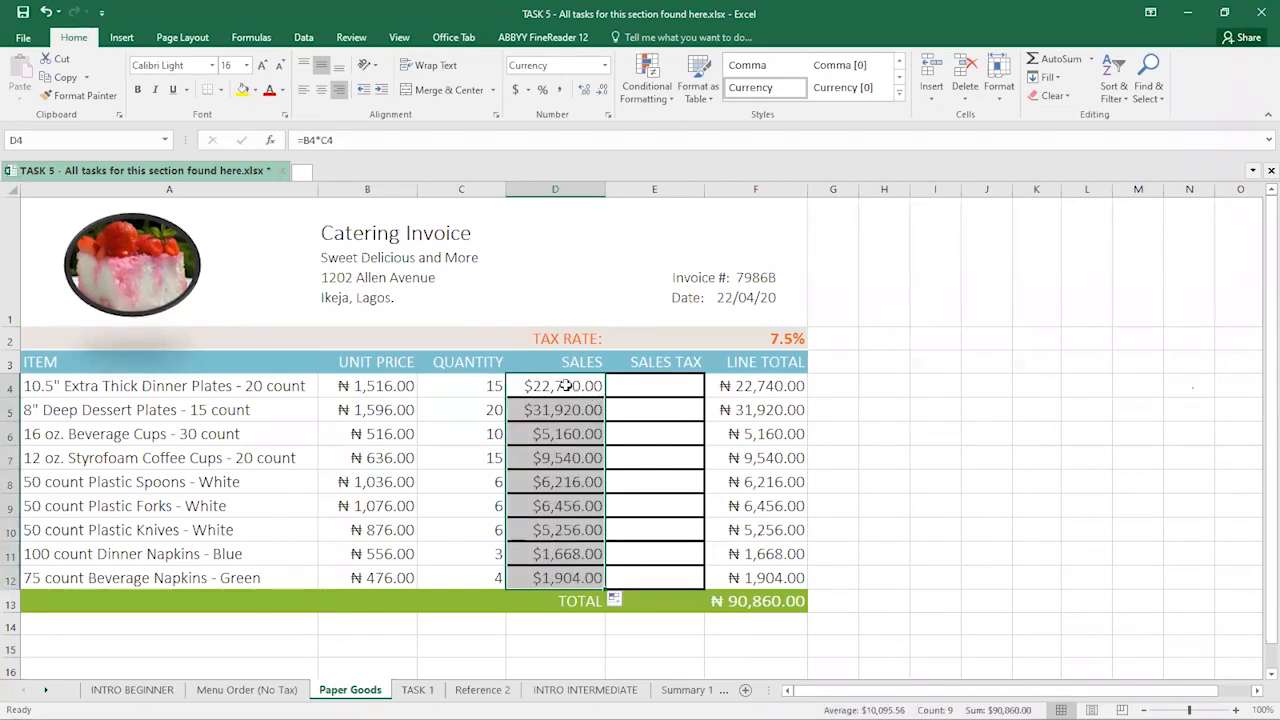
{"action": "left_click", "coordinate": [565, 385]}
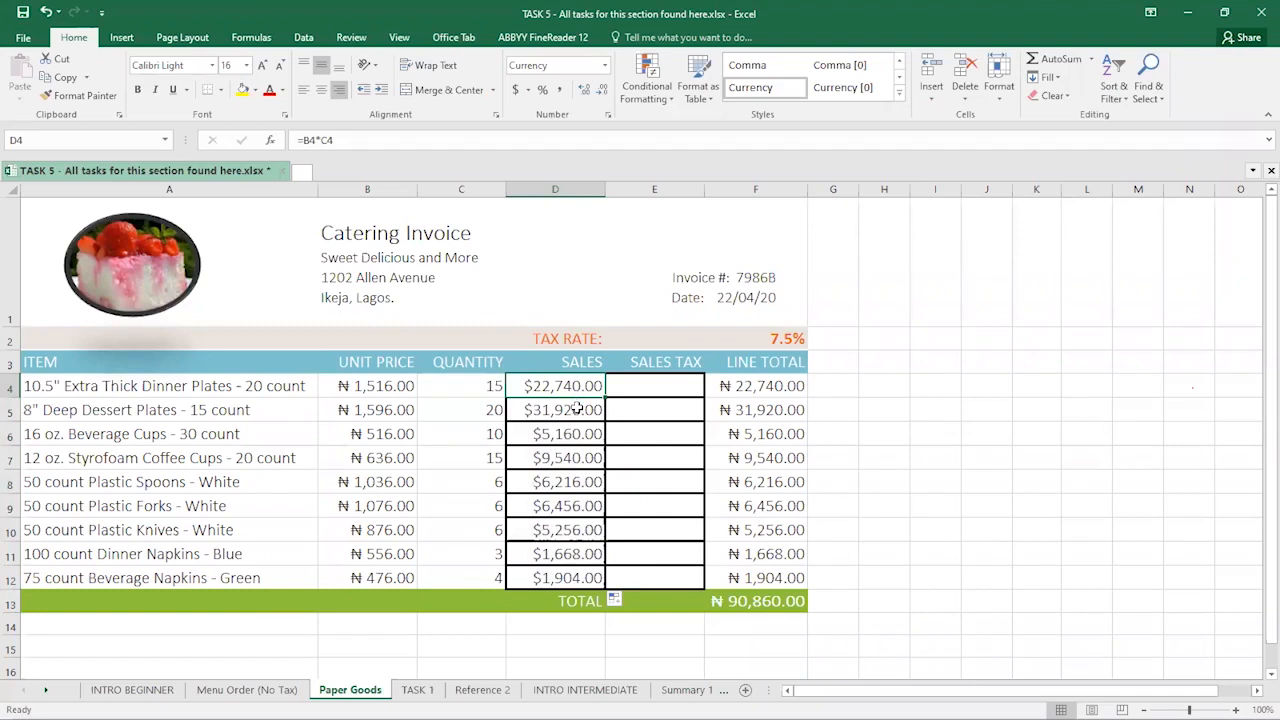
{"action": "left_click", "coordinate": [577, 409]}
{"action": "left_click", "coordinate": [577, 386]}
{"action": "left_click", "coordinate": [656, 388]}
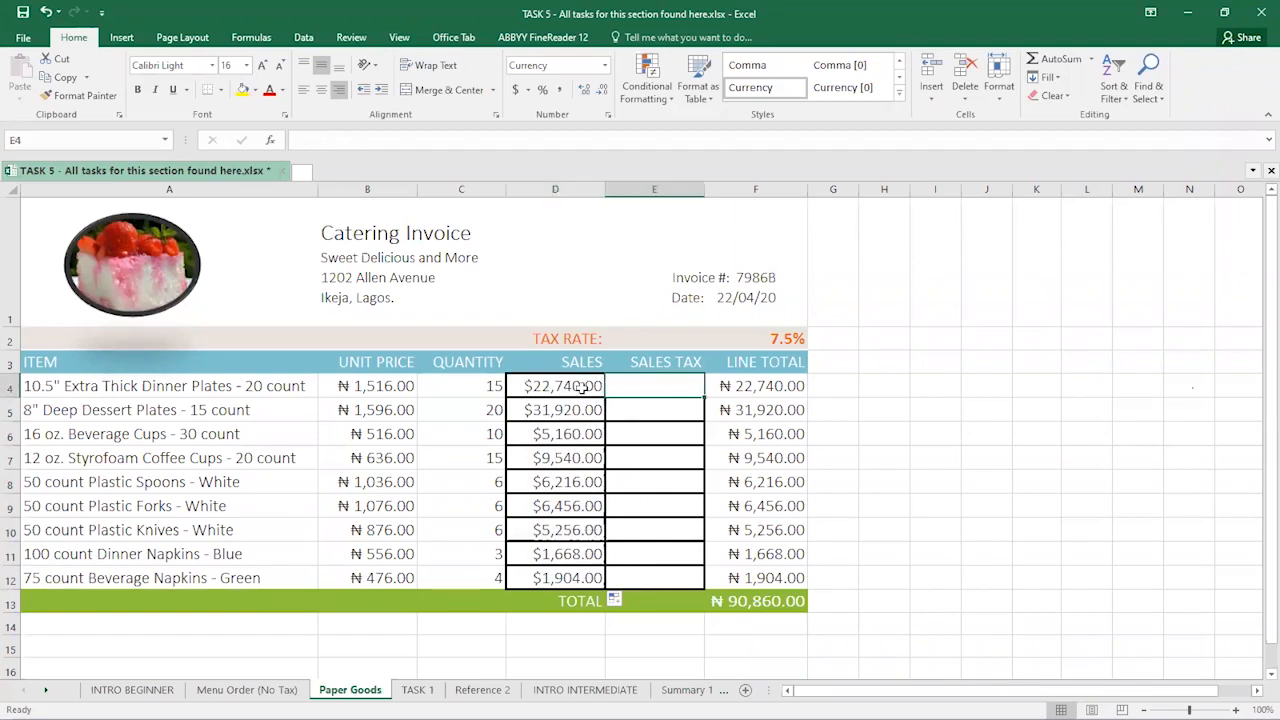
- Enter =D4*F2 in E4 to get the 7.5% sales tax of $1,705.50
{"action": "type", "text": "="}
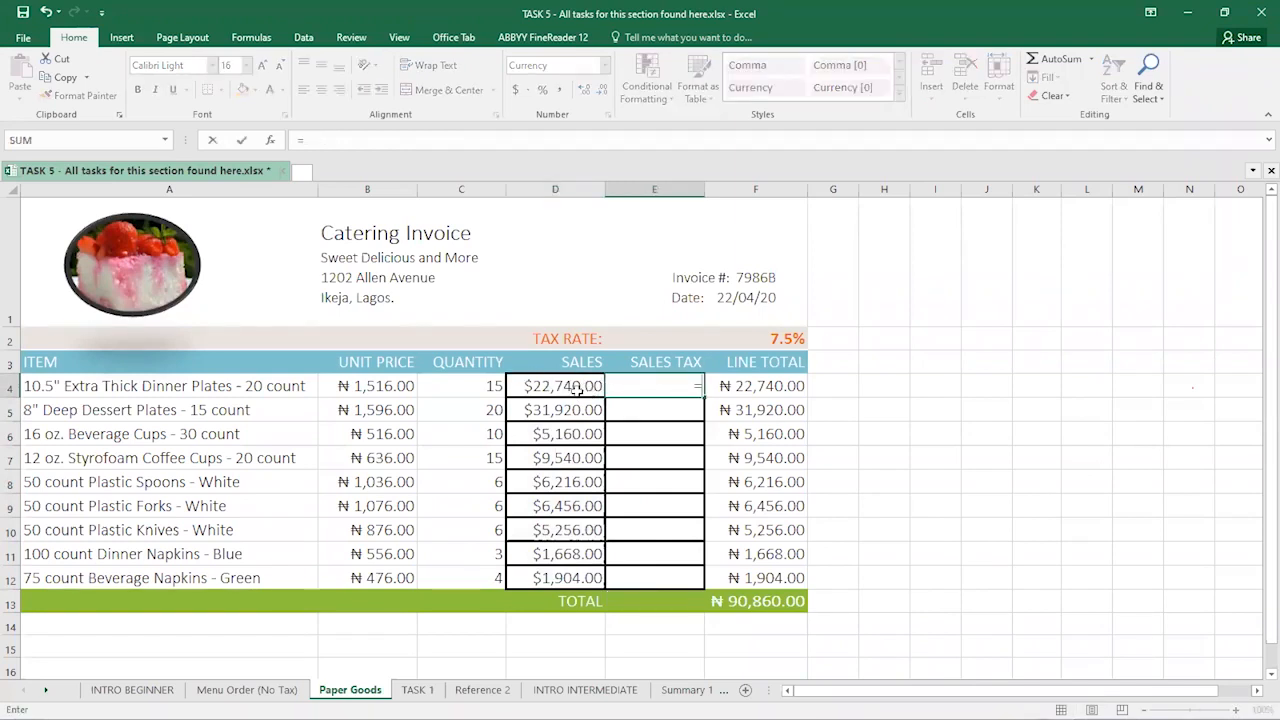
{"action": "left_click", "coordinate": [557, 388]}
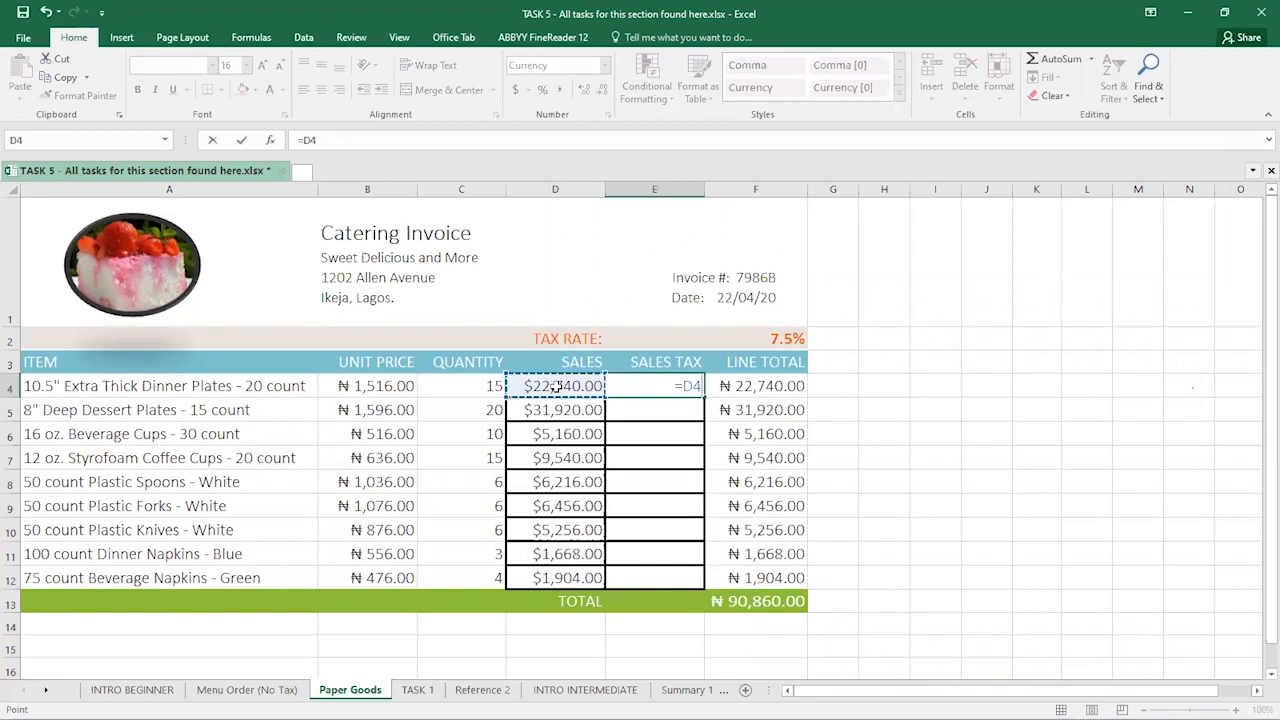
{"action": "type", "text": "*"}
{"action": "left_click", "coordinate": [788, 336]}
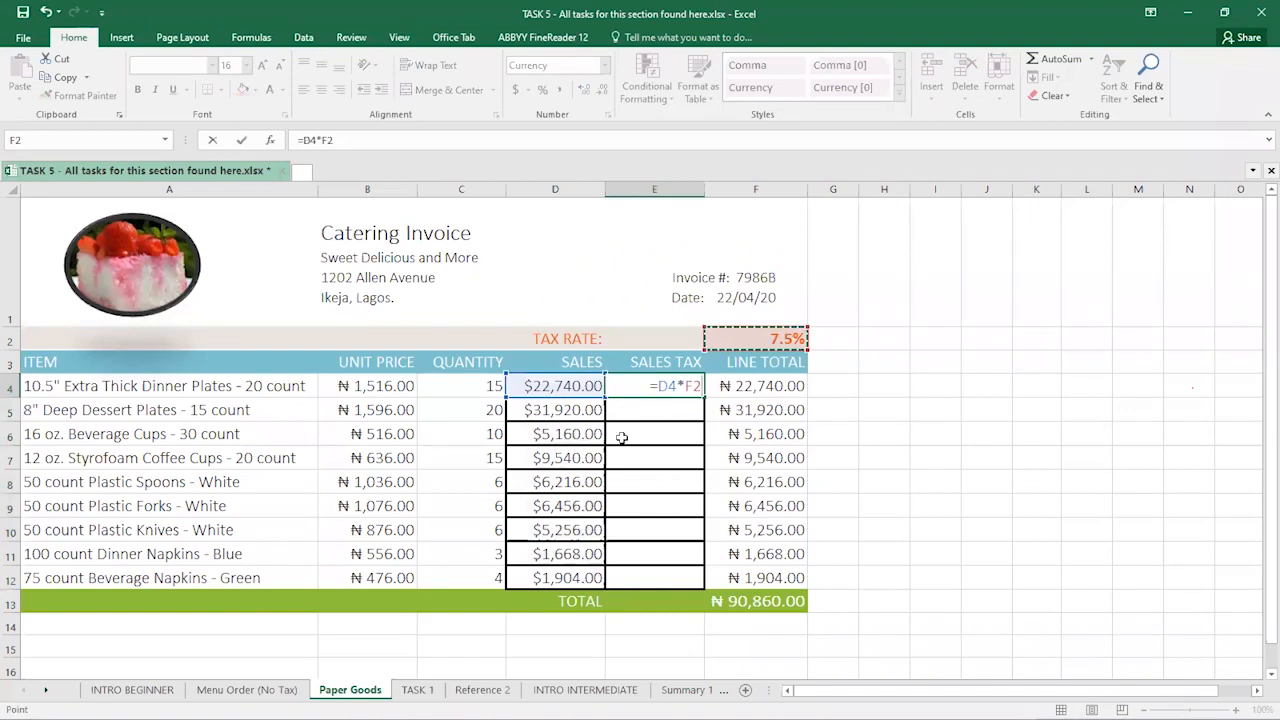
{"action": "key", "text": "Return"}
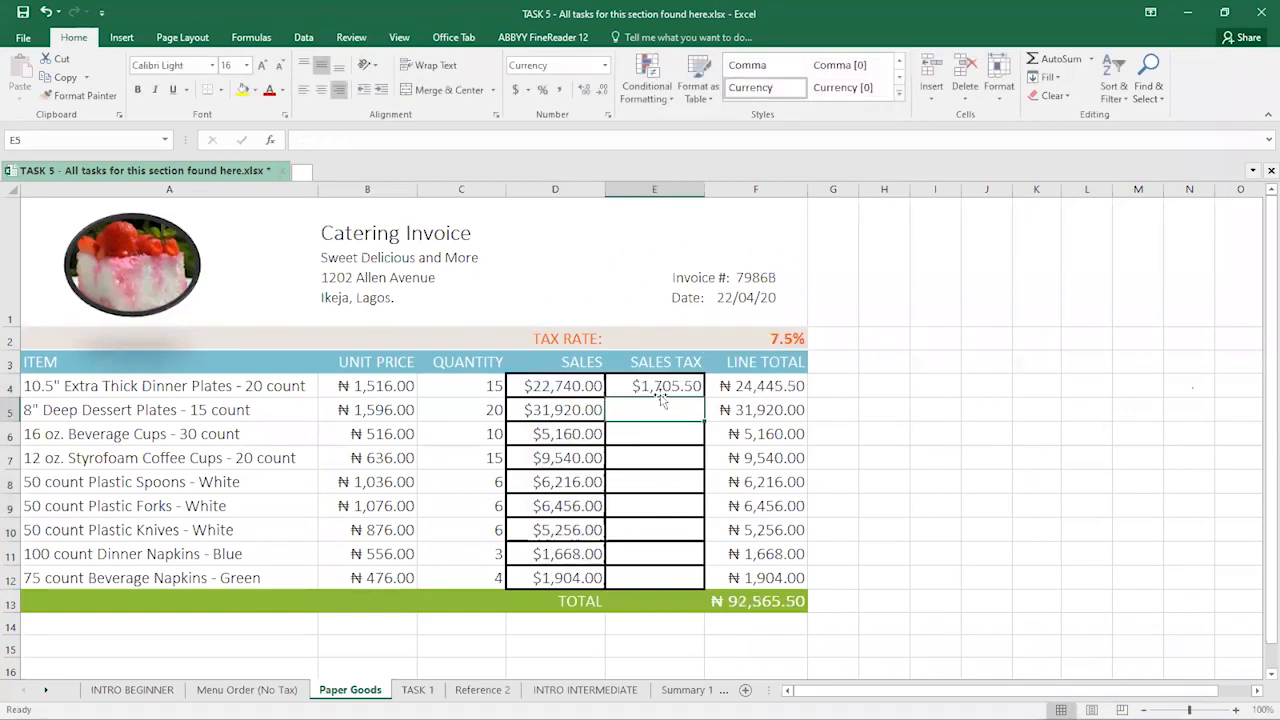
{"action": "left_click", "coordinate": [665, 383]}
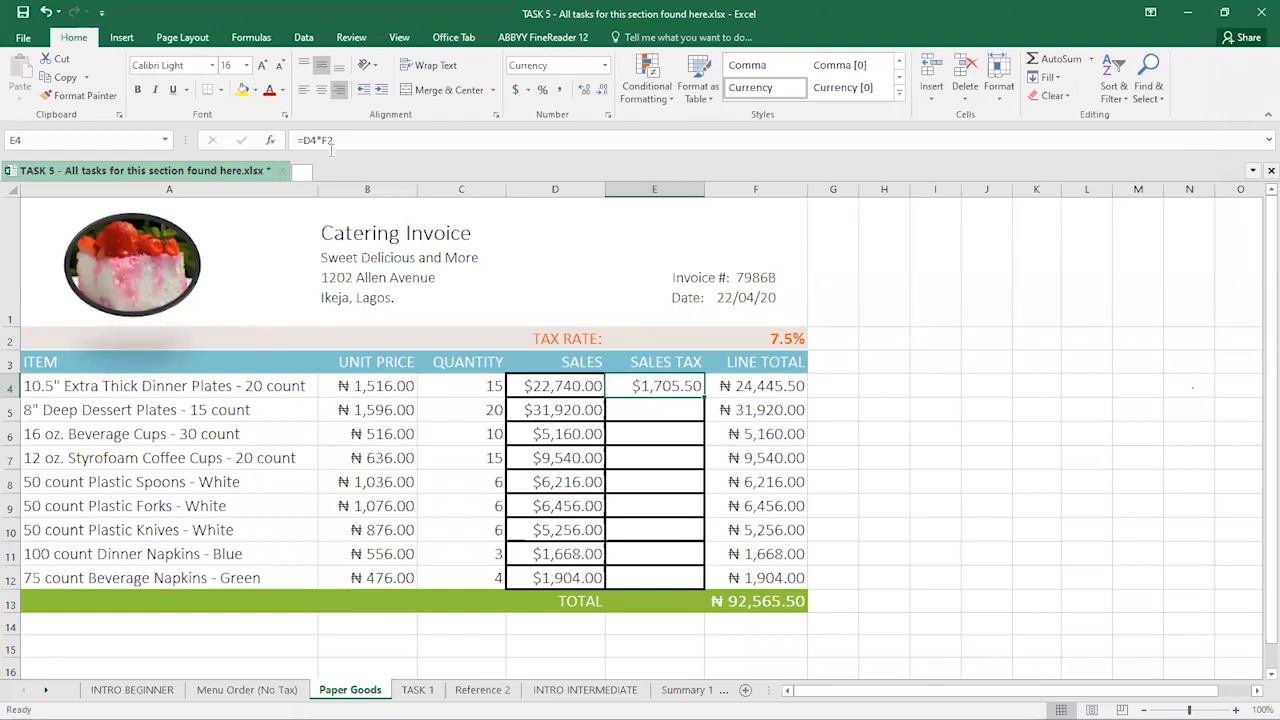
- Try typing $ signs into E4's tax-rate reference, then revert it to =D4*F2
{"action": "left_click", "coordinate": [323, 140]}
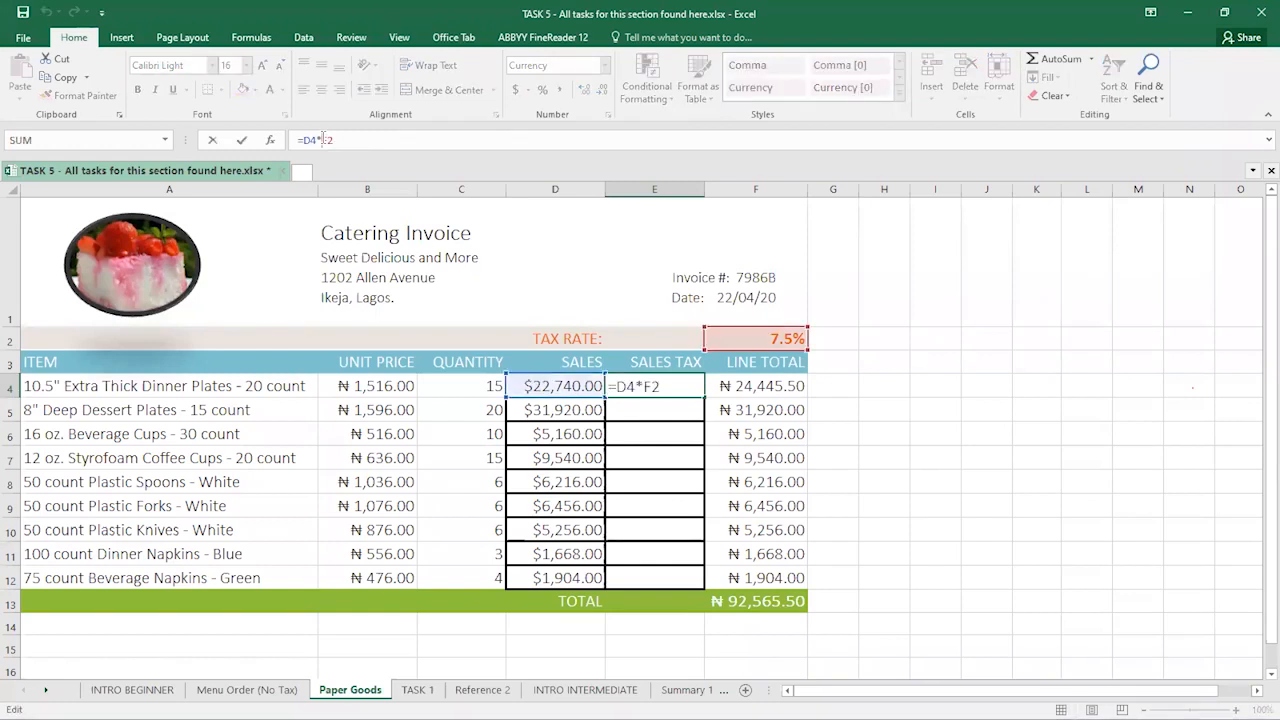
{"action": "type", "text": "$F"}
{"action": "type", "text": "$"}
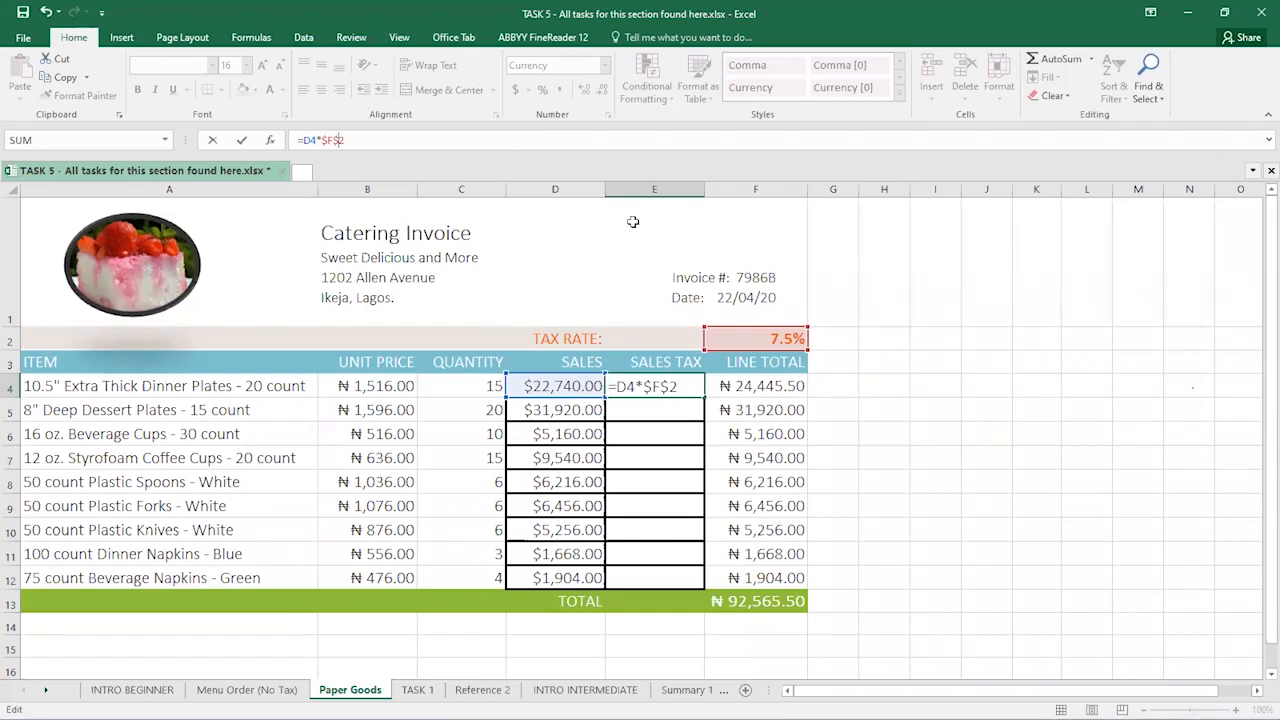
{"action": "key", "text": "Return"}
{"action": "left_click", "coordinate": [683, 387]}
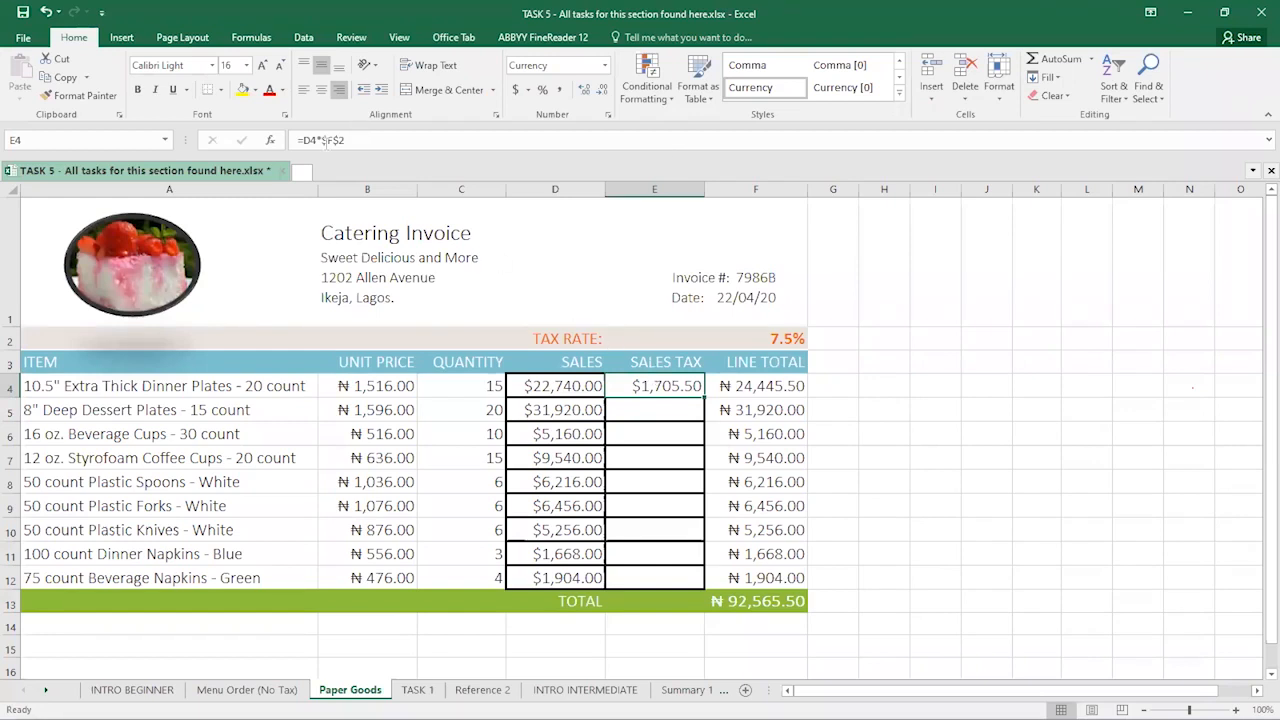
{"action": "double_click", "coordinate": [322, 140]}
{"action": "type", "text": "F2"}
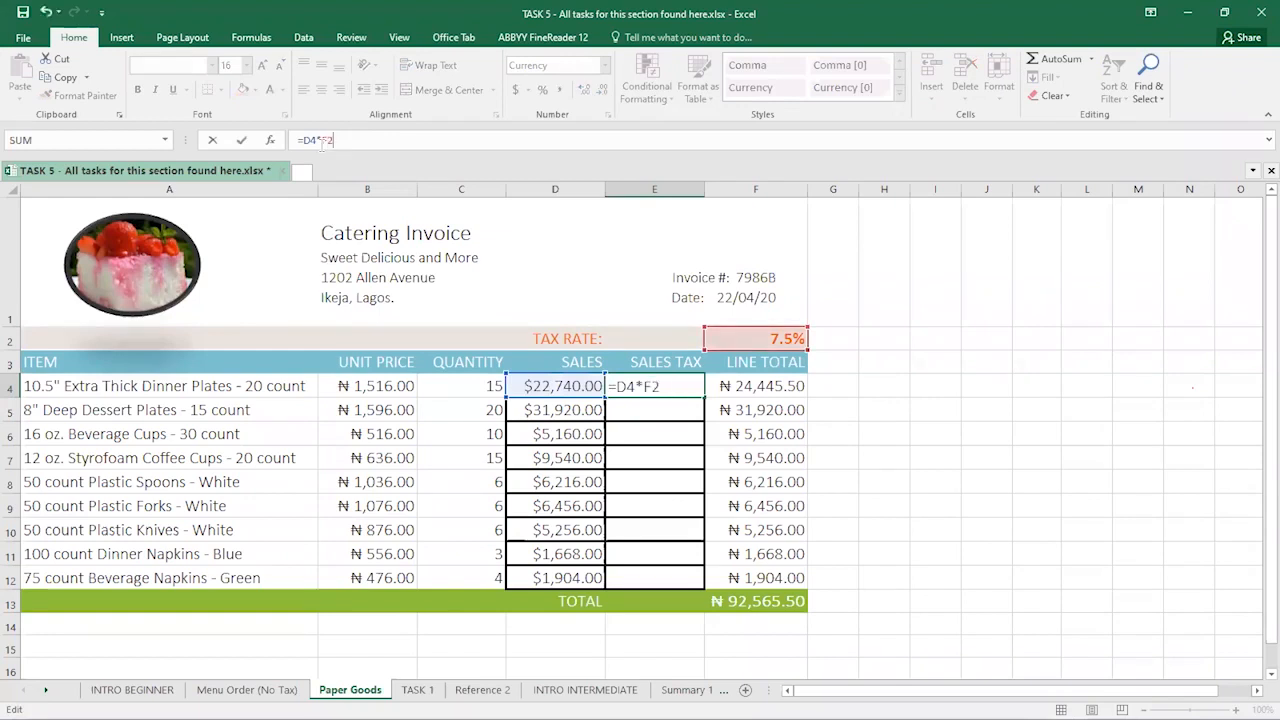
{"action": "key", "text": "Return"}
{"action": "left_click", "coordinate": [645, 388]}
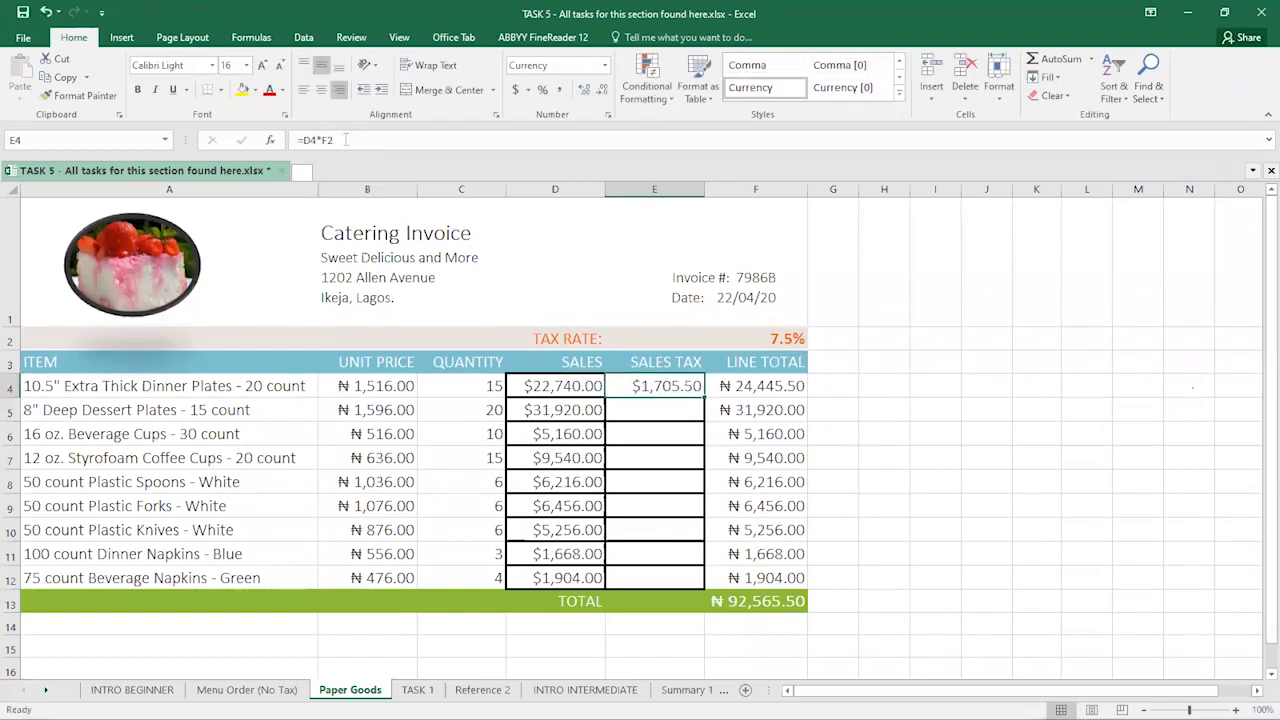
- Use F4 on the F2 reference so E4 reads =D4*$F$2
{"action": "left_click", "coordinate": [330, 140]}
{"action": "double_click", "coordinate": [327, 140]}
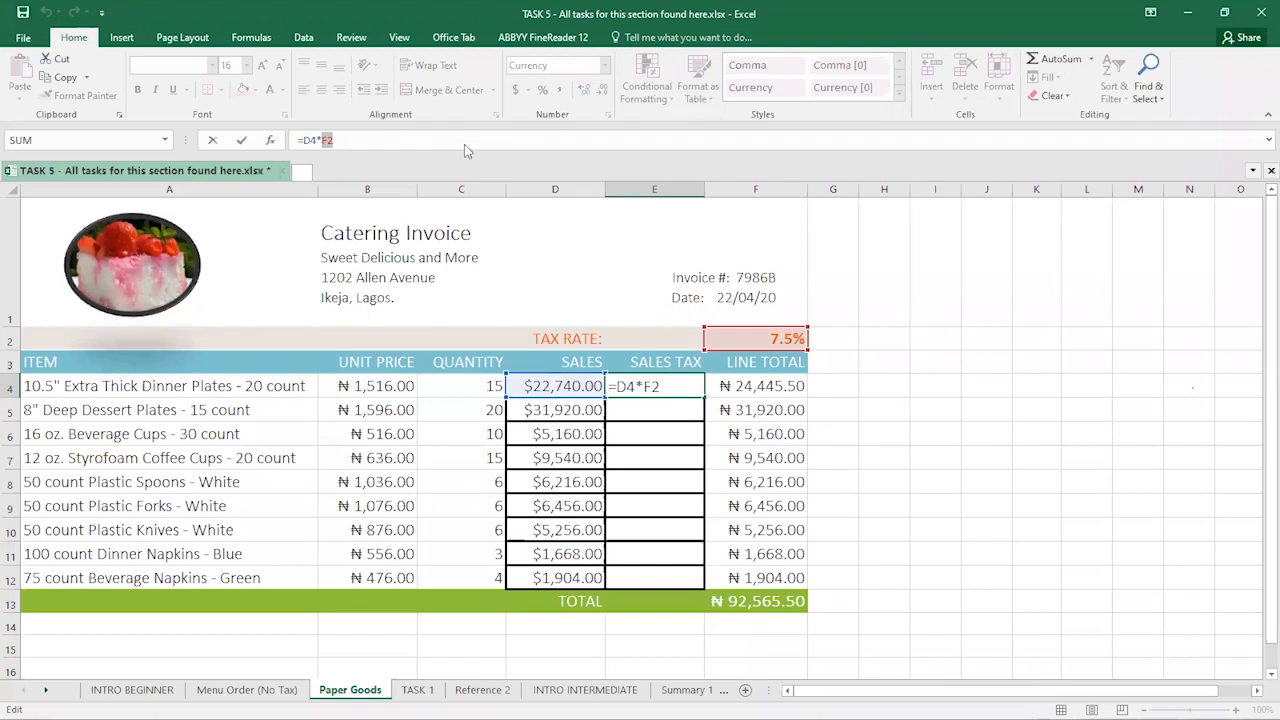
{"action": "key", "text": "alt+F4"}
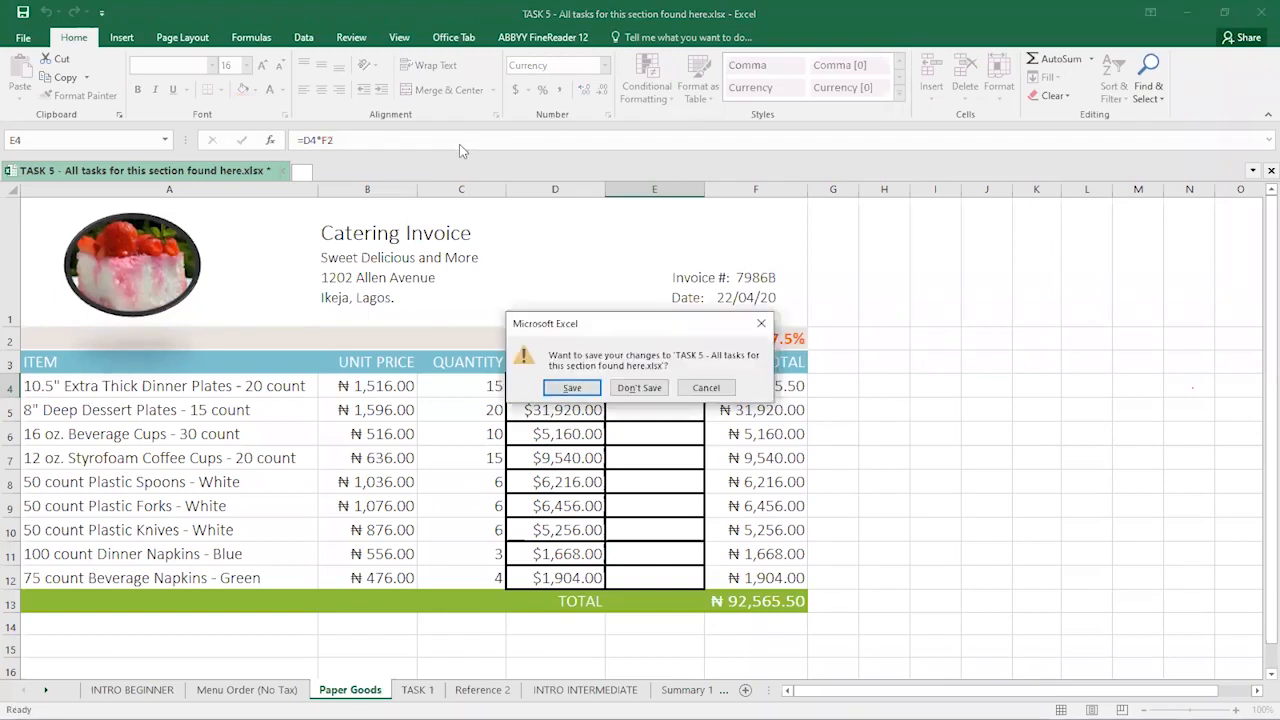
{"action": "key", "text": "Escape"}
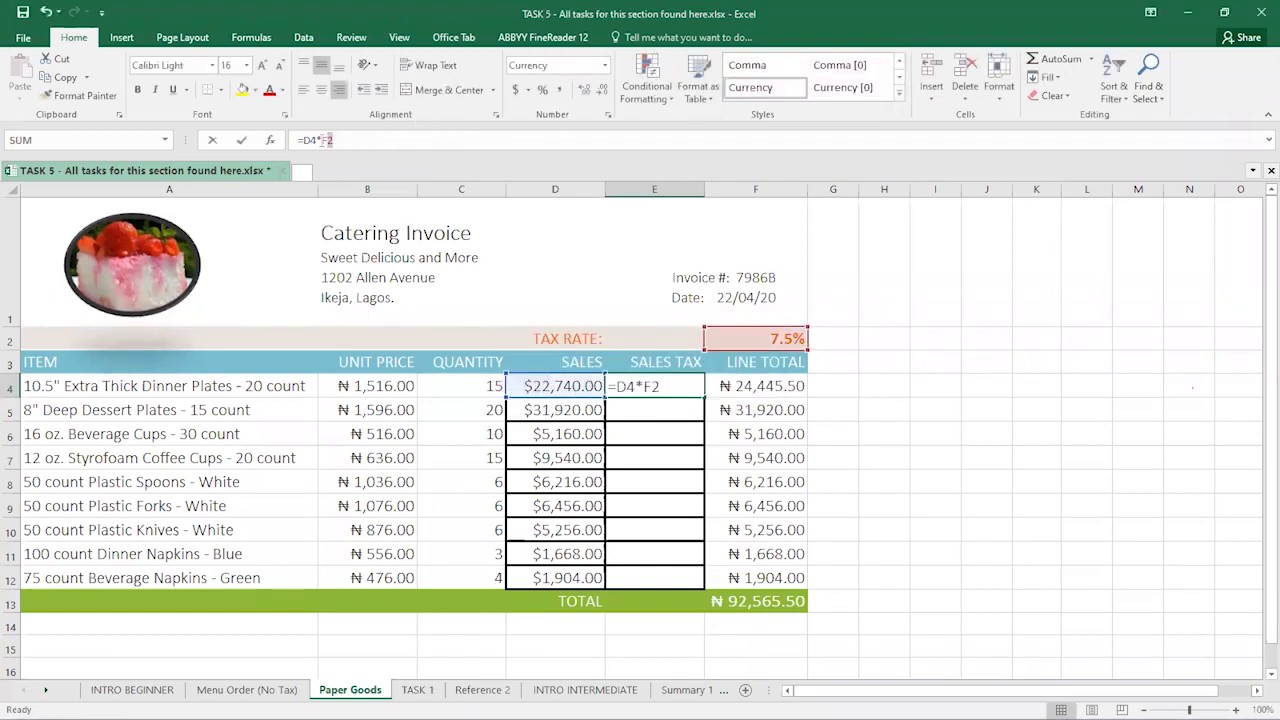
{"action": "key", "text": "F4"}
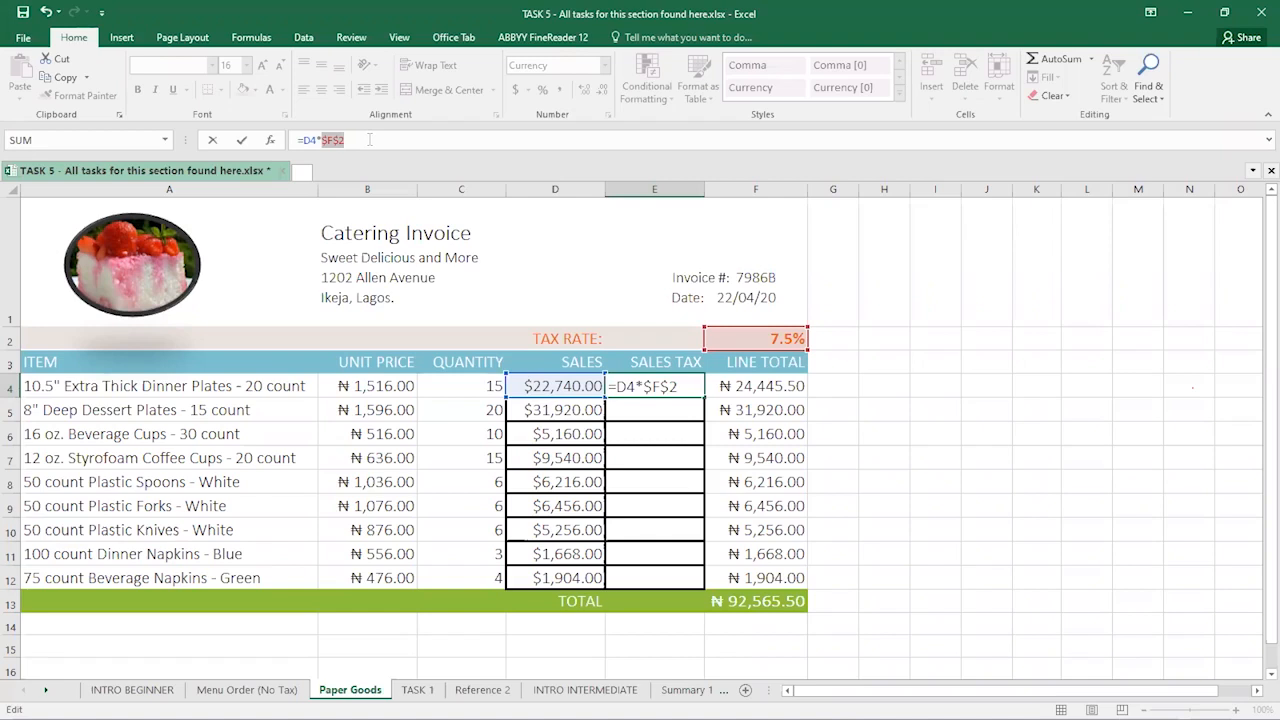
{"action": "type", "text": "F2"}
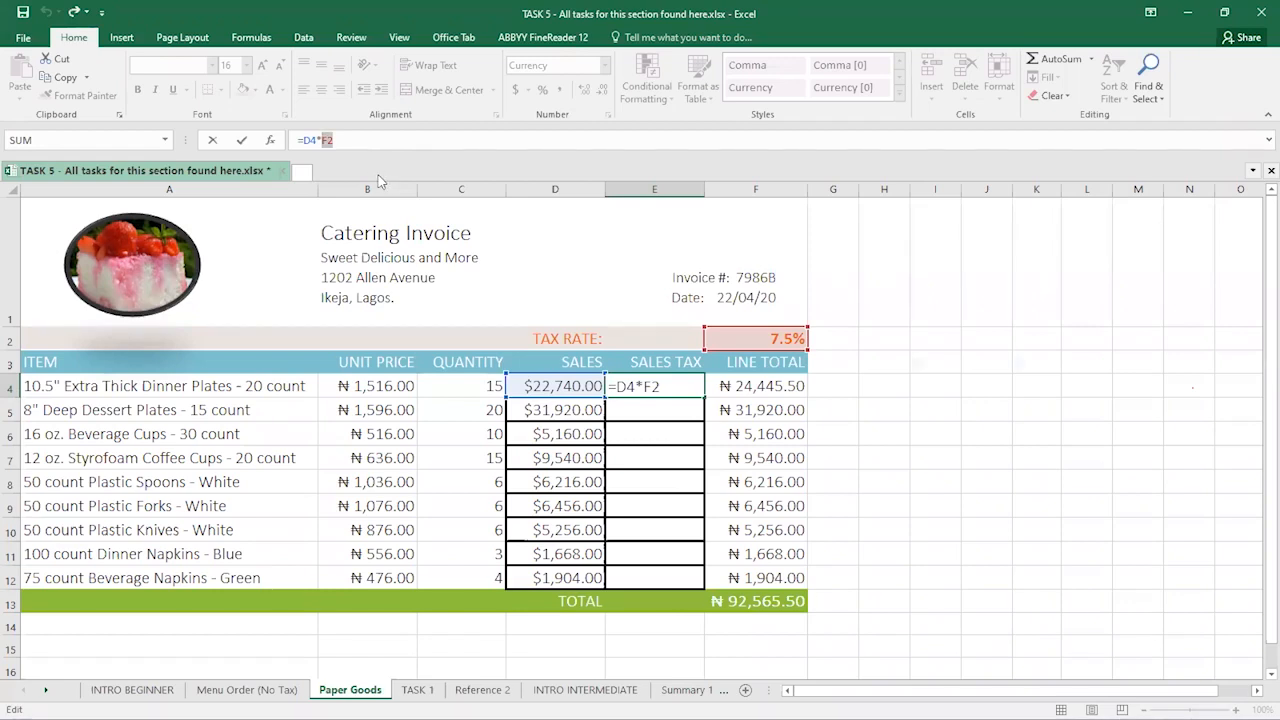
{"action": "key", "text": "F4"}
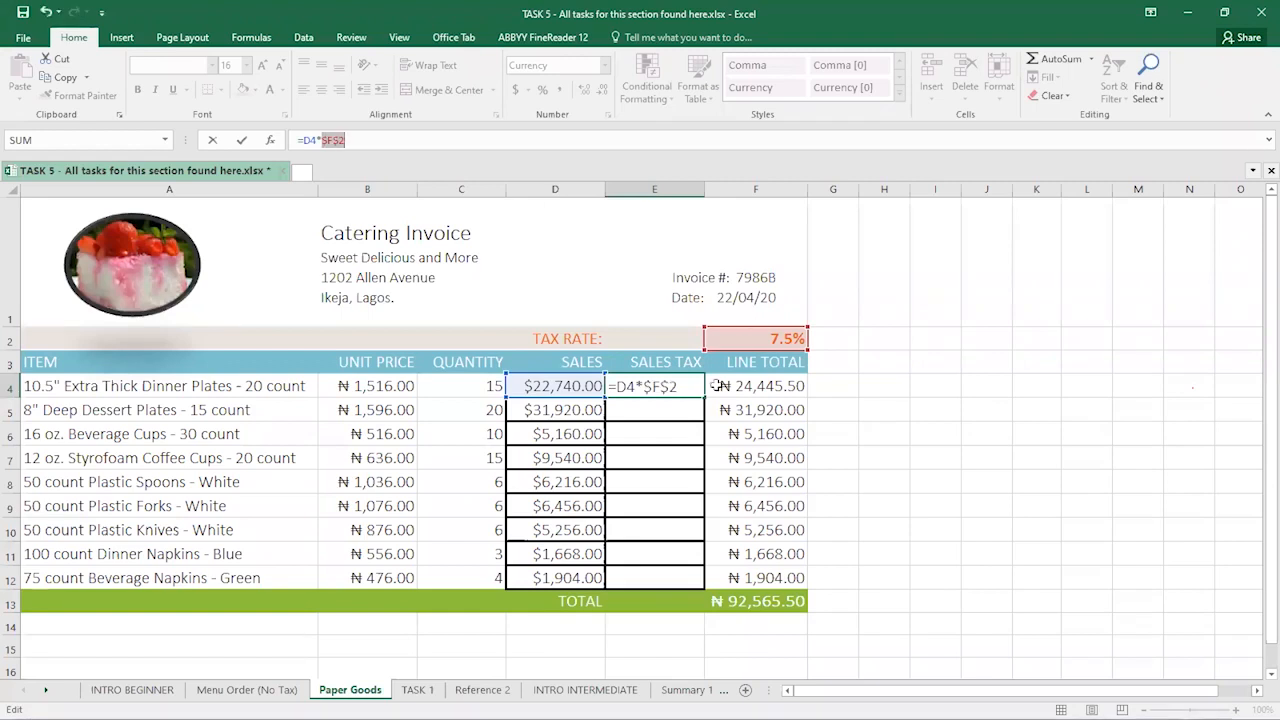
{"action": "left_click", "coordinate": [689, 405]}
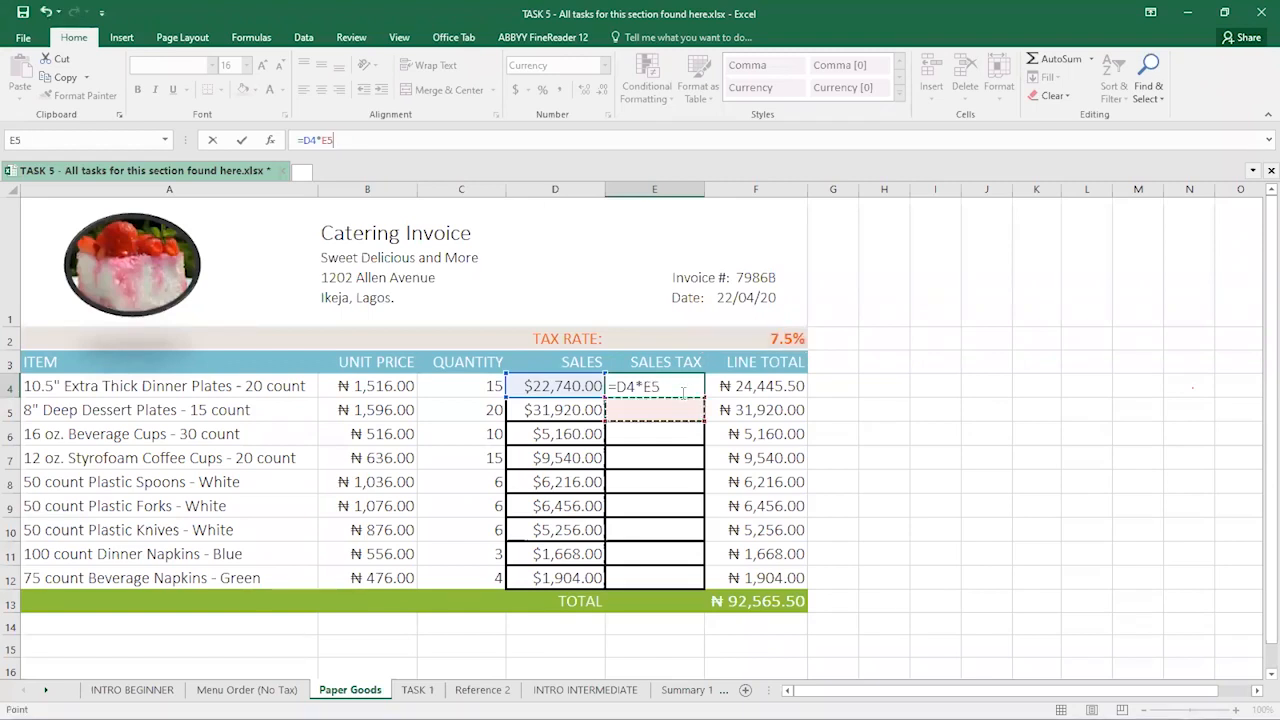
{"action": "key", "text": "Escape"}
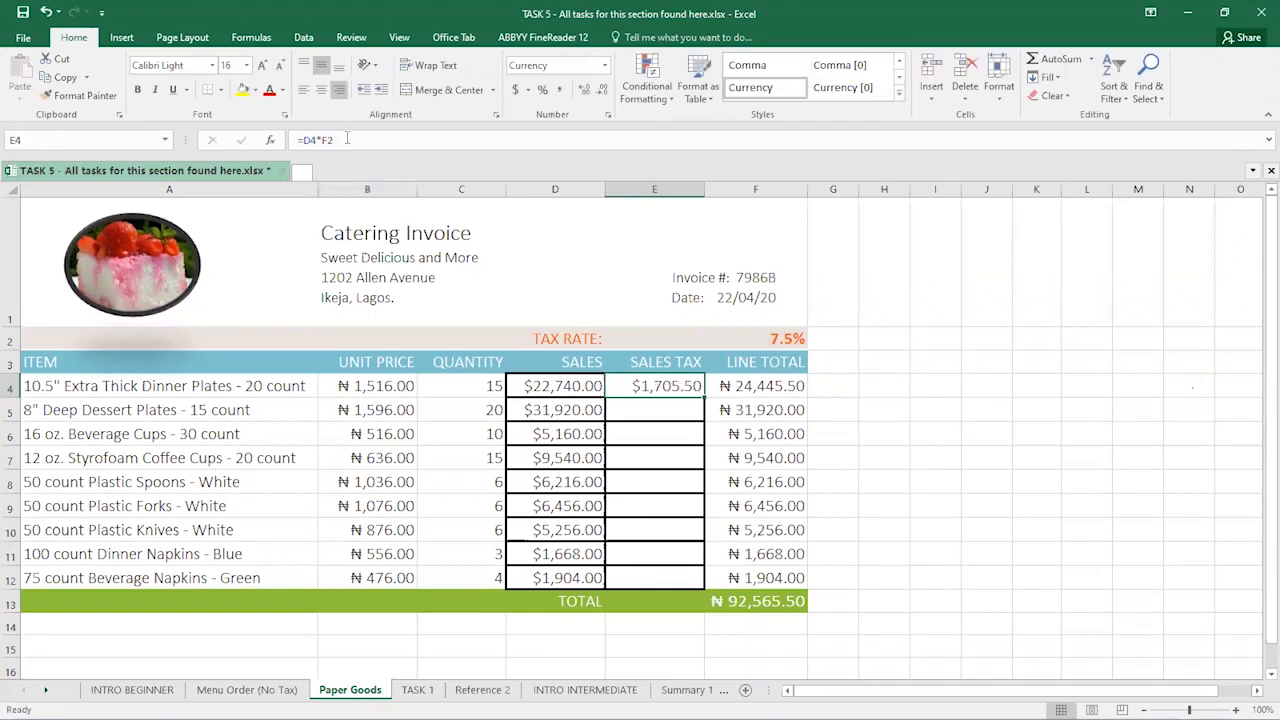
{"action": "left_click", "coordinate": [347, 139]}
{"action": "double_click", "coordinate": [324, 140]}
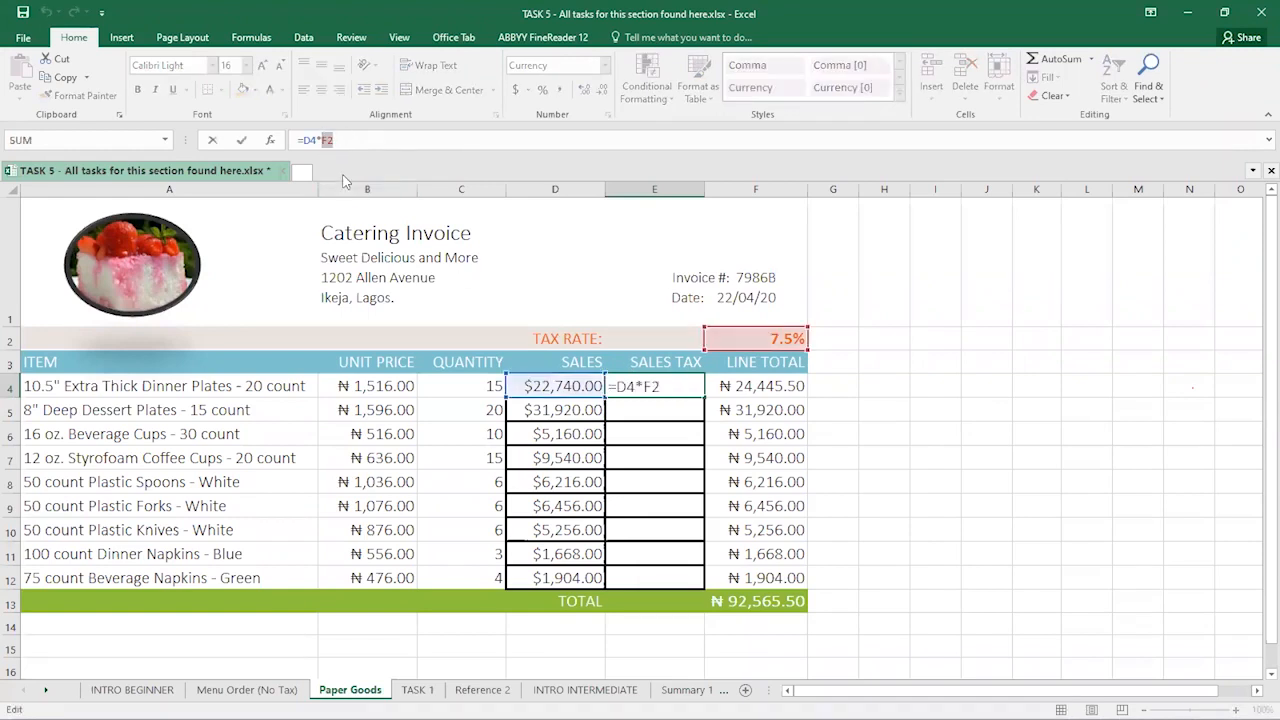
{"action": "key", "text": "F4"}
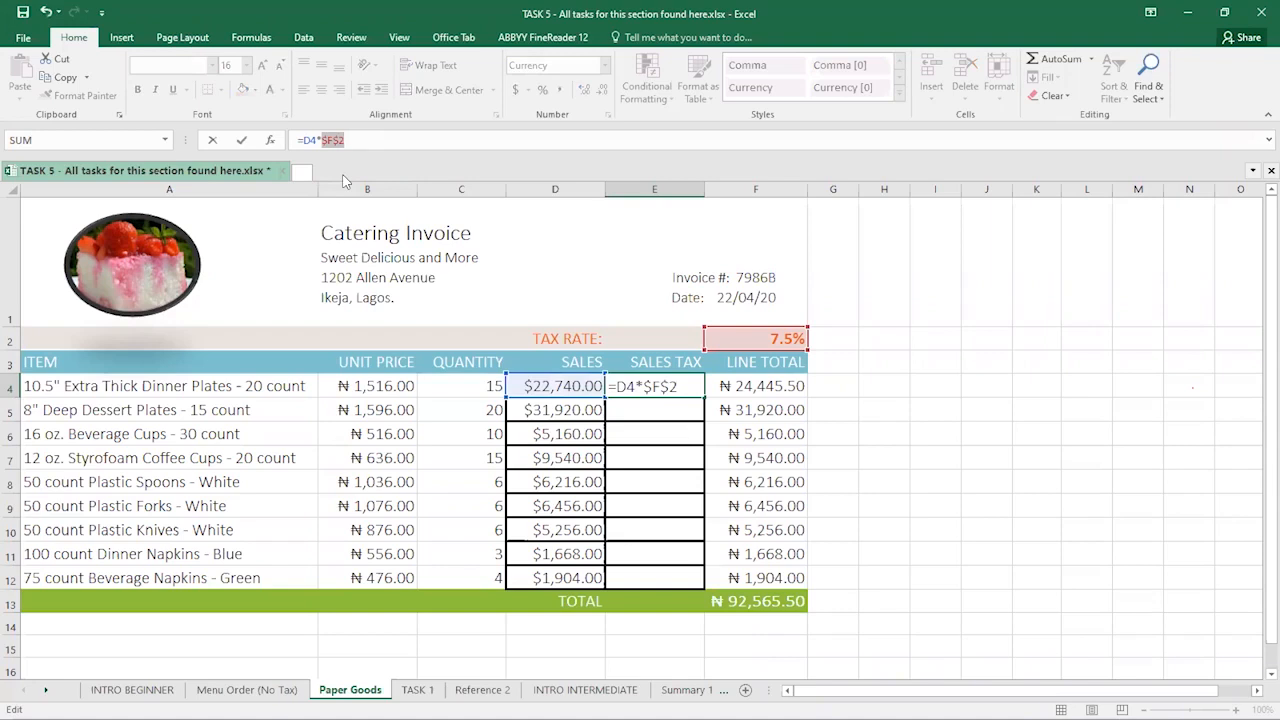
{"action": "key", "text": "ctrl+Return"}
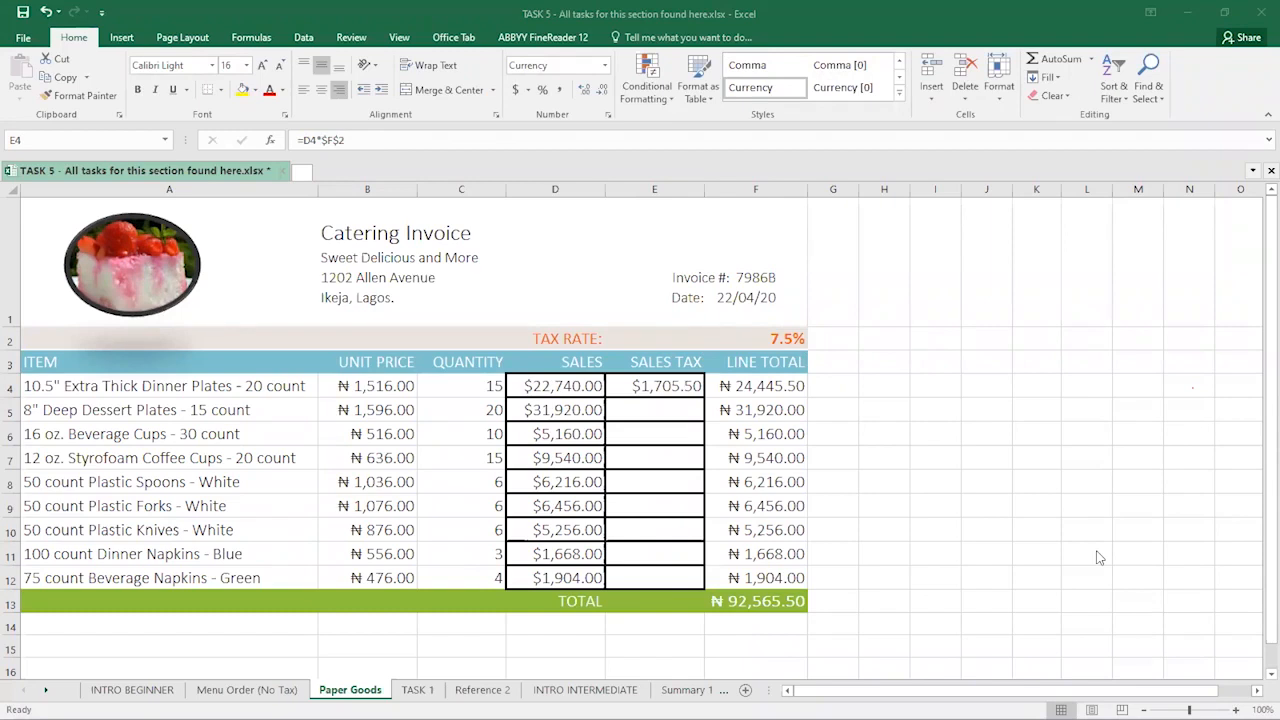
{"action": "left_click", "coordinate": [759, 384]}
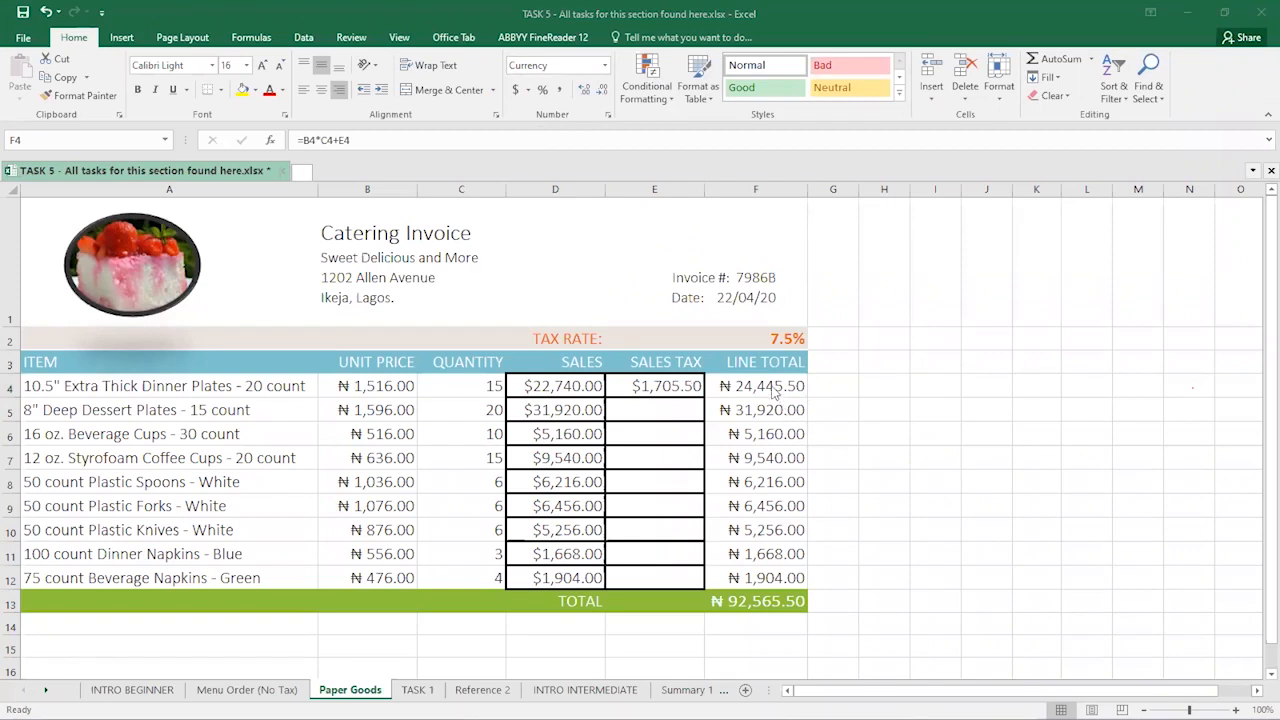
{"action": "left_click", "coordinate": [731, 380]}
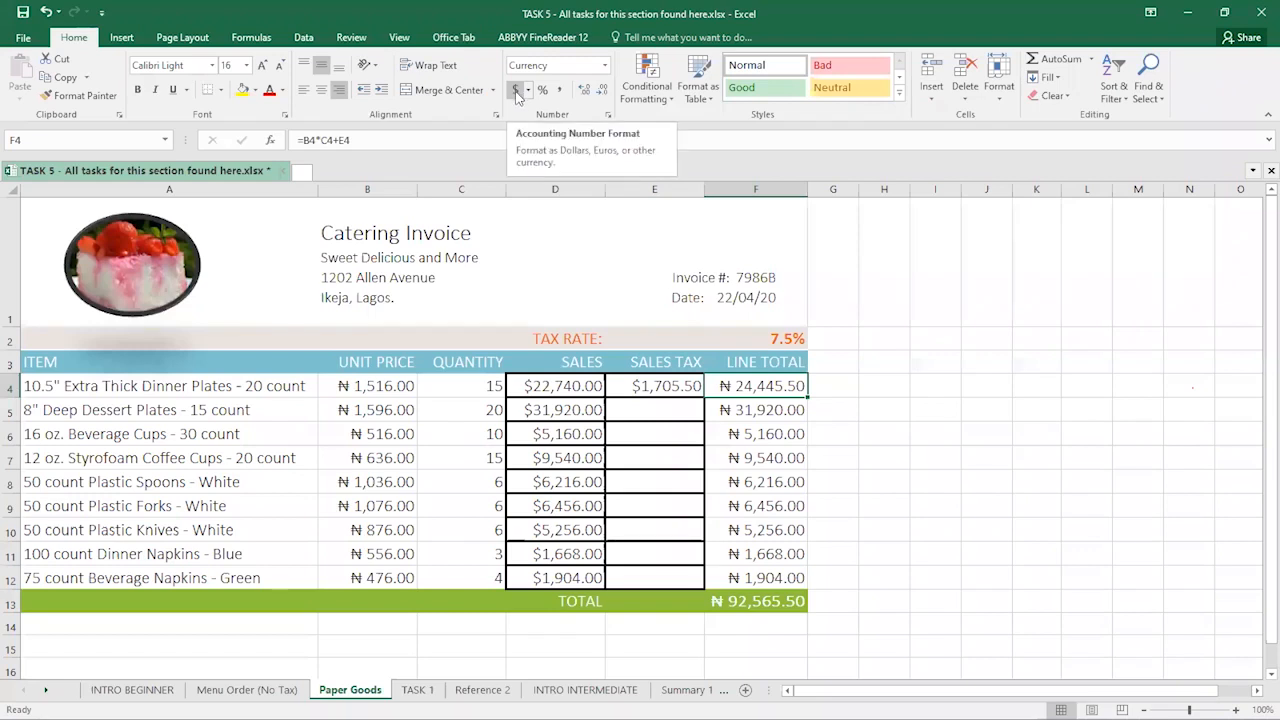
- Format F4 as dollar Currency ($24,445.50) and bring up More Number Formats
{"action": "left_click", "coordinate": [516, 91]}
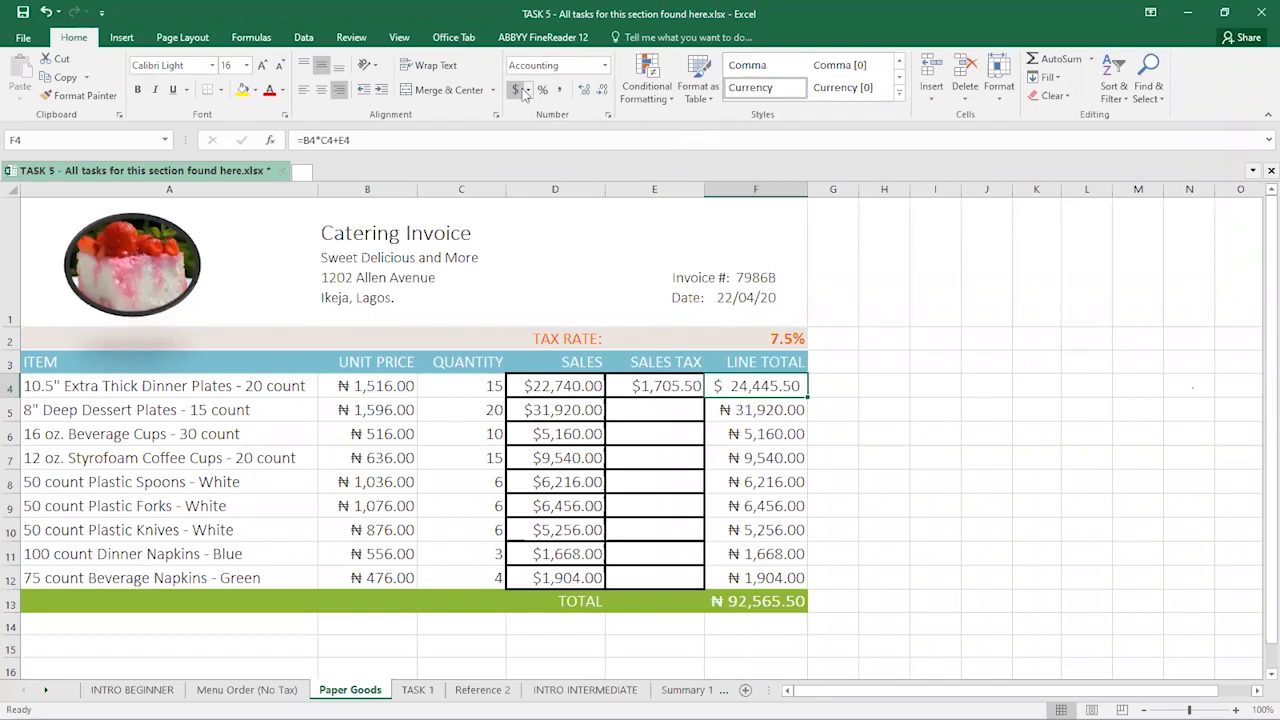
{"action": "left_click", "coordinate": [605, 66]}
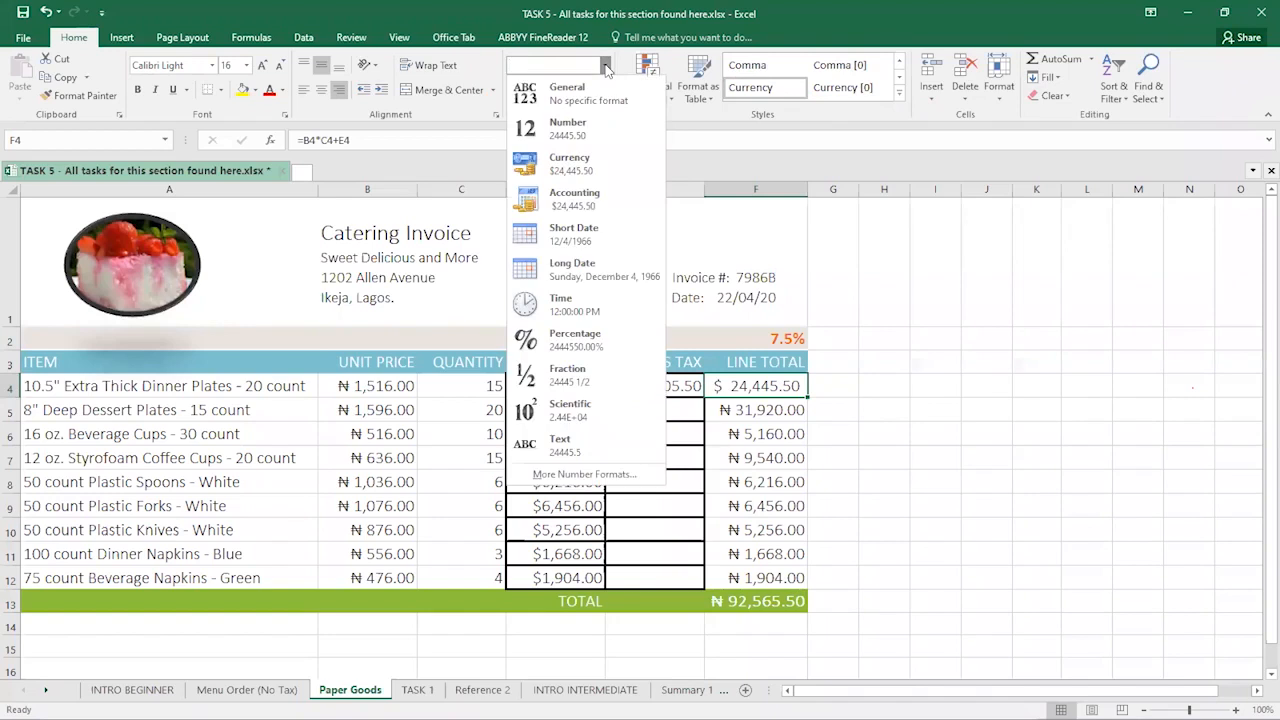
{"action": "left_click", "coordinate": [584, 166]}
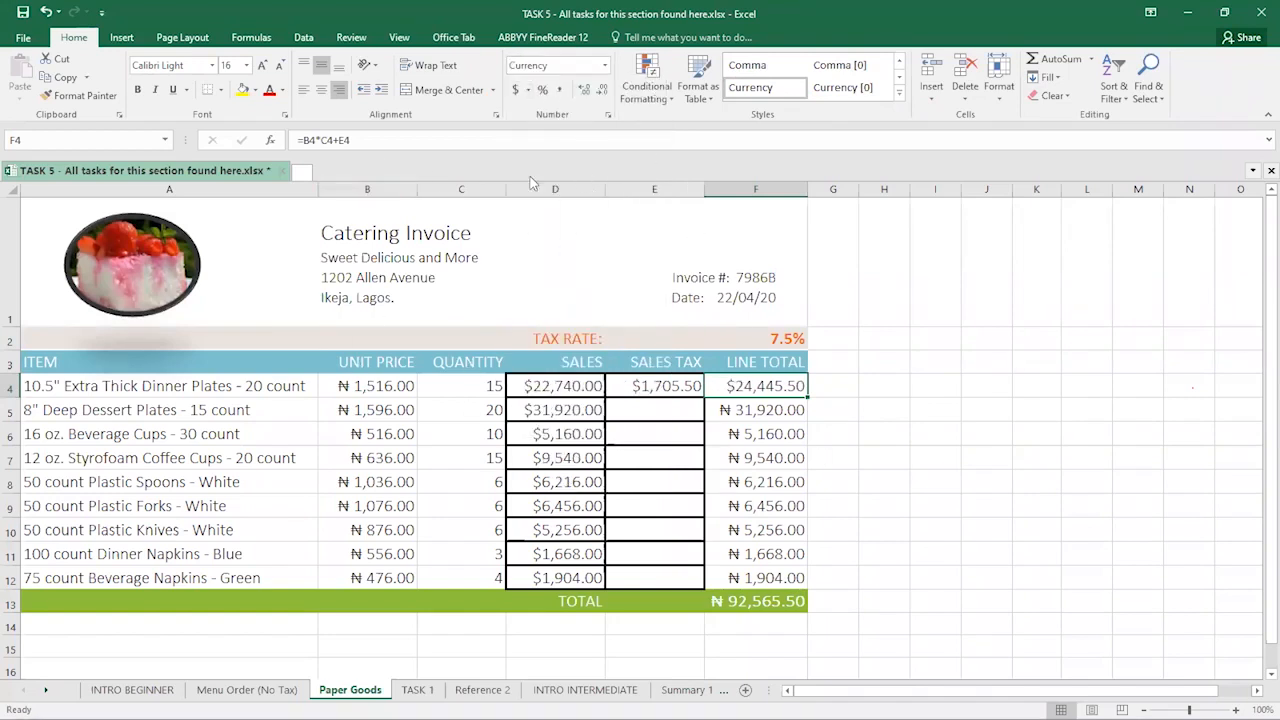
{"action": "left_click", "coordinate": [604, 66]}
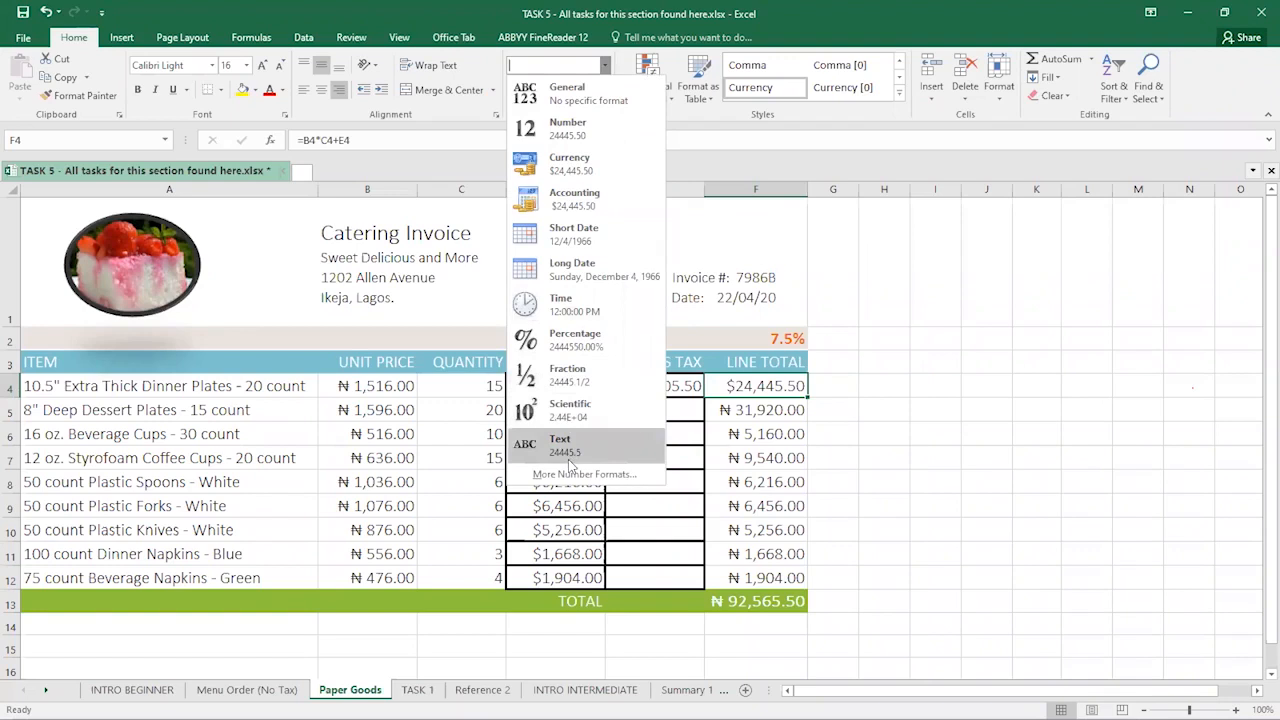
{"action": "left_click", "coordinate": [560, 479]}
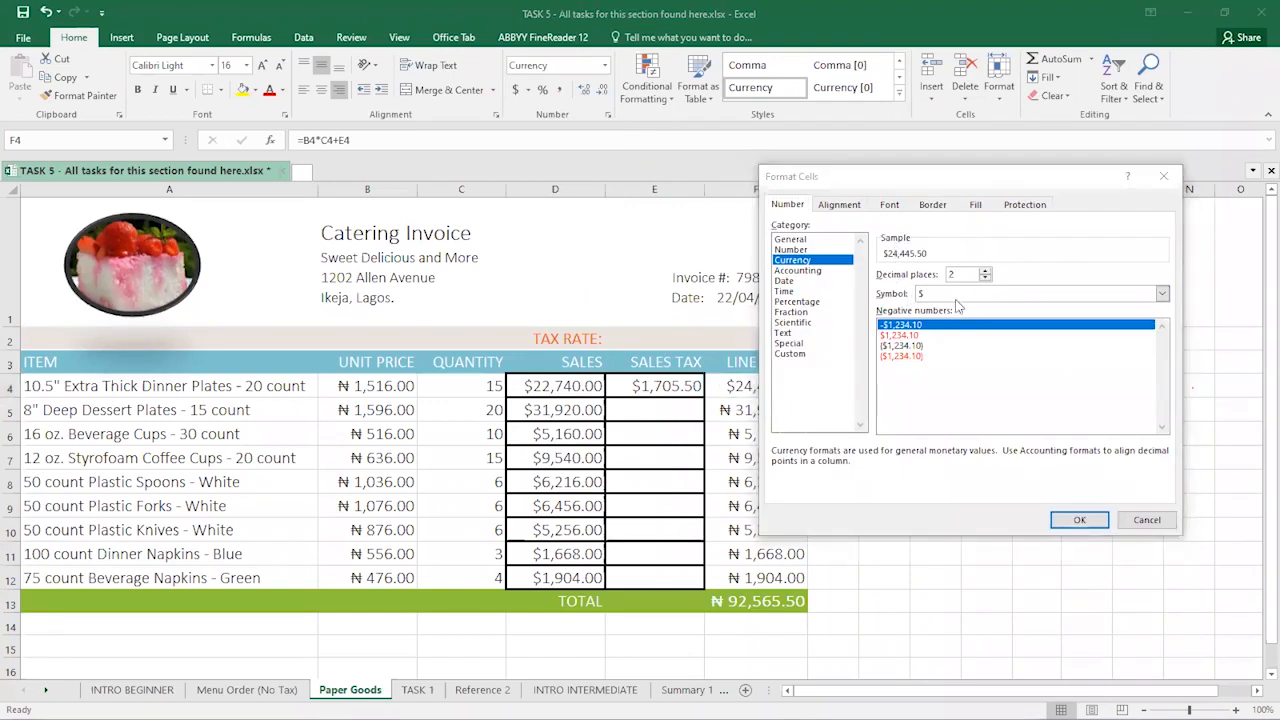
- Browse the currency symbol list, keep $, and cancel the Format Cells dialog
{"action": "left_click", "coordinate": [1162, 296]}
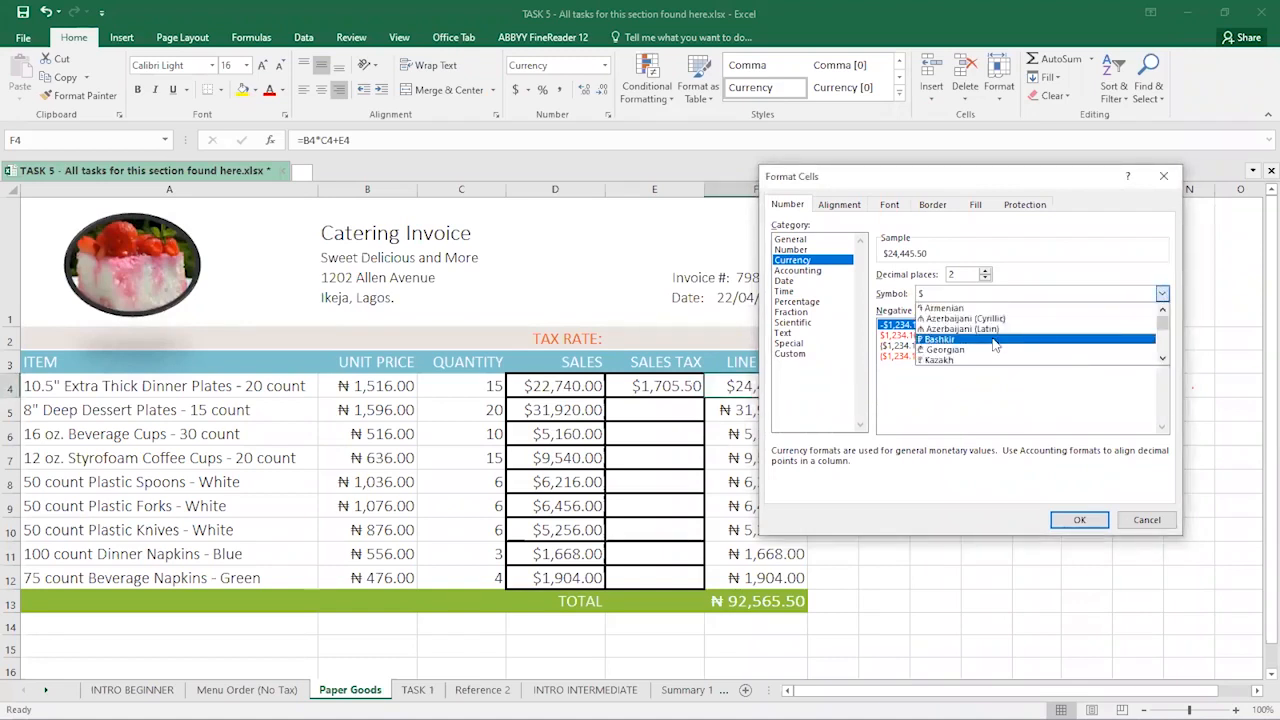
{"action": "scroll", "coordinate": [990, 343], "scroll_direction": "down", "scroll_amount": 5}
{"action": "scroll", "coordinate": [988, 343], "scroll_direction": "down", "scroll_amount": 10}
{"action": "scroll", "coordinate": [988, 346], "scroll_direction": "down", "scroll_amount": 10}
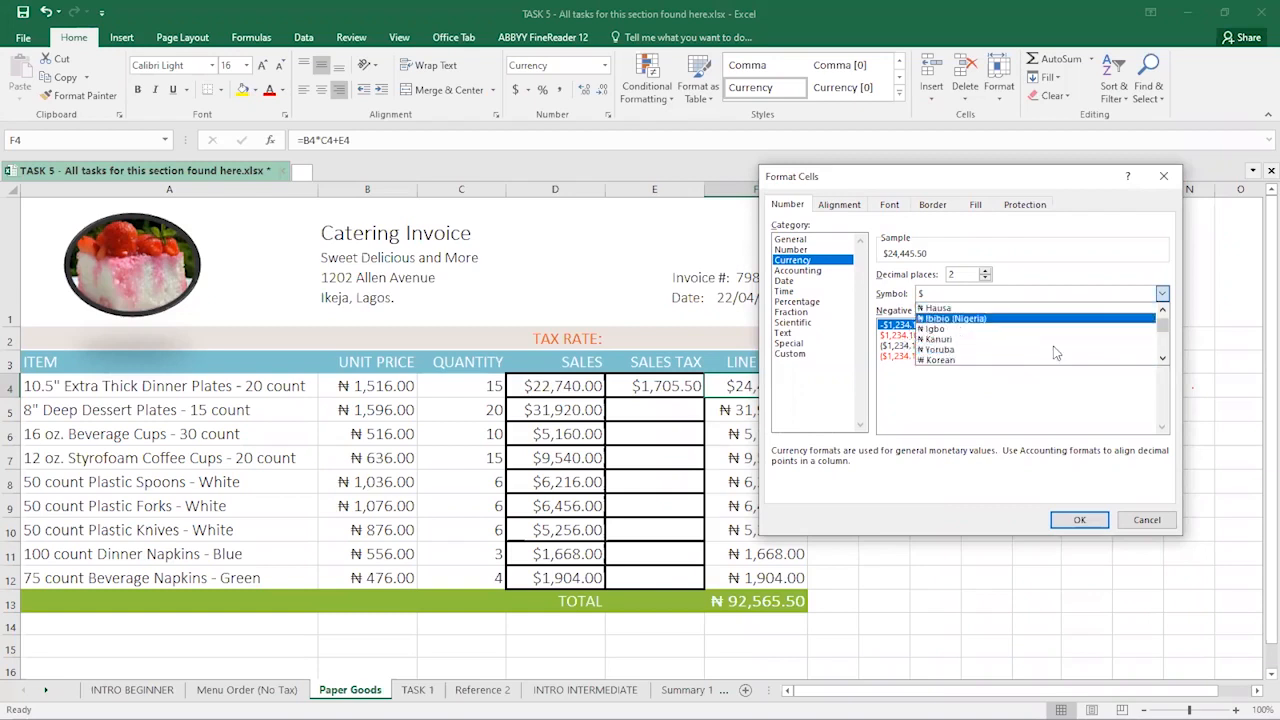
{"action": "left_click", "coordinate": [1043, 275]}
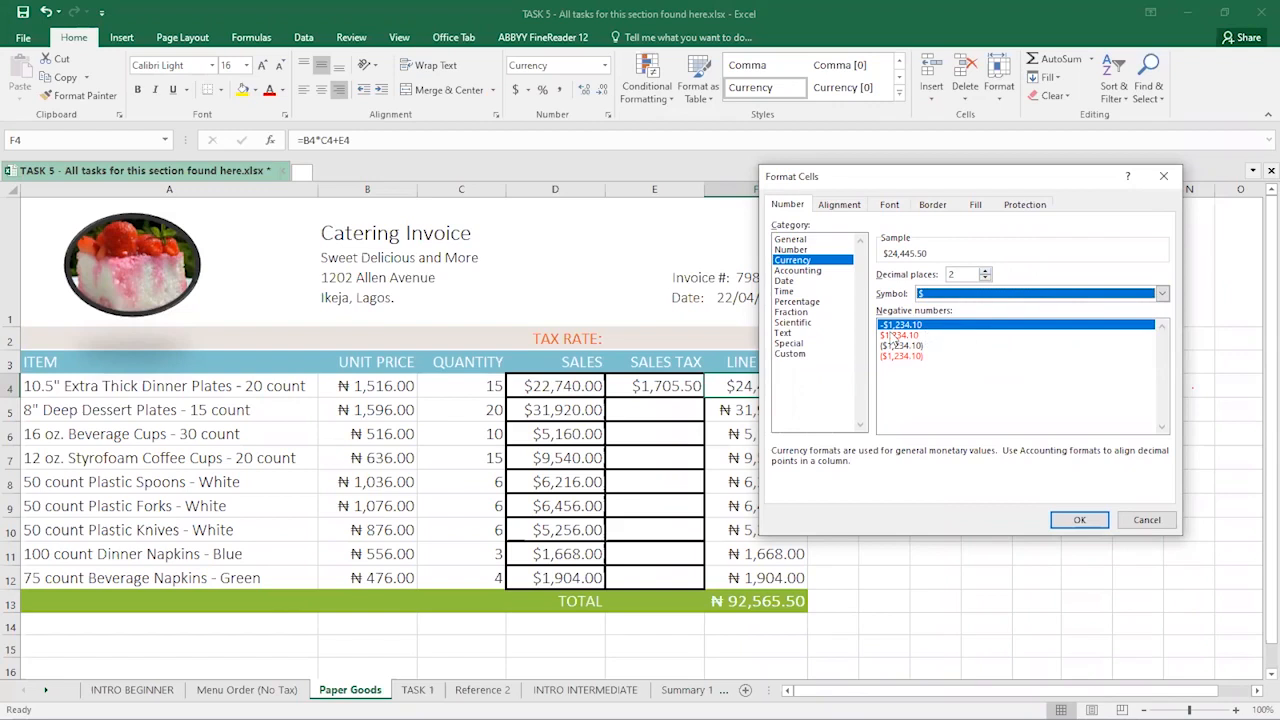
{"action": "left_click", "coordinate": [1137, 529]}
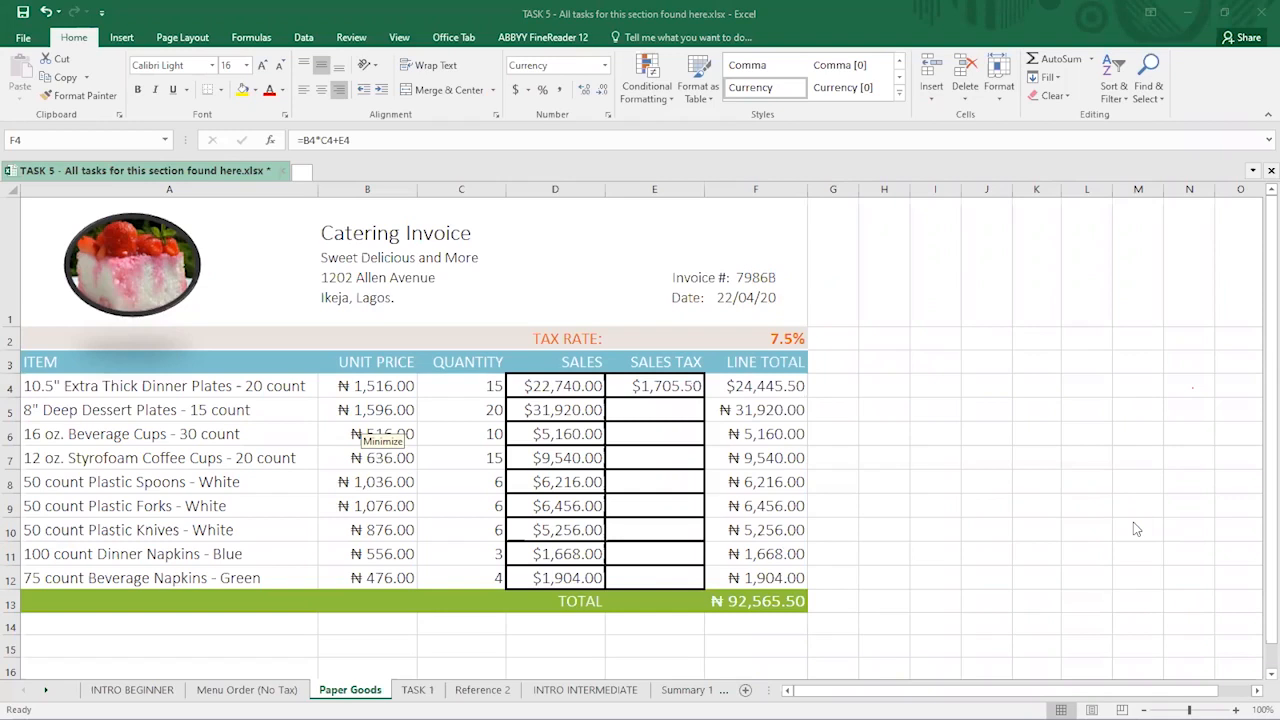
{"action": "left_click", "coordinate": [766, 393]}
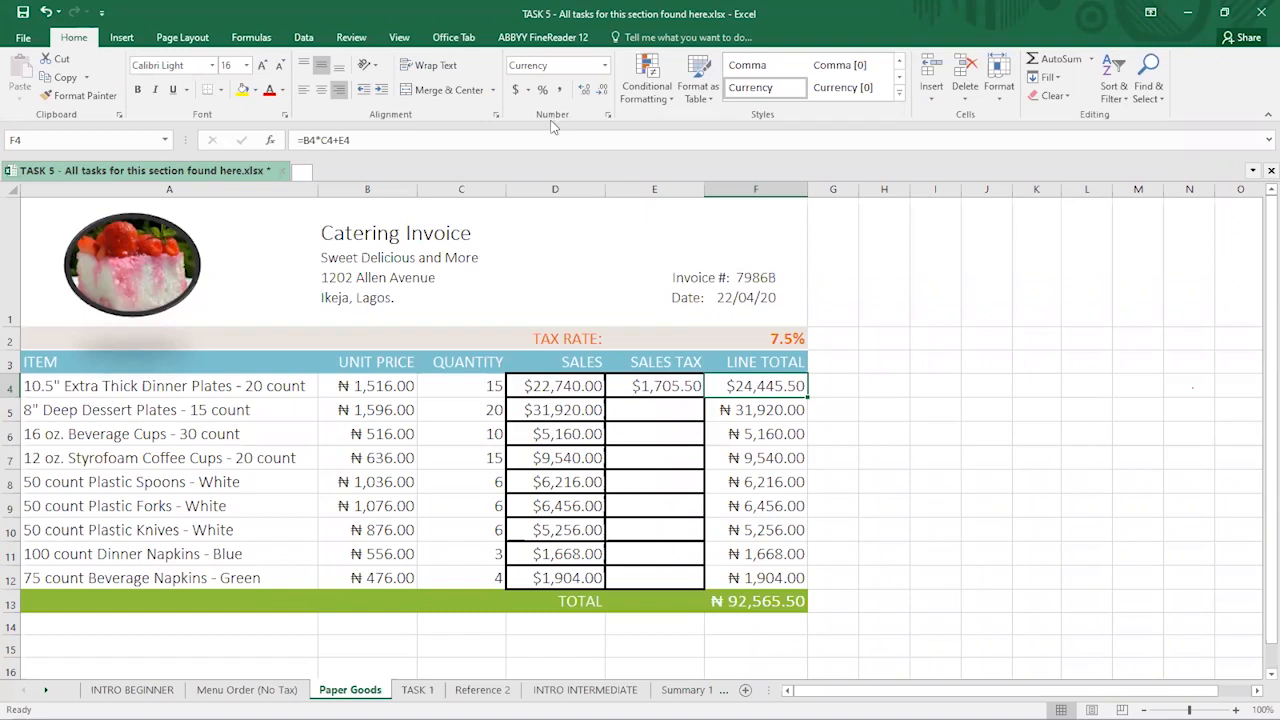
{"action": "left_click", "coordinate": [606, 66]}
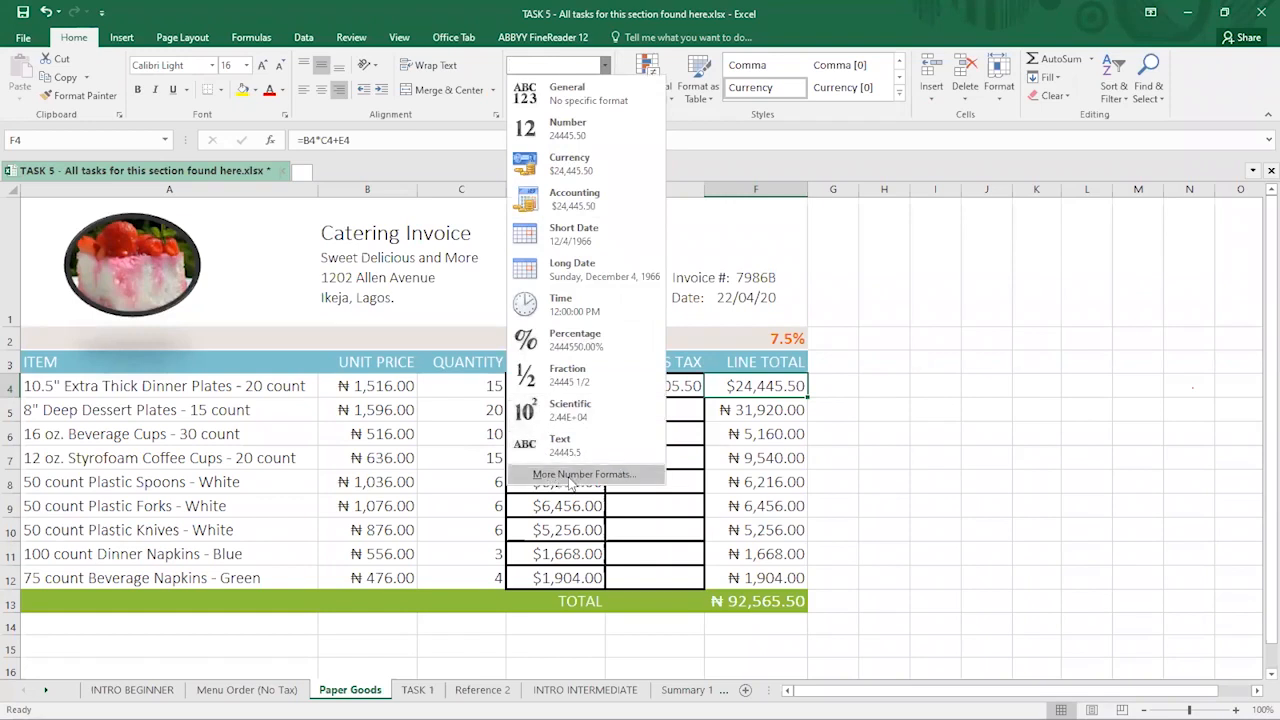
{"action": "left_click", "coordinate": [851, 393]}
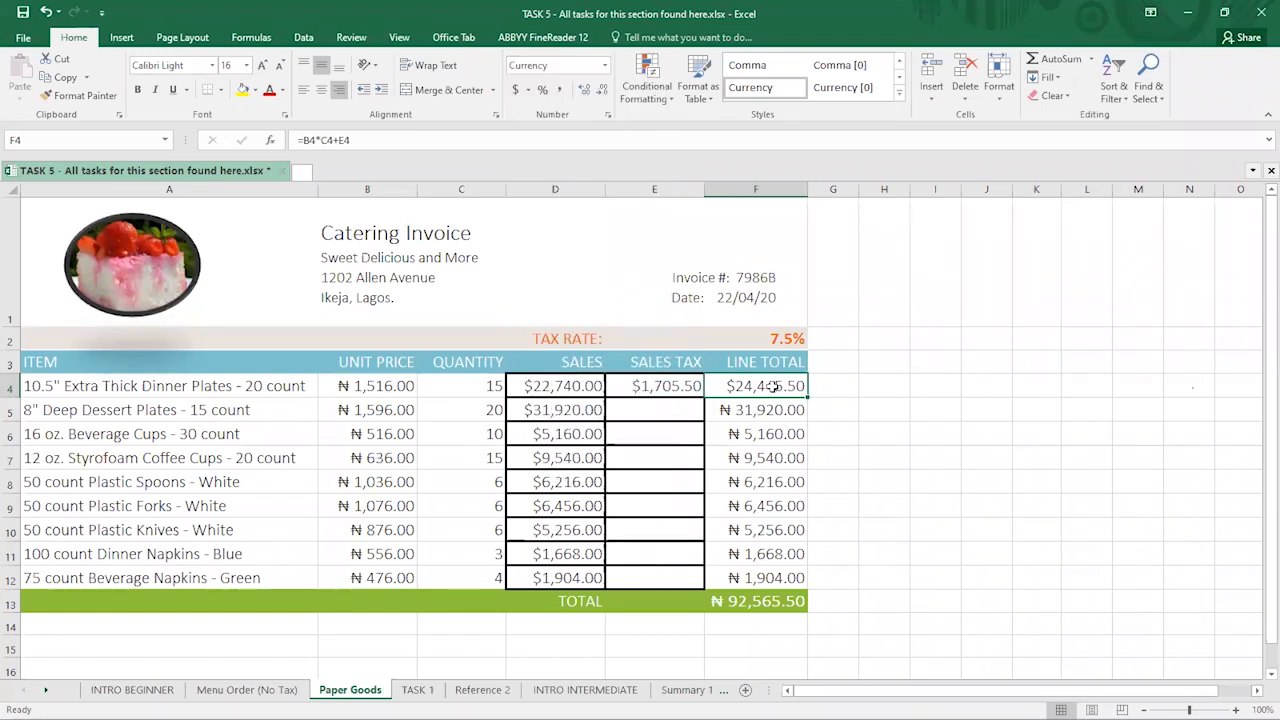
- In Format Cells, try 6 decimal places and settle back on 2
{"action": "left_click", "coordinate": [607, 119]}
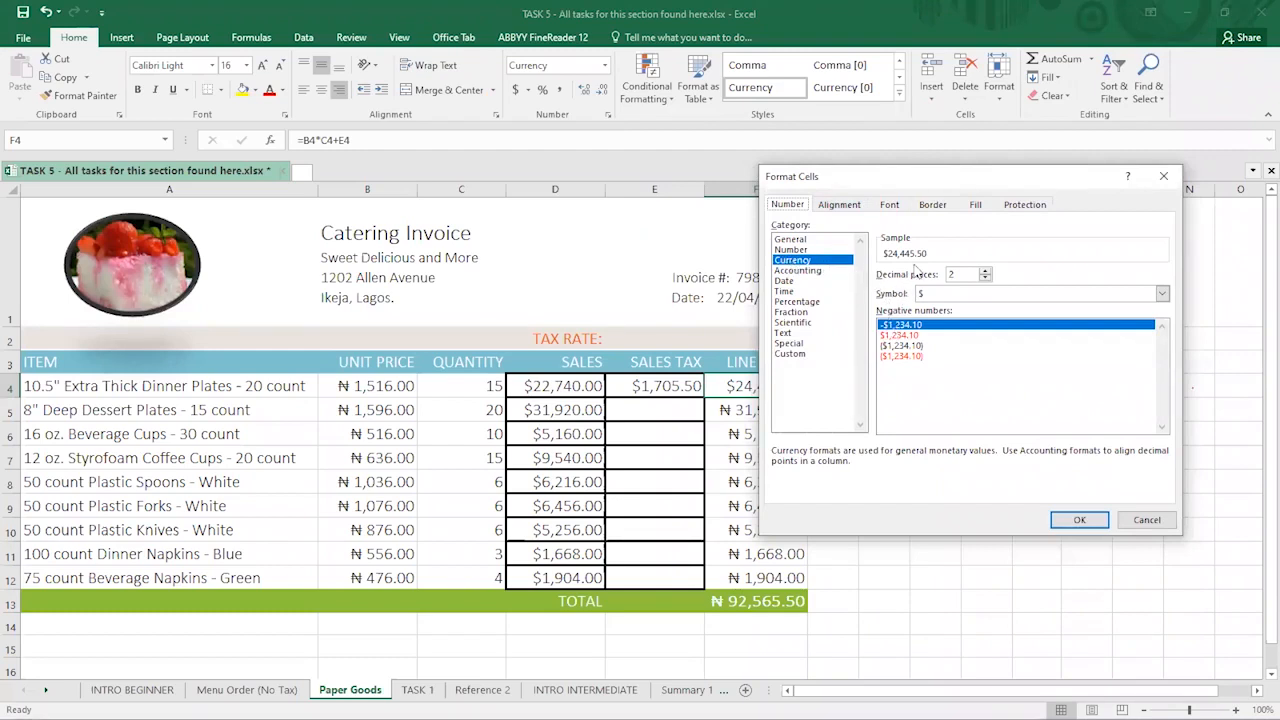
{"action": "left_click_drag", "start_coordinate": [925, 179], "coordinate": [996, 174]}
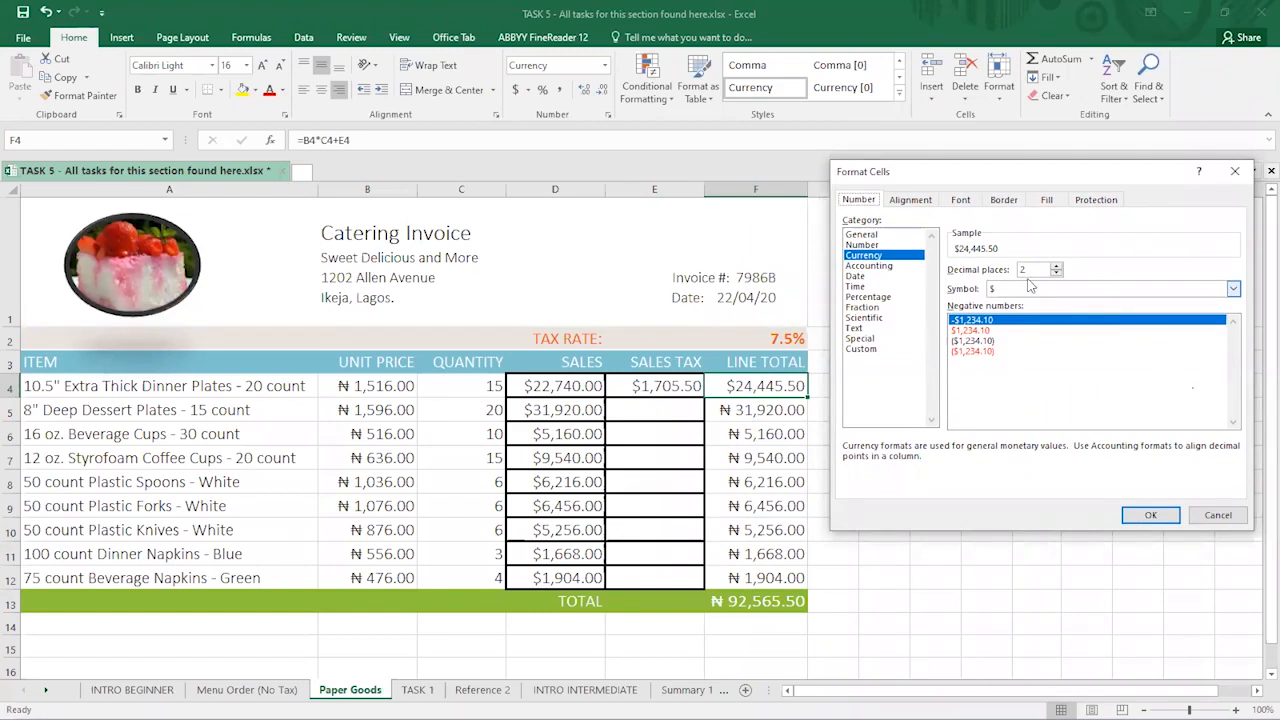
{"action": "left_click", "coordinate": [1057, 268]}
{"action": "left_click", "coordinate": [1057, 268]}
{"action": "left_click", "coordinate": [1057, 268]}
{"action": "left_click", "coordinate": [1057, 268]}
{"action": "left_click", "coordinate": [1056, 274]}
{"action": "left_click", "coordinate": [1056, 274]}
{"action": "left_click", "coordinate": [1056, 274]}
{"action": "left_click", "coordinate": [1056, 274]}
- Pick the ₹ English (India) currency symbol for F4's format and confirm
{"action": "left_click", "coordinate": [1233, 289]}
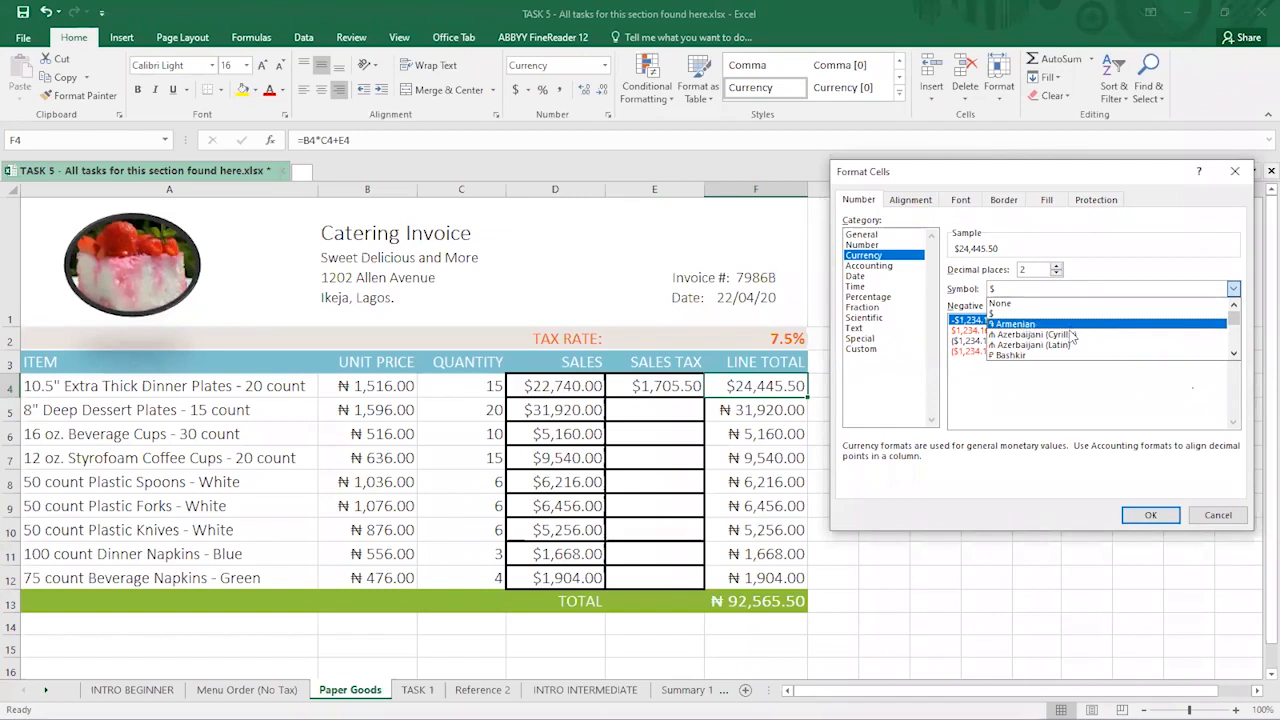
{"action": "scroll", "coordinate": [1066, 330], "scroll_direction": "down", "scroll_amount": 1}
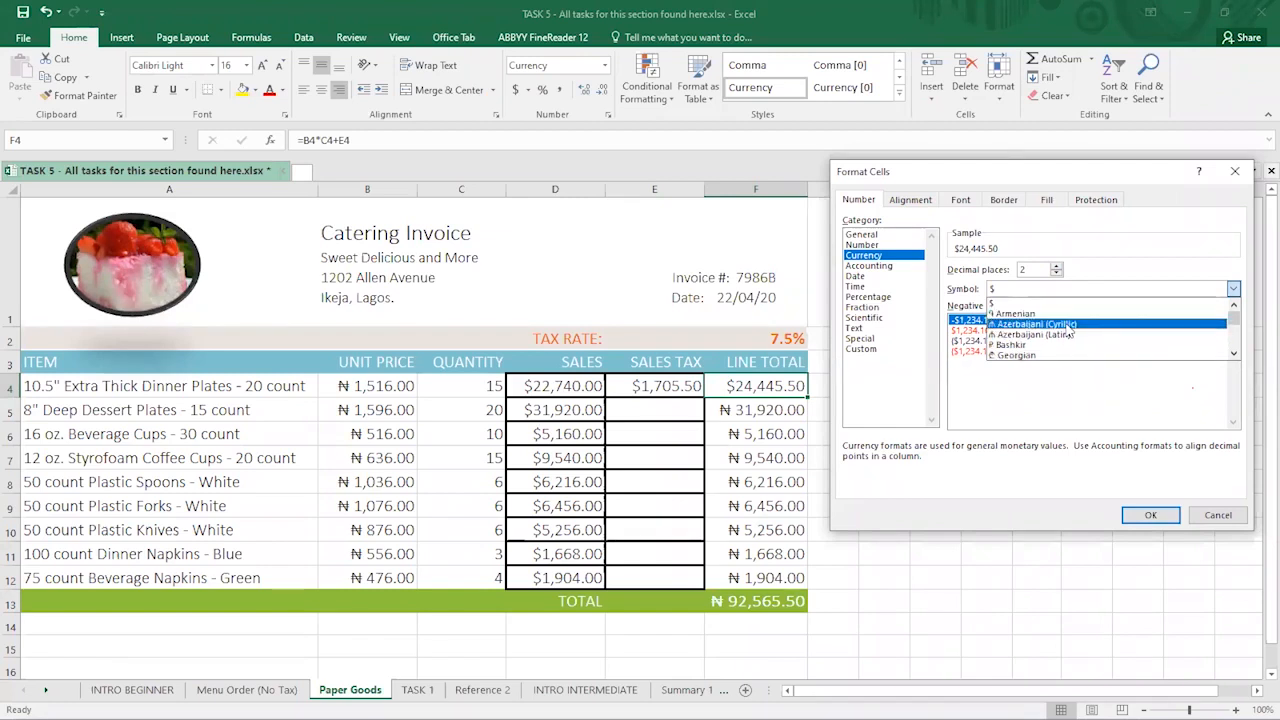
{"action": "scroll", "coordinate": [1068, 333], "scroll_direction": "down", "scroll_amount": 2}
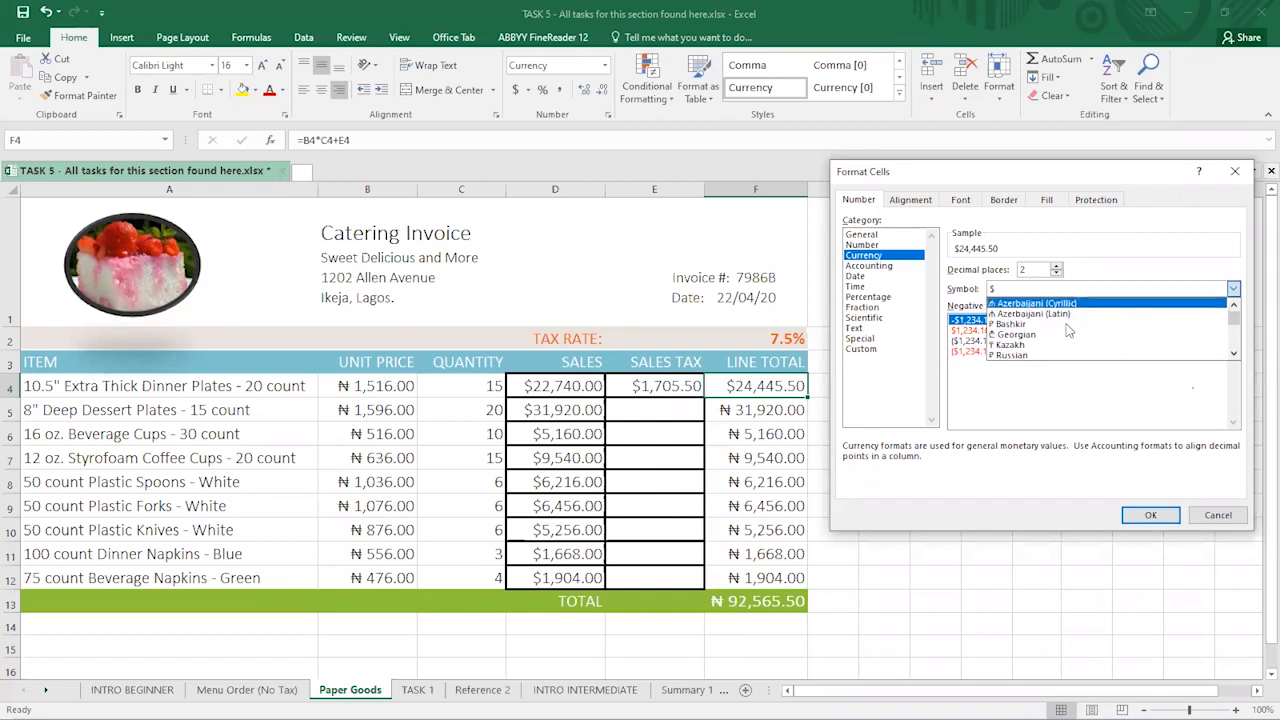
{"action": "scroll", "coordinate": [1068, 330], "scroll_direction": "down", "scroll_amount": 6}
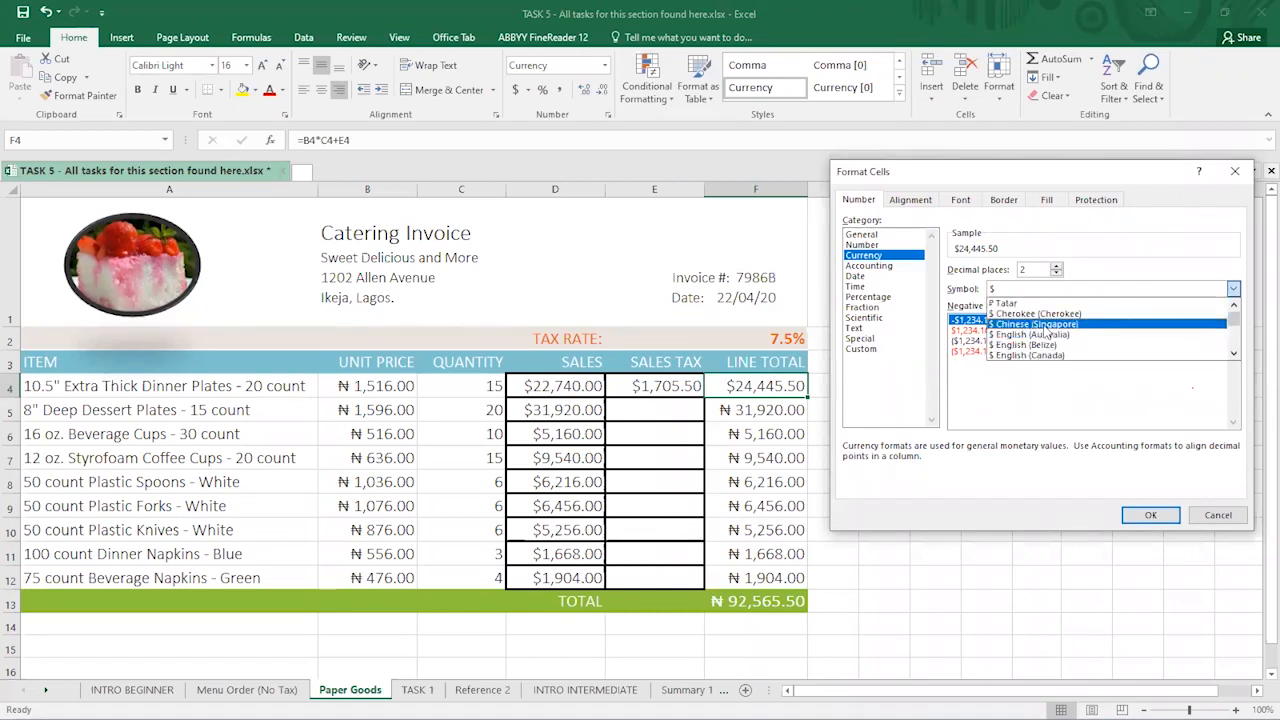
{"action": "scroll", "coordinate": [1040, 332], "scroll_direction": "down", "scroll_amount": 5}
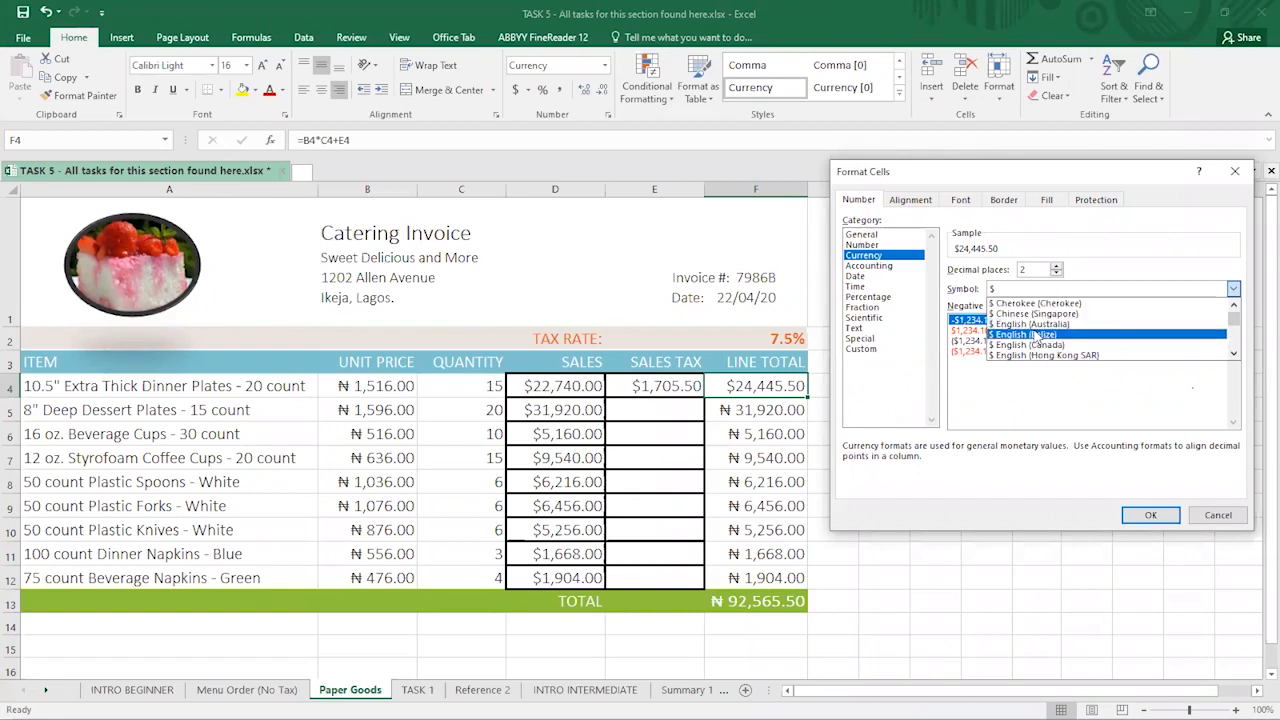
{"action": "scroll", "coordinate": [1040, 334], "scroll_direction": "down", "scroll_amount": 5}
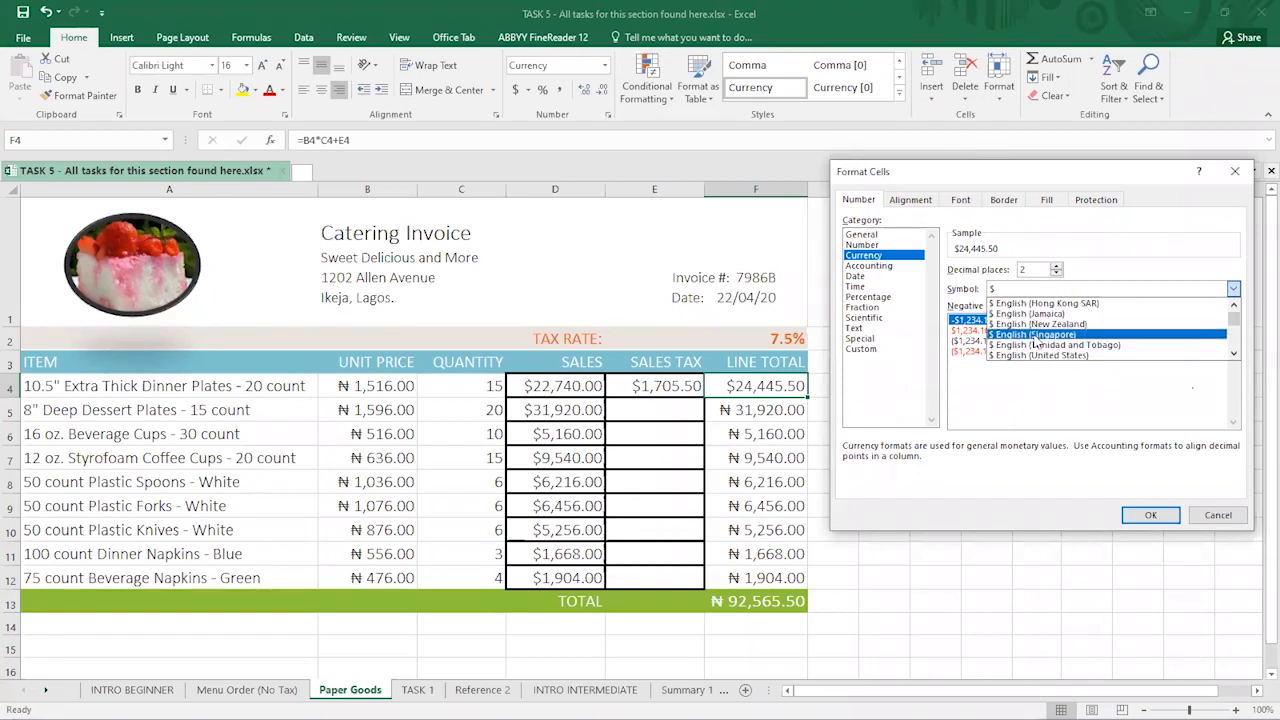
{"action": "scroll", "coordinate": [1020, 340], "scroll_direction": "down", "scroll_amount": 5}
{"action": "scroll", "coordinate": [1024, 333], "scroll_direction": "down", "scroll_amount": 8}
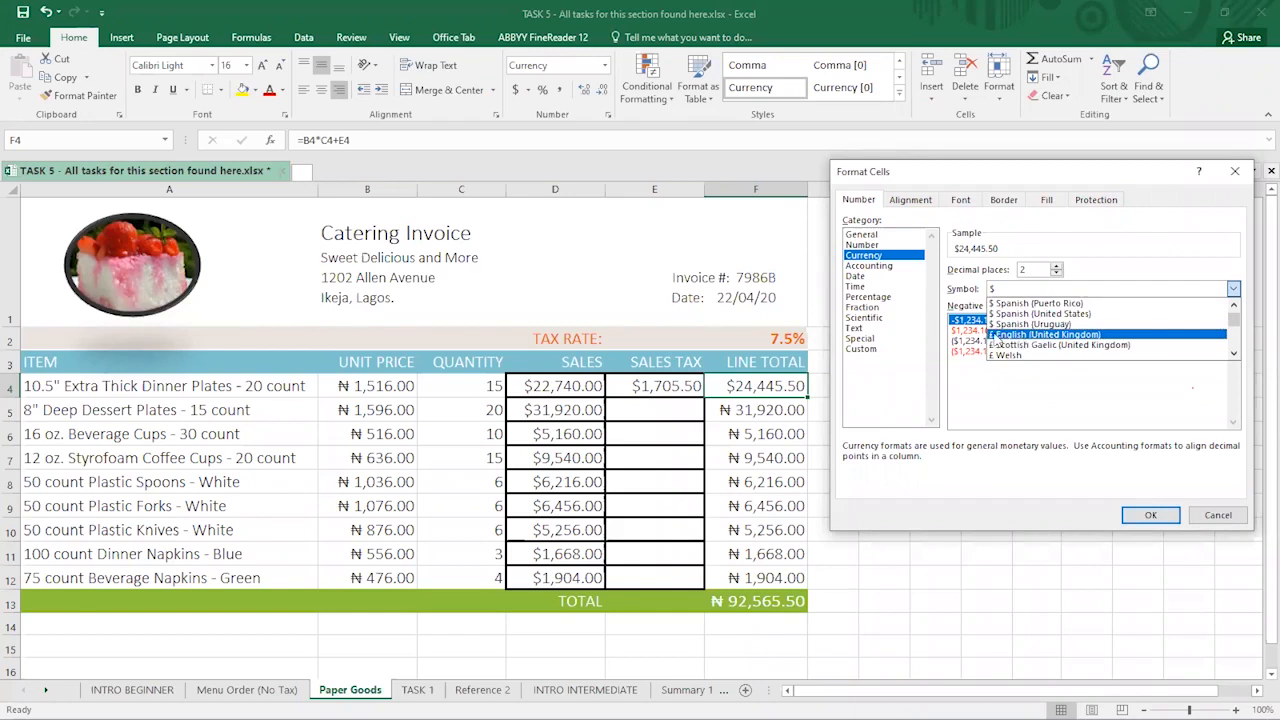
{"action": "scroll", "coordinate": [1012, 340], "scroll_direction": "down", "scroll_amount": 1}
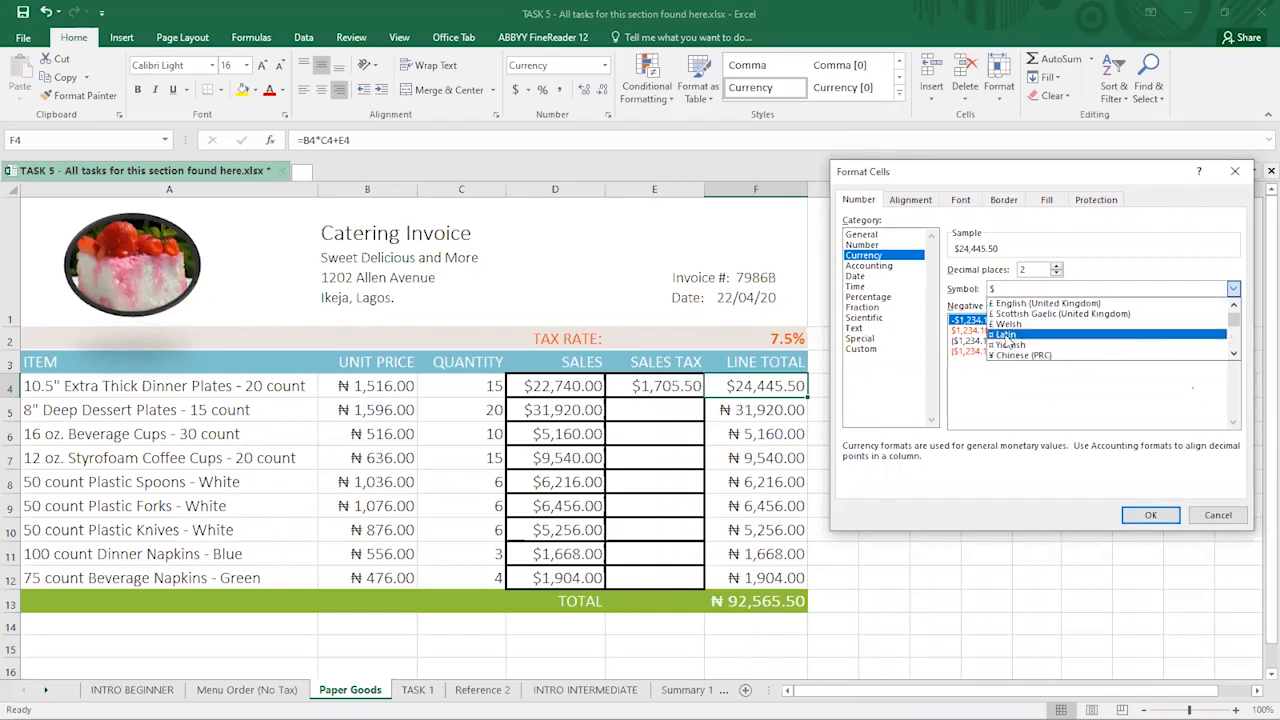
{"action": "scroll", "coordinate": [1020, 330], "scroll_direction": "down", "scroll_amount": 5}
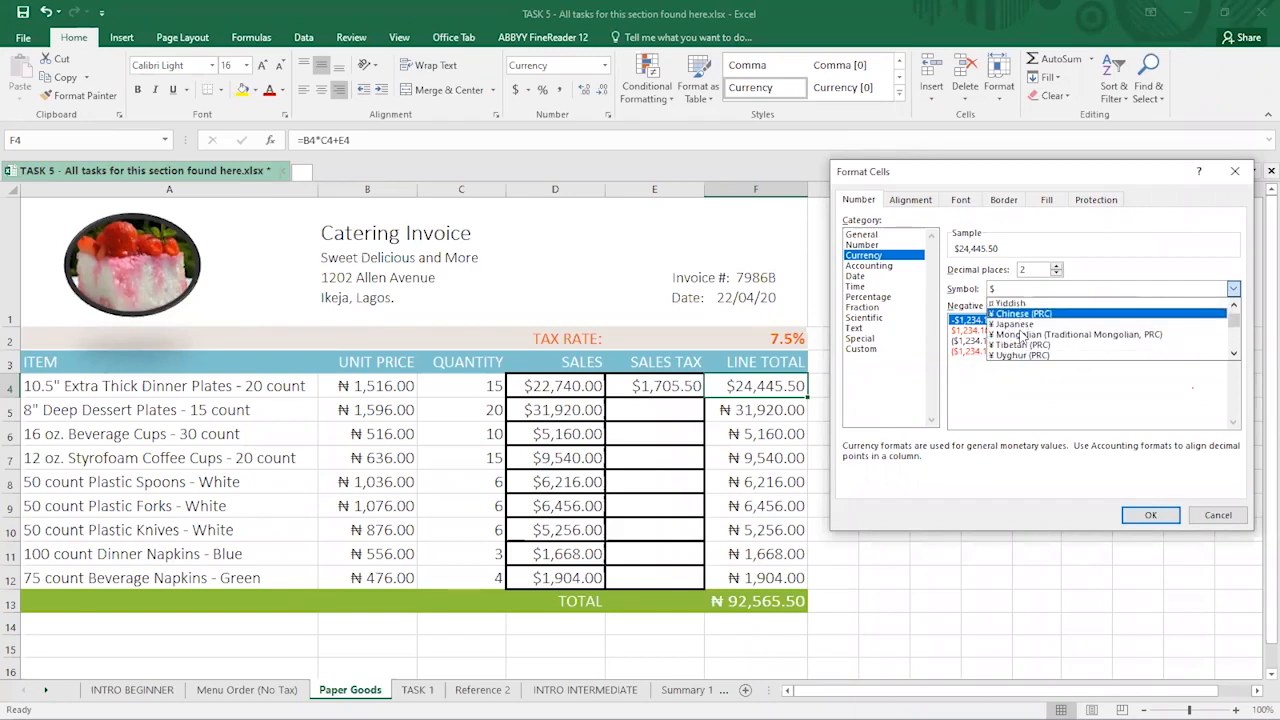
{"action": "scroll", "coordinate": [1020, 338], "scroll_direction": "down", "scroll_amount": 2}
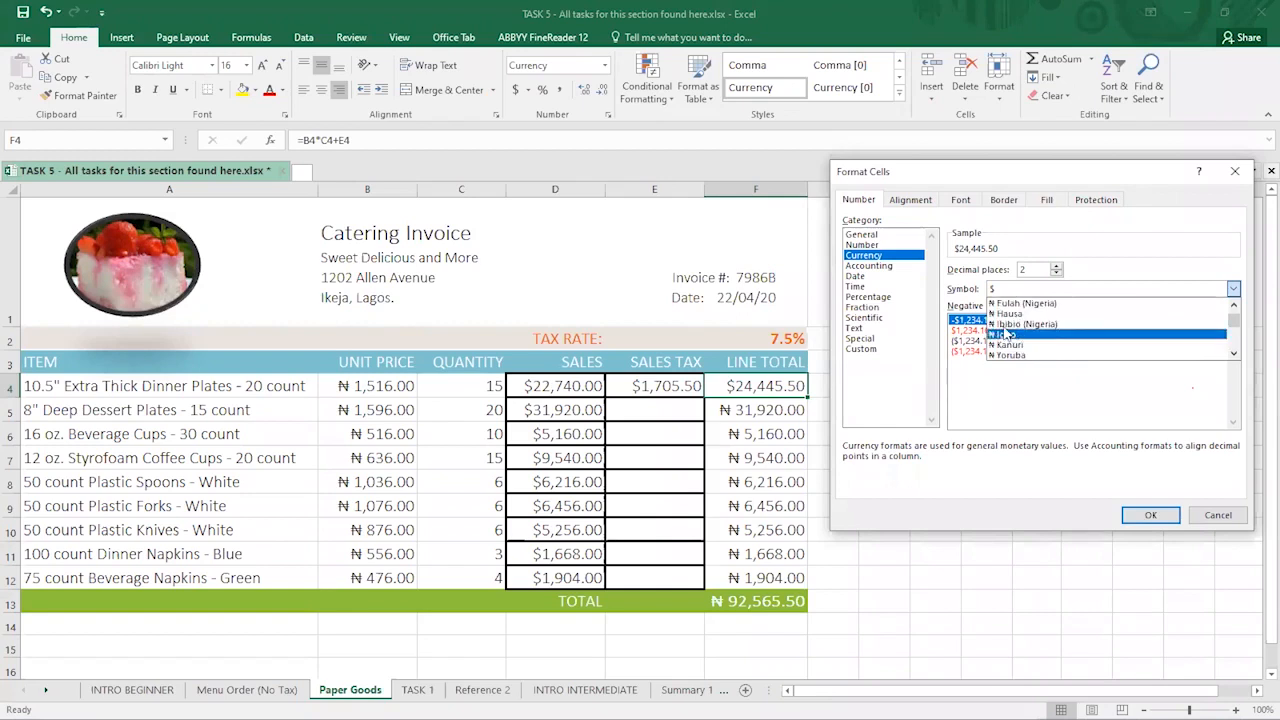
{"action": "scroll", "coordinate": [1018, 335], "scroll_direction": "down", "scroll_amount": 1}
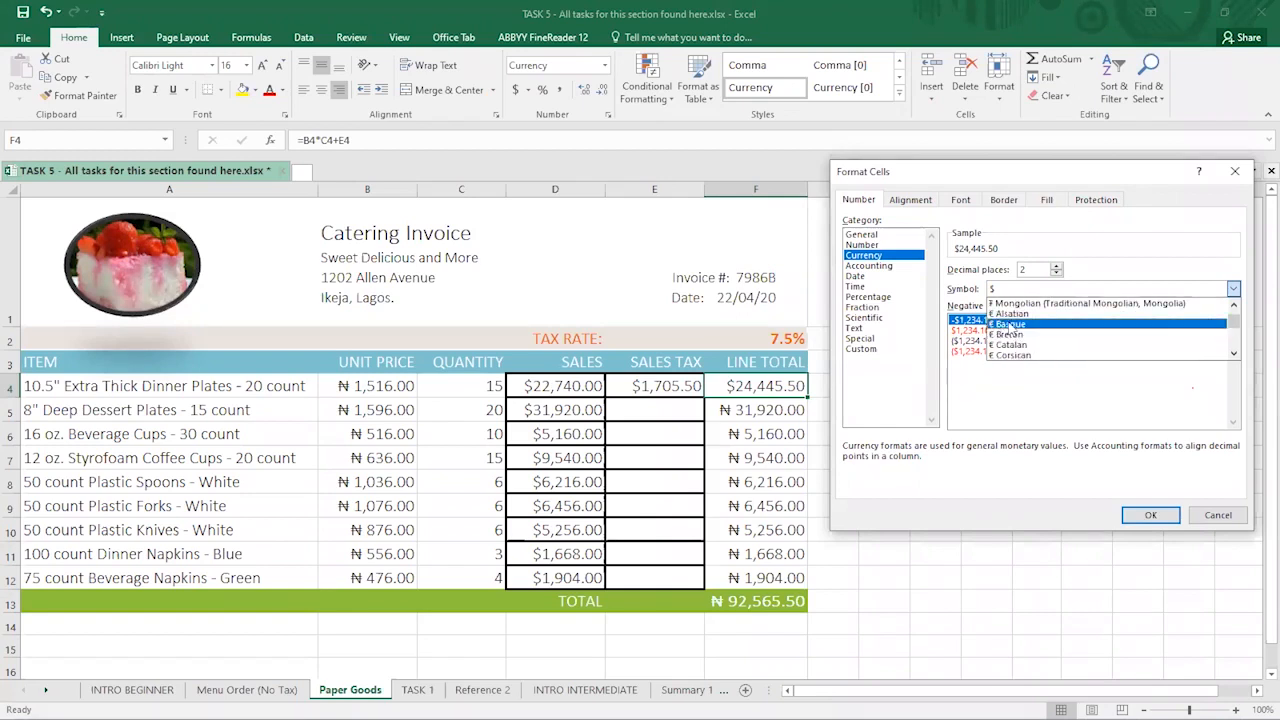
{"action": "scroll", "coordinate": [1005, 345], "scroll_direction": "down", "scroll_amount": 1}
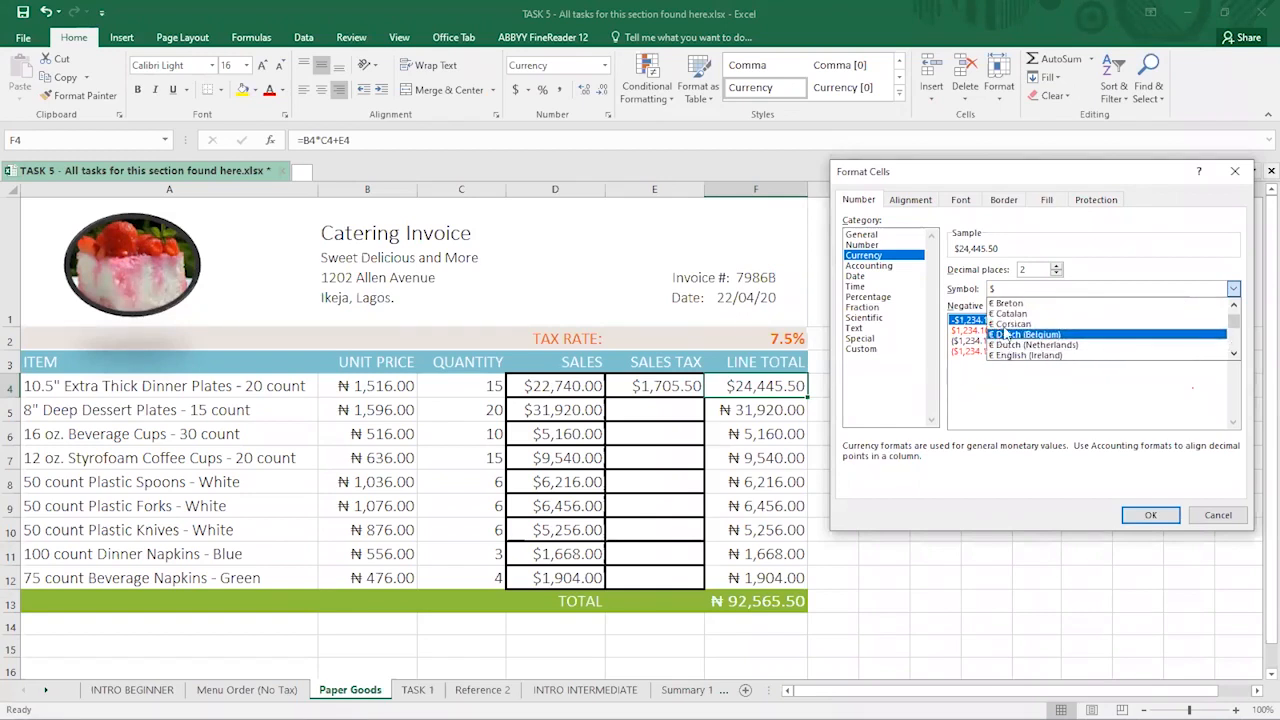
{"action": "scroll", "coordinate": [1005, 335], "scroll_direction": "down", "scroll_amount": 3}
{"action": "scroll", "coordinate": [1014, 332], "scroll_direction": "down", "scroll_amount": 8}
{"action": "scroll", "coordinate": [1014, 335], "scroll_direction": "down", "scroll_amount": 6}
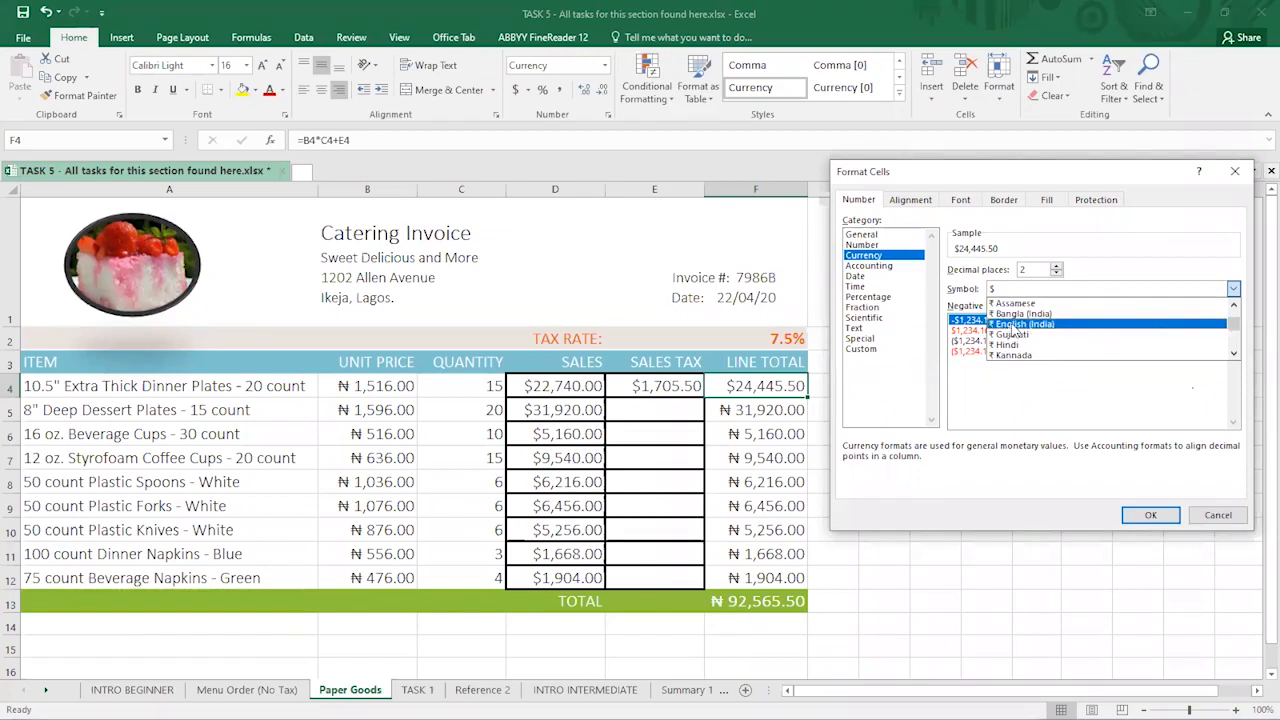
{"action": "left_click", "coordinate": [1012, 330]}
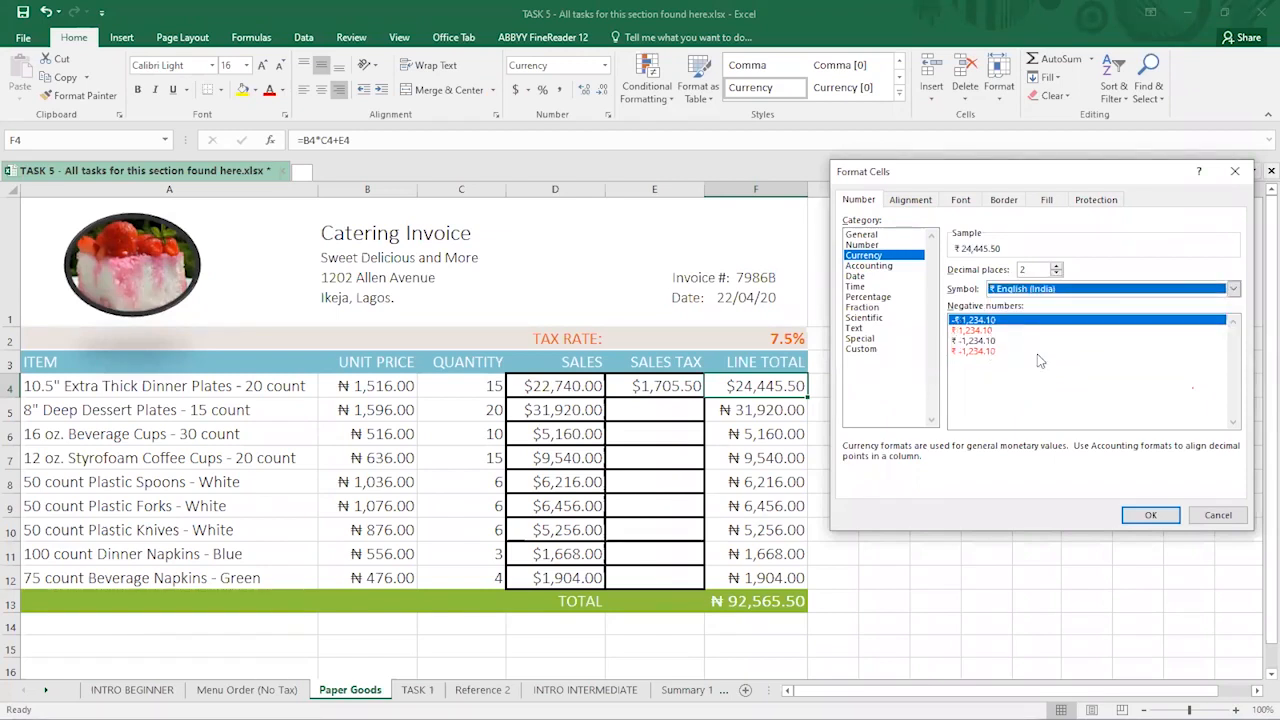
{"action": "left_click", "coordinate": [1150, 515]}
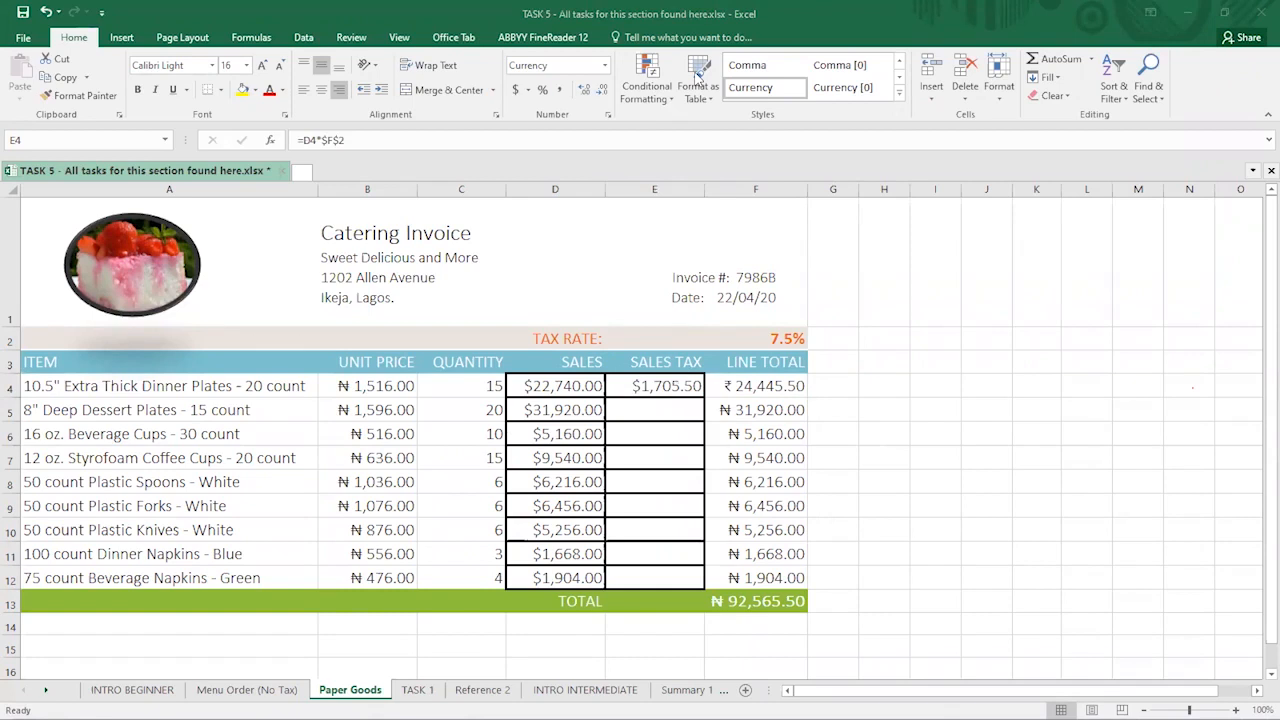
- Re-confirm E4's sales tax formula and fill it down through E12
{"action": "double_click", "coordinate": [634, 386]}
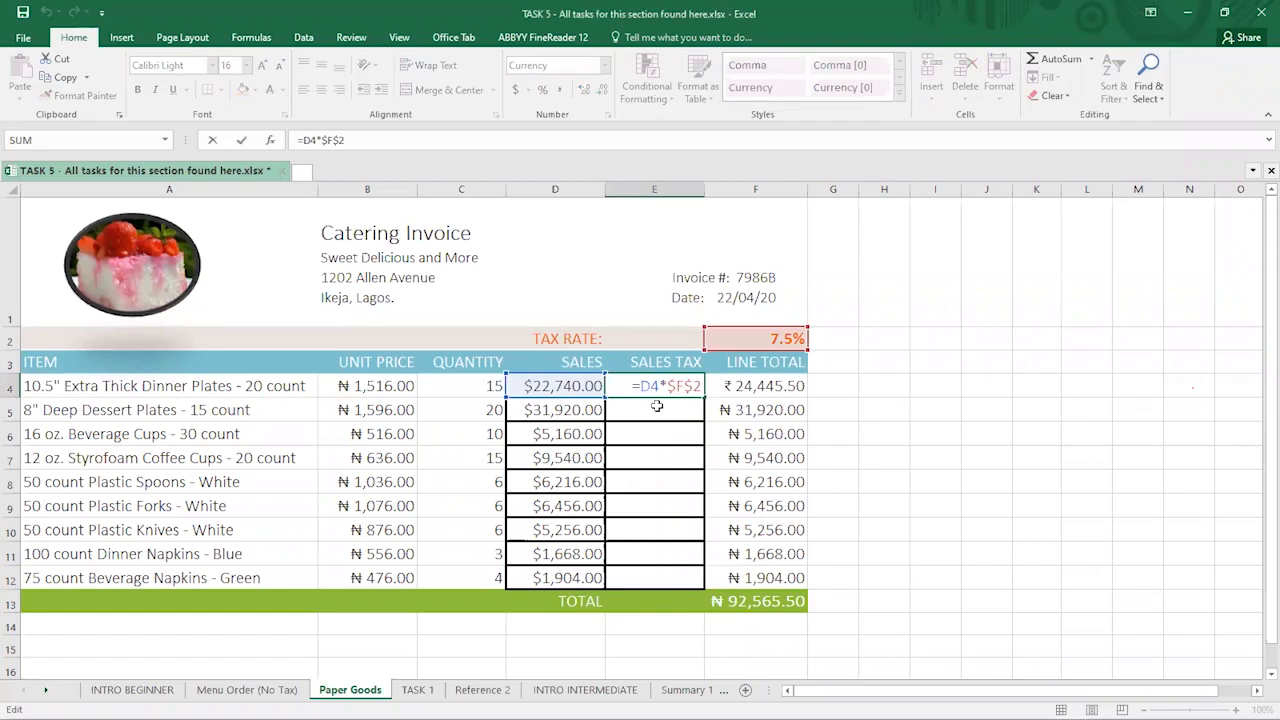
{"action": "key", "text": "ctrl+Return"}
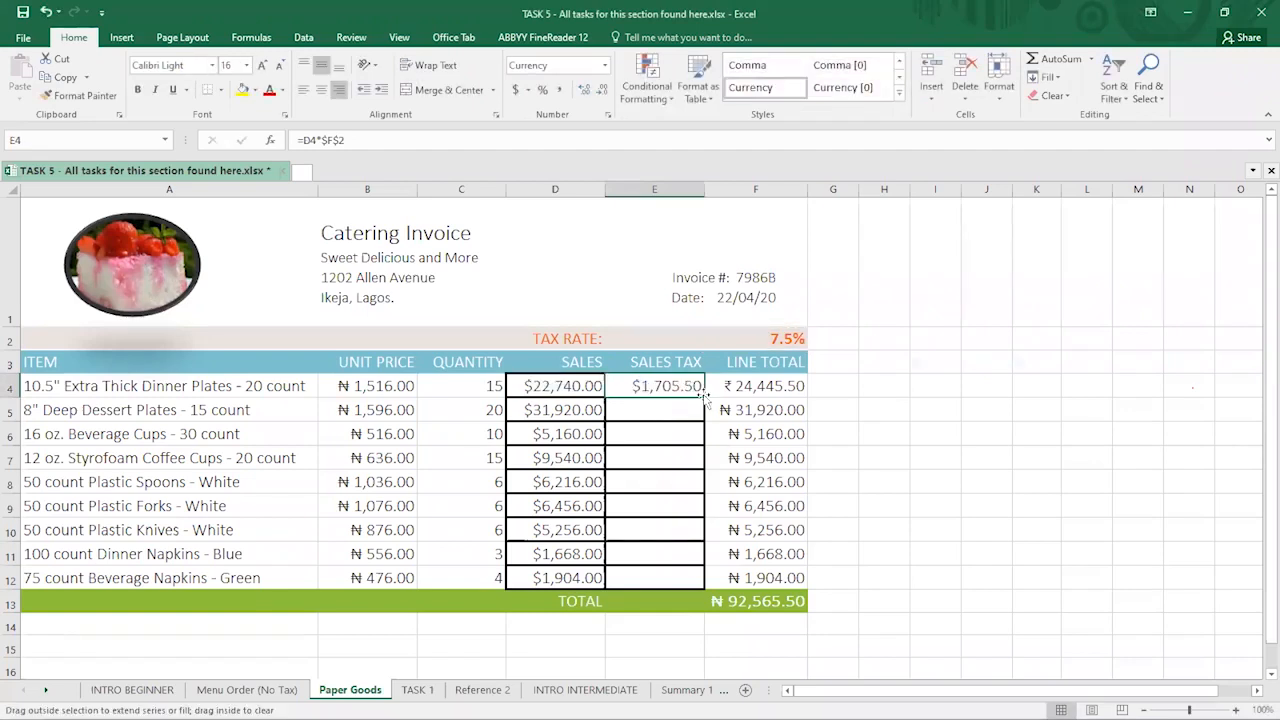
{"action": "double_click", "coordinate": [703, 396]}
{"action": "left_click", "coordinate": [646, 515]}
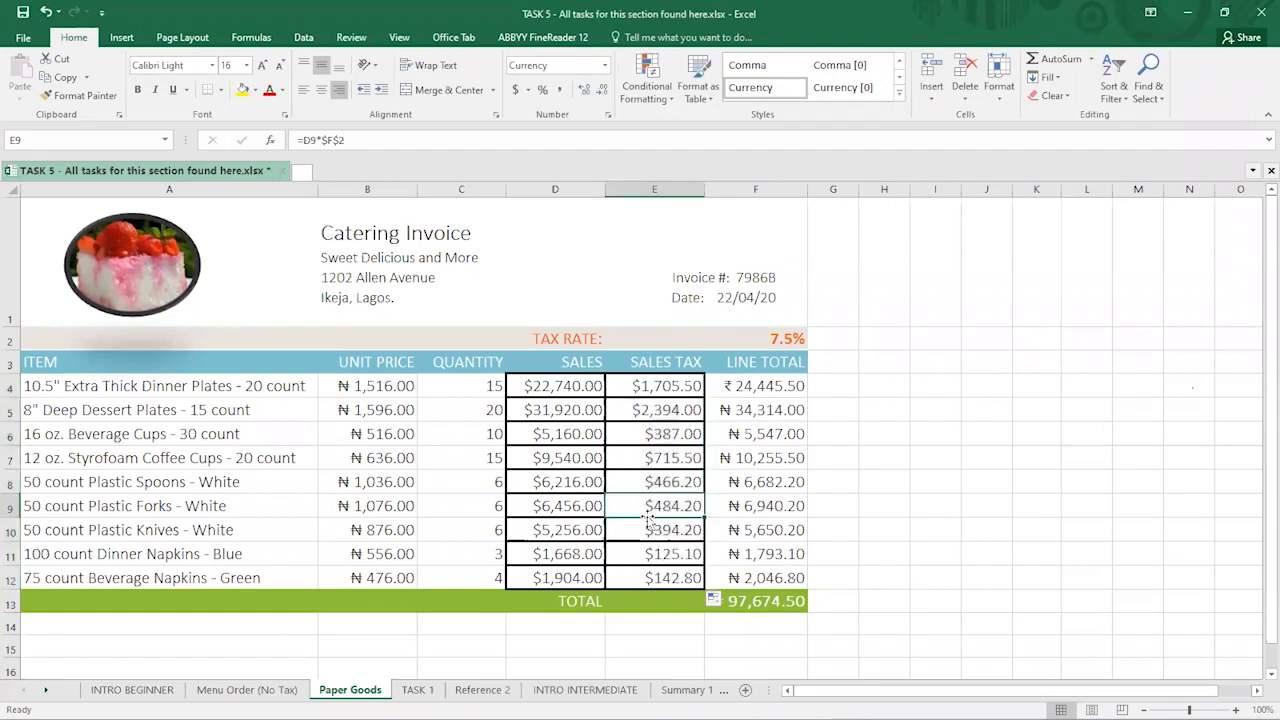
{"action": "left_click", "coordinate": [654, 552]}
{"action": "left_click", "coordinate": [669, 579]}
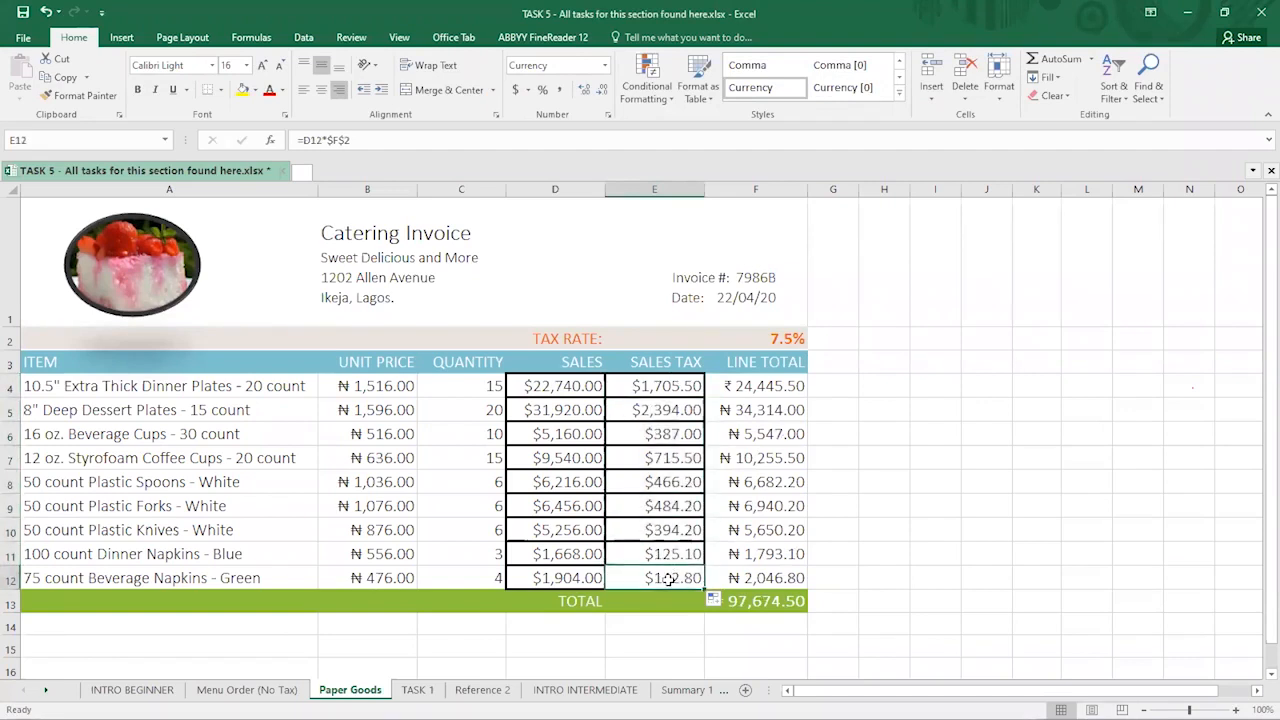
- Check the copied sales tax formulas across E4 to E12
{"action": "left_click", "coordinate": [669, 482]}
{"action": "left_click", "coordinate": [686, 432]}
{"action": "left_click", "coordinate": [673, 405]}
{"action": "left_click", "coordinate": [657, 479]}
{"action": "left_click", "coordinate": [655, 530]}
{"action": "left_click", "coordinate": [652, 557]}
{"action": "left_click", "coordinate": [654, 578]}
{"action": "left_click", "coordinate": [655, 510]}
{"action": "left_click", "coordinate": [663, 458]}
{"action": "left_click", "coordinate": [634, 390]}
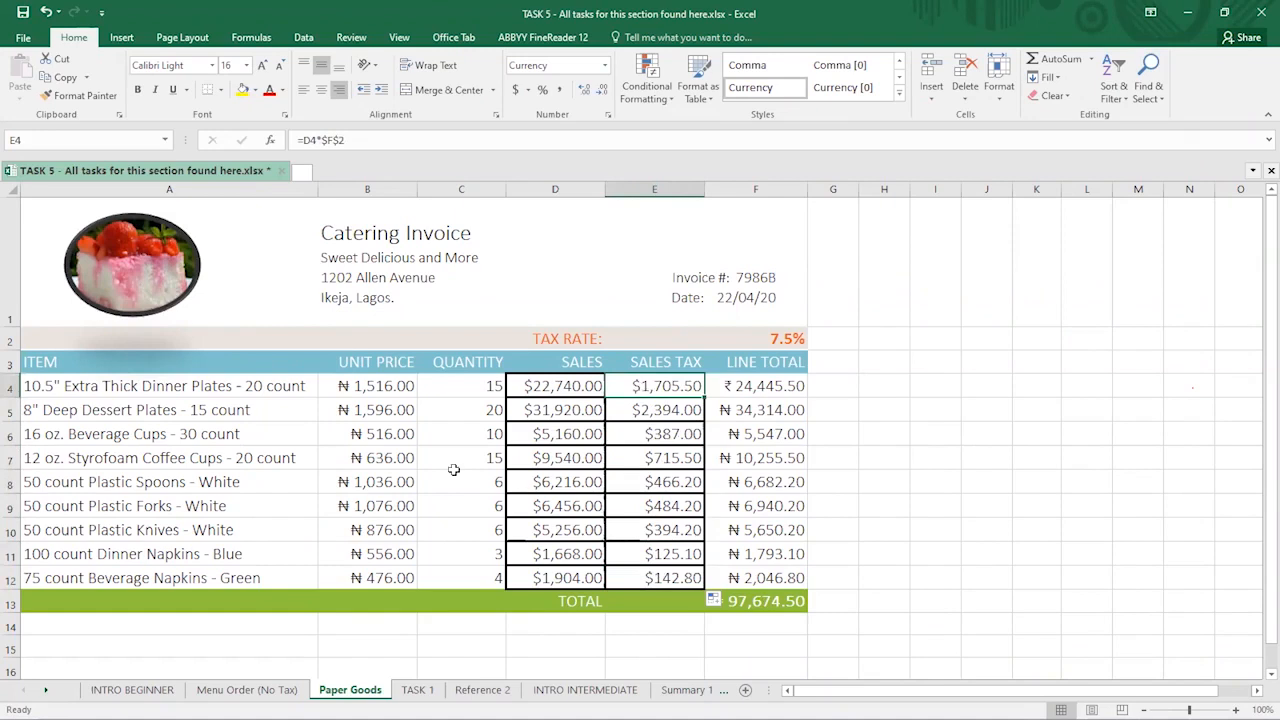
{"action": "left_click", "coordinate": [673, 481]}
{"action": "left_click", "coordinate": [677, 507]}
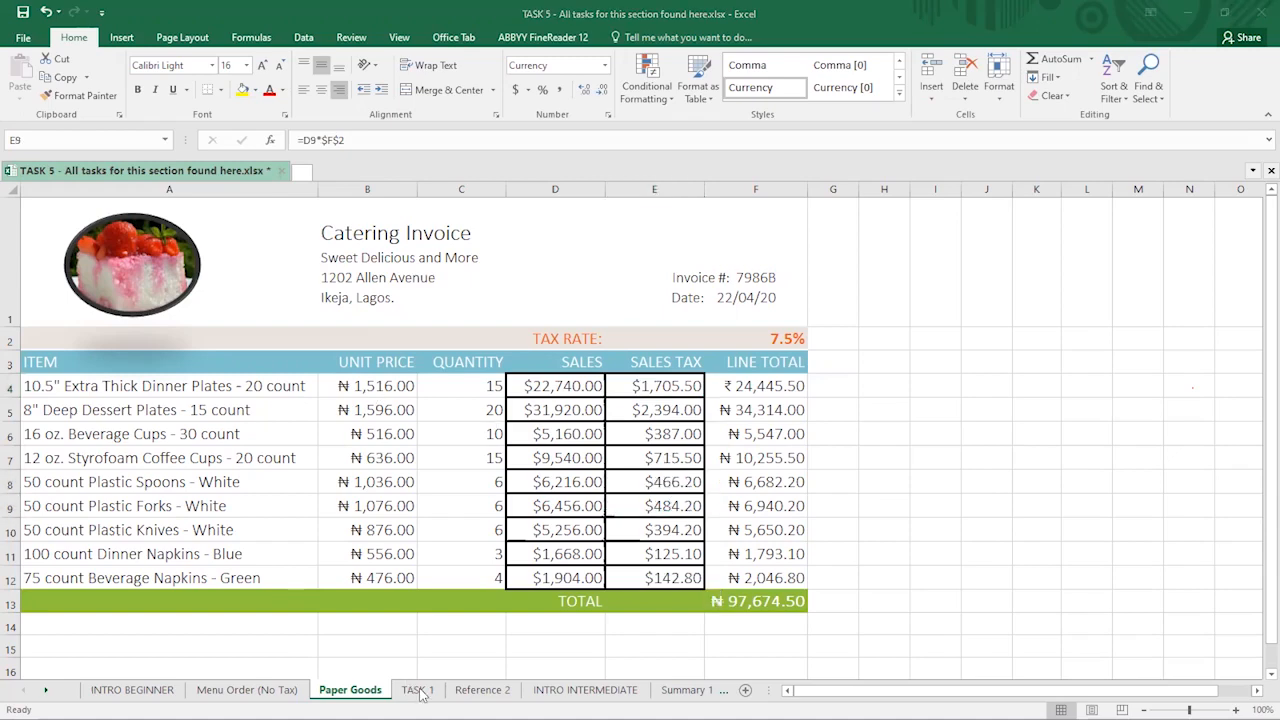
- Go to the TASK 1 sheet and select the compulsory weekly contribution in F9
{"action": "left_click", "coordinate": [418, 690]}
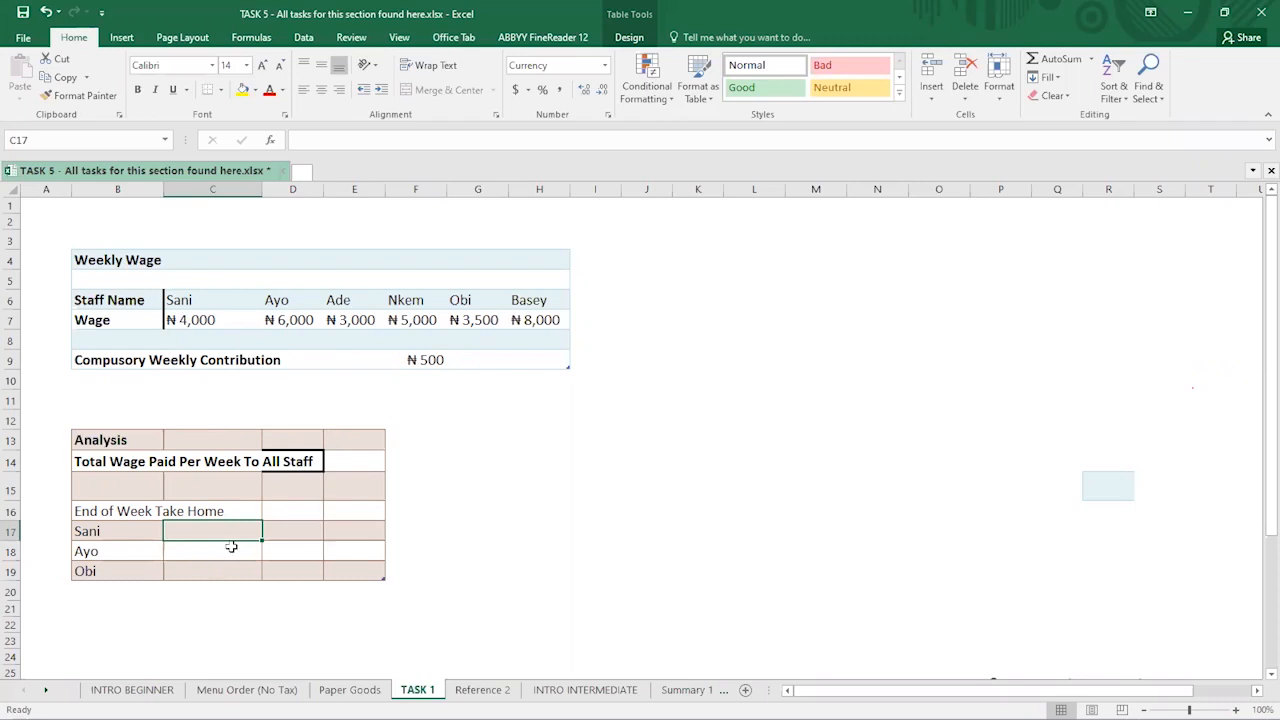
{"action": "left_click", "coordinate": [436, 360]}
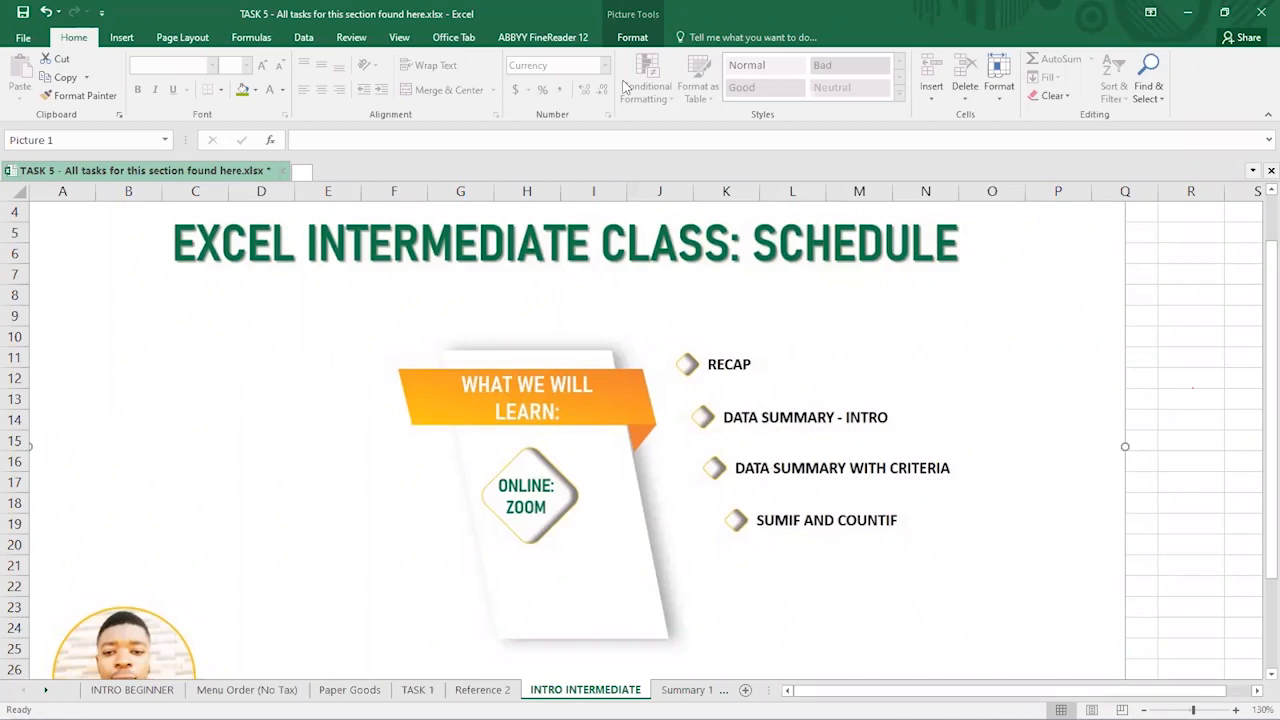
- Return to the spreadsheet window and show the Summary 1 sheet with SET1 and SET2
{"action": "key", "text": "alt+Tab"}
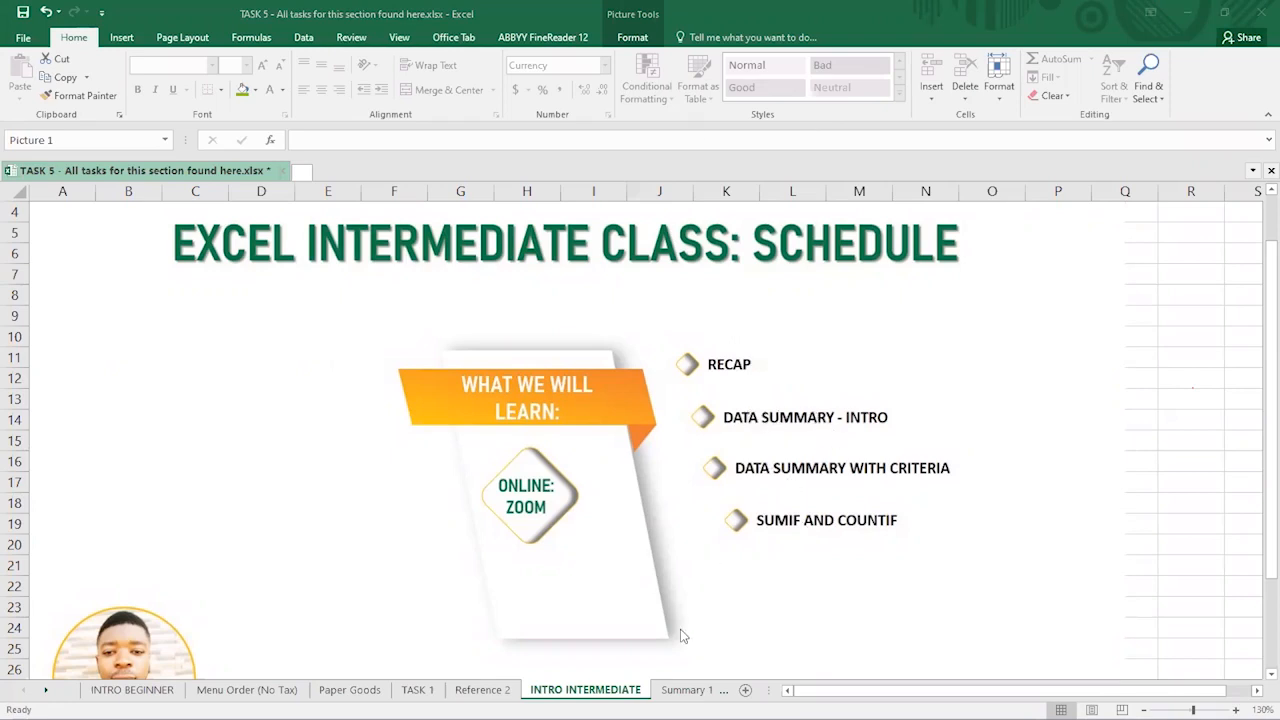
{"action": "left_click", "coordinate": [678, 694]}
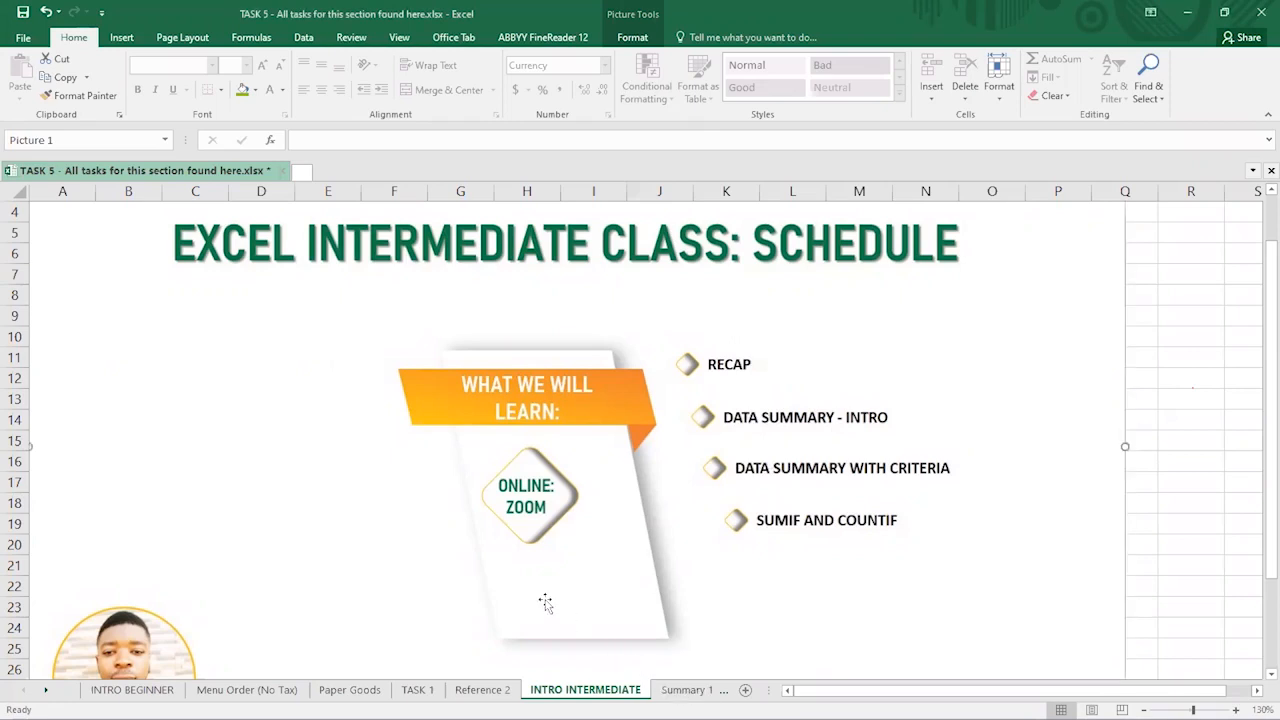
{"action": "left_click", "coordinate": [680, 690]}
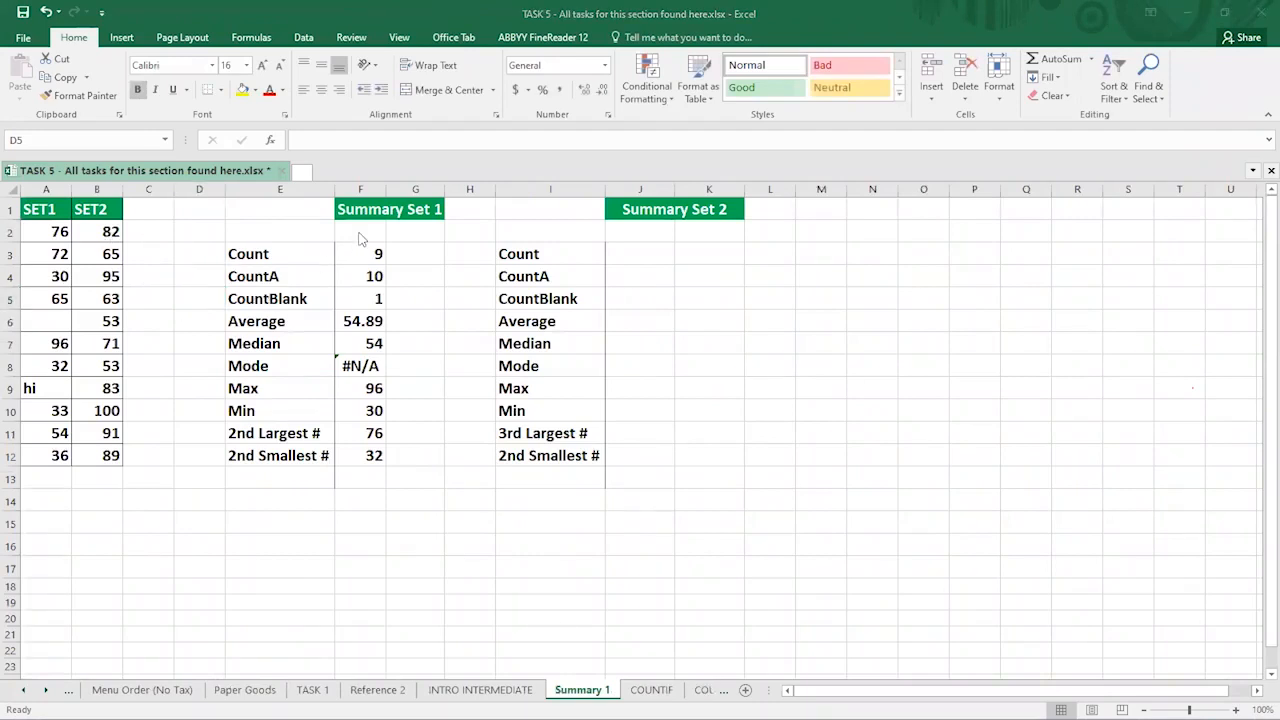
- Clear the Summary Set 1 results in F3:F12
{"action": "left_click_drag", "start_coordinate": [361, 252], "coordinate": [366, 455]}
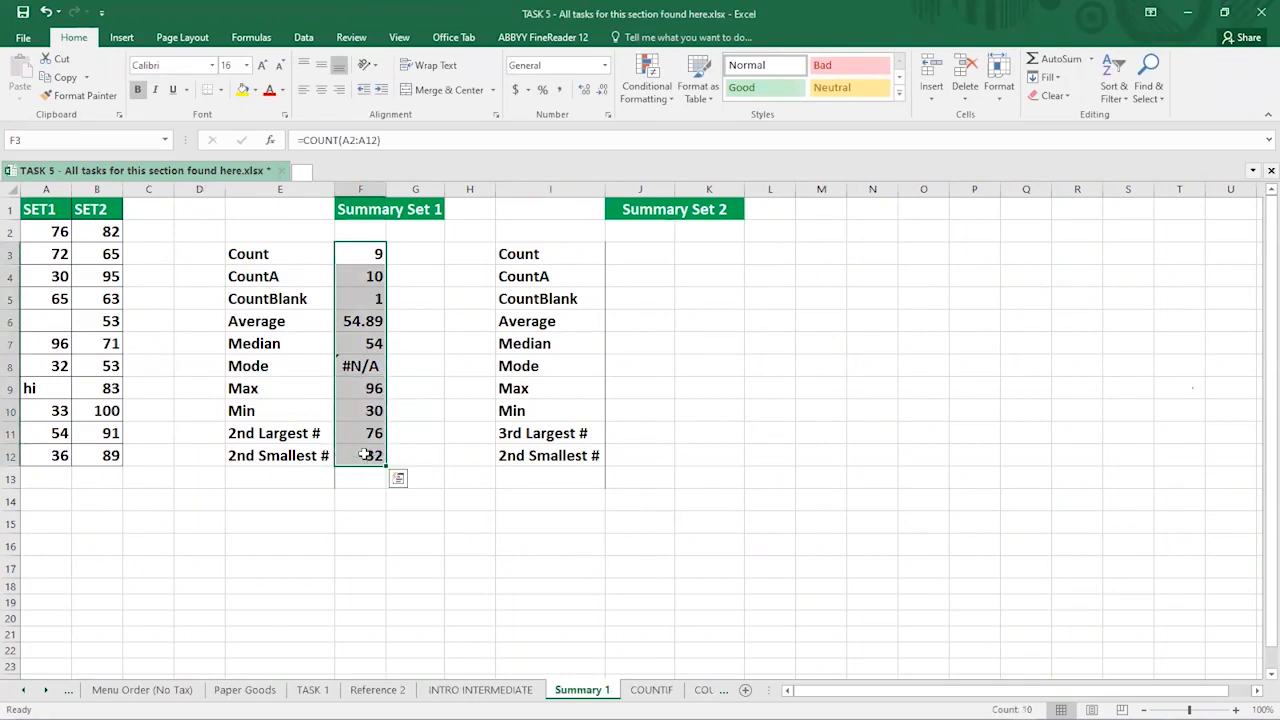
{"action": "key", "text": "Delete"}
{"action": "left_click", "coordinate": [424, 322]}
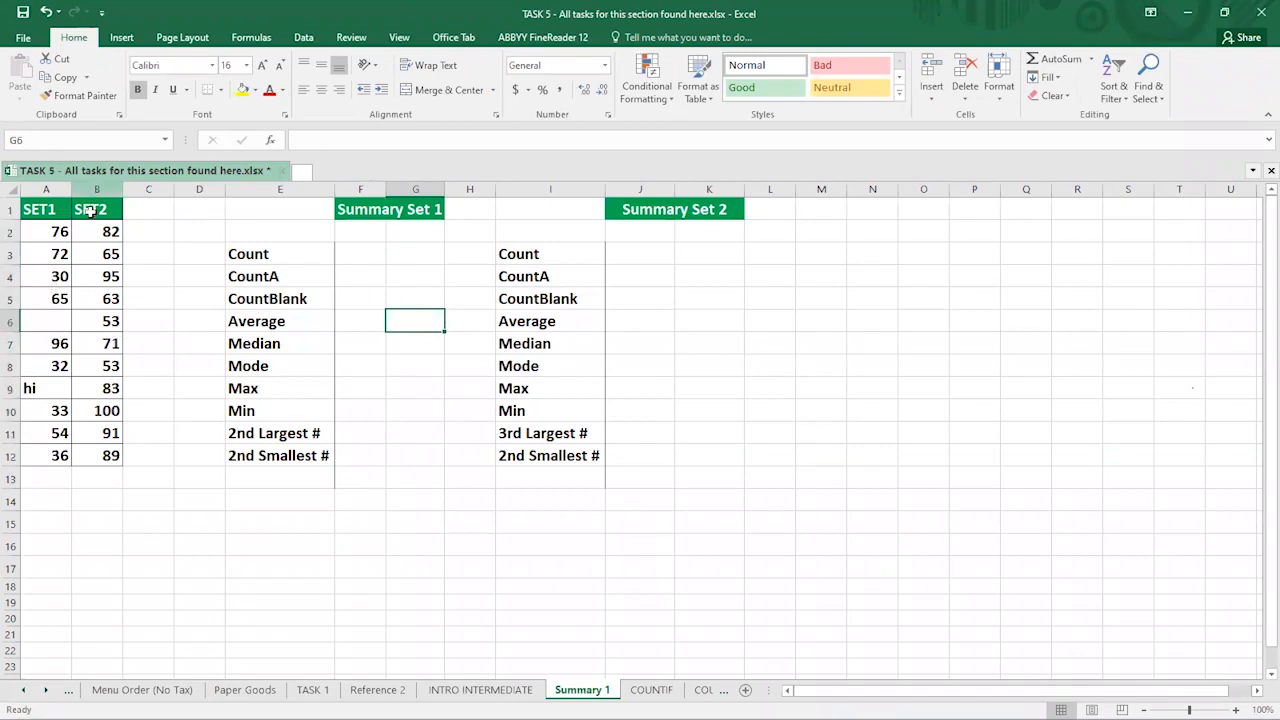
- Select the Count to 2nd Smallest # labels in E3:E12, then switch to the TASK 1 sheet
{"action": "left_click", "coordinate": [271, 255]}
{"action": "left_click_drag", "start_coordinate": [271, 255], "coordinate": [280, 278]}
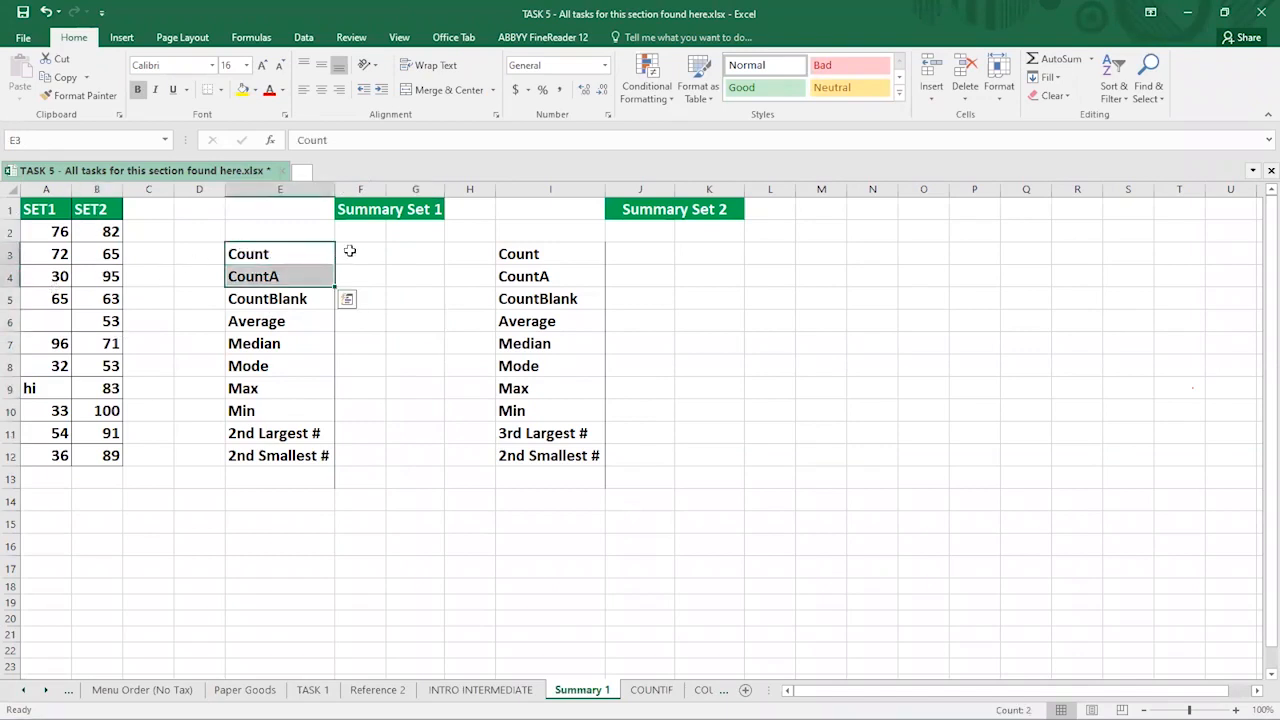
{"action": "left_click", "coordinate": [345, 252]}
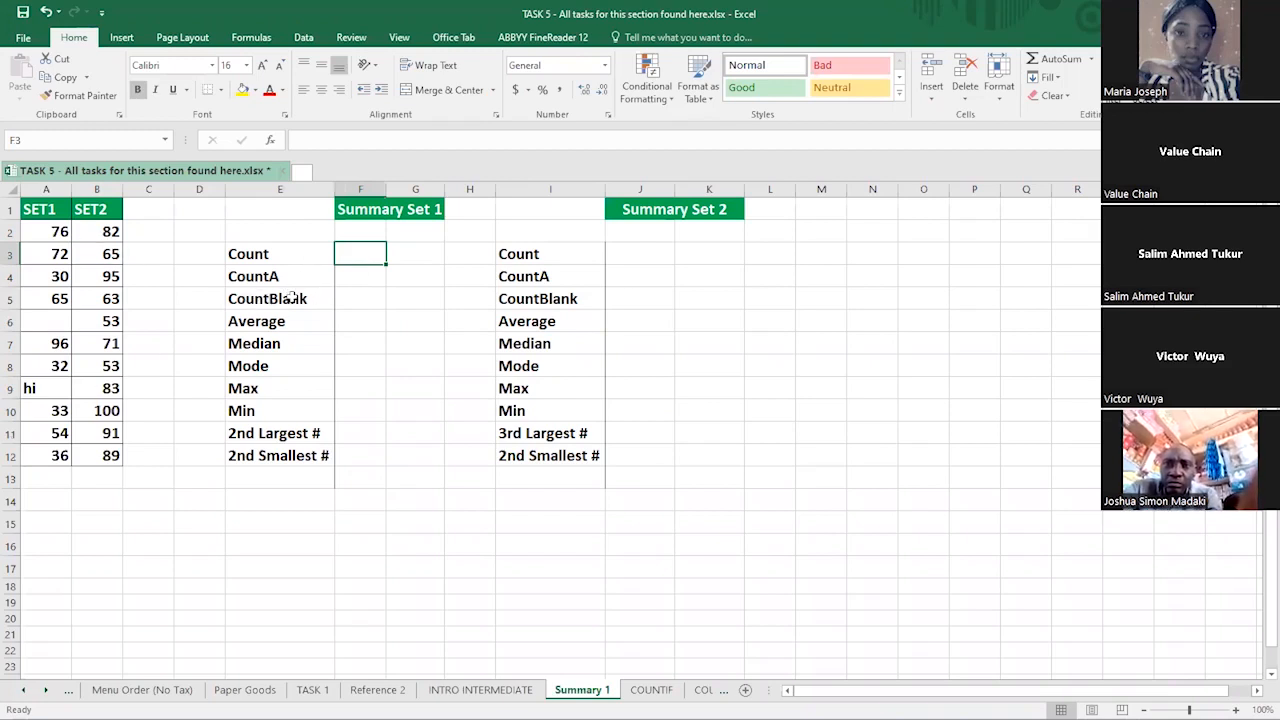
{"action": "left_click", "coordinate": [254, 254]}
{"action": "left_click_drag", "start_coordinate": [254, 254], "coordinate": [305, 457]}
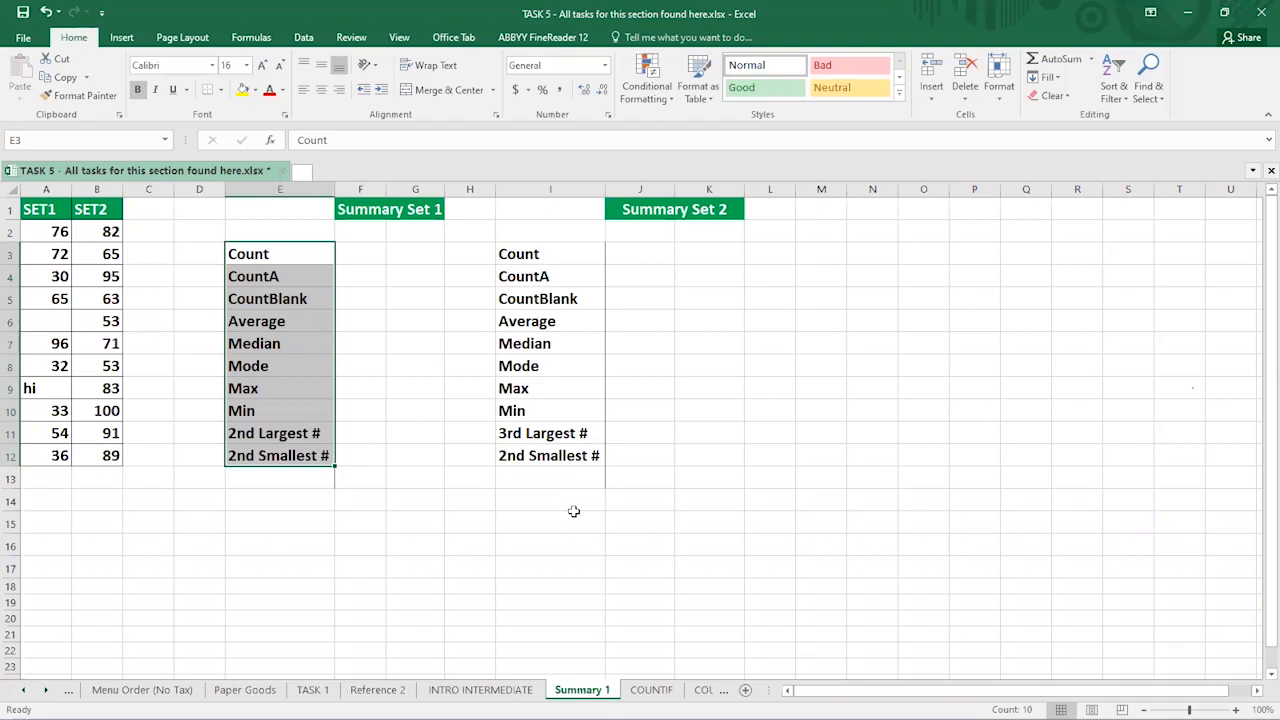
{"action": "left_click", "coordinate": [313, 690]}
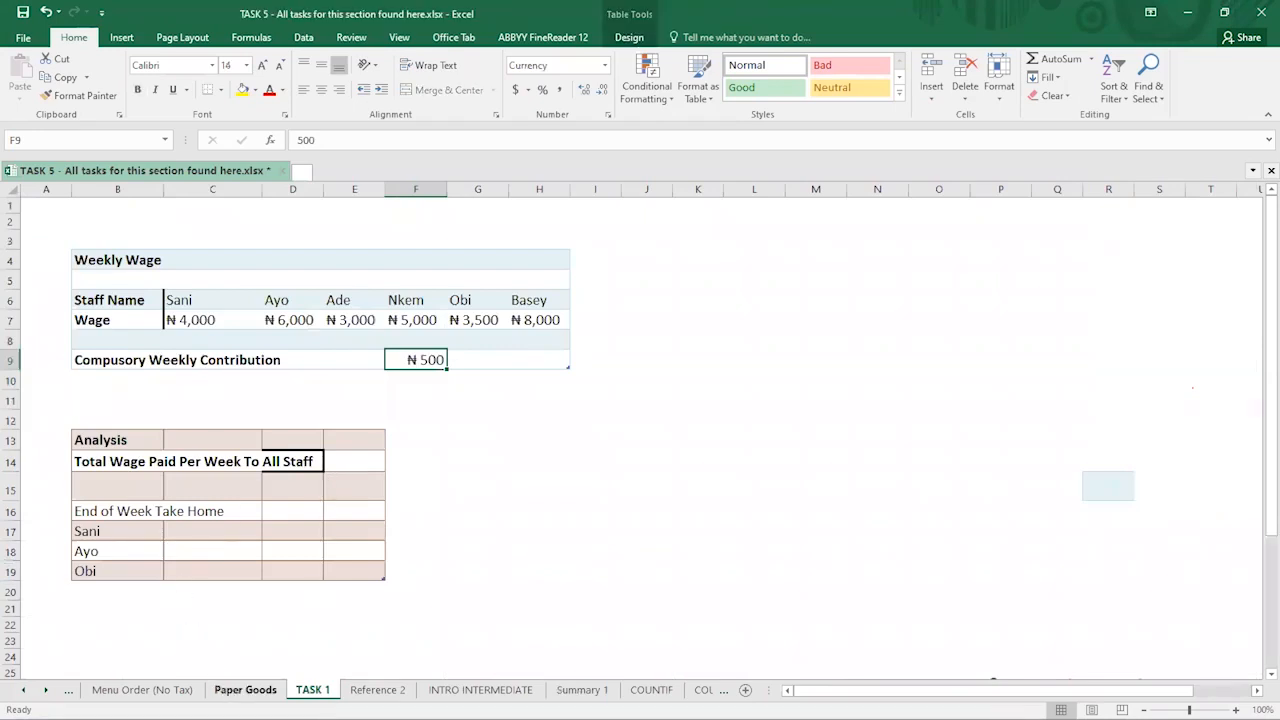
{"action": "left_click", "coordinate": [245, 690]}
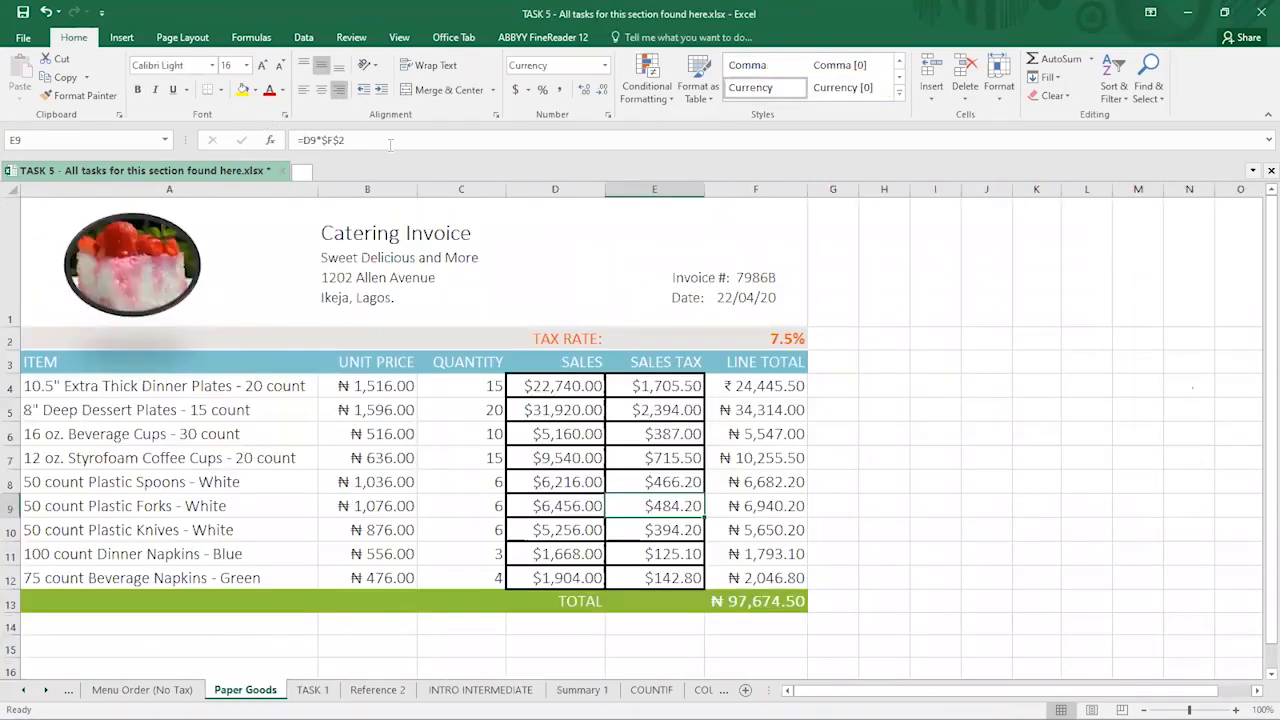
- Inspect the E9 and D4 formulas and the F13 TOTAL SUM formula, cancelling the edit
{"action": "left_click", "coordinate": [390, 143]}
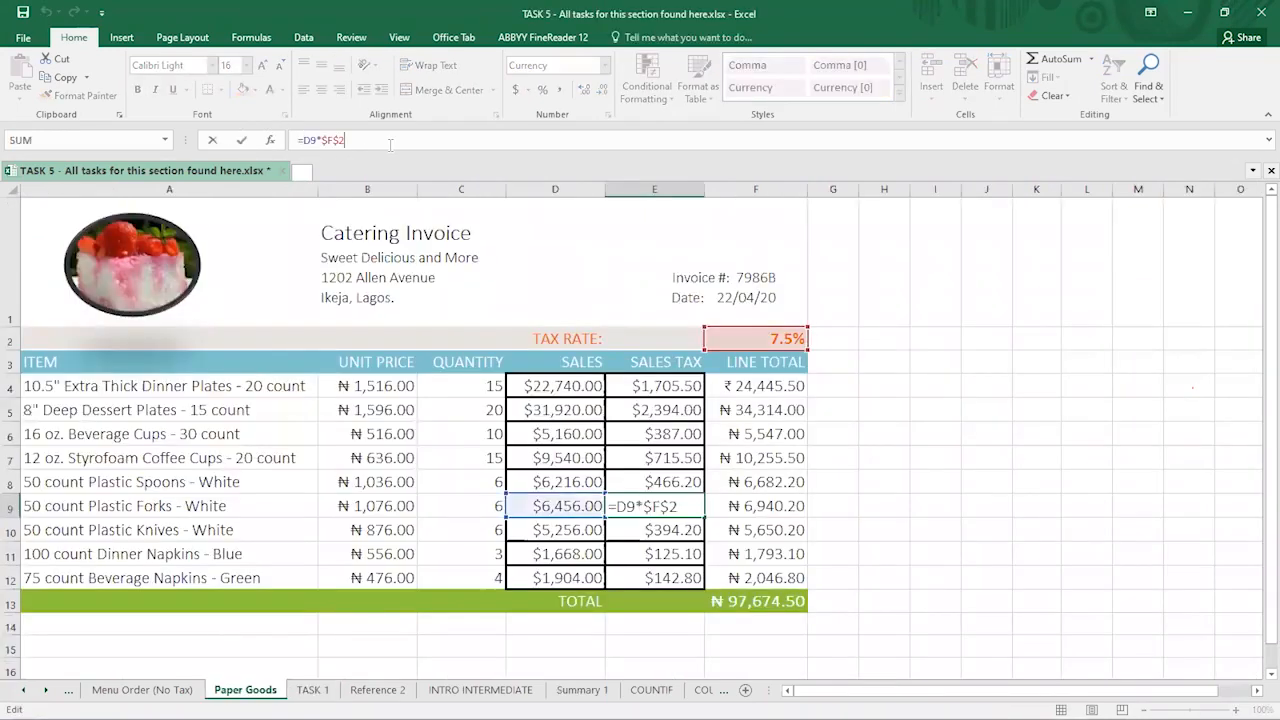
{"action": "left_click", "coordinate": [568, 388]}
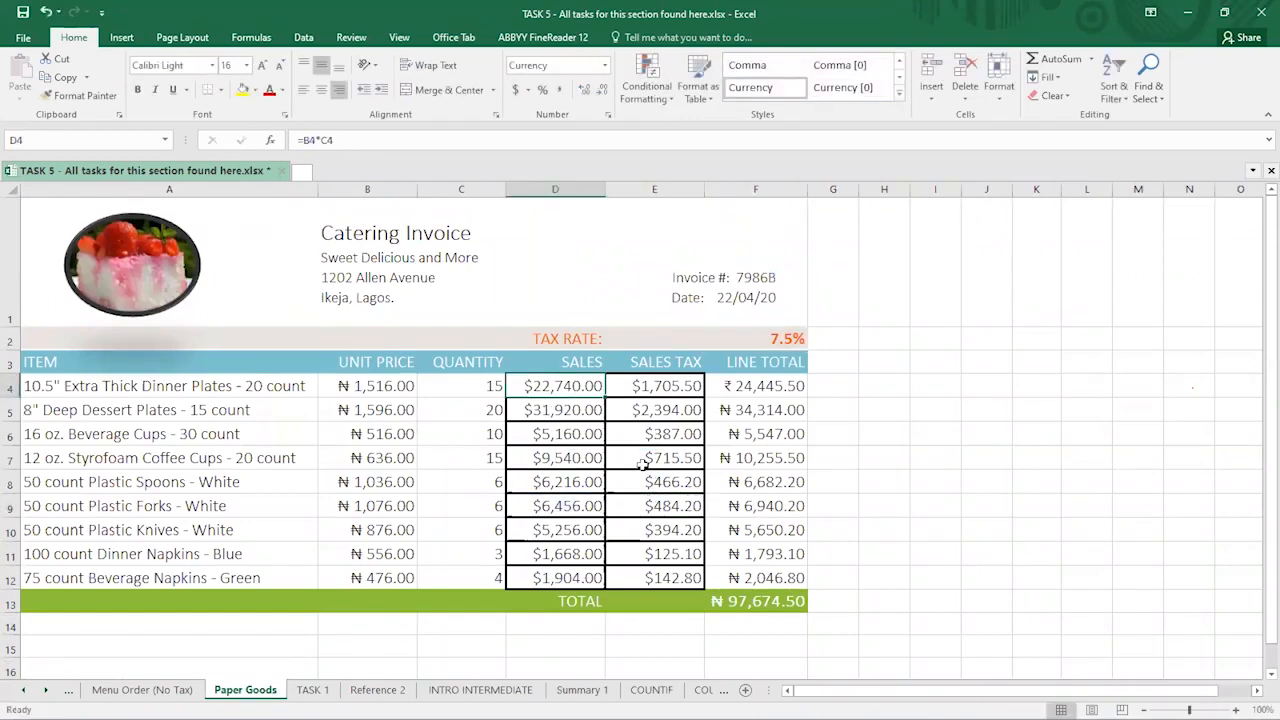
{"action": "left_click", "coordinate": [748, 601]}
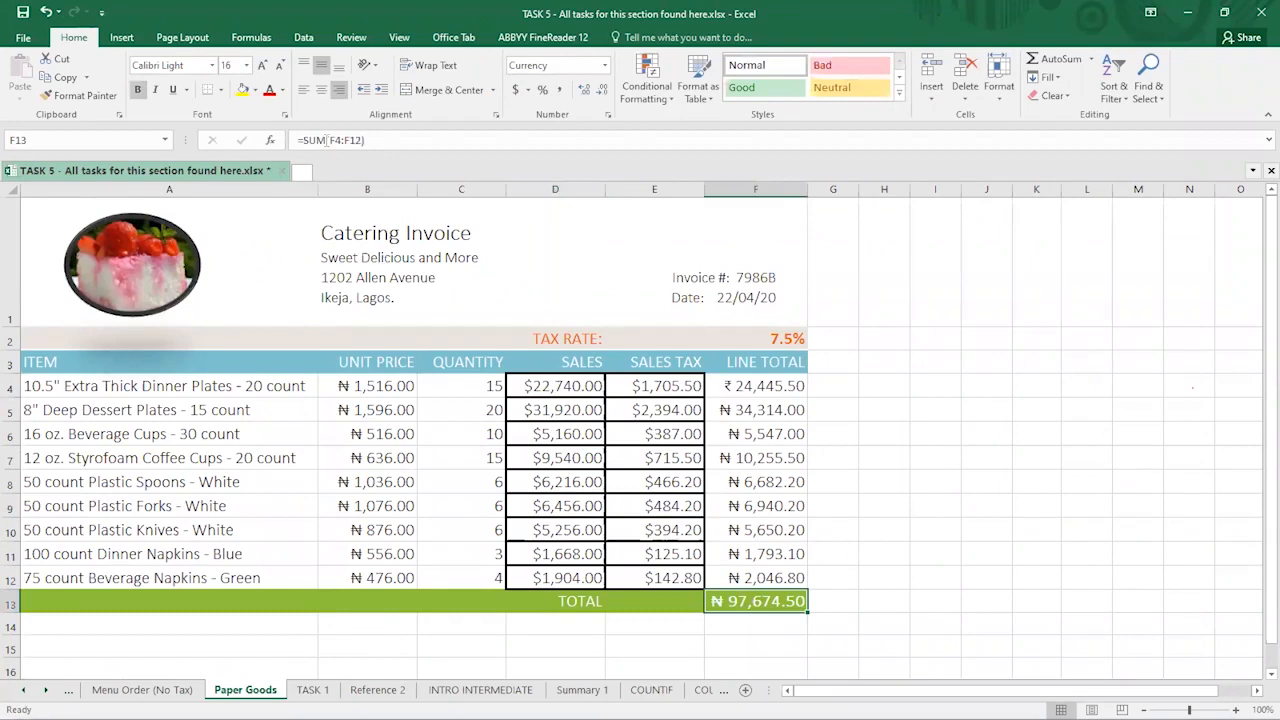
{"action": "left_click", "coordinate": [328, 140]}
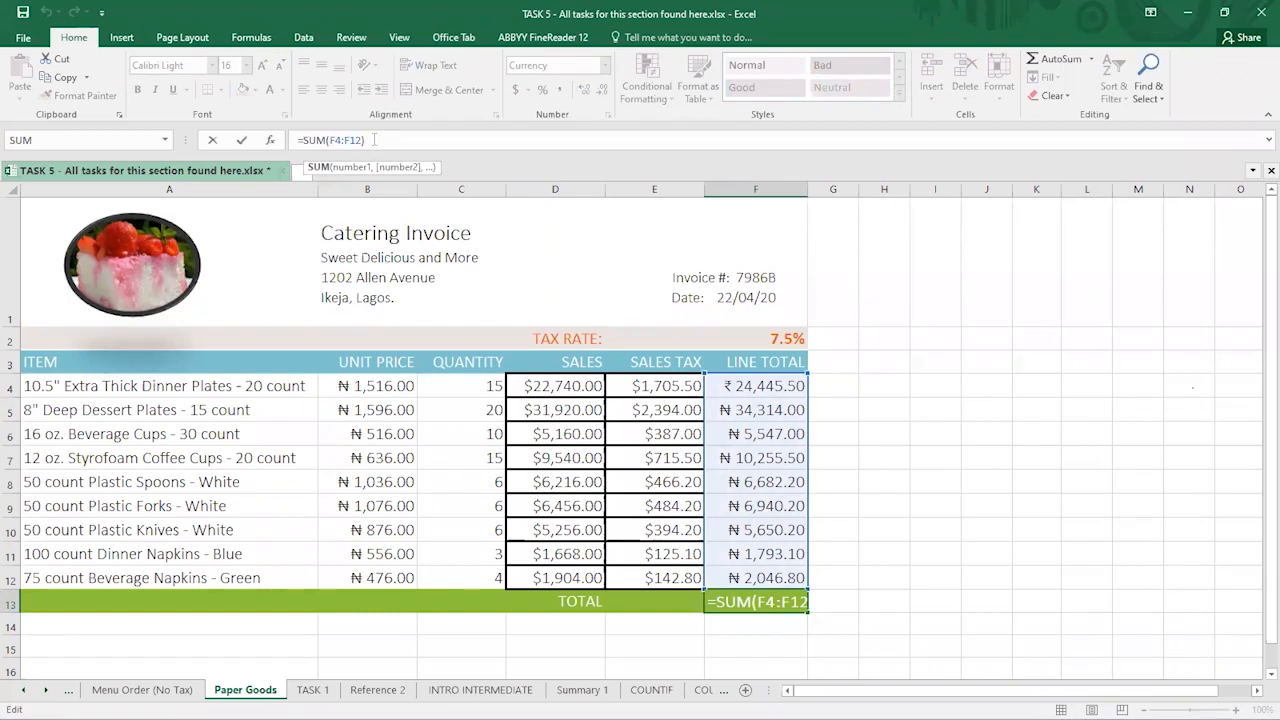
{"action": "left_click_drag", "start_coordinate": [375, 140], "coordinate": [296, 140]}
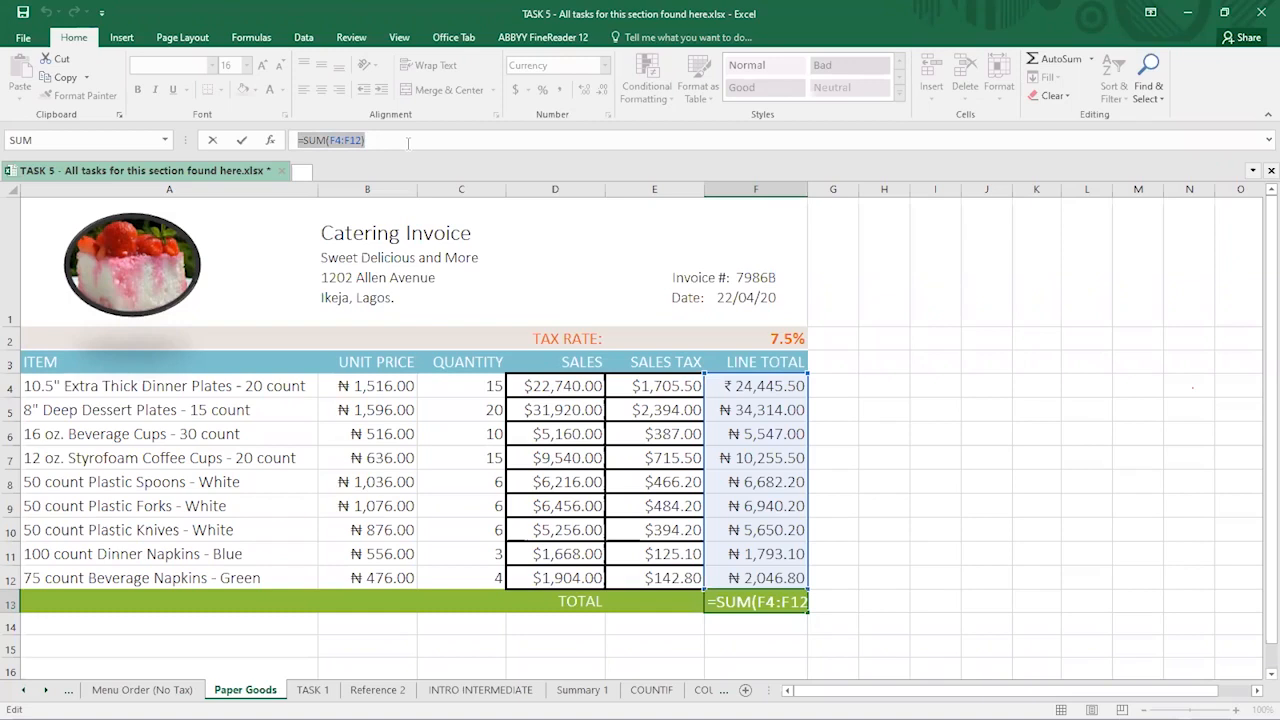
{"action": "left_click", "coordinate": [381, 139]}
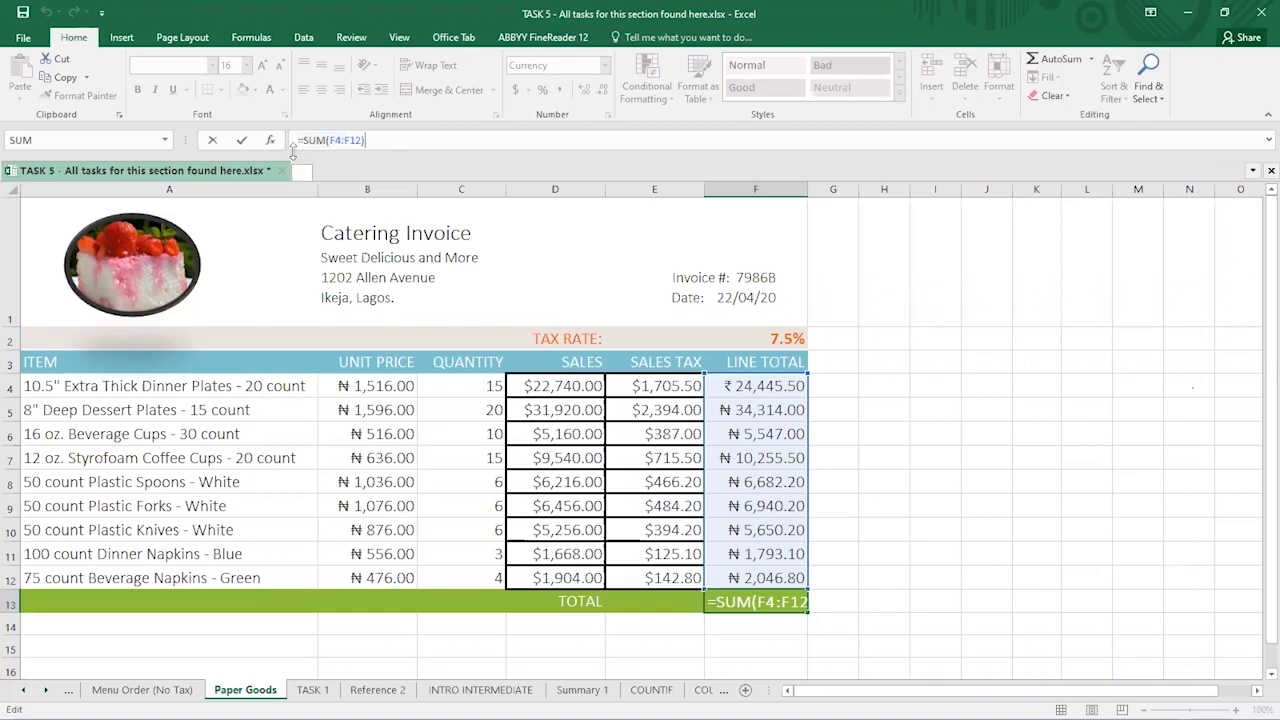
{"action": "left_click_drag", "start_coordinate": [325, 139], "coordinate": [302, 140]}
{"action": "key", "text": "Home"}
{"action": "type", "text": "="}
{"action": "left_click", "coordinate": [648, 386]}
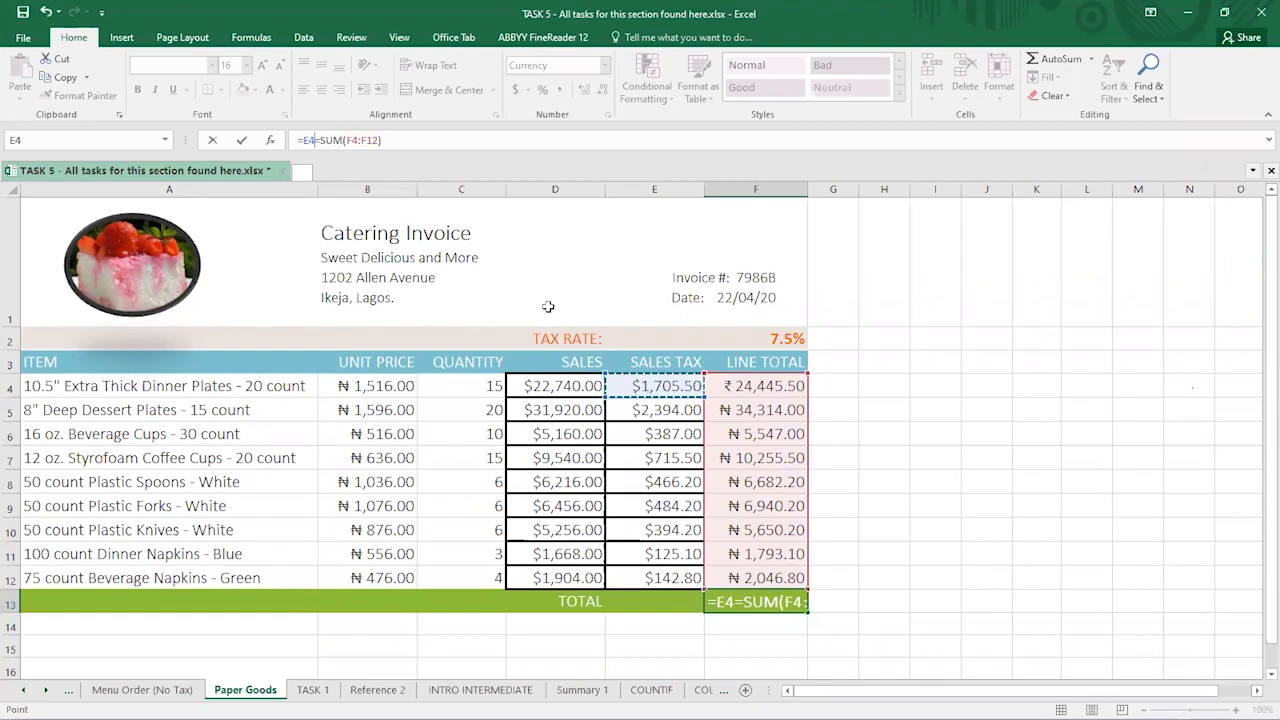
{"action": "key", "text": "Escape"}
- Check the E4 sales tax formula, confirming it unchanged, then select E7
{"action": "left_click", "coordinate": [646, 393]}
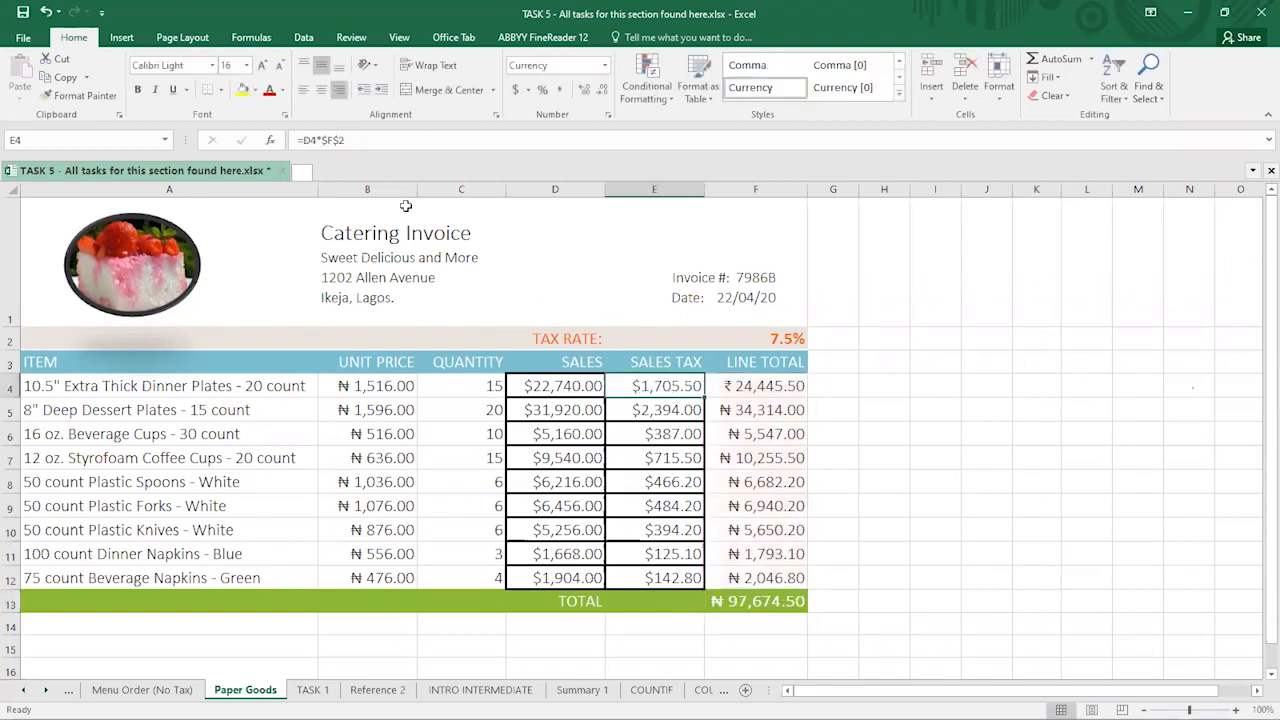
{"action": "left_click", "coordinate": [372, 142]}
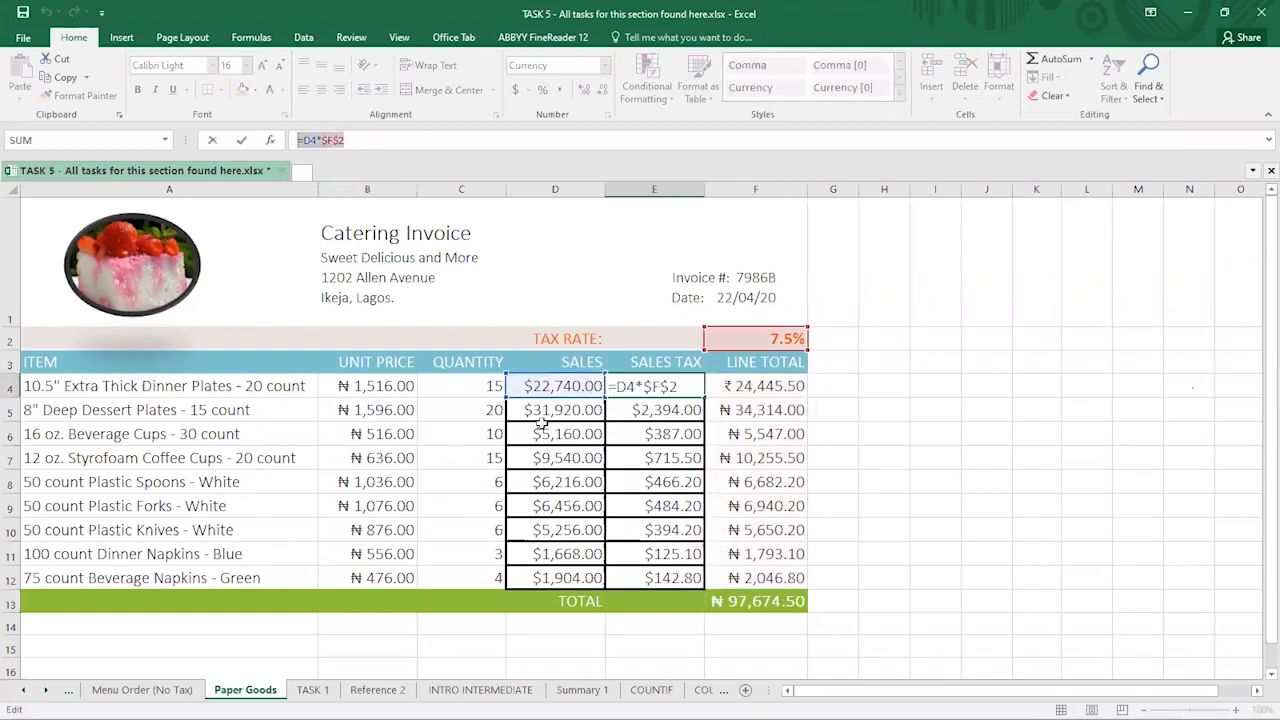
{"action": "key", "text": "ctrl+Return"}
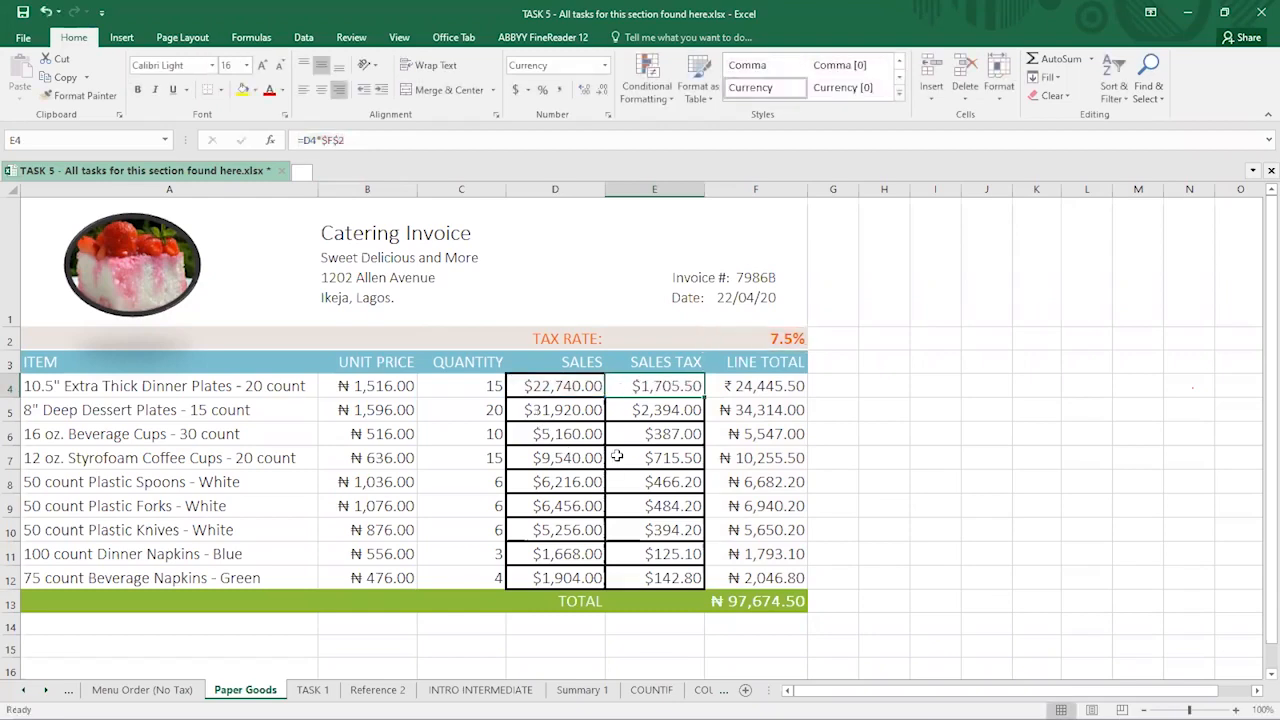
{"action": "left_click", "coordinate": [617, 456]}
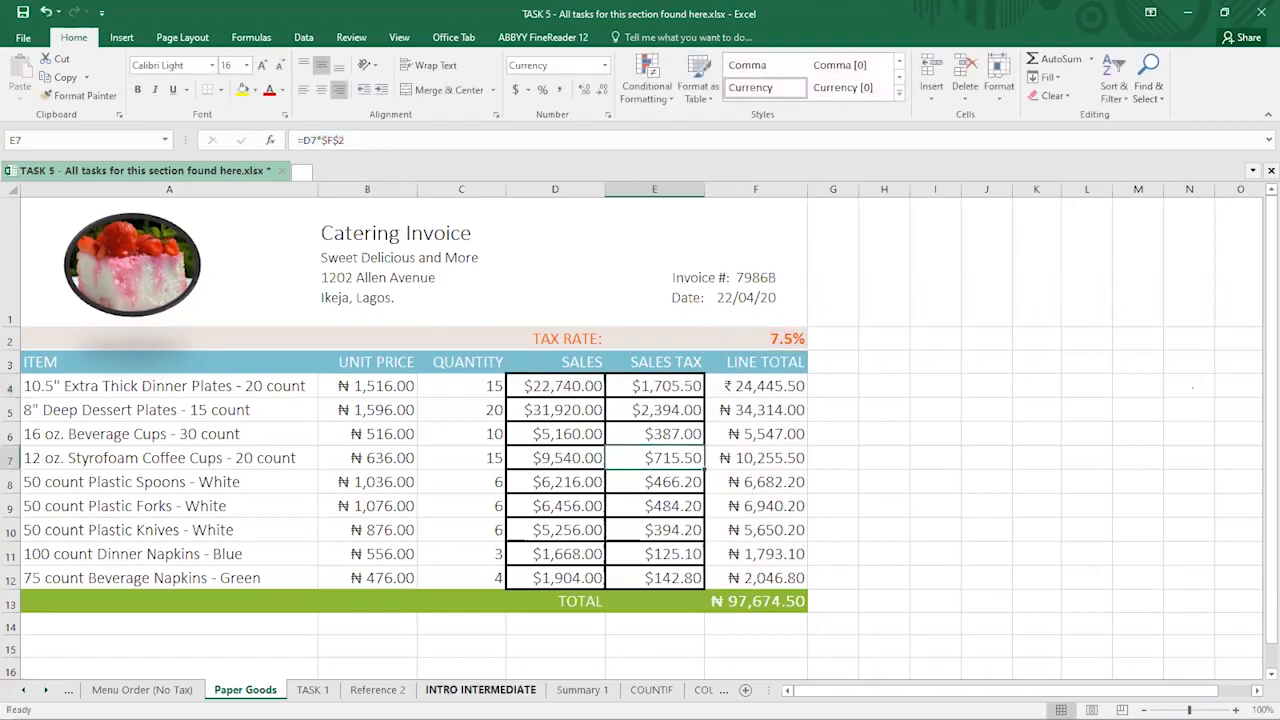
- Back on Summary 1, review the empty Summary Set 1 (E1:G12) and Set 2 (I1:K12) blocks and the SET1 column
{"action": "left_click", "coordinate": [582, 690]}
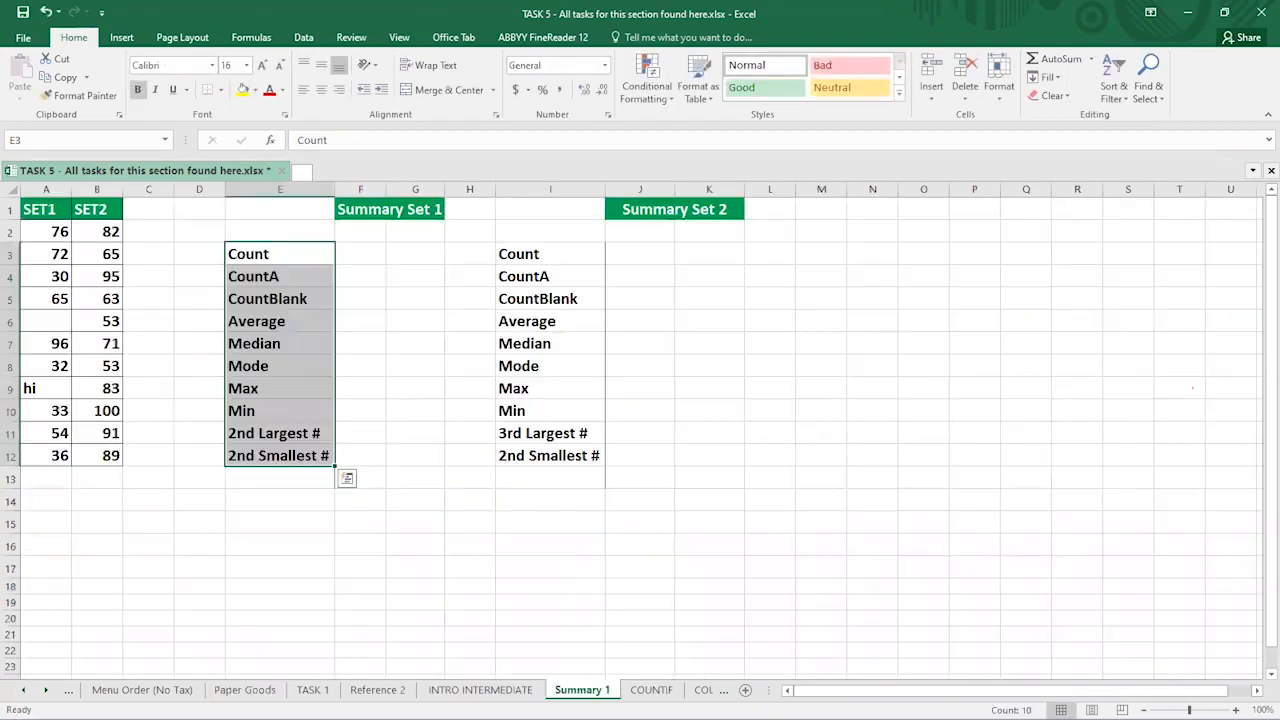
{"action": "left_click", "coordinate": [299, 518]}
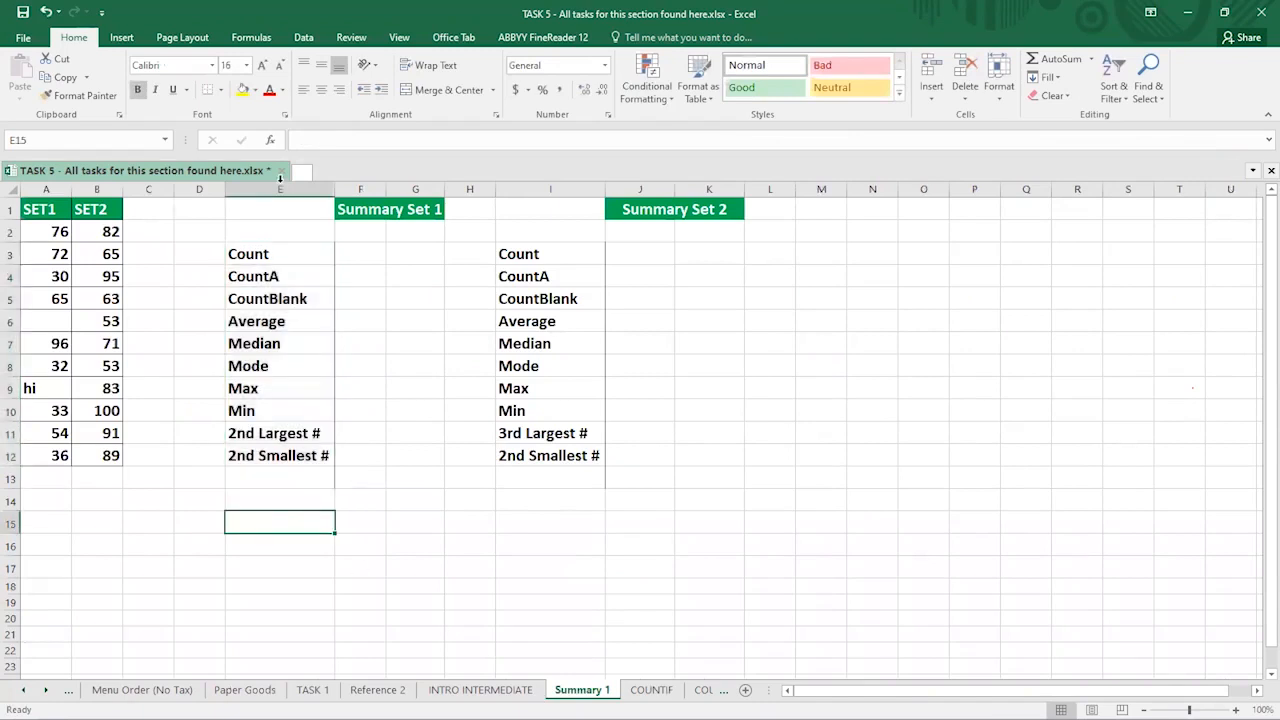
{"action": "left_click_drag", "start_coordinate": [263, 206], "coordinate": [438, 480]}
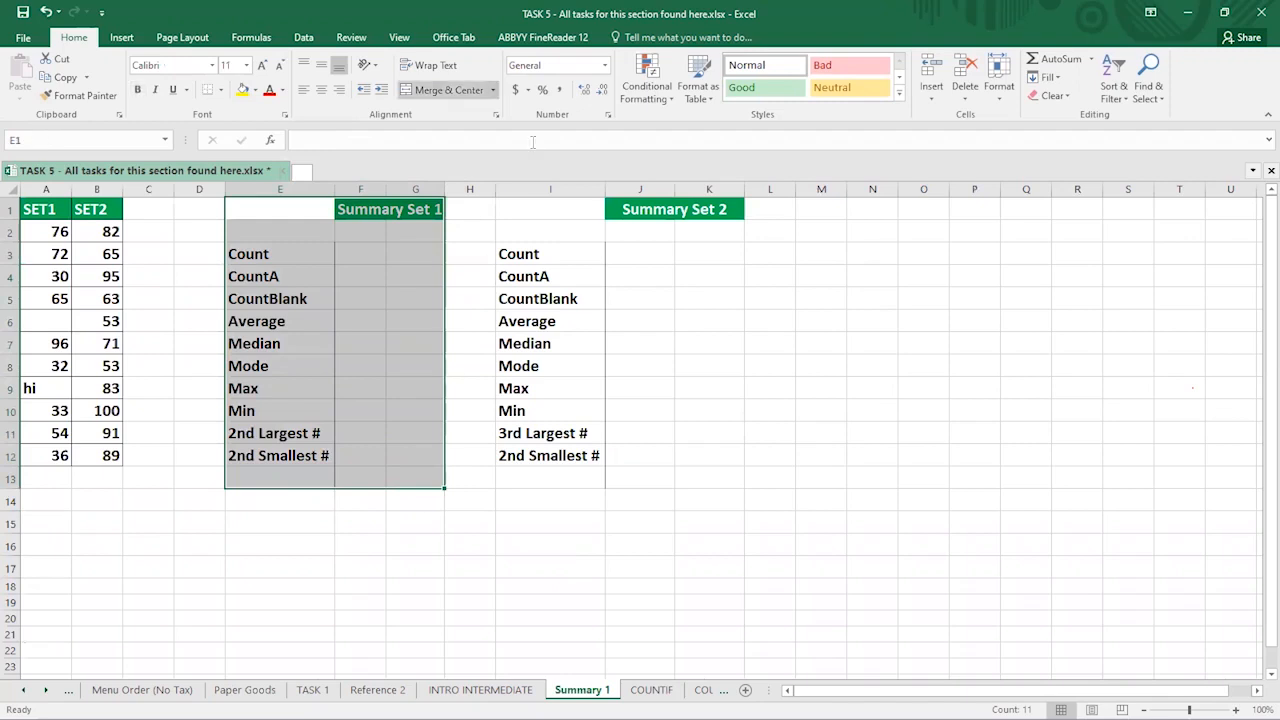
{"action": "left_click_drag", "start_coordinate": [530, 212], "coordinate": [682, 460]}
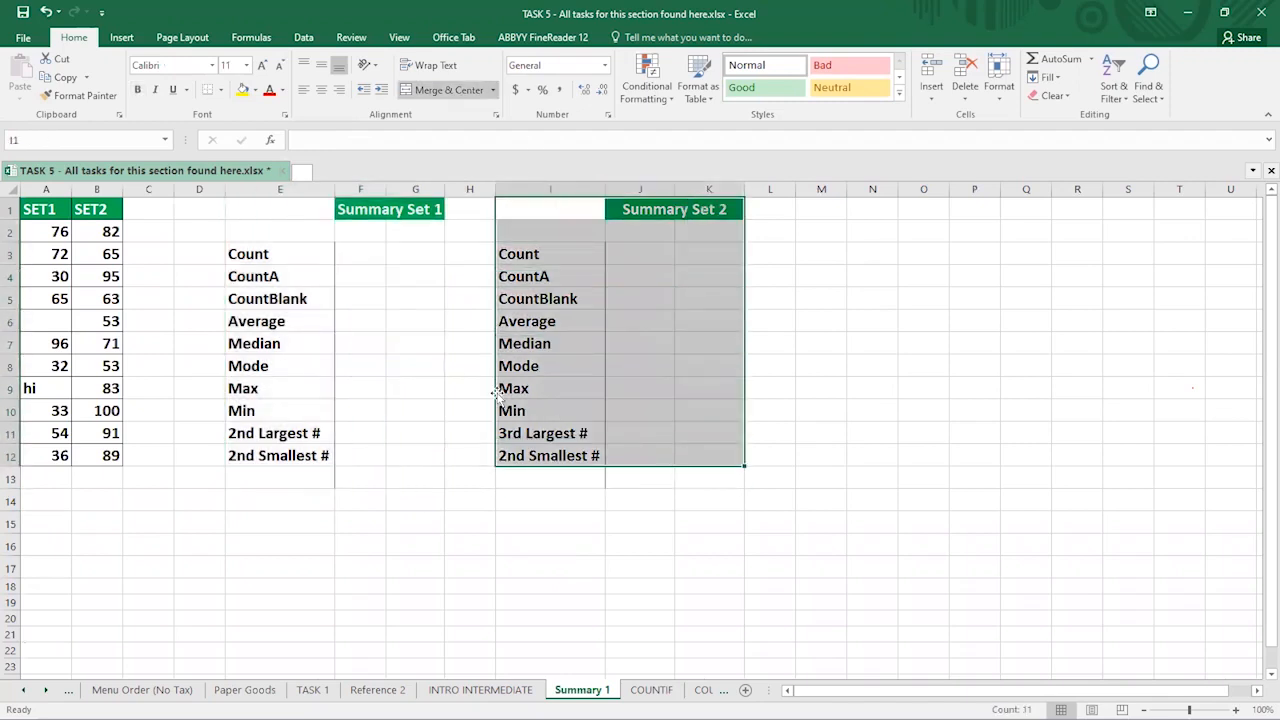
{"action": "left_click", "coordinate": [344, 253]}
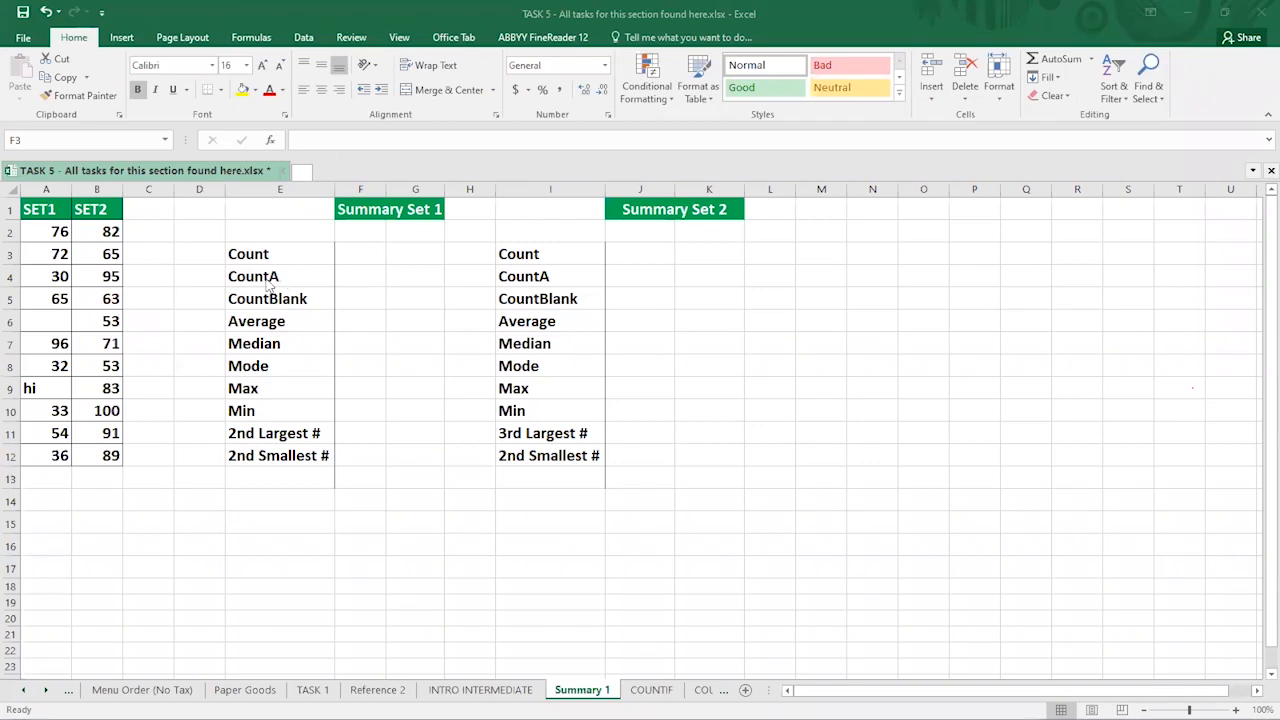
{"action": "left_click", "coordinate": [348, 254]}
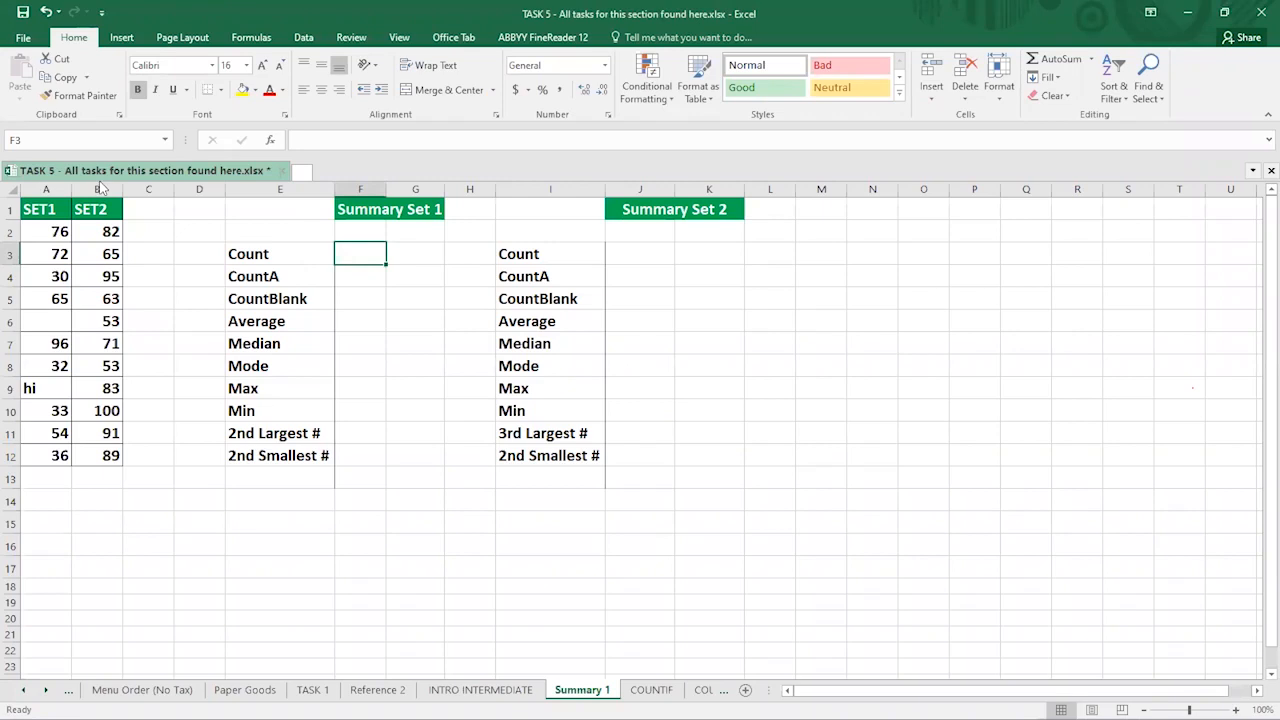
{"action": "left_click", "coordinate": [420, 212]}
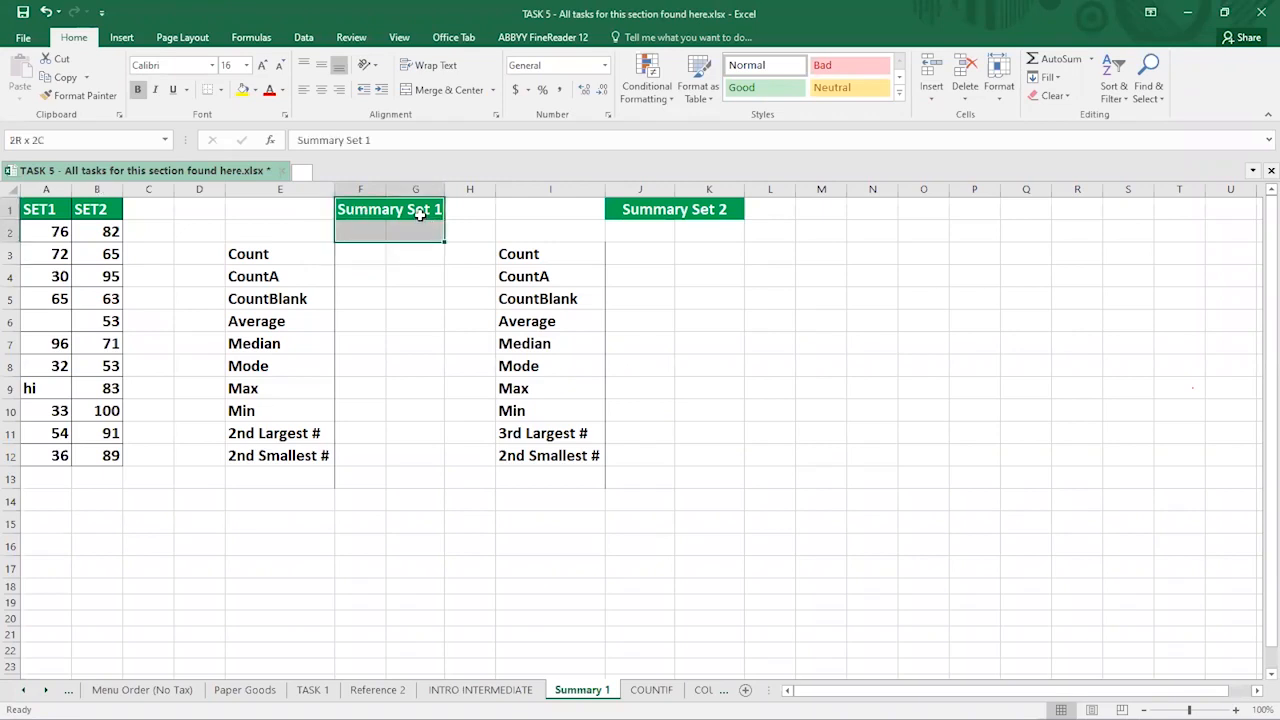
{"action": "left_click", "coordinate": [50, 188]}
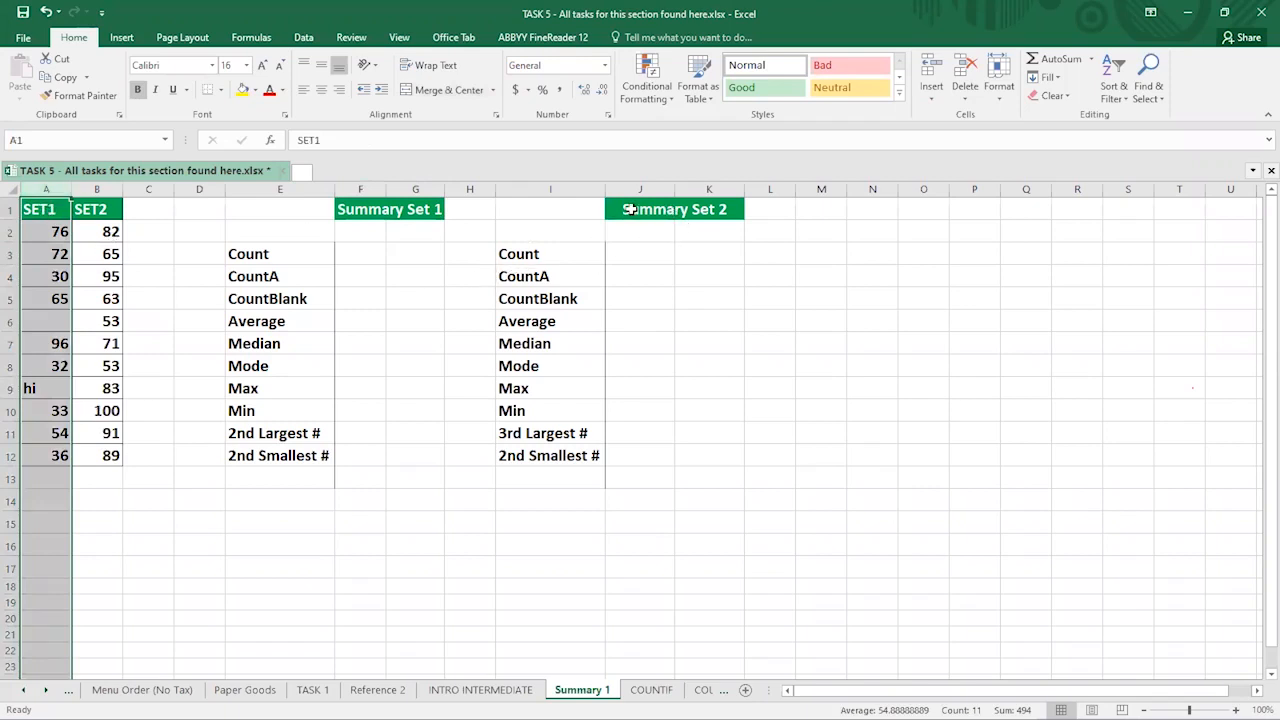
{"action": "left_click", "coordinate": [634, 209]}
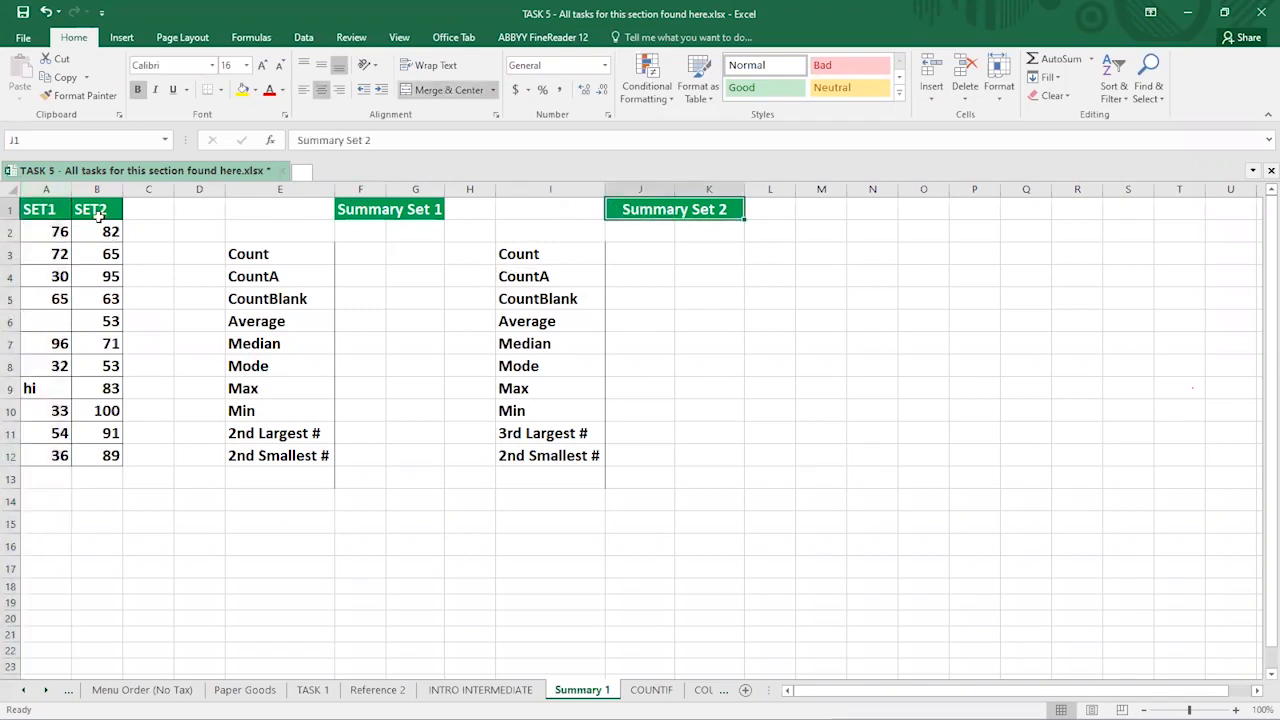
{"action": "left_click", "coordinate": [101, 190]}
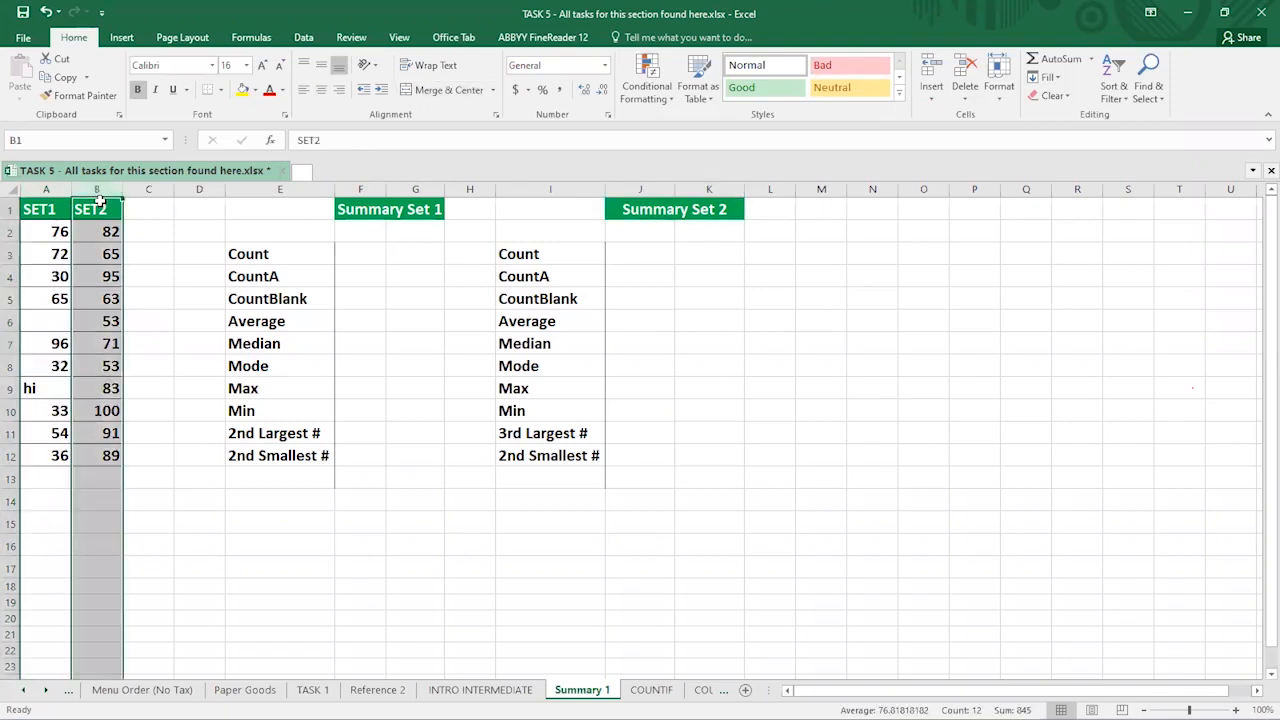
{"action": "left_click", "coordinate": [46, 190]}
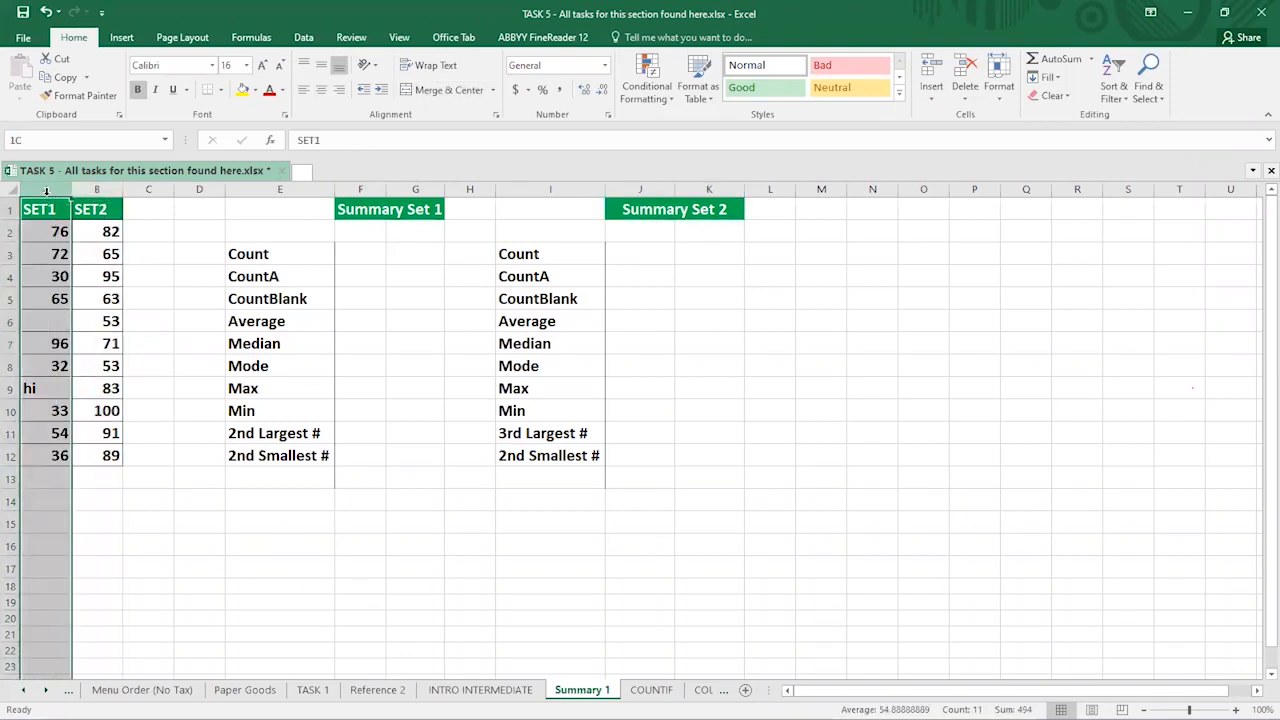
{"action": "left_click", "coordinate": [358, 249]}
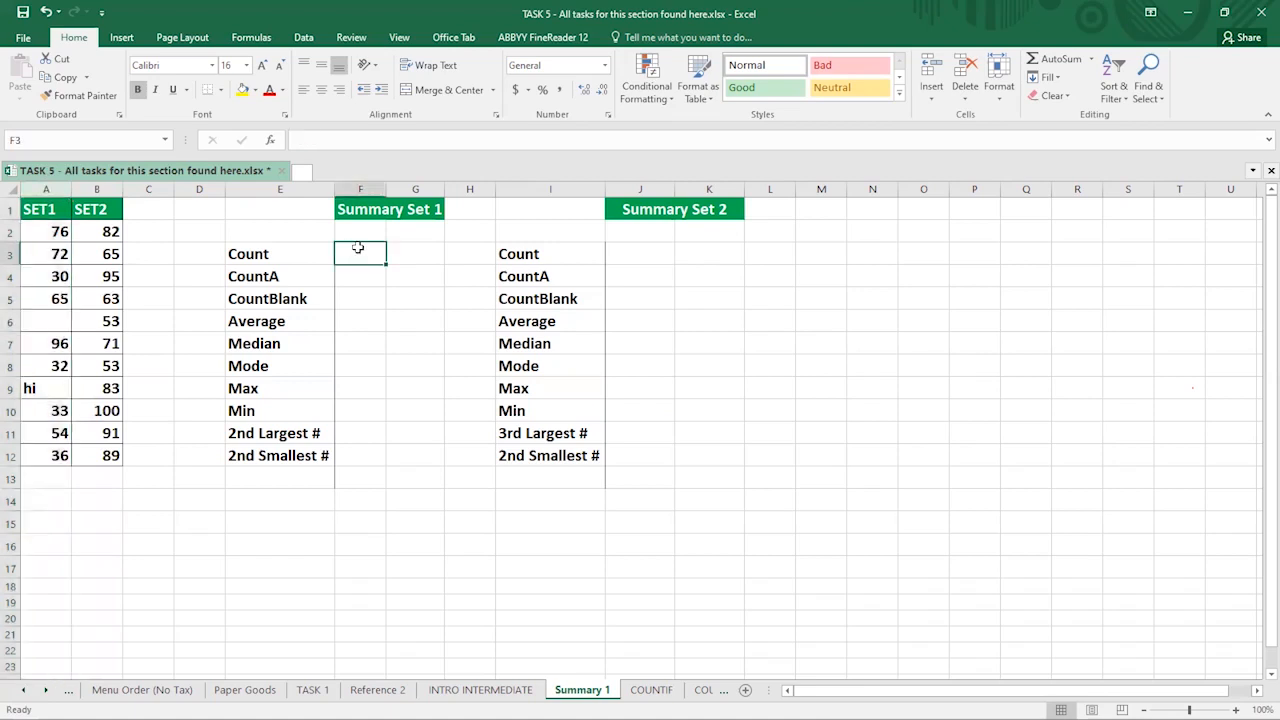
- Enter =COUNT(A2:A12) in F3 beside the Count label, returning 9
{"action": "type", "text": "="}
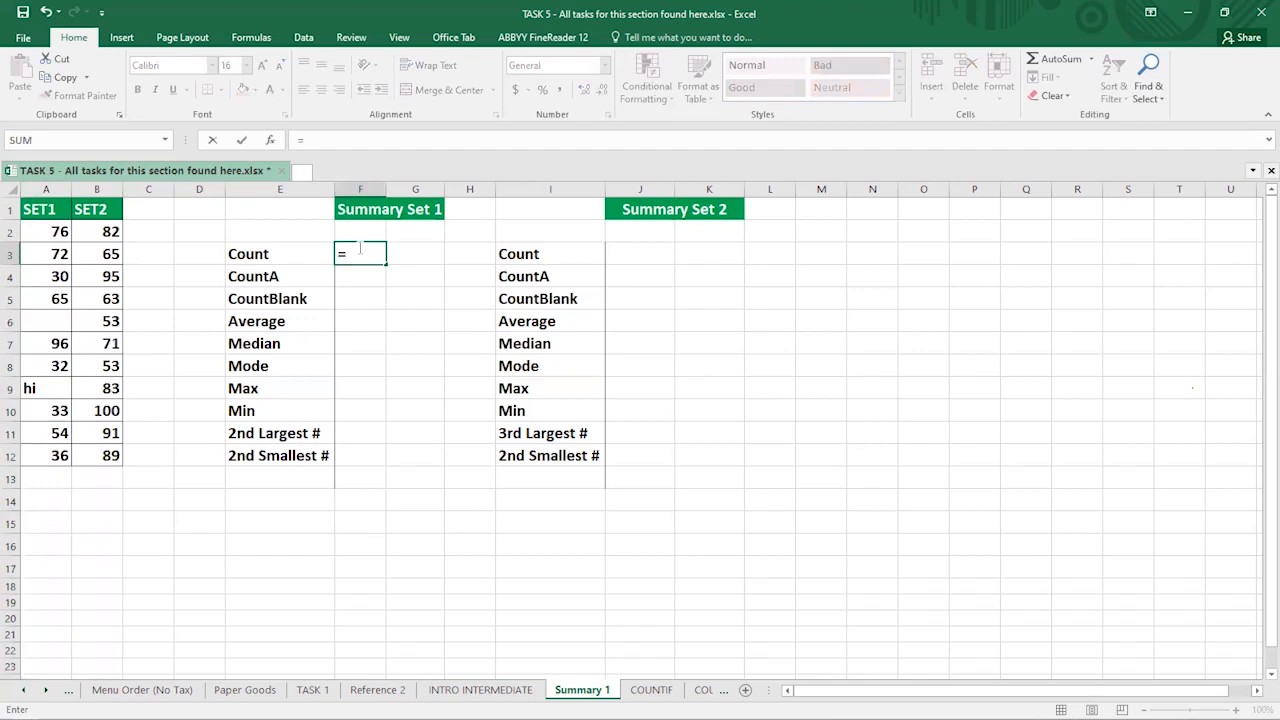
{"action": "type", "text": "CO"}
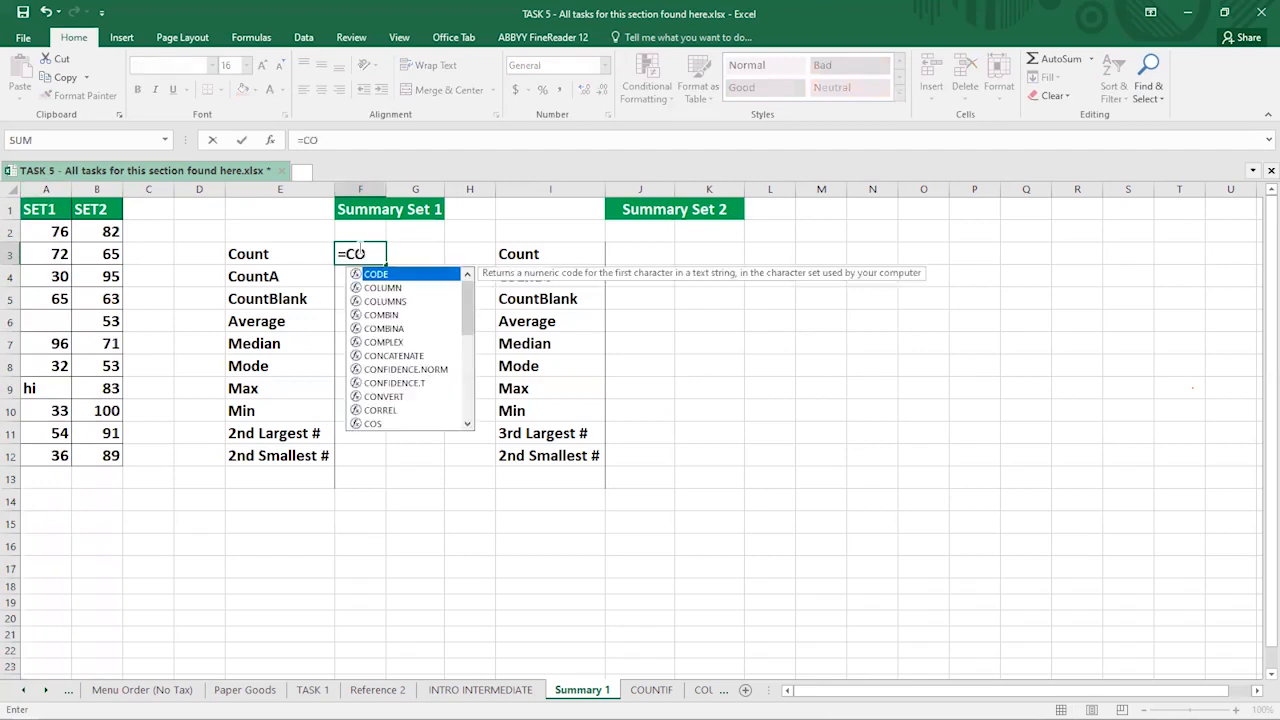
{"action": "type", "text": "UNT"}
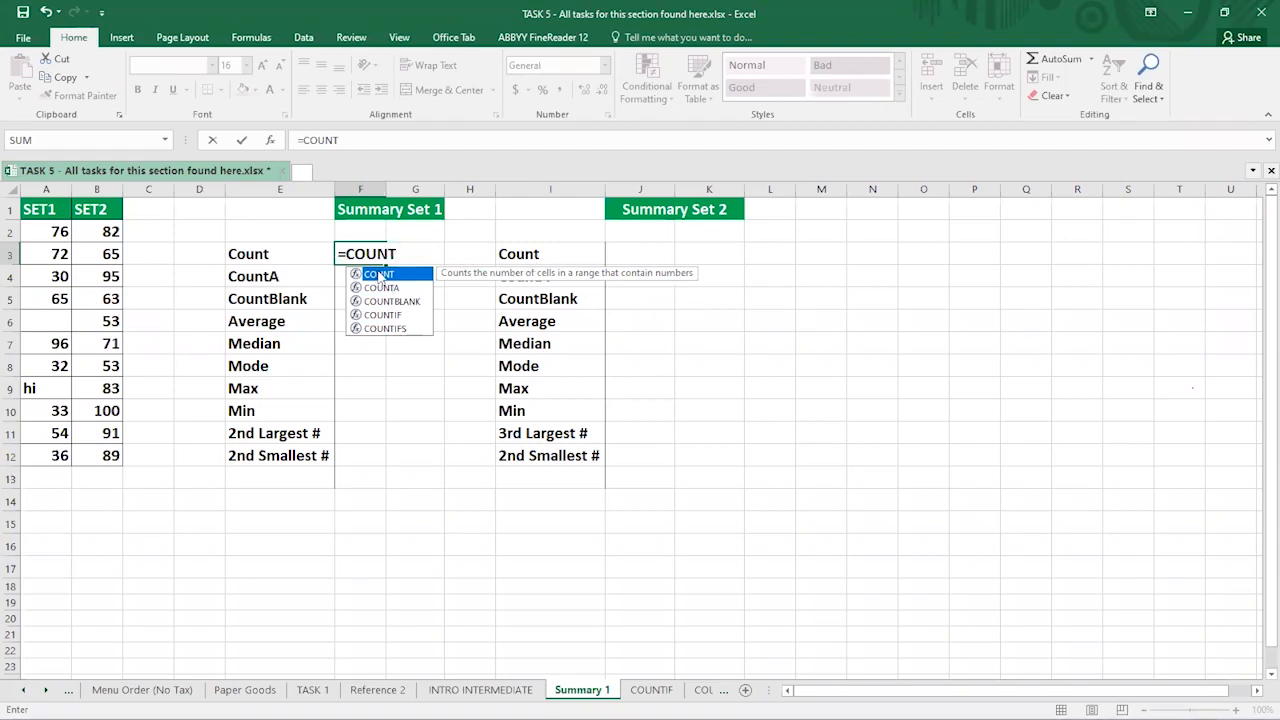
{"action": "type", "text": "("}
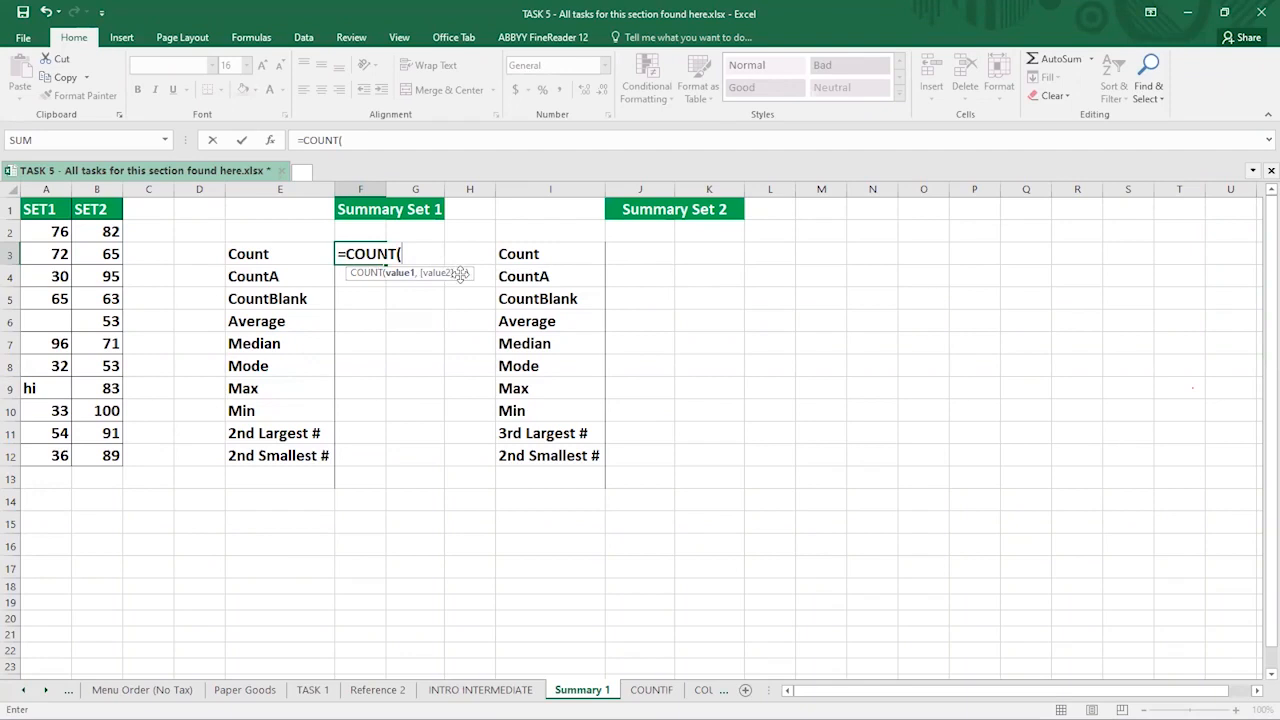
{"action": "left_click", "coordinate": [47, 229]}
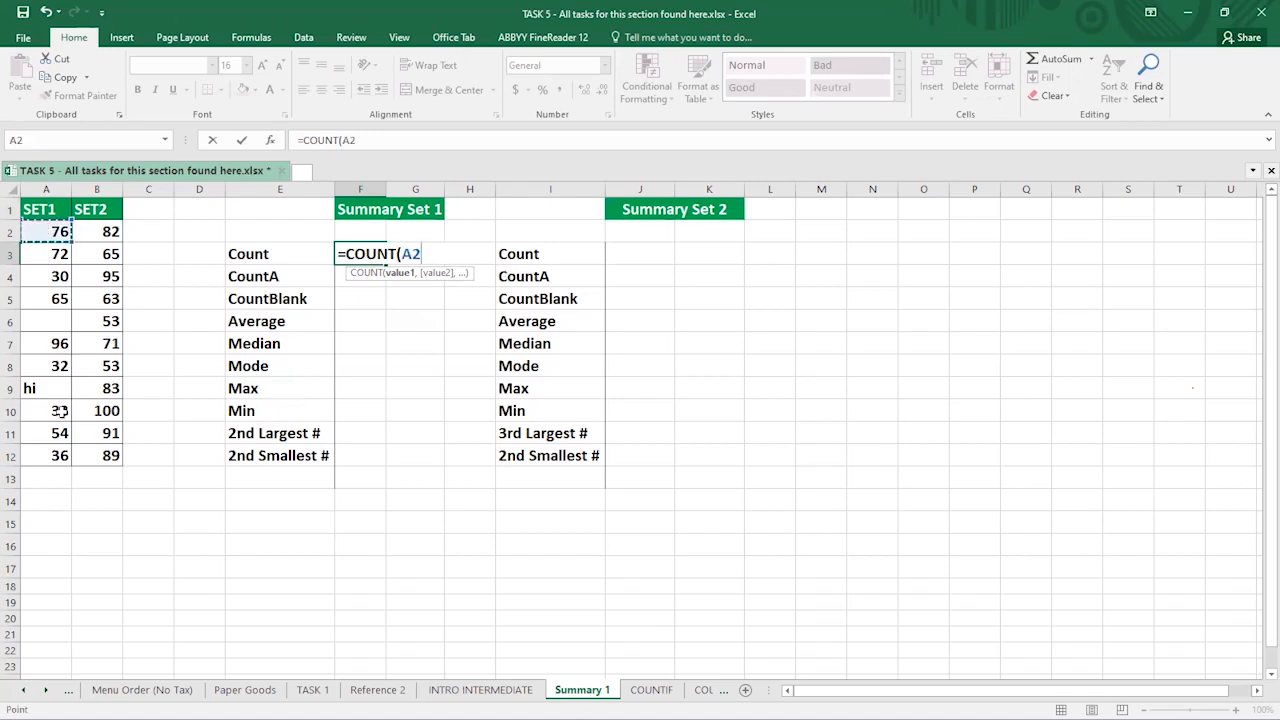
{"action": "left_click", "coordinate": [58, 452], "text": "shift"}
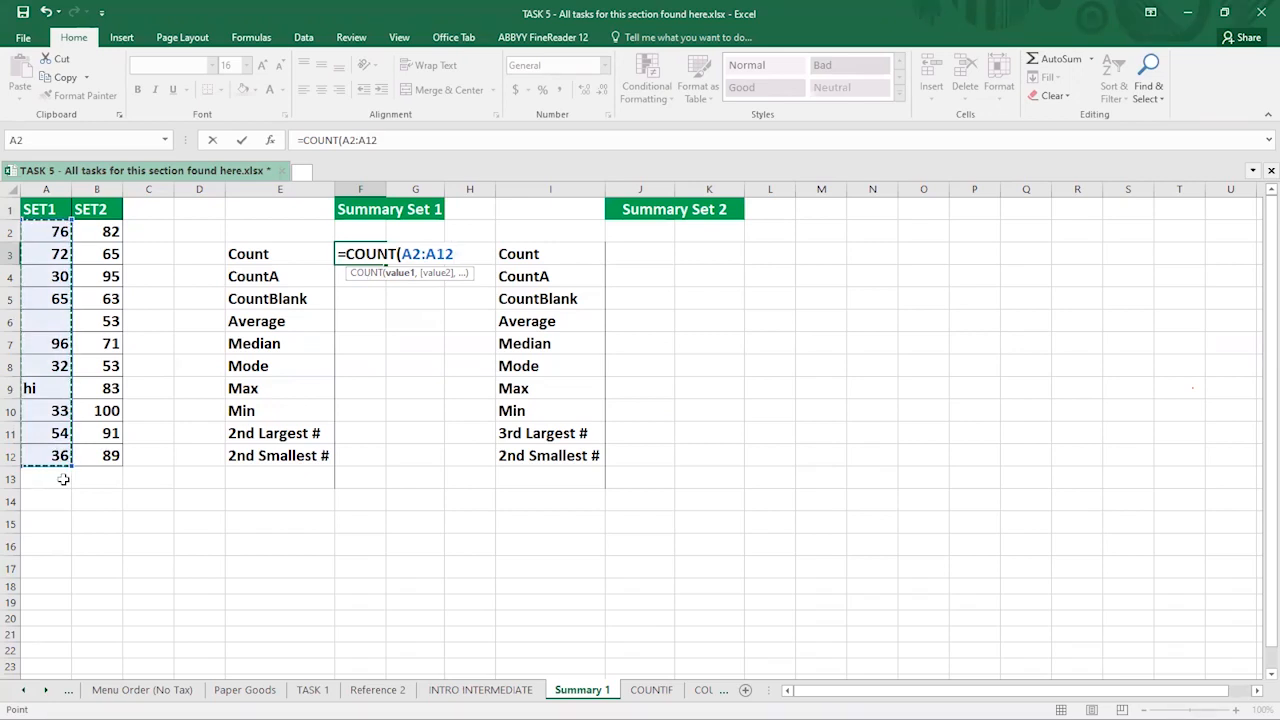
{"action": "type", "text": ")"}
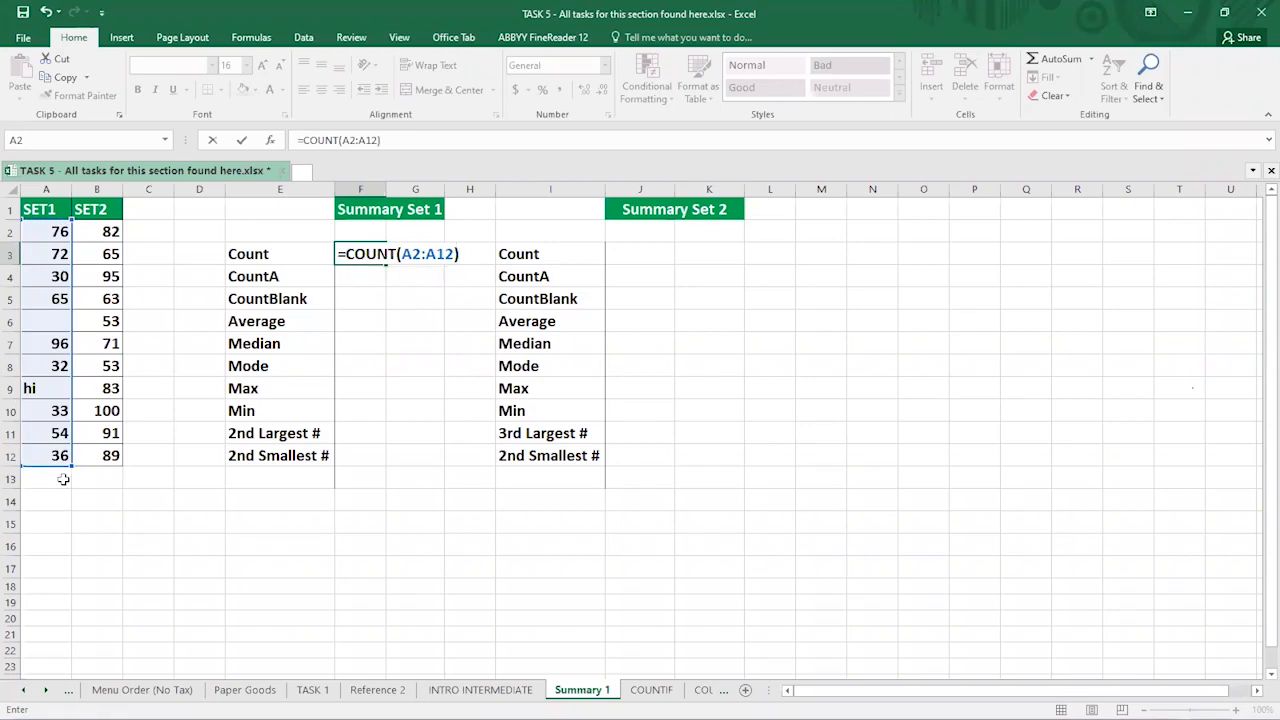
{"action": "key", "text": "Return"}
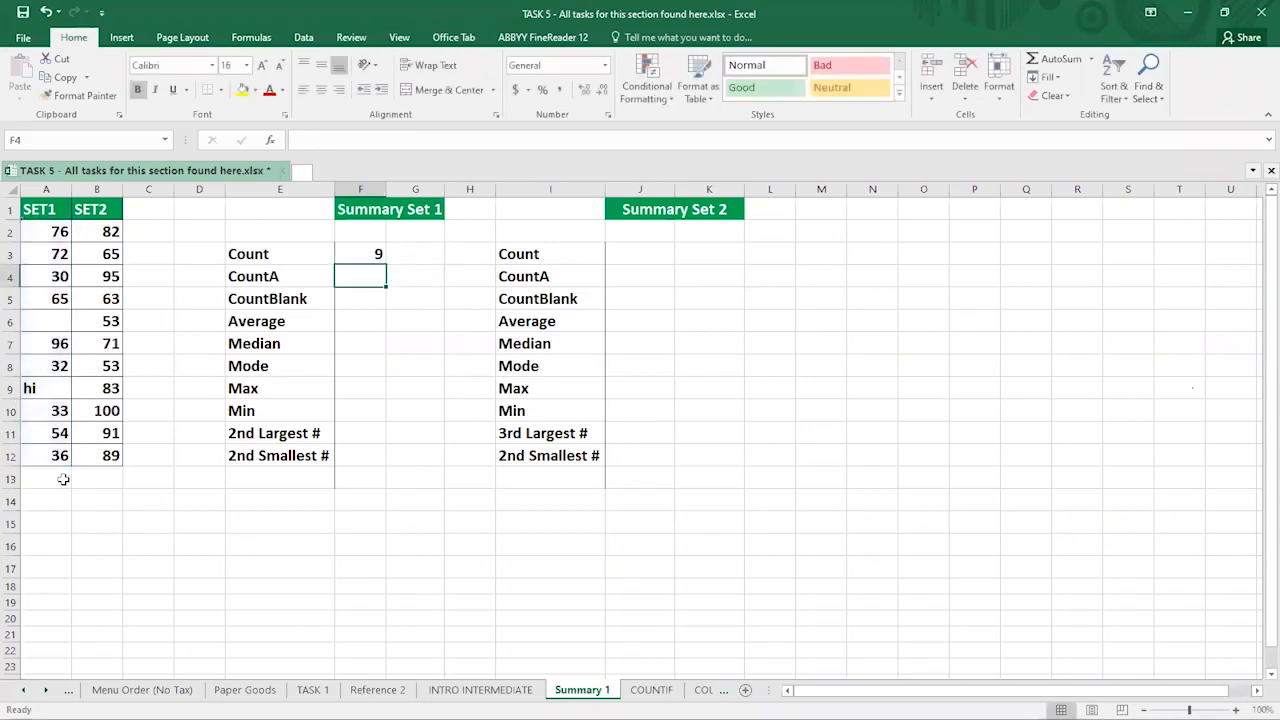
{"action": "left_click", "coordinate": [350, 252]}
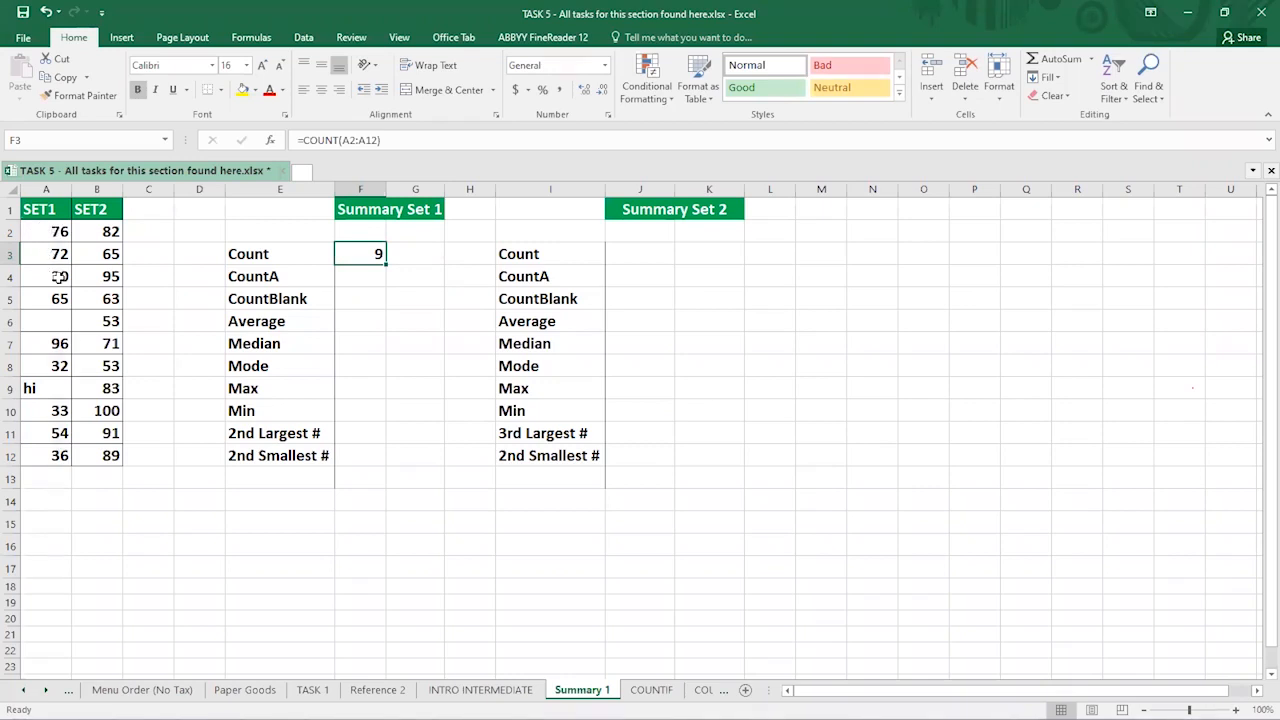
{"action": "left_click", "coordinate": [35, 389]}
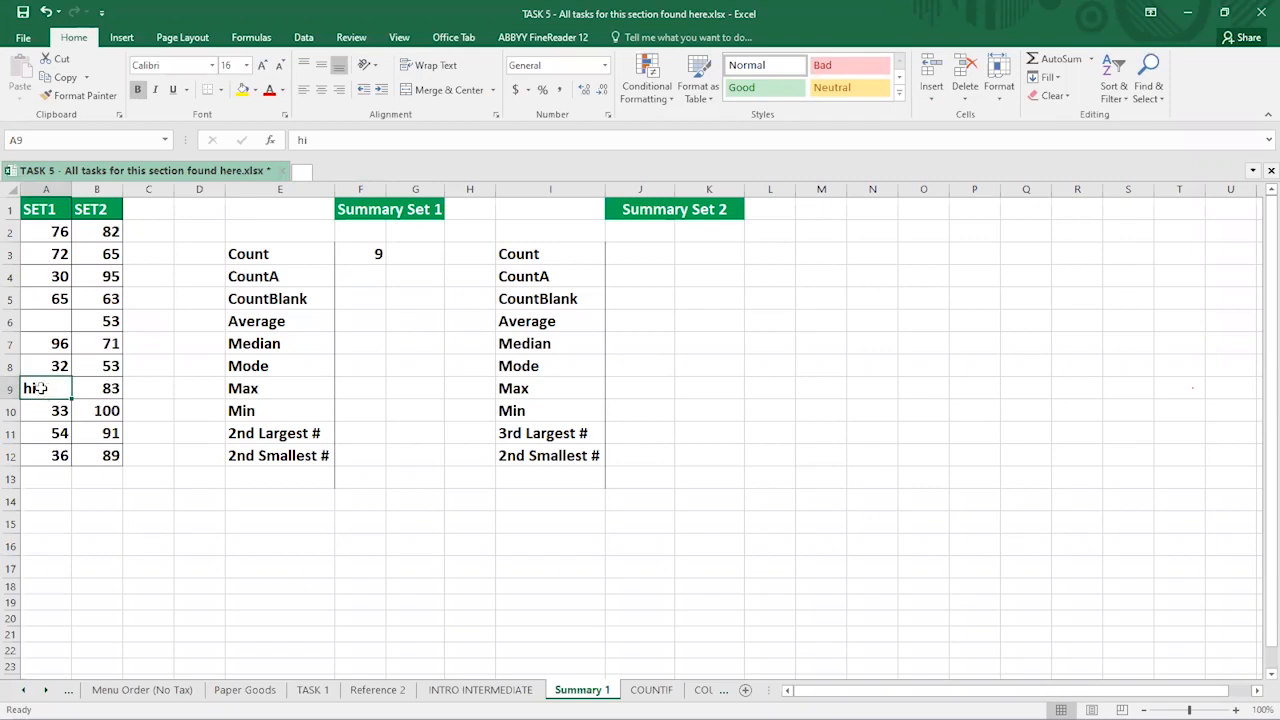
{"action": "left_click", "coordinate": [48, 410]}
{"action": "left_click", "coordinate": [54, 435]}
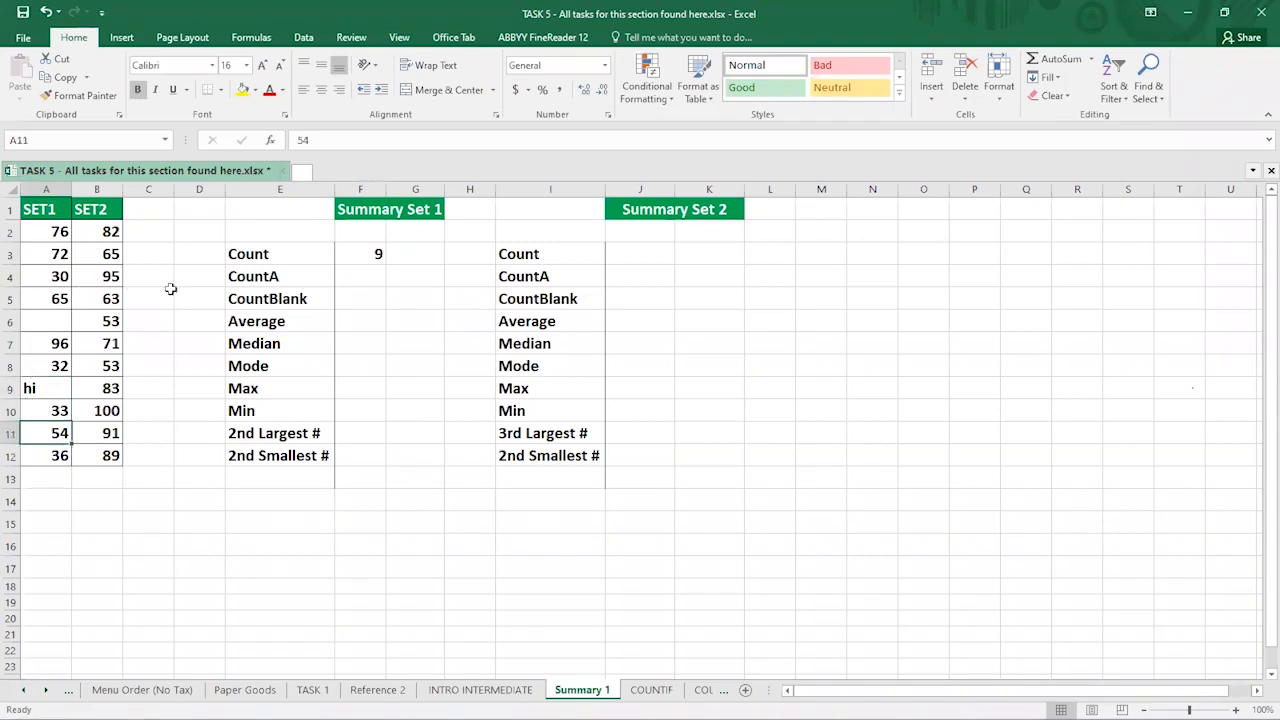
{"action": "left_click", "coordinate": [44, 231]}
{"action": "left_click", "coordinate": [56, 254]}
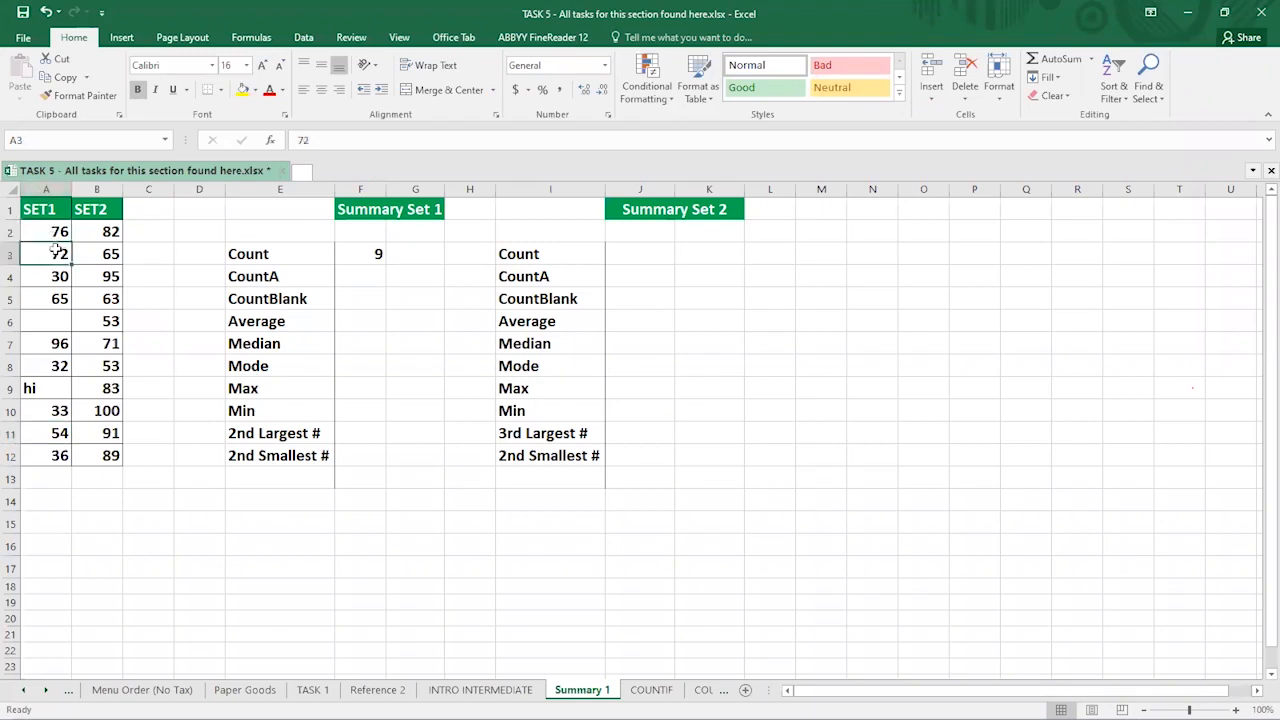
{"action": "left_click", "coordinate": [55, 231]}
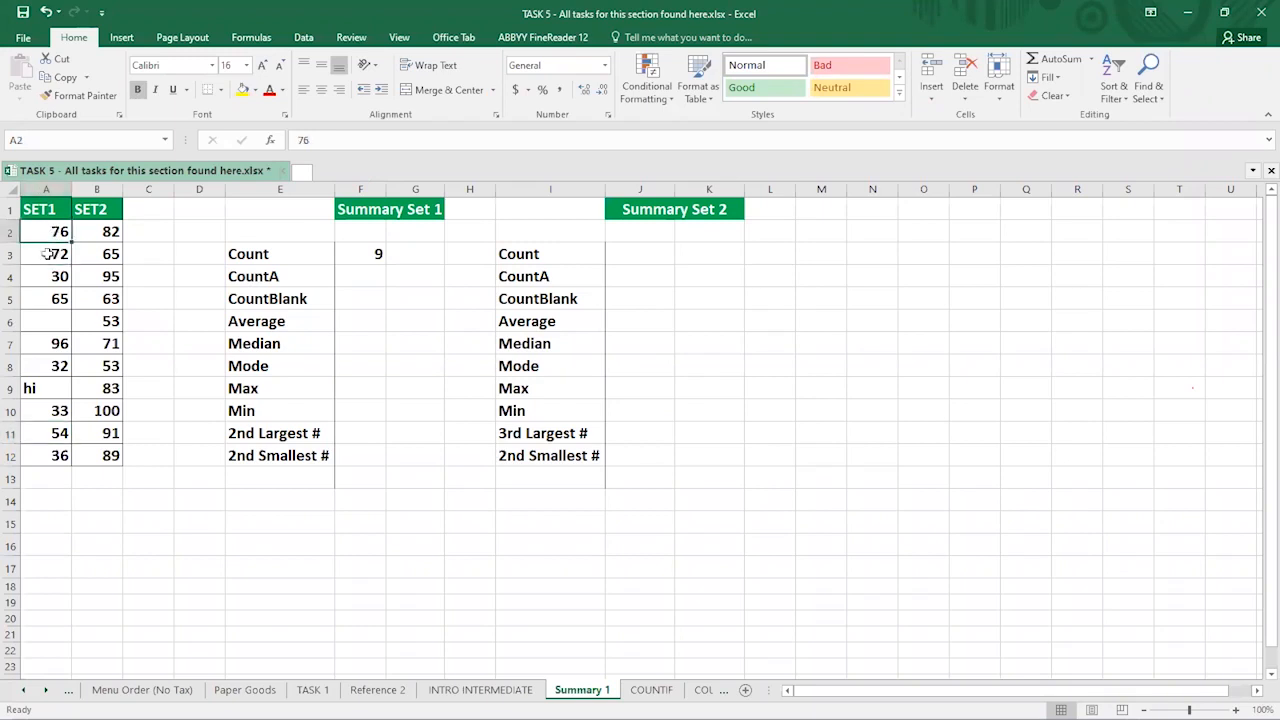
{"action": "left_click", "coordinate": [45, 189]}
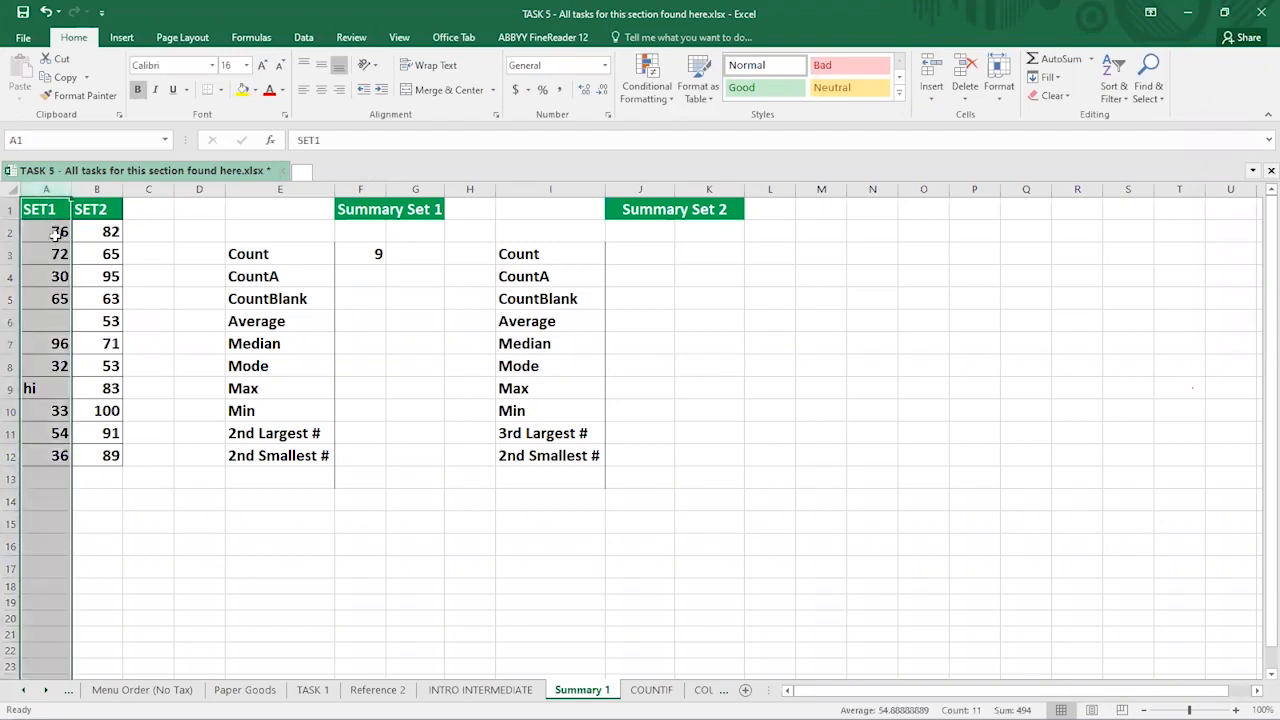
{"action": "left_click", "coordinate": [55, 231]}
{"action": "left_click", "coordinate": [54, 231]}
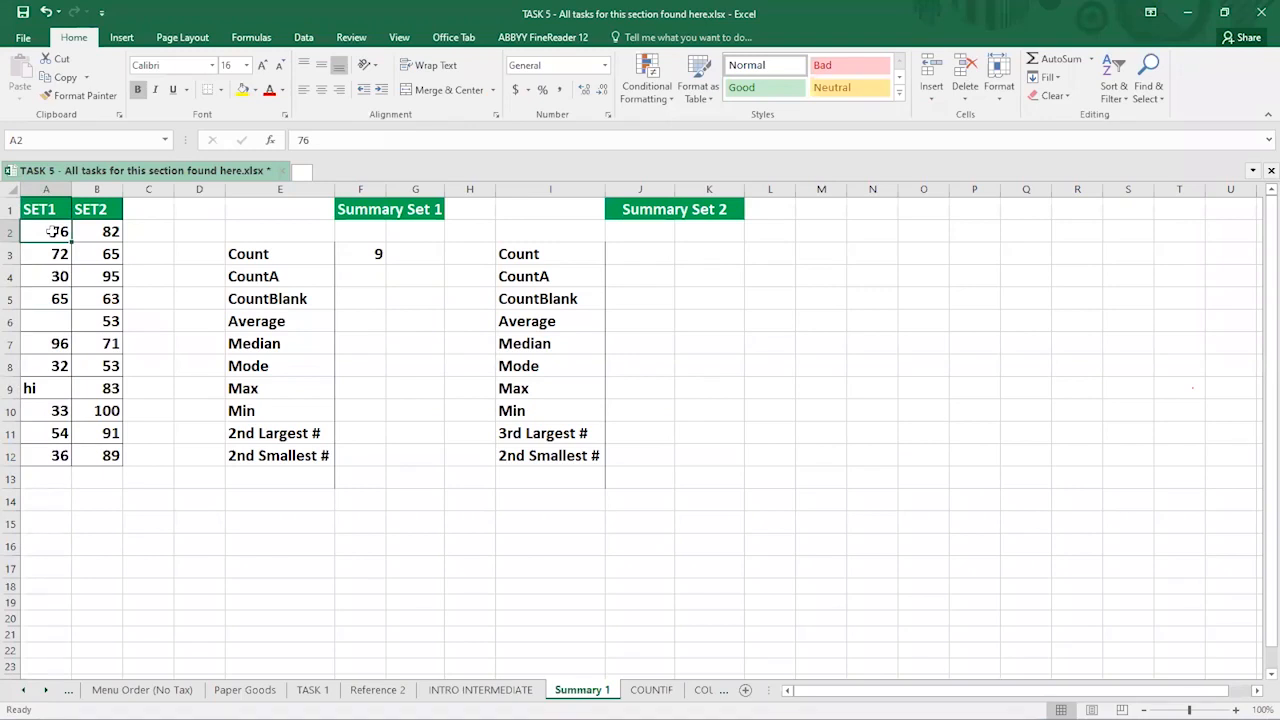
{"action": "left_click_drag", "start_coordinate": [48, 262], "coordinate": [46, 459]}
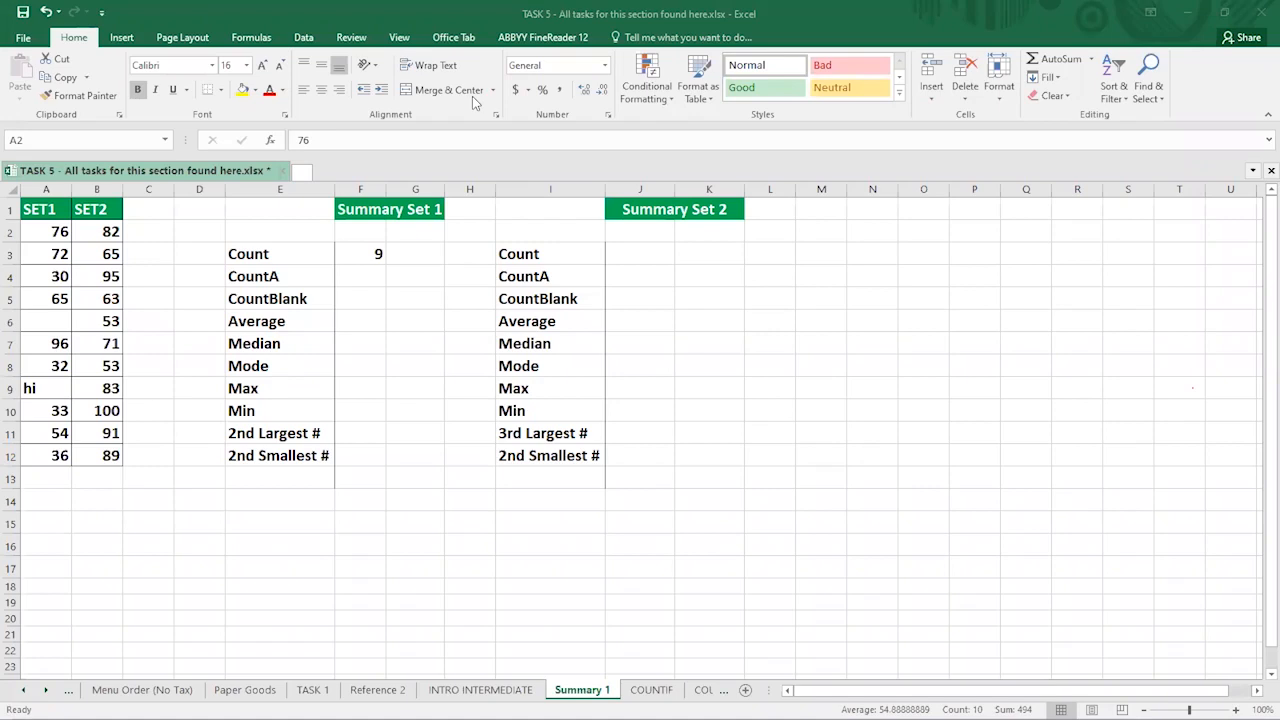
{"action": "left_click", "coordinate": [360, 278]}
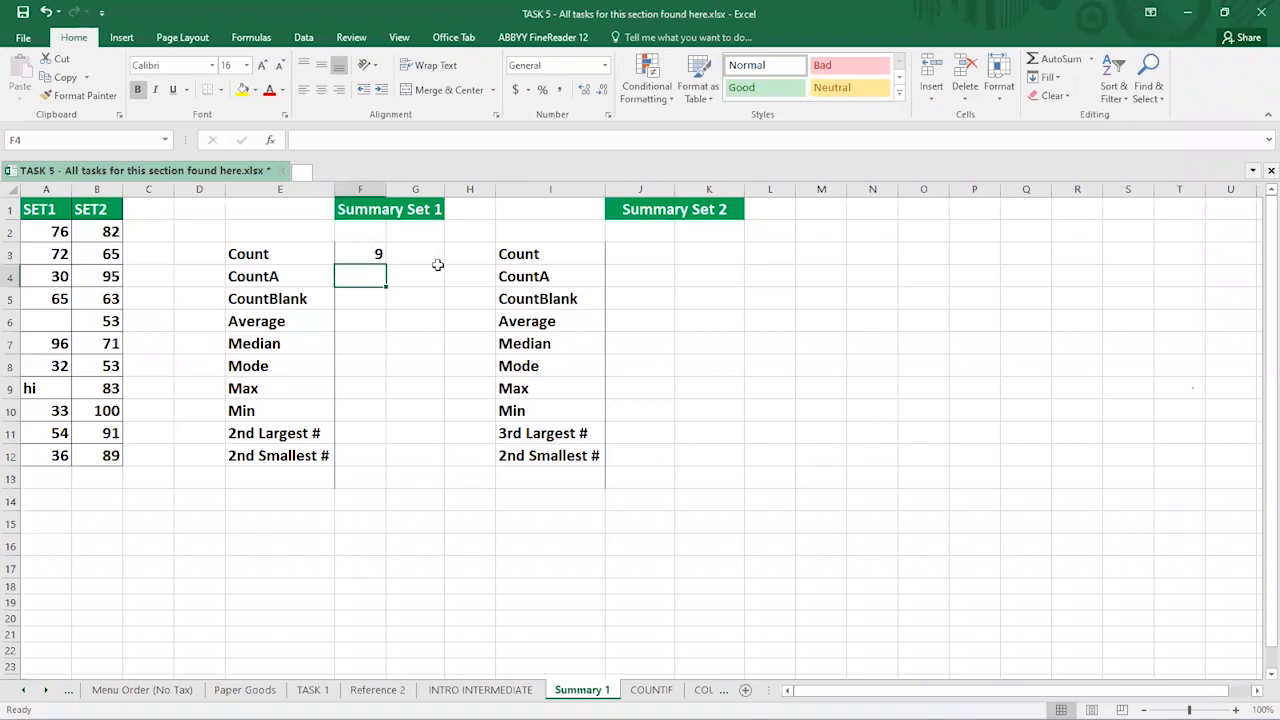
{"action": "left_click", "coordinate": [366, 258]}
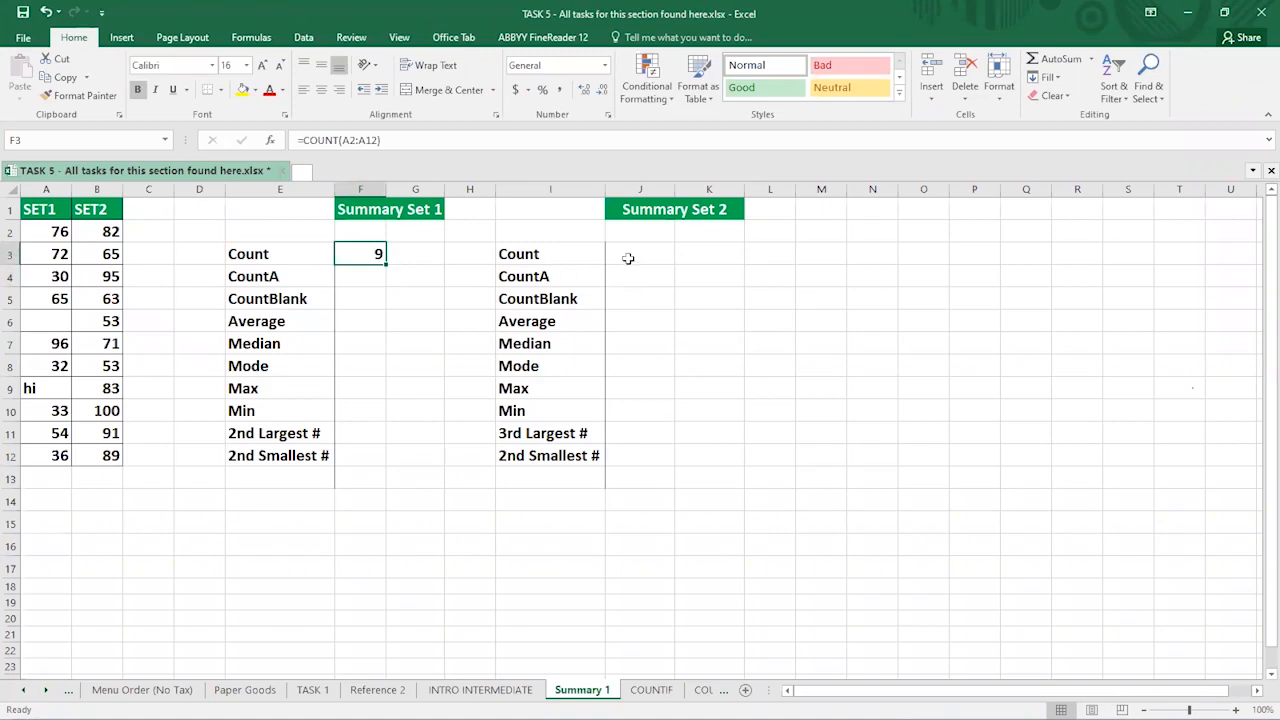
- Enter =COUNTA(A2:A12) in F4 beside the CountA label, returning 10
{"action": "left_click", "coordinate": [628, 257]}
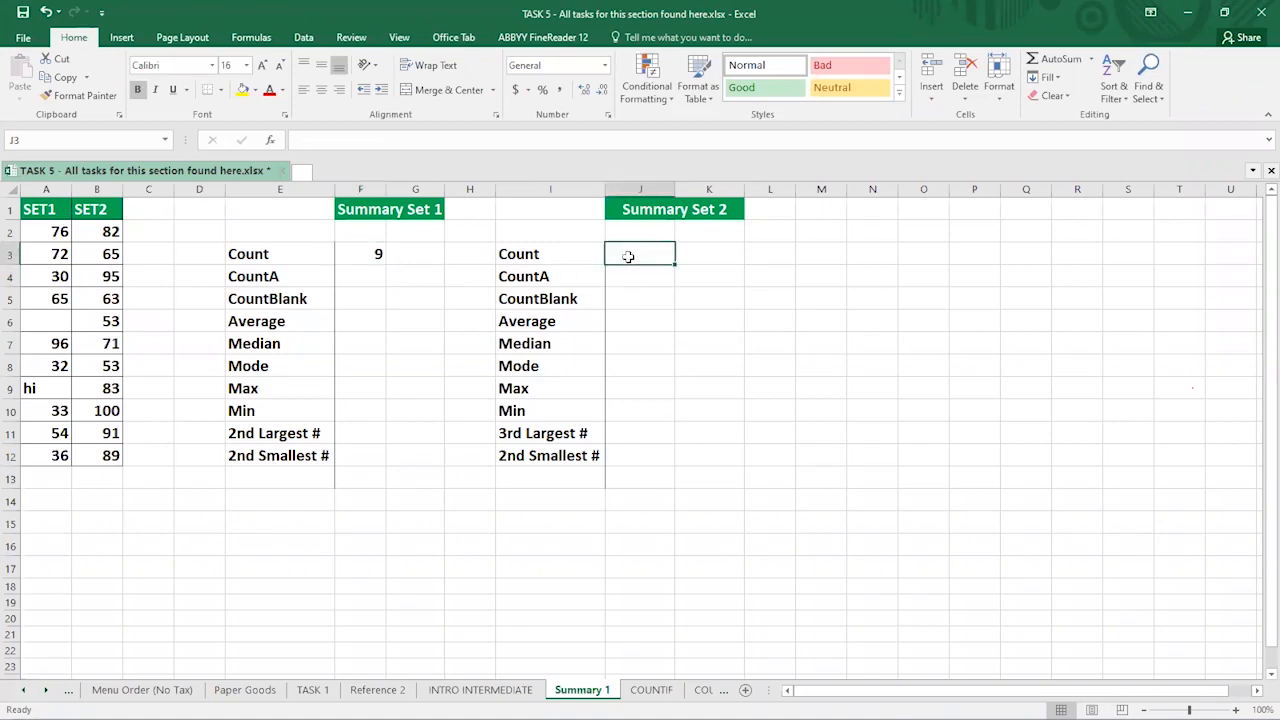
{"action": "left_click", "coordinate": [366, 276]}
{"action": "type", "text": "="}
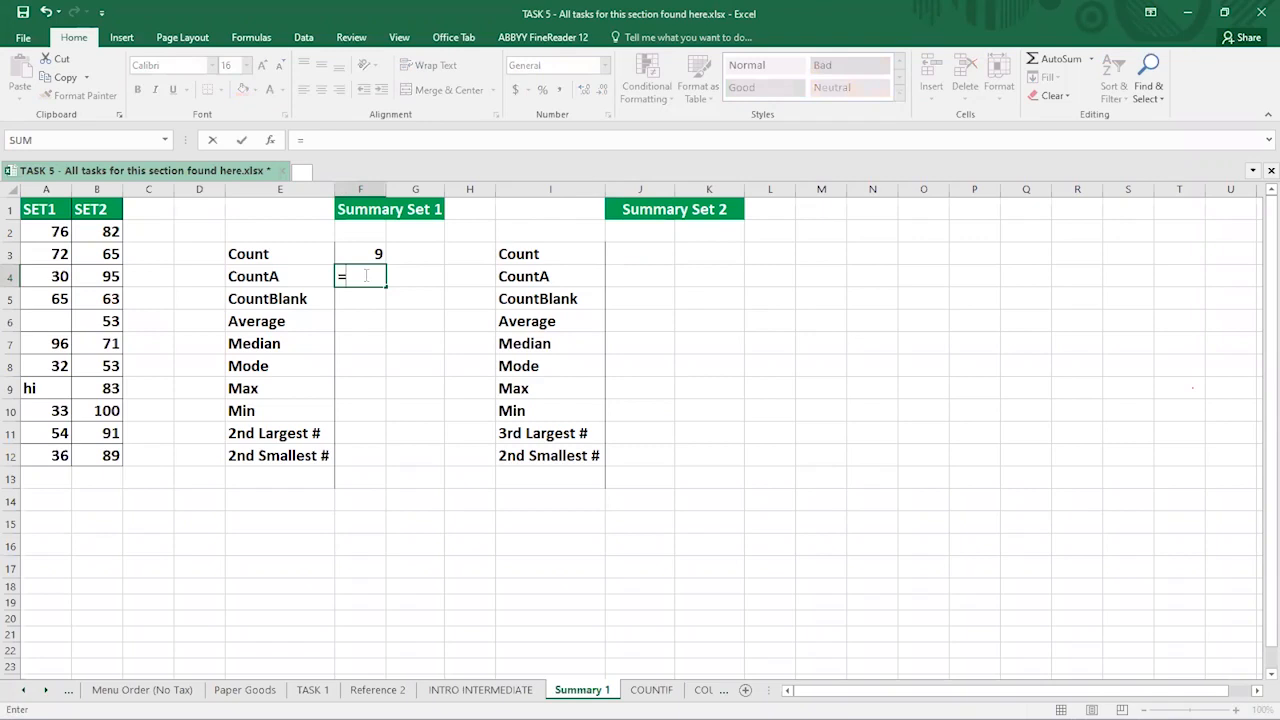
{"action": "type", "text": "COUN"}
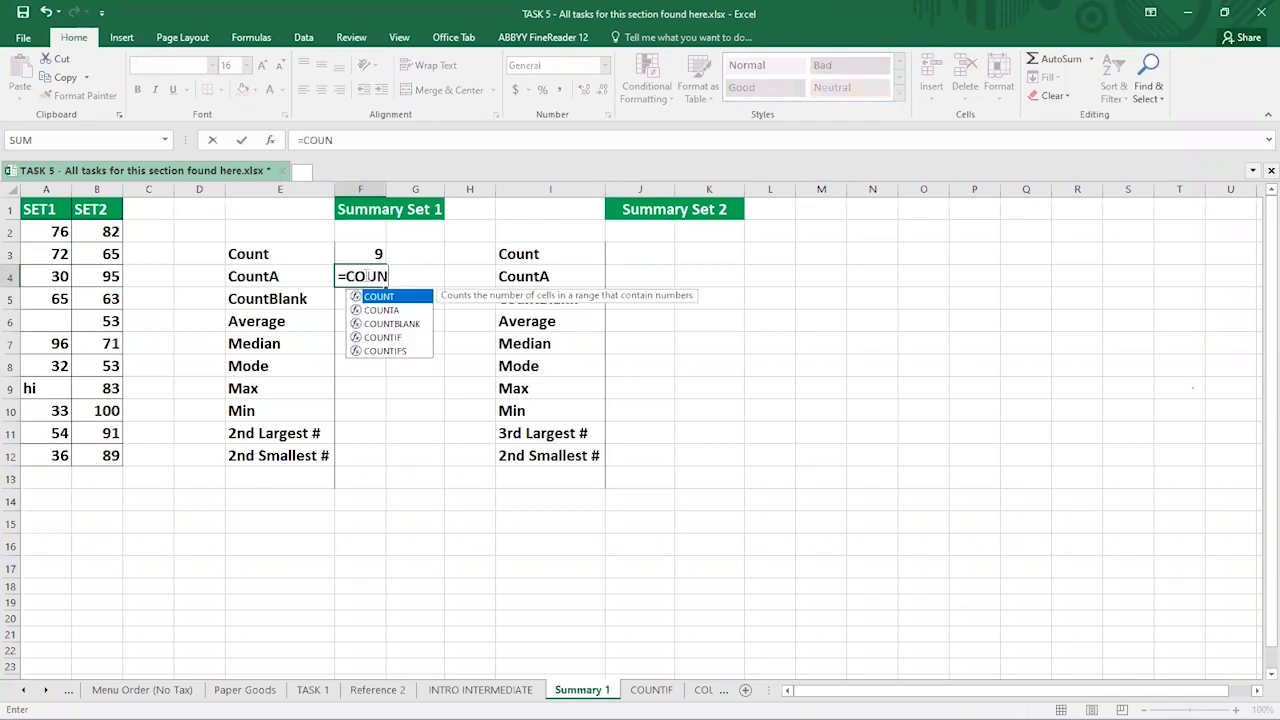
{"action": "type", "text": "T"}
{"action": "left_click", "coordinate": [382, 314]}
{"action": "double_click", "coordinate": [380, 312]}
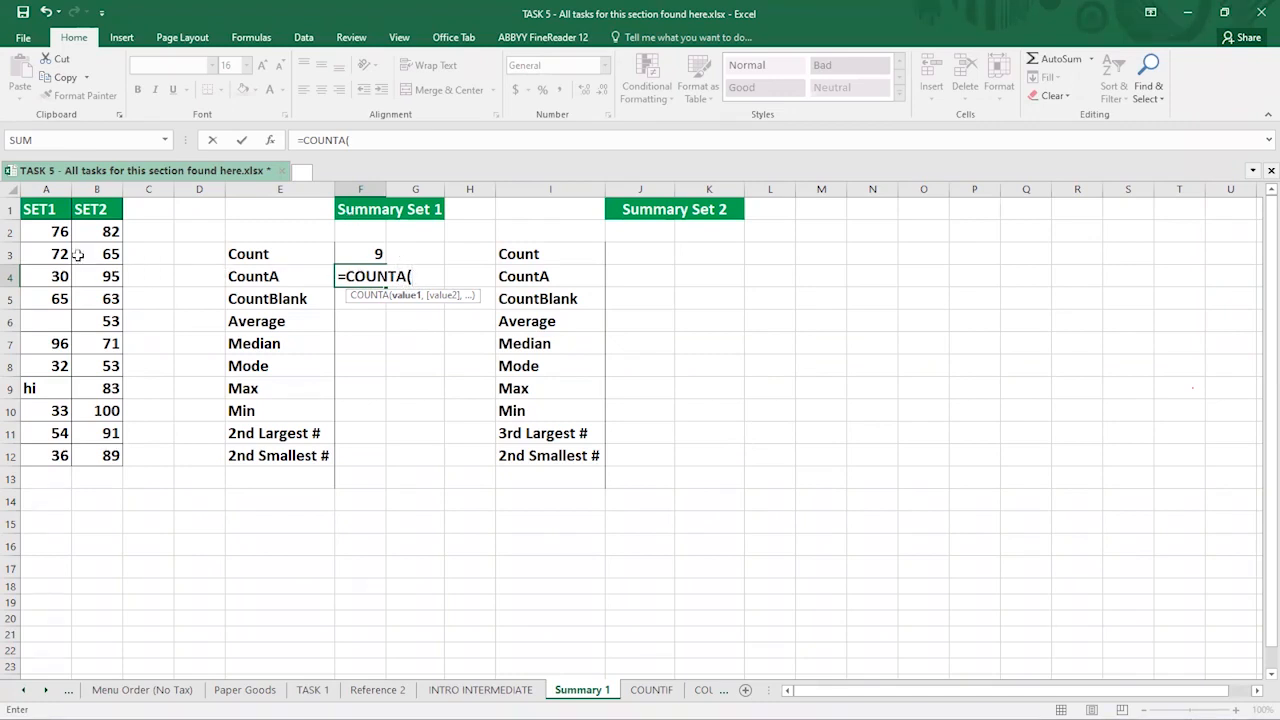
{"action": "left_click_drag", "start_coordinate": [58, 230], "coordinate": [46, 453]}
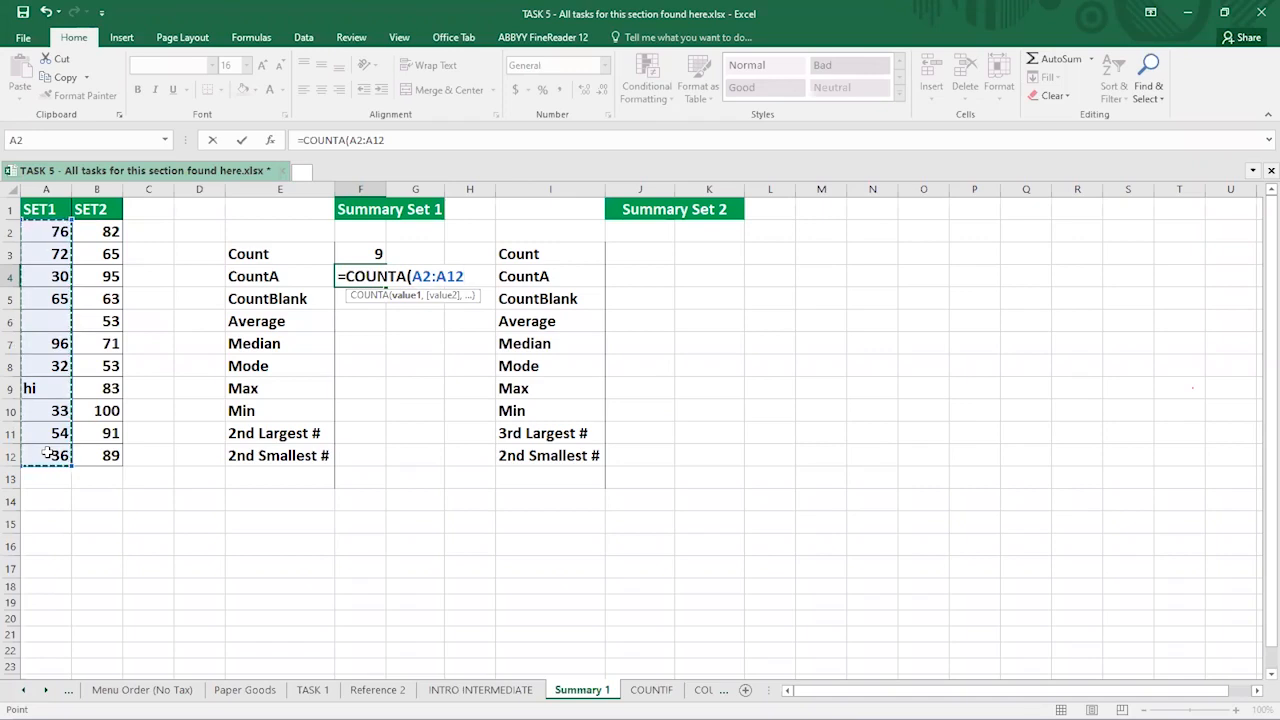
{"action": "type", "text": ")"}
{"action": "key", "text": "Return"}
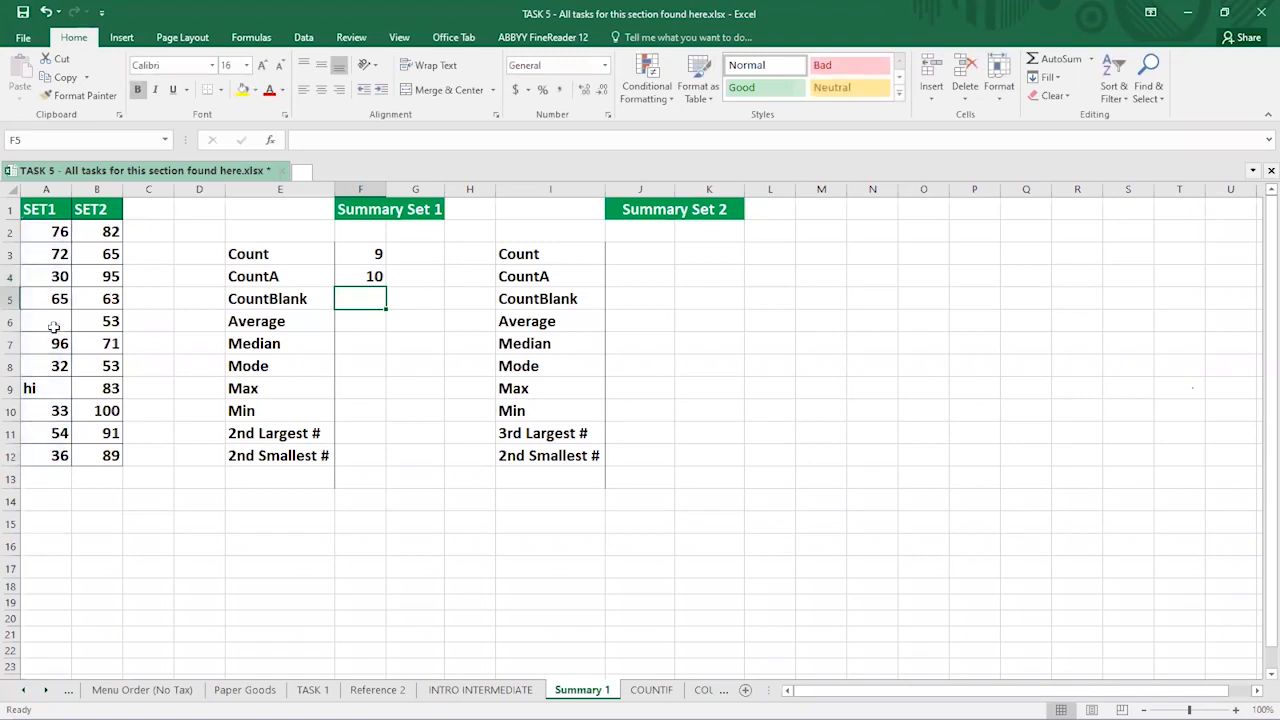
{"action": "left_click", "coordinate": [361, 254]}
{"action": "left_click", "coordinate": [372, 277]}
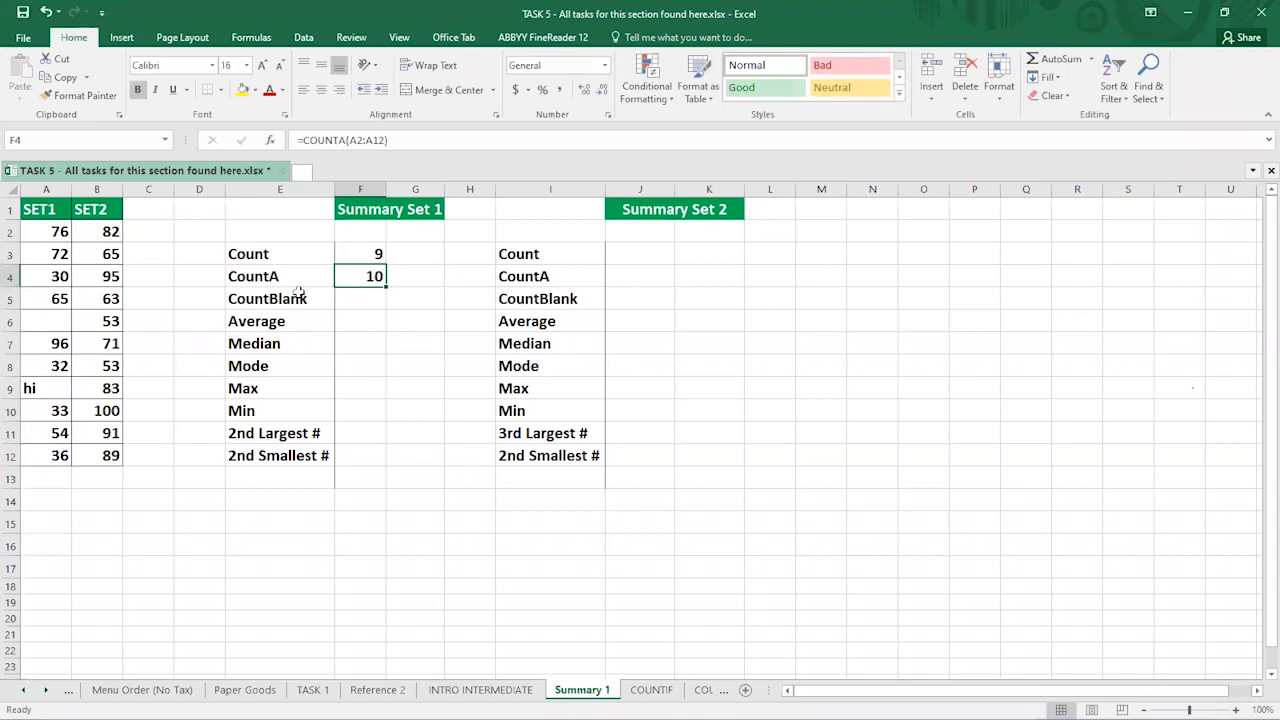
{"action": "left_click", "coordinate": [45, 234]}
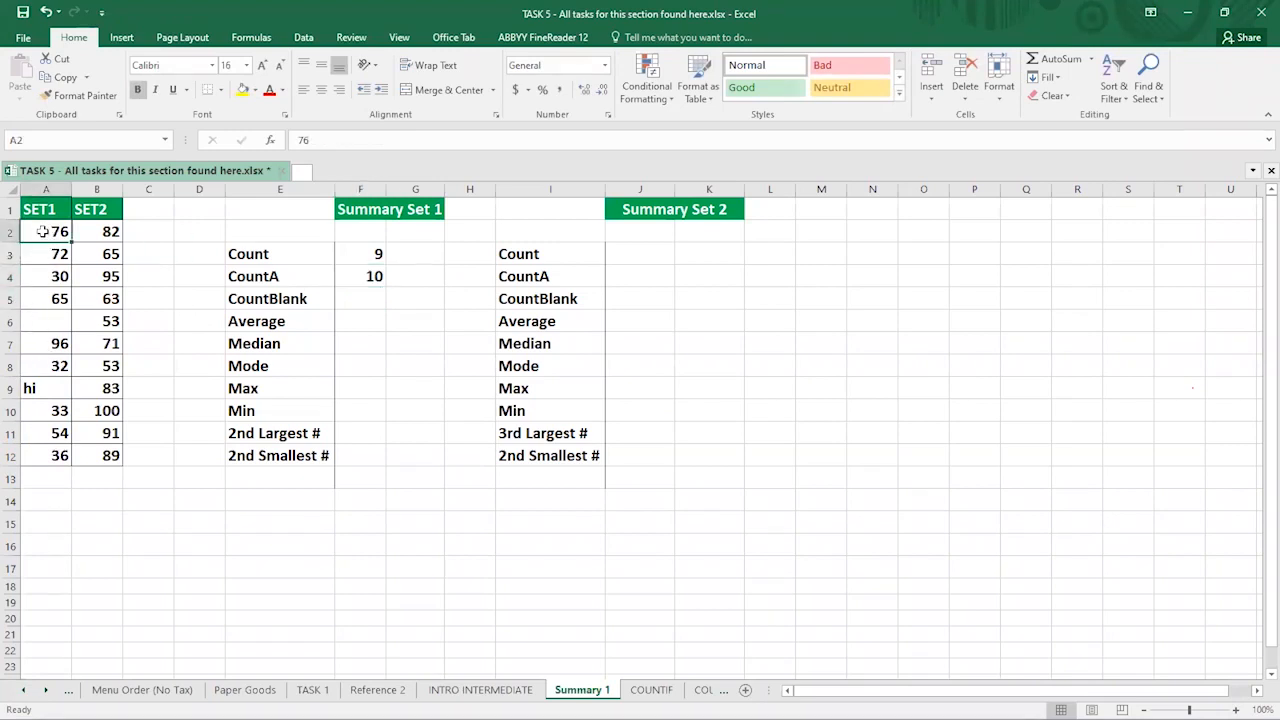
{"action": "left_click_drag", "start_coordinate": [45, 240], "coordinate": [40, 365]}
{"action": "left_click", "coordinate": [40, 388]}
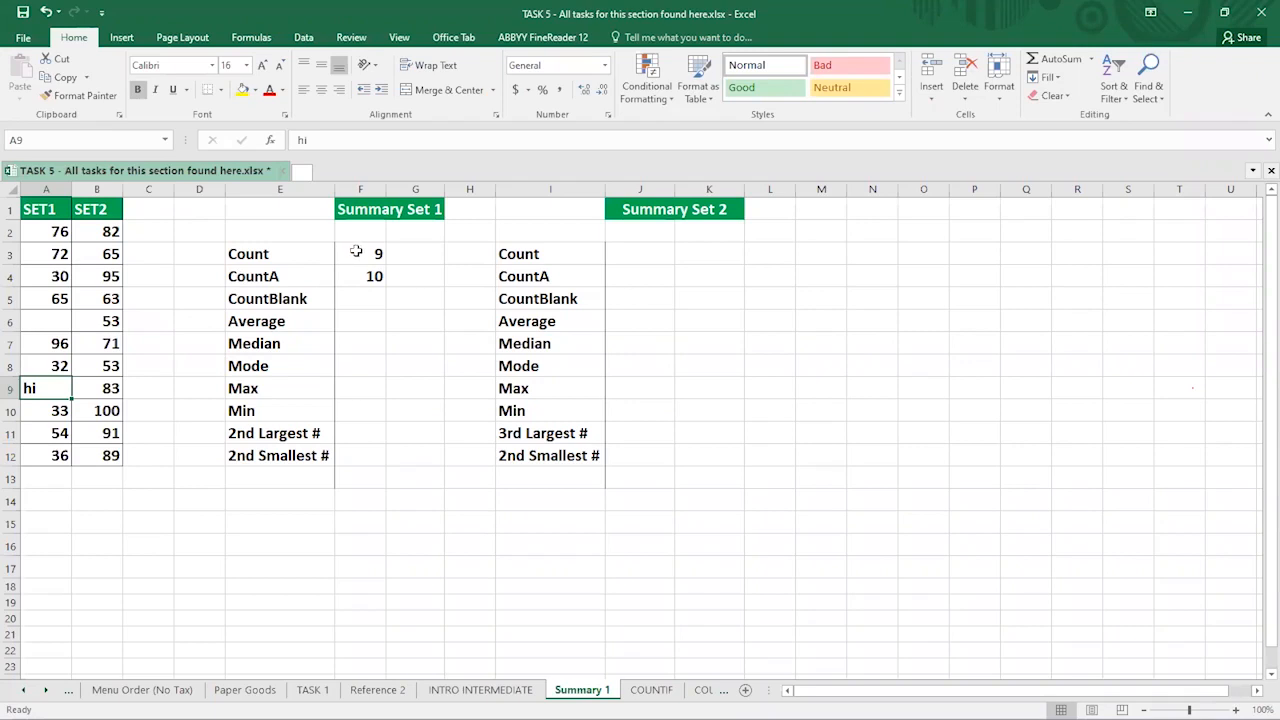
{"action": "left_click", "coordinate": [58, 318]}
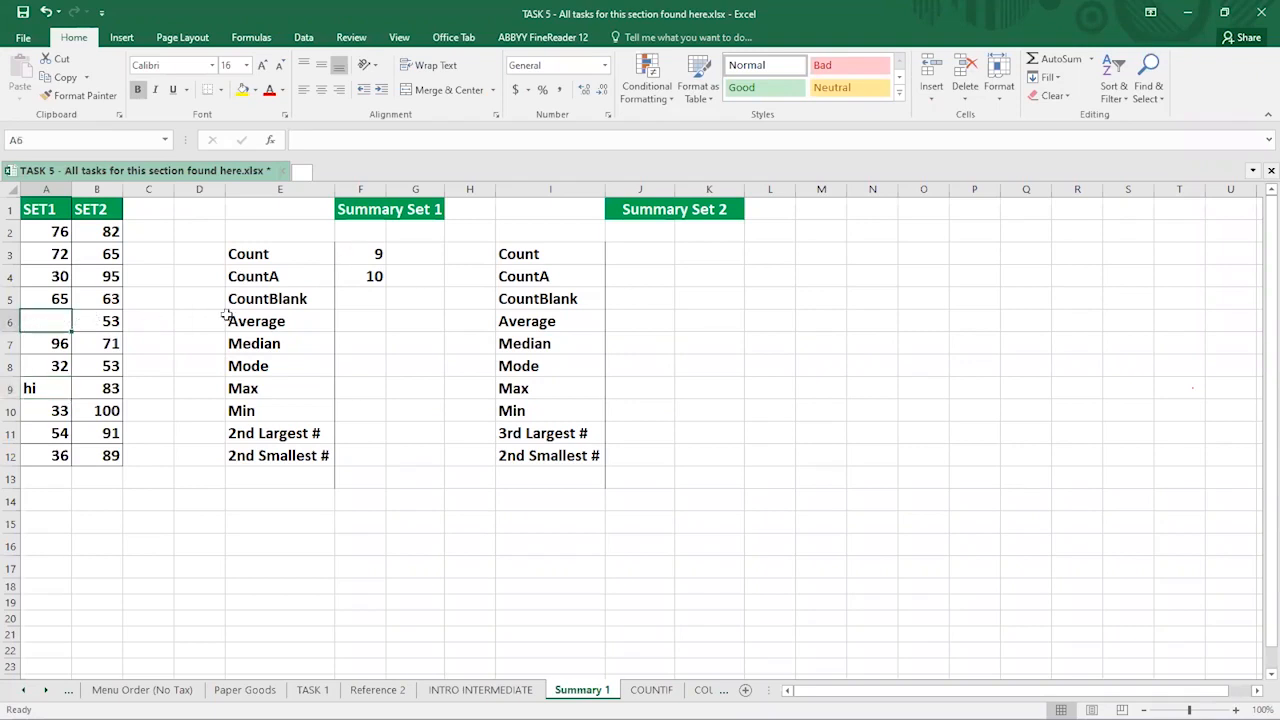
{"action": "left_click", "coordinate": [359, 300]}
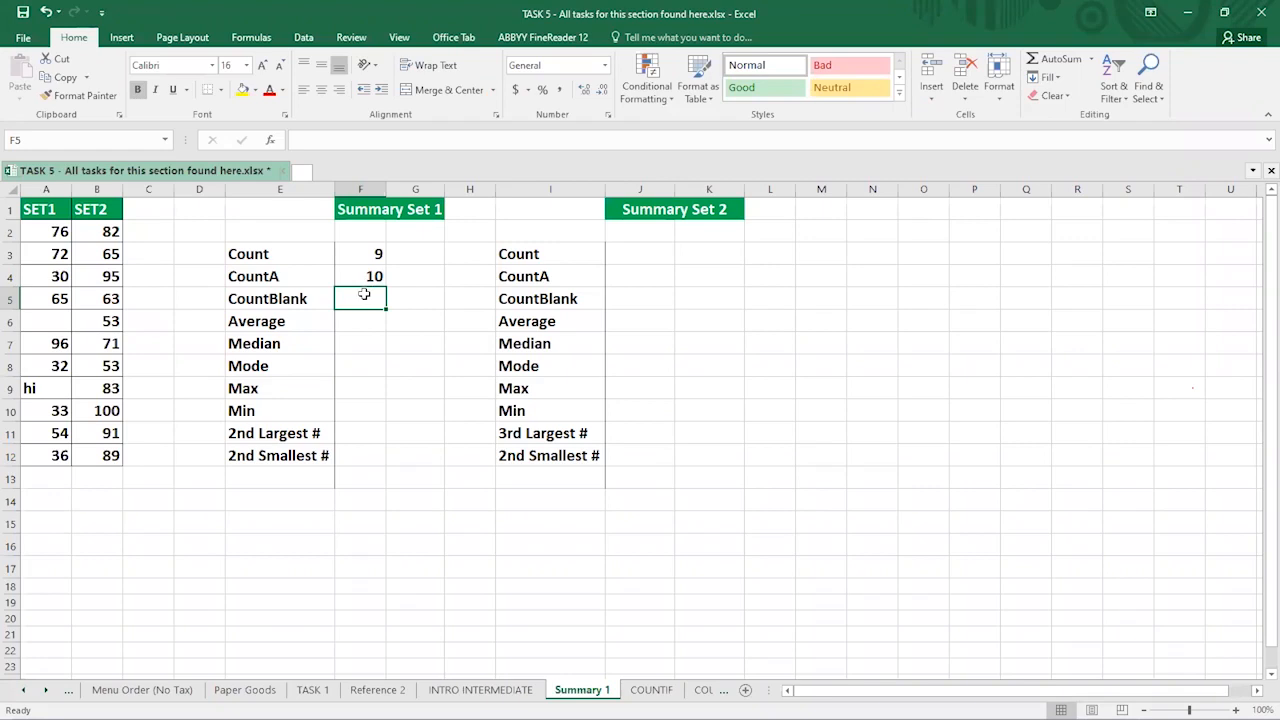
- Enter =COUNTBLANK(A2:A12) in F5 beside CountBlank, returning 1
{"action": "type", "text": "="}
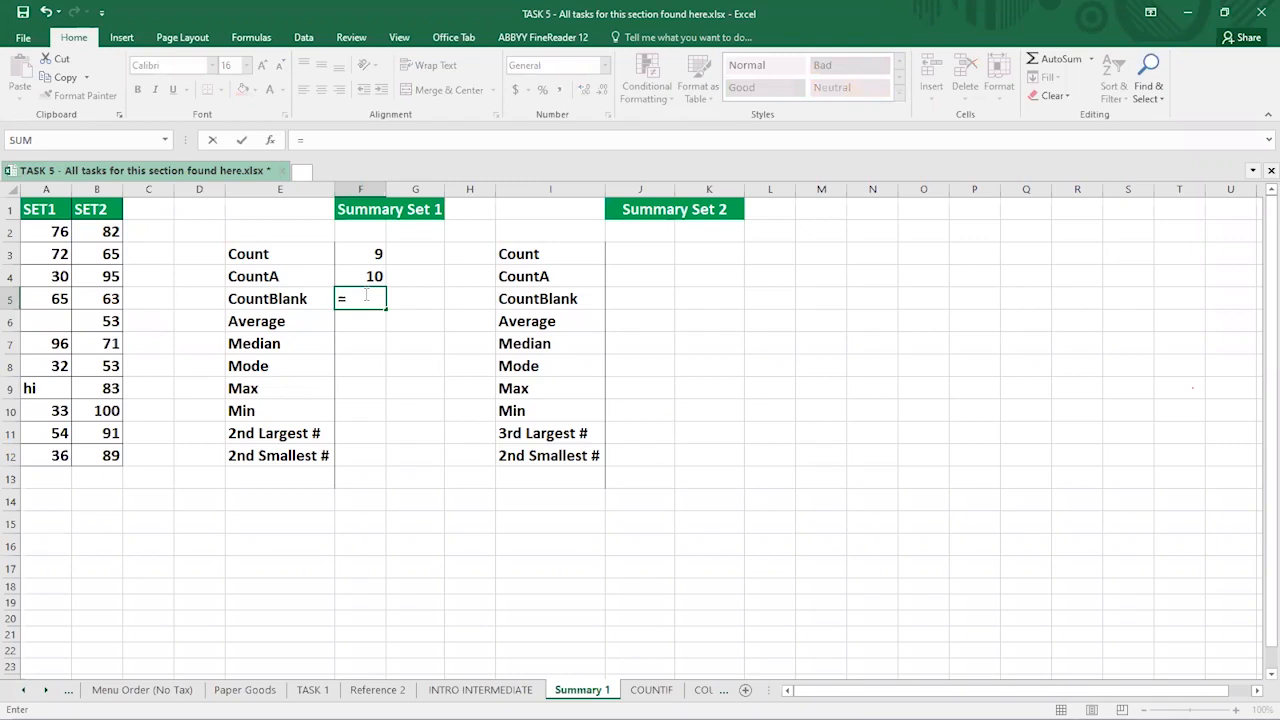
{"action": "type", "text": "COUNT"}
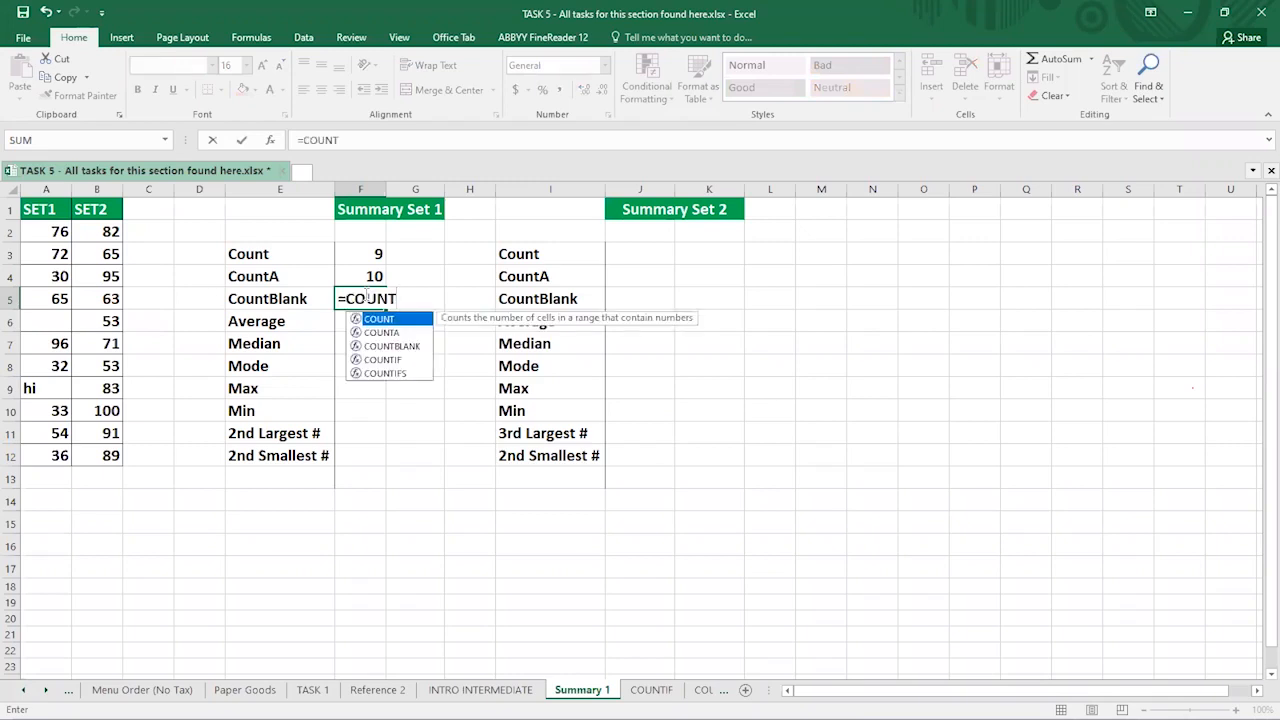
{"action": "double_click", "coordinate": [393, 345]}
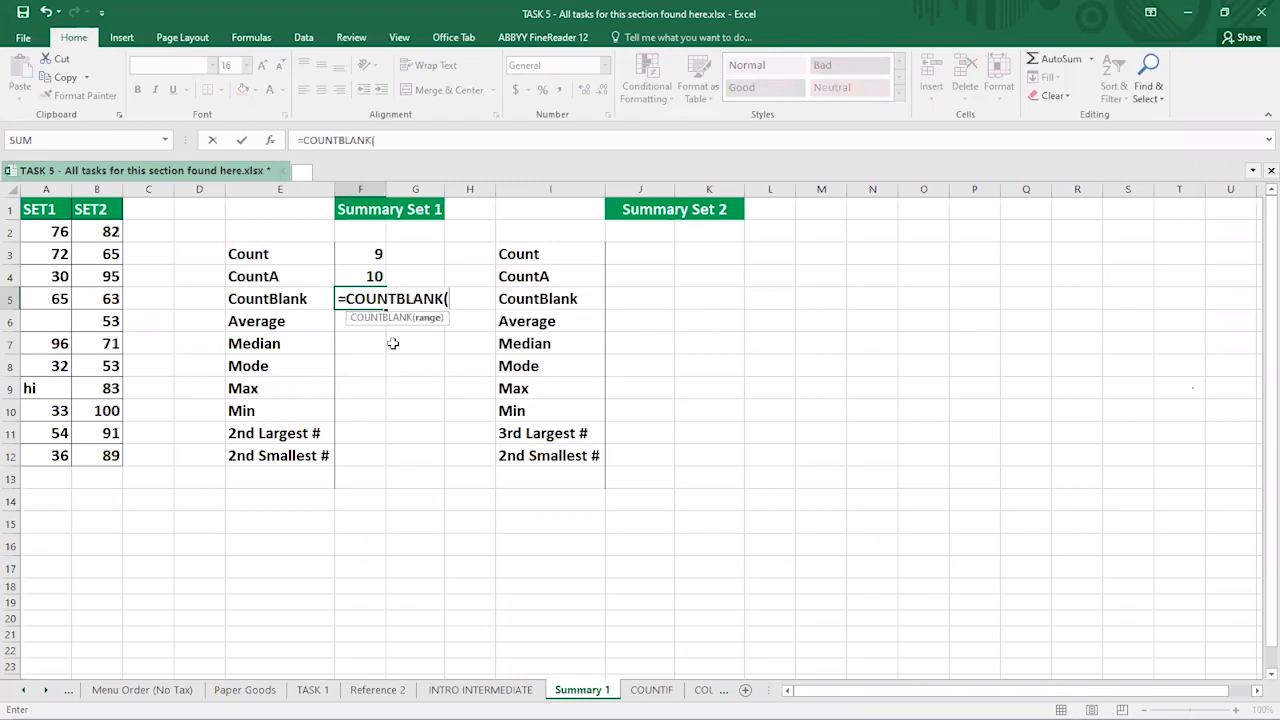
{"action": "left_click", "coordinate": [50, 228]}
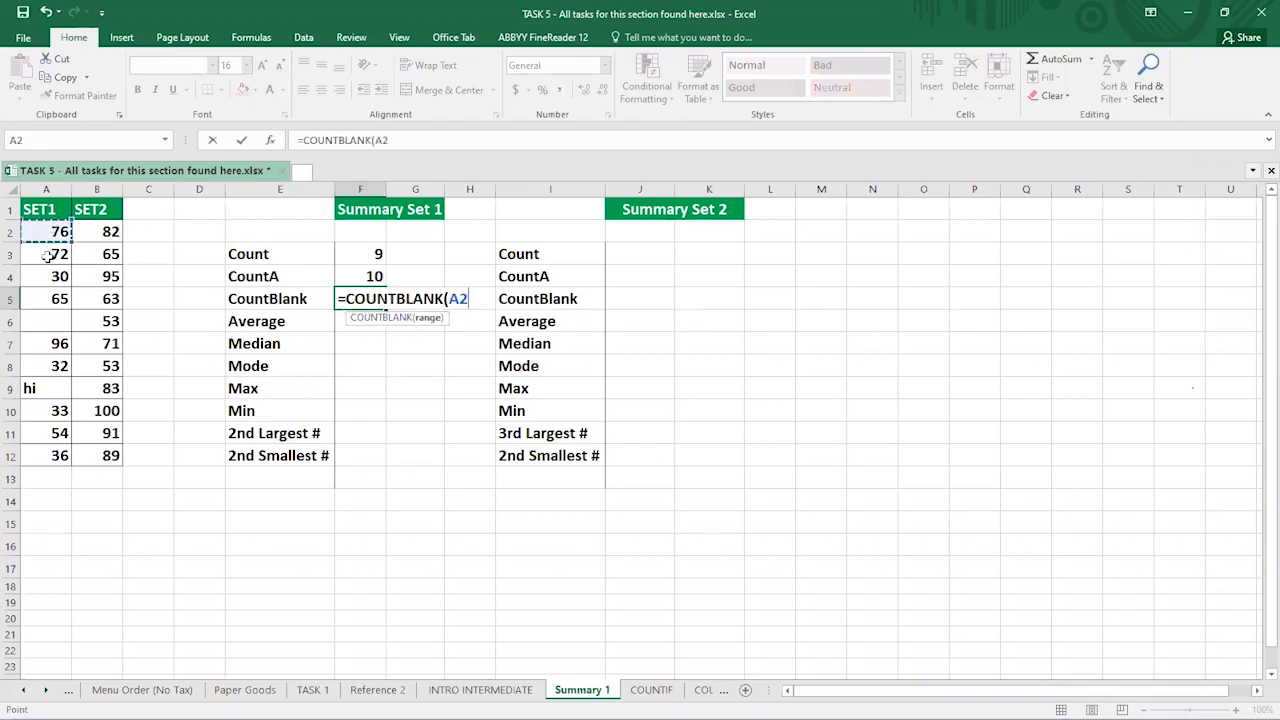
{"action": "left_click", "coordinate": [45, 455], "text": "shift"}
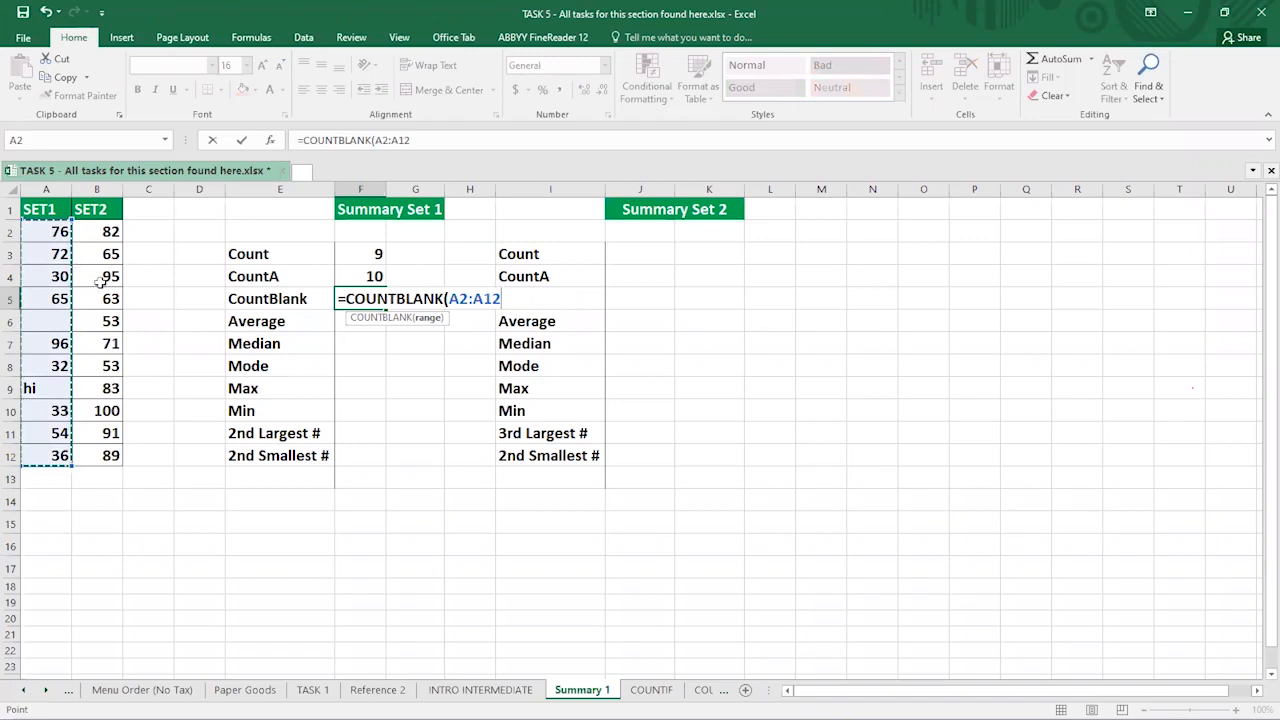
{"action": "type", "text": ")"}
{"action": "key", "text": "Return"}
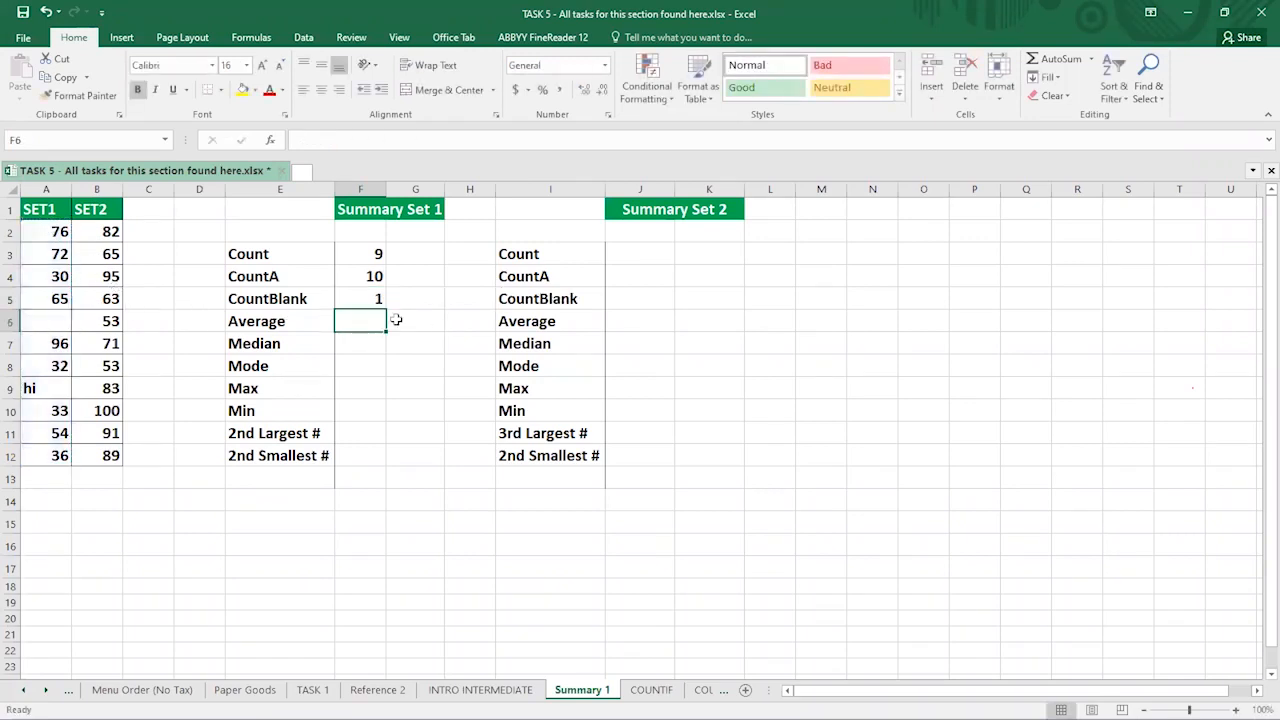
{"action": "left_click", "coordinate": [357, 297]}
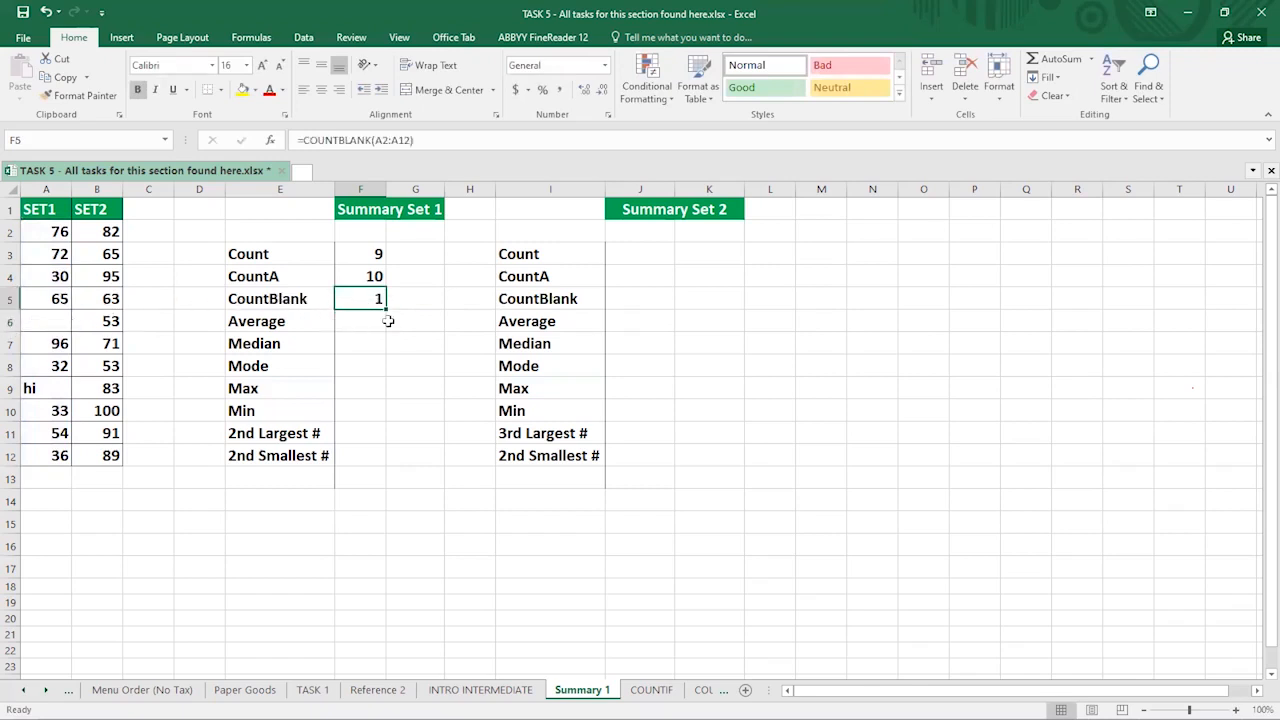
{"action": "left_click", "coordinate": [46, 320]}
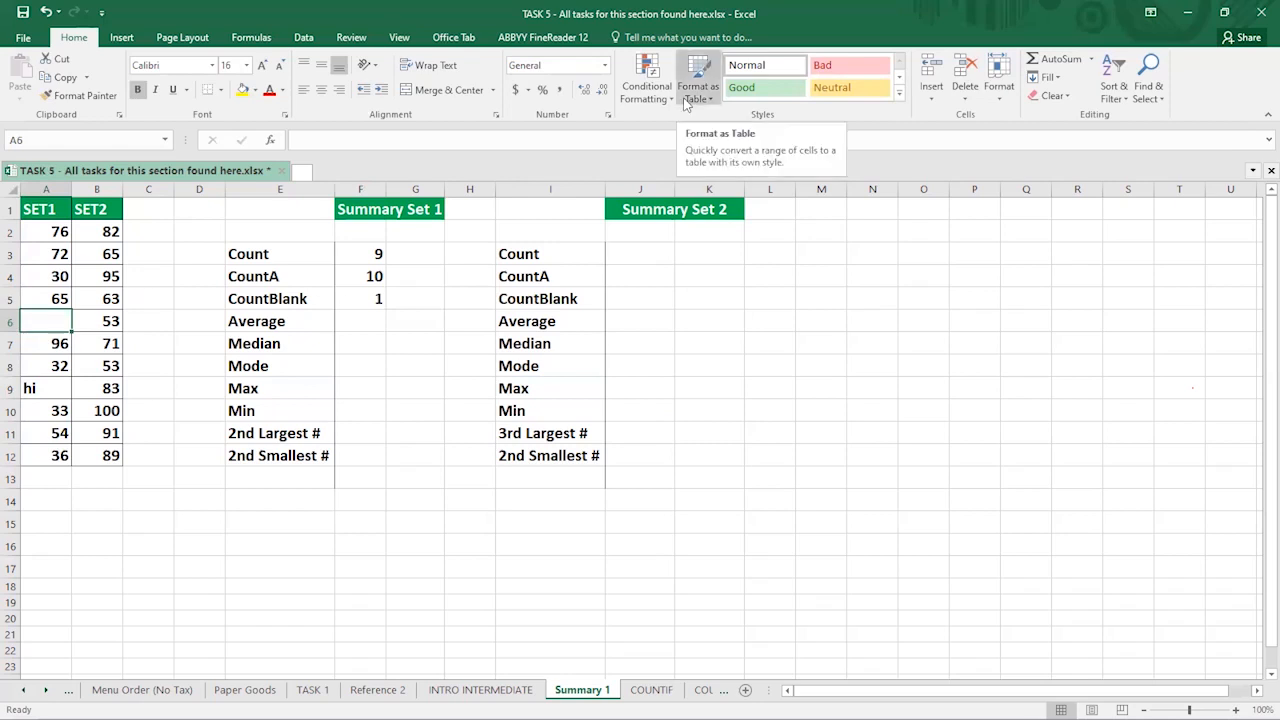
{"action": "double_click", "coordinate": [37, 316]}
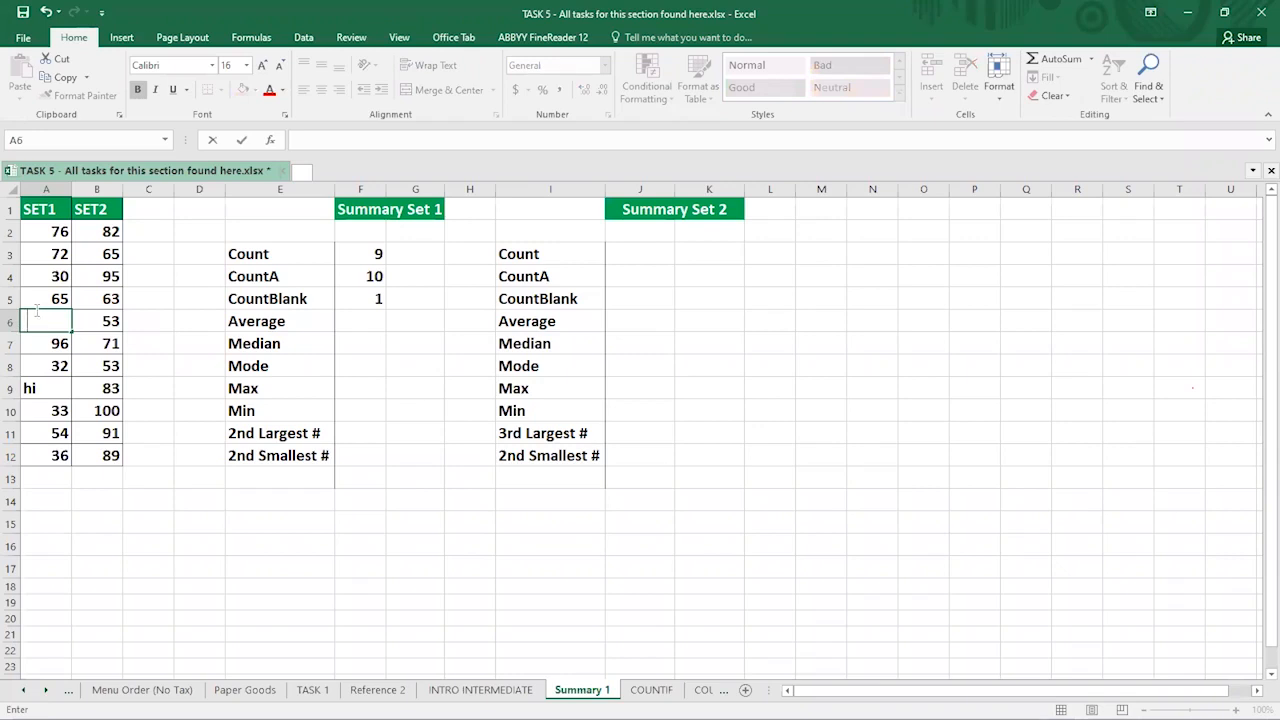
{"action": "key", "text": "Return"}
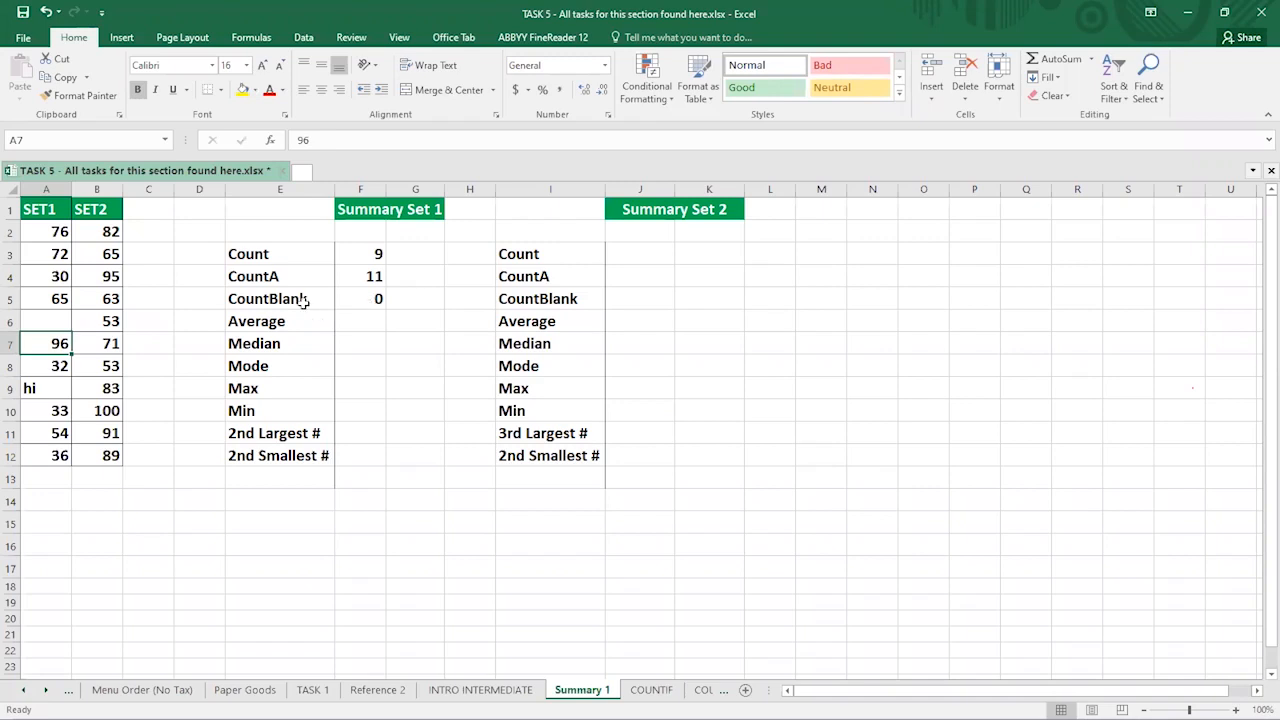
{"action": "left_click", "coordinate": [54, 319]}
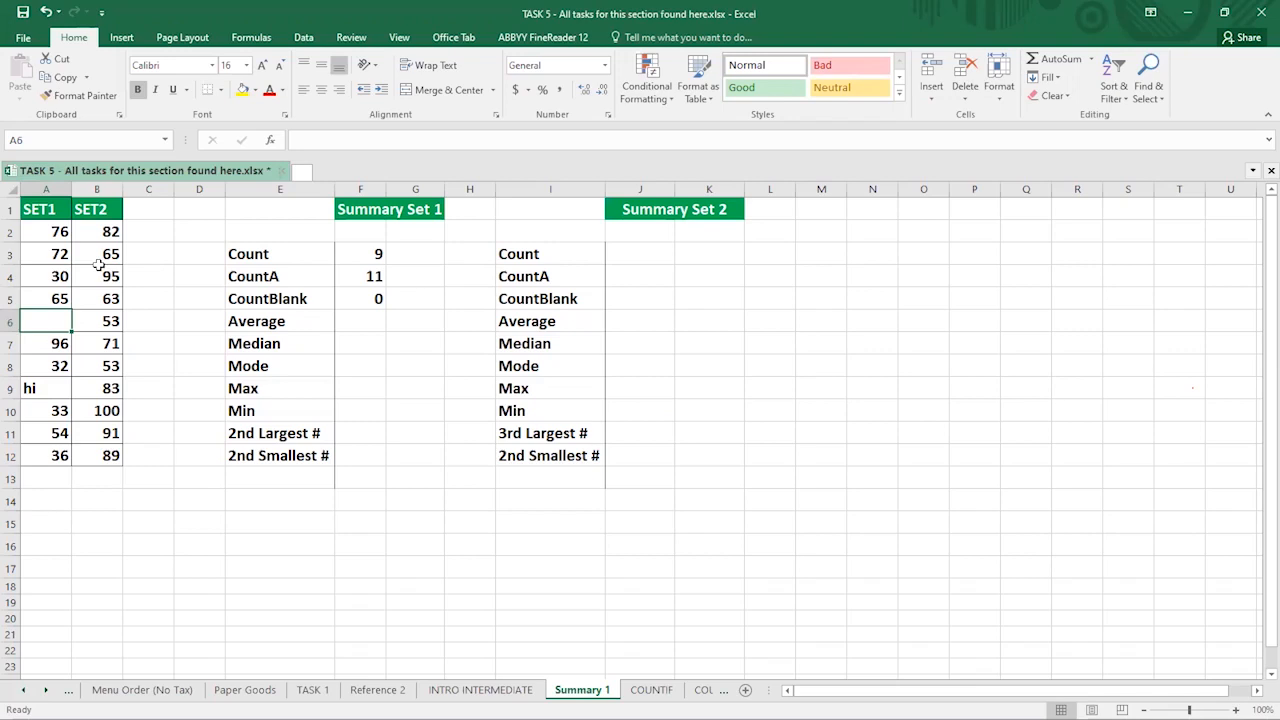
{"action": "key", "text": "Delete"}
{"action": "left_click", "coordinate": [351, 320]}
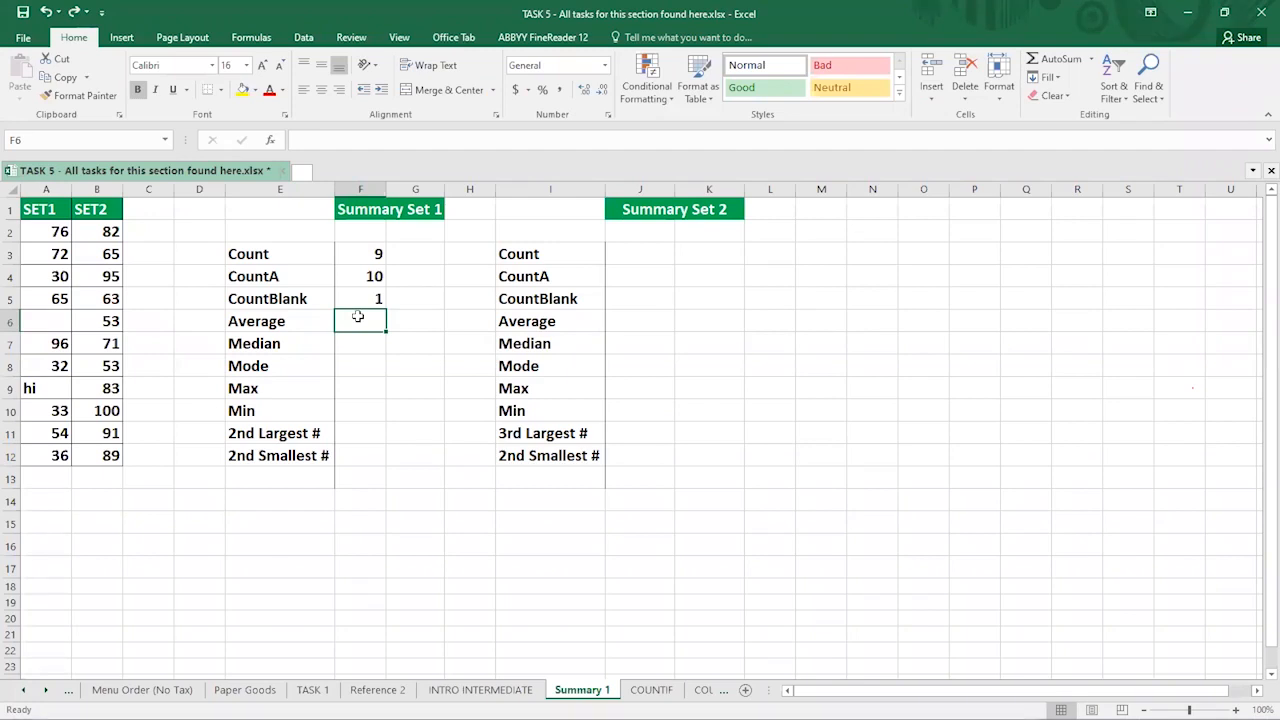
- Enter =AVERAGE(A2:A12) in F6 beside the Average label, giving 54.89
{"action": "type", "text": "AV"}
{"action": "key", "text": "BackSpace"}
{"action": "key", "text": "BackSpace"}
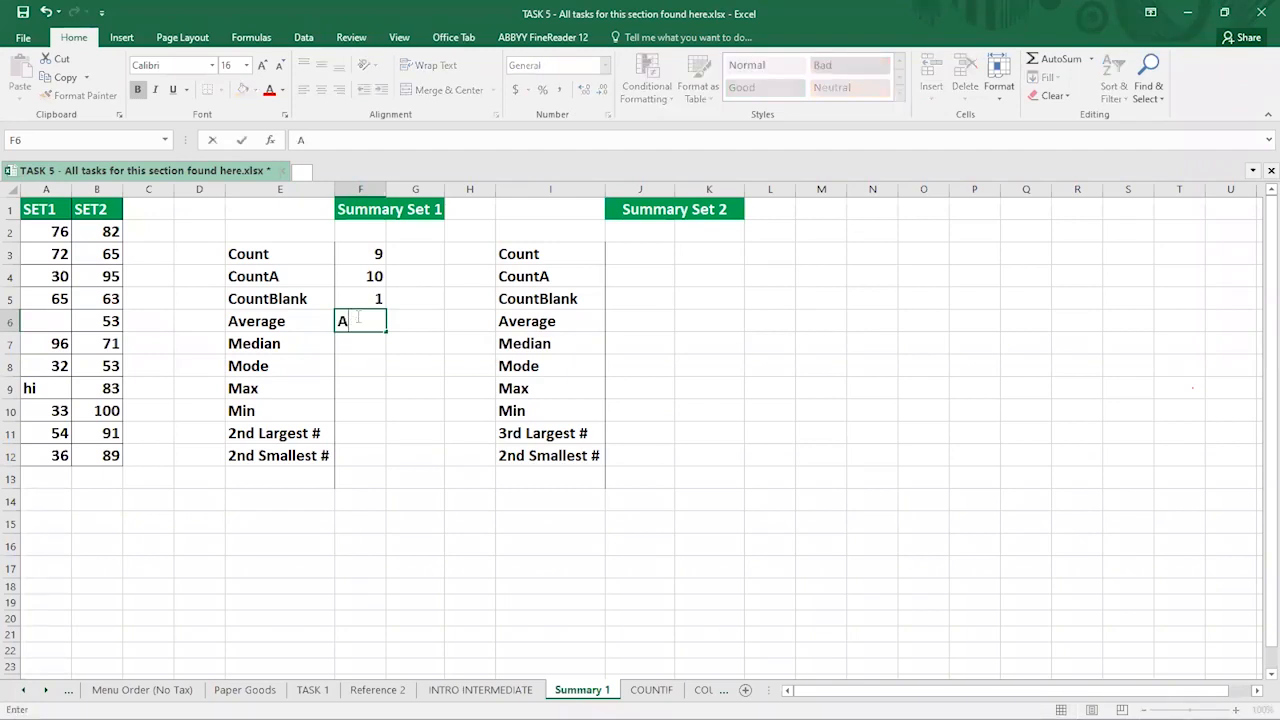
{"action": "type", "text": "="}
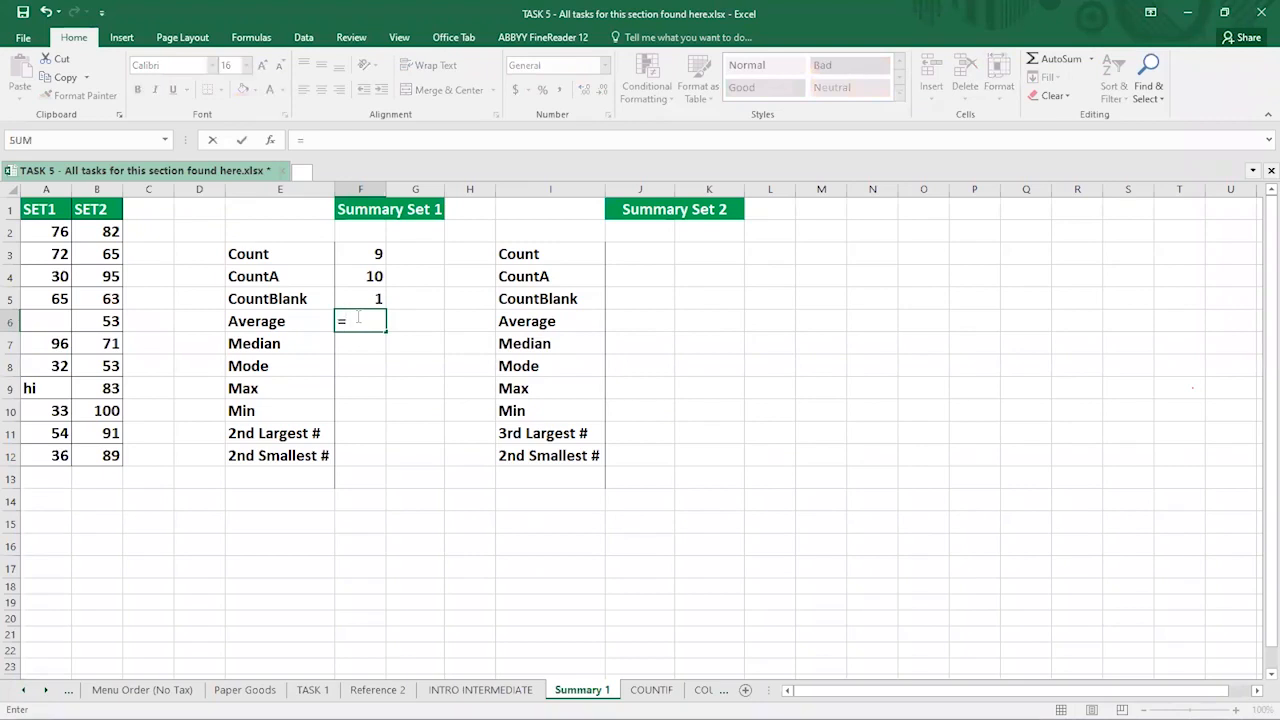
{"action": "type", "text": "AVE"}
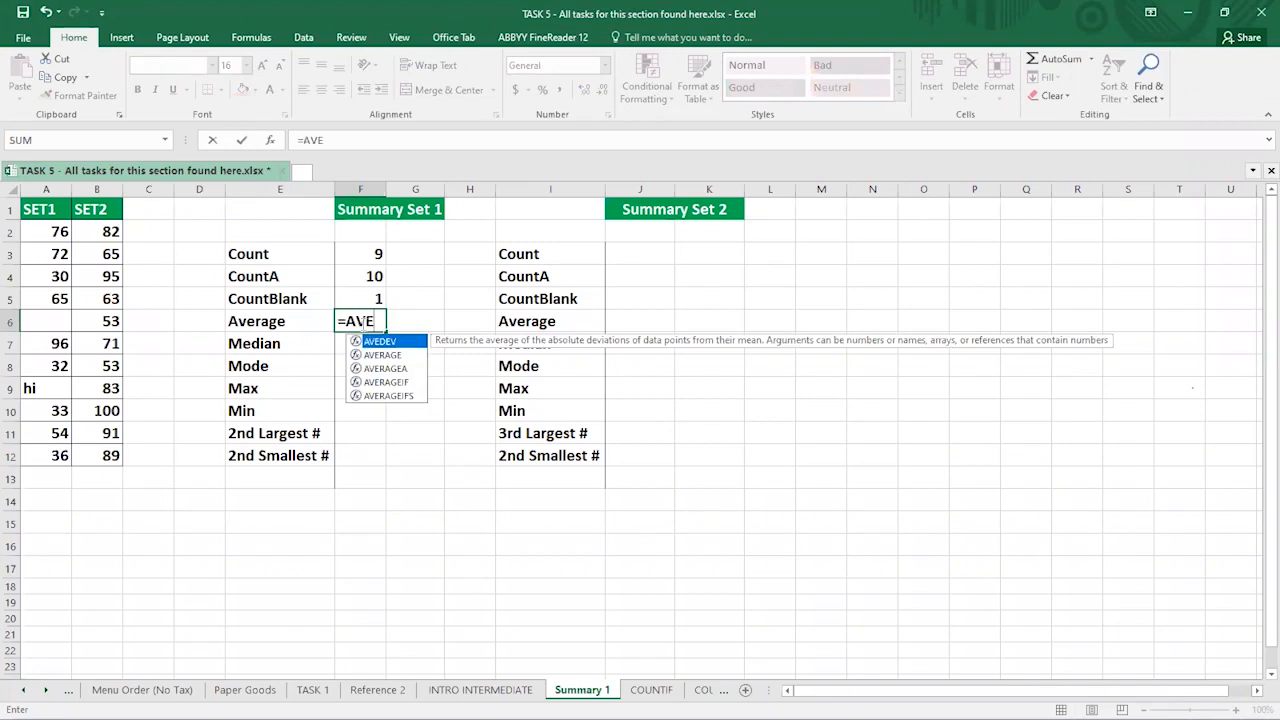
{"action": "left_click", "coordinate": [388, 356]}
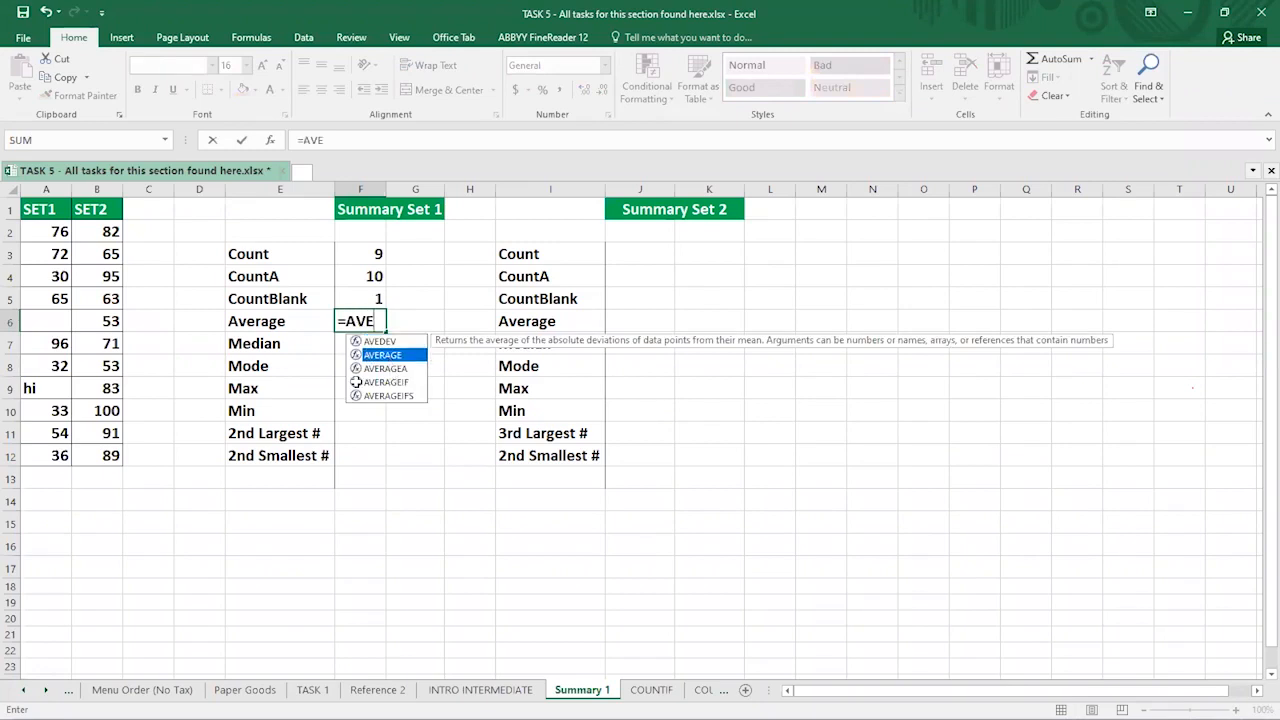
{"action": "key", "text": "Tab"}
{"action": "left_click", "coordinate": [40, 226]}
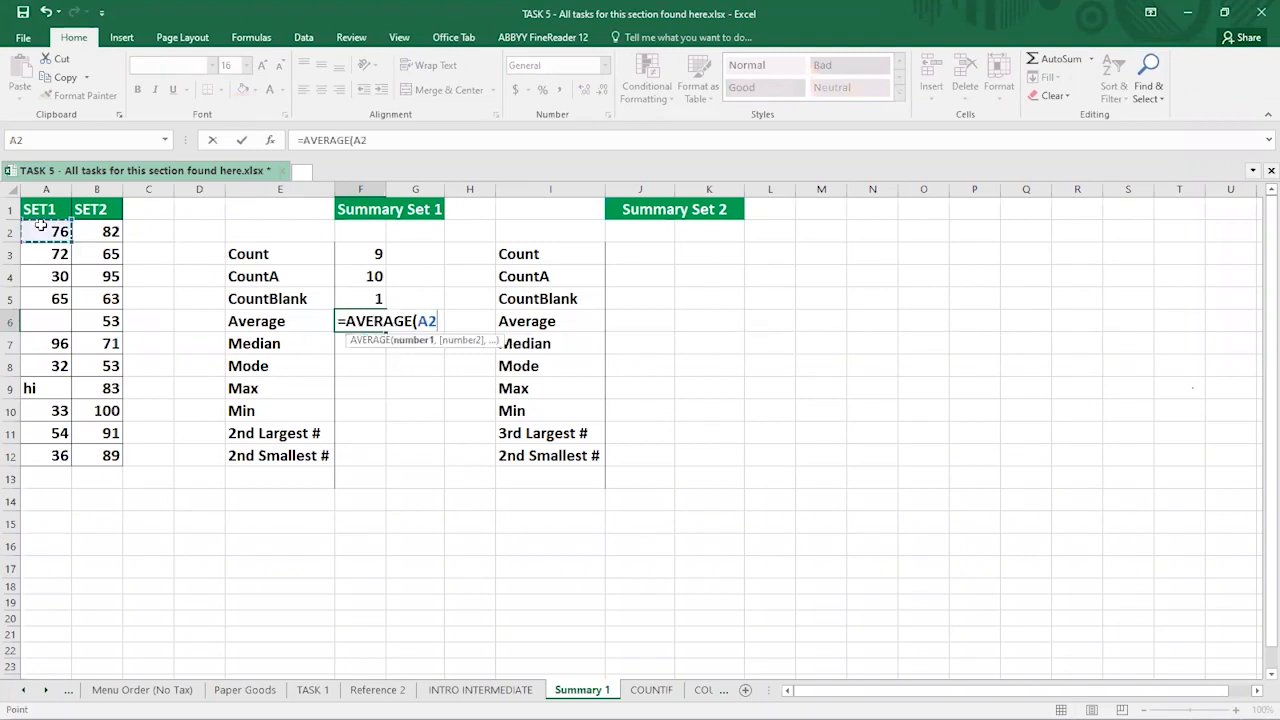
{"action": "left_click", "coordinate": [32, 455], "text": "shift"}
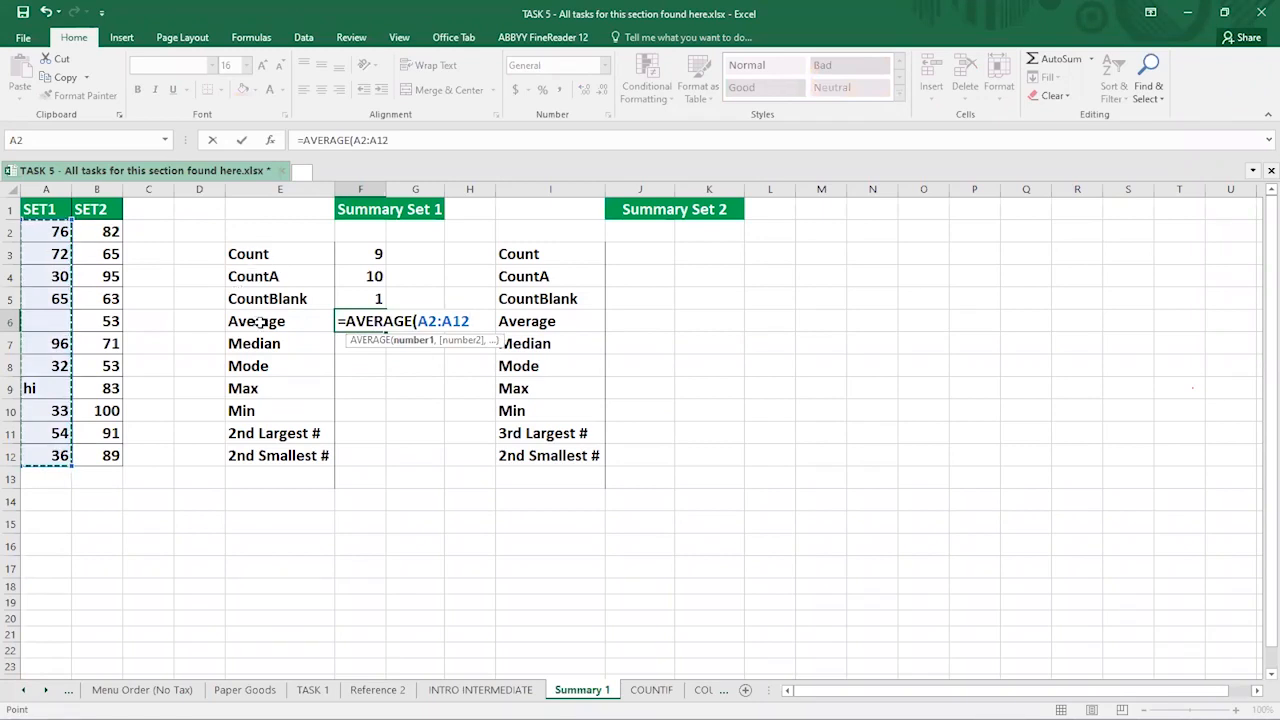
{"action": "key", "text": "Return"}
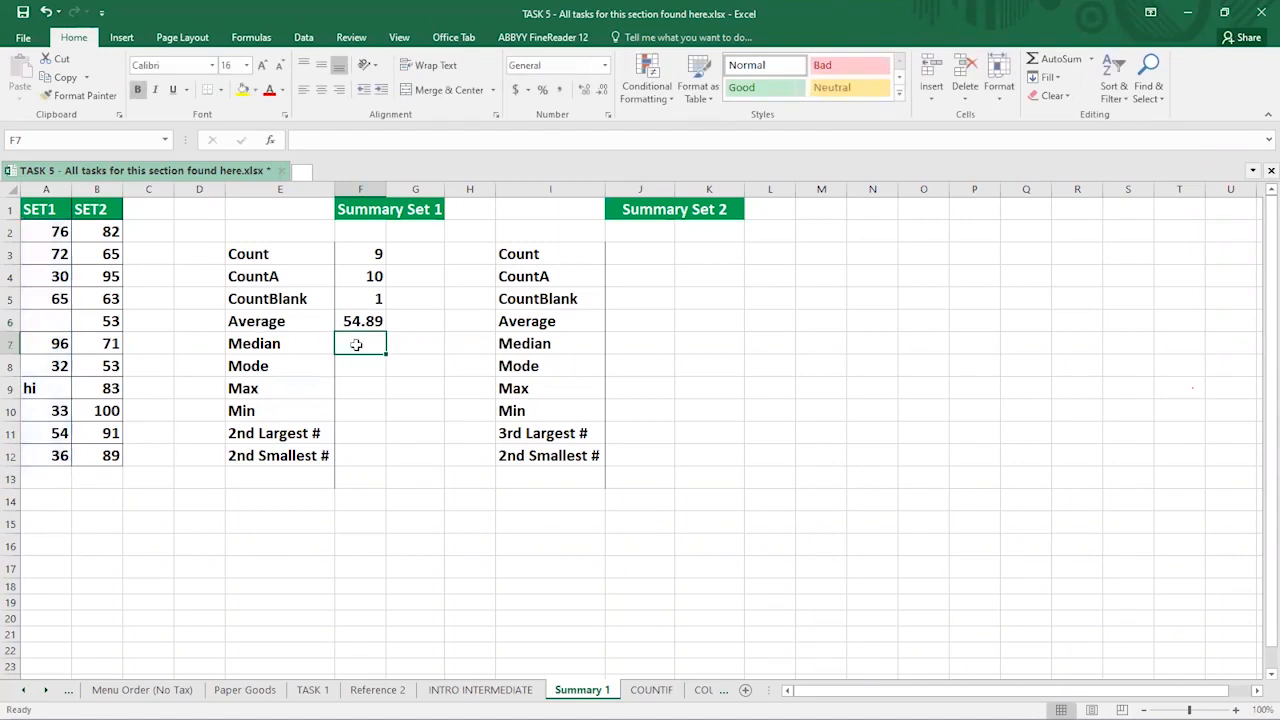
- Enter =MEDIAN(A2:A12) in F7 beside the Median label, giving 54
{"action": "type", "text": "="}
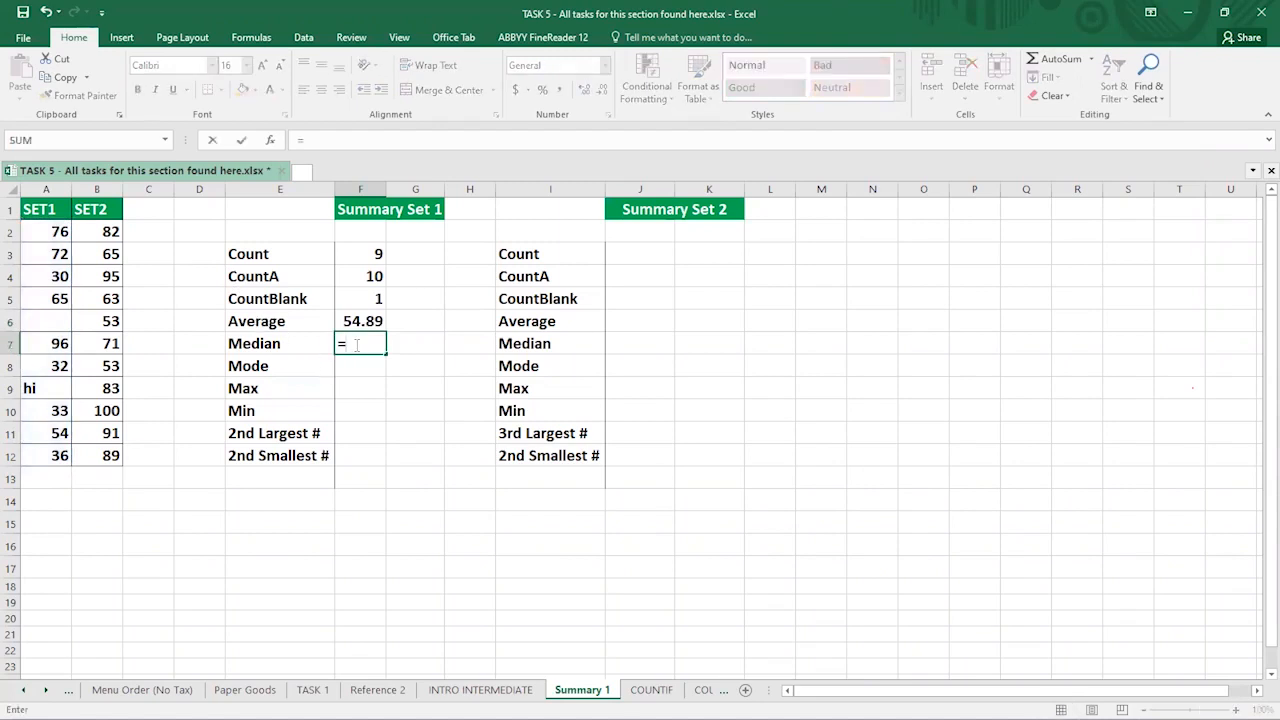
{"action": "type", "text": "MEDI"}
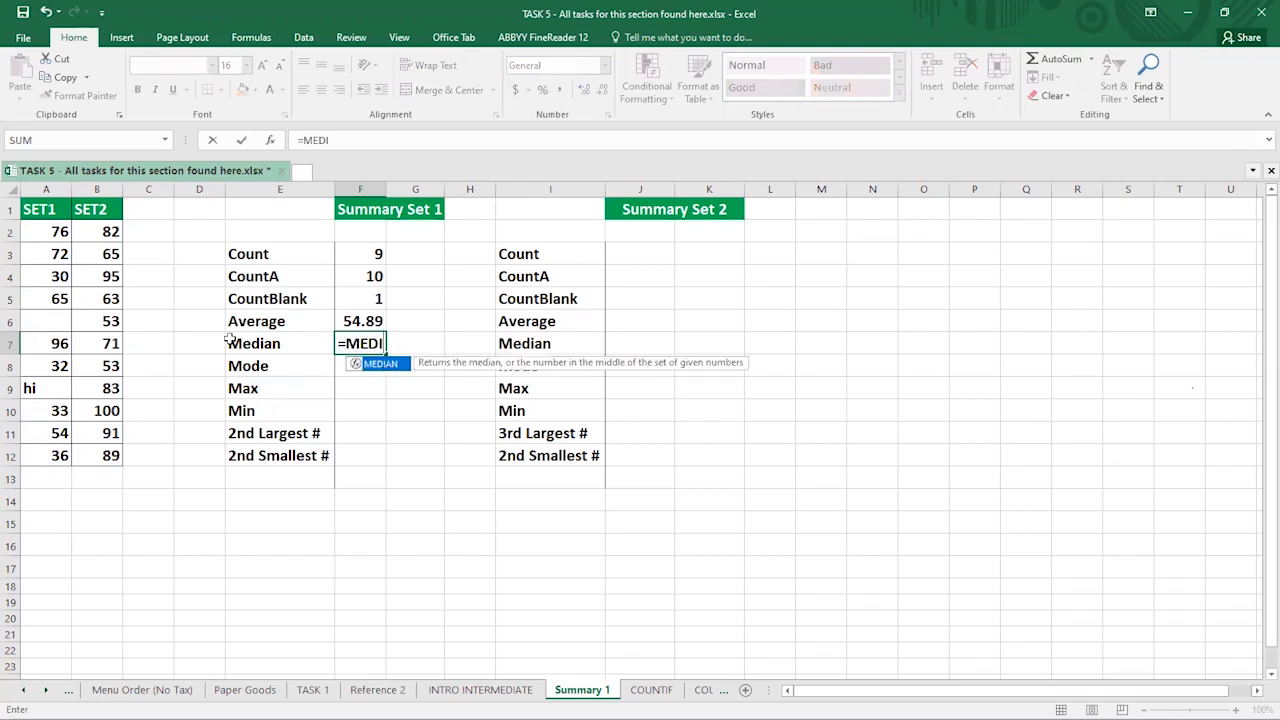
{"action": "key", "text": "Tab"}
{"action": "left_click", "coordinate": [40, 233]}
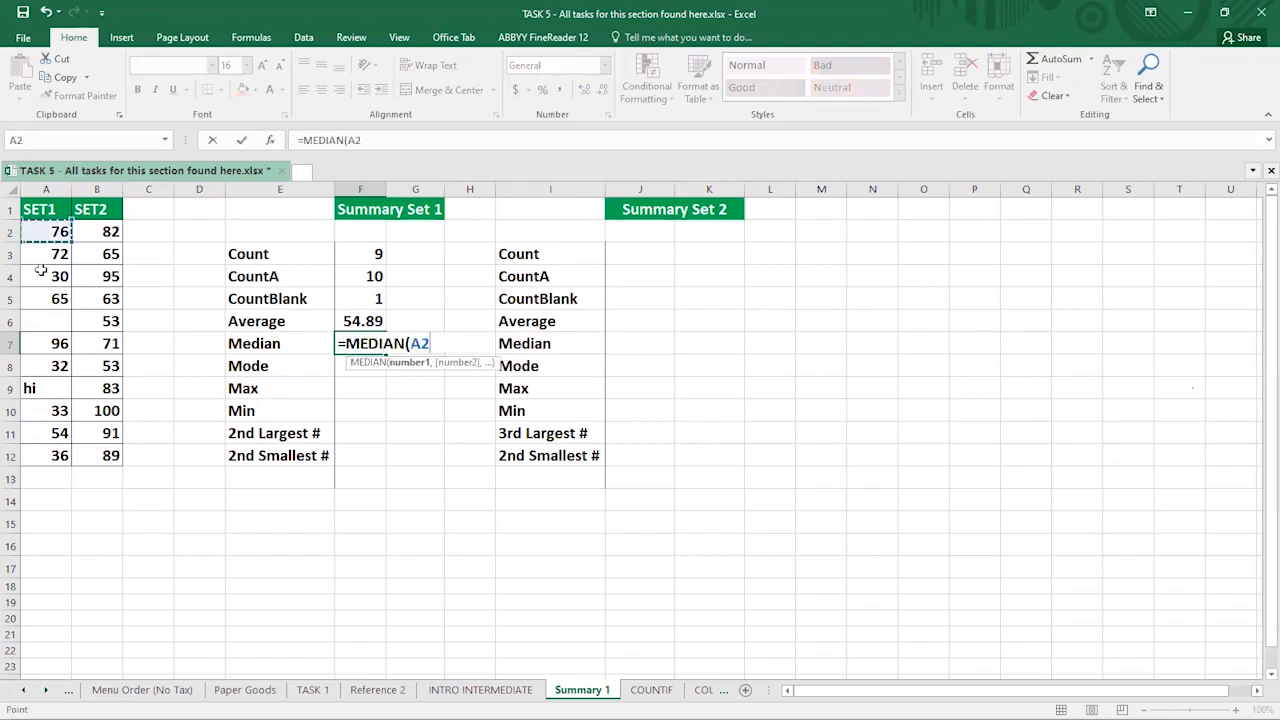
{"action": "left_click", "coordinate": [26, 458], "text": "shift"}
{"action": "type", "text": ")"}
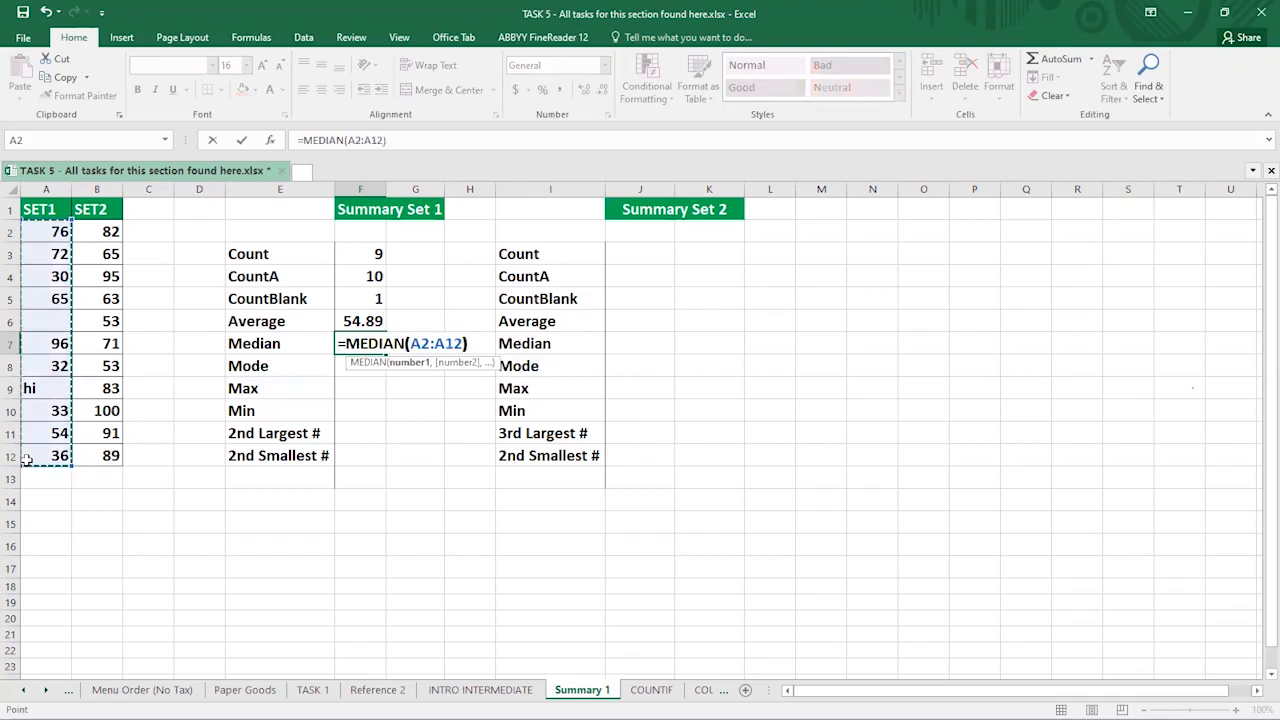
{"action": "key", "text": "Return"}
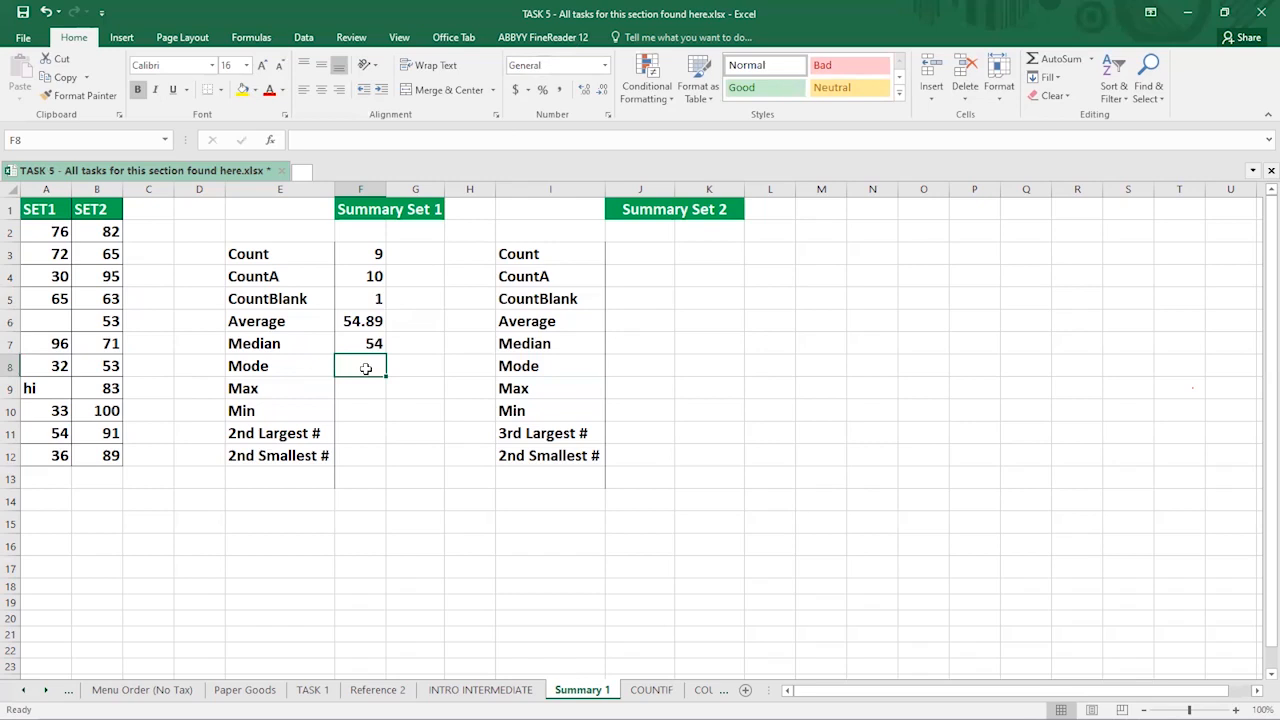
- Enter =MODE(A2:A12) in F8 beside the Mode label
{"action": "type", "text": "="}
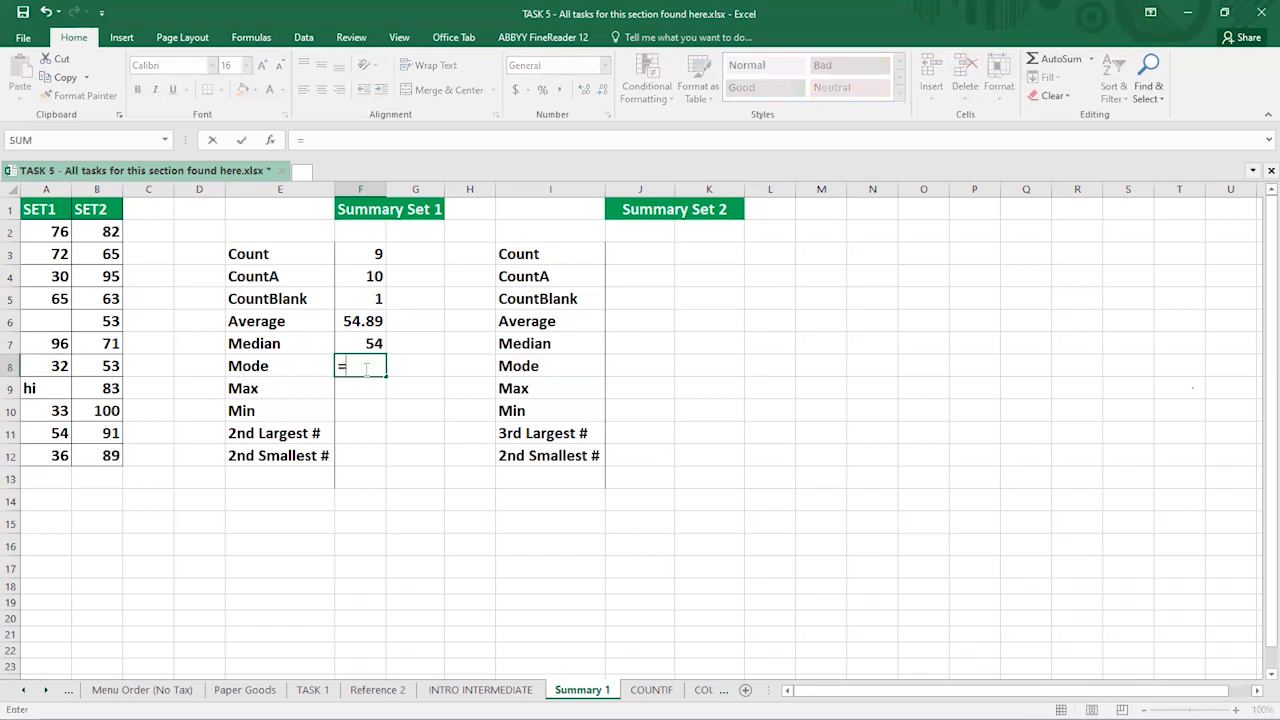
{"action": "type", "text": "MODE"}
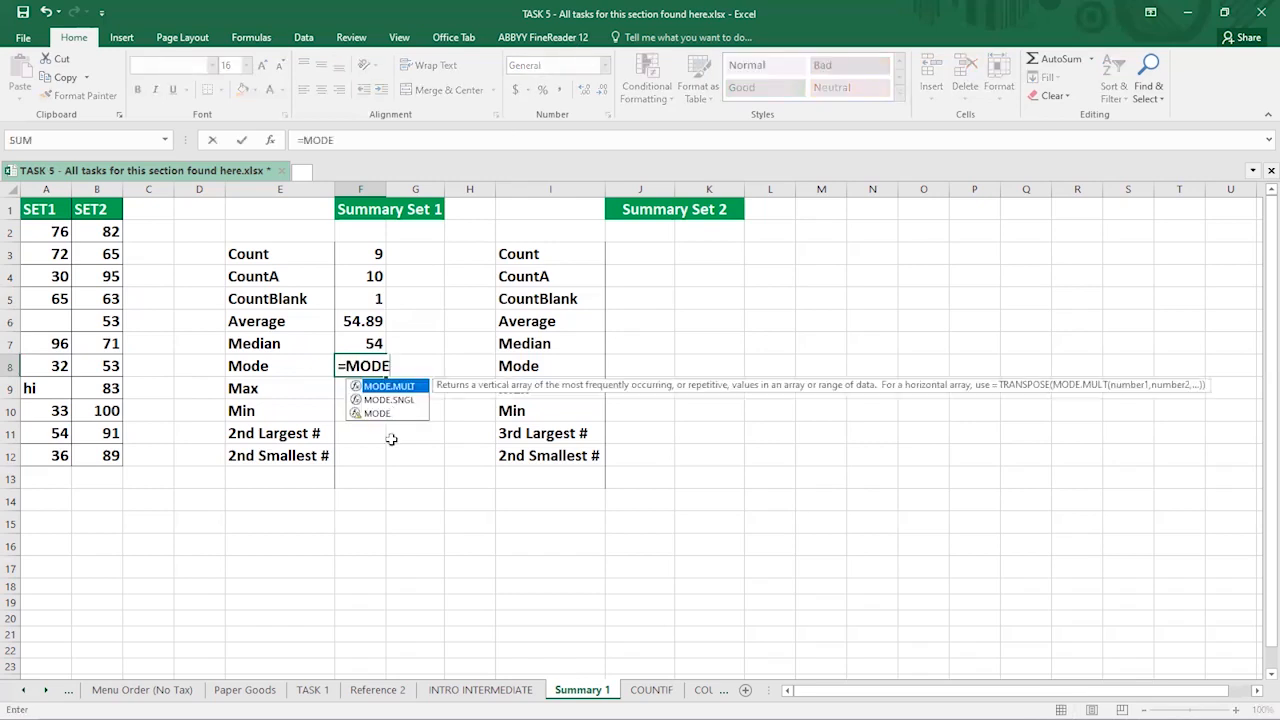
{"action": "left_click", "coordinate": [378, 412]}
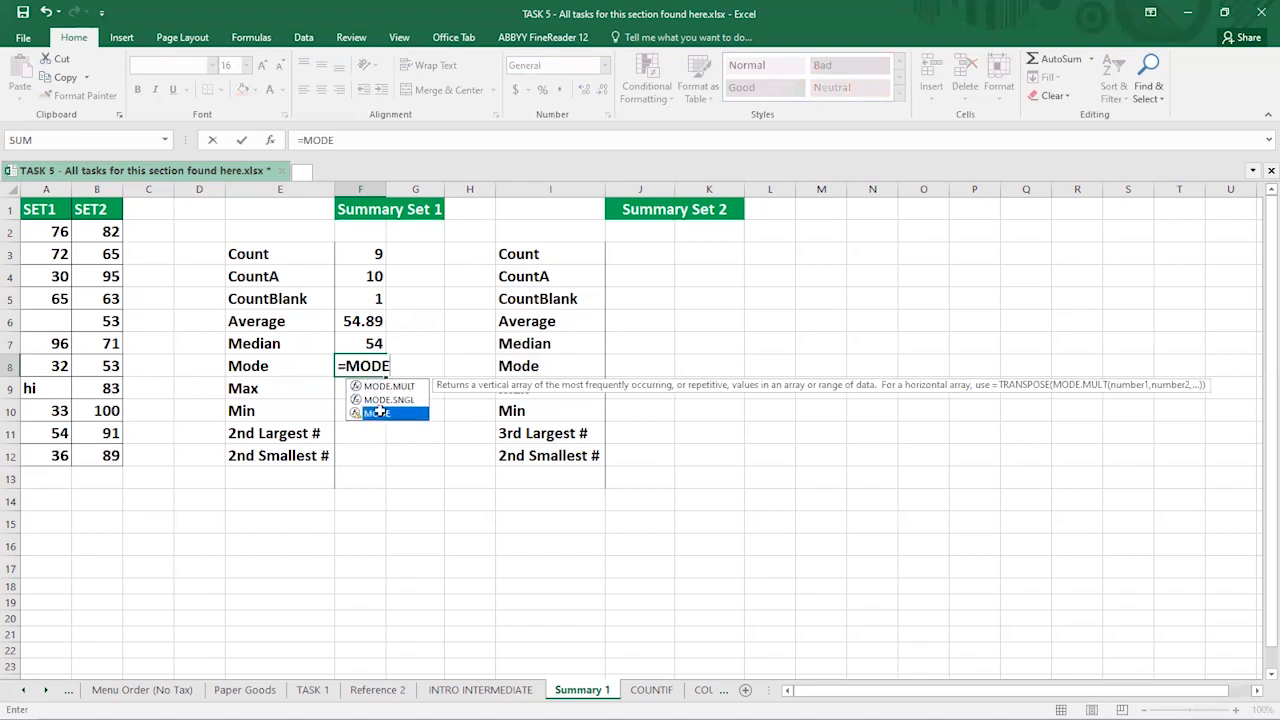
{"action": "double_click", "coordinate": [378, 412]}
{"action": "left_click", "coordinate": [40, 232]}
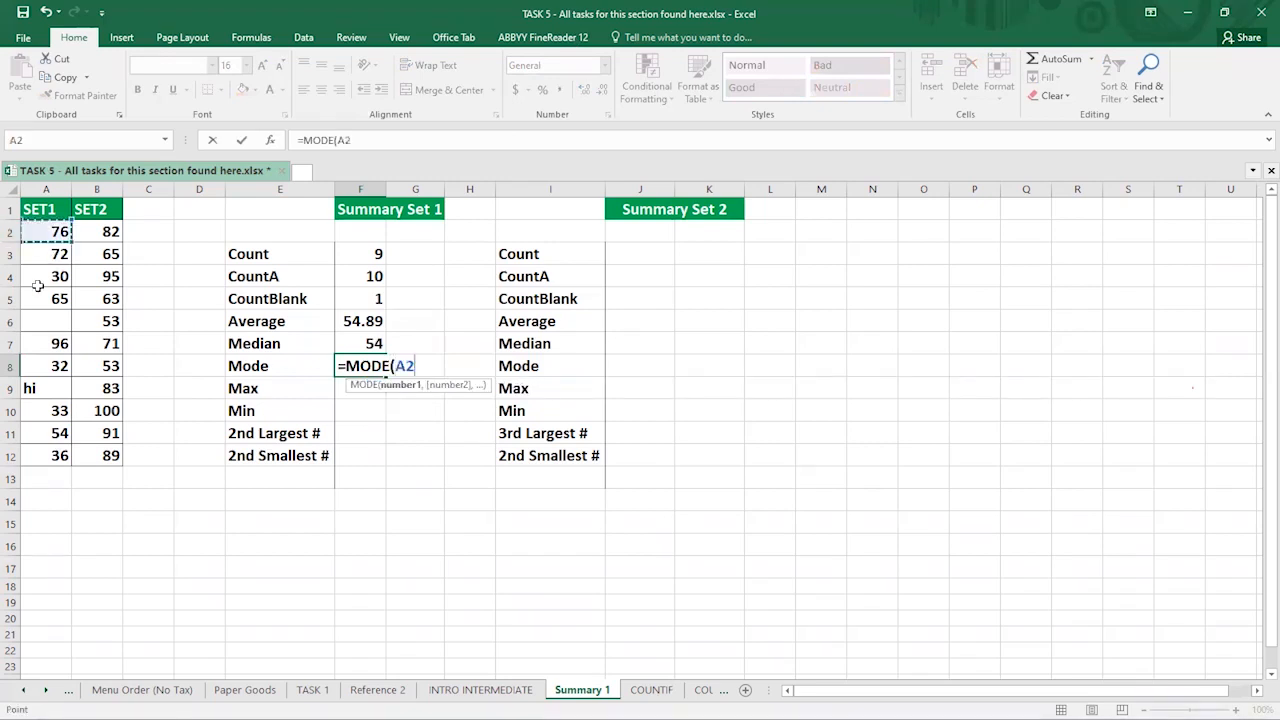
{"action": "left_click", "coordinate": [52, 460], "text": "shift"}
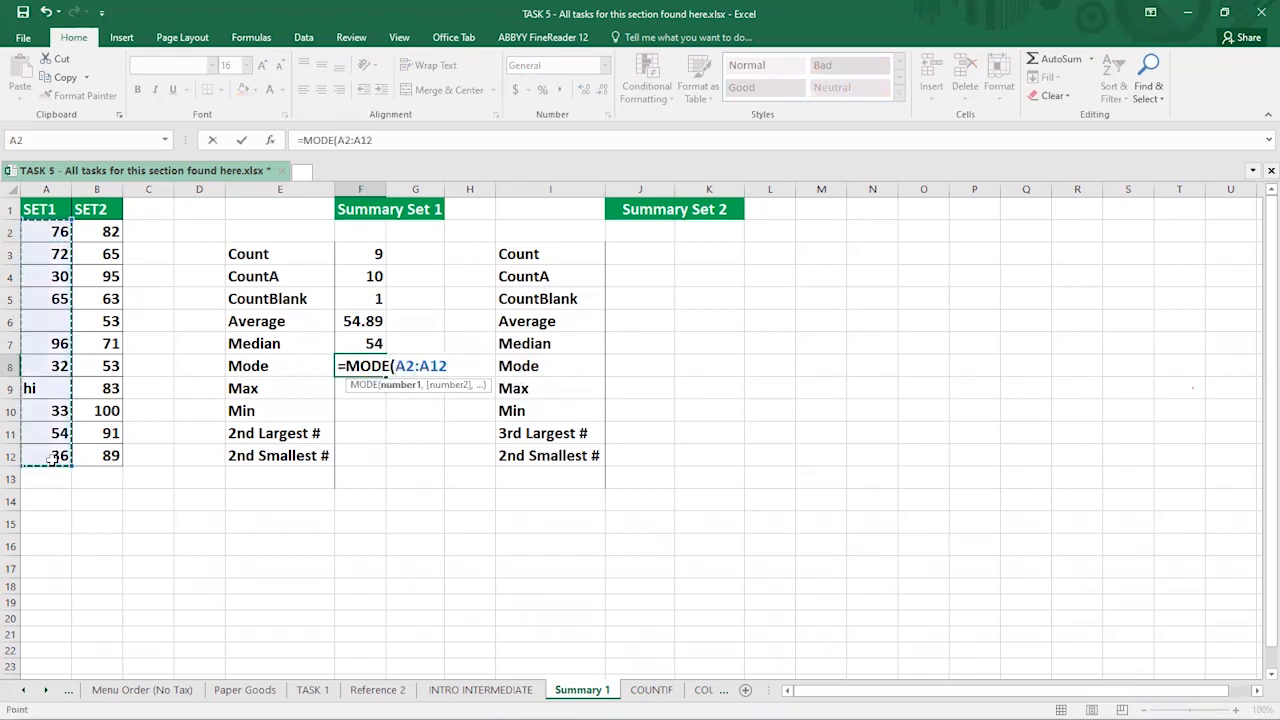
{"action": "key", "text": "Return"}
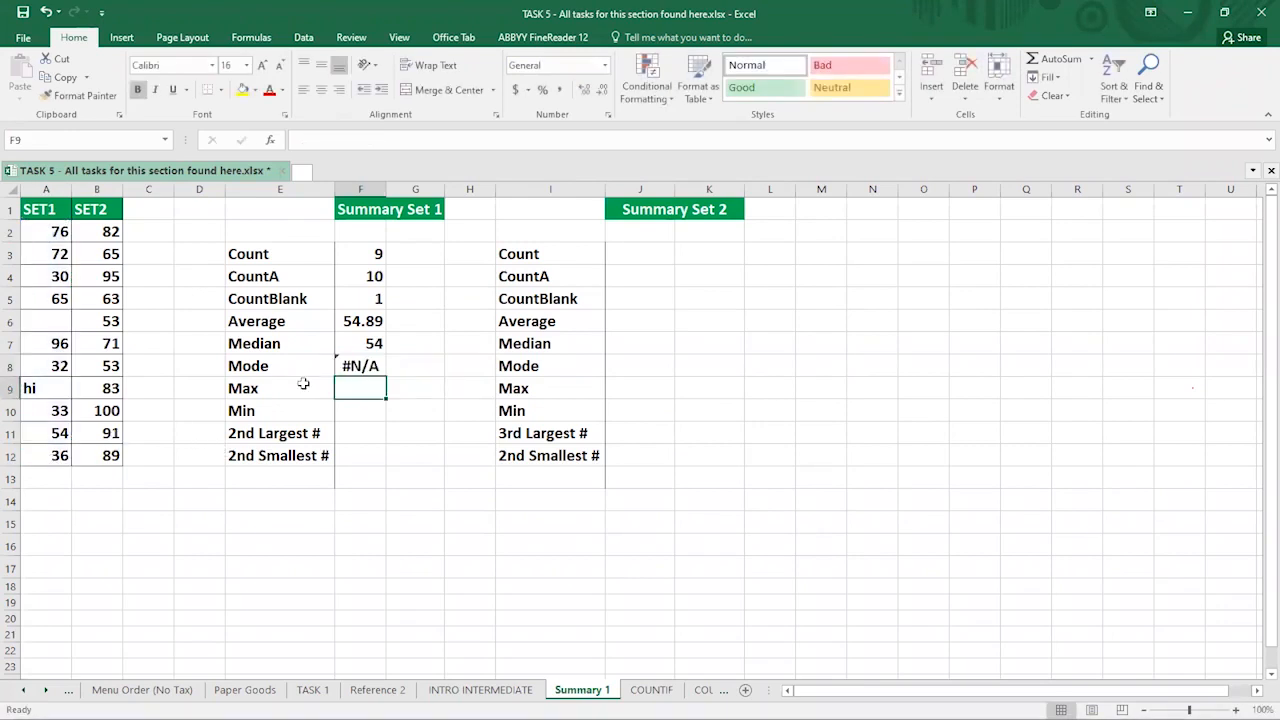
- Inspect the #N/A Mode result and delete the text 'hi' from A9
{"action": "left_click", "coordinate": [360, 366]}
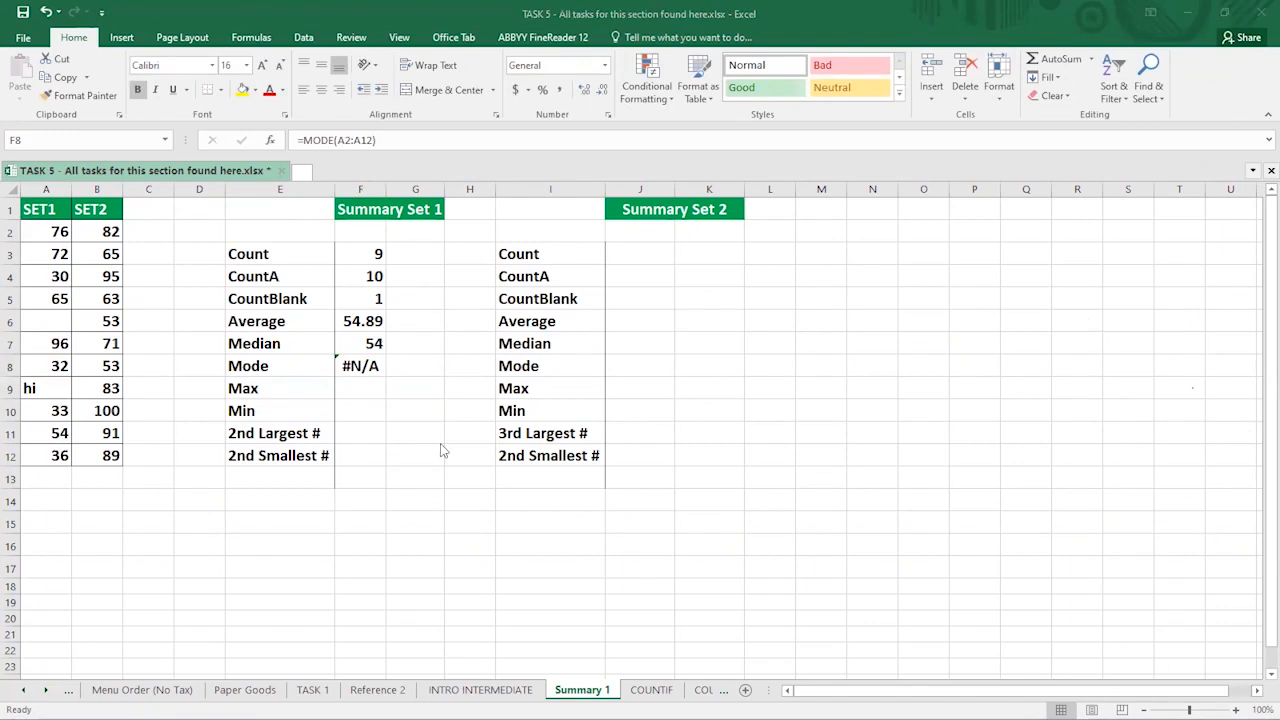
{"action": "left_click", "coordinate": [351, 375]}
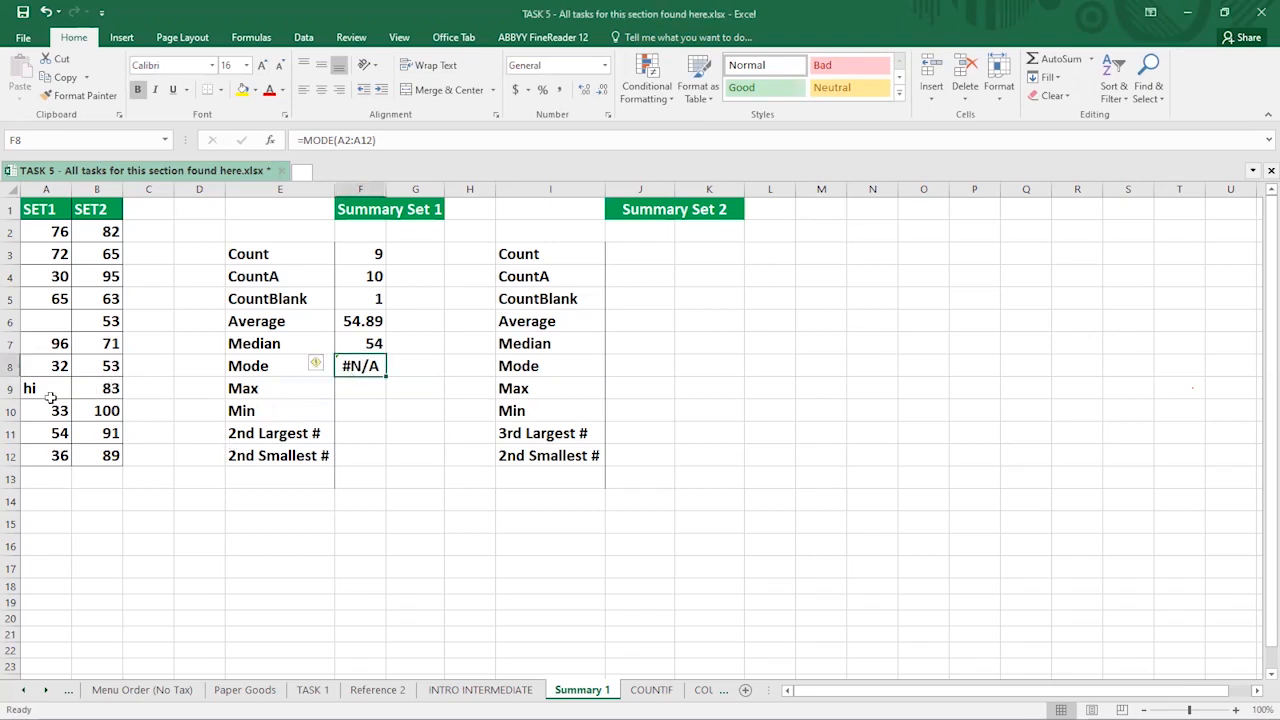
{"action": "left_click", "coordinate": [44, 388]}
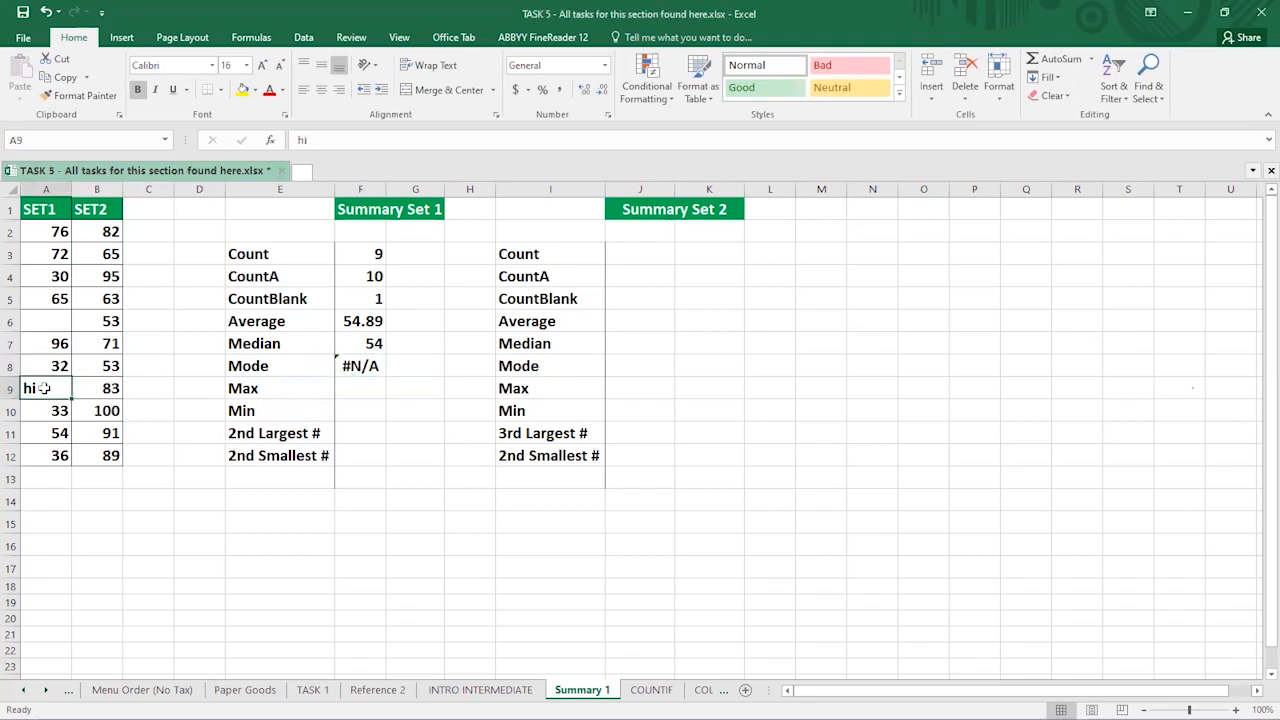
{"action": "key", "text": "Delete"}
{"action": "left_click", "coordinate": [42, 431]}
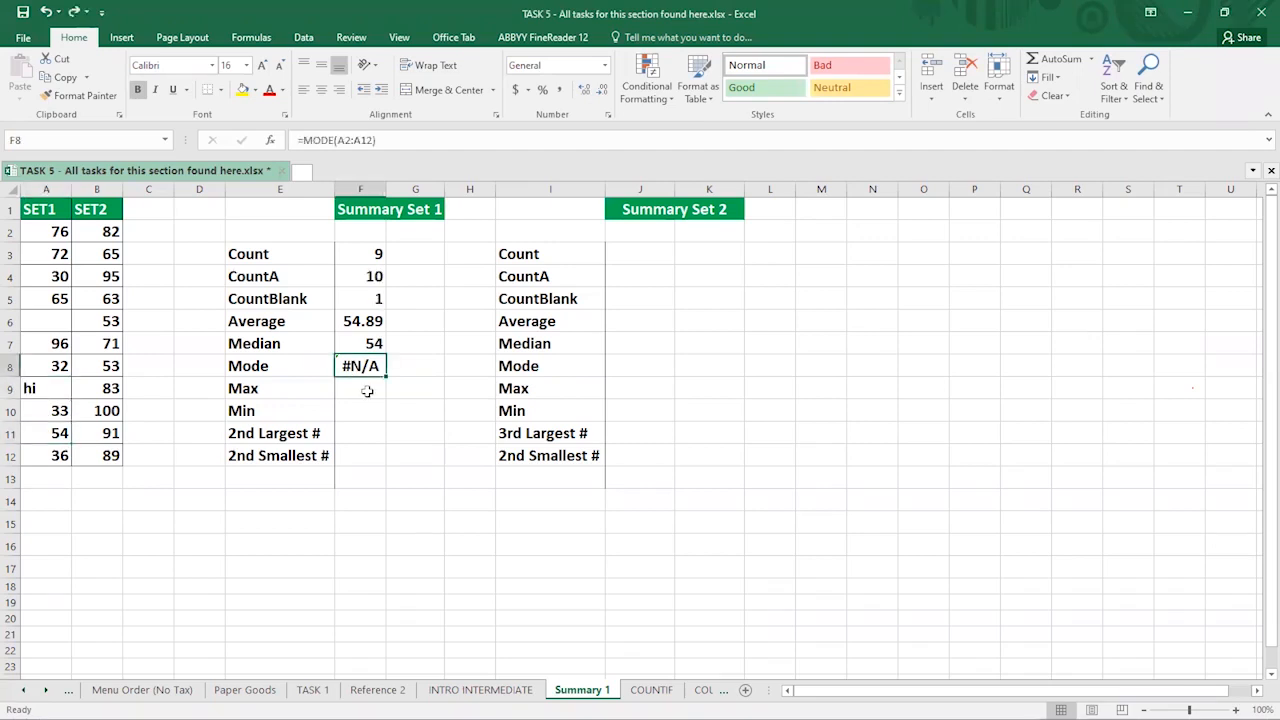
{"action": "left_click", "coordinate": [367, 391]}
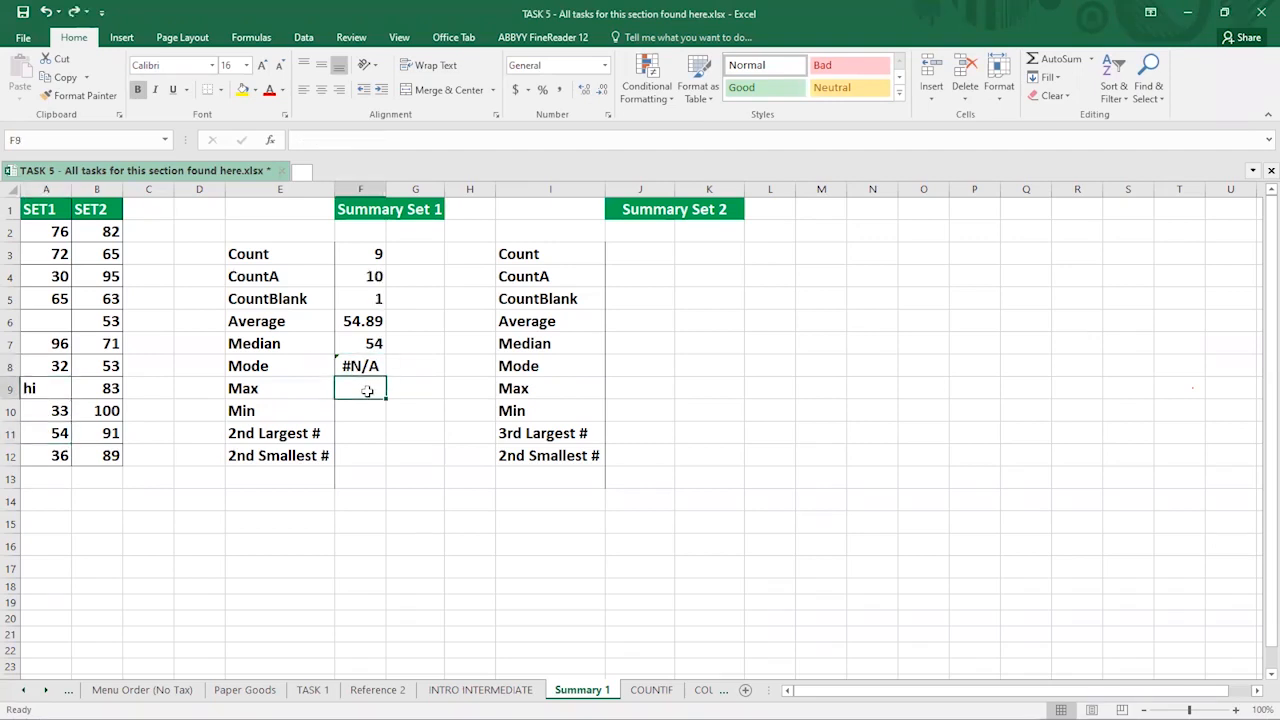
- Enter =MAX(A2:A12) in F9 (96) and =MIN(A2:A12) in F10 (30)
{"action": "type", "text": "="}
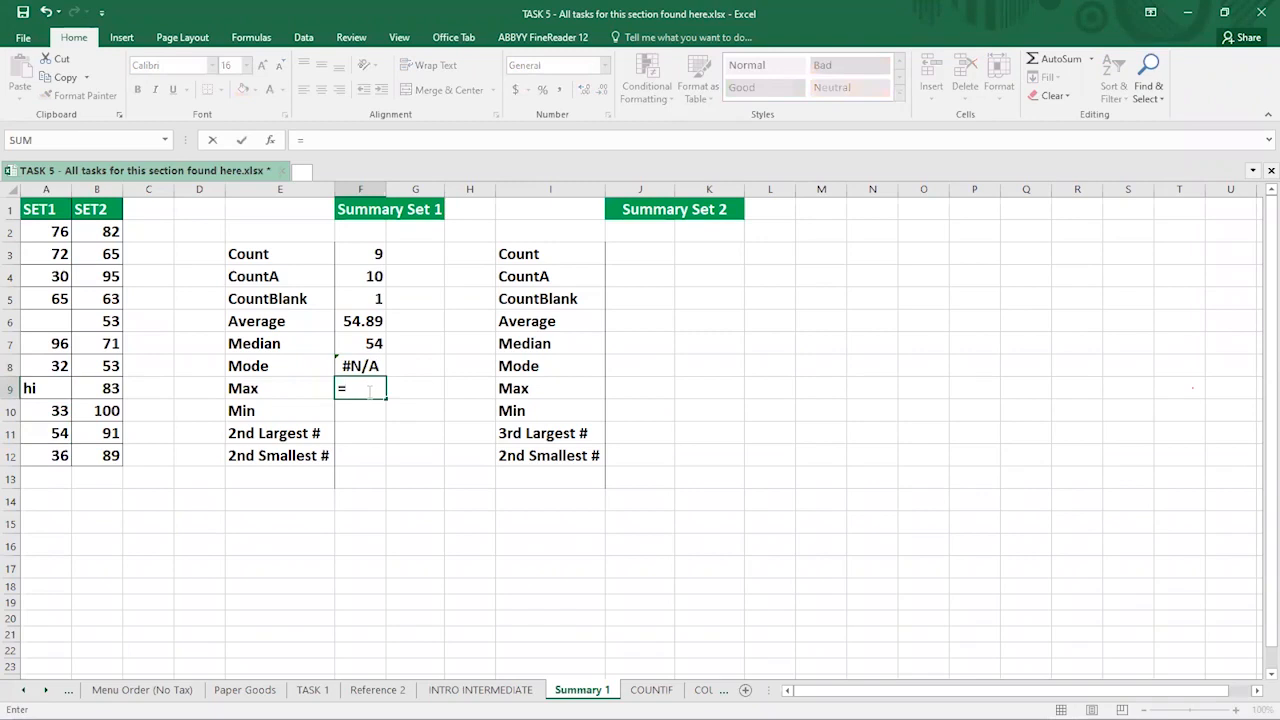
{"action": "type", "text": "MAX("}
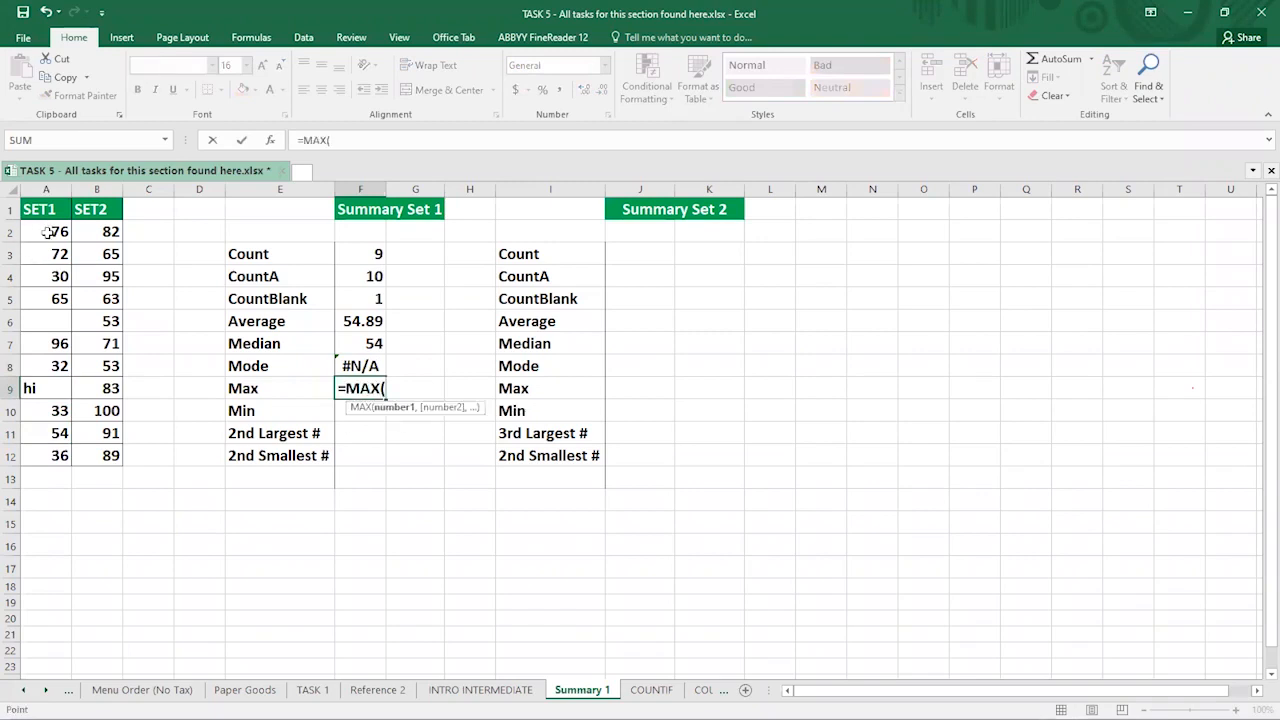
{"action": "left_click_drag", "start_coordinate": [47, 232], "coordinate": [46, 453]}
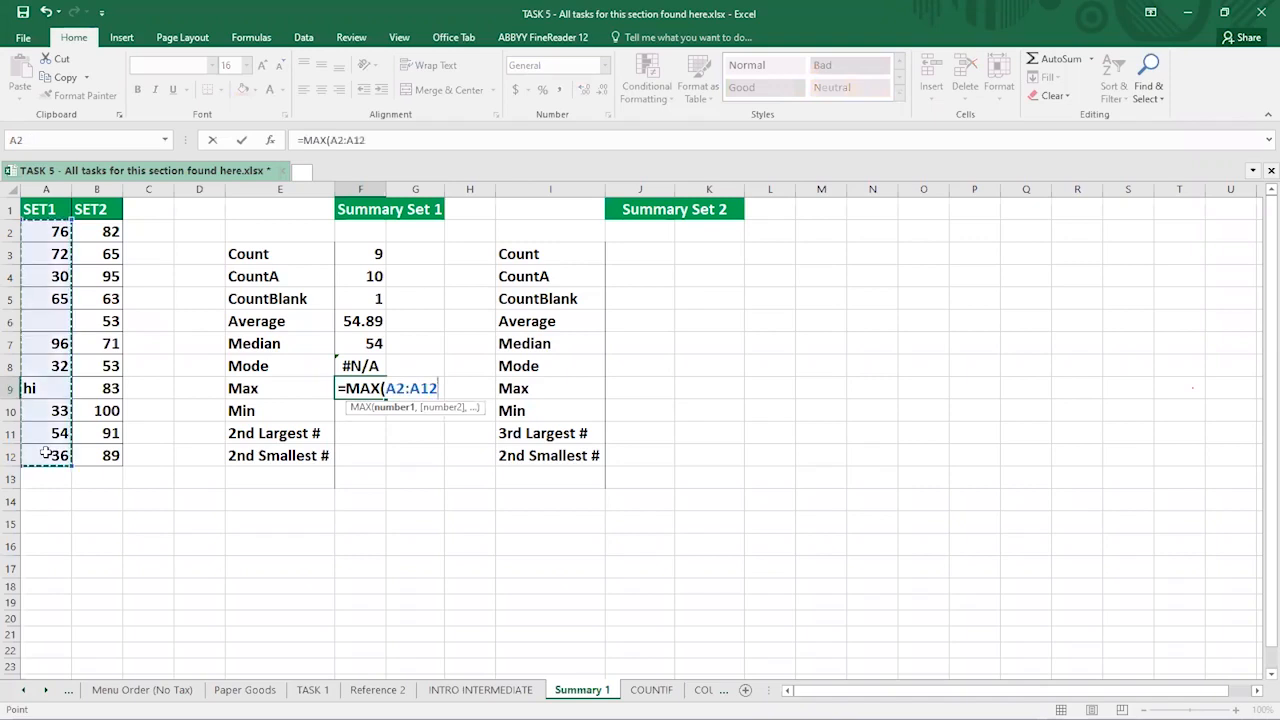
{"action": "key", "text": "Return"}
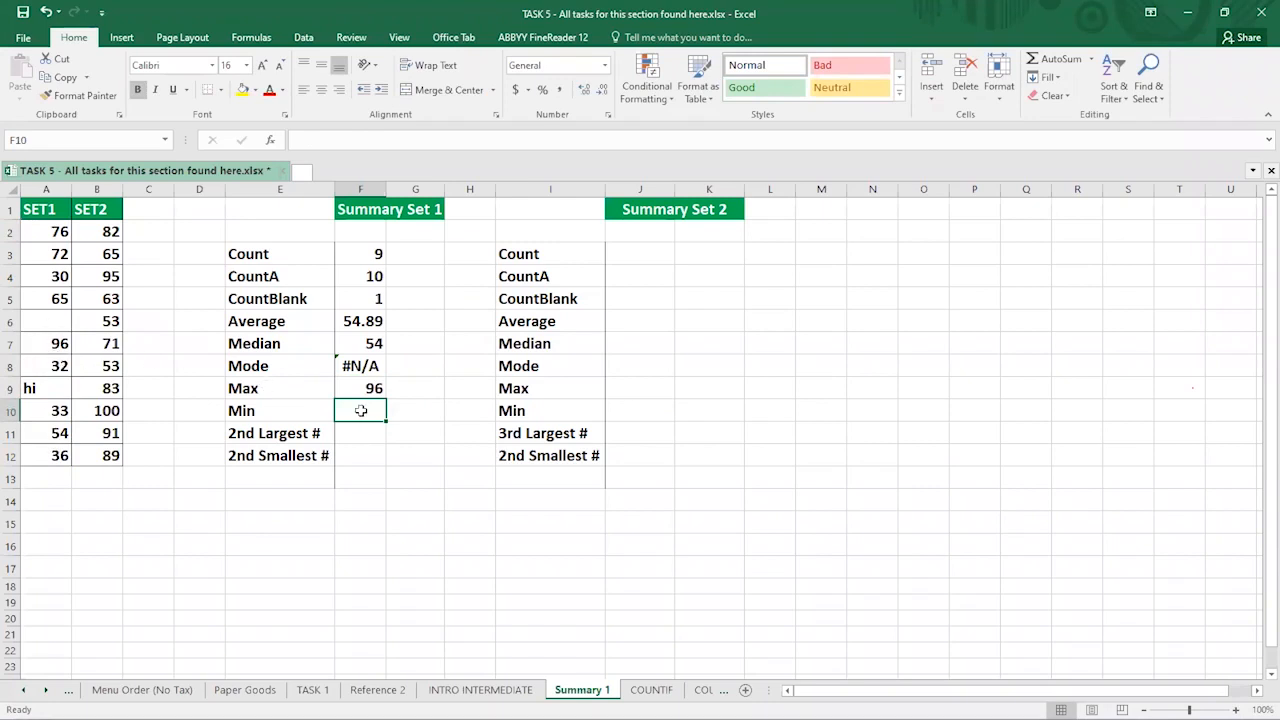
{"action": "type", "text": "="}
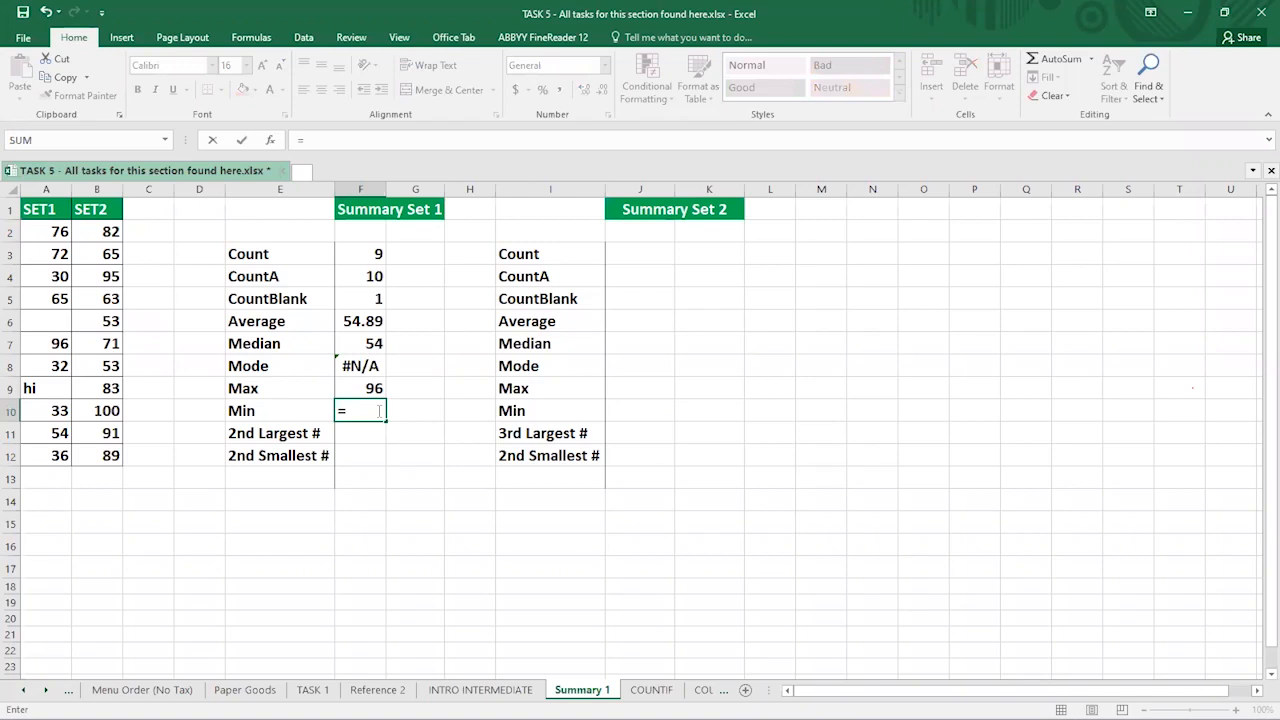
{"action": "type", "text": "MIN"}
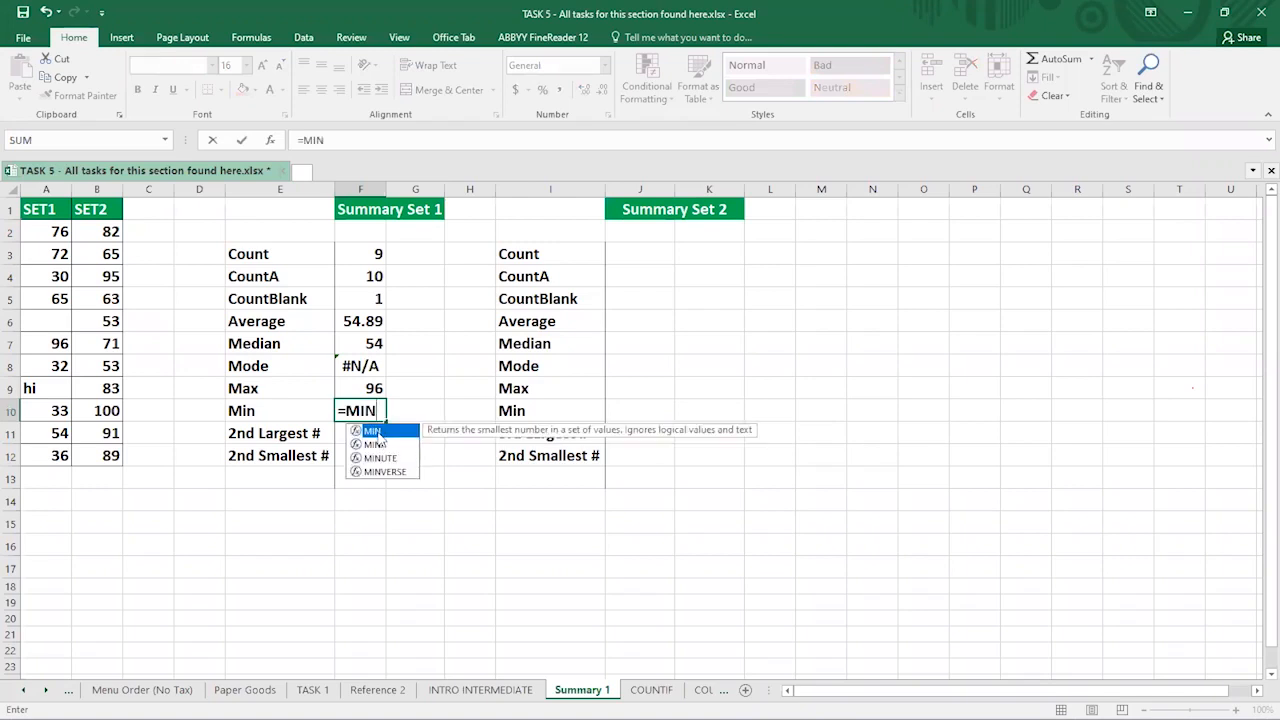
{"action": "type", "text": "("}
{"action": "left_click", "coordinate": [52, 231]}
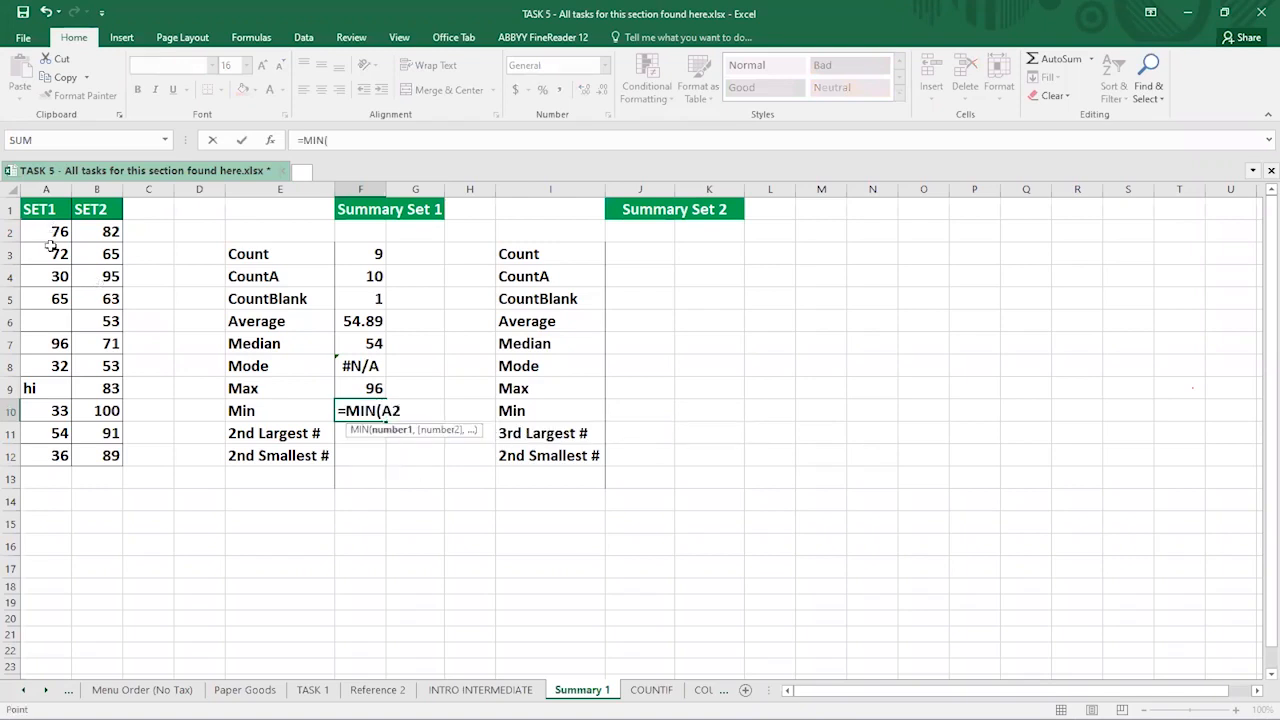
{"action": "left_click", "coordinate": [43, 452], "text": "shift"}
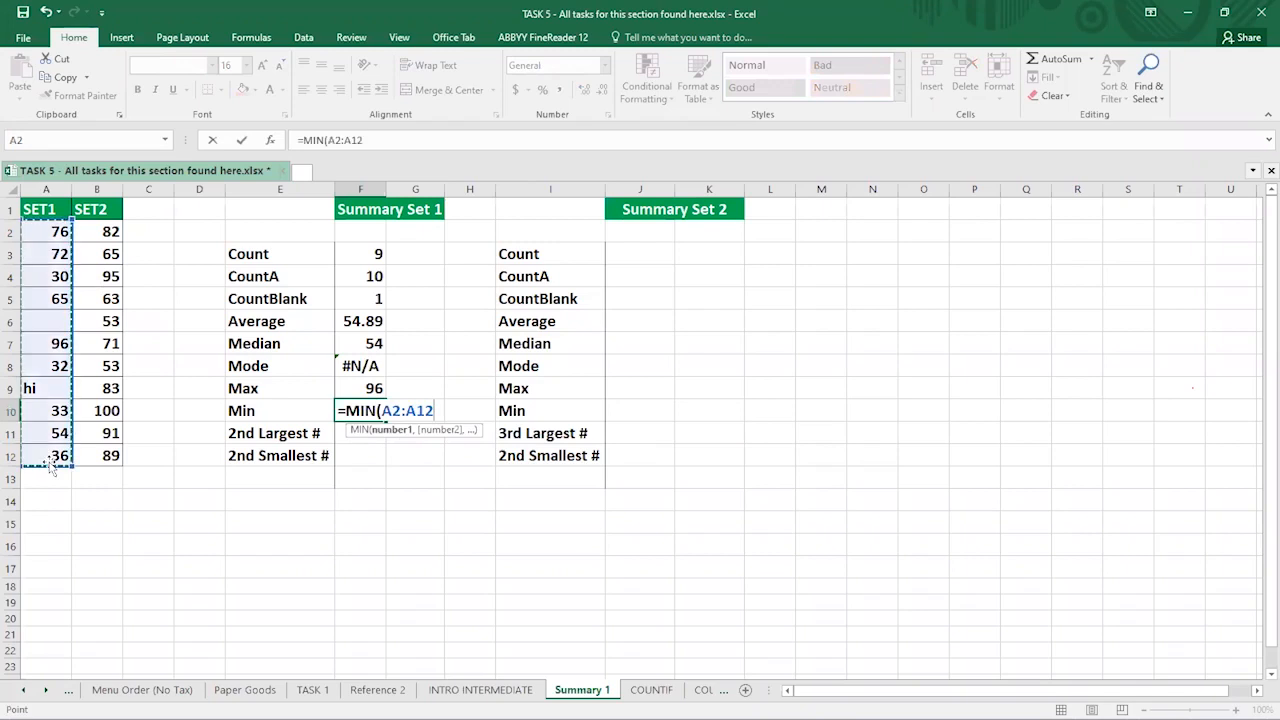
{"action": "key", "text": "Return"}
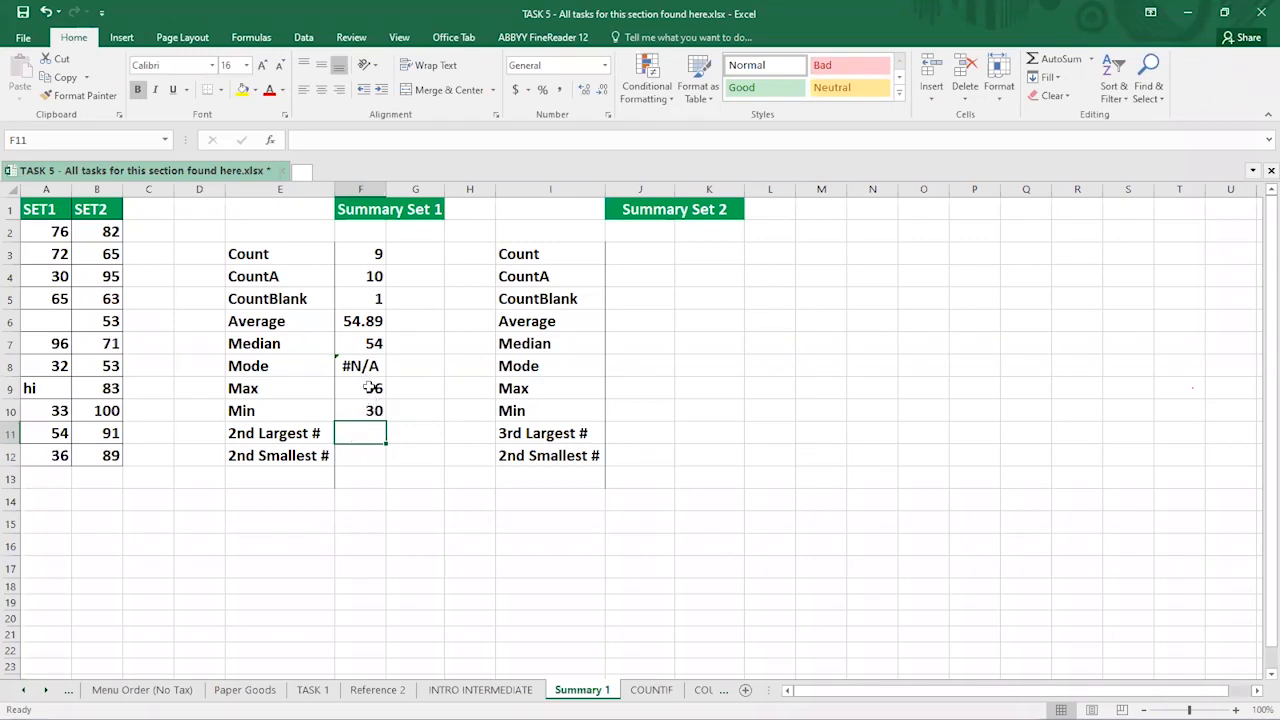
{"action": "left_click_drag", "start_coordinate": [243, 389], "coordinate": [356, 410]}
{"action": "left_click", "coordinate": [270, 410]}
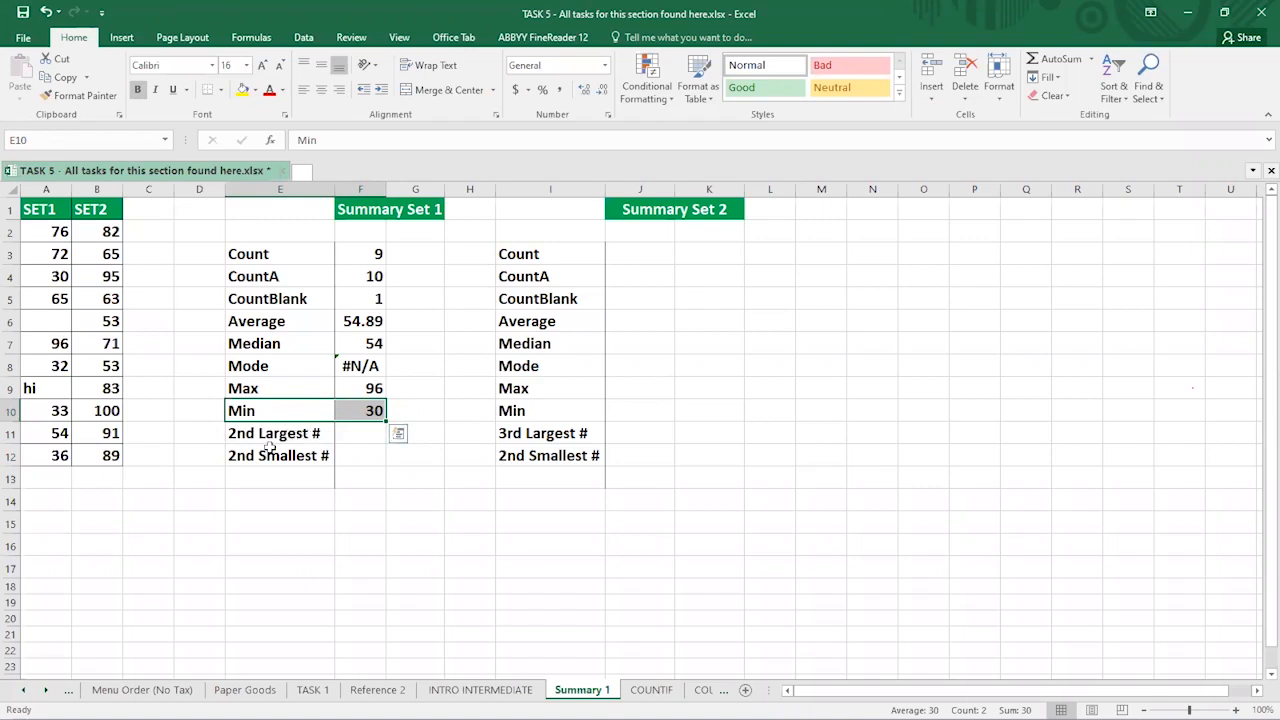
{"action": "left_click", "coordinate": [363, 430]}
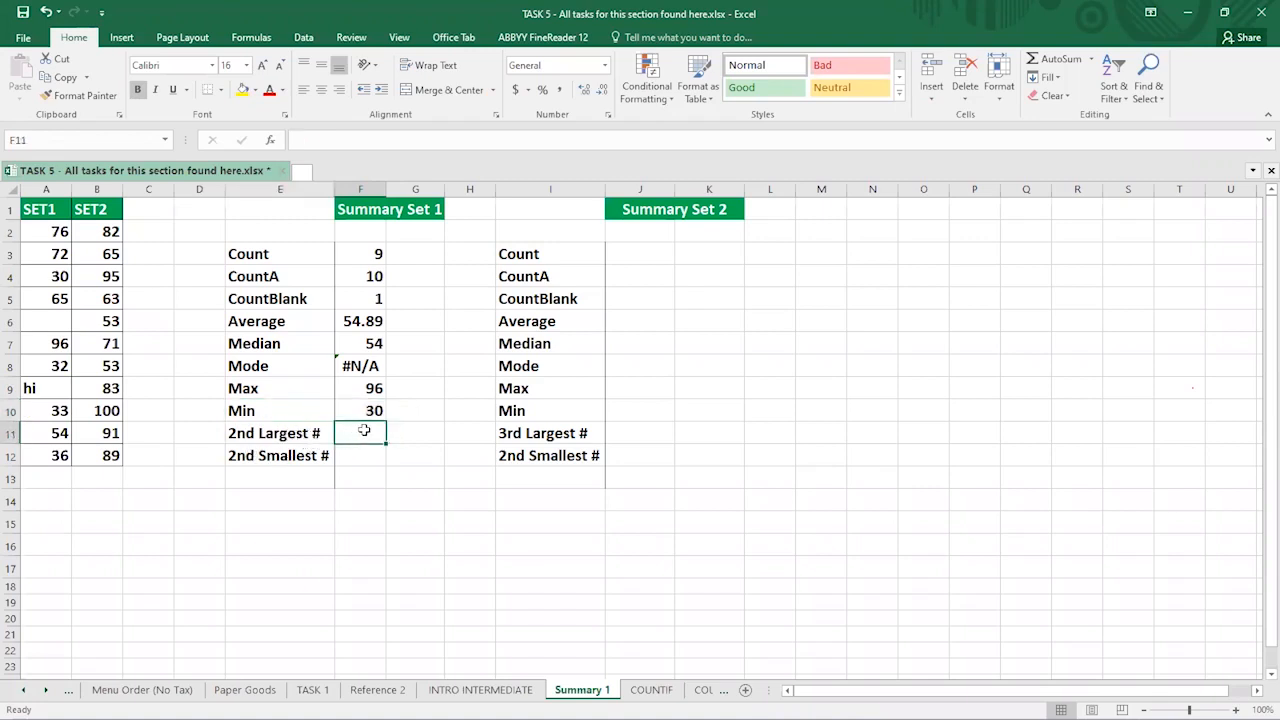
{"action": "type", "text": "="}
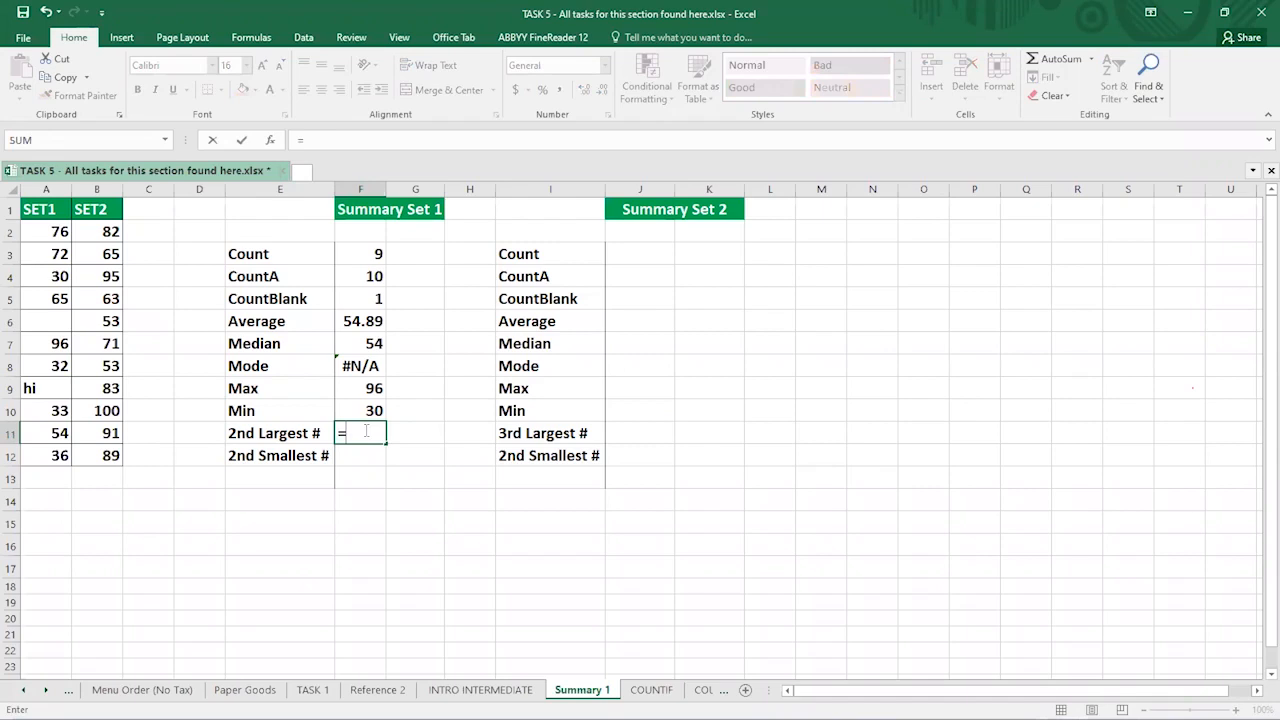
{"action": "type", "text": "LARGE"}
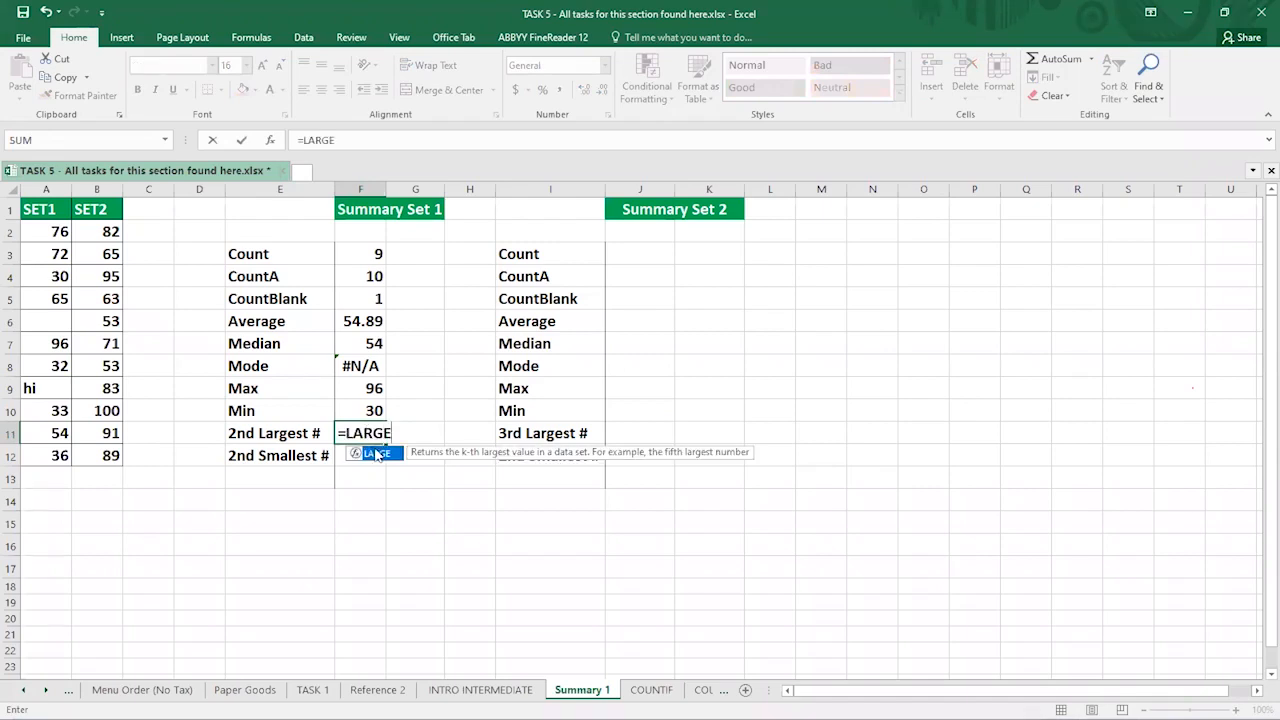
{"action": "double_click", "coordinate": [380, 459]}
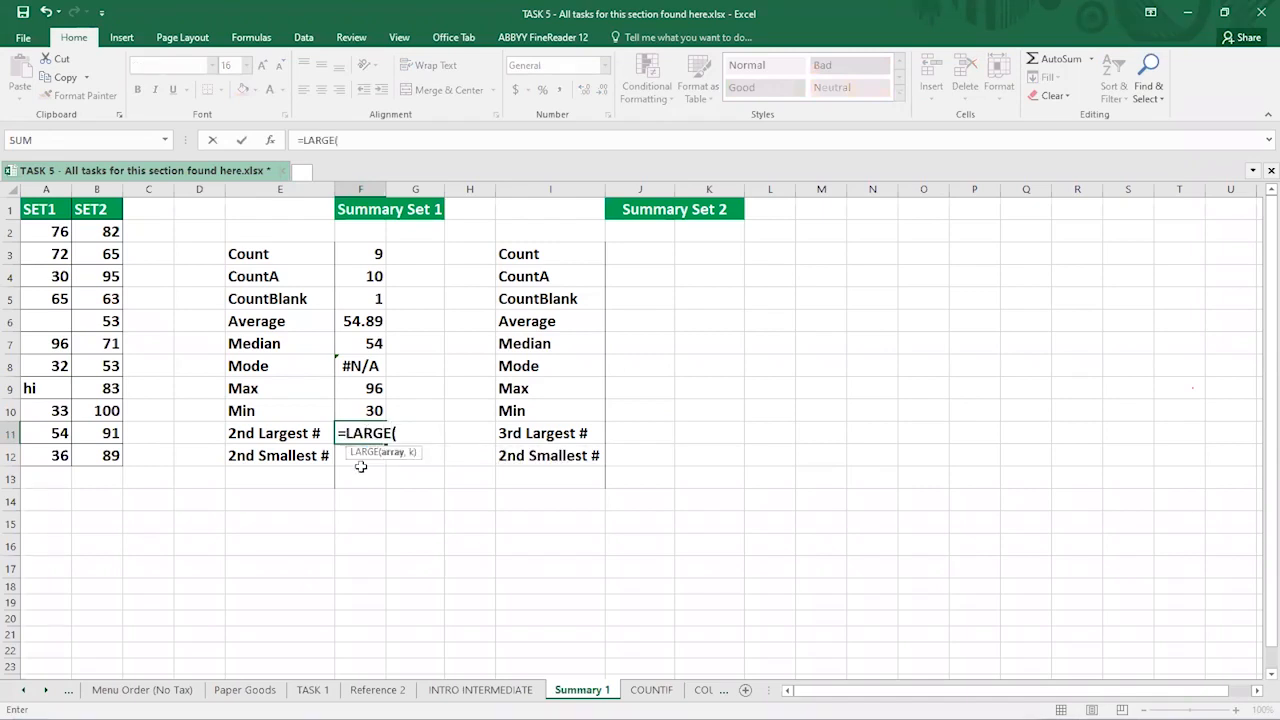
{"action": "left_click", "coordinate": [38, 233]}
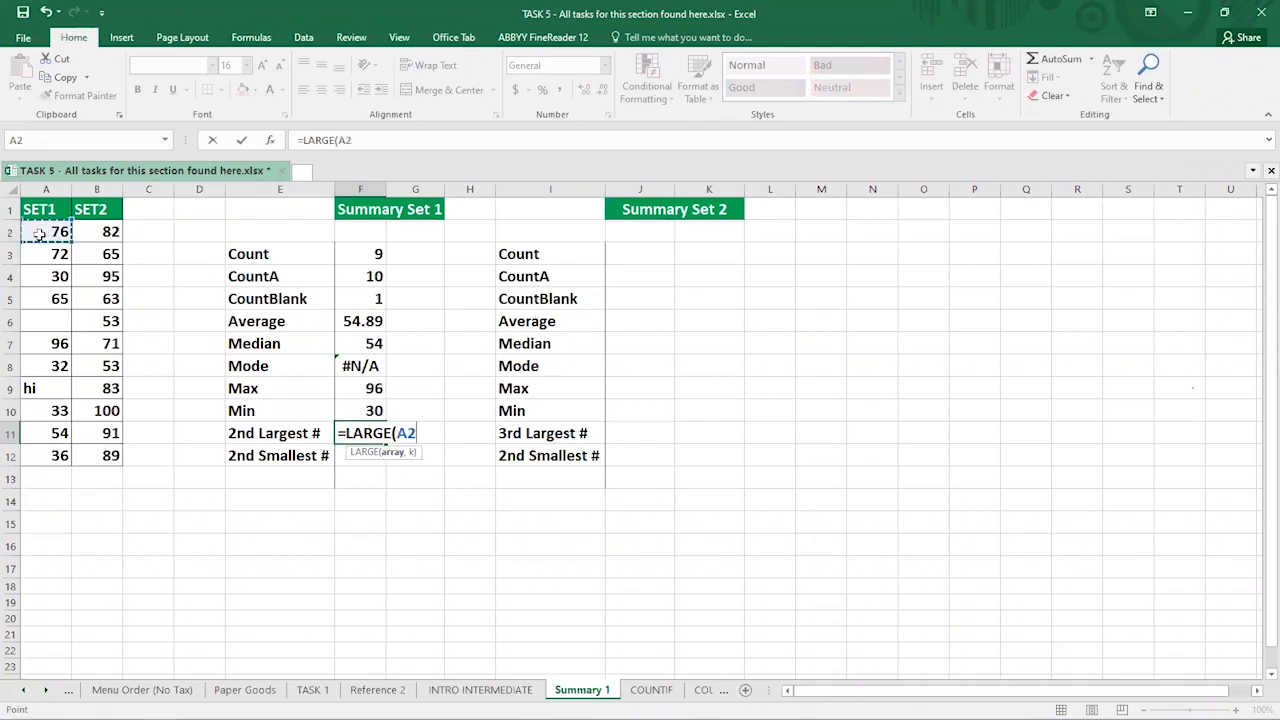
{"action": "left_click", "coordinate": [44, 457], "text": "shift"}
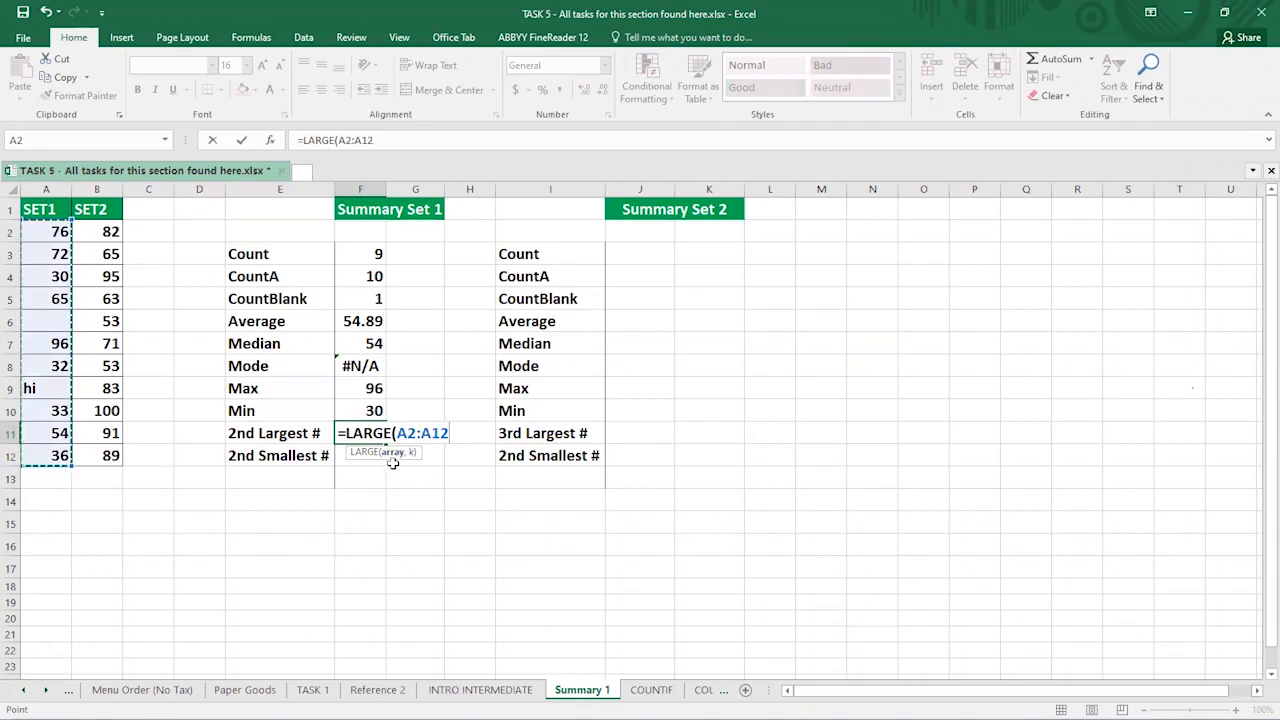
{"action": "type", "text": ",2"}
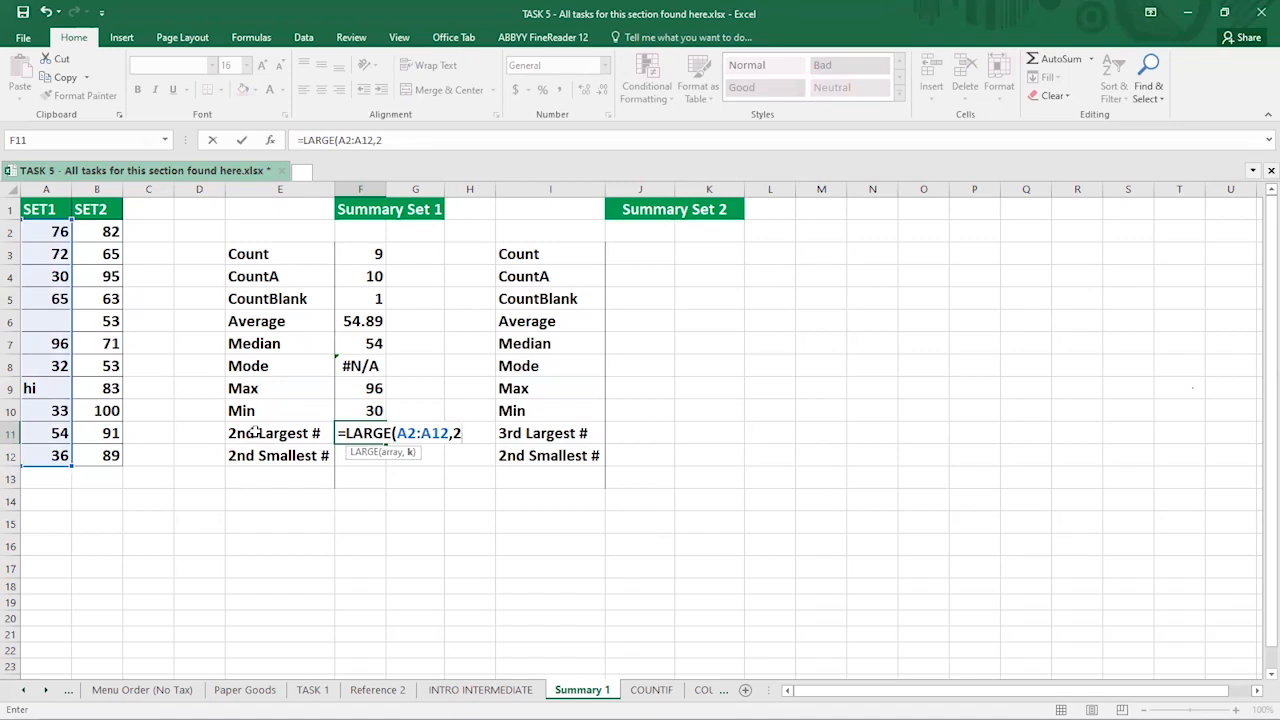
{"action": "type", "text": ")"}
{"action": "key", "text": "Return"}
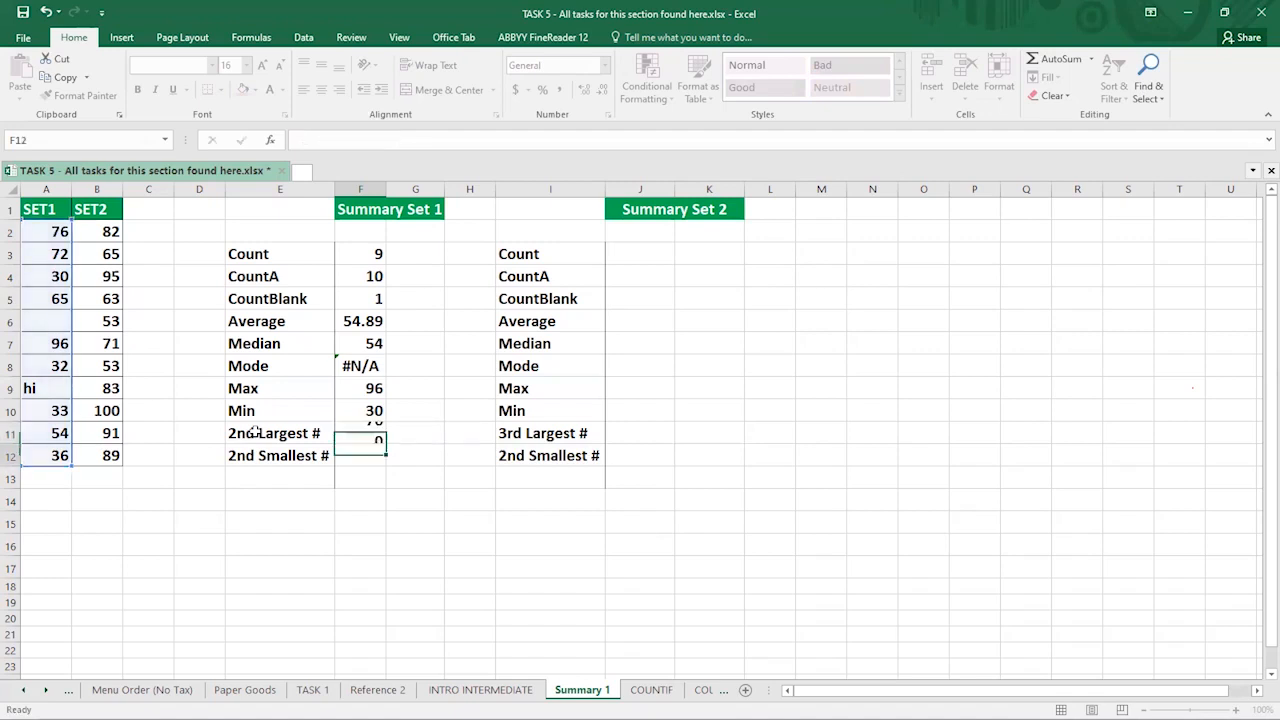
{"action": "left_click", "coordinate": [356, 436]}
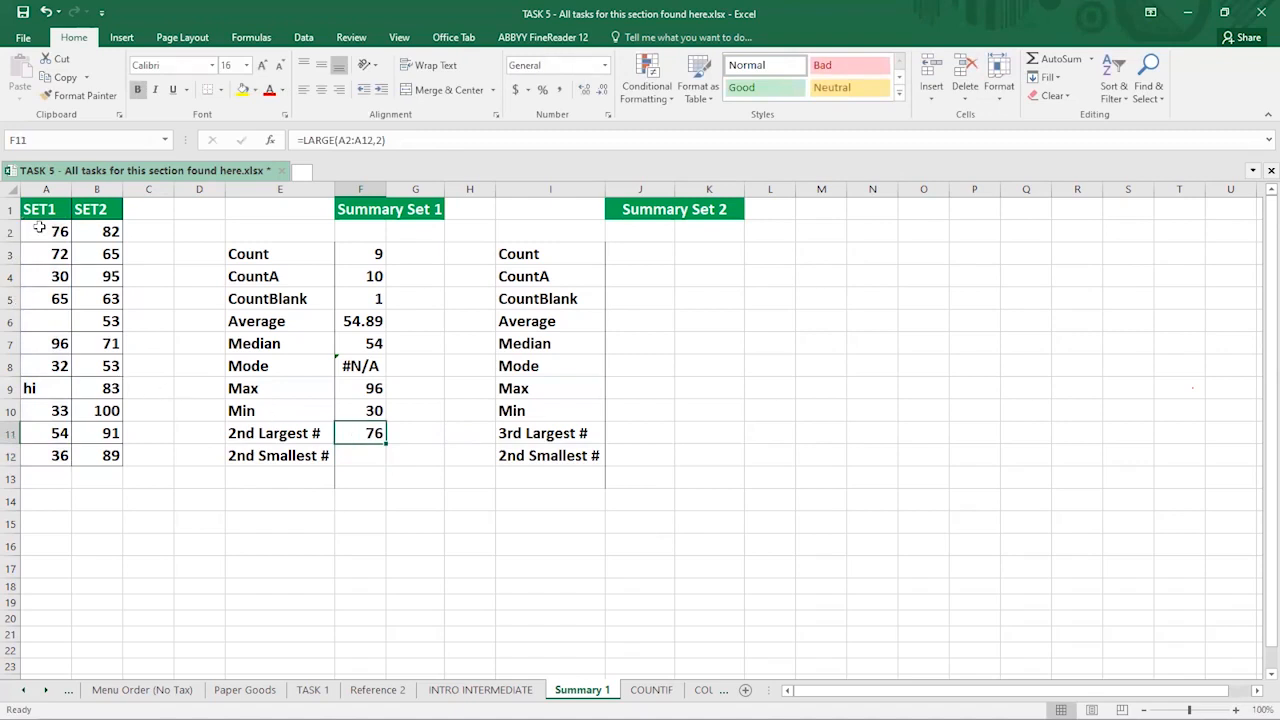
{"action": "left_click_drag", "start_coordinate": [40, 228], "coordinate": [41, 456]}
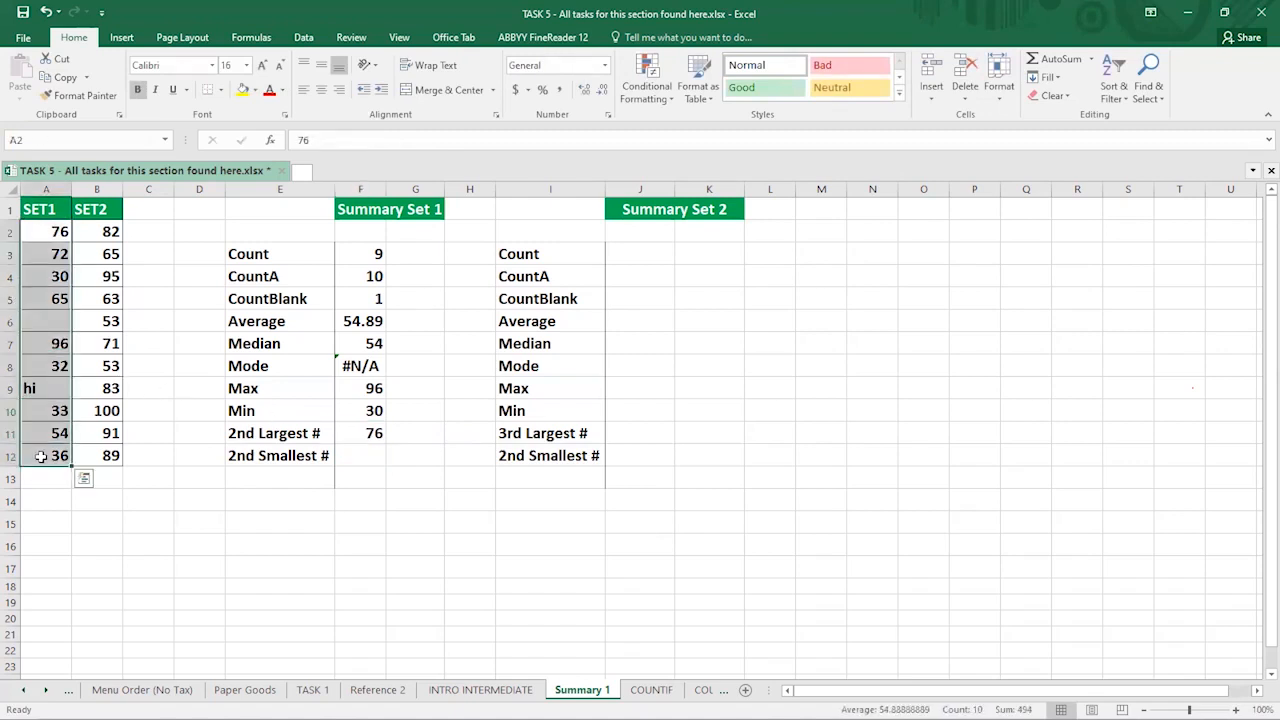
{"action": "left_click", "coordinate": [373, 433]}
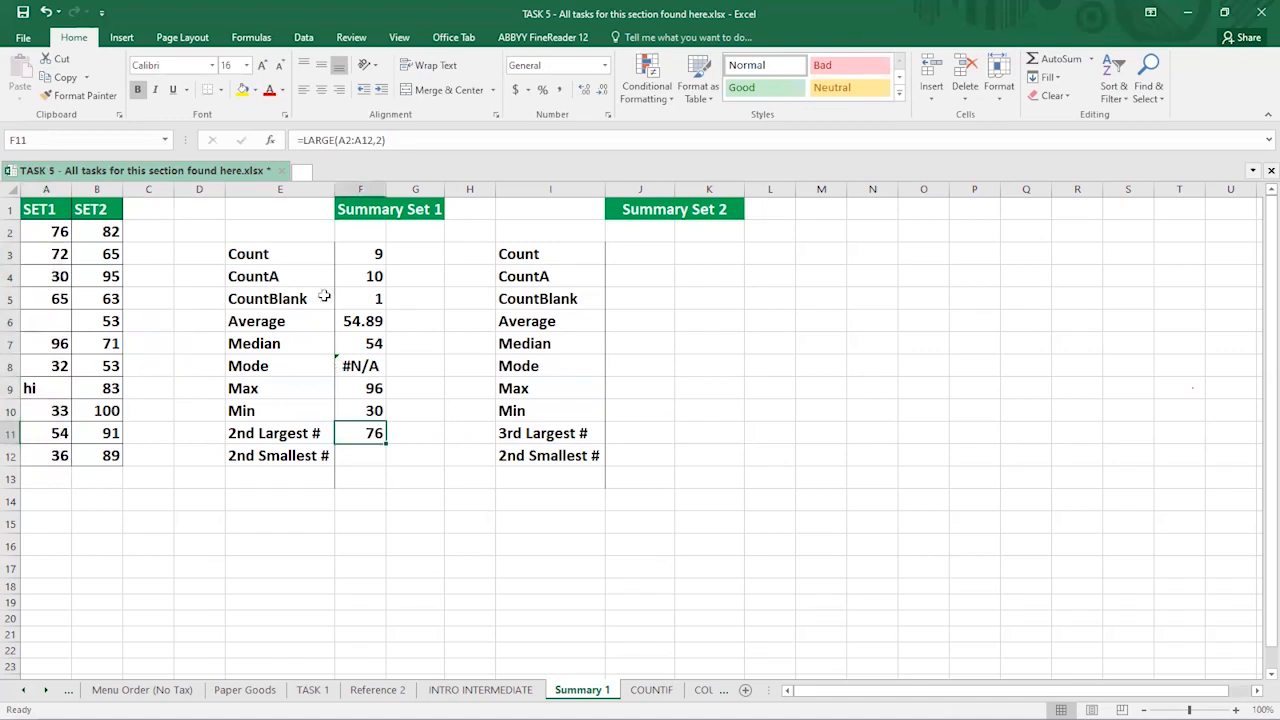
{"action": "left_click", "coordinate": [382, 141]}
{"action": "key", "text": "BackSpace"}
{"action": "type", "text": "3"}
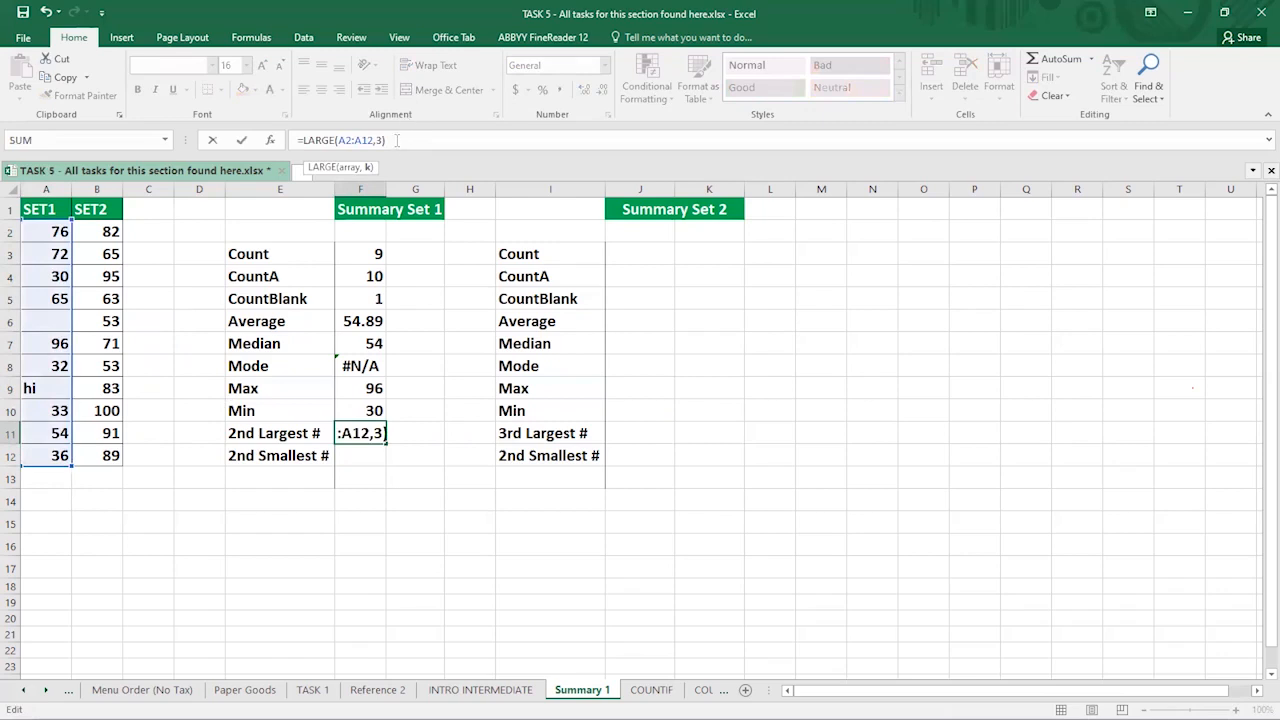
{"action": "key", "text": "Return"}
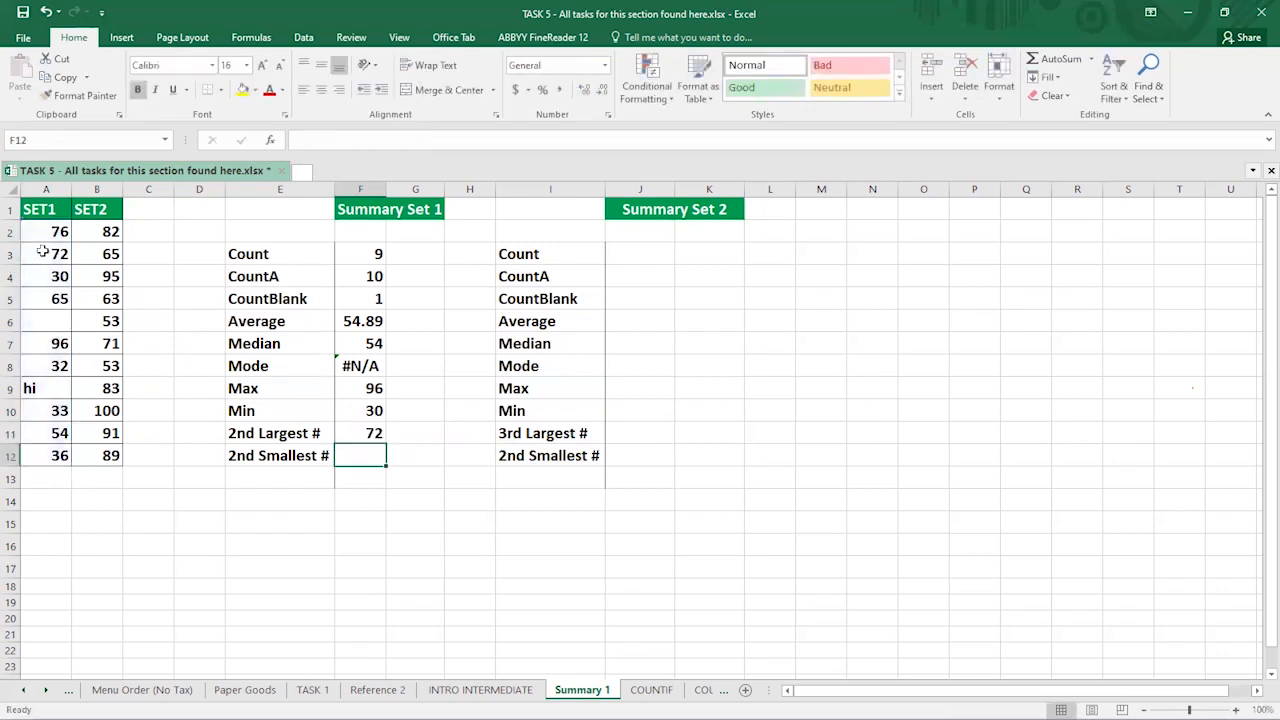
{"action": "left_click", "coordinate": [60, 343]}
{"action": "left_click", "coordinate": [46, 226]}
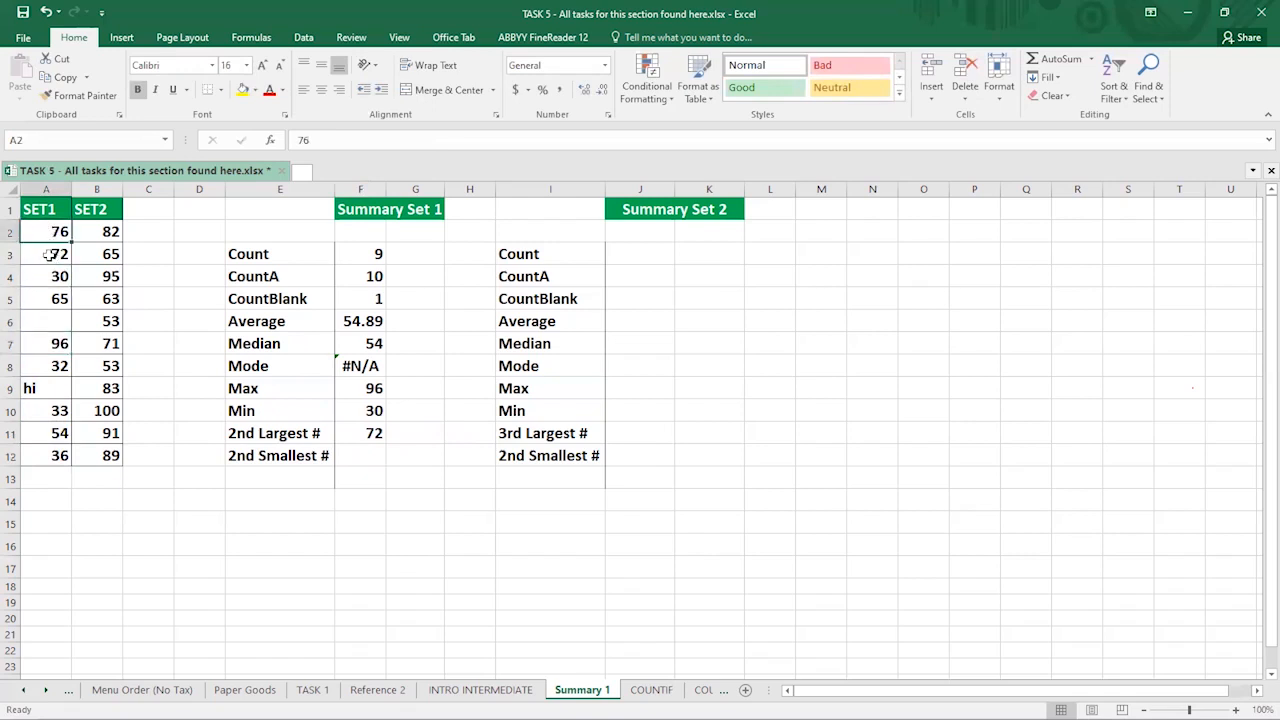
{"action": "left_click", "coordinate": [48, 255]}
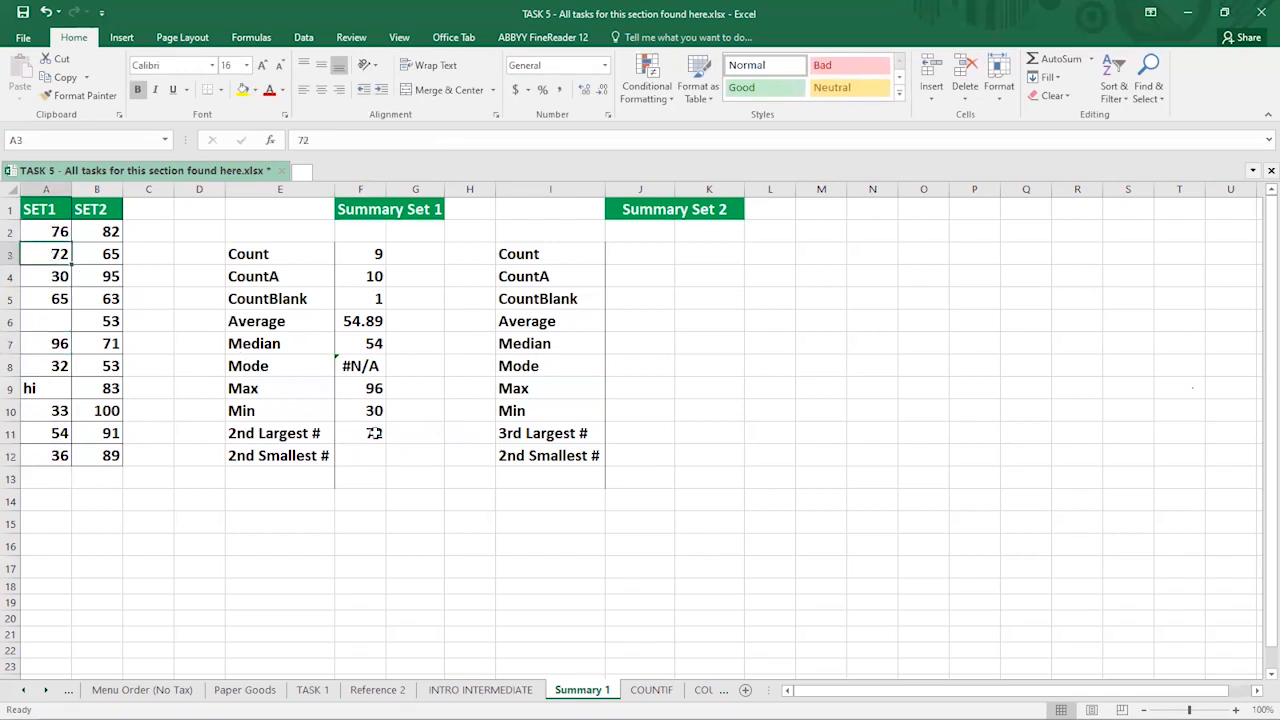
{"action": "left_click", "coordinate": [367, 452]}
{"action": "type", "text": "="}
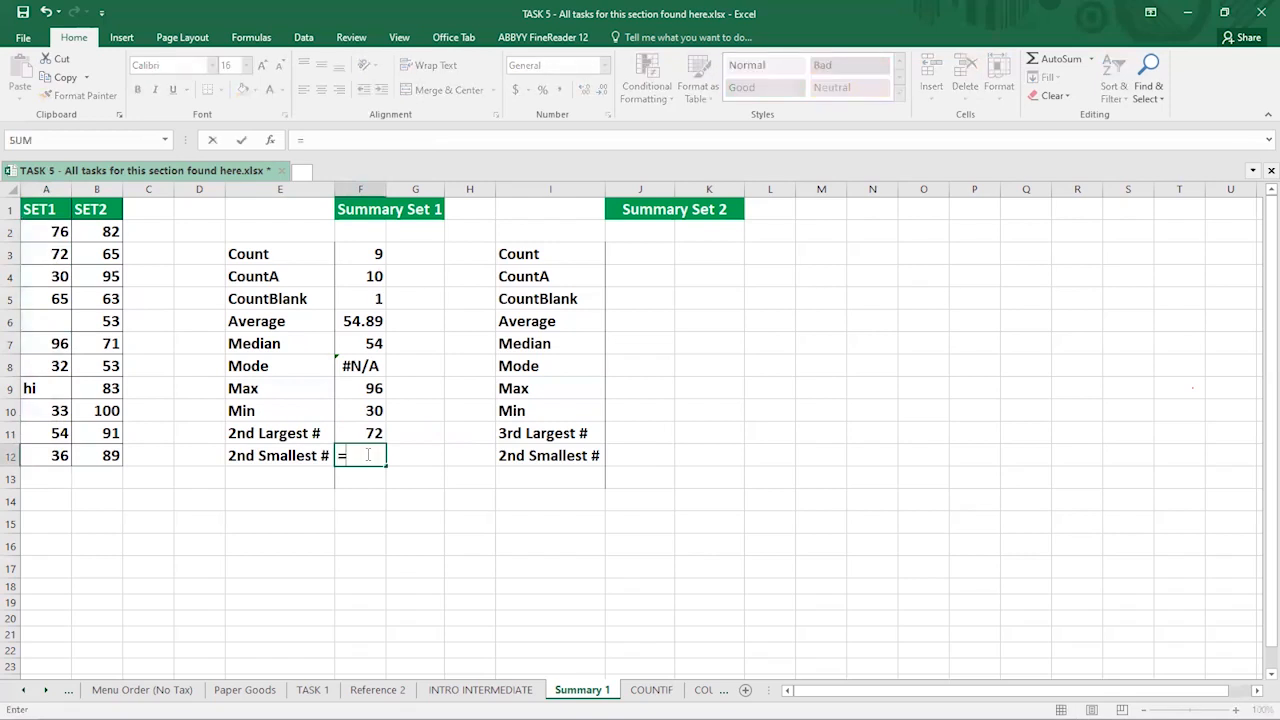
{"action": "type", "text": "SMA"}
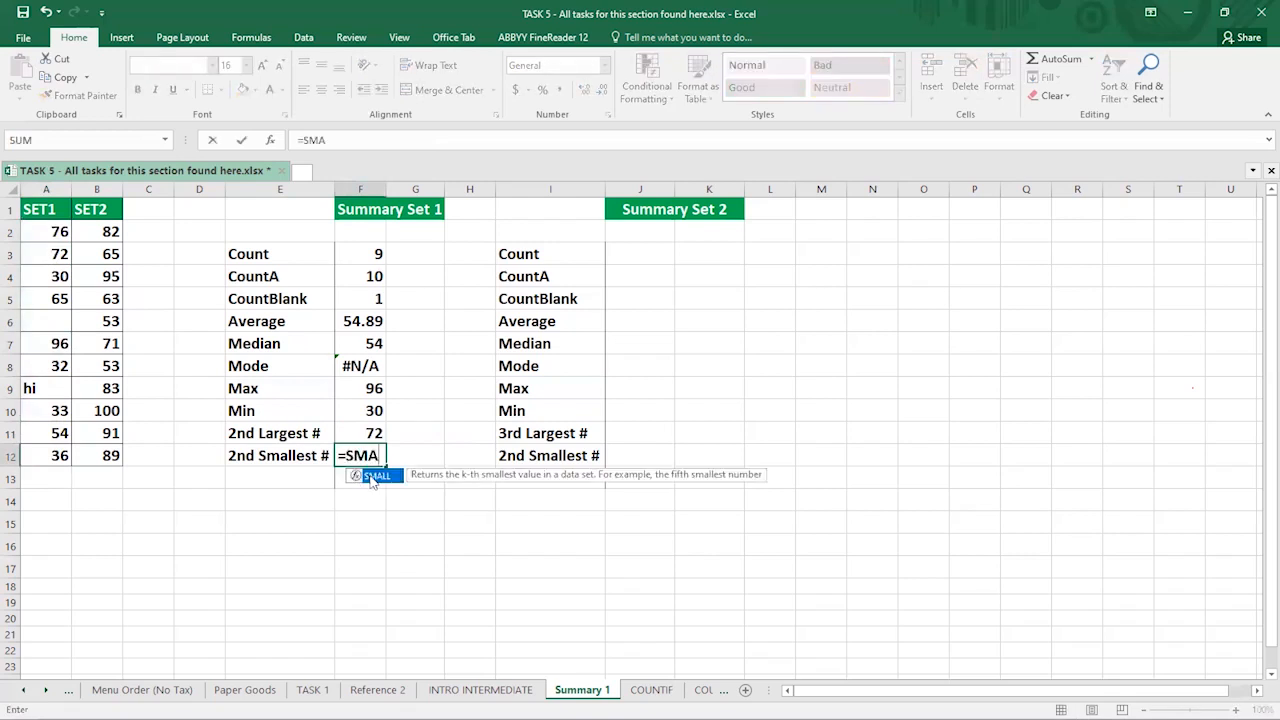
- Enter =SMALL(A2:A12,2) in F12 so the 2nd Smallest # shows 32
{"action": "double_click", "coordinate": [370, 476]}
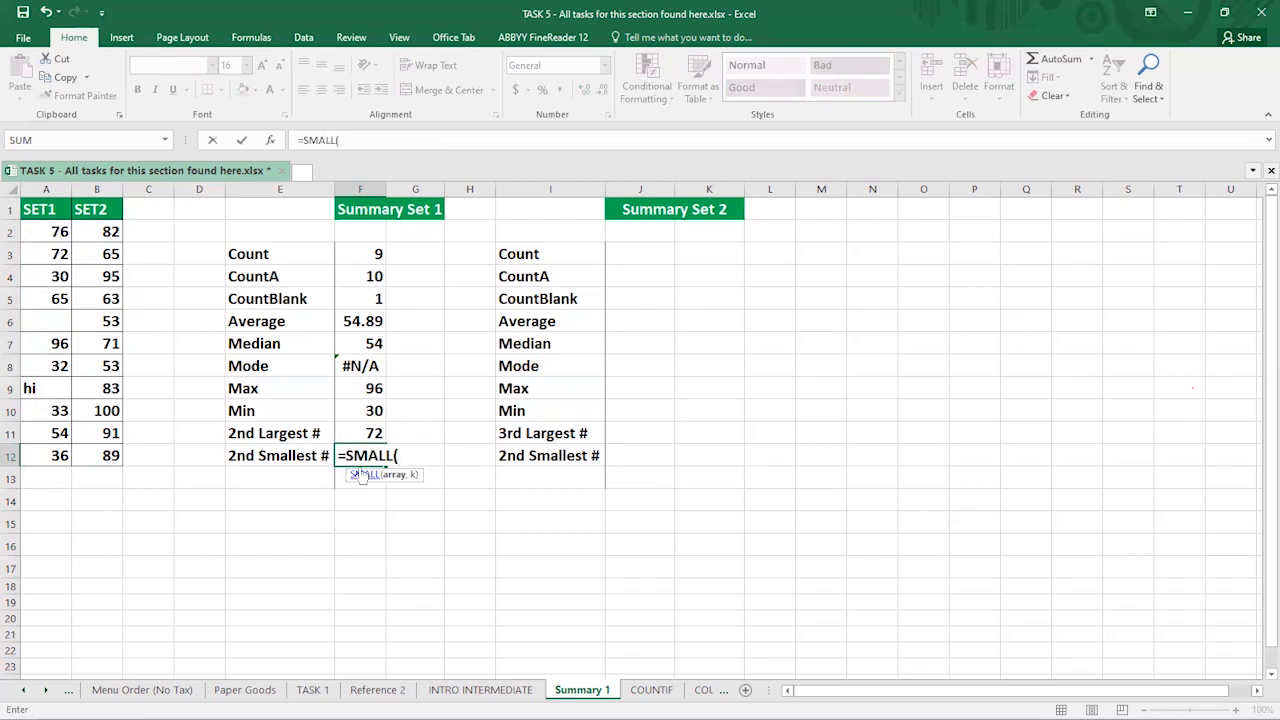
{"action": "left_click", "coordinate": [43, 232]}
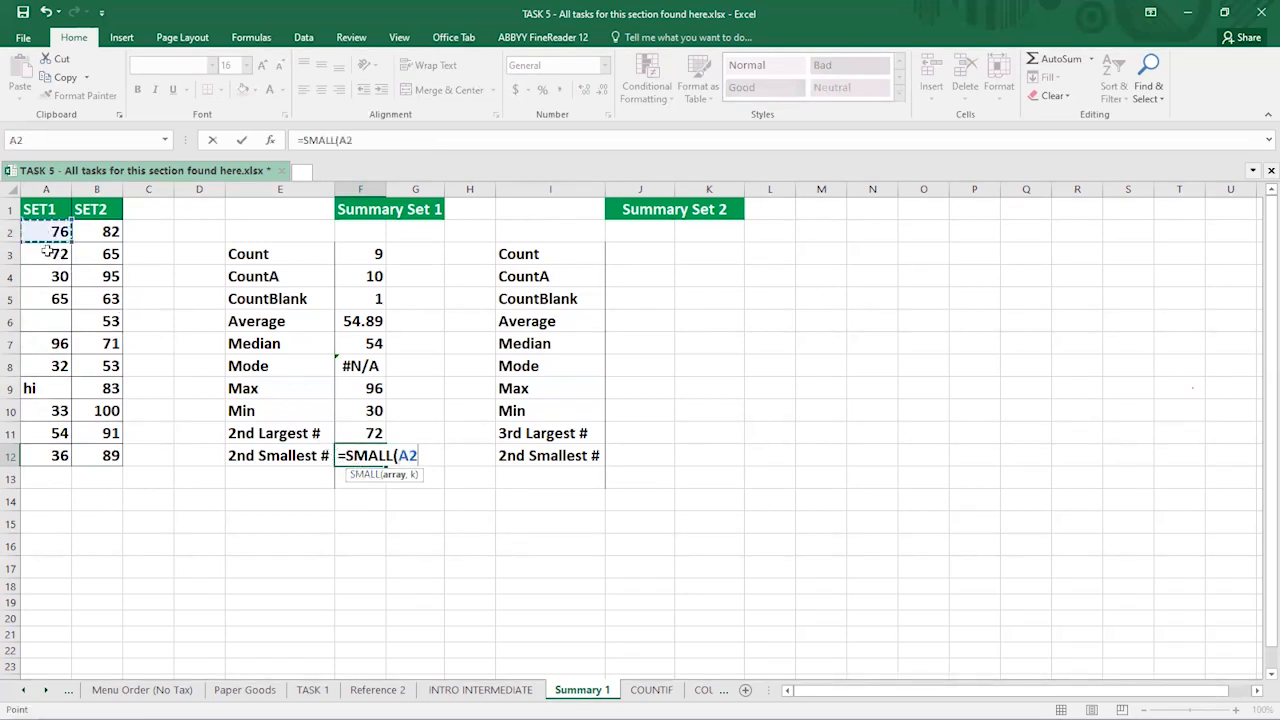
{"action": "left_click", "coordinate": [60, 462], "text": "shift"}
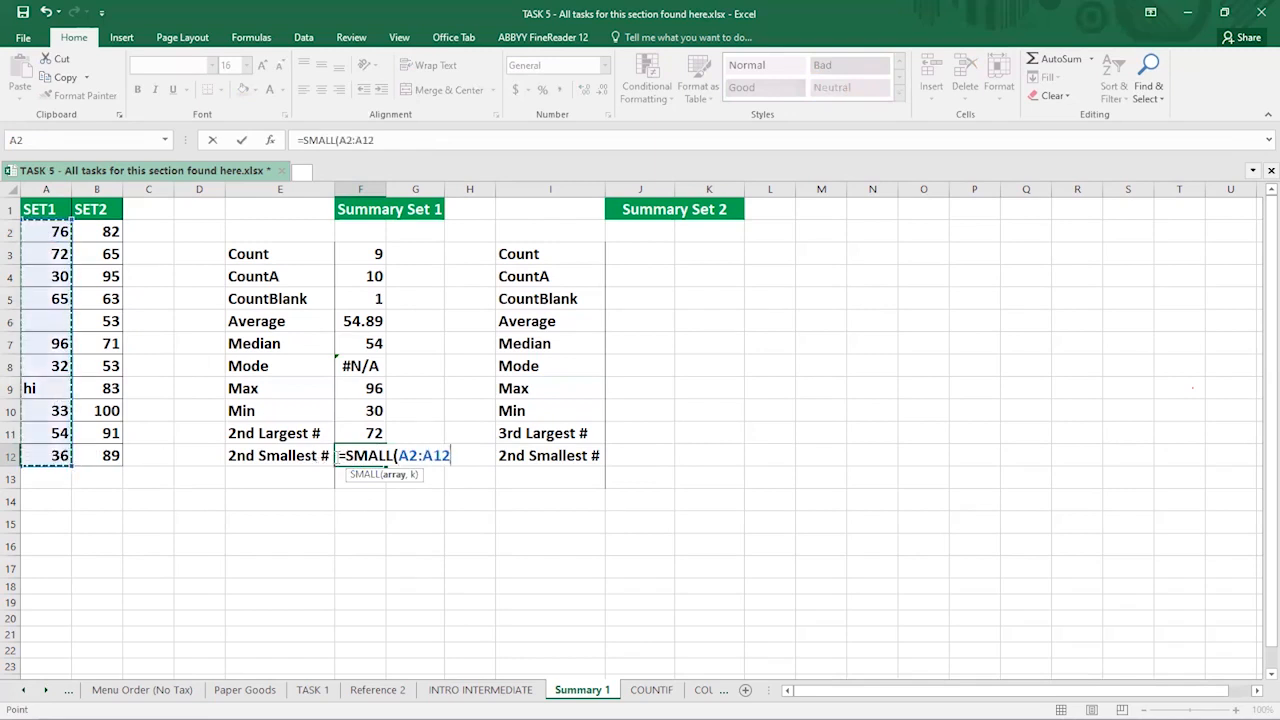
{"action": "type", "text": ","}
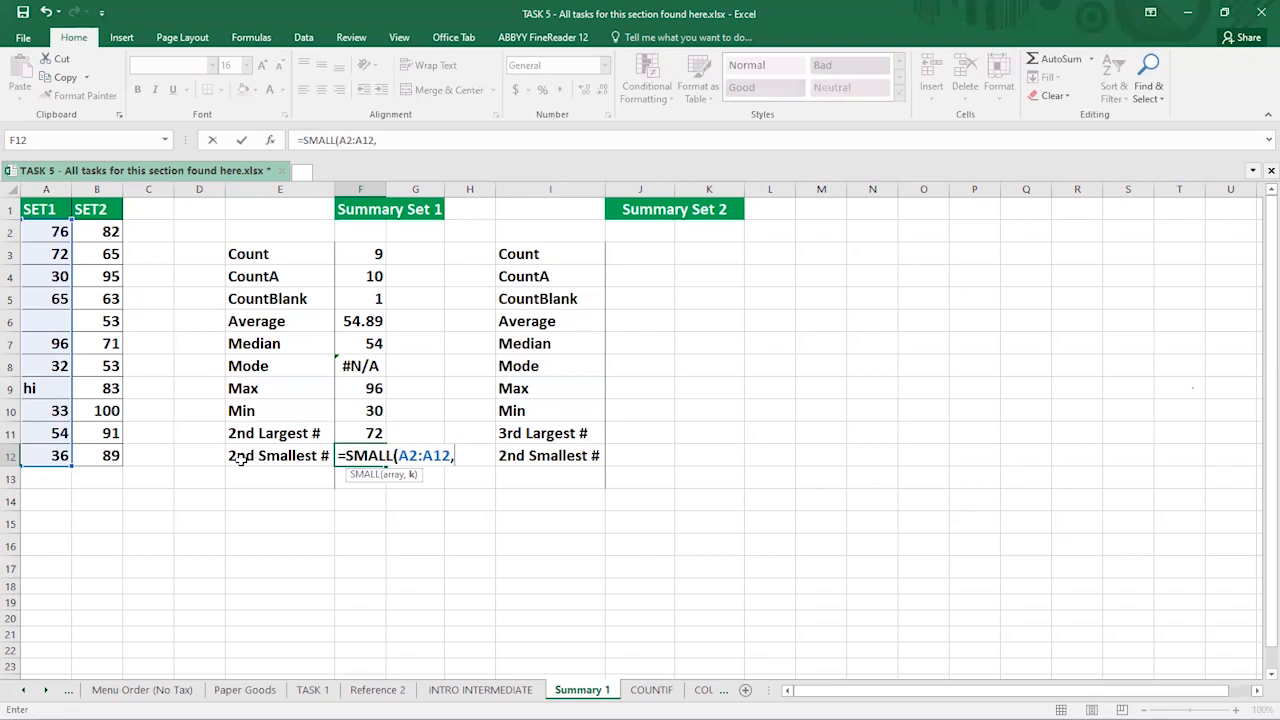
{"action": "type", "text": "2)"}
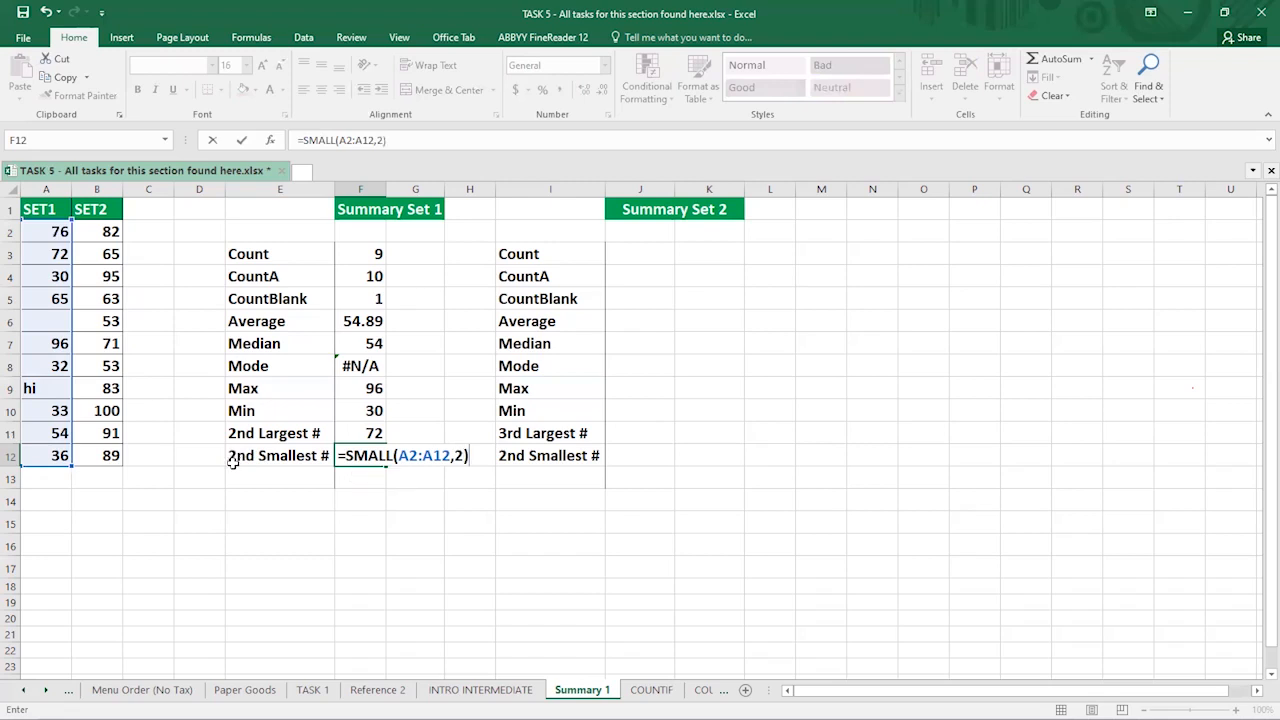
{"action": "key", "text": "Return"}
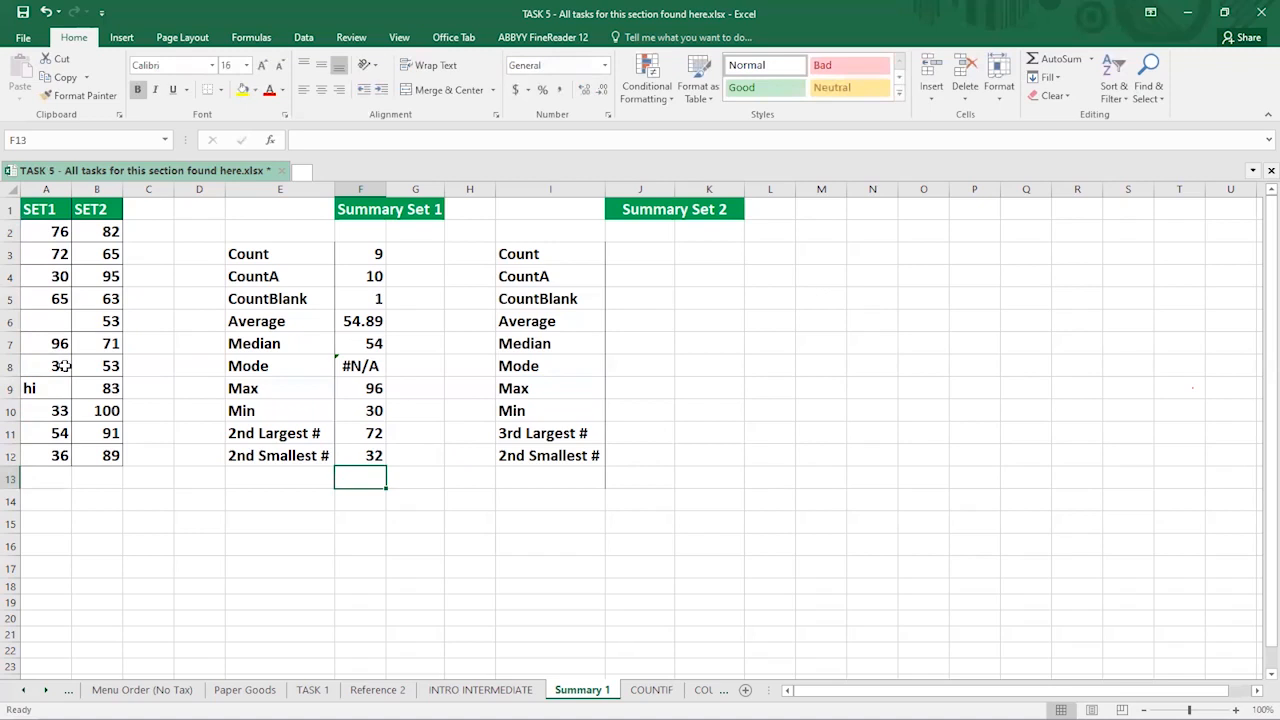
{"action": "left_click", "coordinate": [45, 252]}
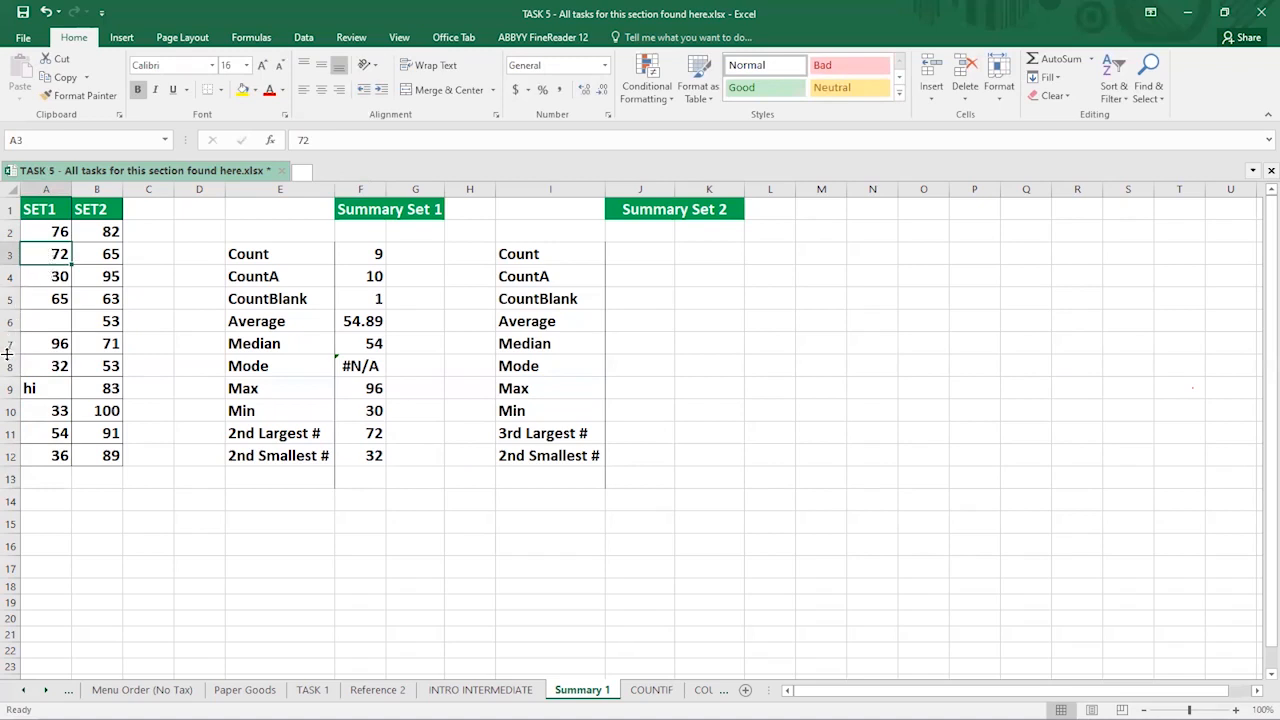
{"action": "type", "text": "15"}
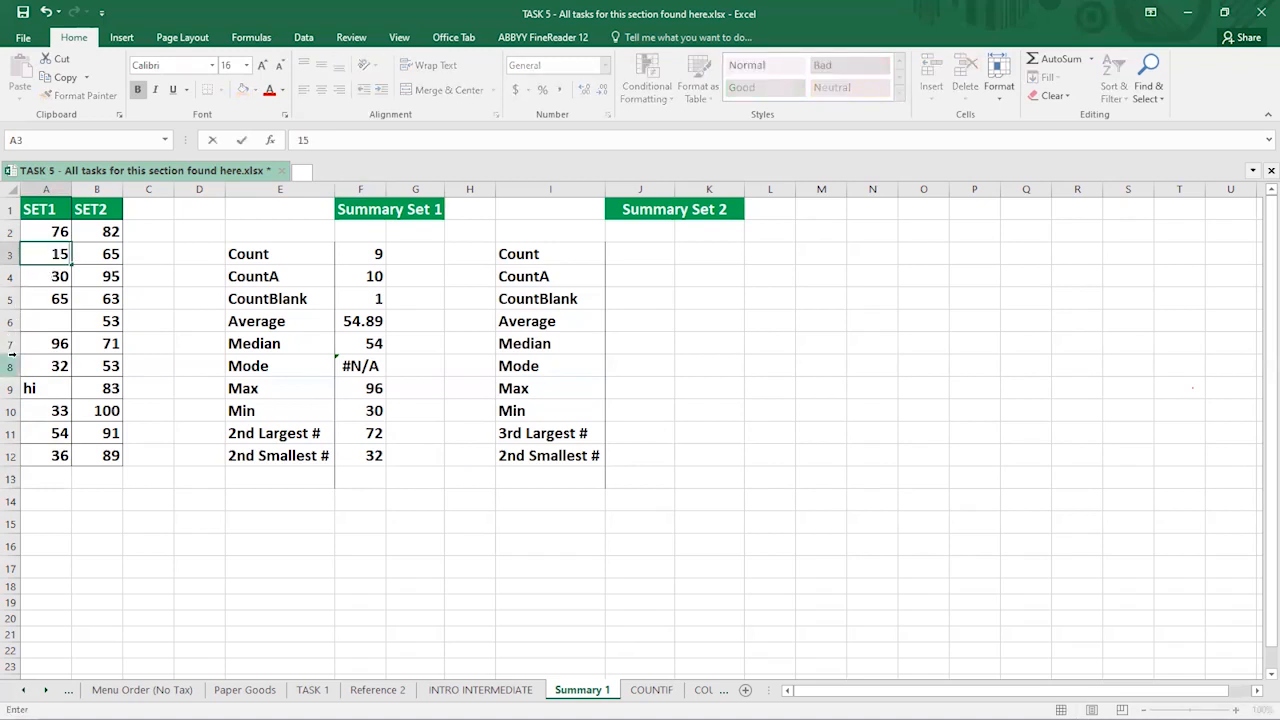
{"action": "key", "text": "Return"}
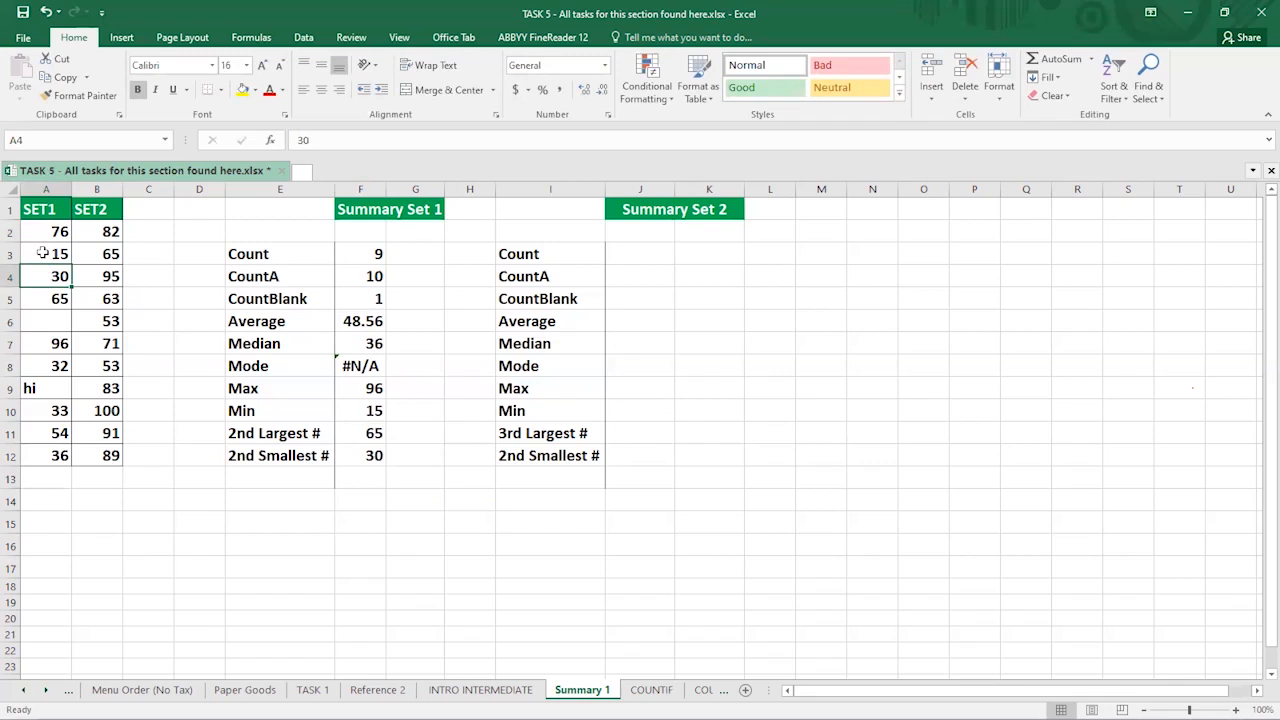
{"action": "left_click", "coordinate": [368, 456]}
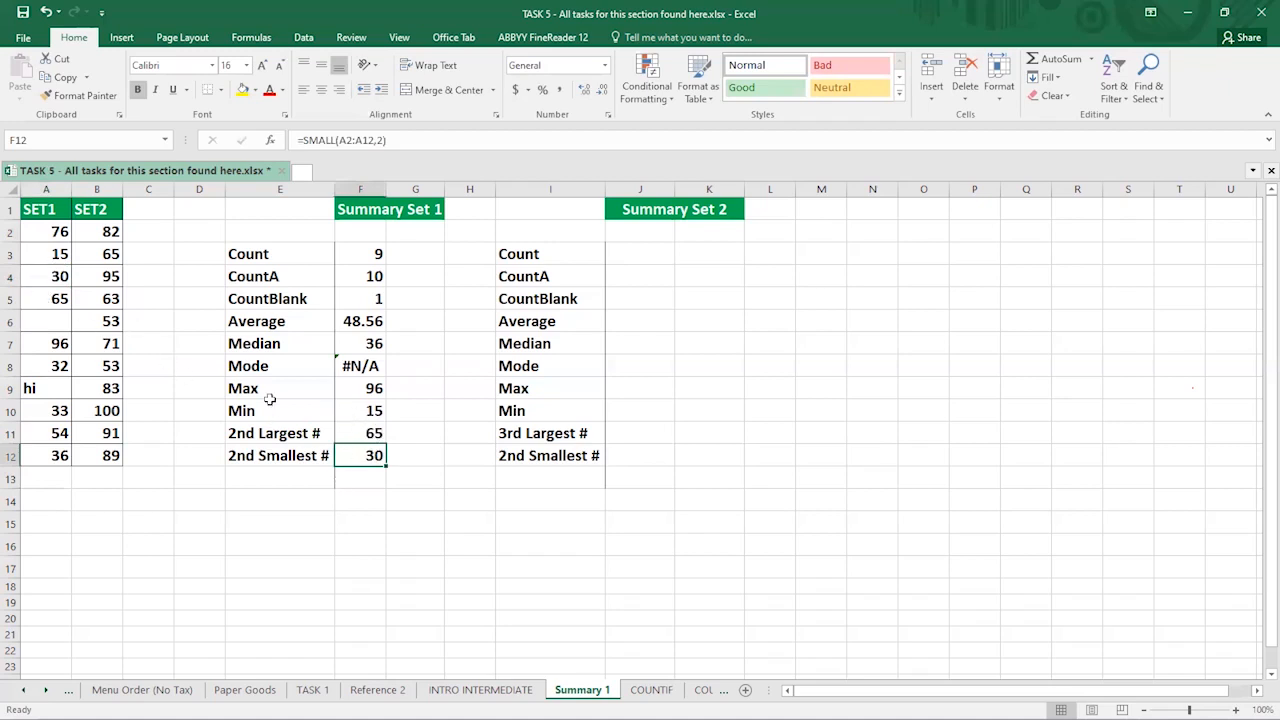
{"action": "left_click", "coordinate": [358, 410]}
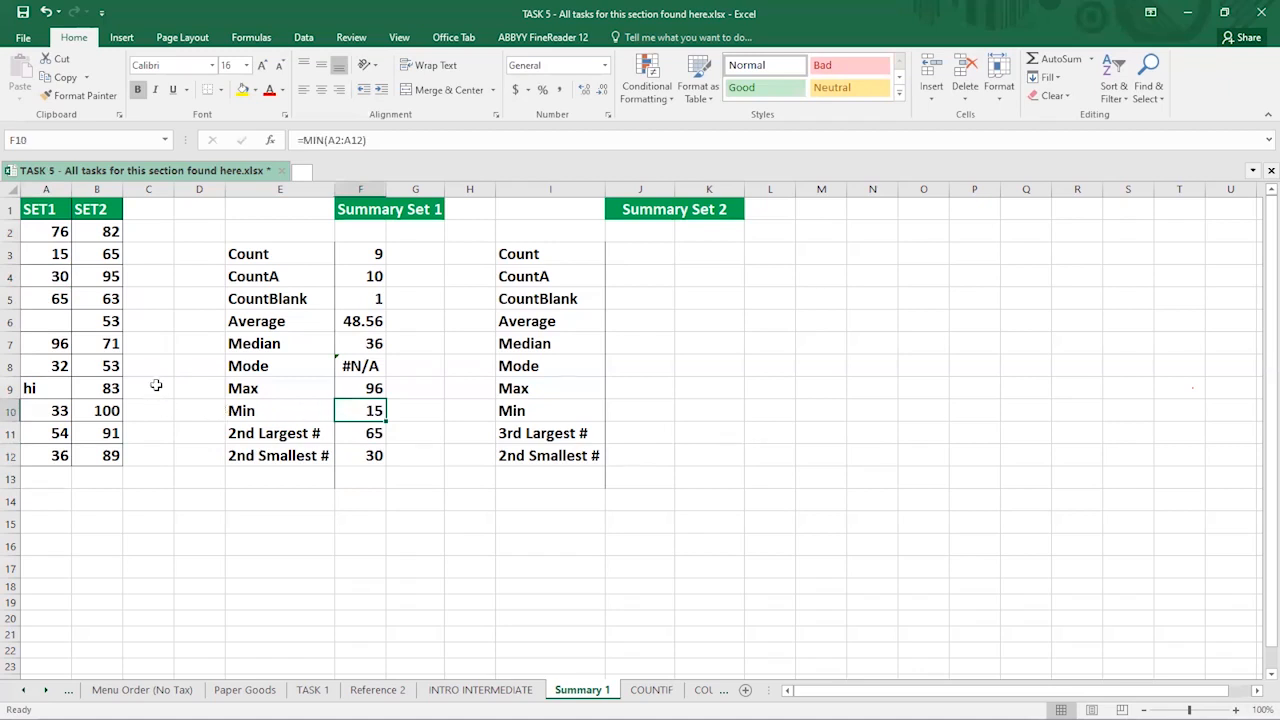
{"action": "key", "text": "ctrl+z"}
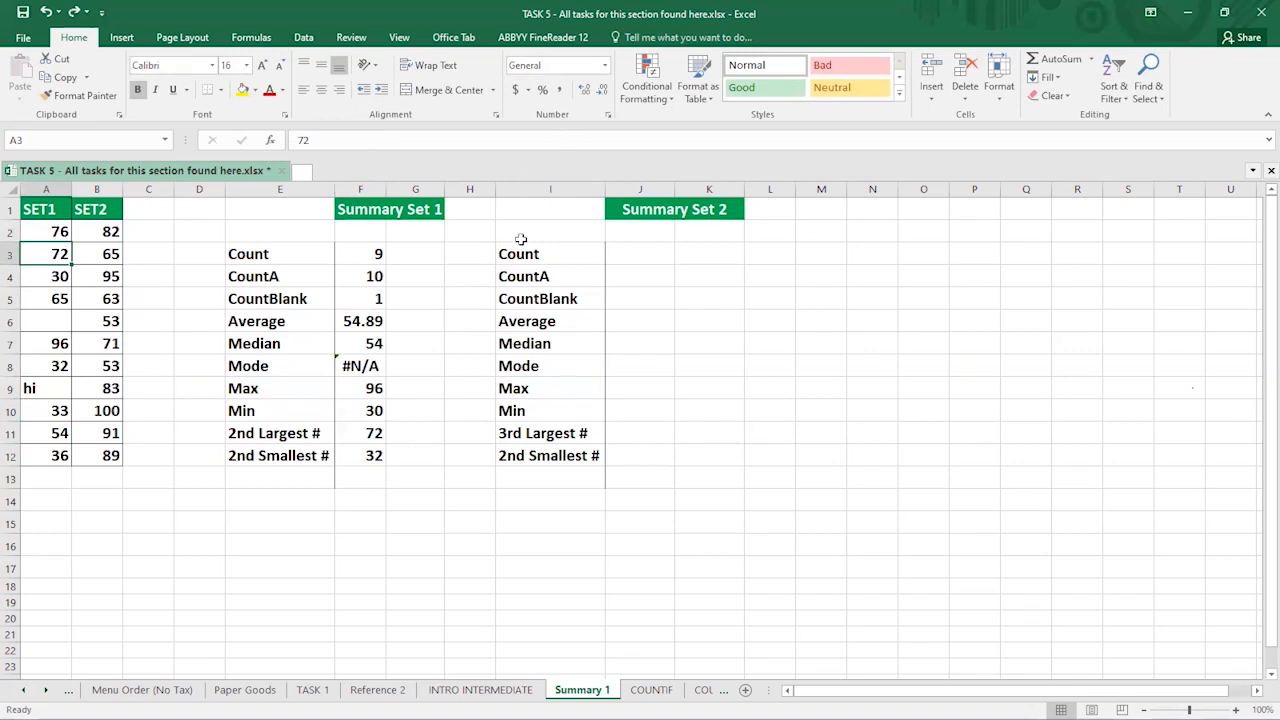
{"action": "left_click_drag", "start_coordinate": [527, 210], "coordinate": [711, 454]}
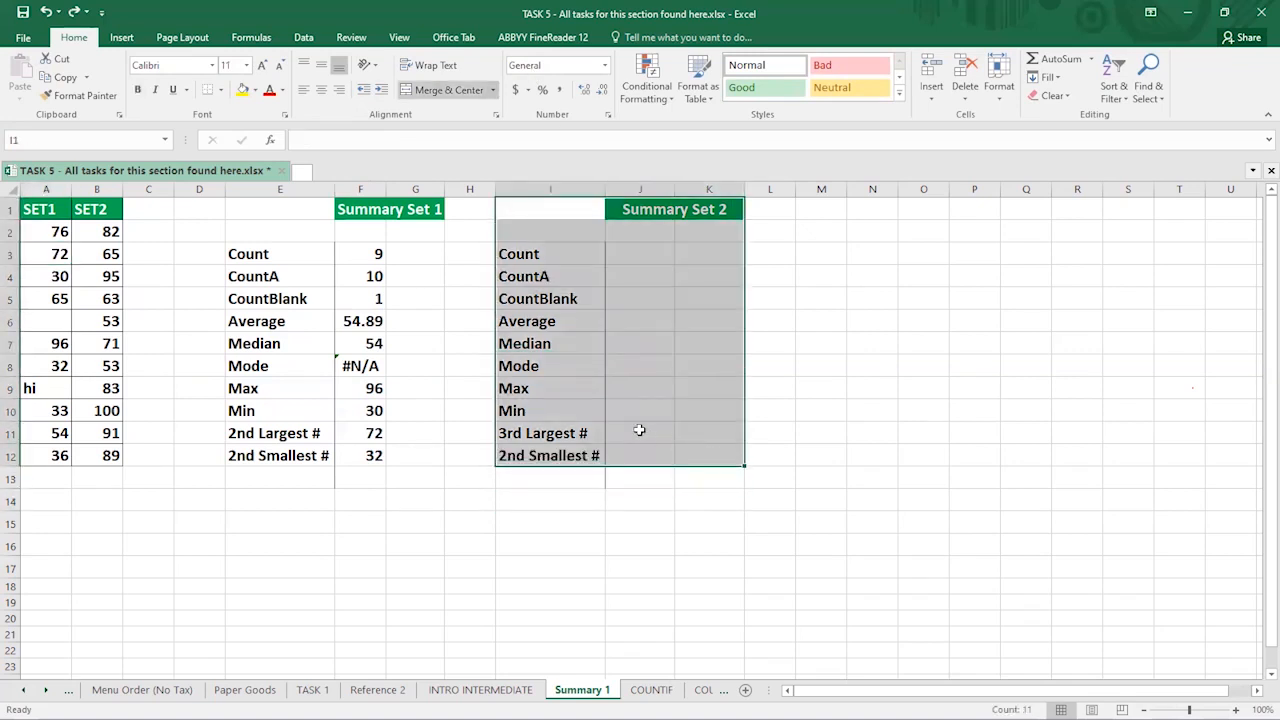
{"action": "left_click", "coordinate": [650, 208]}
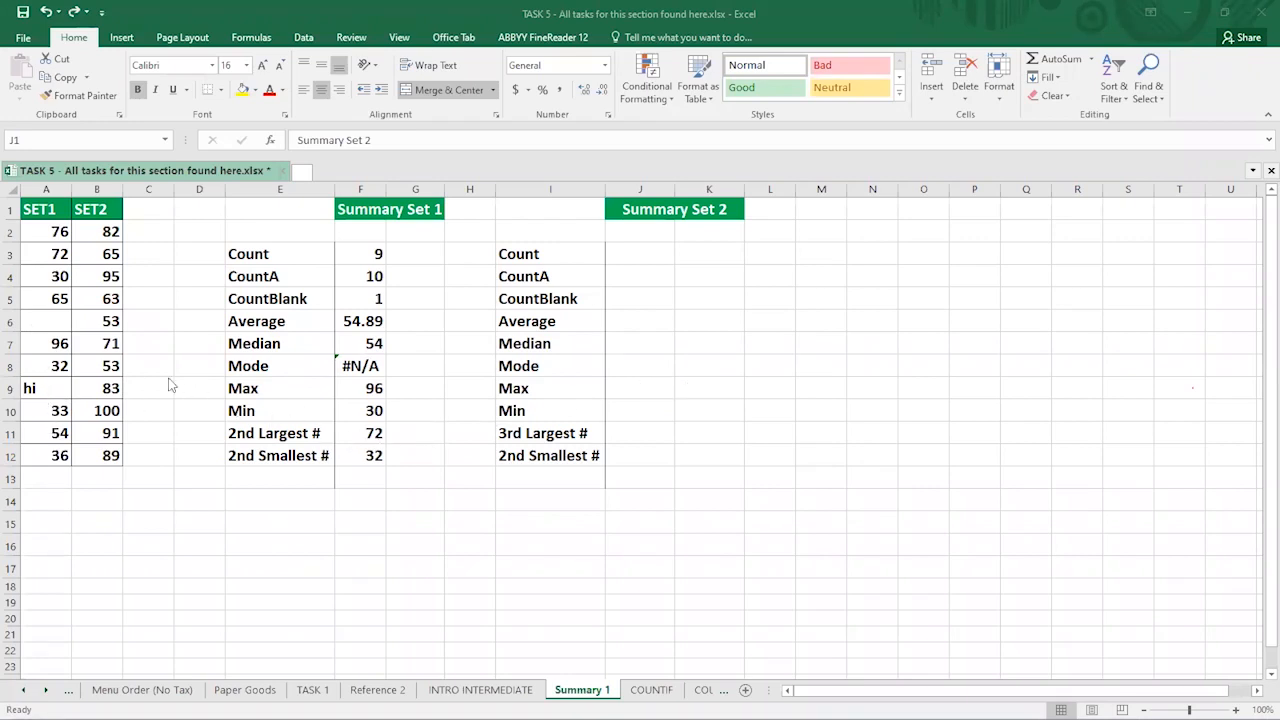
{"action": "left_click", "coordinate": [48, 278]}
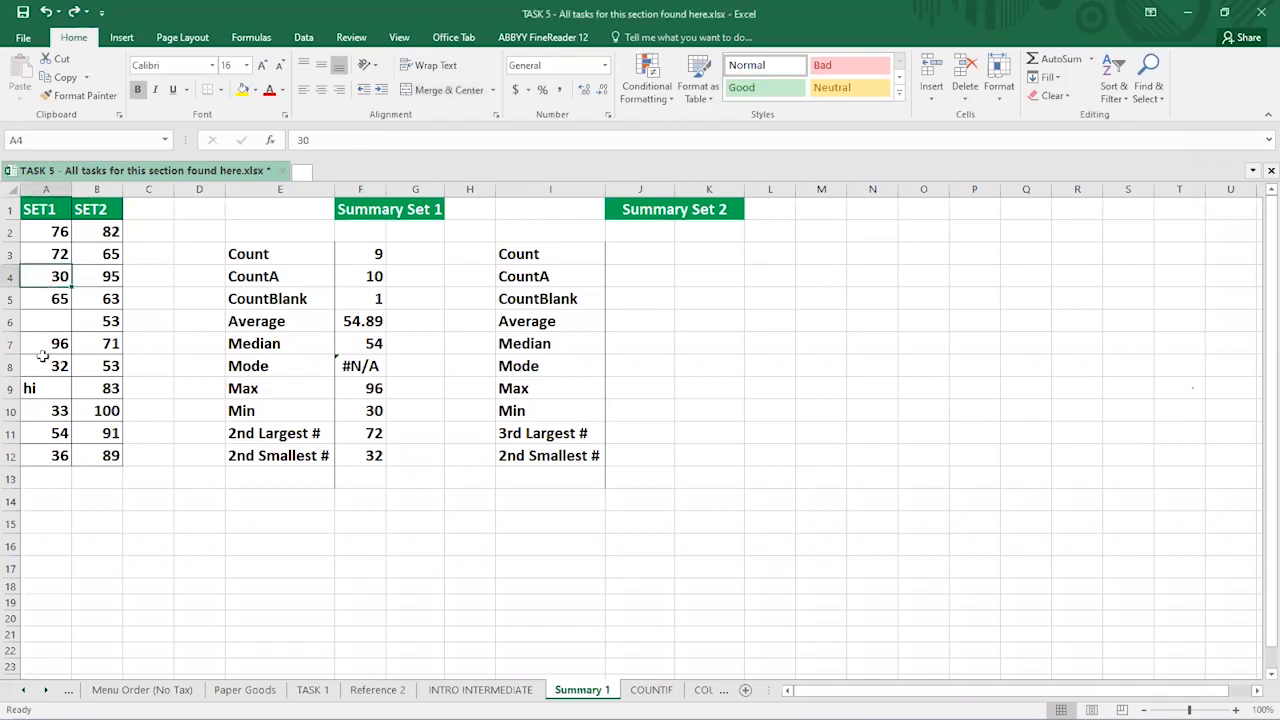
{"action": "left_click", "coordinate": [58, 256]}
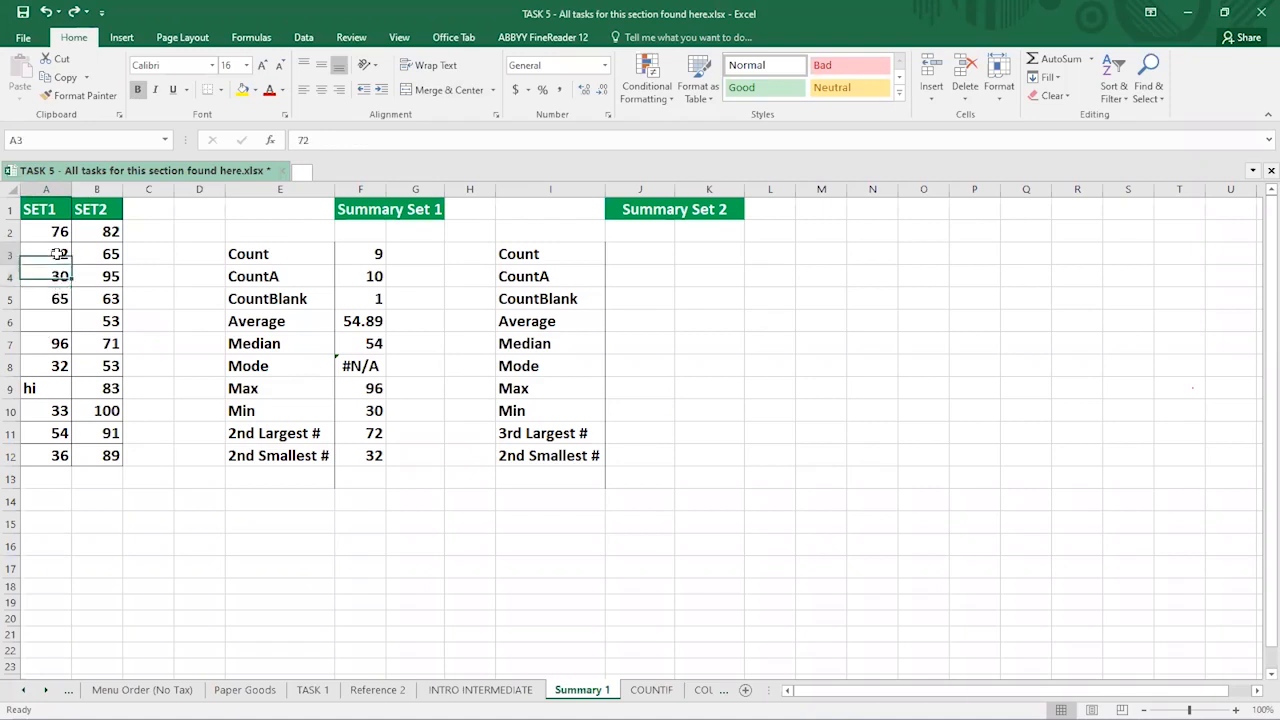
{"action": "type", "text": "32"}
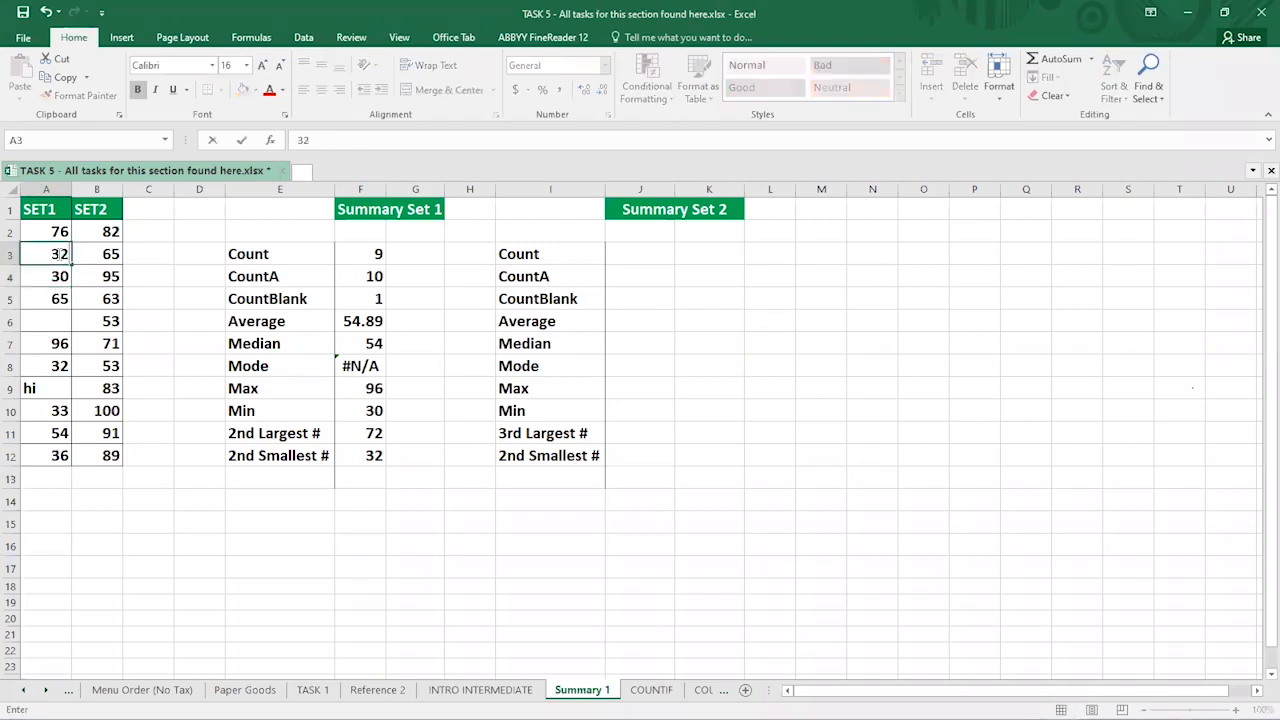
{"action": "key", "text": "Return"}
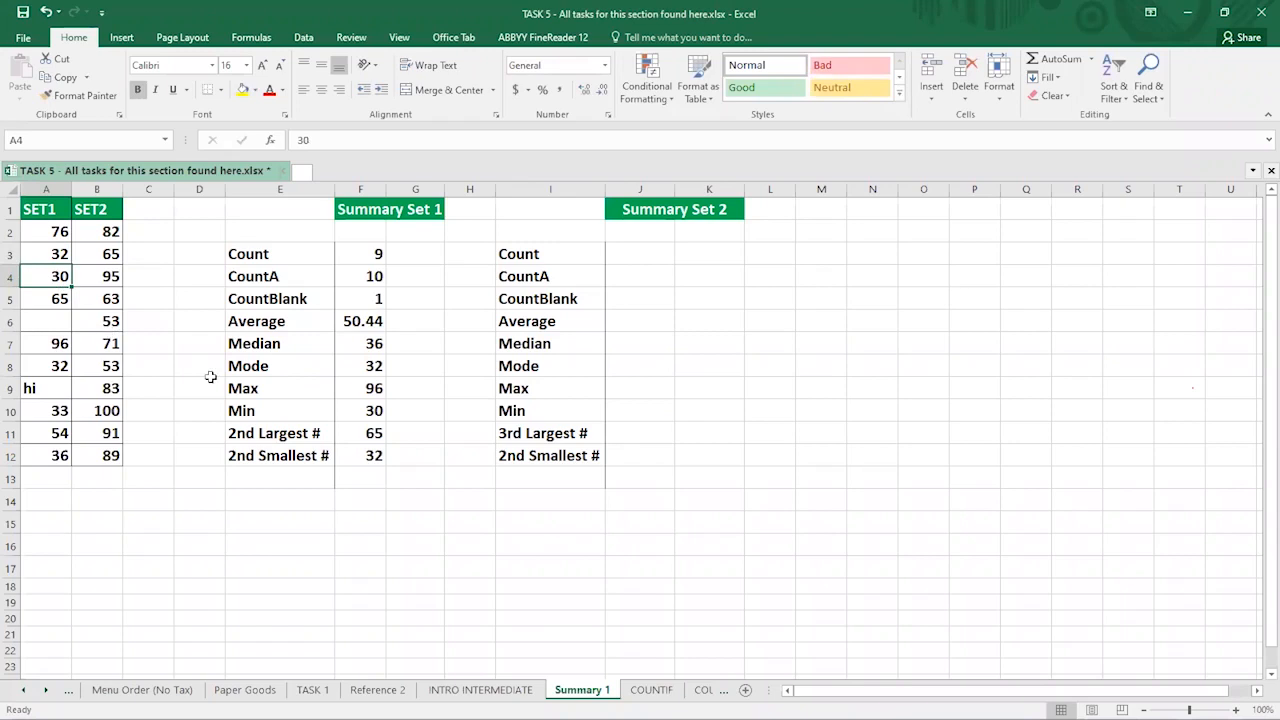
{"action": "left_click", "coordinate": [373, 366]}
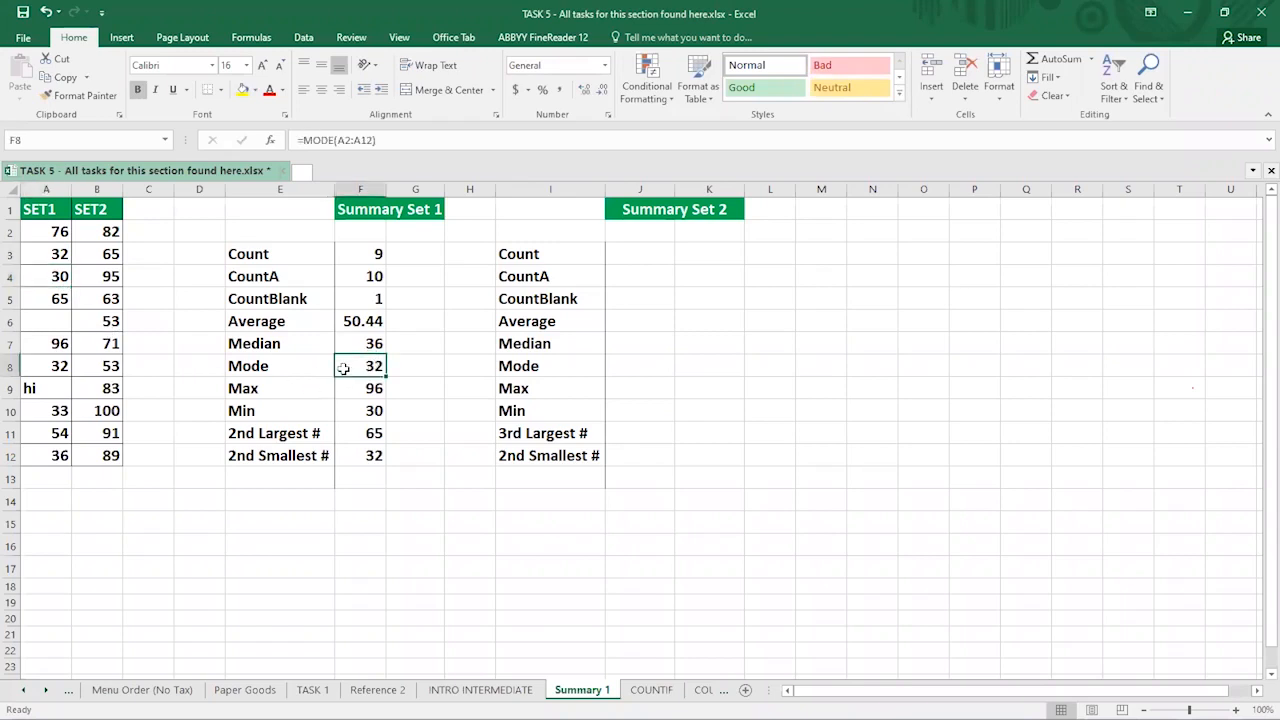
{"action": "left_click", "coordinate": [58, 258]}
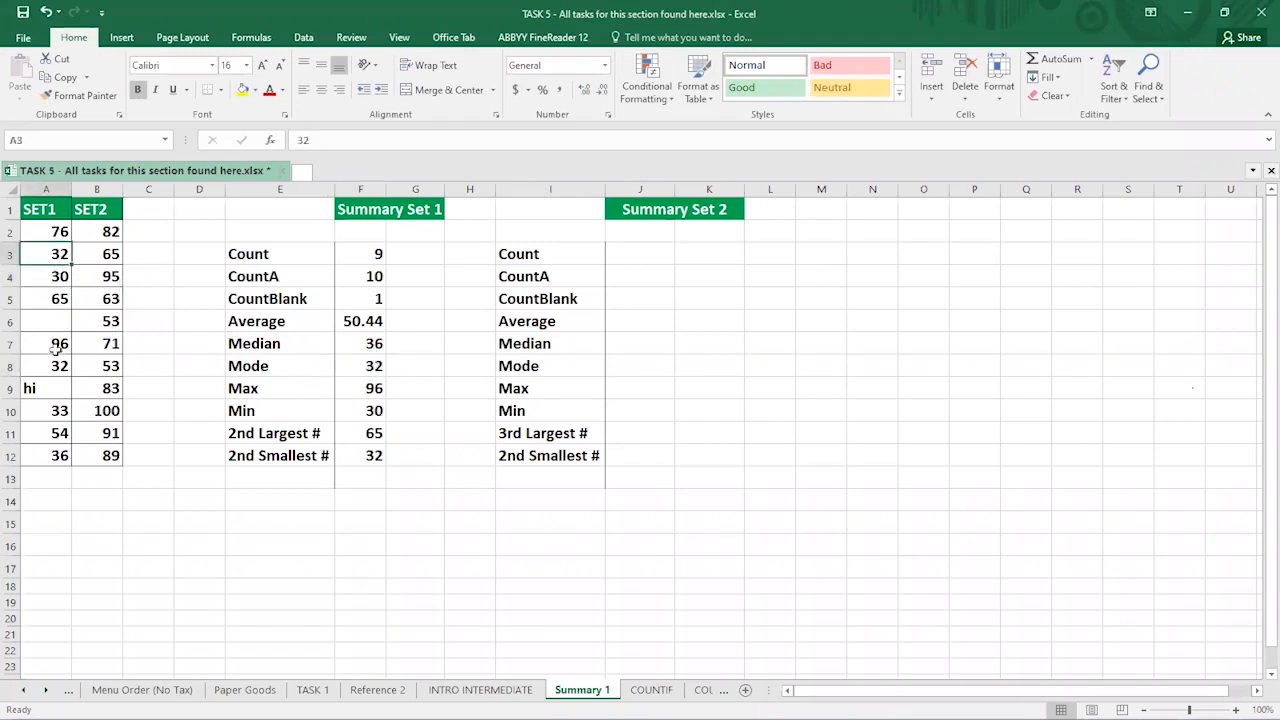
{"action": "left_click", "coordinate": [52, 366]}
{"action": "left_click", "coordinate": [58, 255]}
{"action": "left_click", "coordinate": [53, 368]}
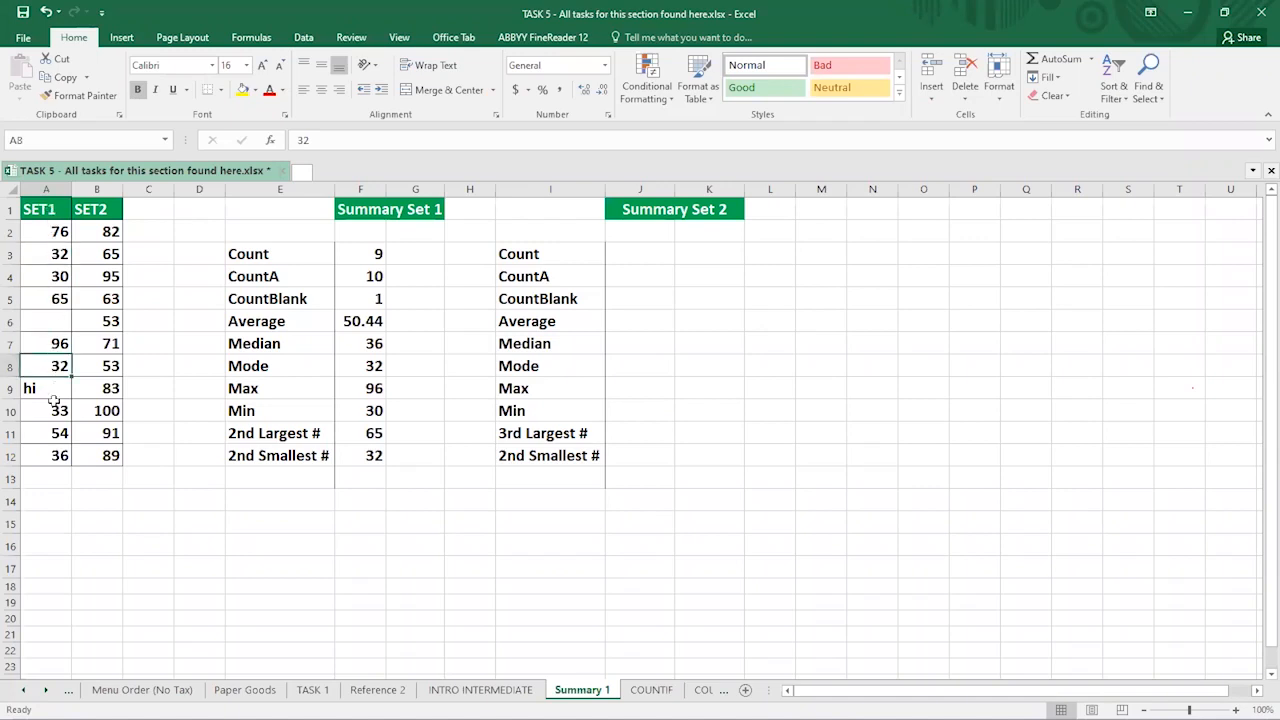
{"action": "left_click", "coordinate": [364, 368]}
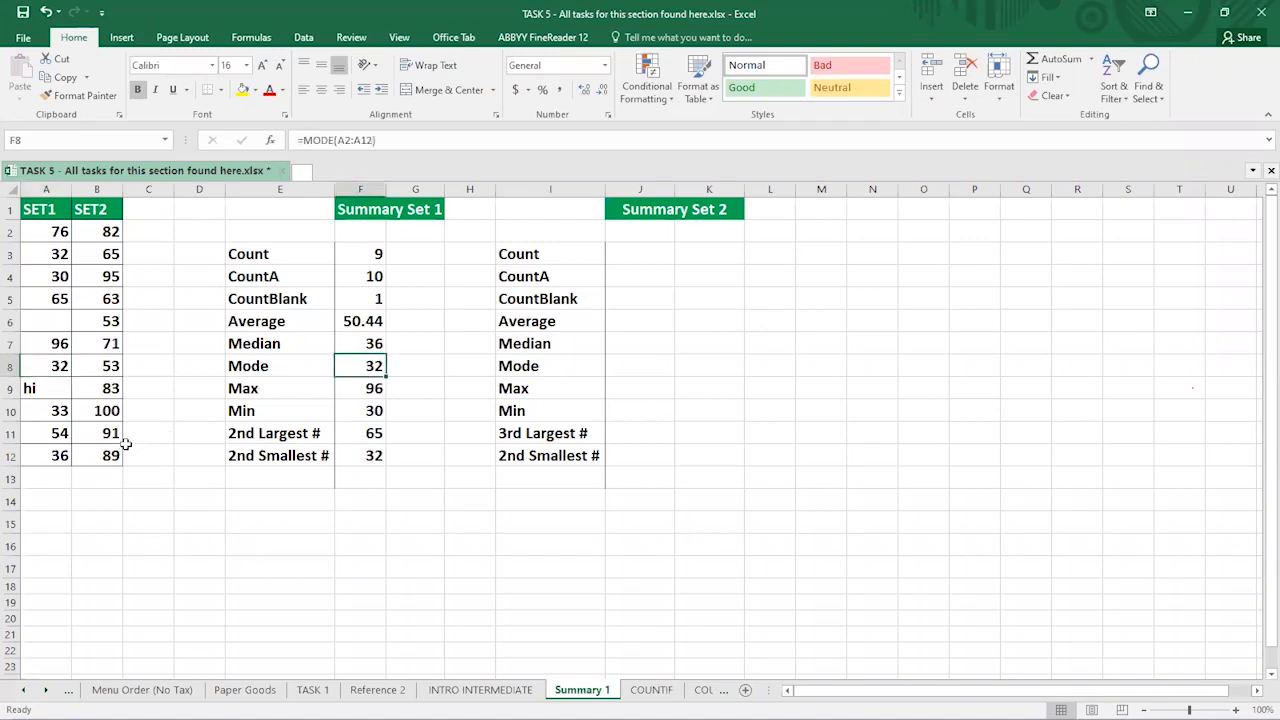
{"action": "key", "text": "ctrl+z"}
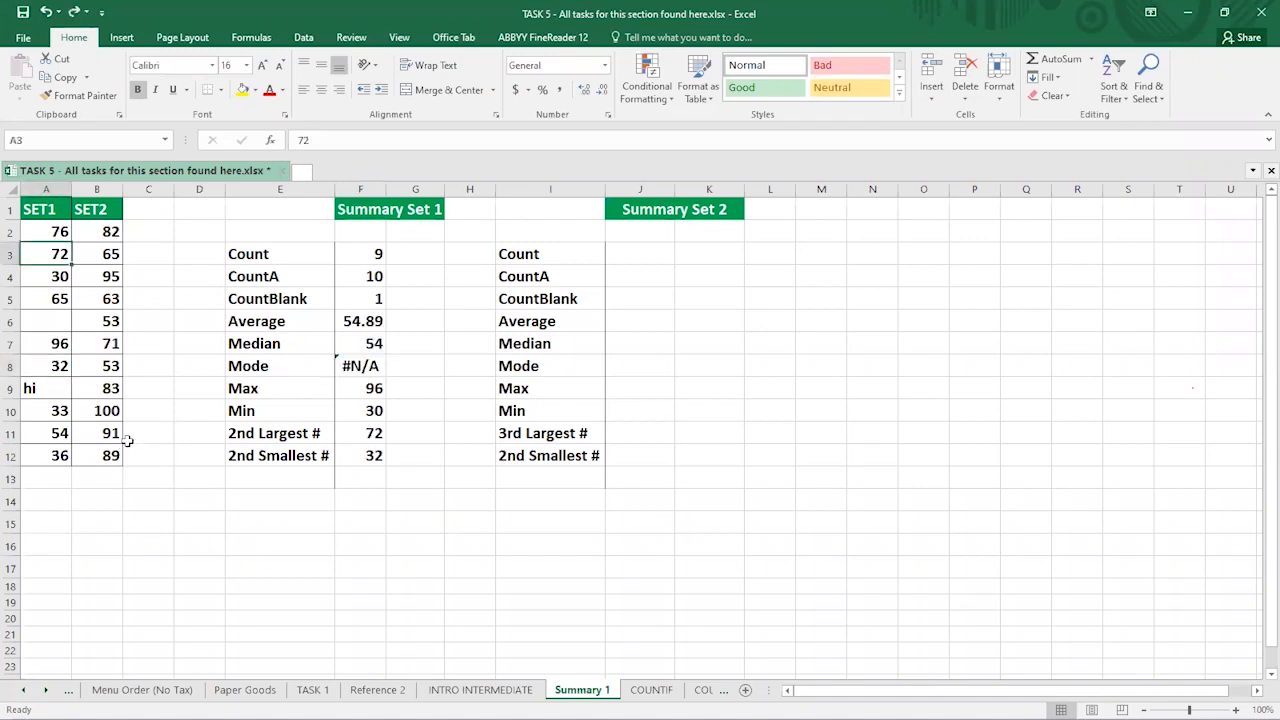
{"action": "left_click", "coordinate": [345, 368]}
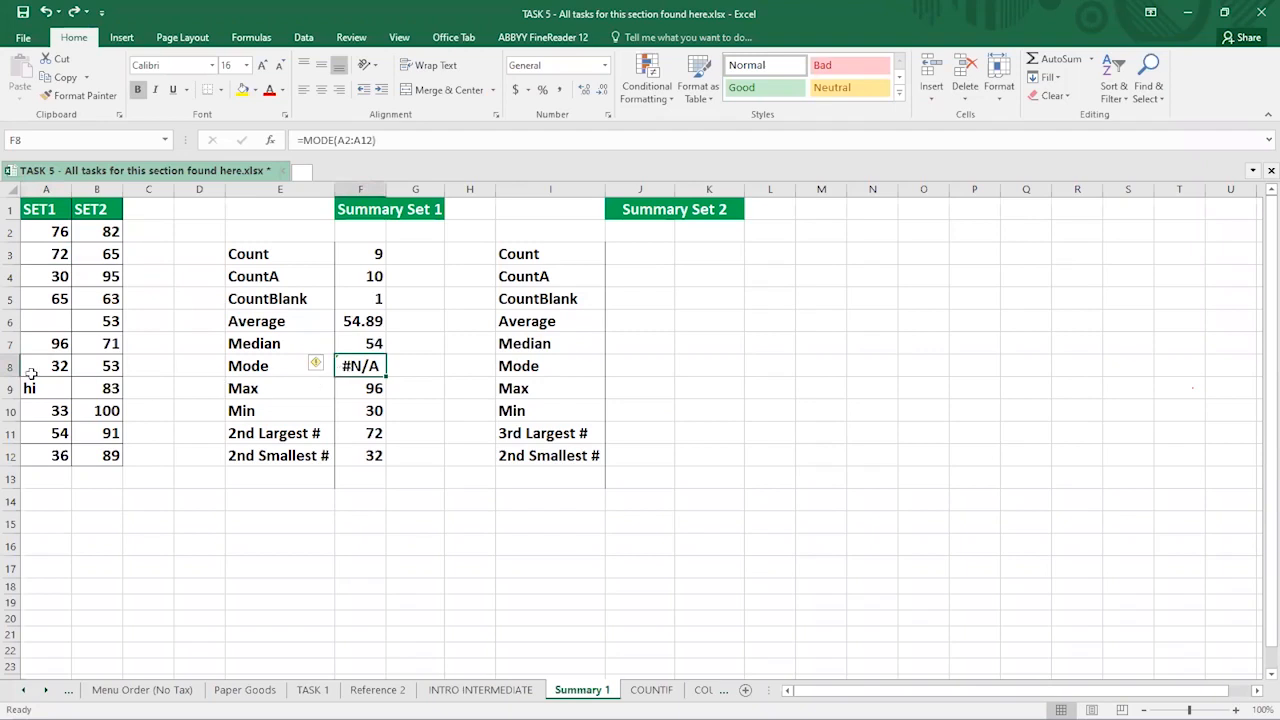
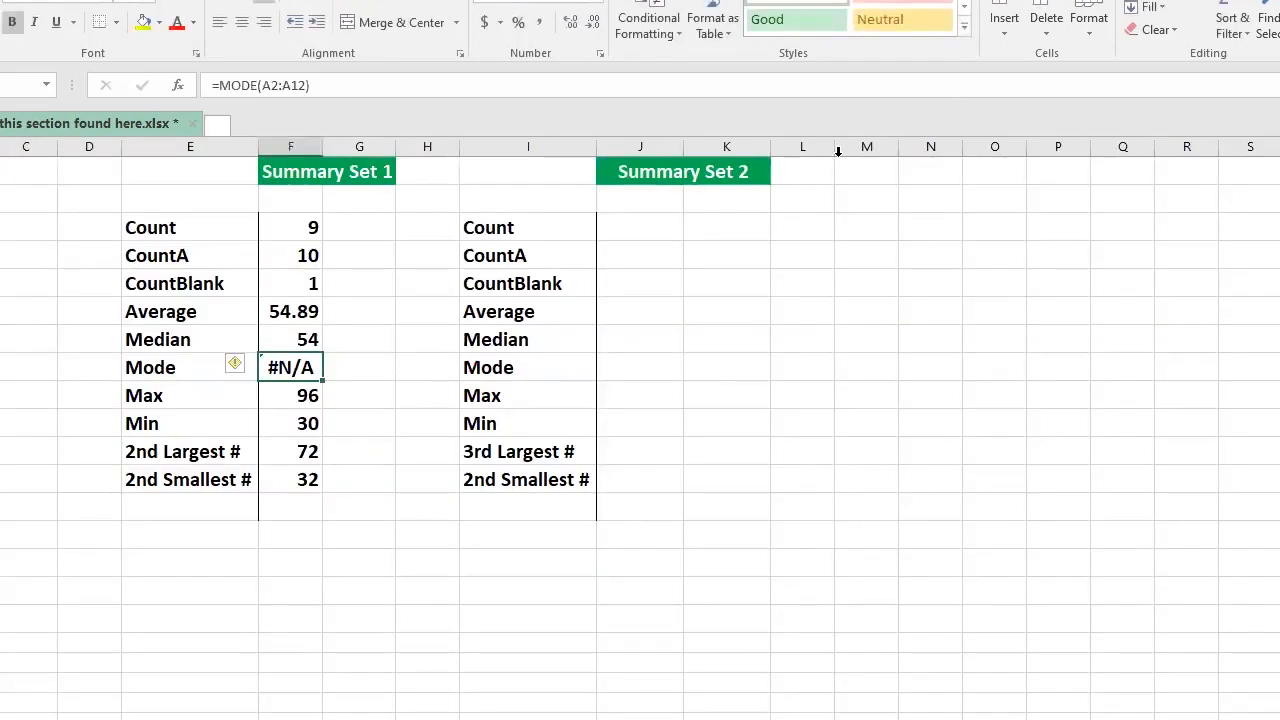
- Highlight the summary statistic labels from Count downward, then clear the selection
{"action": "left_click", "coordinate": [151, 222]}
{"action": "left_click_drag", "start_coordinate": [151, 222], "coordinate": [229, 483]}
{"action": "left_click", "coordinate": [286, 566]}
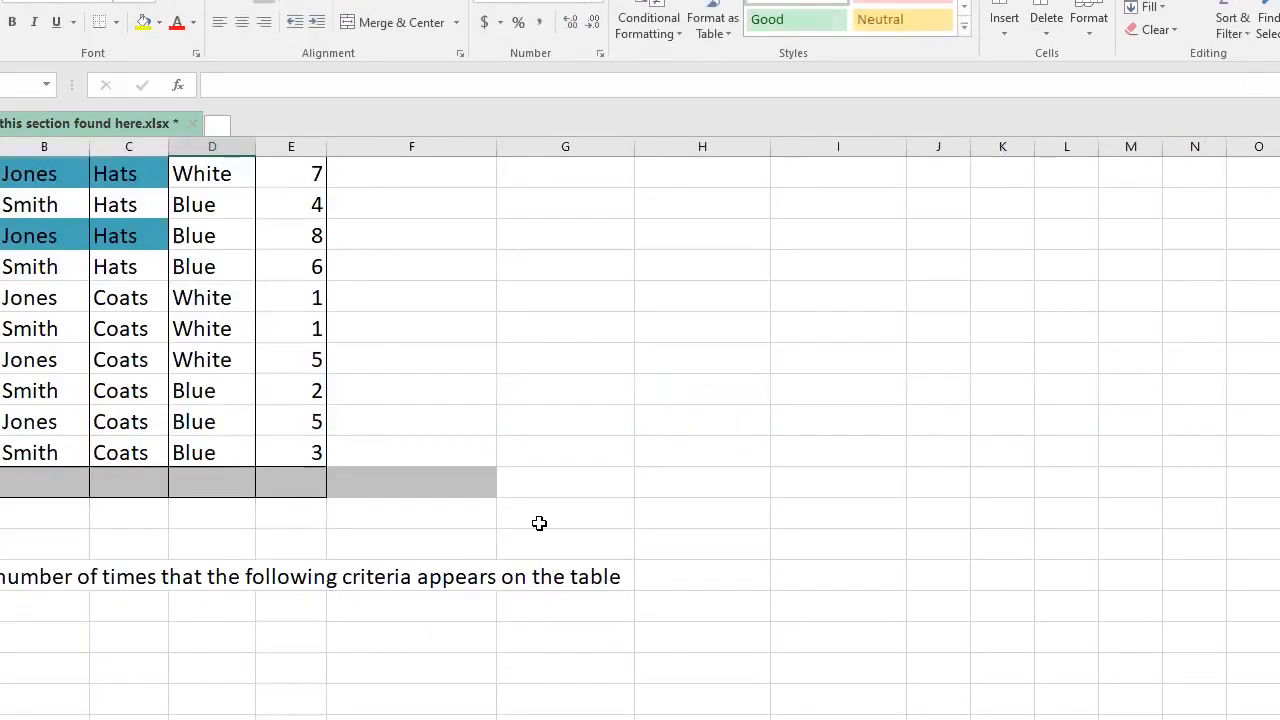
{"action": "scroll", "coordinate": [537, 523], "scroll_direction": "up", "scroll_amount": 2}
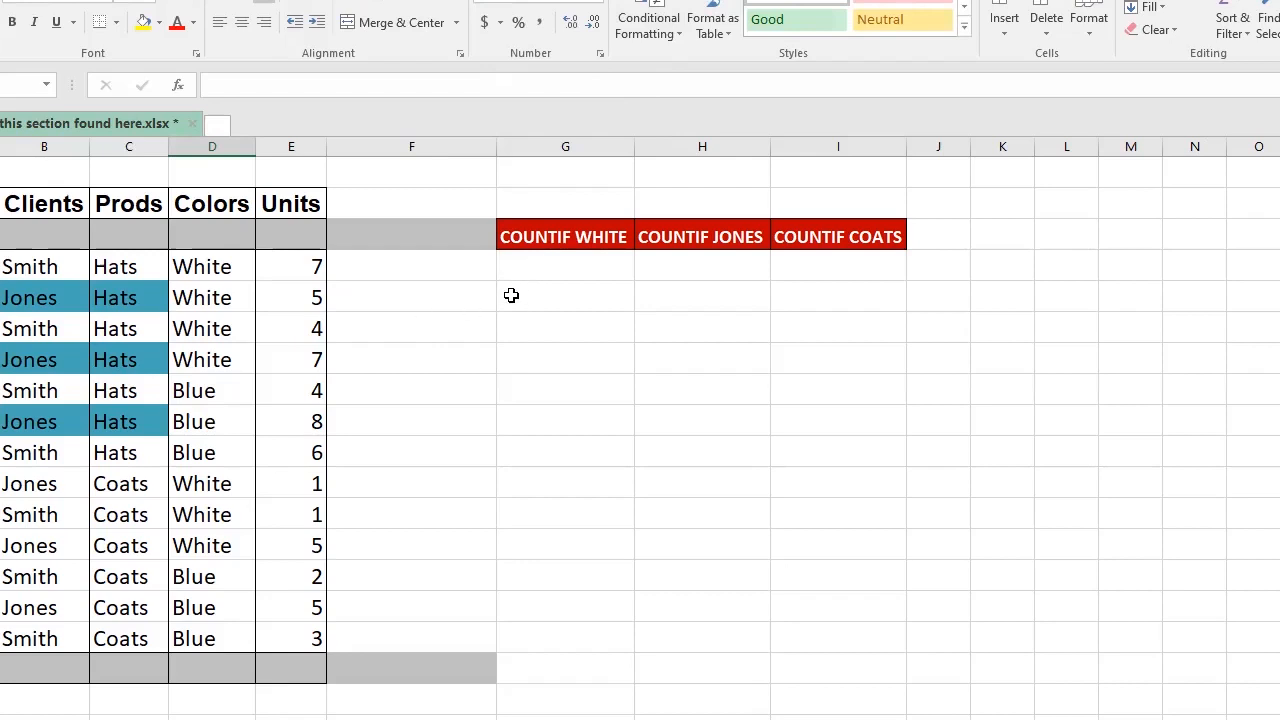
{"action": "scroll", "coordinate": [507, 305], "scroll_direction": "down", "scroll_amount": 4}
{"action": "scroll", "coordinate": [506, 306], "scroll_direction": "up", "scroll_amount": 4}
{"action": "scroll", "coordinate": [31, 509], "scroll_direction": "down", "scroll_amount": 5}
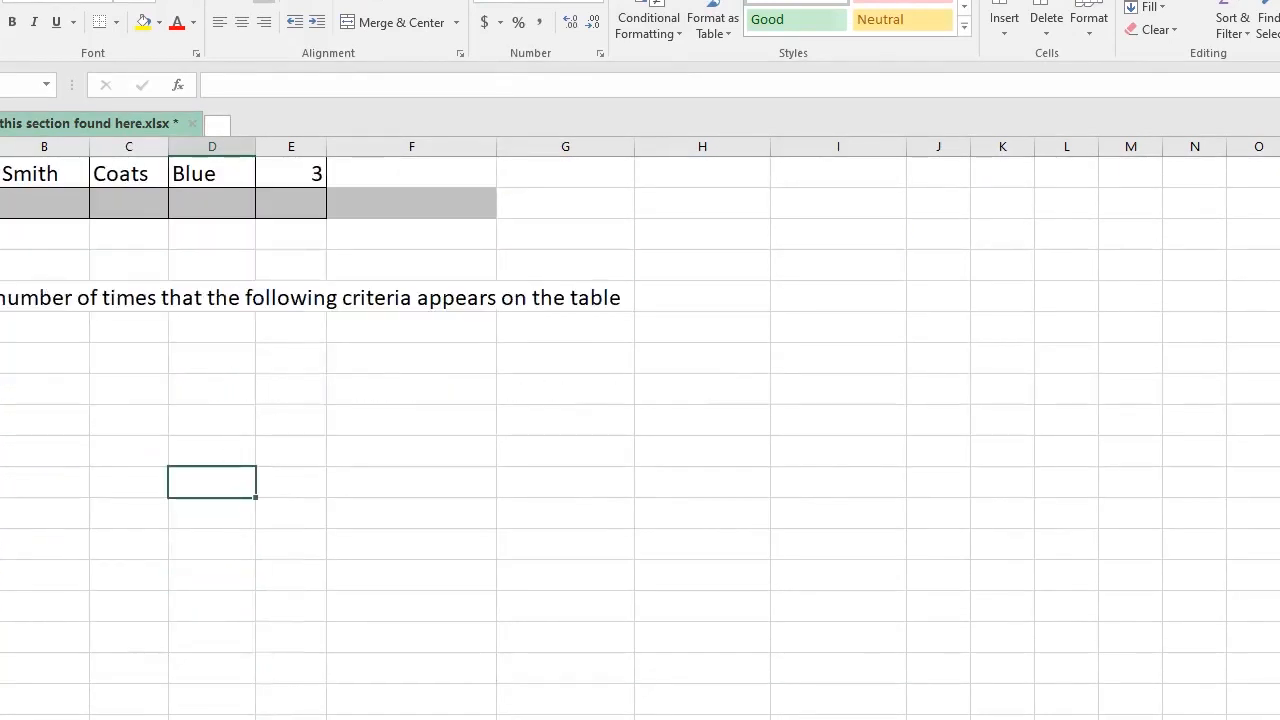
{"action": "scroll", "coordinate": [441, 440], "scroll_direction": "up", "scroll_amount": 5}
{"action": "left_click", "coordinate": [567, 268]}
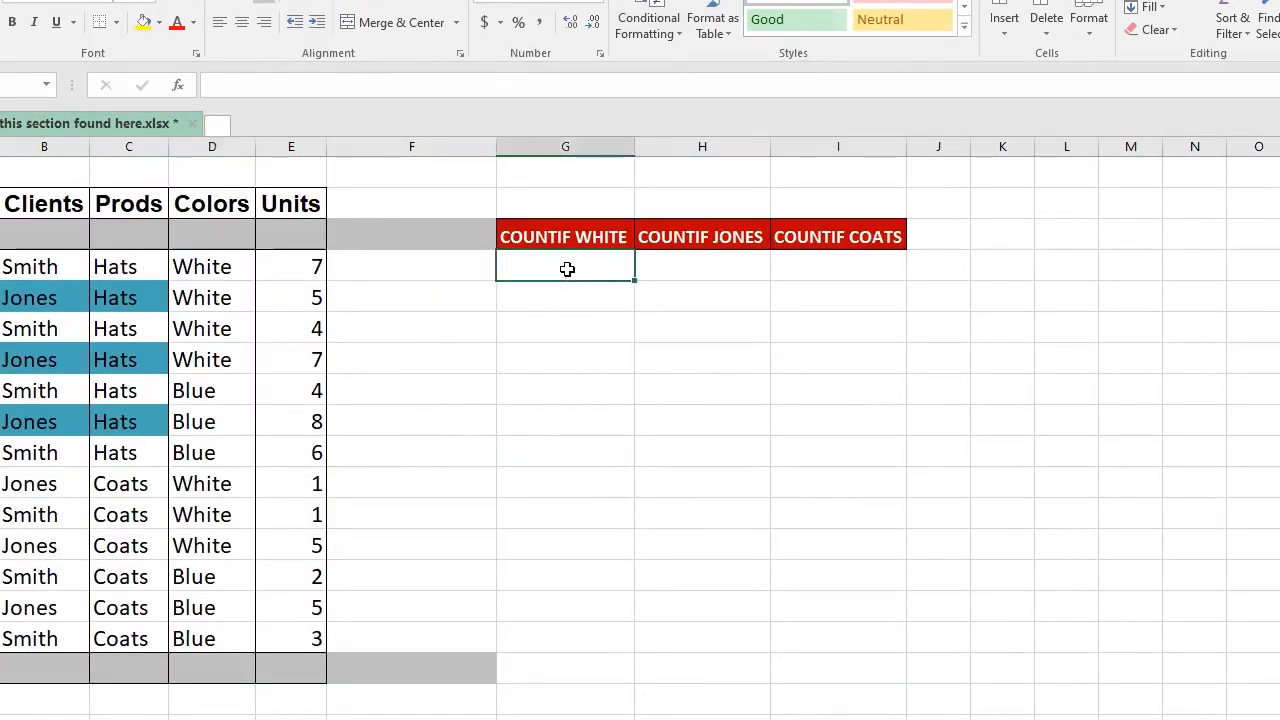
{"action": "scroll", "coordinate": [170, 557], "scroll_direction": "down", "scroll_amount": 5}
{"action": "scroll", "coordinate": [111, 549], "scroll_direction": "up", "scroll_amount": 1}
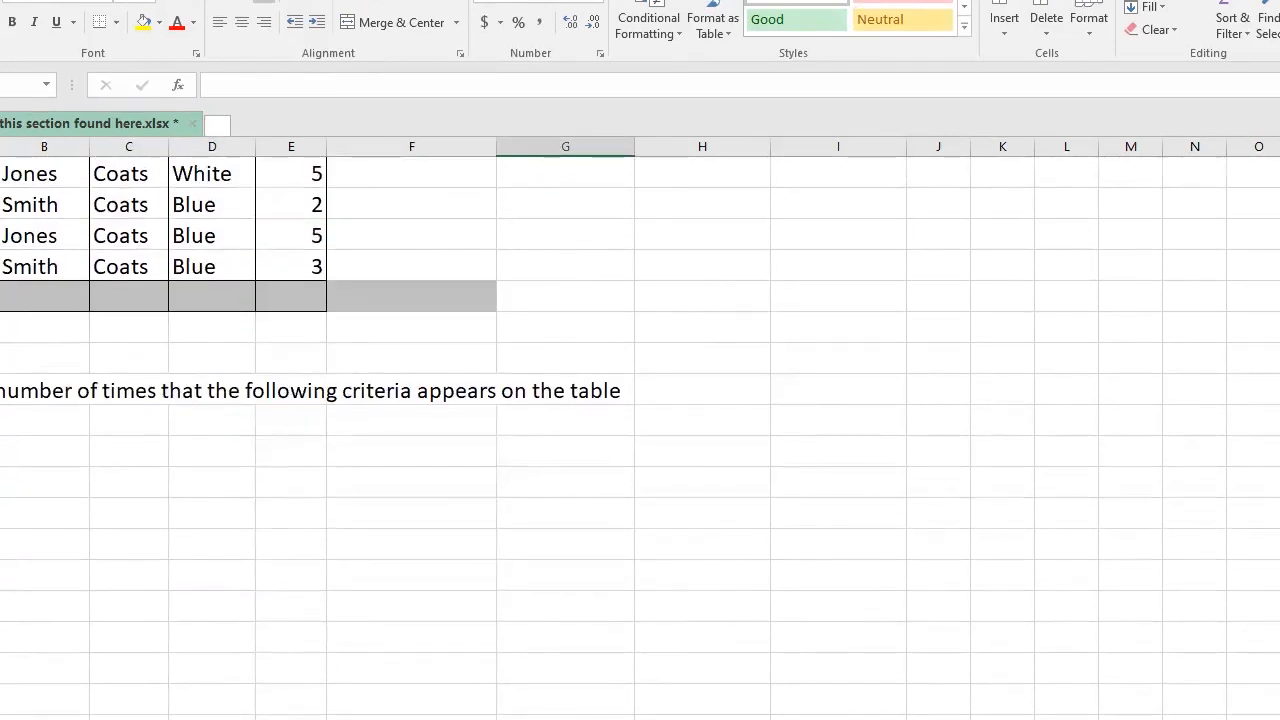
{"action": "scroll", "coordinate": [640, 436], "scroll_direction": "up", "scroll_amount": 1}
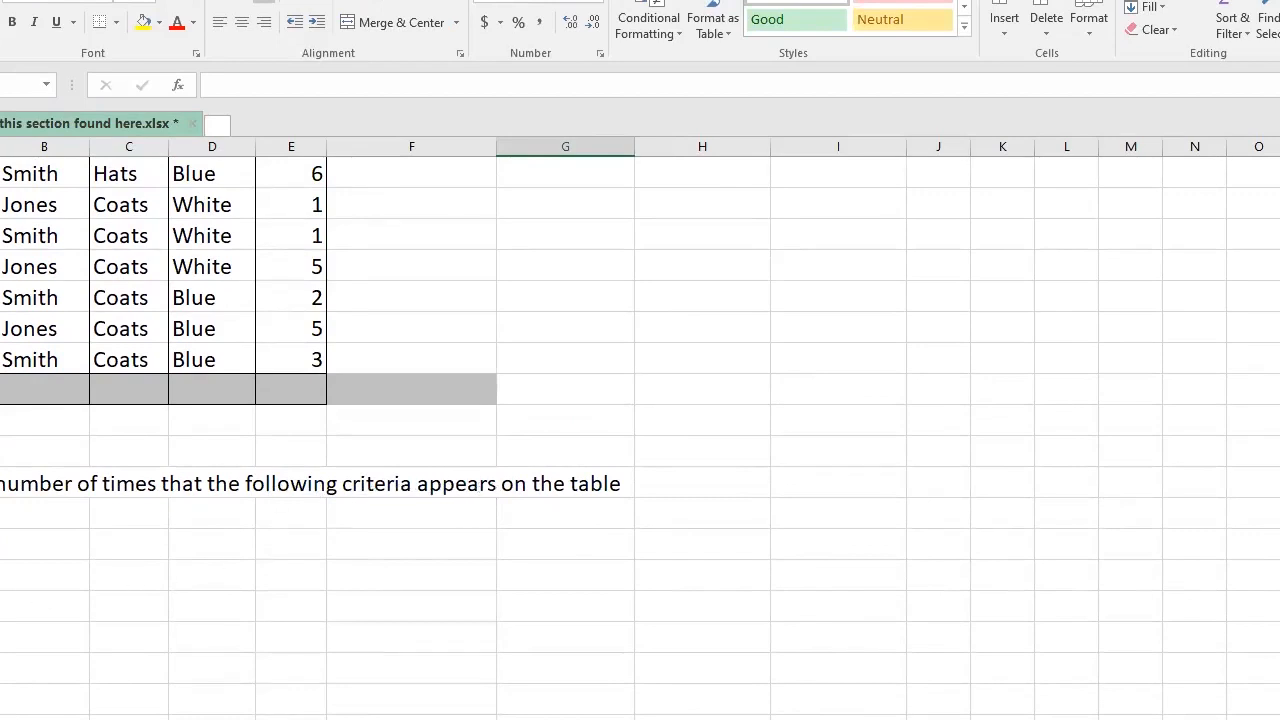
{"action": "left_click", "coordinate": [2, 545]}
{"action": "scroll", "coordinate": [2, 545], "scroll_direction": "up", "scroll_amount": 2}
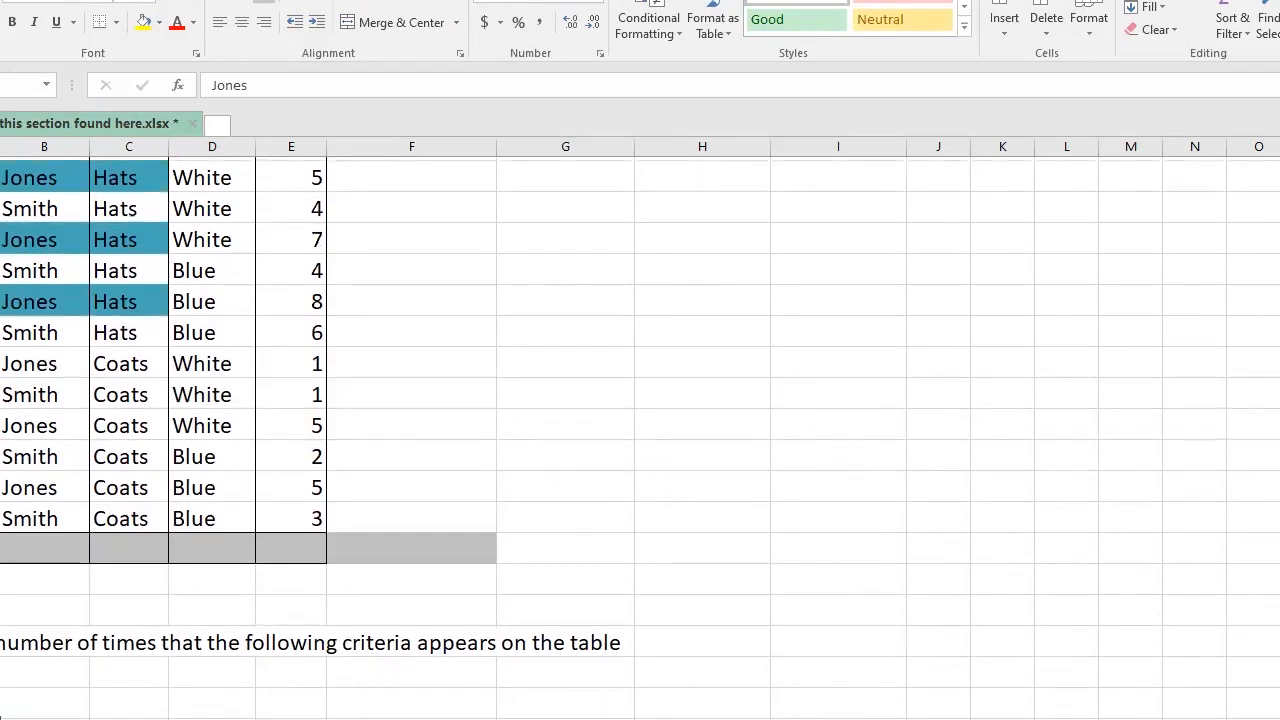
{"action": "scroll", "coordinate": [20, 200], "scroll_direction": "up", "scroll_amount": 1}
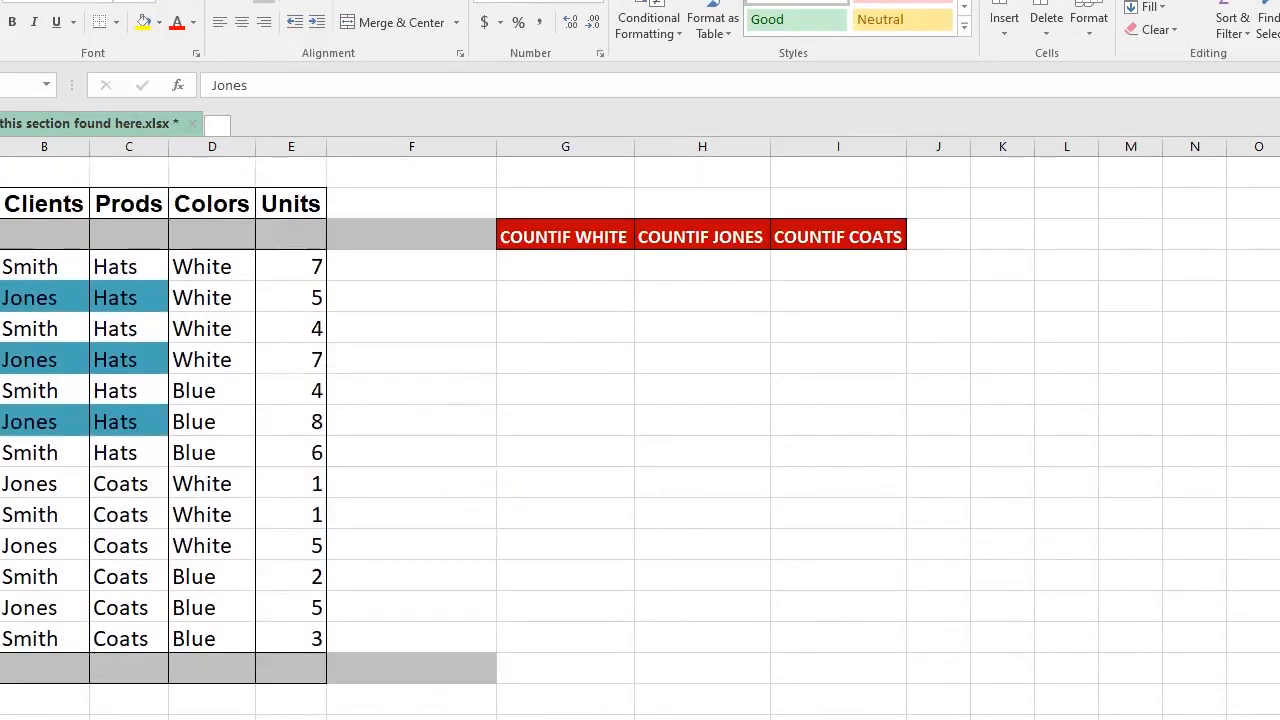
{"action": "left_click", "coordinate": [44, 140]}
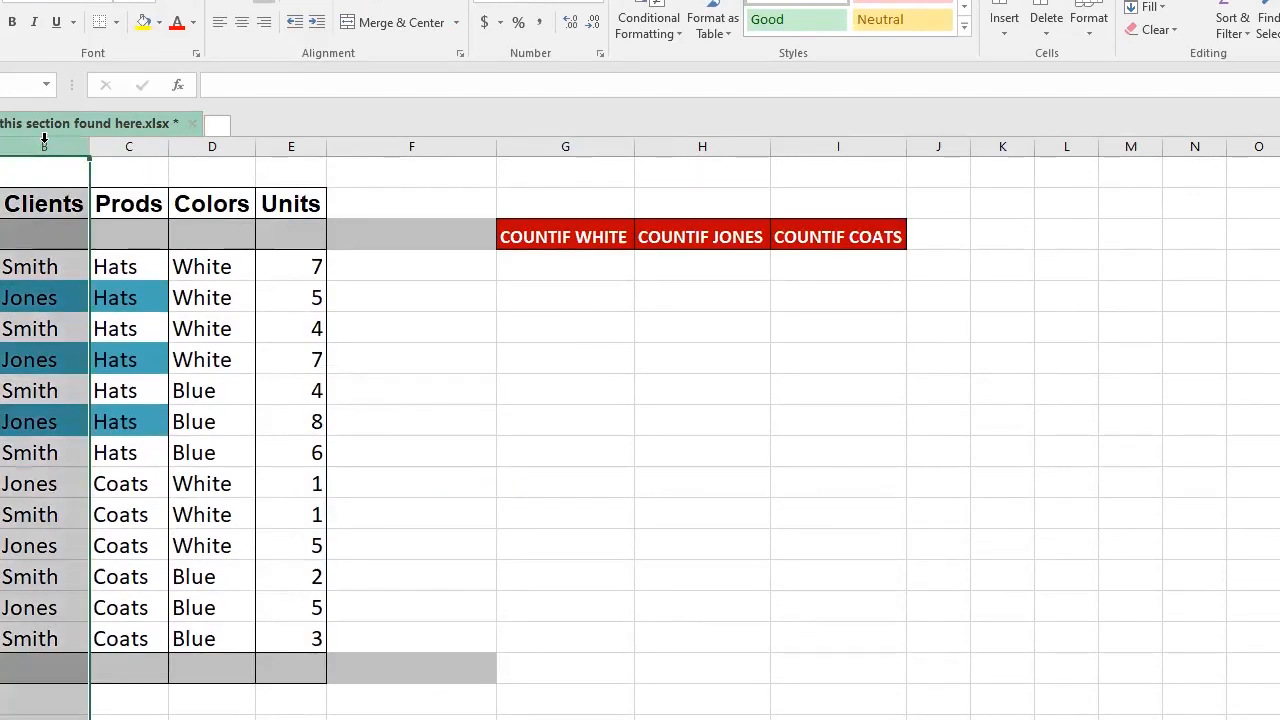
{"action": "left_click", "coordinate": [44, 204]}
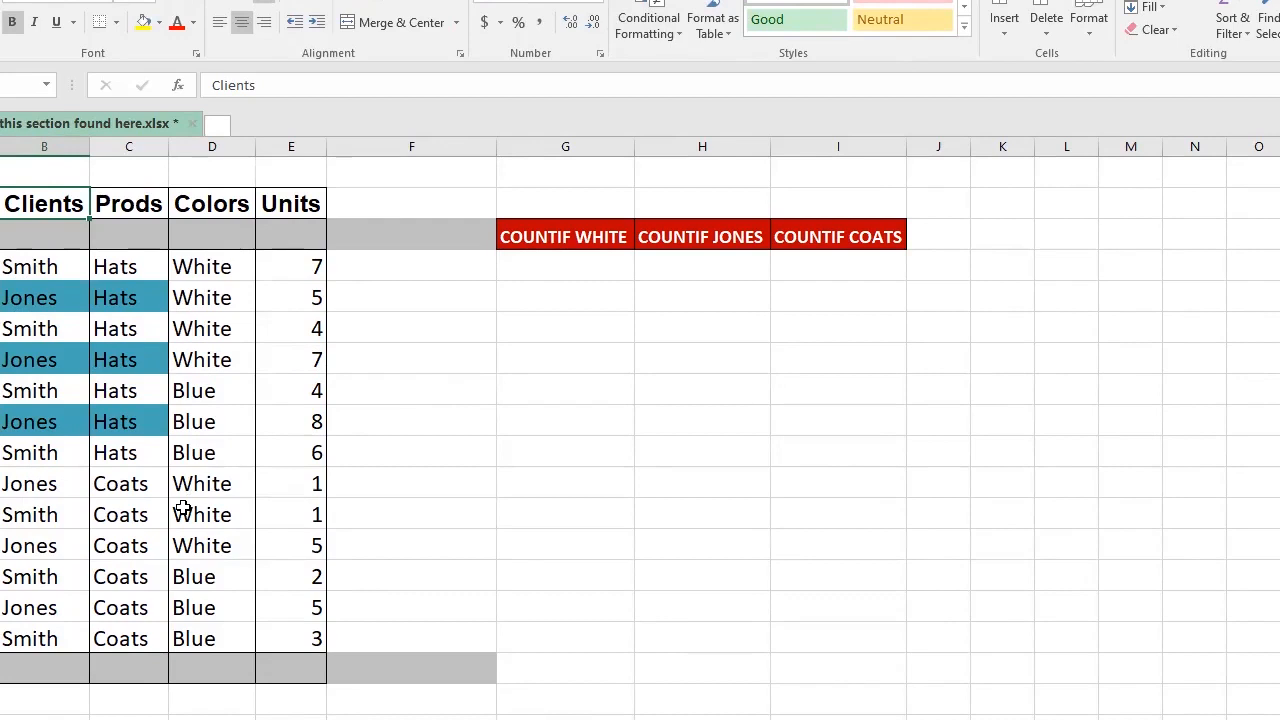
{"action": "scroll", "coordinate": [115, 630], "scroll_direction": "down", "scroll_amount": 1}
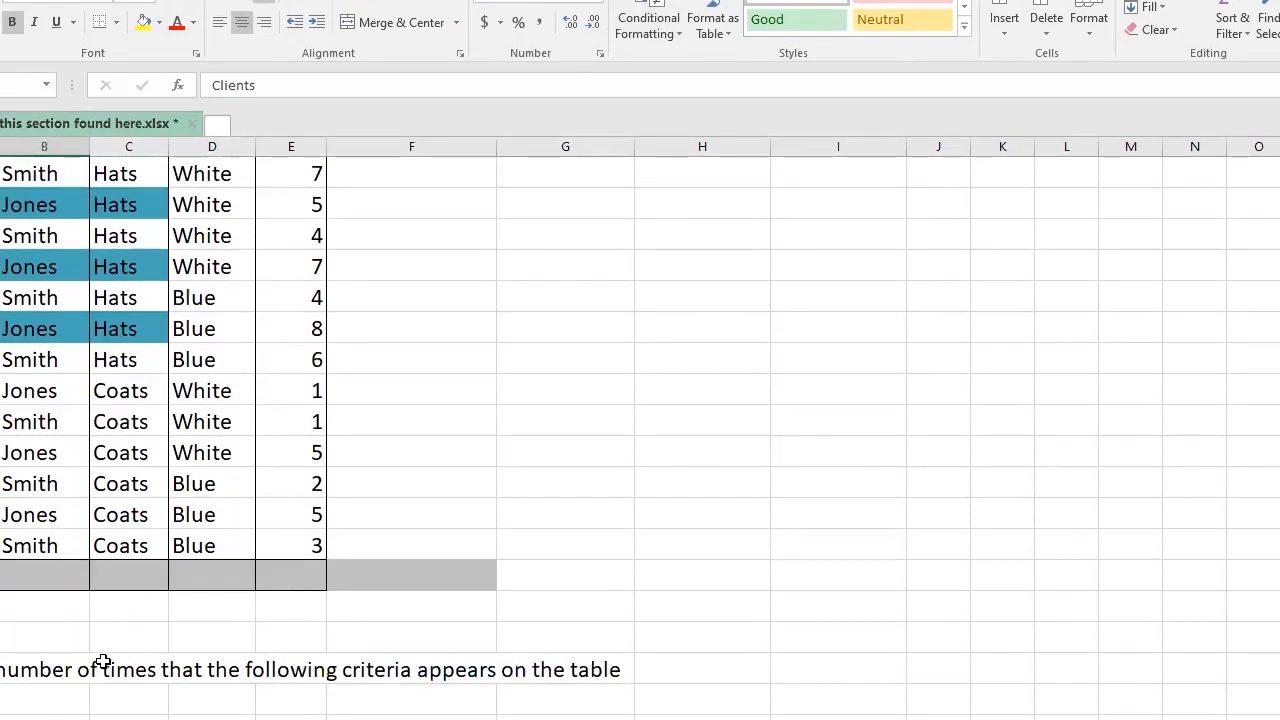
{"action": "scroll", "coordinate": [460, 677], "scroll_direction": "down", "scroll_amount": 2}
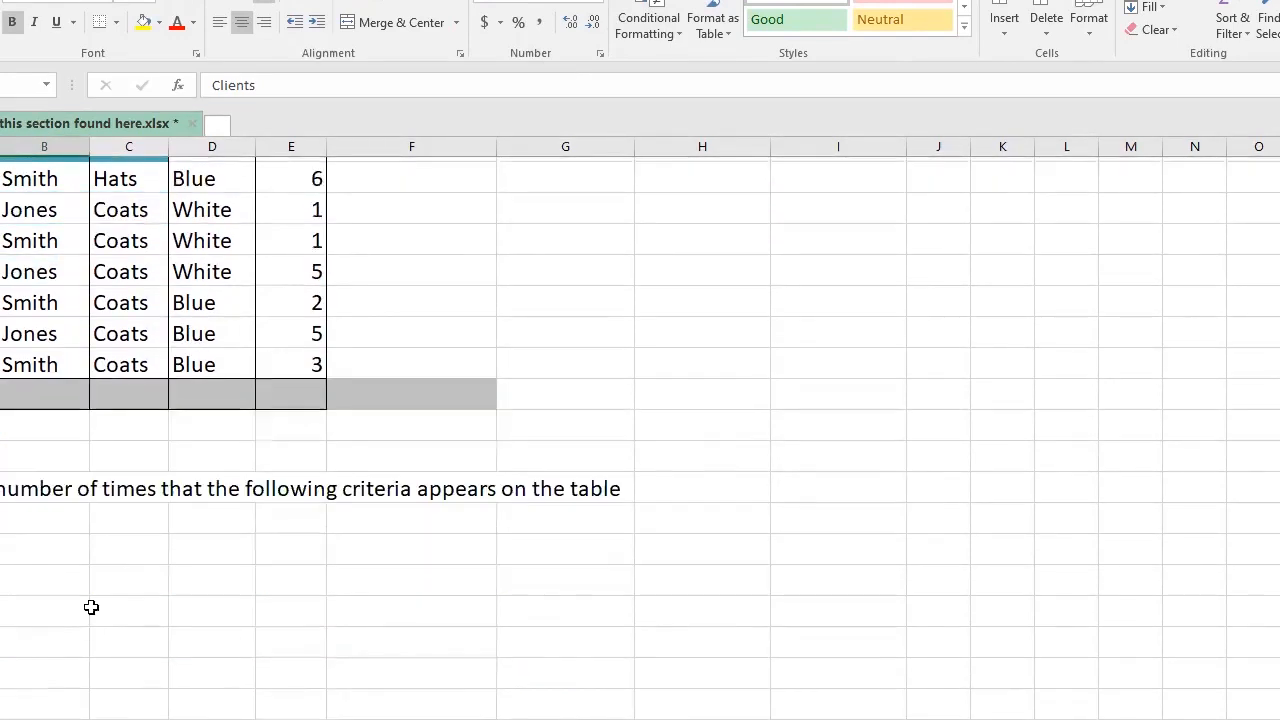
{"action": "left_click", "coordinate": [0, 544]}
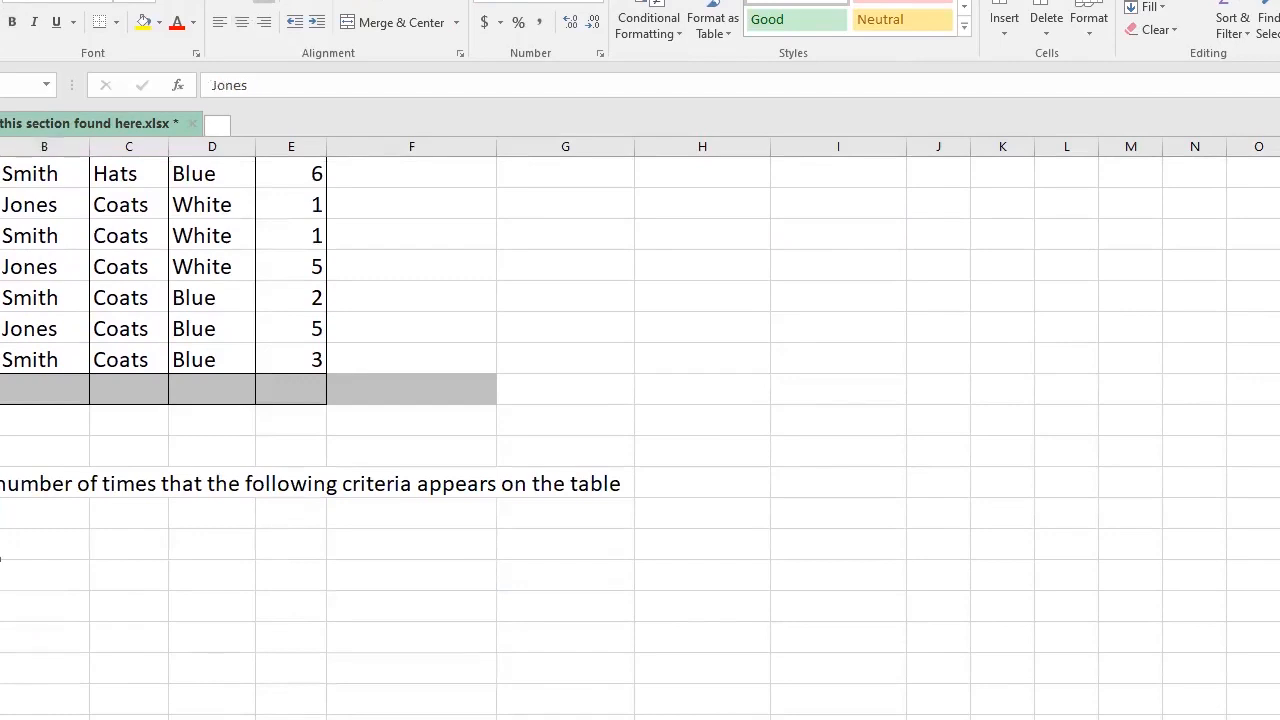
{"action": "left_click", "coordinate": [0, 575]}
{"action": "left_click", "coordinate": [0, 621]}
{"action": "left_click", "coordinate": [0, 652]}
{"action": "left_click", "coordinate": [0, 683]}
{"action": "left_click", "coordinate": [0, 712]}
{"action": "scroll", "coordinate": [6, 608], "scroll_direction": "up", "scroll_amount": 3}
{"action": "scroll", "coordinate": [29, 597], "scroll_direction": "down", "scroll_amount": 4}
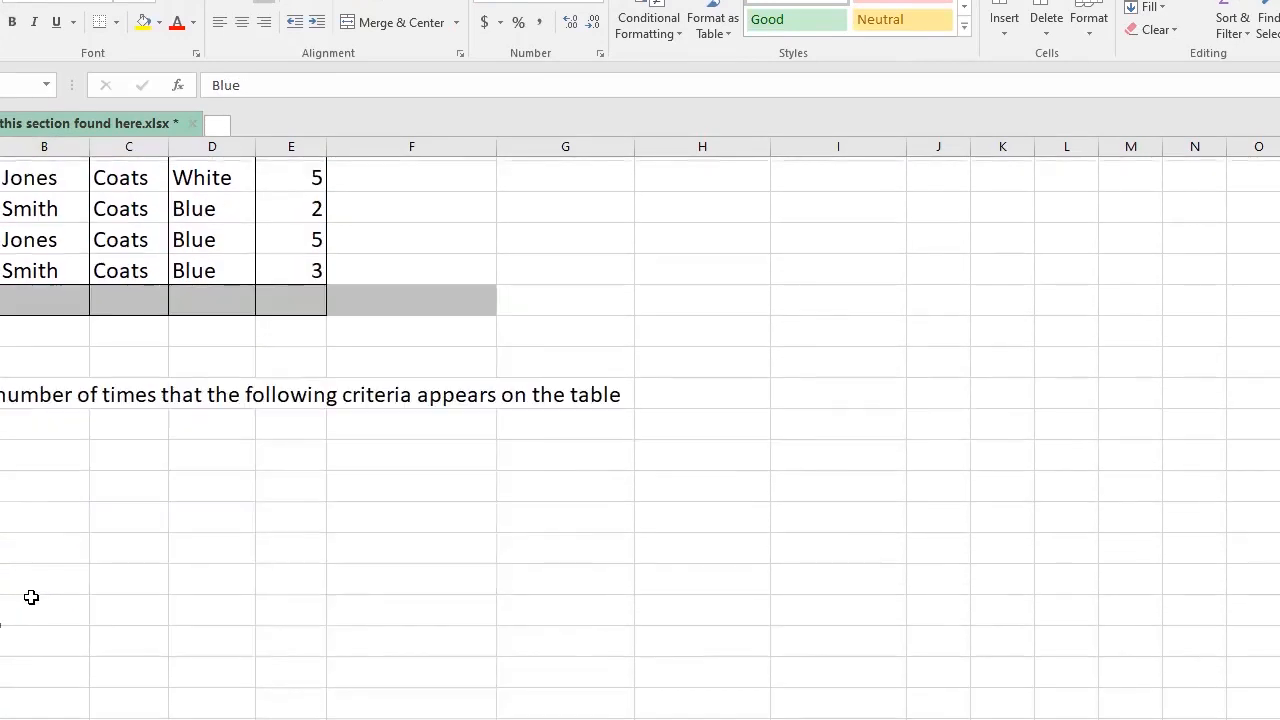
{"action": "scroll", "coordinate": [33, 597], "scroll_direction": "up", "scroll_amount": 1}
{"action": "scroll", "coordinate": [33, 597], "scroll_direction": "up", "scroll_amount": 1}
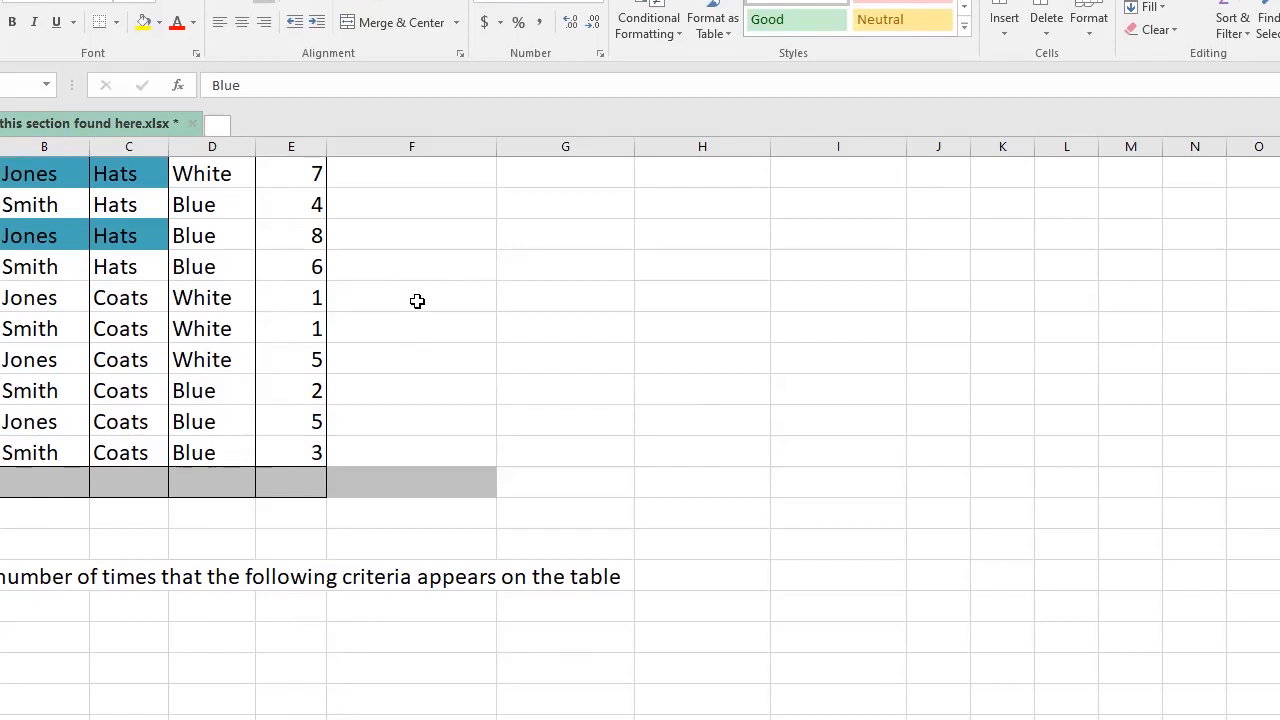
{"action": "left_click", "coordinate": [39, 645]}
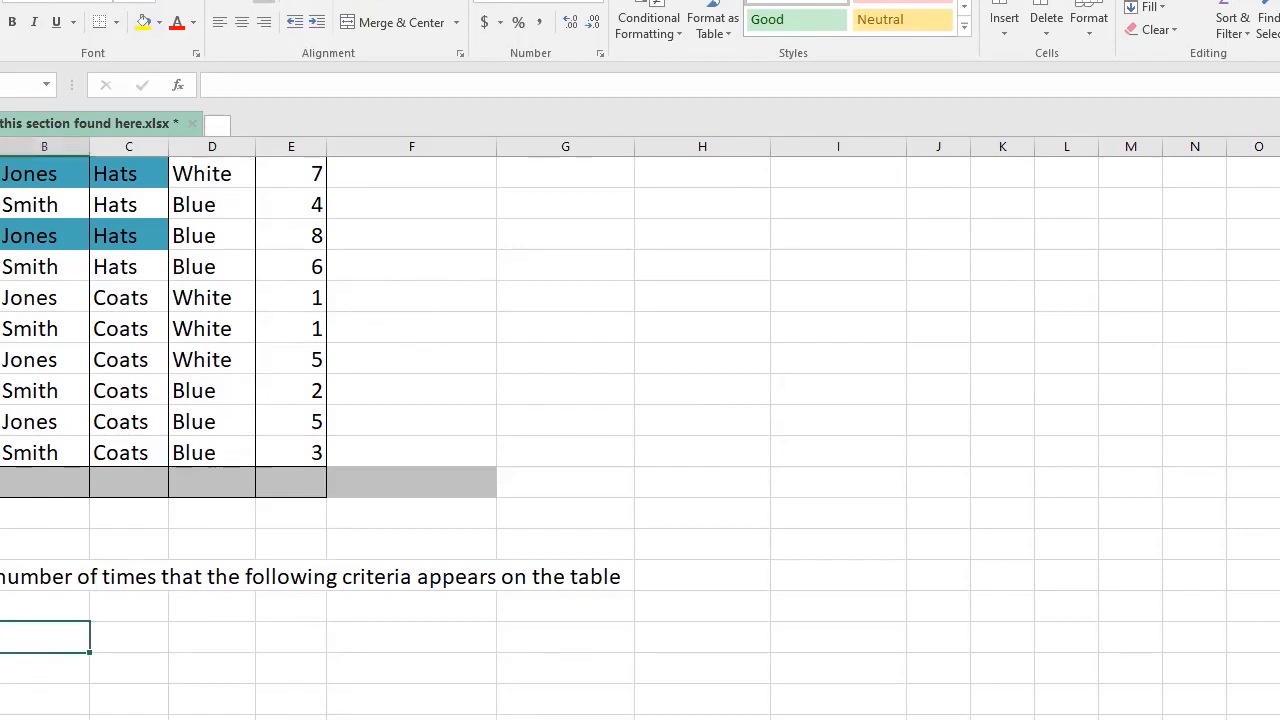
{"action": "left_click", "coordinate": [1272, 172]}
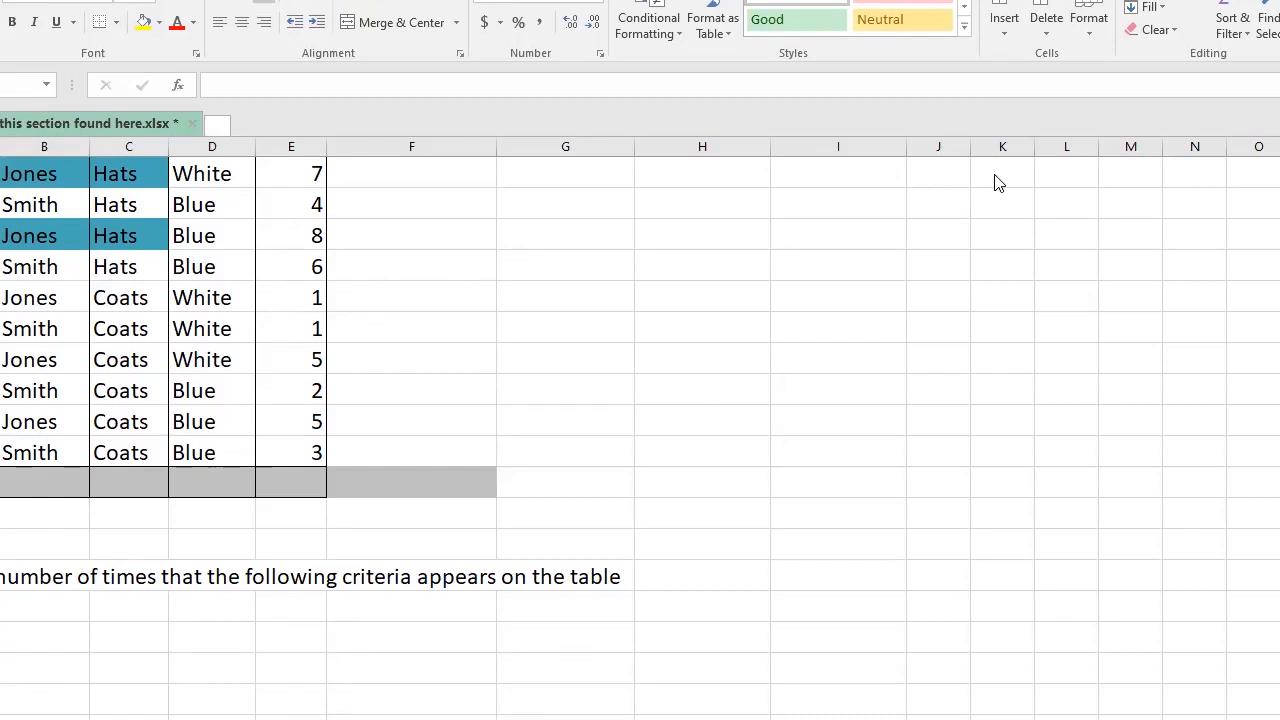
{"action": "left_click", "coordinate": [51, 645]}
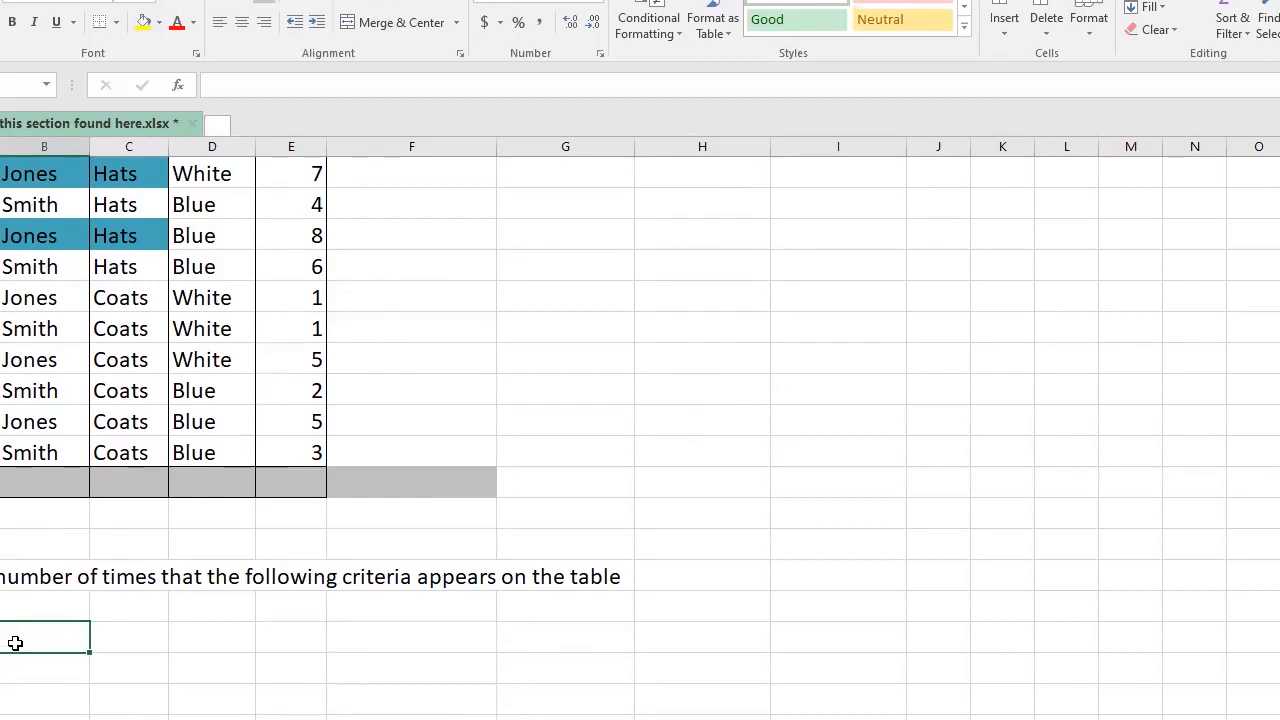
{"action": "scroll", "coordinate": [1007, 221], "scroll_direction": "up", "scroll_amount": 1}
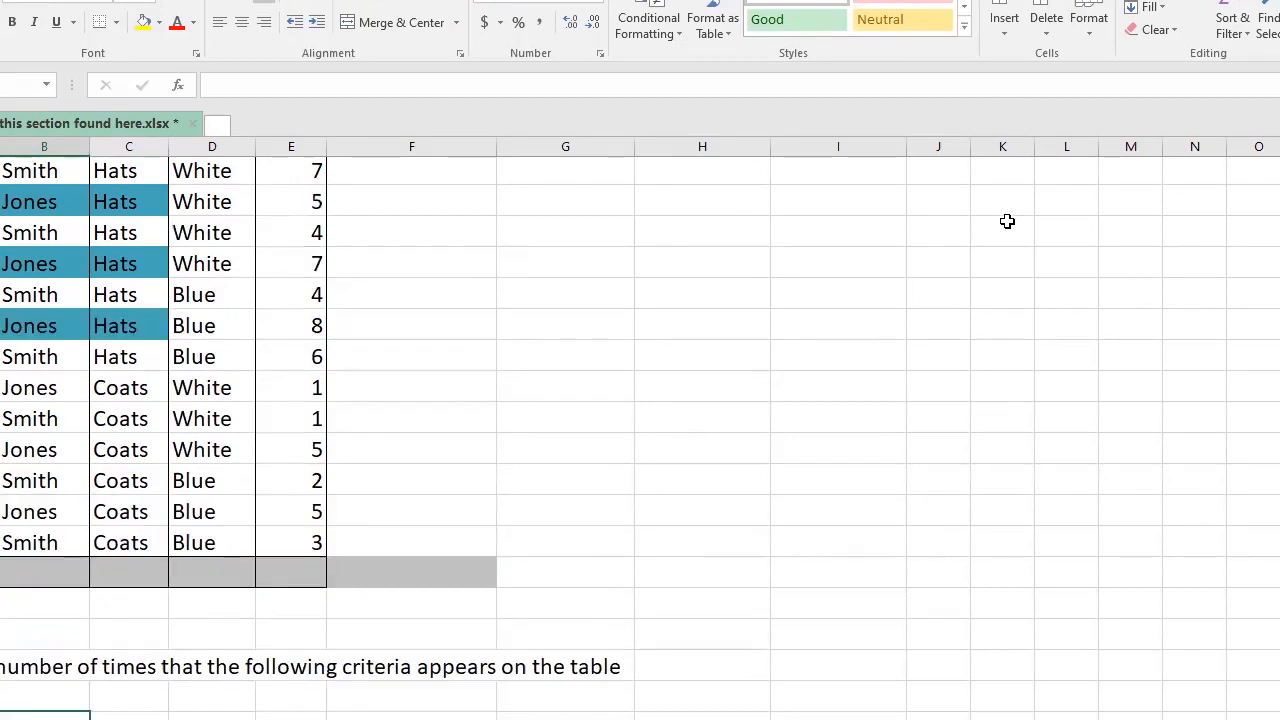
{"action": "scroll", "coordinate": [1007, 221], "scroll_direction": "up", "scroll_amount": 1}
{"action": "scroll", "coordinate": [1007, 221], "scroll_direction": "down", "scroll_amount": 4}
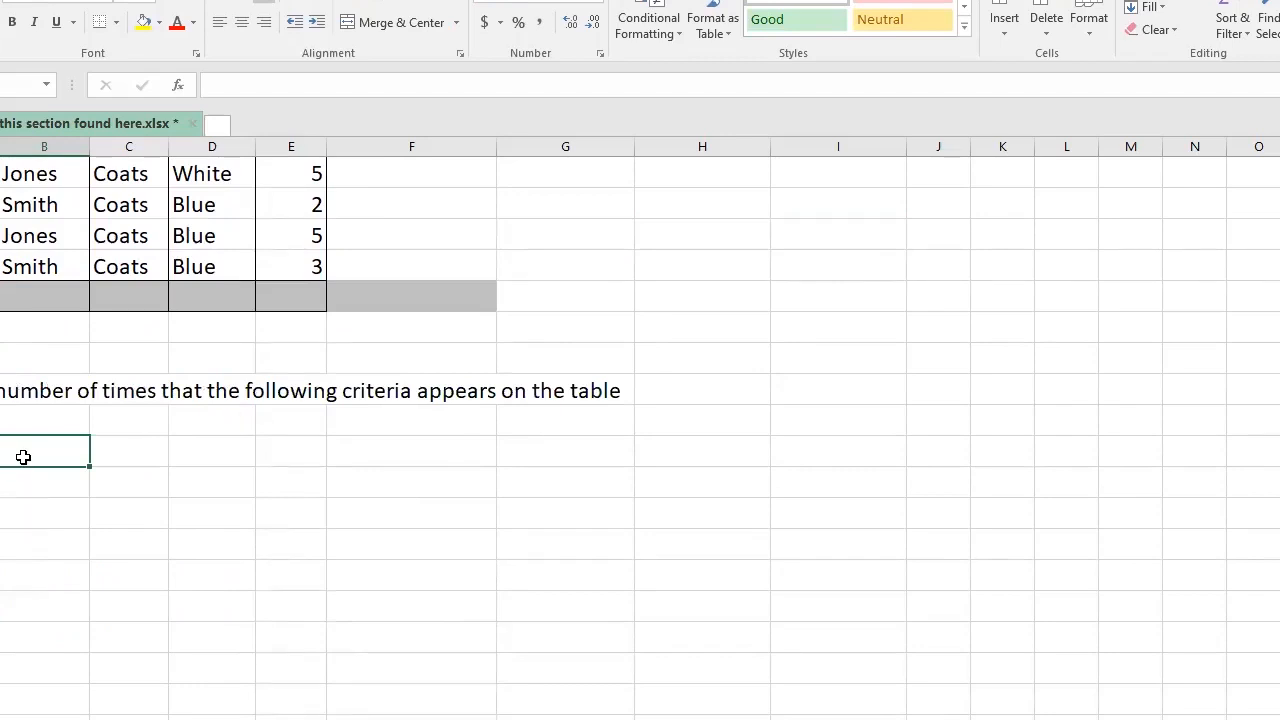
{"action": "scroll", "coordinate": [23, 457], "scroll_direction": "up", "scroll_amount": 2}
{"action": "scroll", "coordinate": [22, 457], "scroll_direction": "down", "scroll_amount": 1}
{"action": "scroll", "coordinate": [20, 457], "scroll_direction": "up", "scroll_amount": 3}
{"action": "scroll", "coordinate": [10, 462], "scroll_direction": "down", "scroll_amount": 2}
- Copy the criteria list (Jones, Smith, Hats, Coats, White, Blue) into column G
{"action": "scroll", "coordinate": [3, 470], "scroll_direction": "down", "scroll_amount": 1}
{"action": "left_click_drag", "start_coordinate": [15, 483], "coordinate": [703, 633]}
{"action": "key", "text": "ctrl+c"}
{"action": "scroll", "coordinate": [583, 381], "scroll_direction": "up", "scroll_amount": 4}
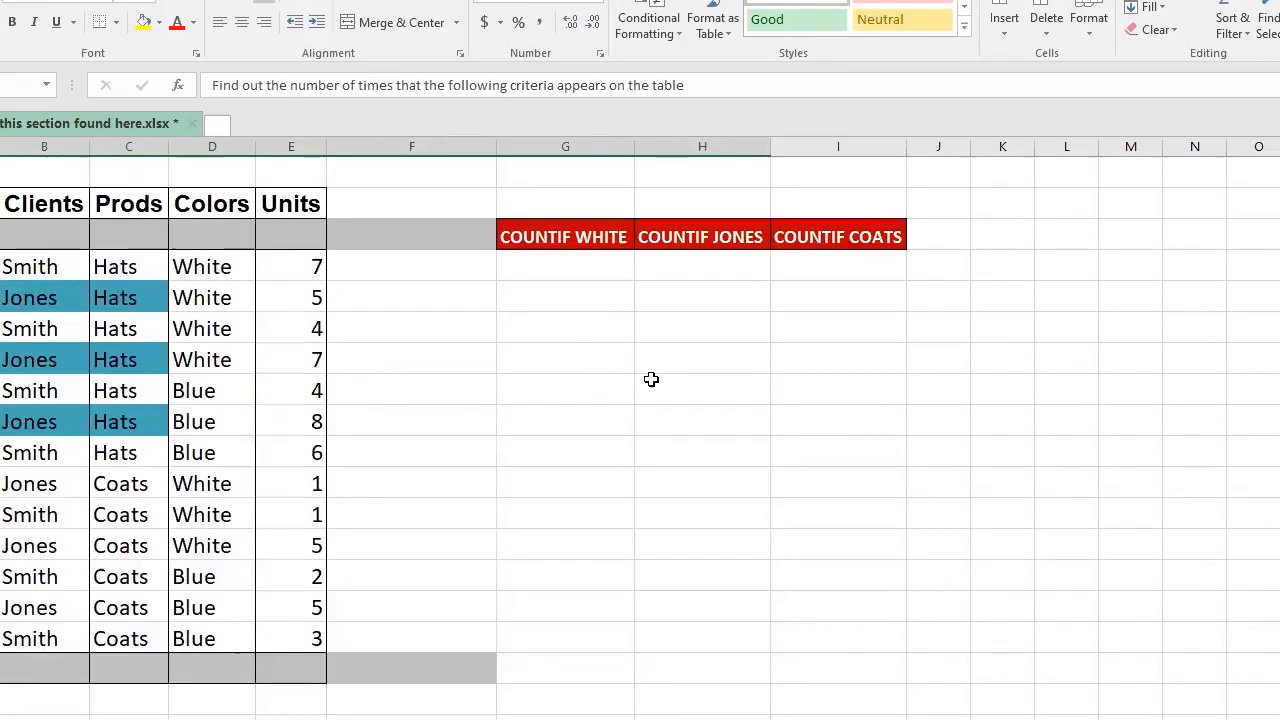
{"action": "left_click", "coordinate": [561, 397]}
{"action": "key", "text": "ctrl+v"}
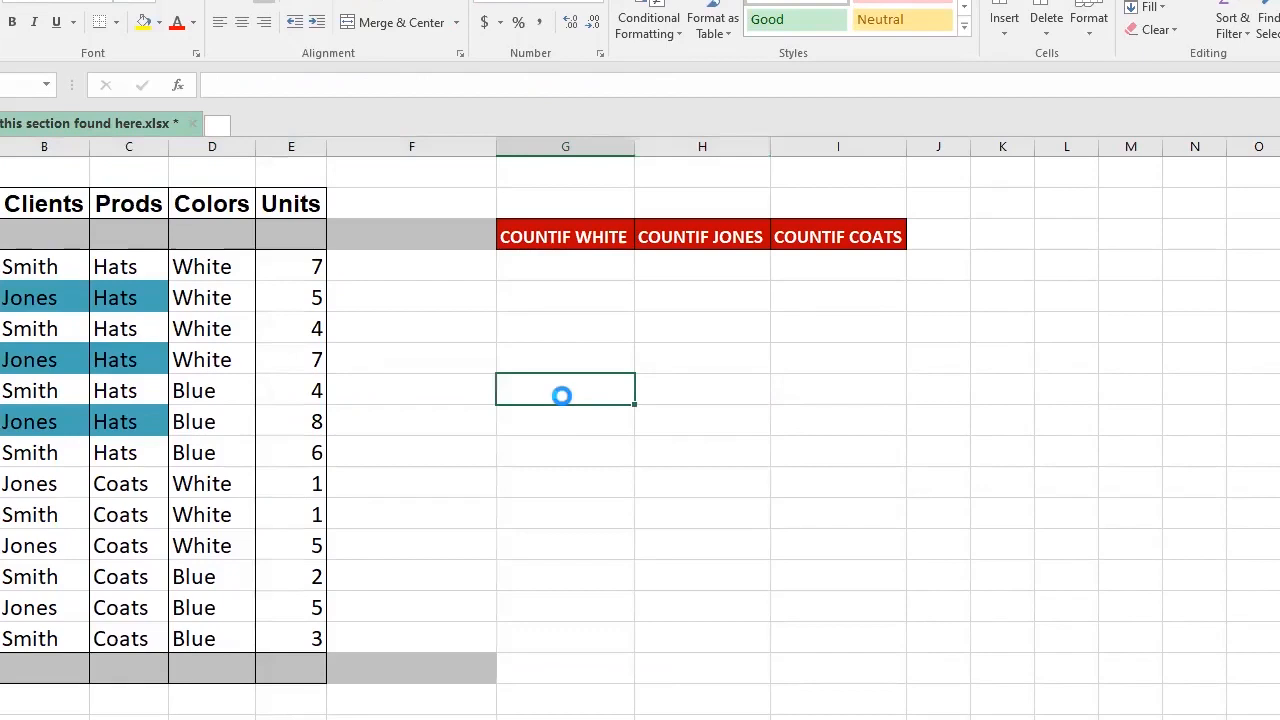
{"action": "left_click", "coordinate": [648, 530]}
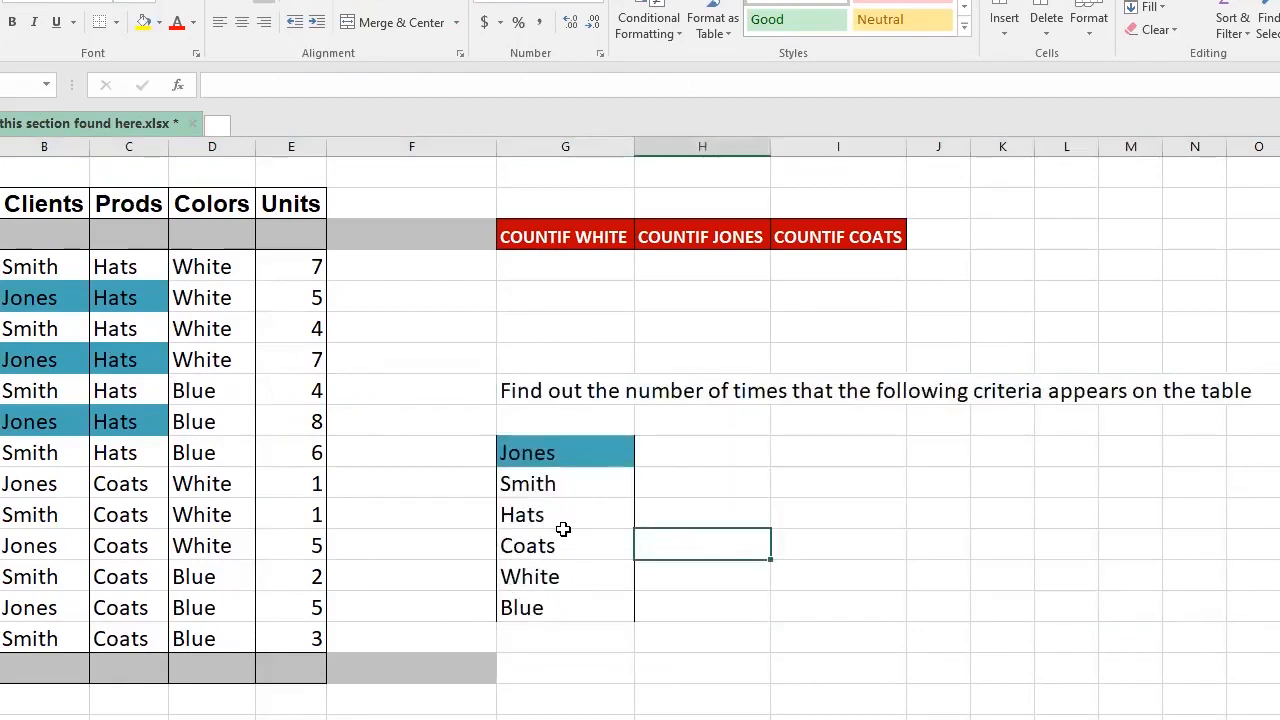
{"action": "left_click", "coordinate": [663, 456]}
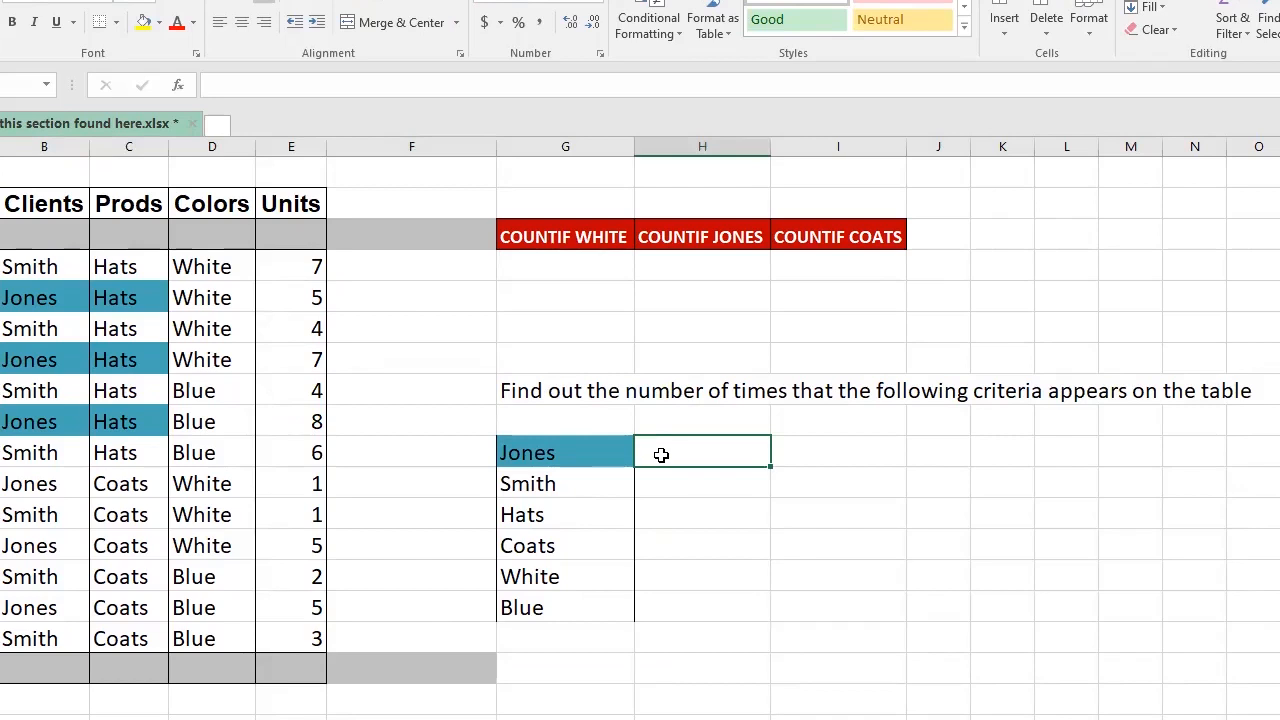
- Start =COUNTIF( in the cell beside Jones and keep editing it in the formula bar
{"action": "type", "text": "="}
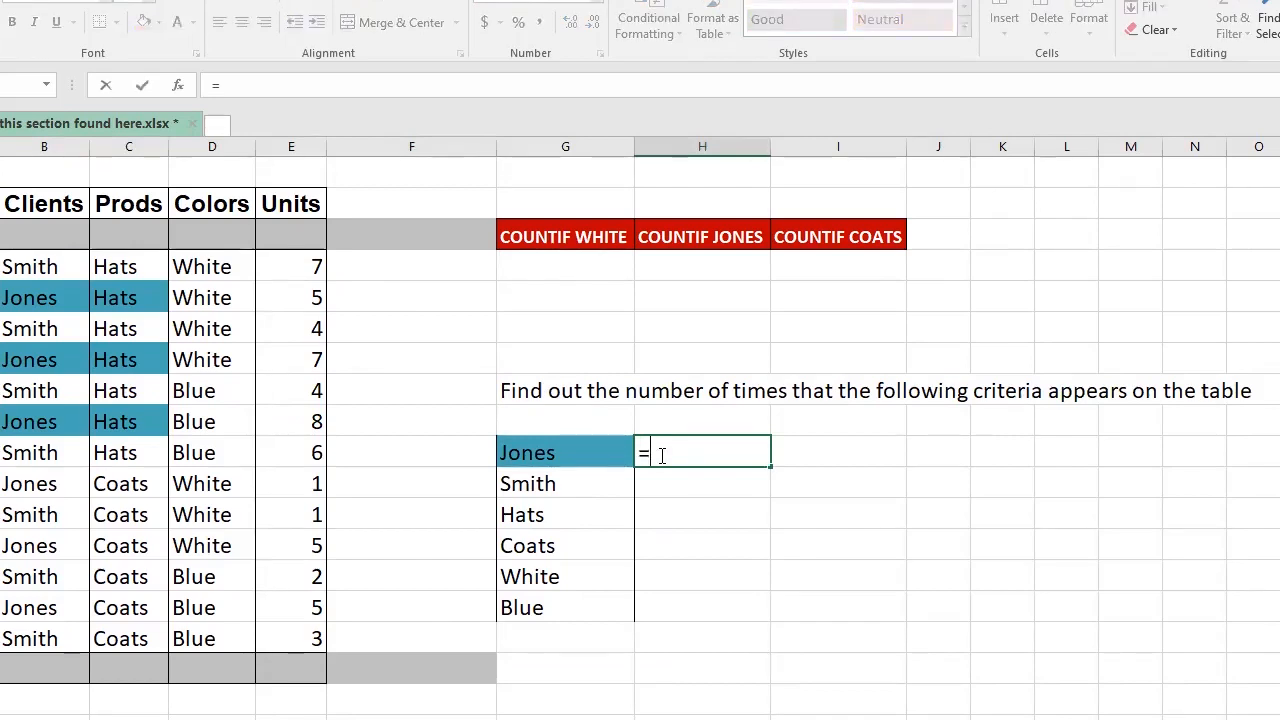
{"action": "type", "text": "COUNTIF"}
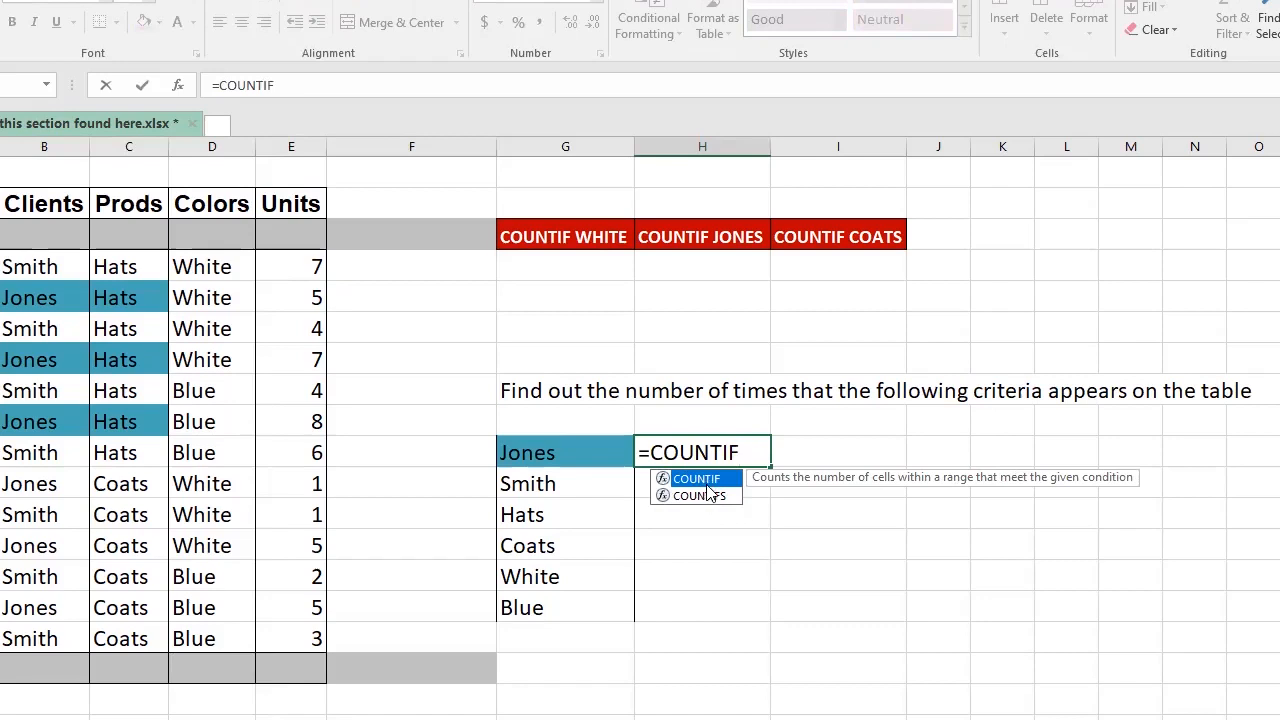
{"action": "double_click", "coordinate": [705, 480]}
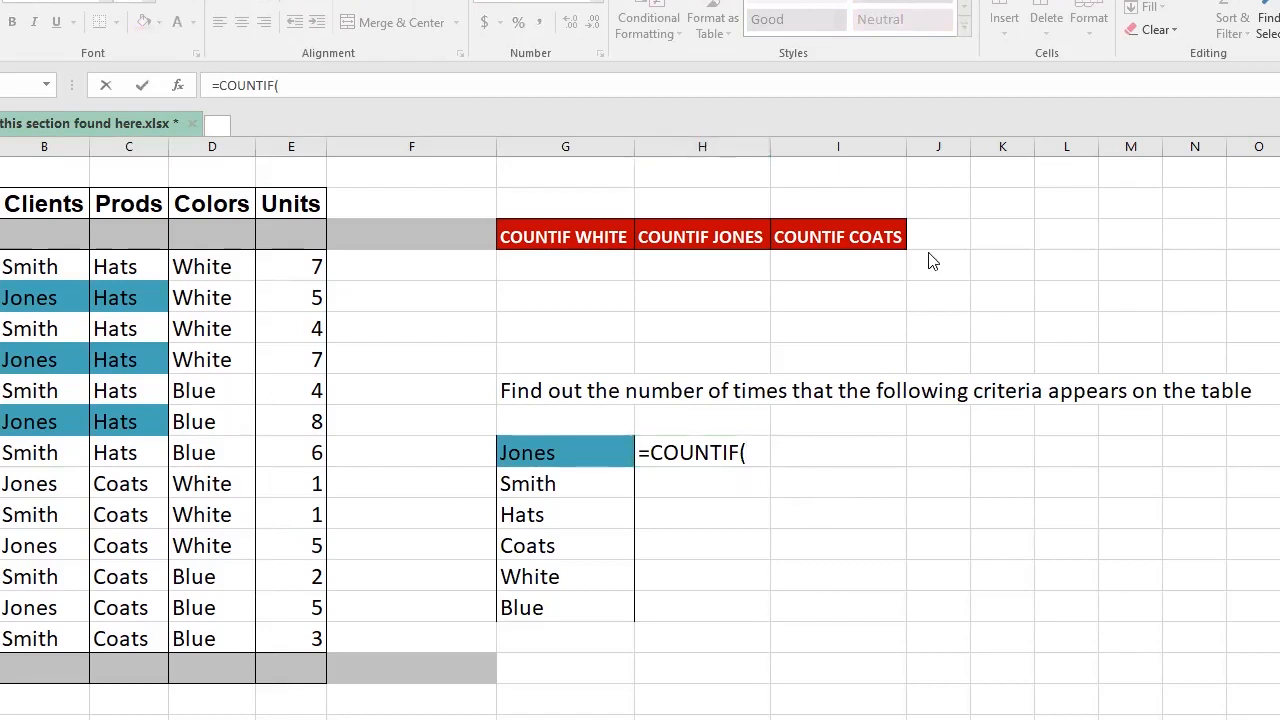
{"action": "left_click", "coordinate": [756, 447]}
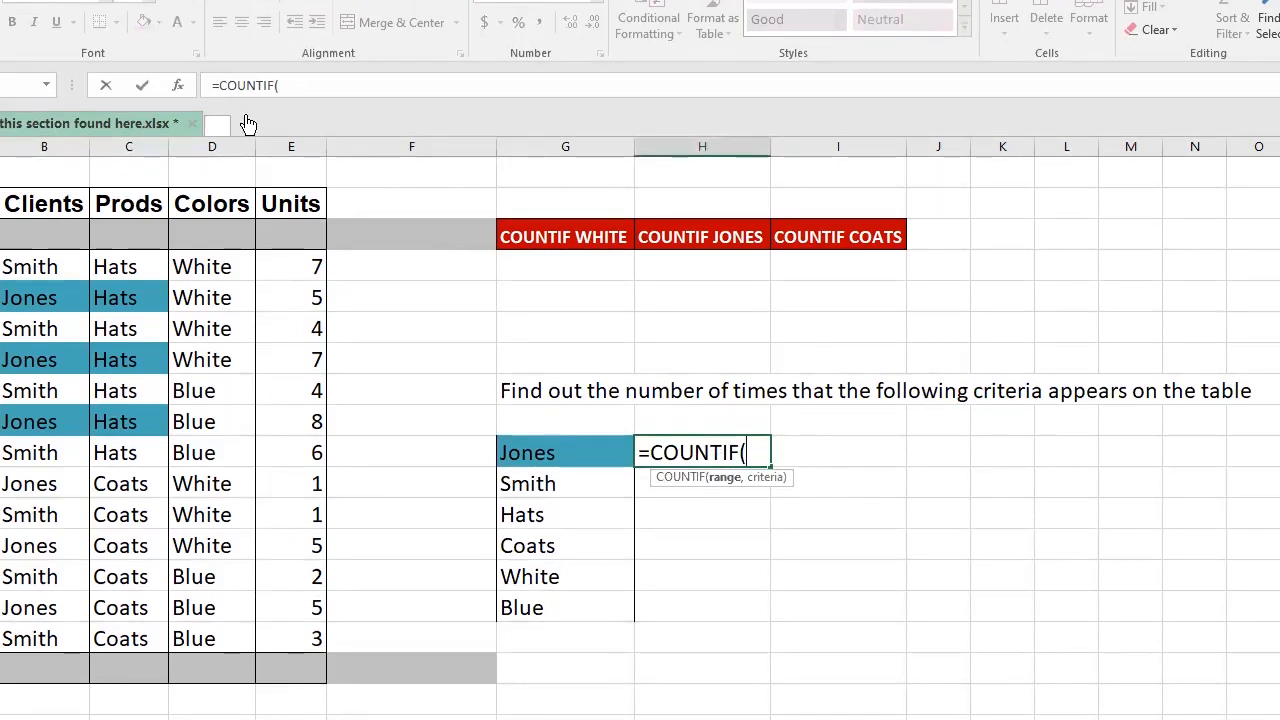
{"action": "left_click", "coordinate": [300, 86]}
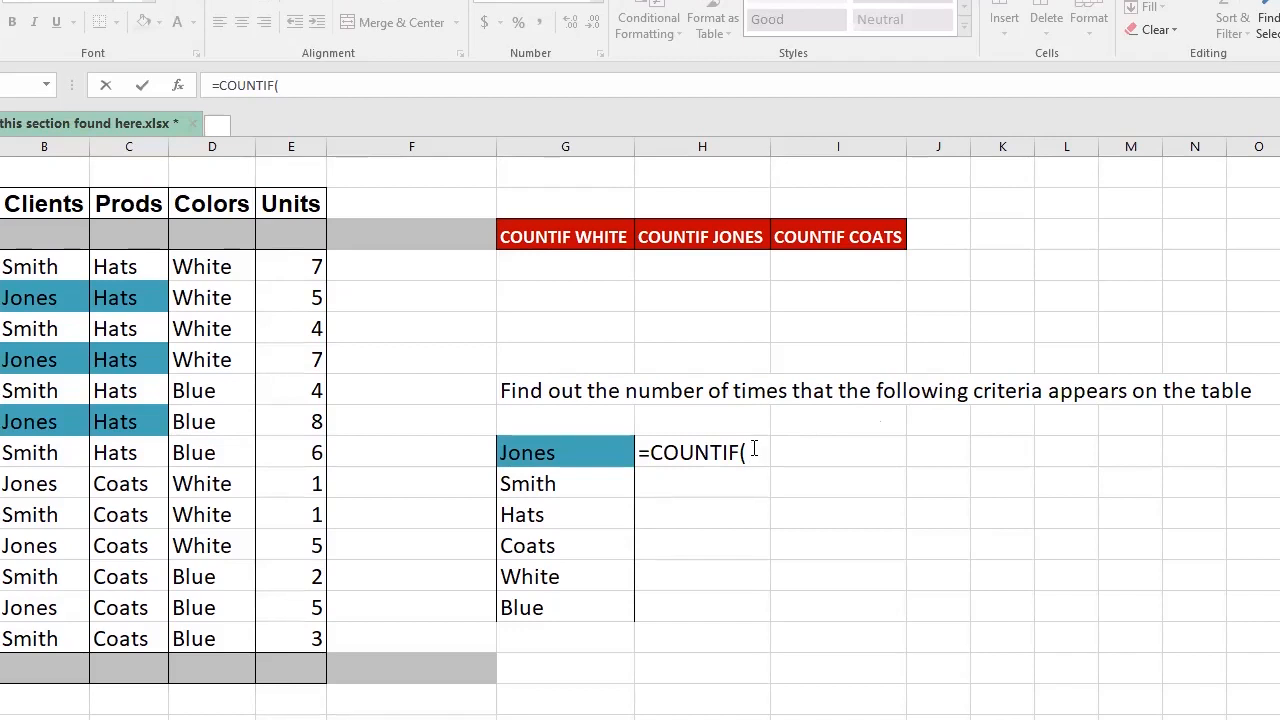
{"action": "left_click", "coordinate": [318, 88]}
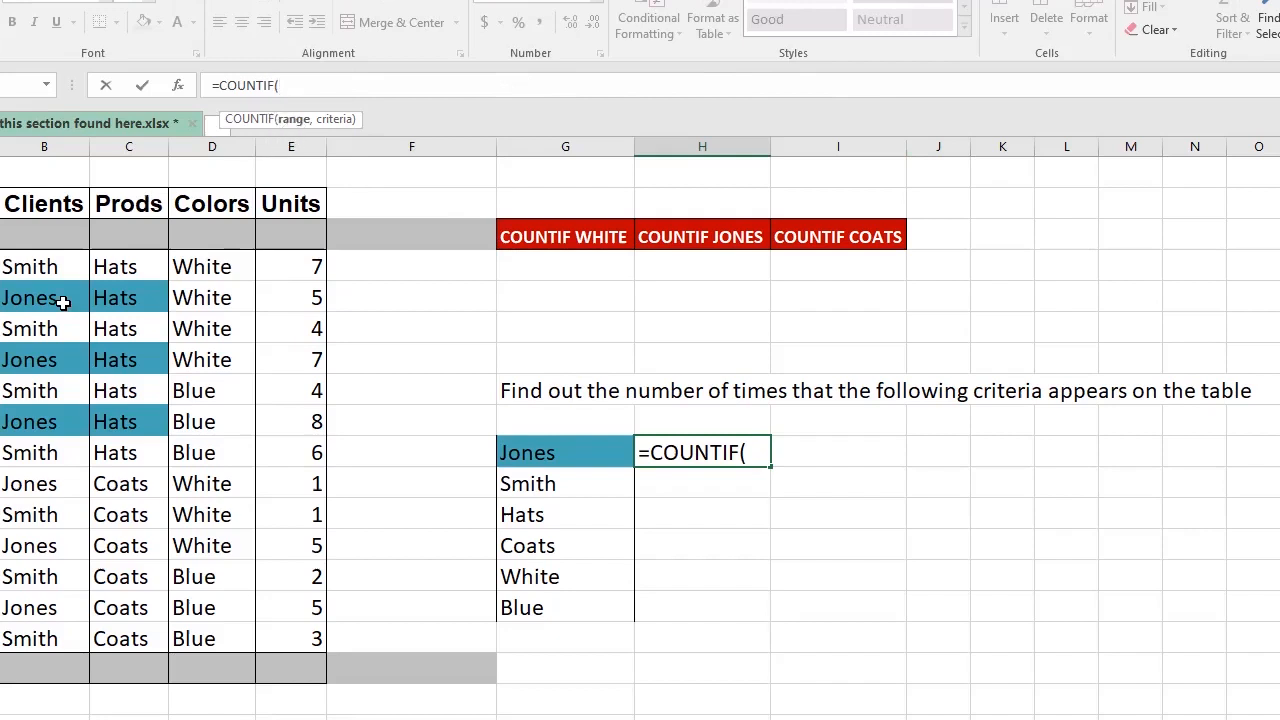
- Give the Jones COUNTIF formula the Clients range B4:B16
{"action": "left_click", "coordinate": [29, 264]}
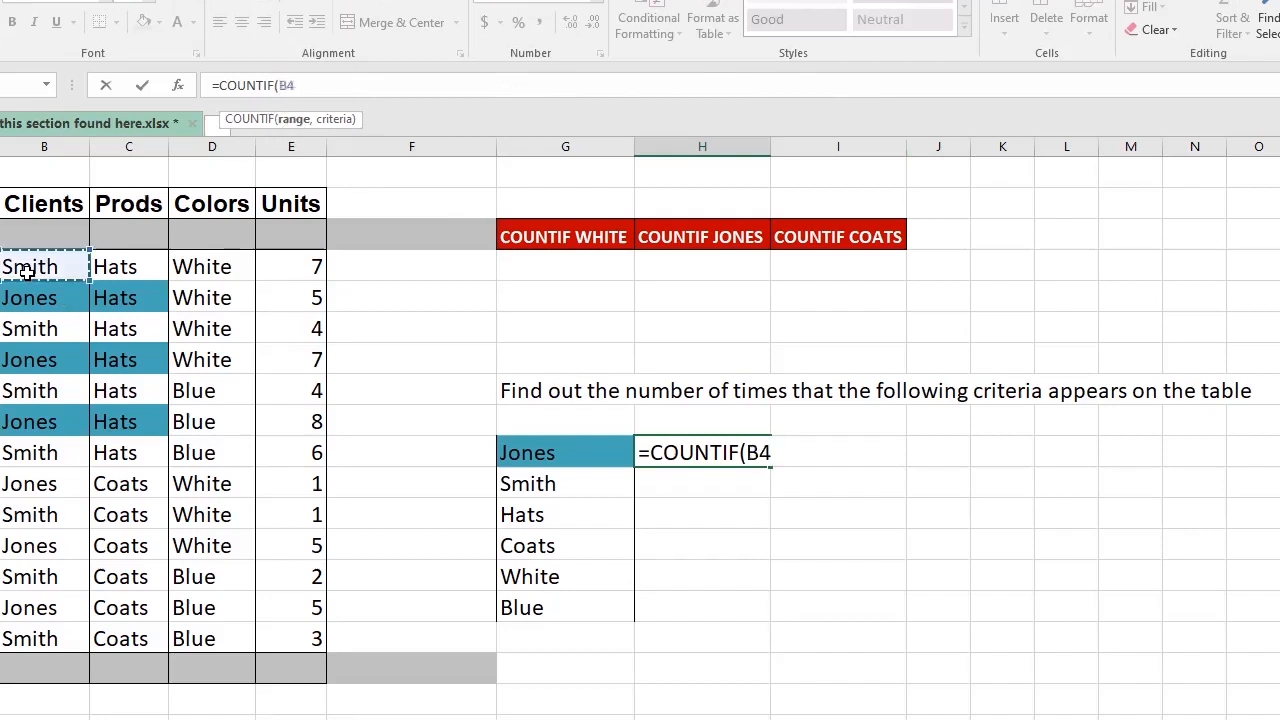
{"action": "left_click", "coordinate": [20, 636], "text": "shift"}
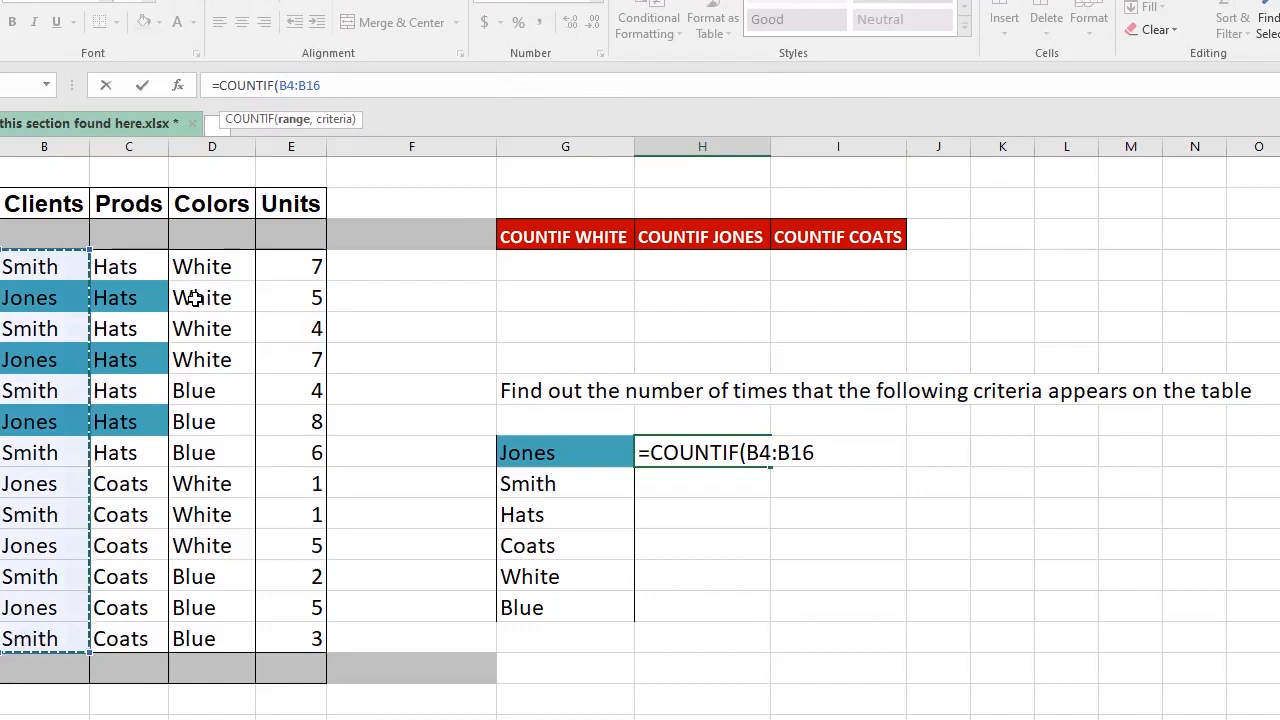
{"action": "type", "text": ","}
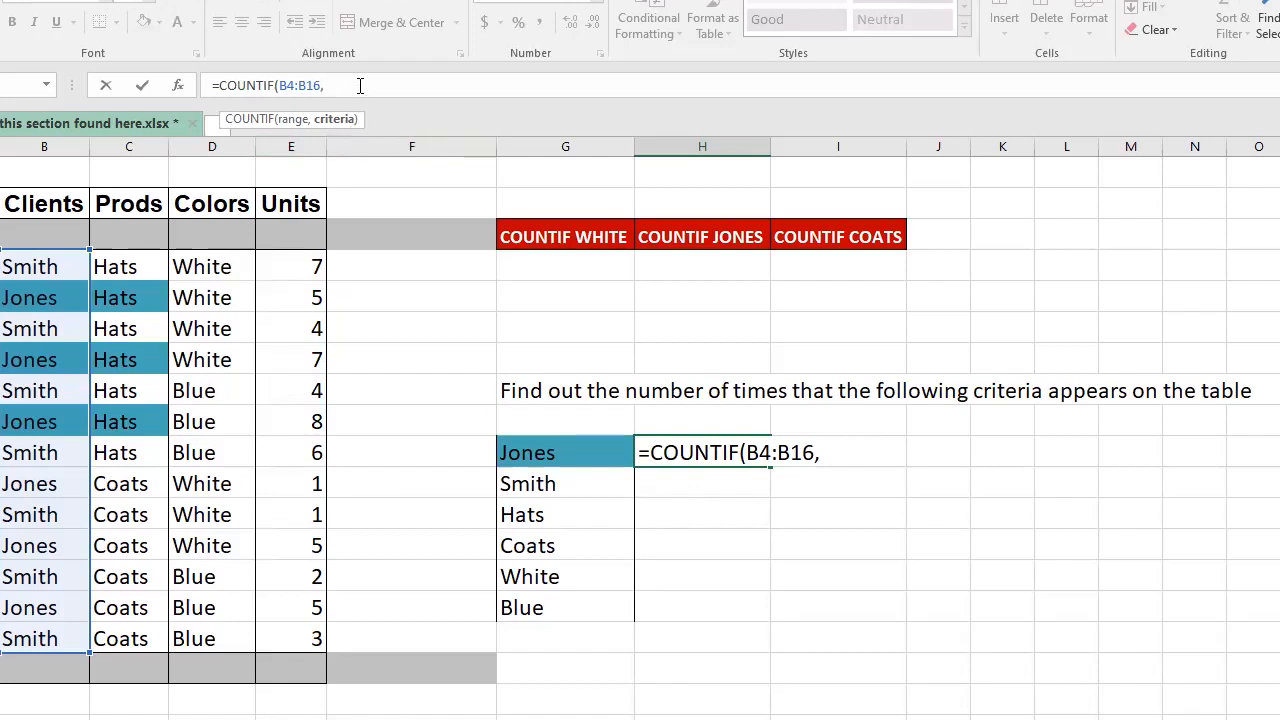
{"action": "key", "text": "BackSpace"}
- Finish the formula as =COUNTIF(B4:B16,Jones), which returns 0
{"action": "type", "text": ","}
{"action": "type", "text": "jONES"}
{"action": "key", "text": "BackSpace"}
{"action": "key", "text": "BackSpace"}
{"action": "key", "text": "BackSpace"}
{"action": "key", "text": "BackSpace"}
{"action": "key", "text": "BackSpace"}
{"action": "type", "text": "Jones"}
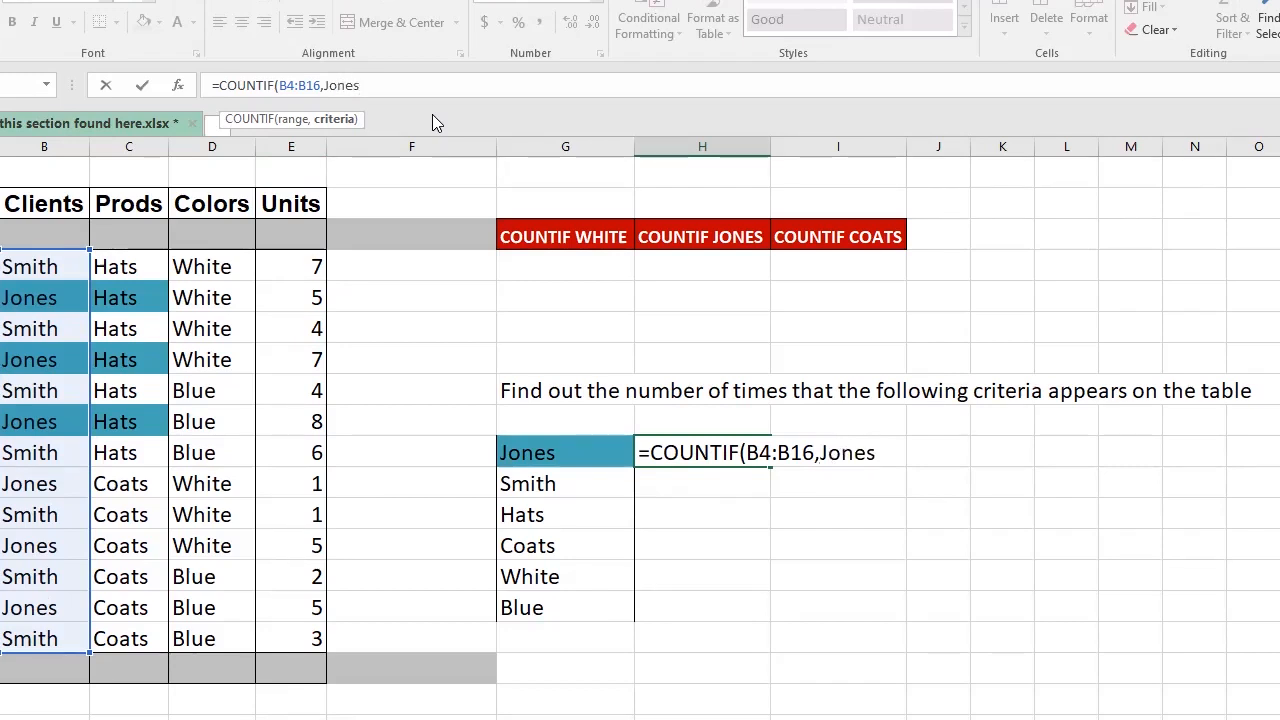
{"action": "type", "text": ")"}
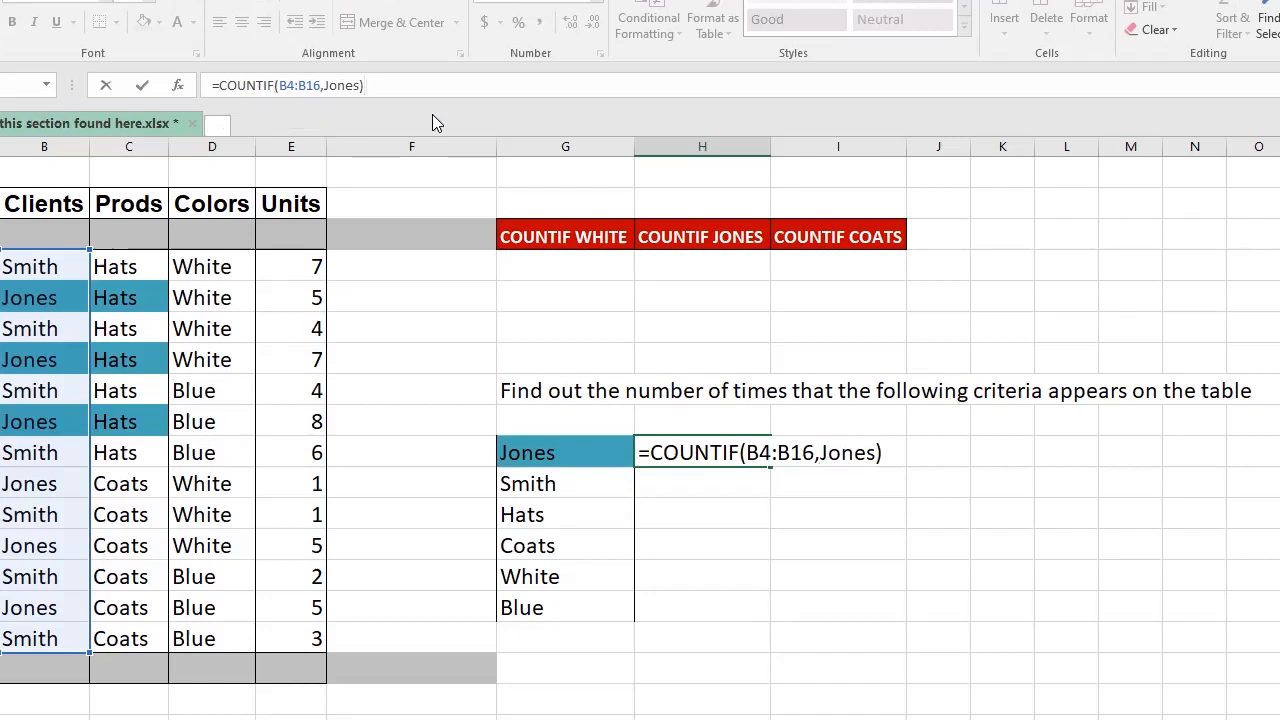
{"action": "key", "text": "Return"}
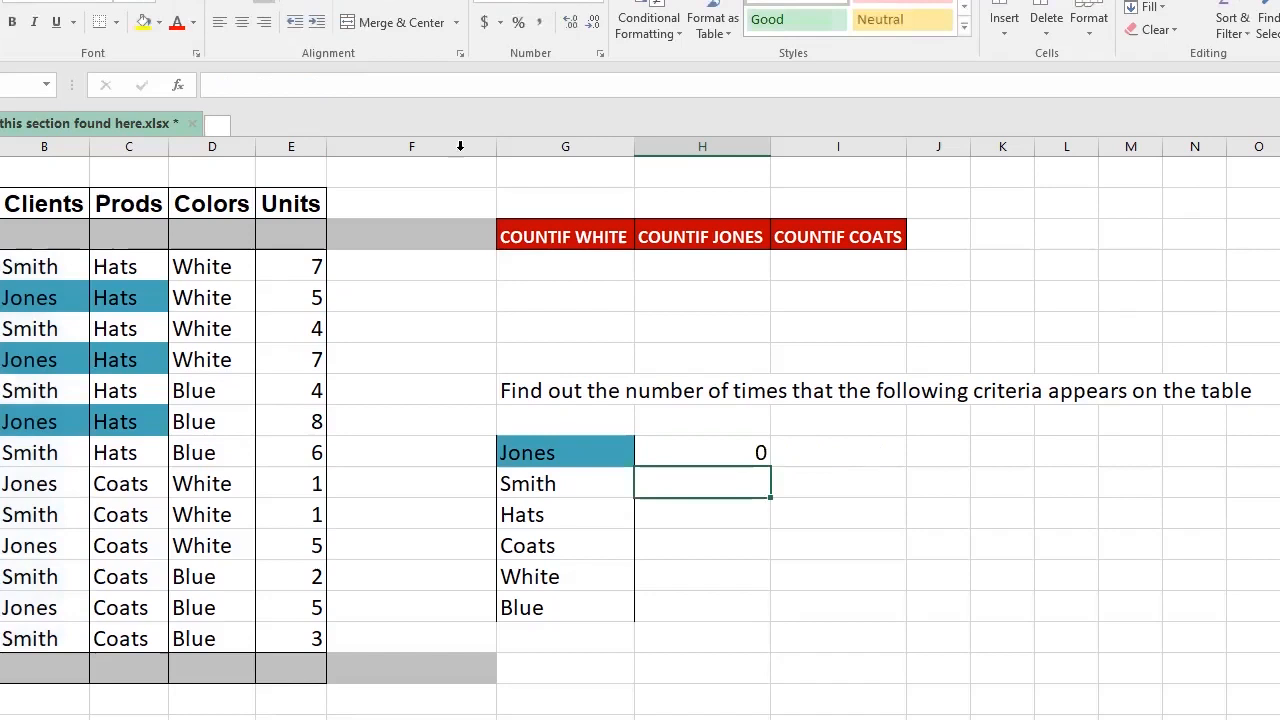
- Wrap Jones in double quotes so =COUNTIF(B4:B16,"Jones") returns 6
{"action": "left_click", "coordinate": [715, 448]}
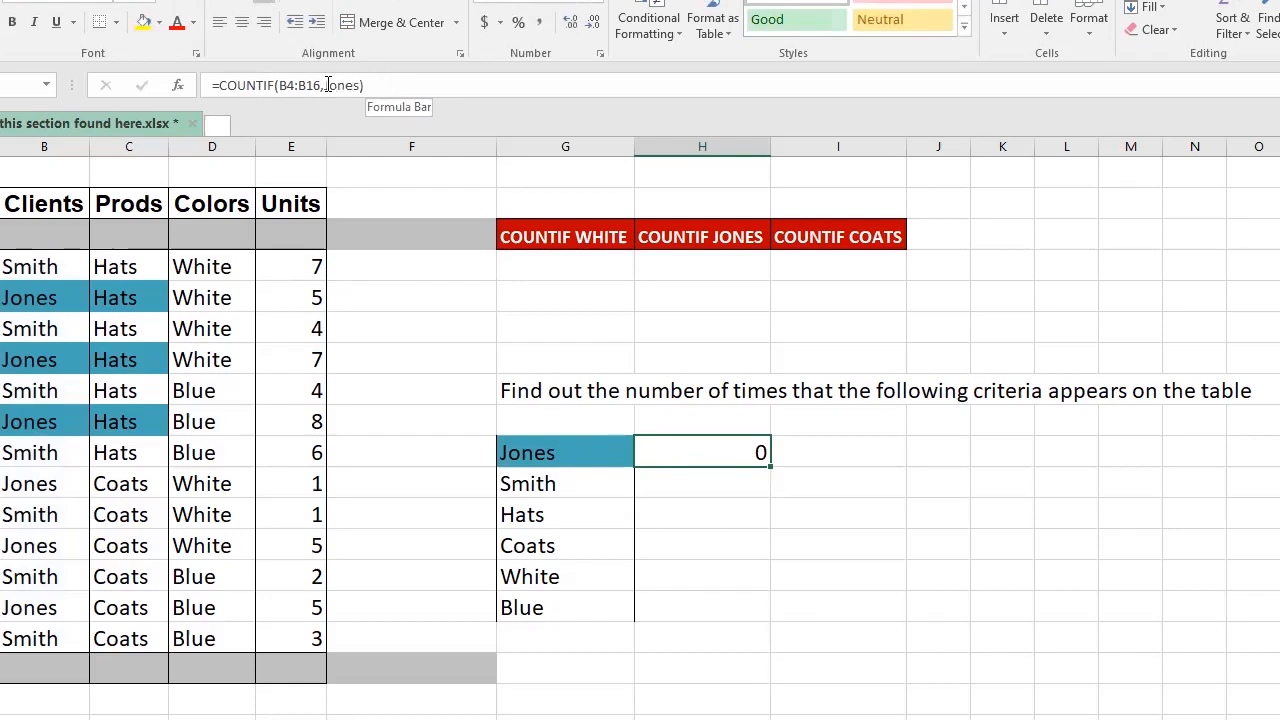
{"action": "left_click_drag", "start_coordinate": [324, 85], "coordinate": [383, 80]}
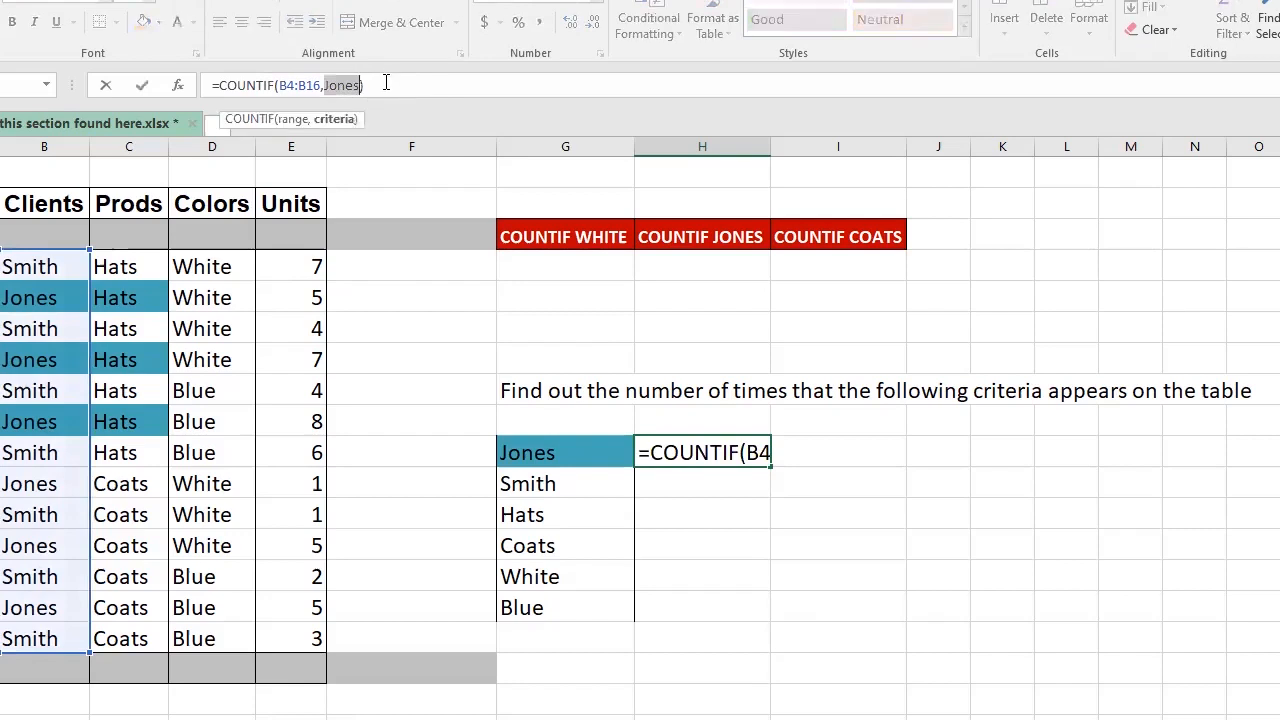
{"action": "left_click", "coordinate": [386, 84]}
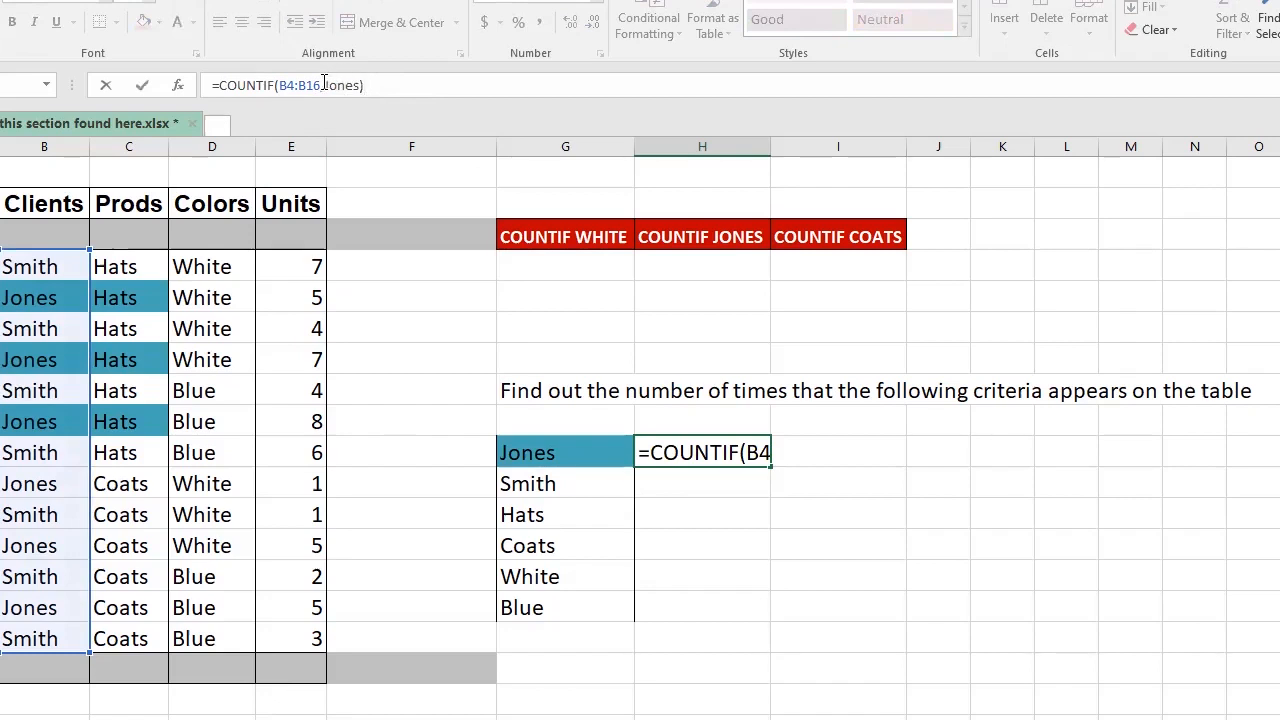
{"action": "left_click", "coordinate": [323, 85]}
{"action": "type", "text": "\""}
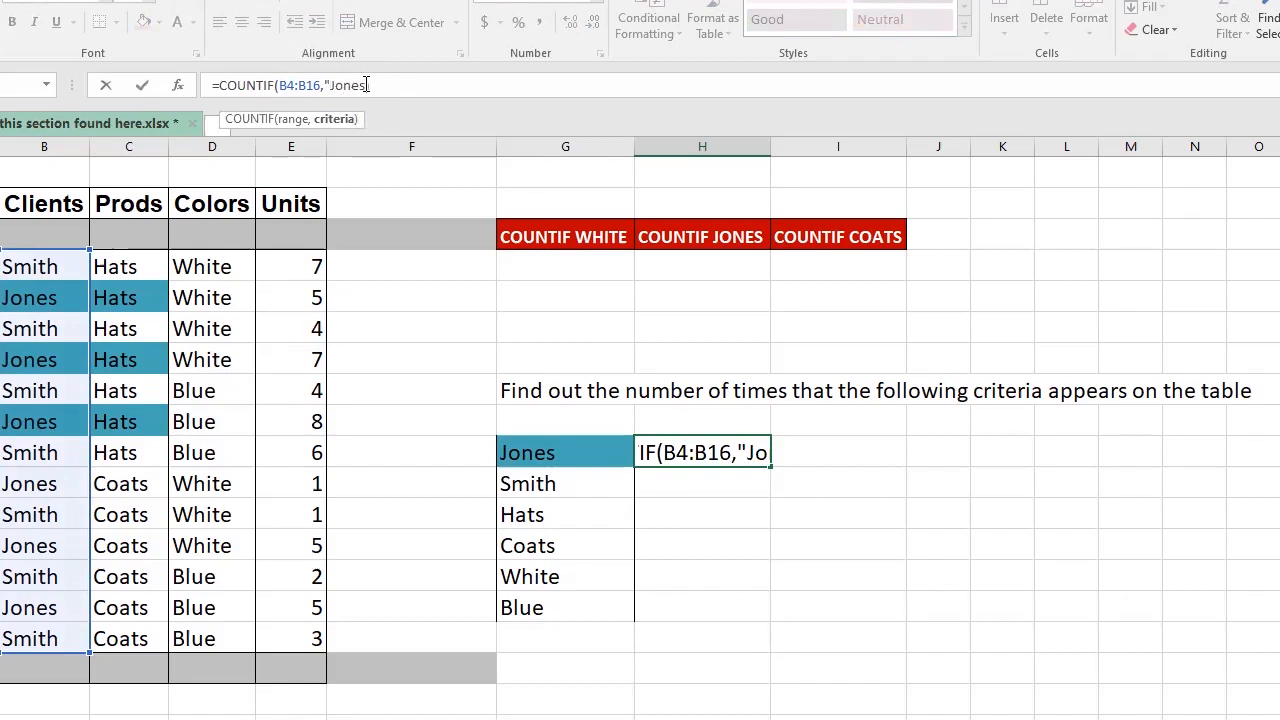
{"action": "type", "text": "\")"}
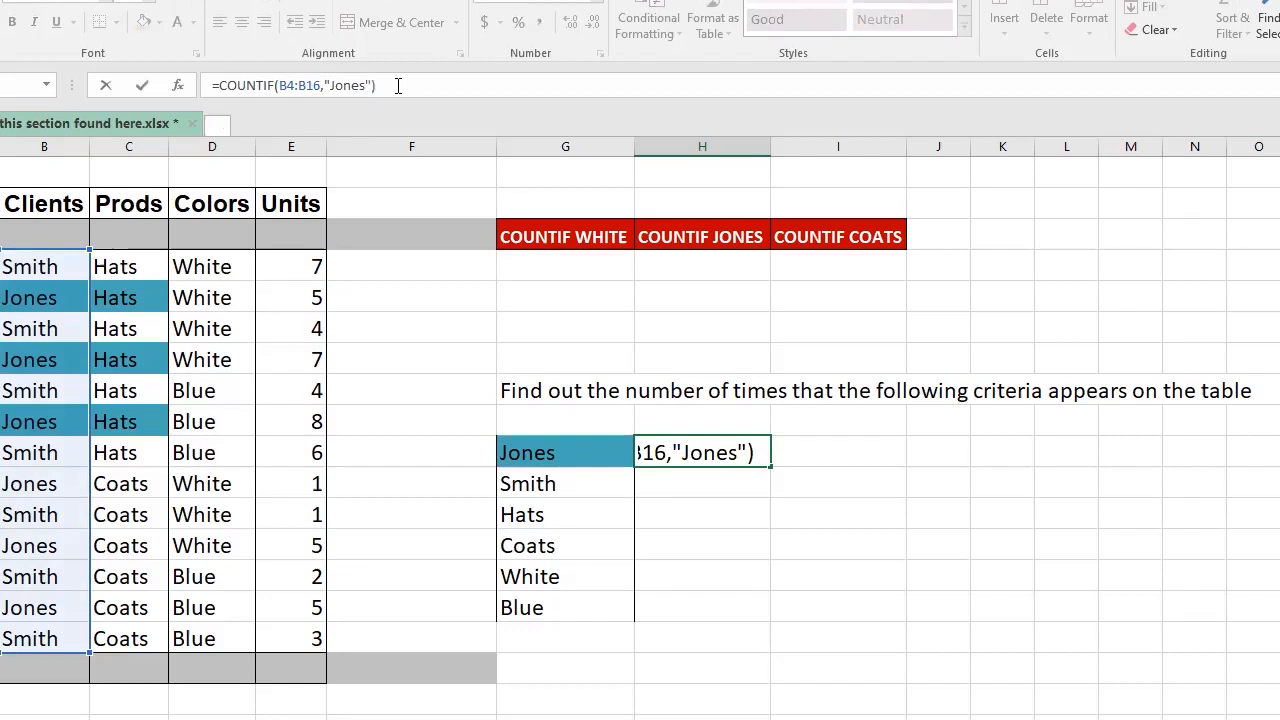
{"action": "key", "text": "Return"}
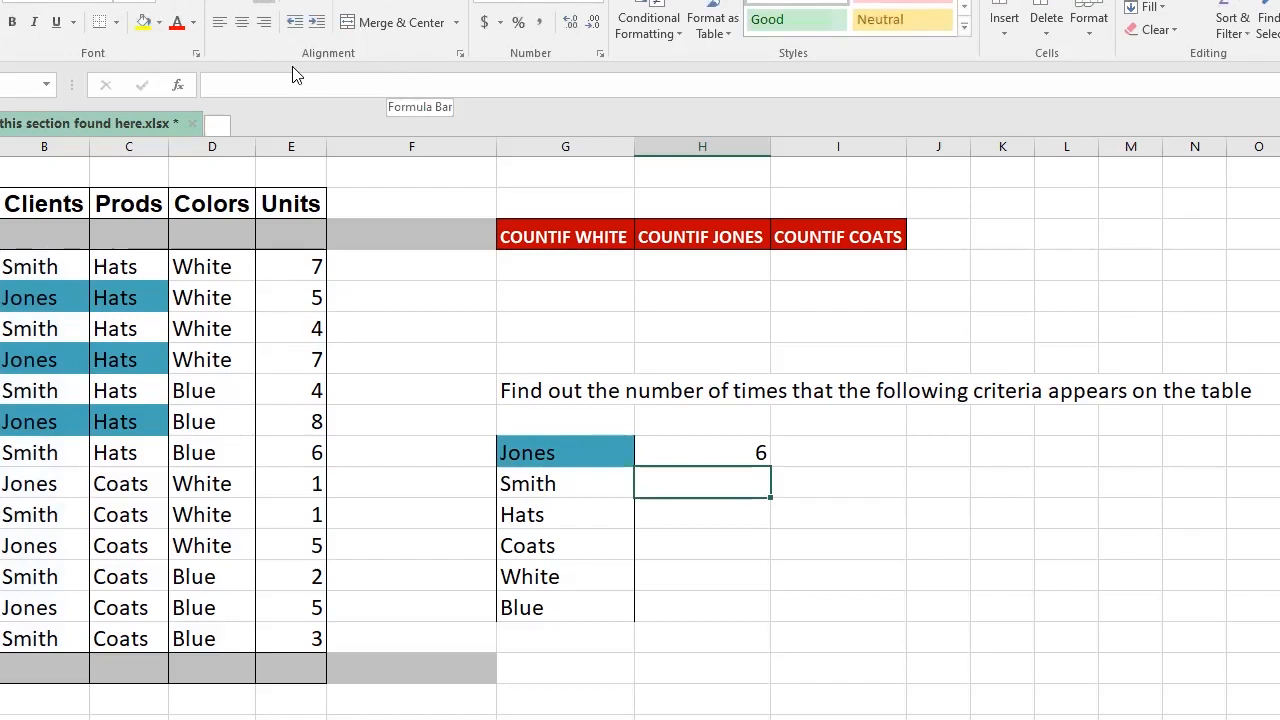
{"action": "left_click", "coordinate": [715, 457]}
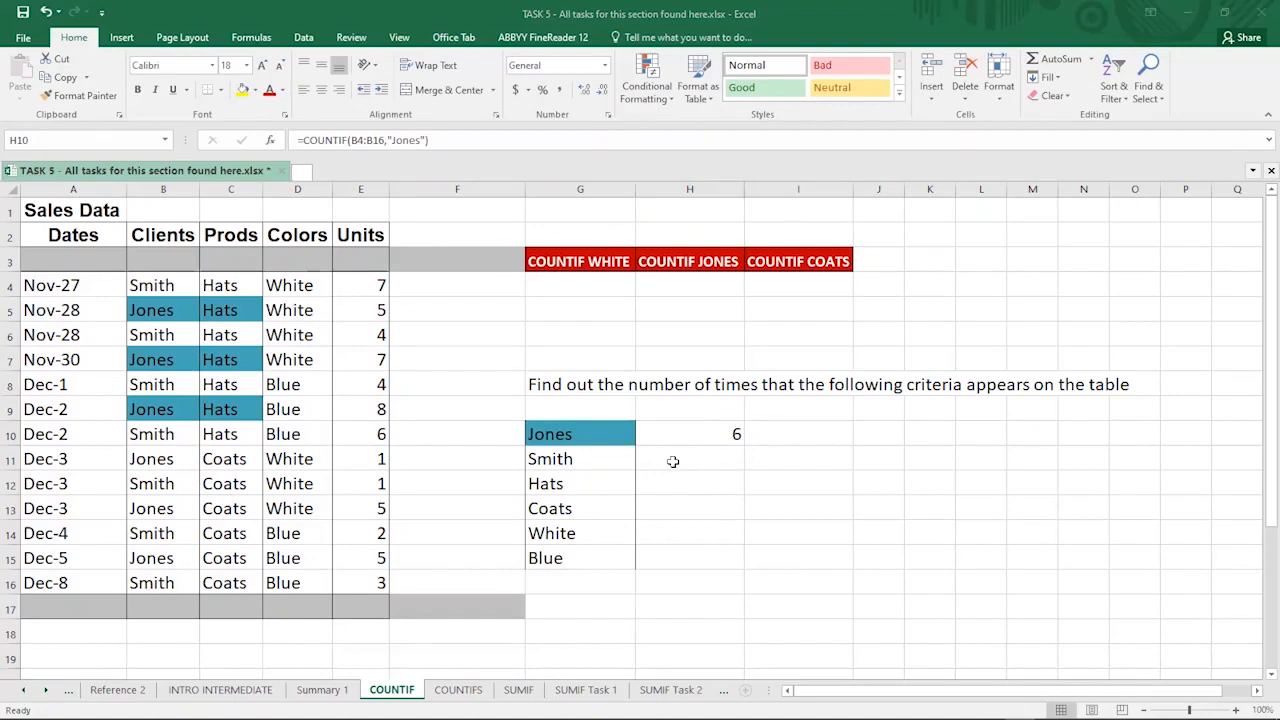
- Enter =COUNTIF(B4:B16,"Smith") in the cell beside Smith, returning 7
{"action": "left_click", "coordinate": [673, 461]}
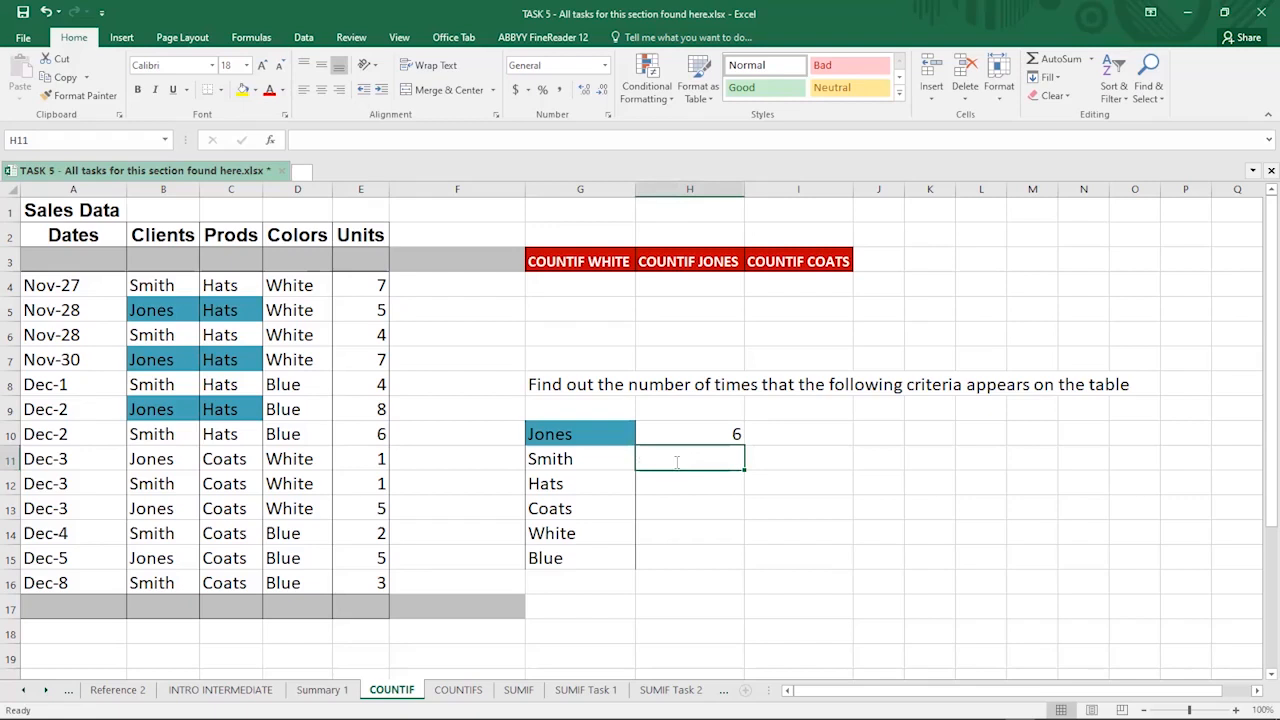
{"action": "type", "text": "="}
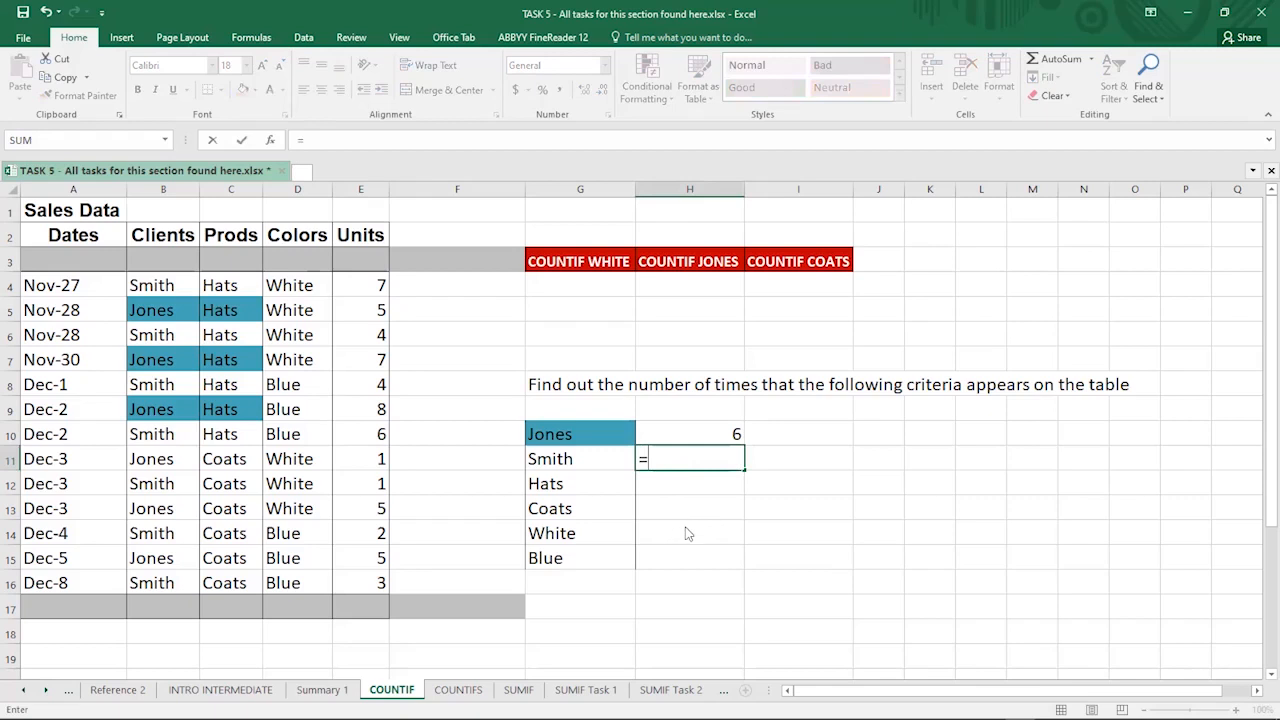
{"action": "type", "text": "count"}
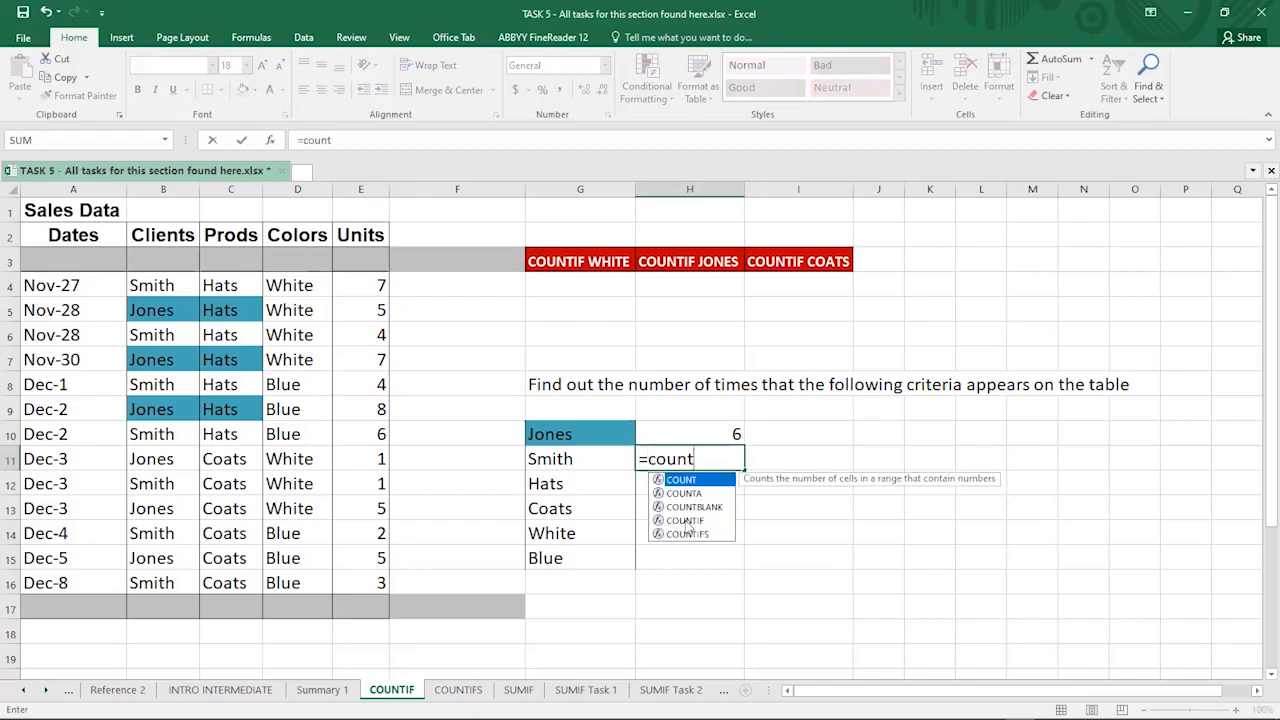
{"action": "double_click", "coordinate": [683, 520]}
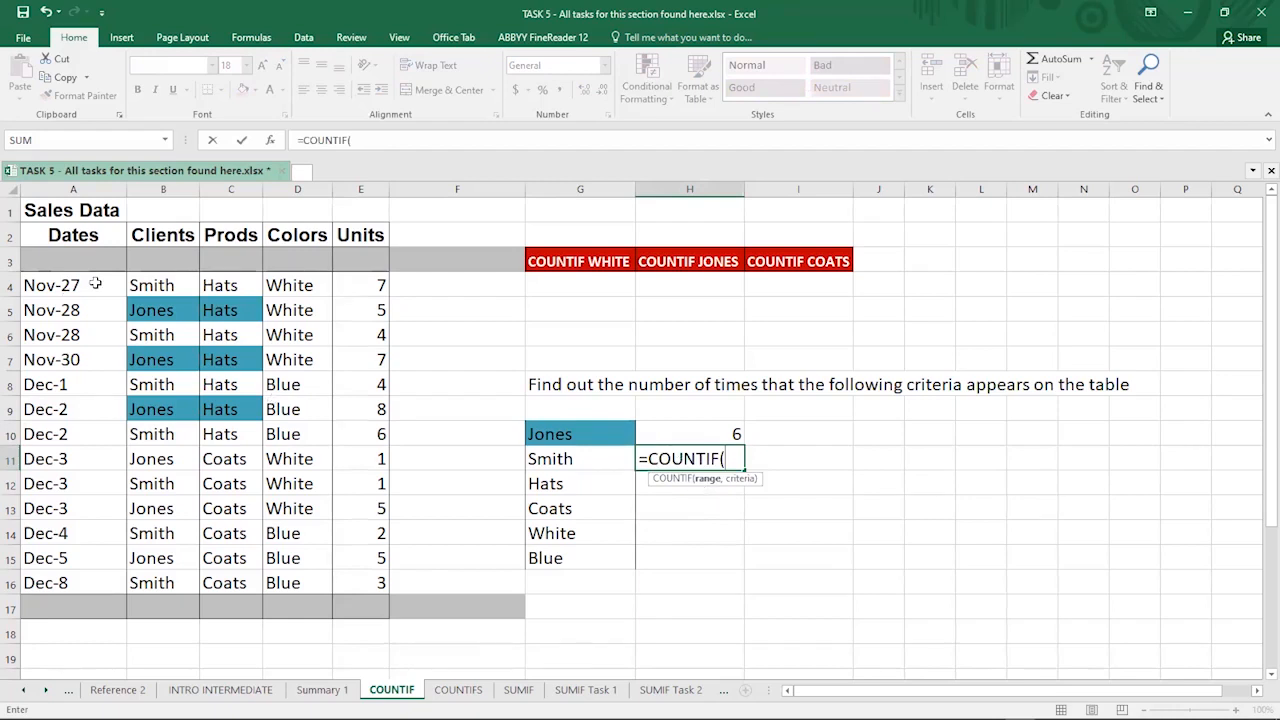
{"action": "left_click", "coordinate": [142, 285]}
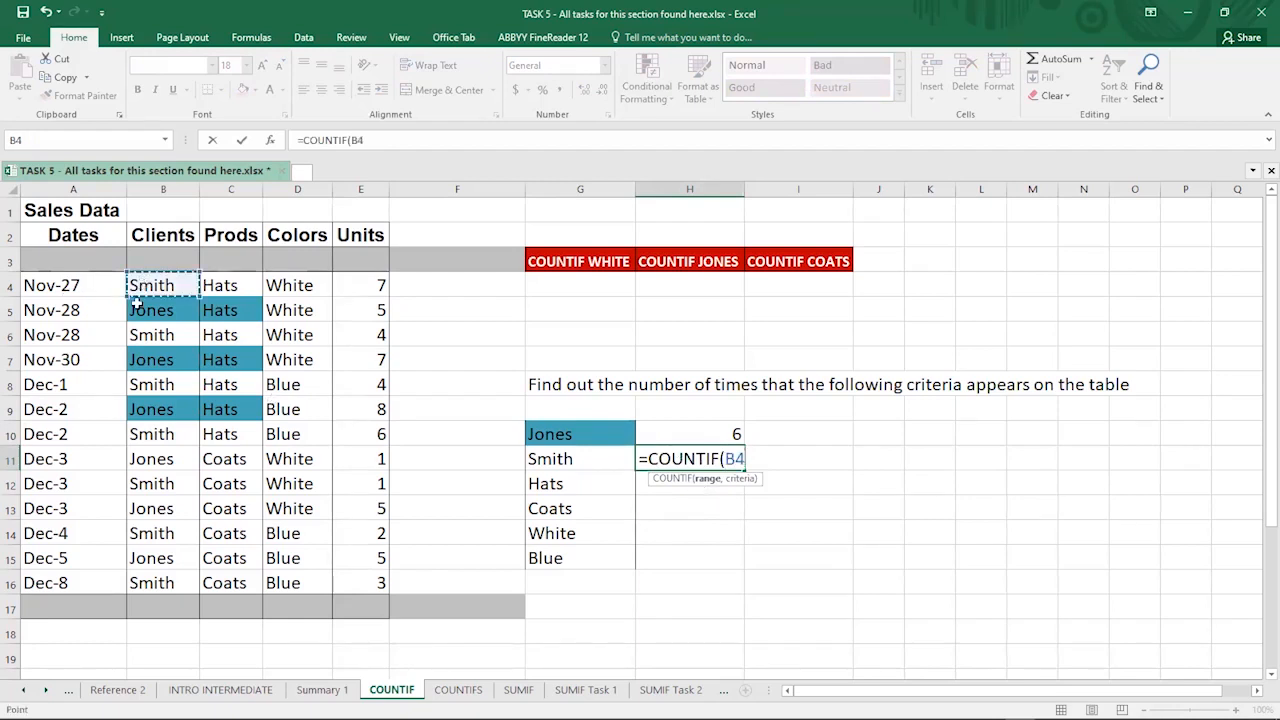
{"action": "left_click", "coordinate": [152, 583], "text": "shift"}
{"action": "type", "text": ","}
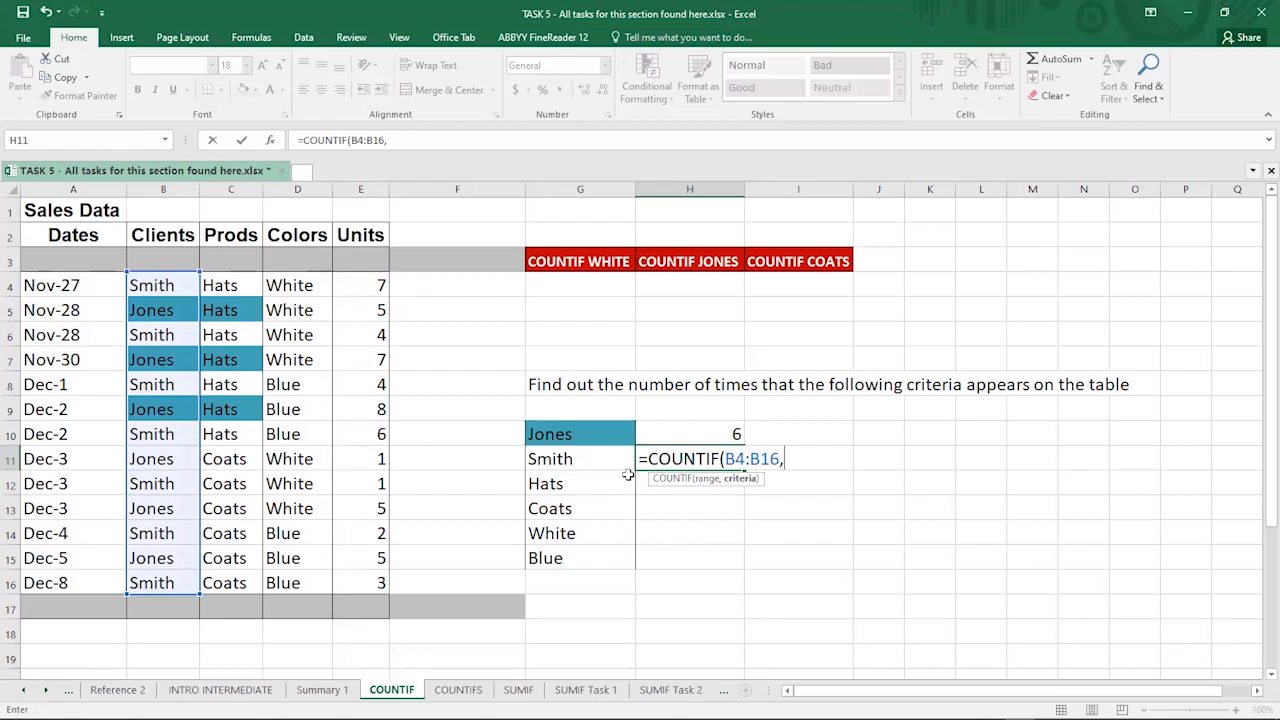
{"action": "type", "text": "\""}
{"action": "type", "text": "SMITH"}
{"action": "key", "text": "BackSpace"}
{"action": "key", "text": "BackSpace"}
{"action": "key", "text": "BackSpace"}
{"action": "key", "text": "BackSpace"}
{"action": "key", "text": "BackSpace"}
{"action": "type", "text": "Smith"}
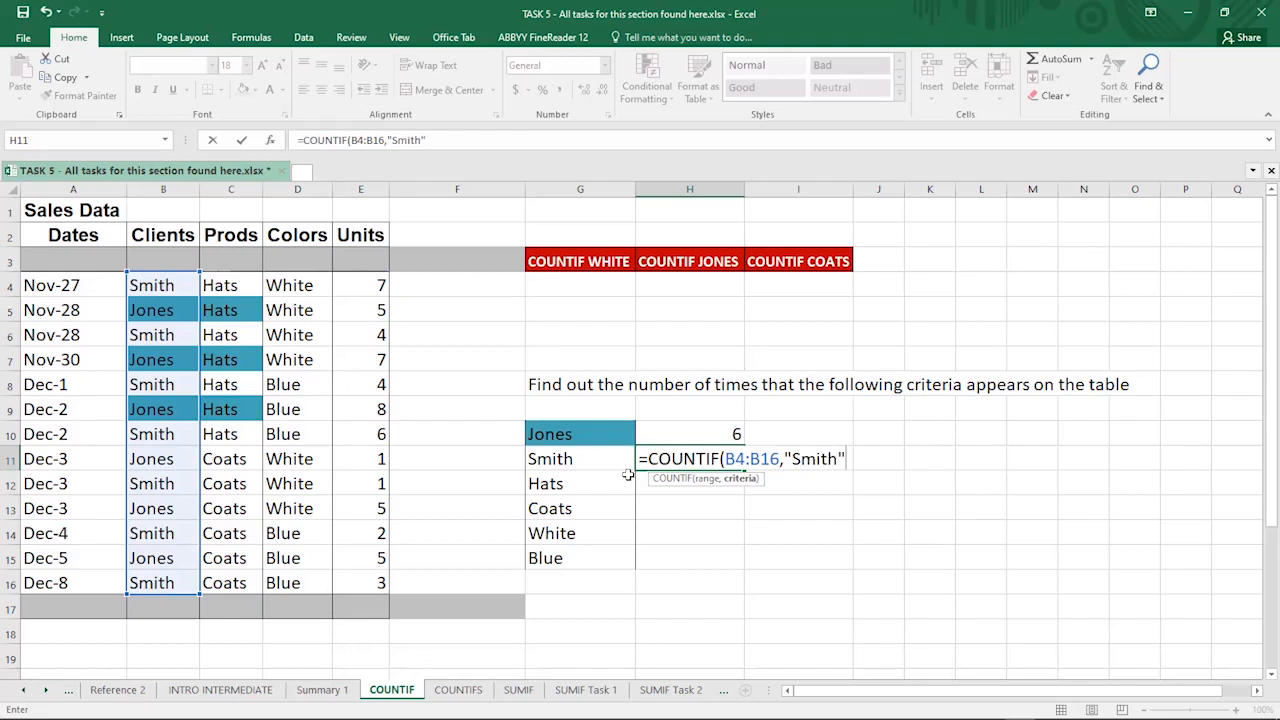
{"action": "type", "text": ")"}
{"action": "key", "text": "Return"}
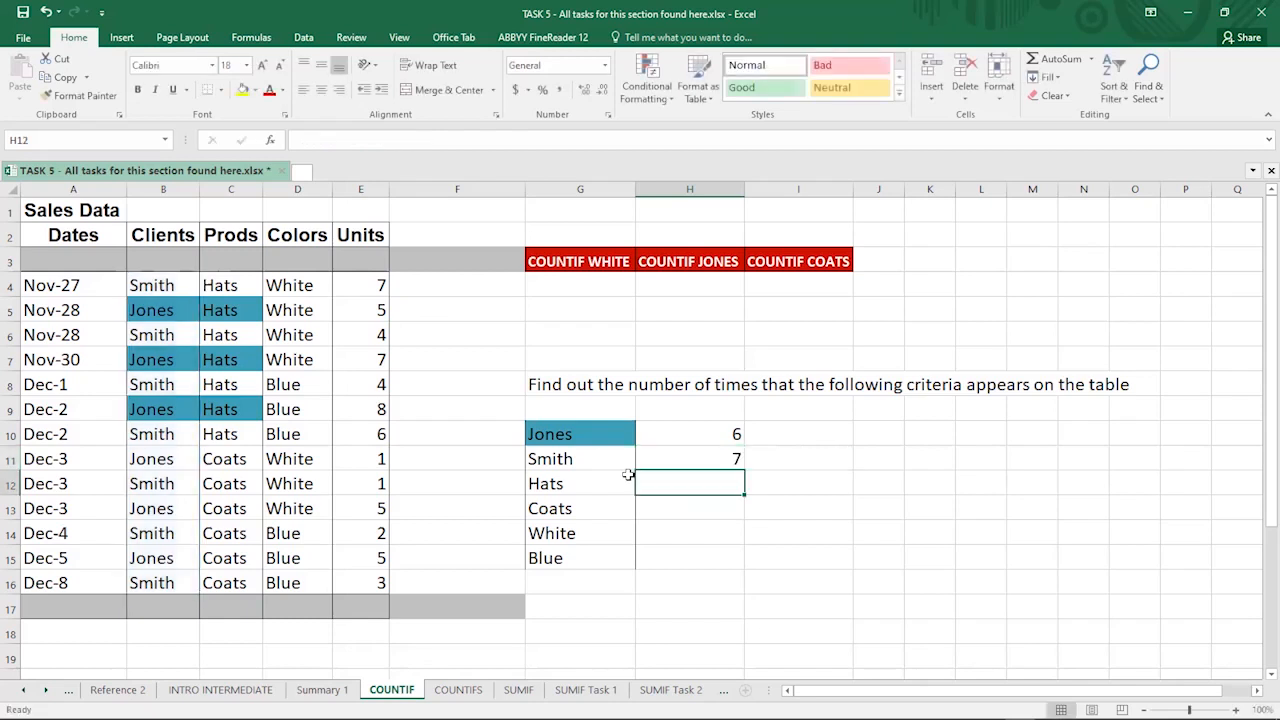
{"action": "left_click", "coordinate": [720, 460]}
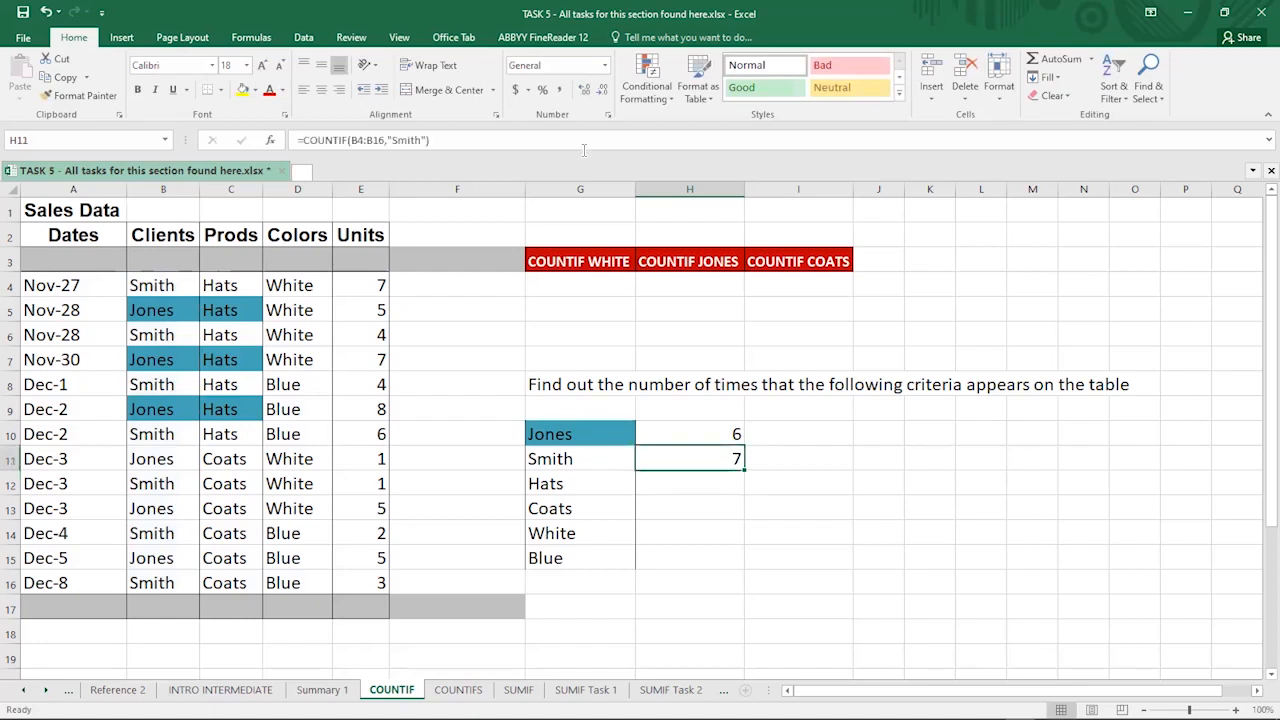
{"action": "left_click", "coordinate": [580, 487]}
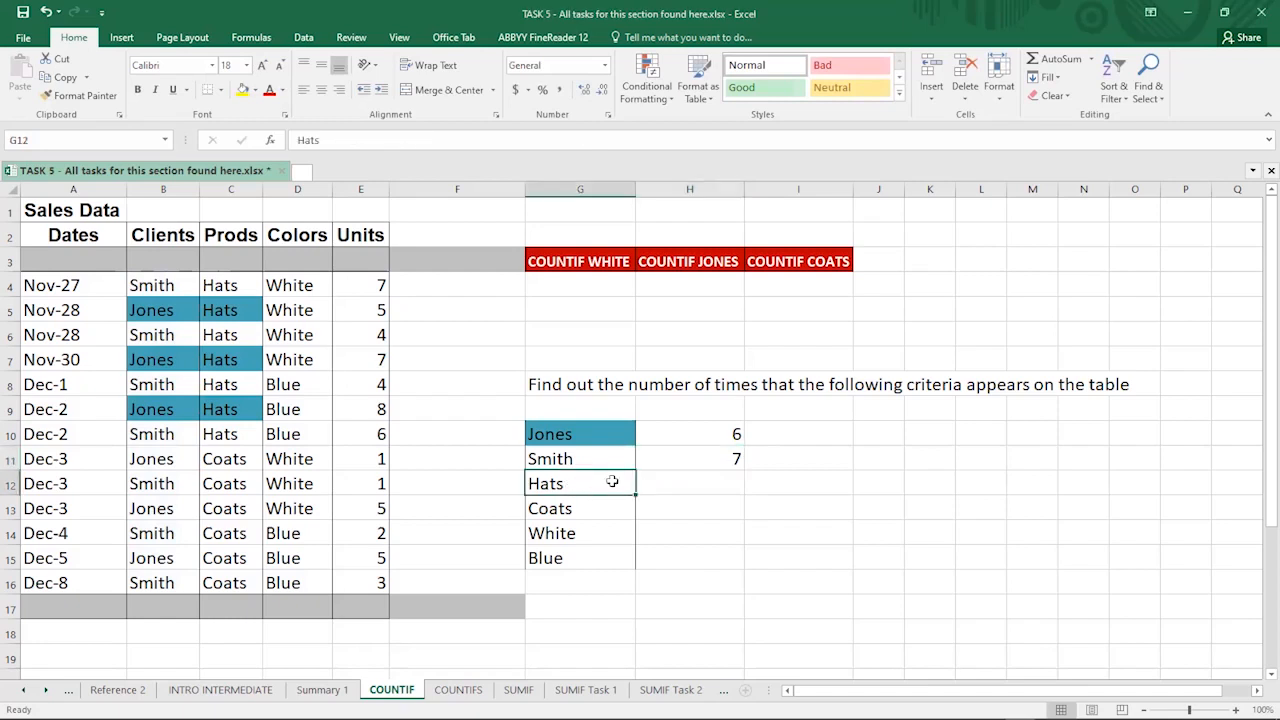
{"action": "left_click", "coordinate": [644, 488]}
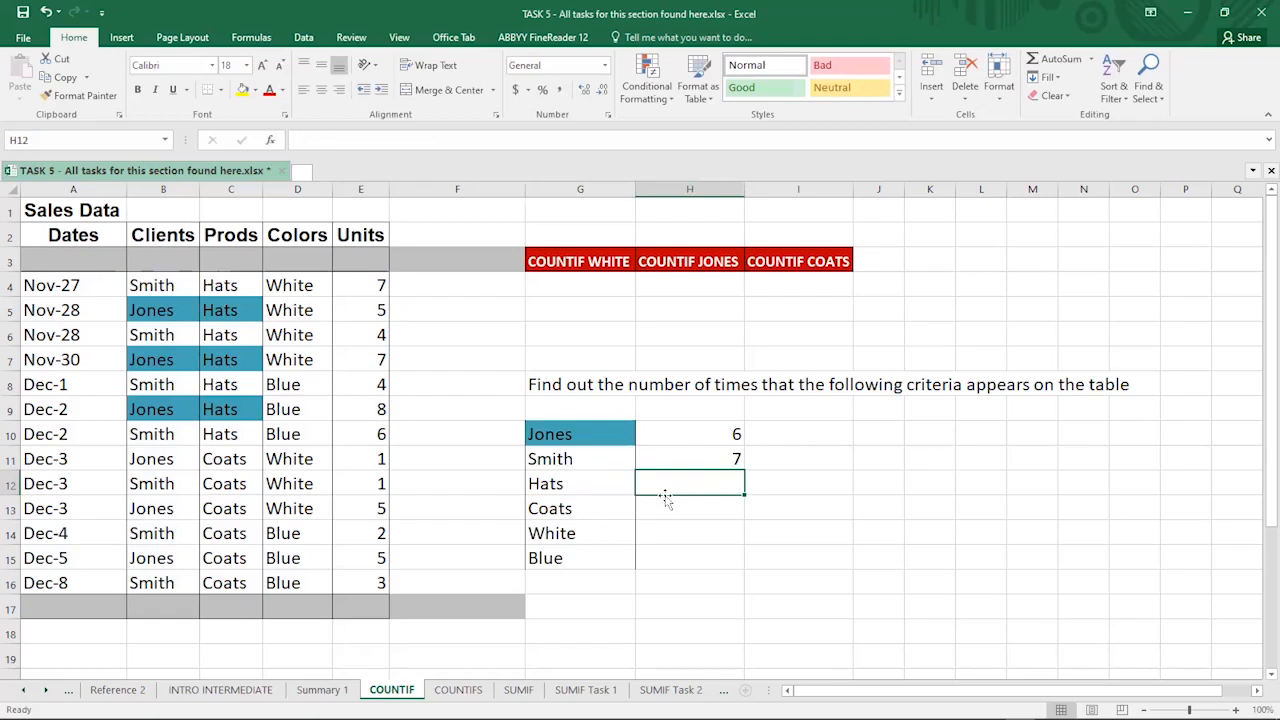
{"action": "left_click", "coordinate": [566, 486]}
{"action": "left_click", "coordinate": [570, 509]}
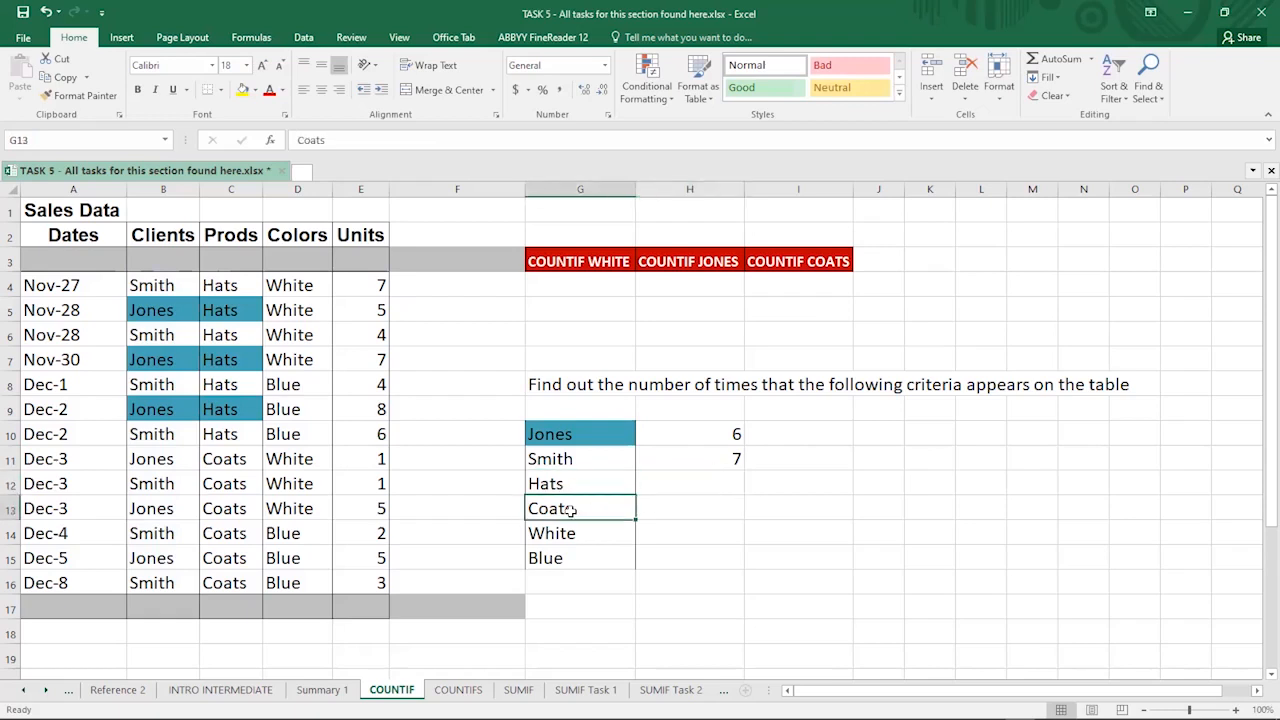
{"action": "left_click", "coordinate": [606, 487]}
{"action": "left_click", "coordinate": [671, 484]}
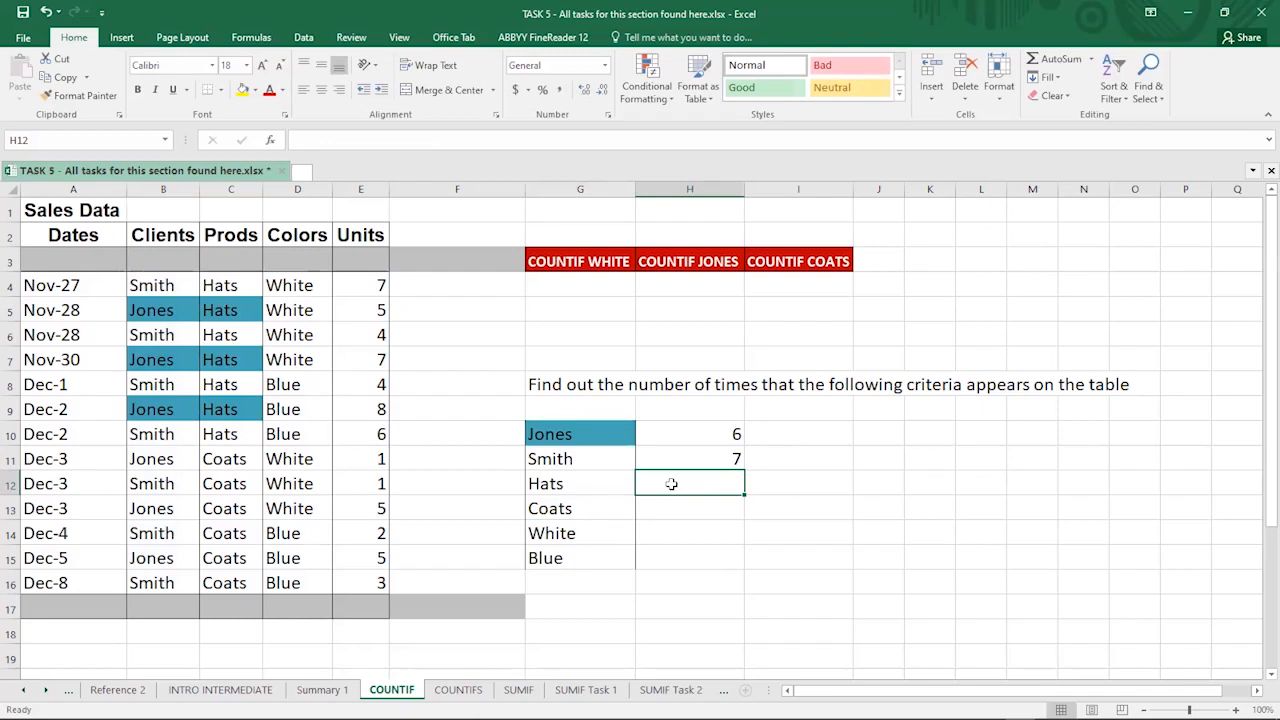
{"action": "type", "text": "="}
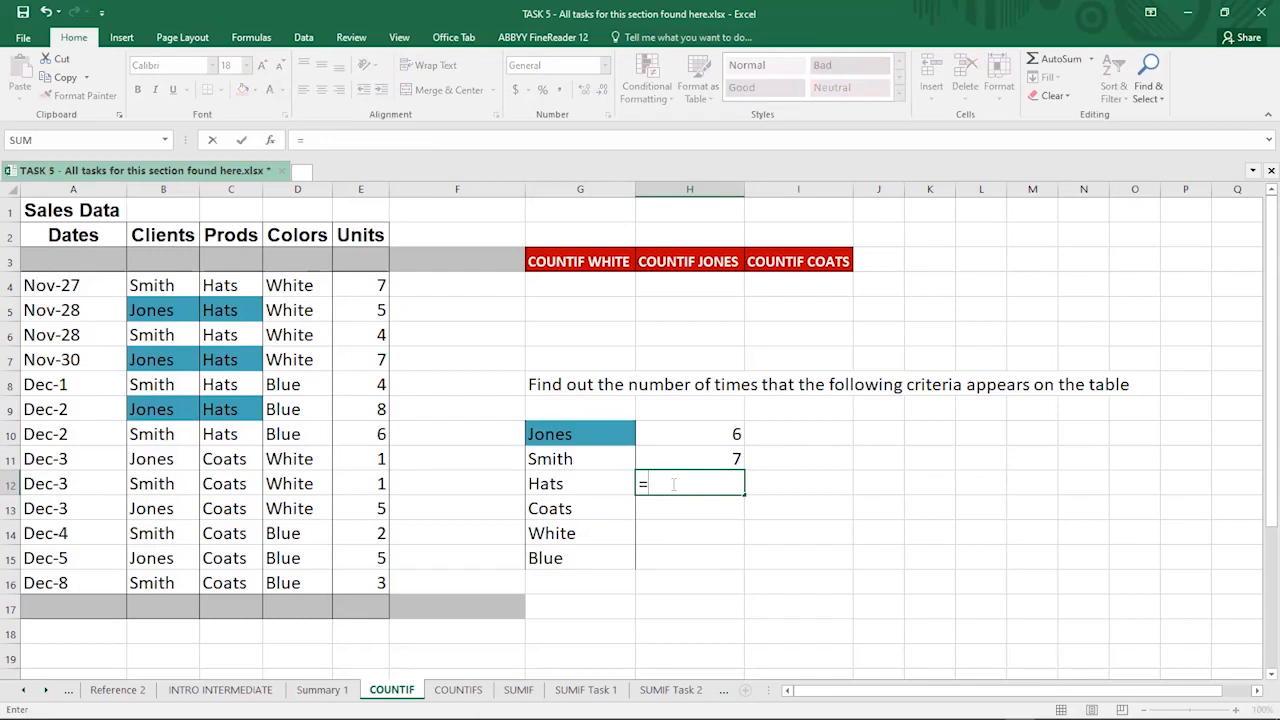
{"action": "type", "text": "cou"}
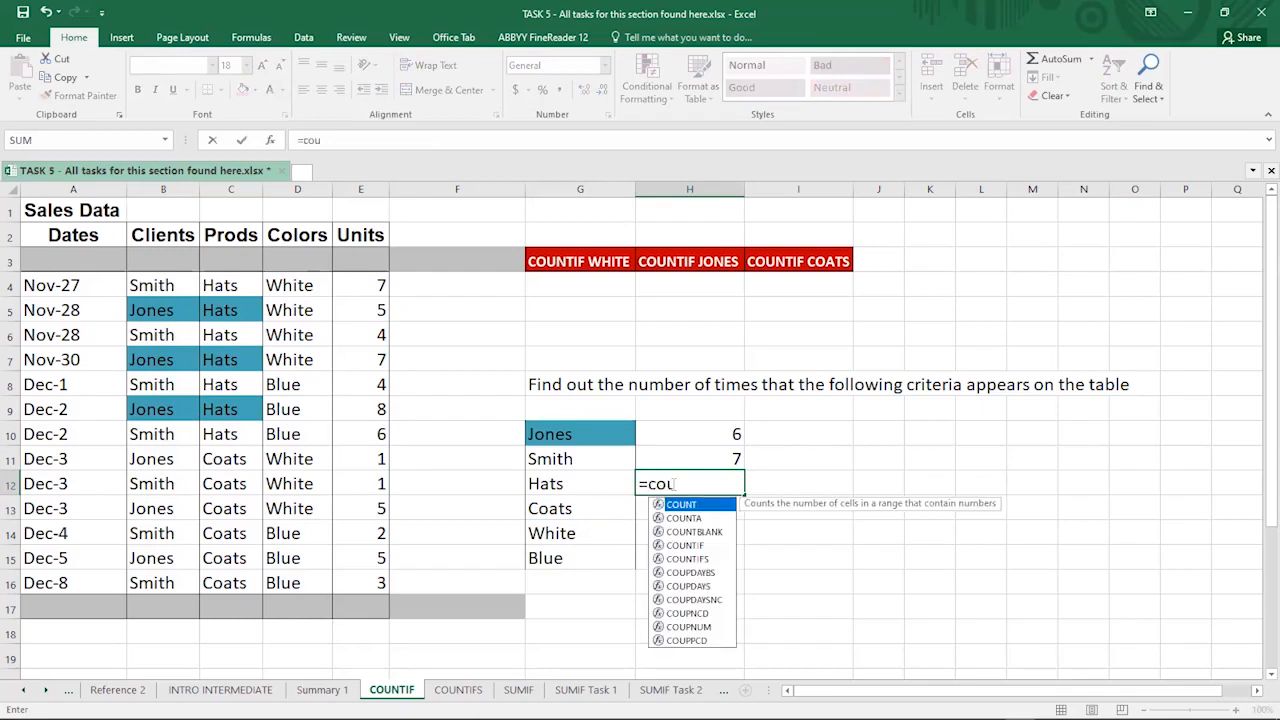
{"action": "type", "text": "n"}
- Enter =COUNTIF(C4:C16,G12) in H12 to count Hats (7) and check the Prods entries
{"action": "left_click", "coordinate": [691, 545]}
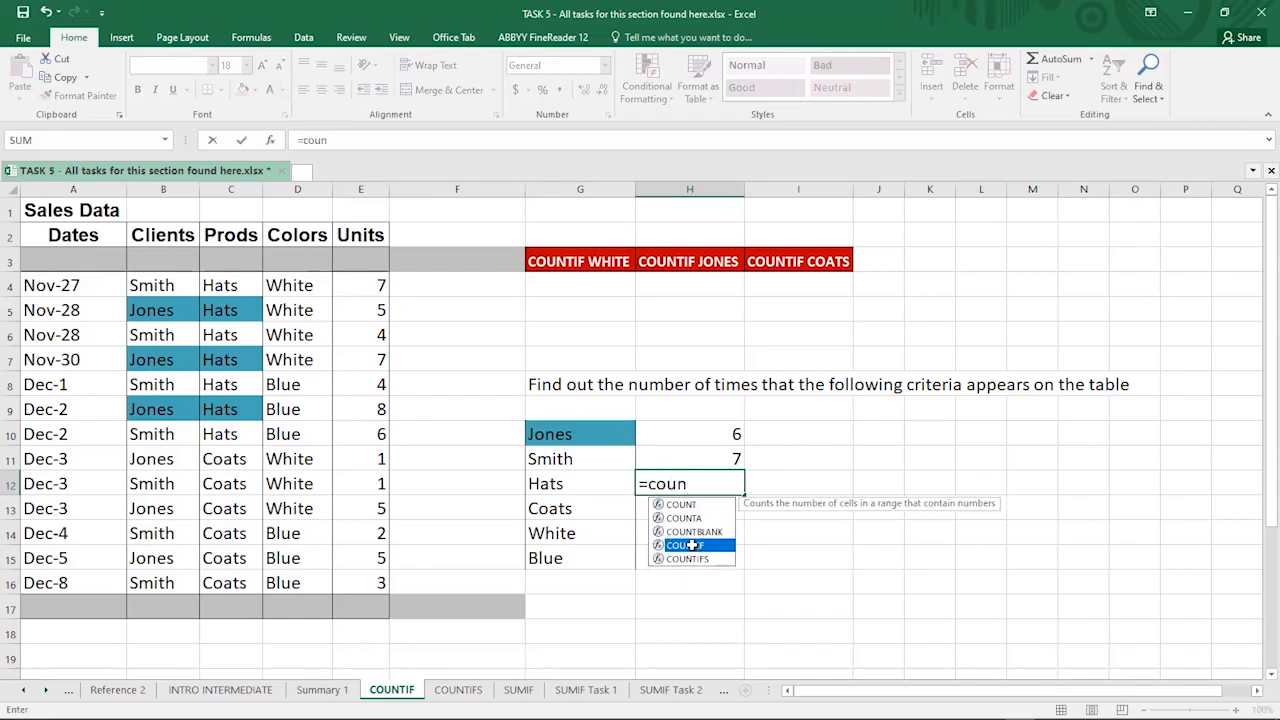
{"action": "key", "text": "Tab"}
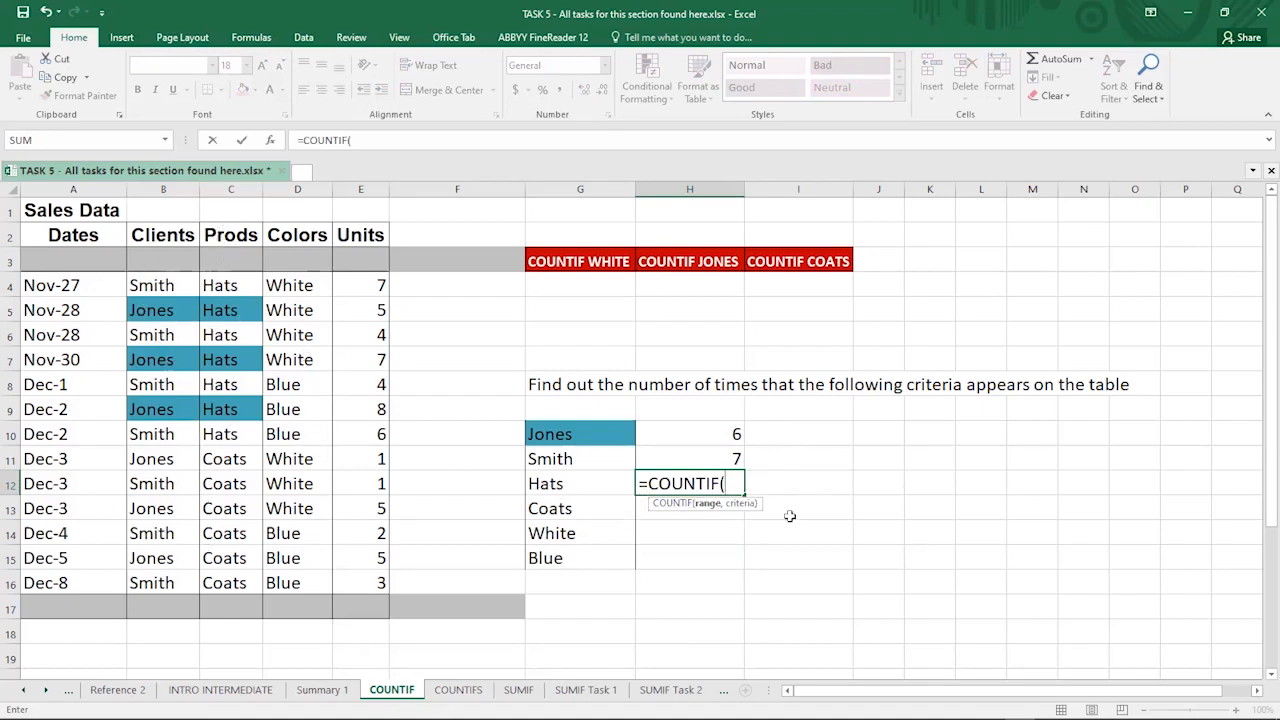
{"action": "left_click", "coordinate": [160, 279]}
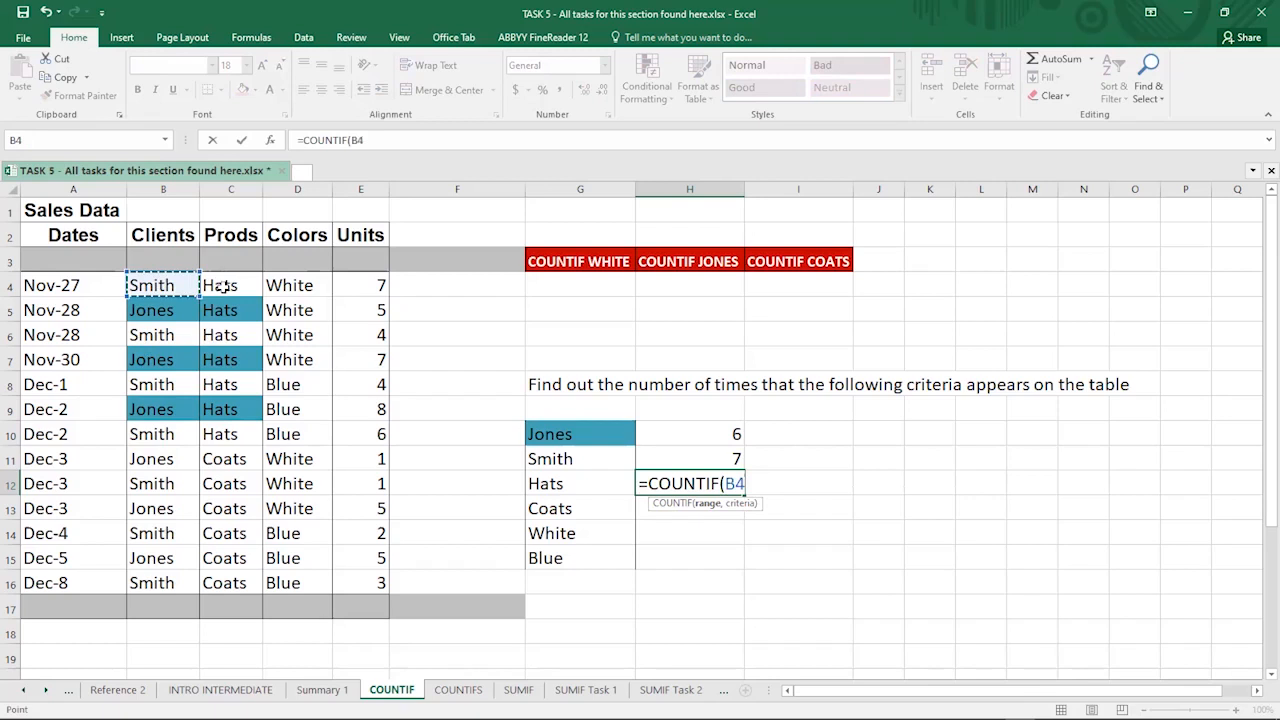
{"action": "key", "text": "ctrl+shift+Down"}
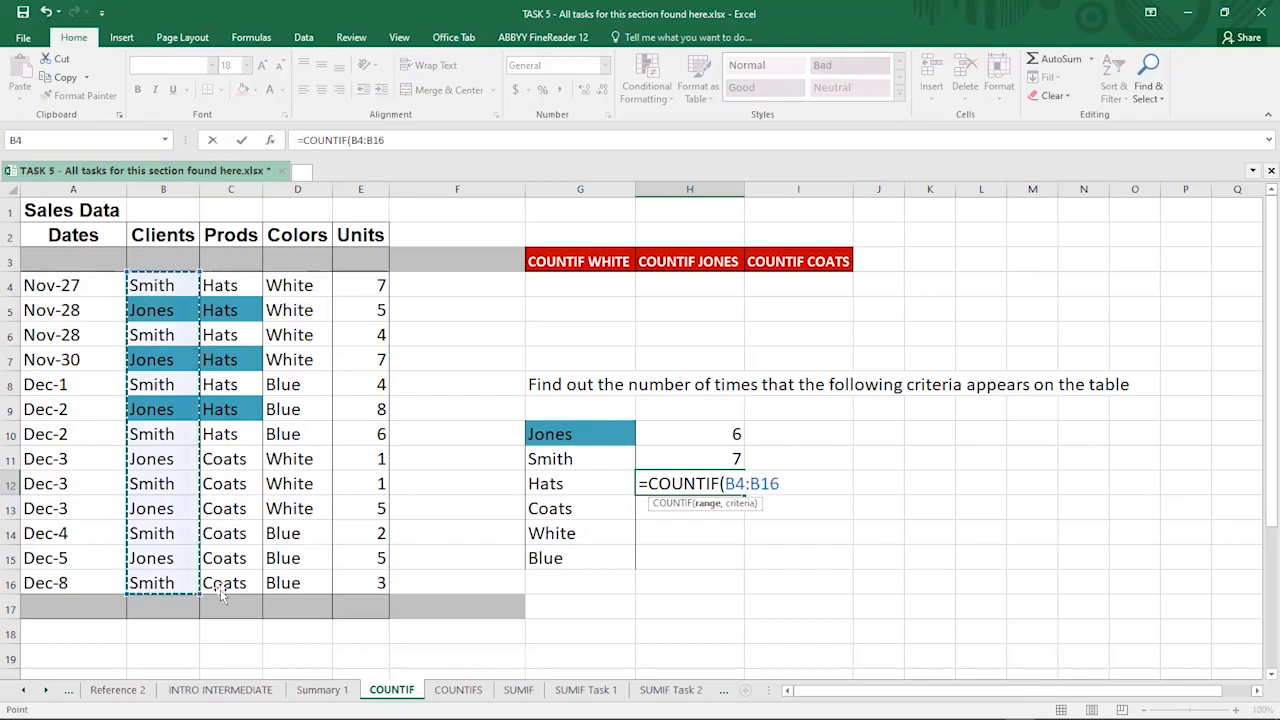
{"action": "left_click_drag", "start_coordinate": [220, 589], "coordinate": [220, 594]}
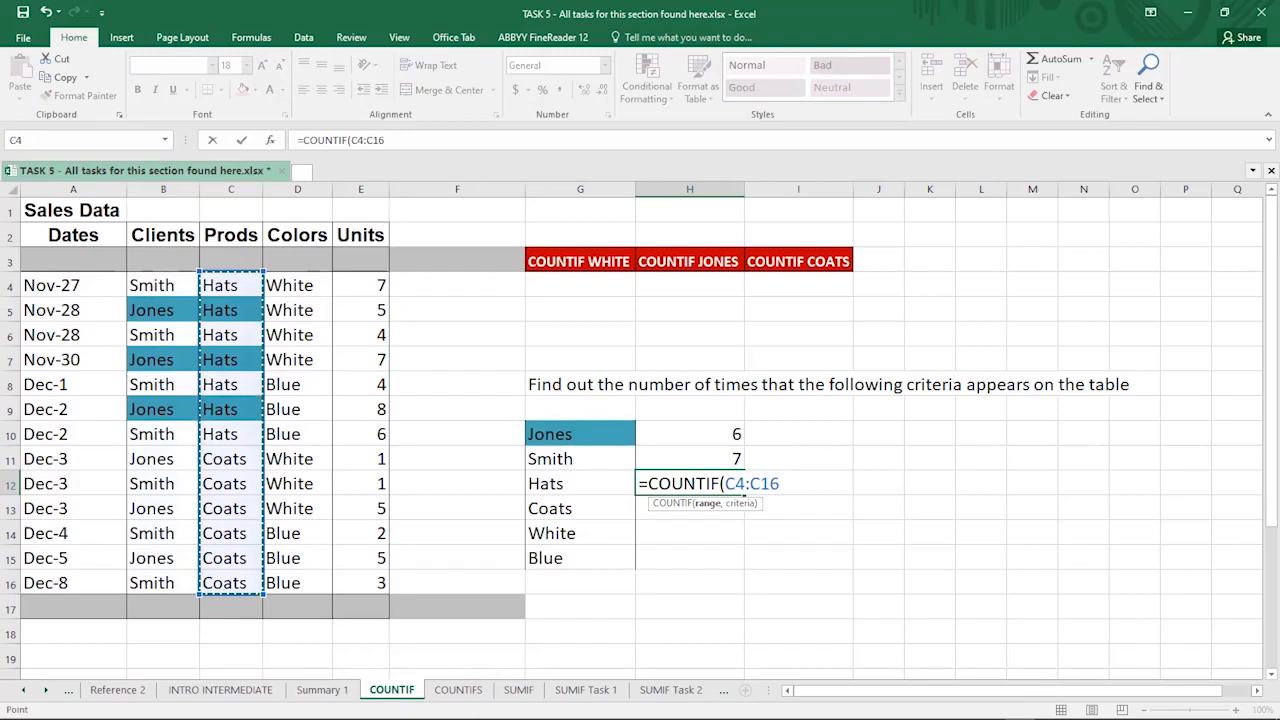
{"action": "type", "text": ","}
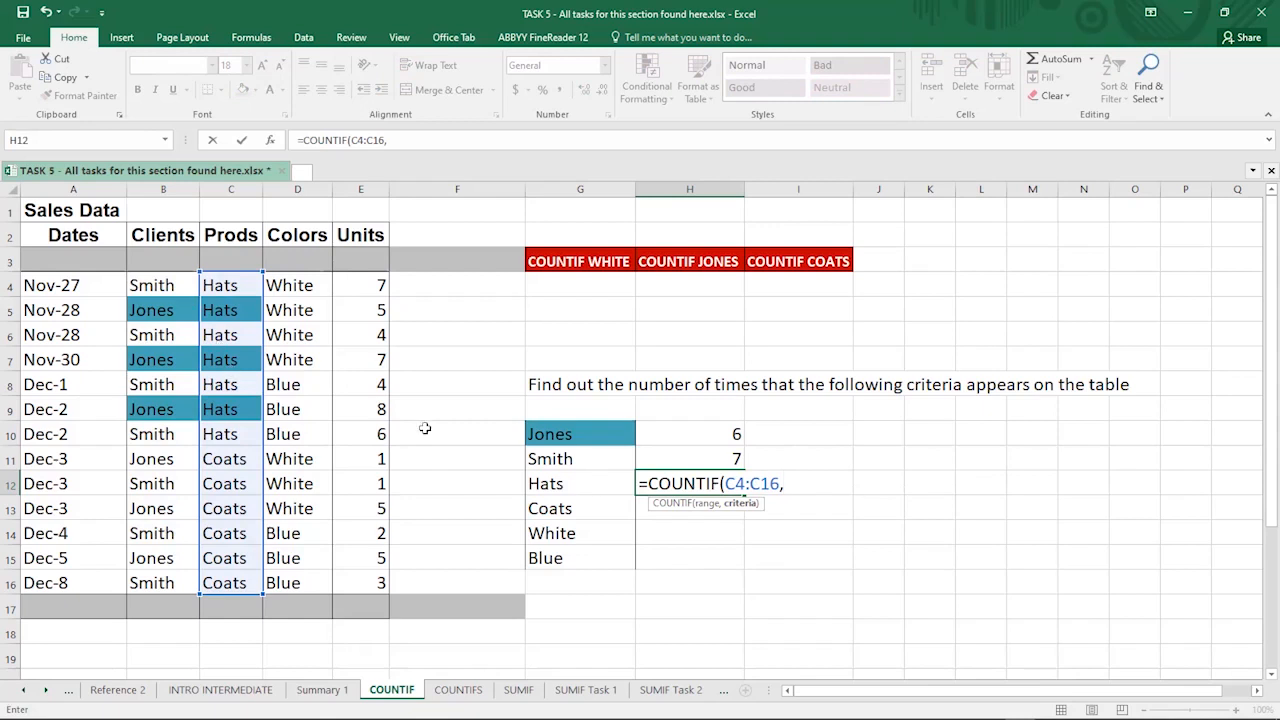
{"action": "left_click", "coordinate": [569, 482]}
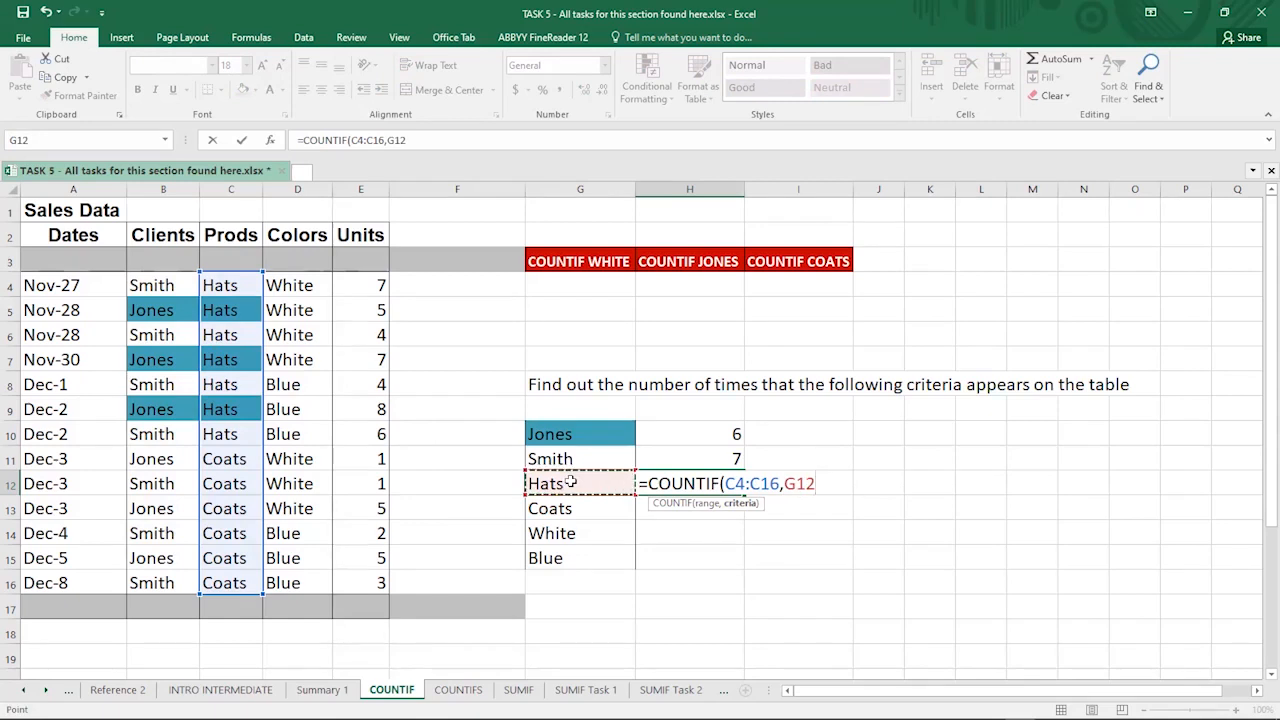
{"action": "type", "text": ")"}
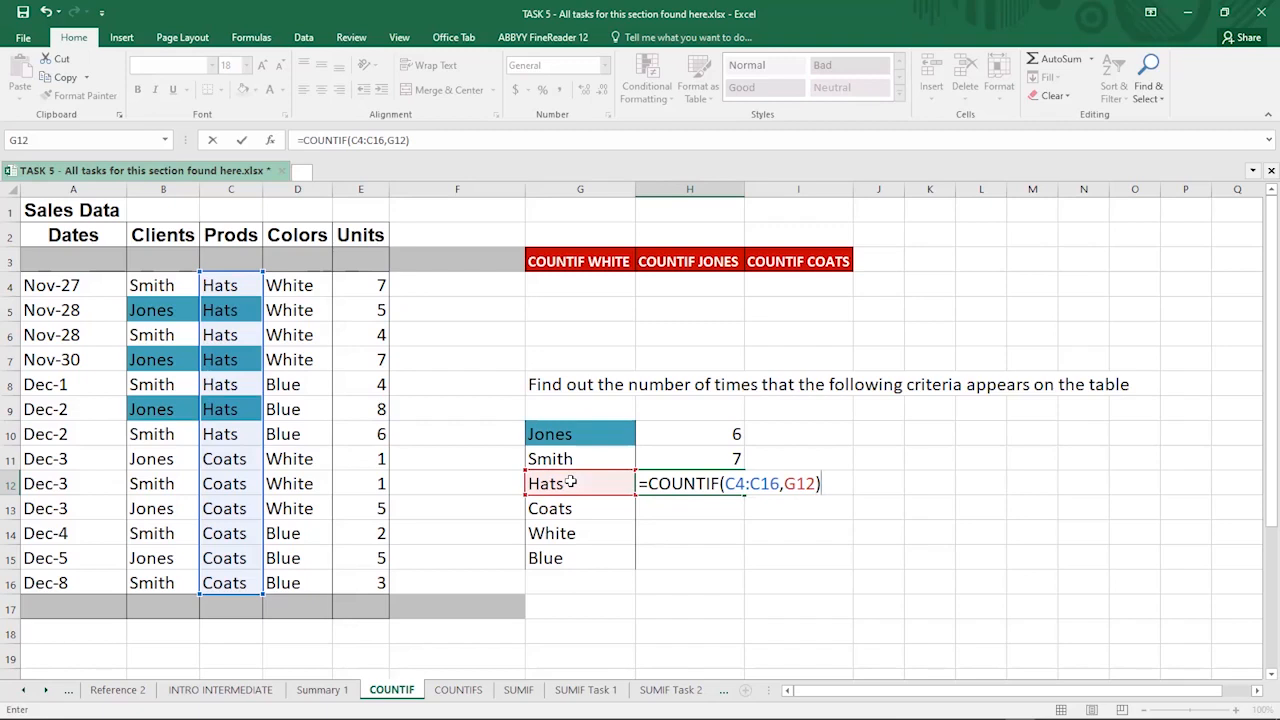
{"action": "key", "text": "Return"}
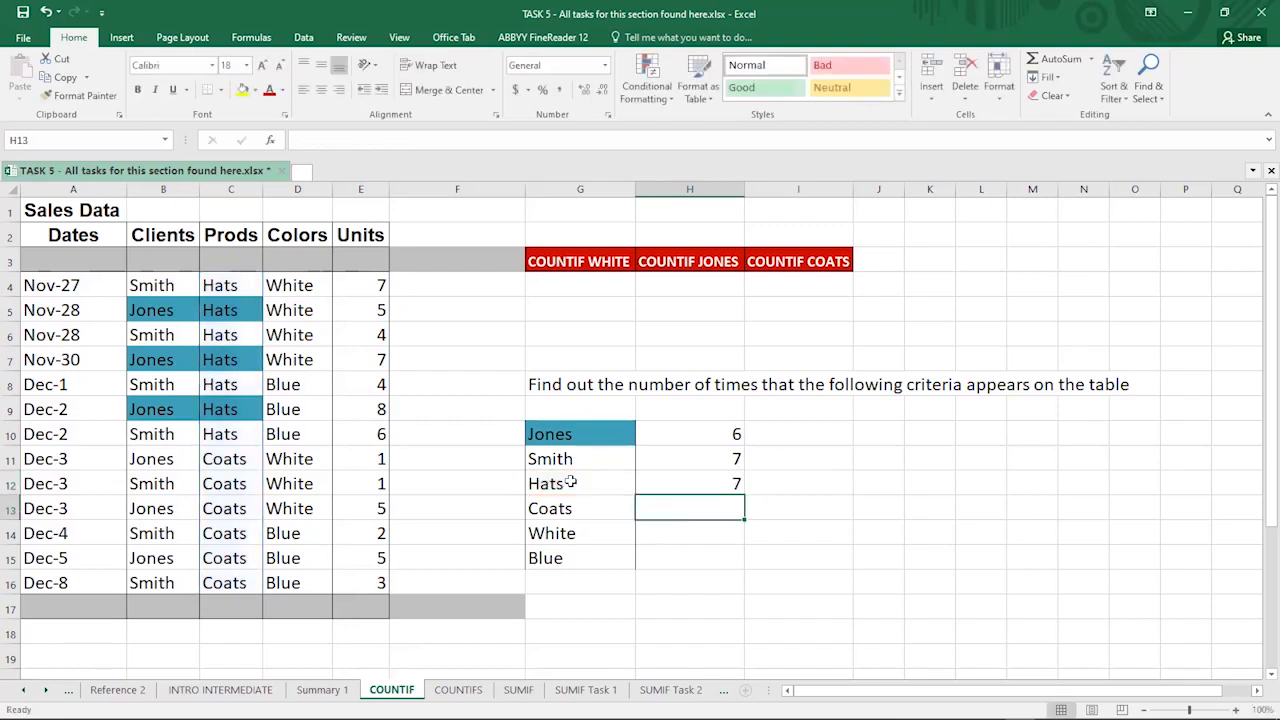
{"action": "left_click", "coordinate": [673, 486]}
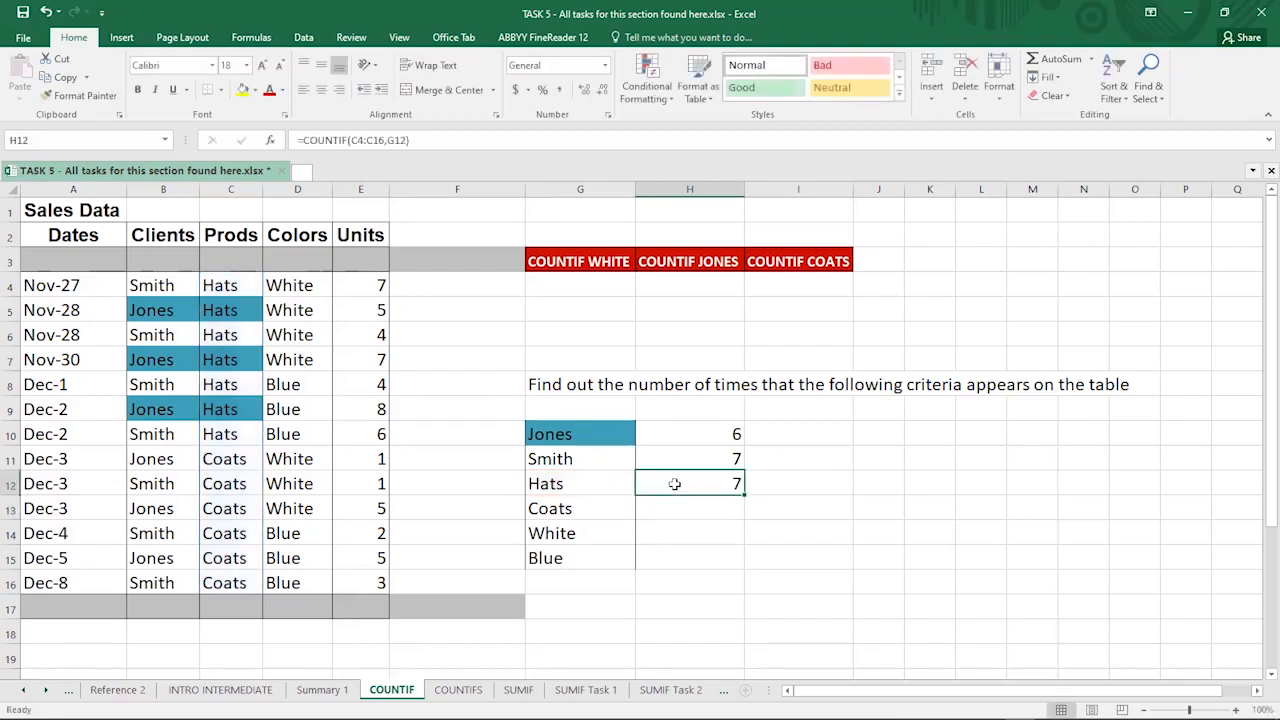
{"action": "left_click", "coordinate": [222, 283]}
{"action": "left_click", "coordinate": [220, 311]}
{"action": "left_click", "coordinate": [224, 338]}
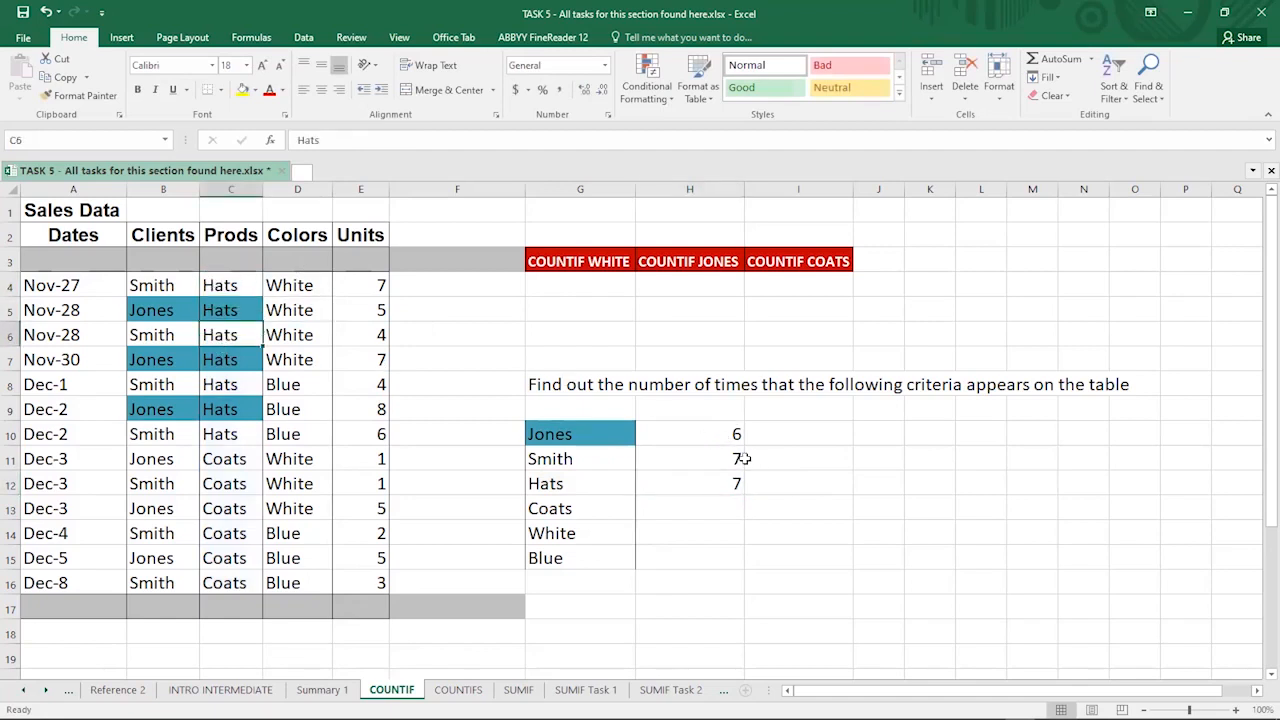
{"action": "left_click", "coordinate": [532, 460]}
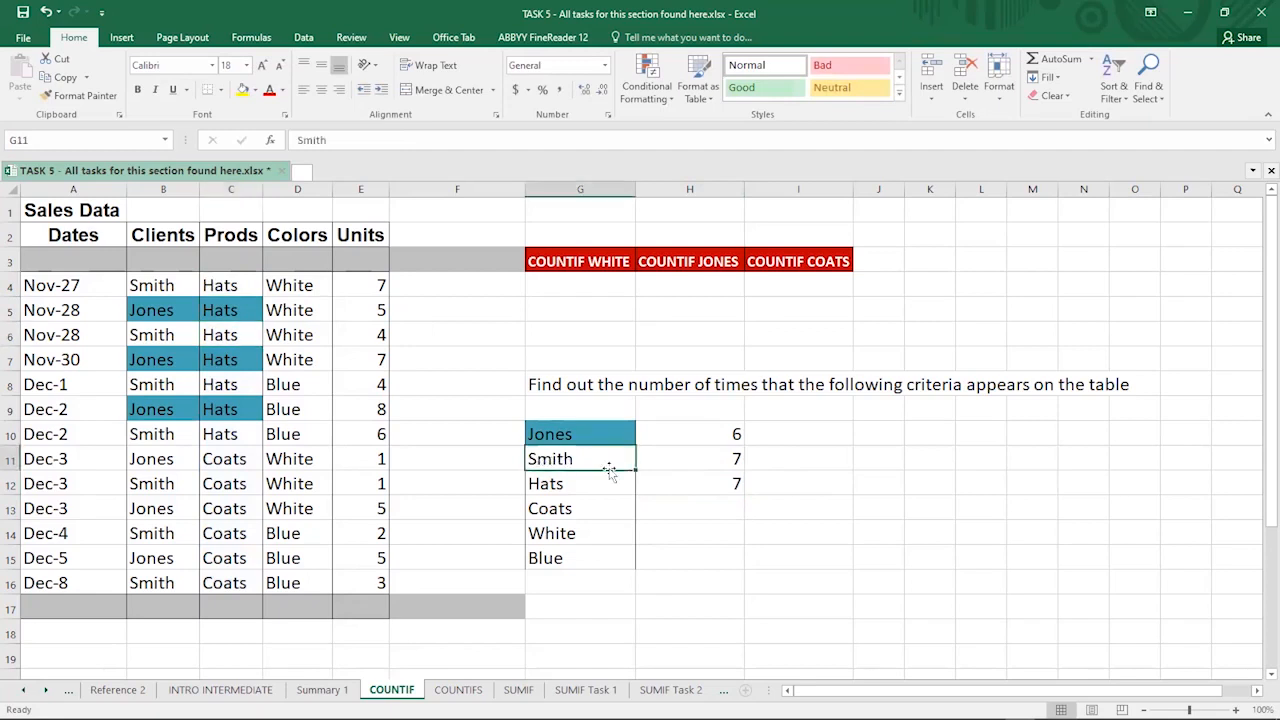
{"action": "left_click", "coordinate": [773, 458]}
{"action": "type", "text": "="}
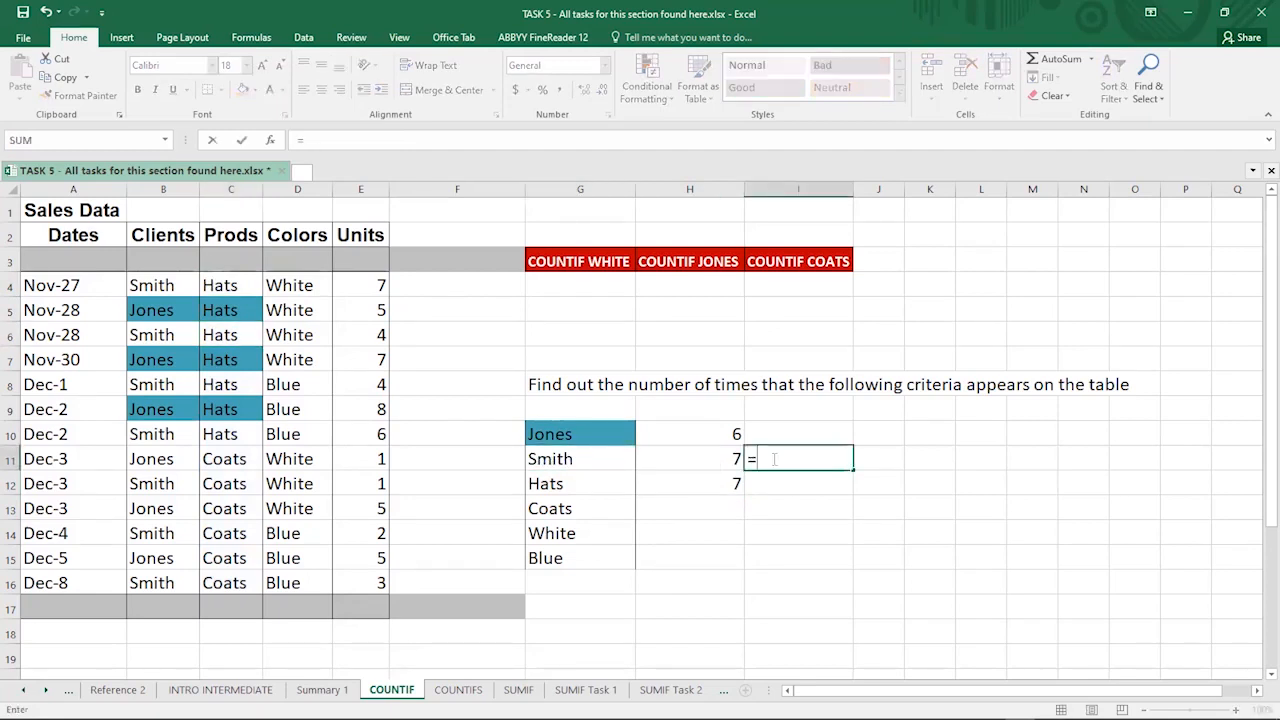
{"action": "type", "text": "countif"}
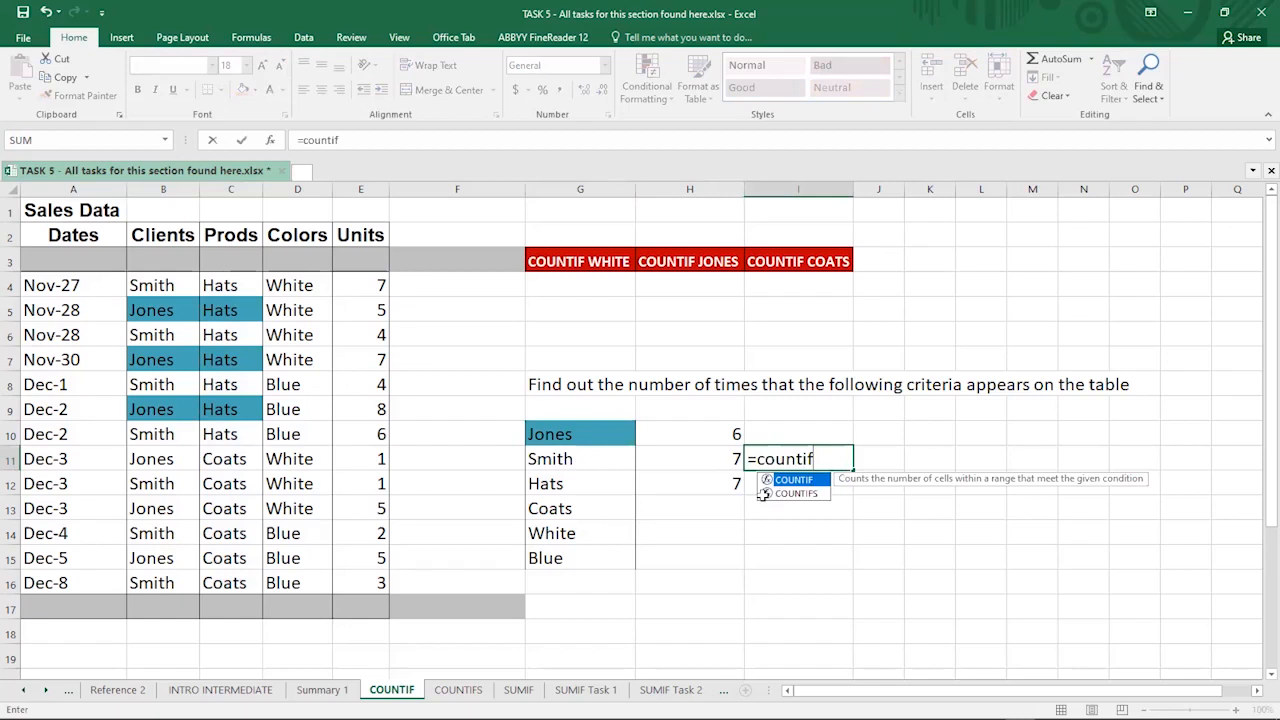
{"action": "key", "text": "Tab"}
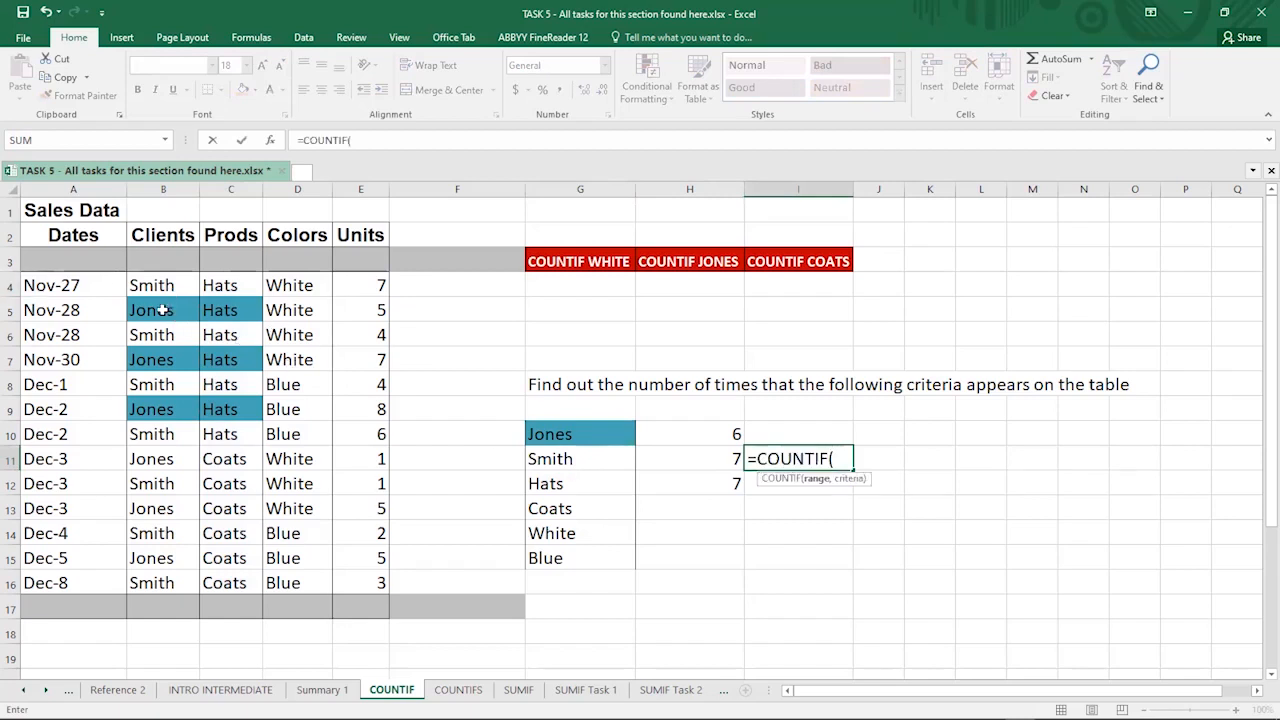
{"action": "left_click_drag", "start_coordinate": [150, 285], "coordinate": [145, 585]}
{"action": "type", "text": ","}
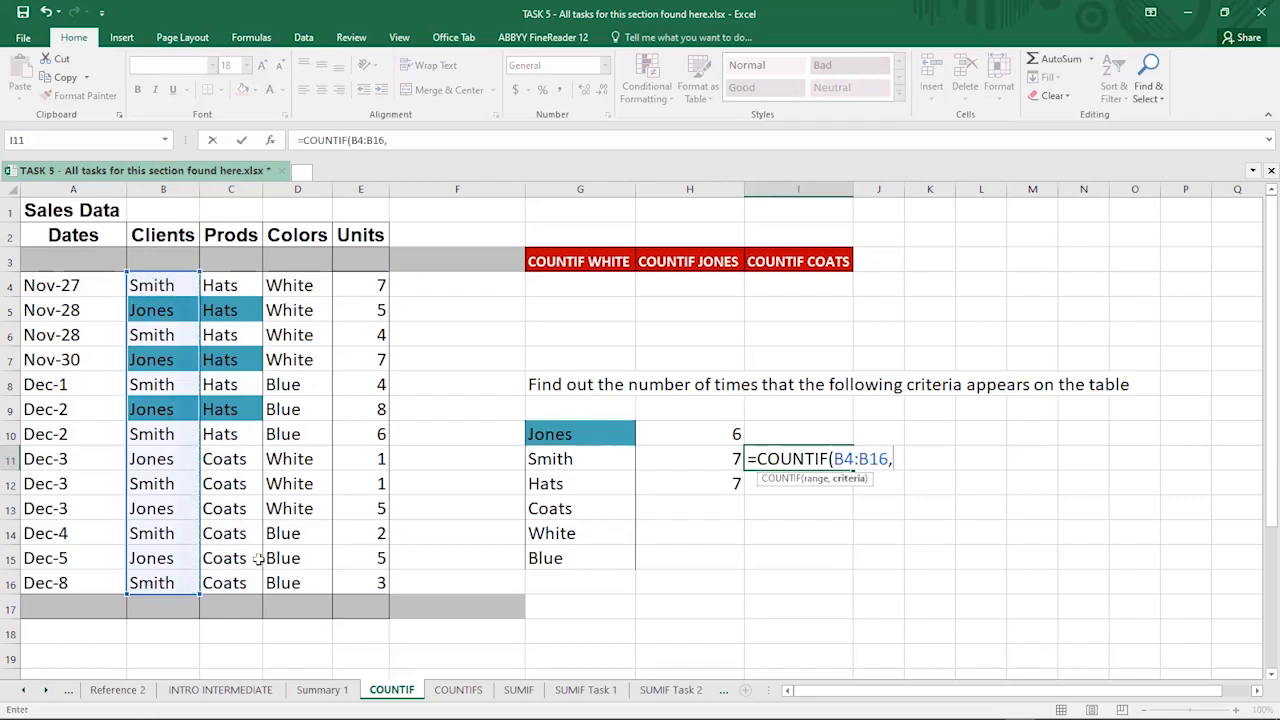
{"action": "left_click", "coordinate": [543, 461]}
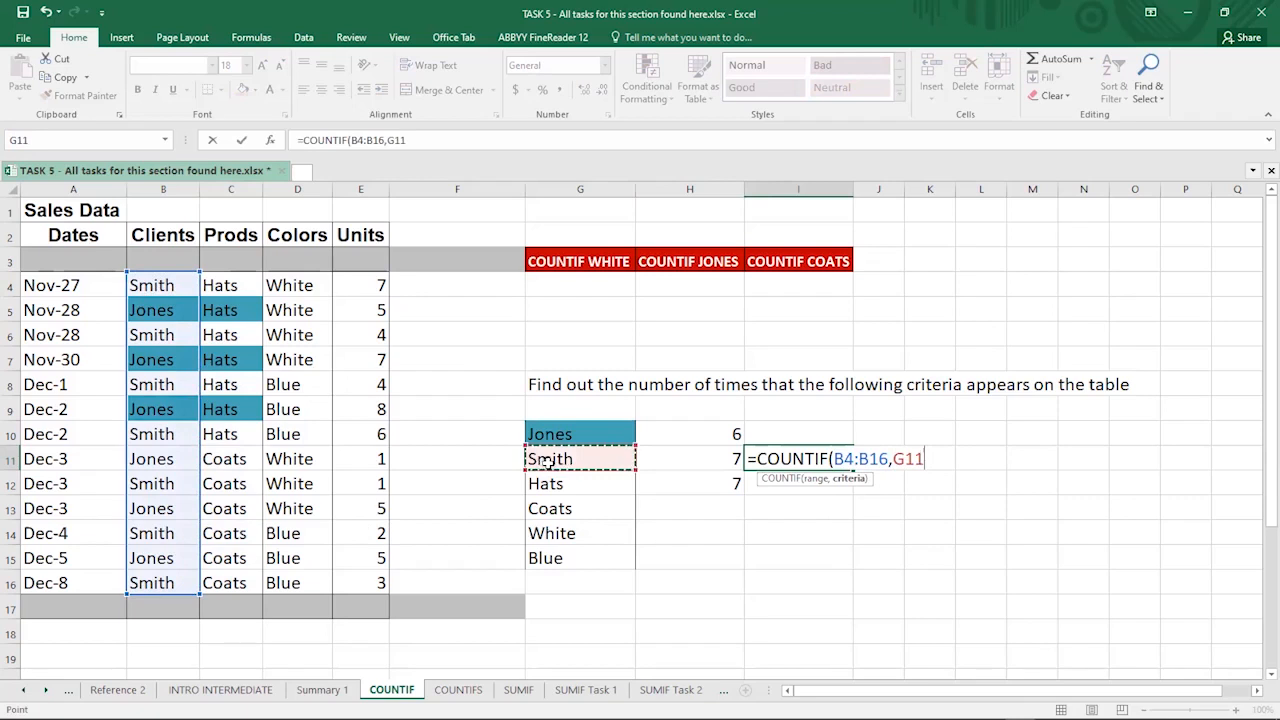
{"action": "key", "text": "Return"}
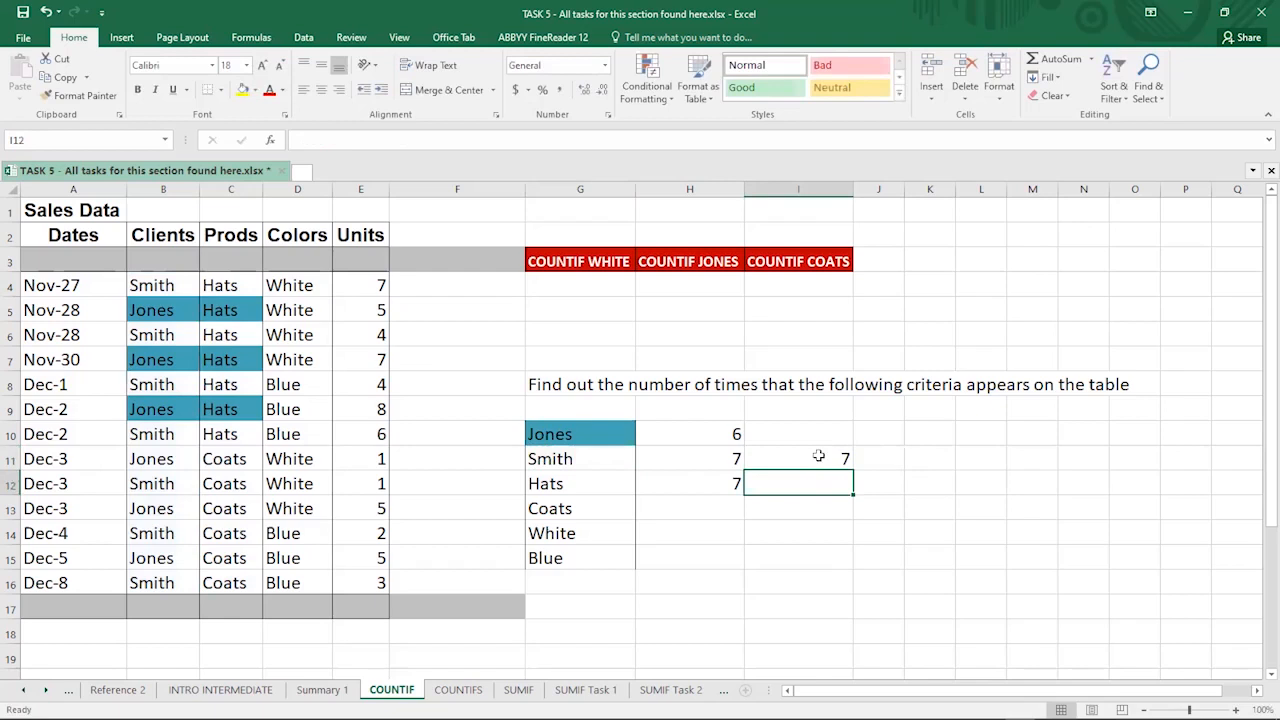
{"action": "left_click", "coordinate": [775, 458]}
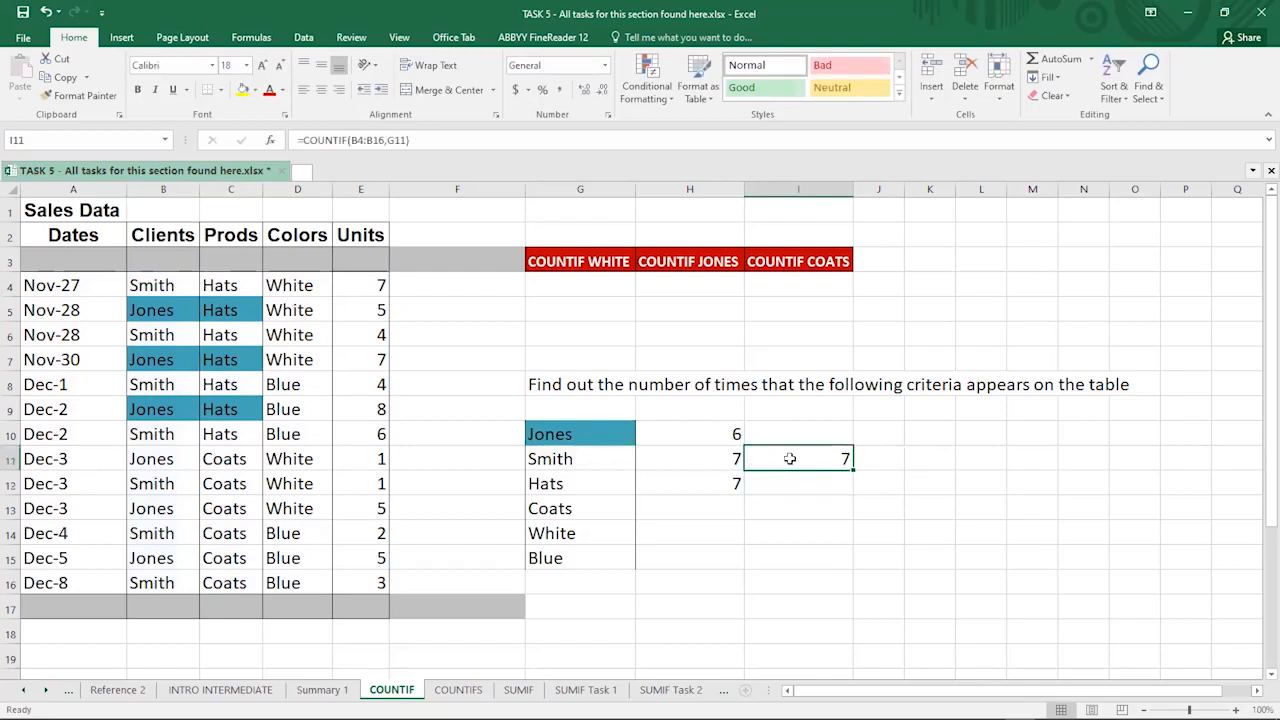
{"action": "left_click", "coordinate": [731, 476]}
{"action": "key", "text": "Up"}
{"action": "key", "text": "Down"}
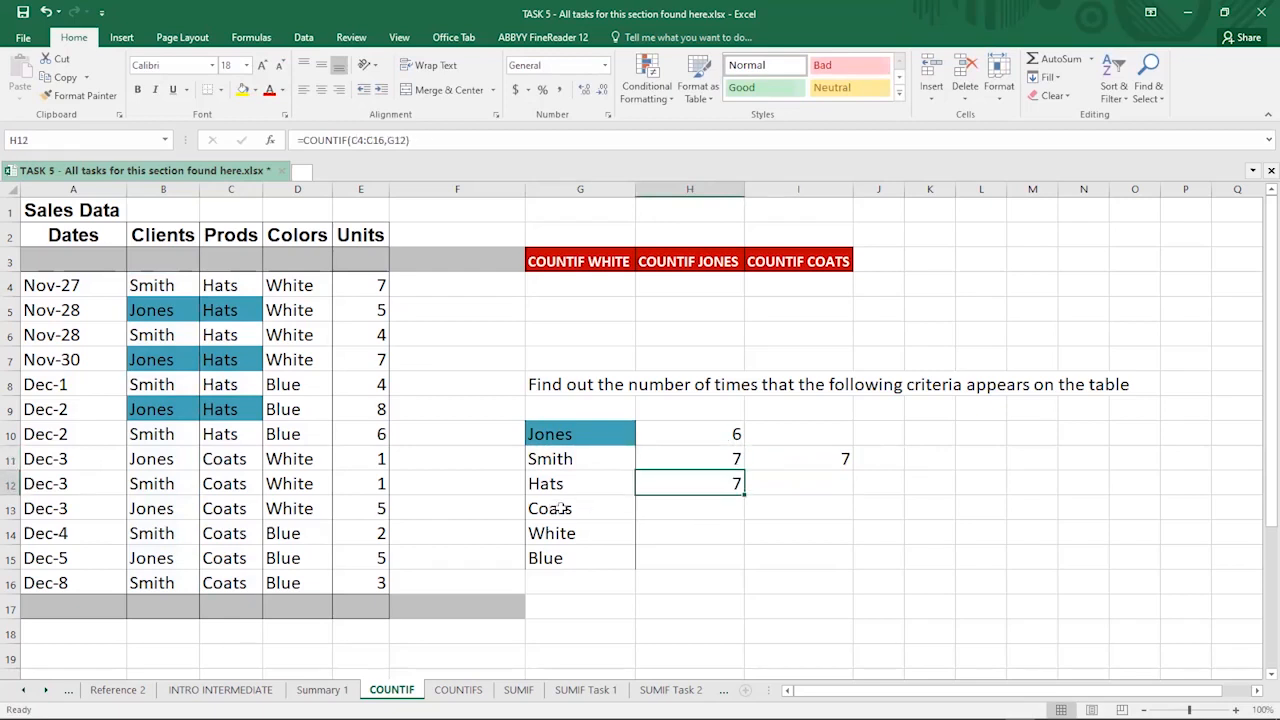
{"action": "left_click", "coordinate": [651, 513]}
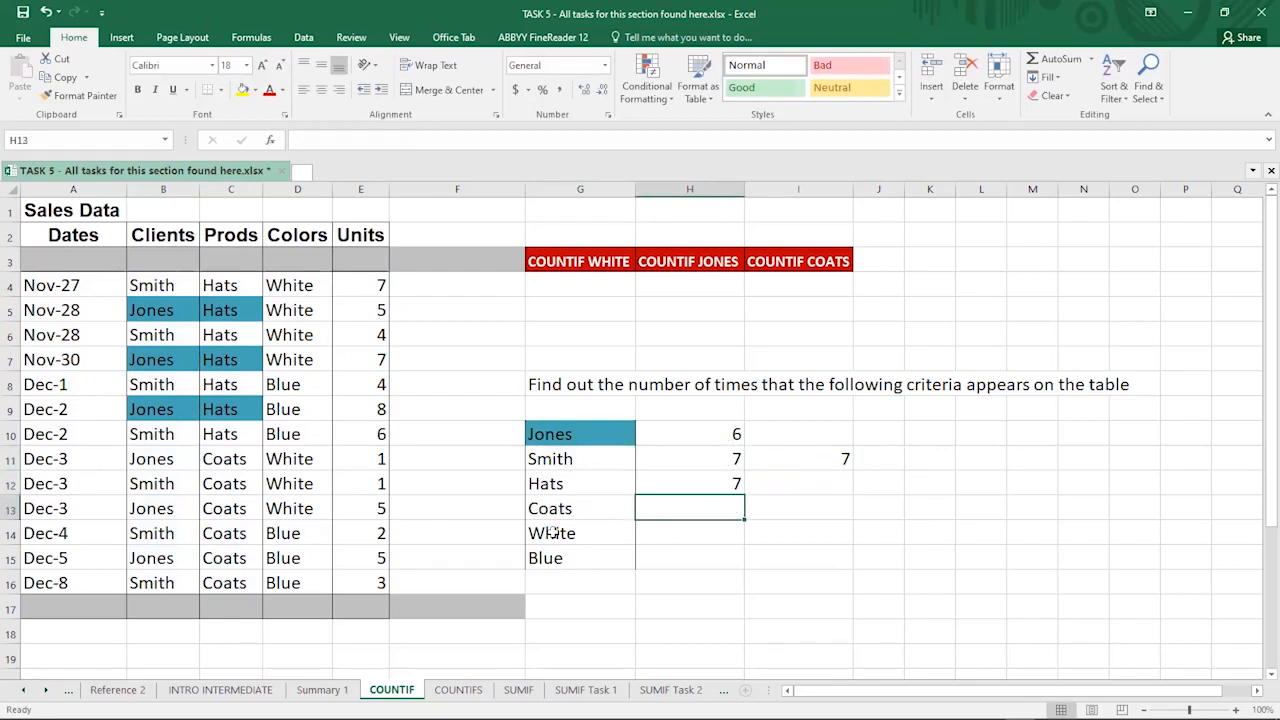
{"action": "left_click", "coordinate": [629, 537]}
{"action": "left_click", "coordinate": [573, 556]}
{"action": "left_click", "coordinate": [673, 554]}
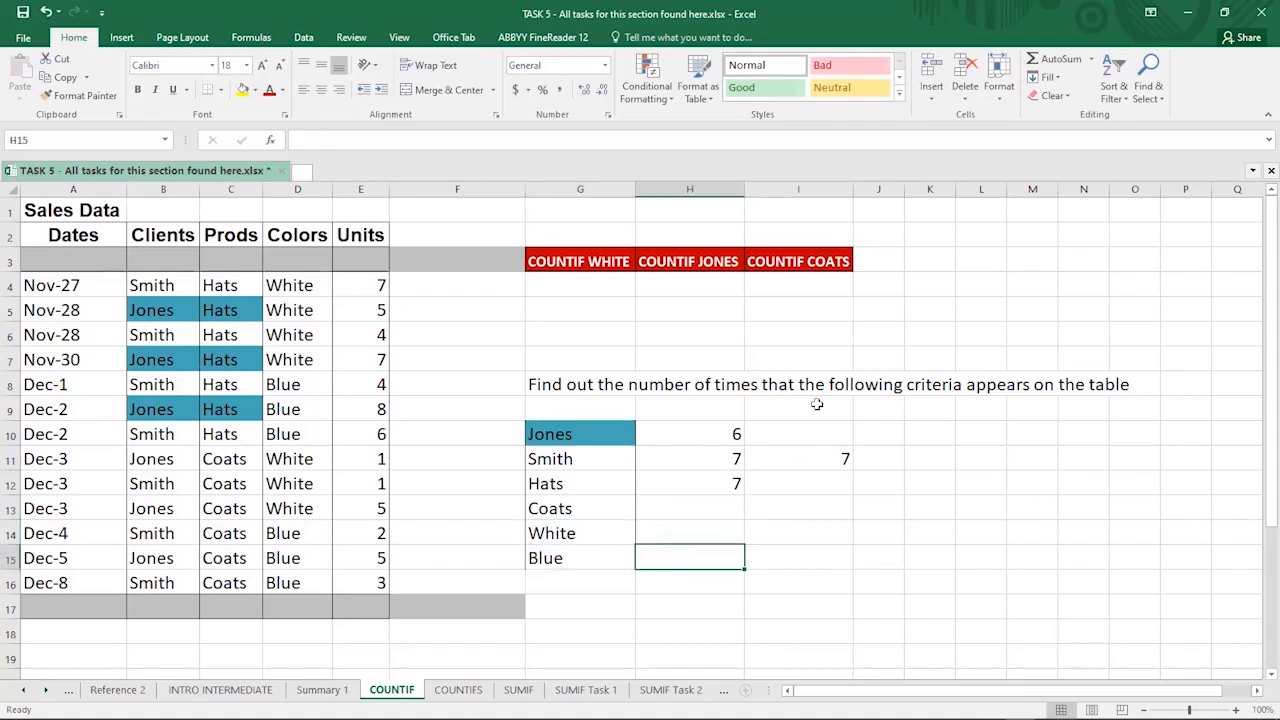
{"action": "left_click_drag", "start_coordinate": [815, 410], "coordinate": [837, 547]}
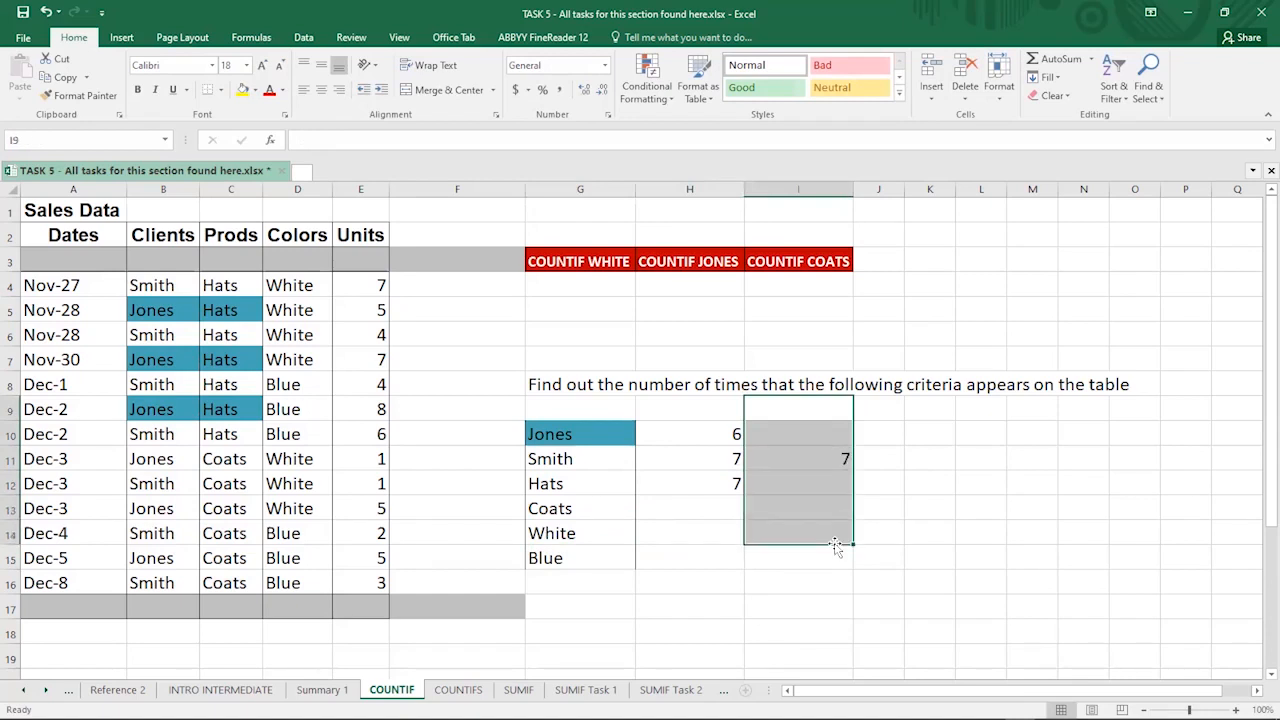
{"action": "key", "text": "Delete"}
{"action": "left_click", "coordinate": [929, 458]}
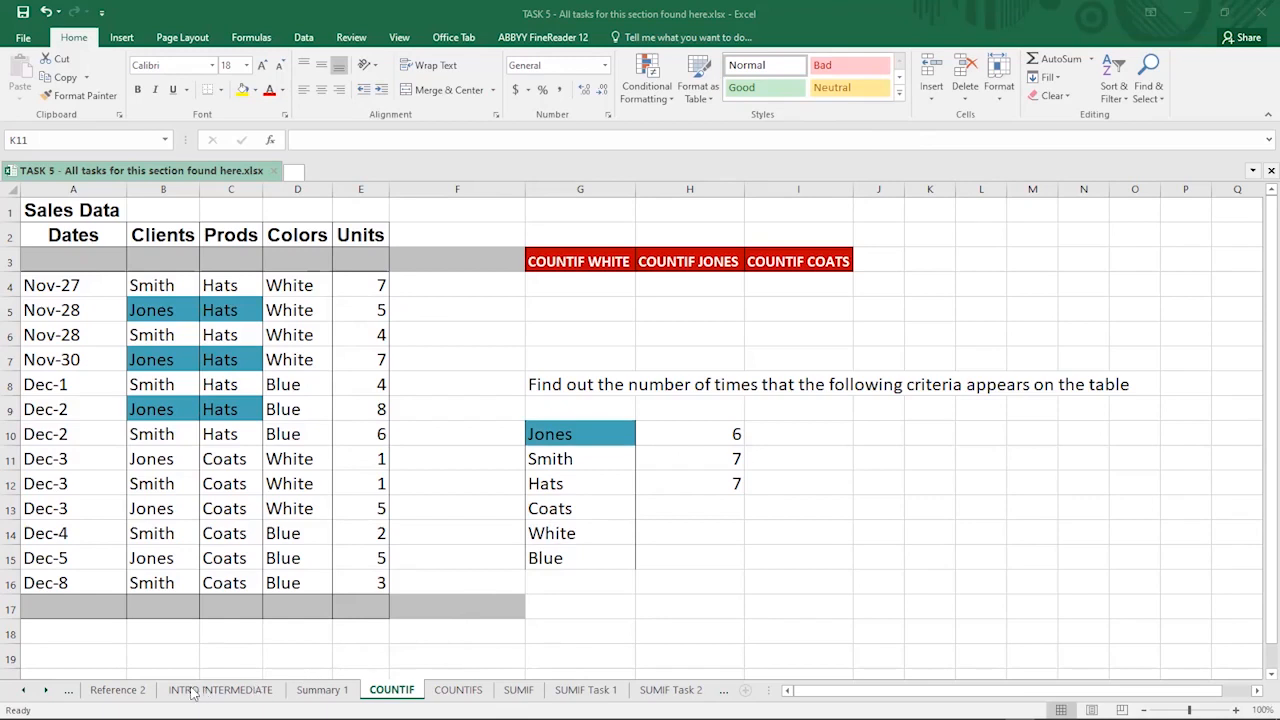
- Fill H13:H15 beside Coats, White and Blue with light grey
{"action": "left_click", "coordinate": [686, 496]}
{"action": "double_click", "coordinate": [691, 508]}
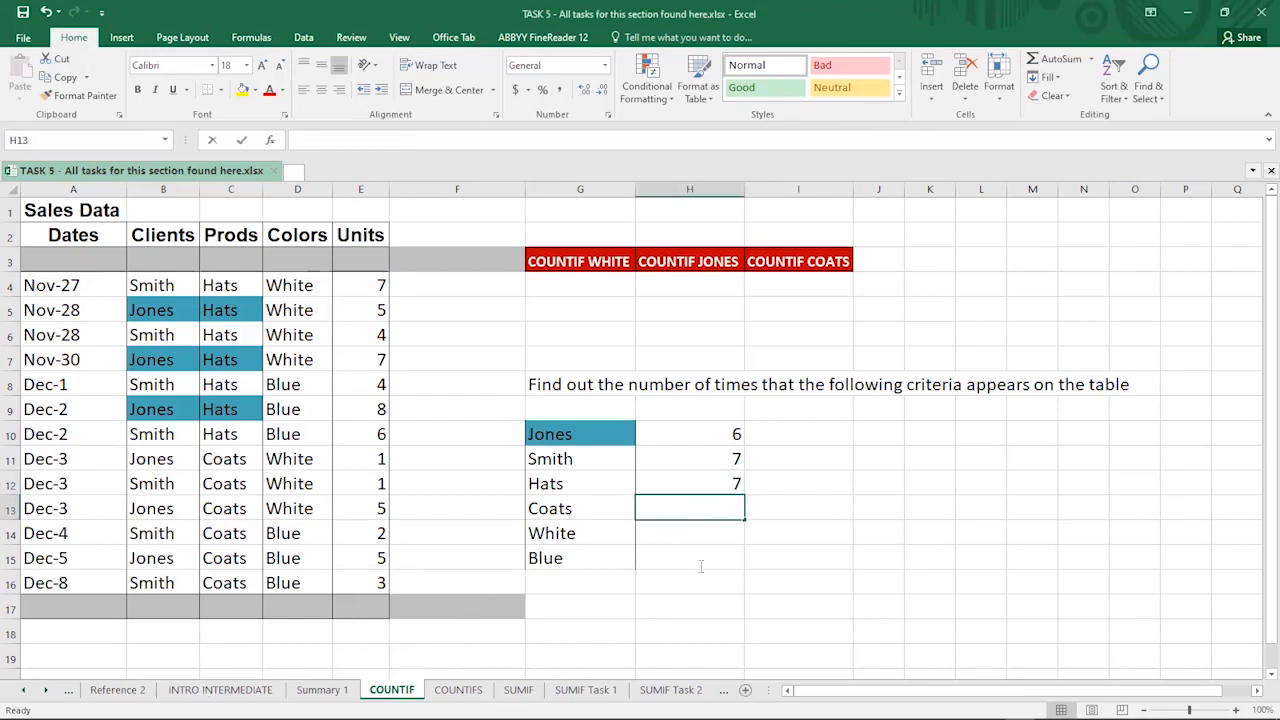
{"action": "key", "text": "Return"}
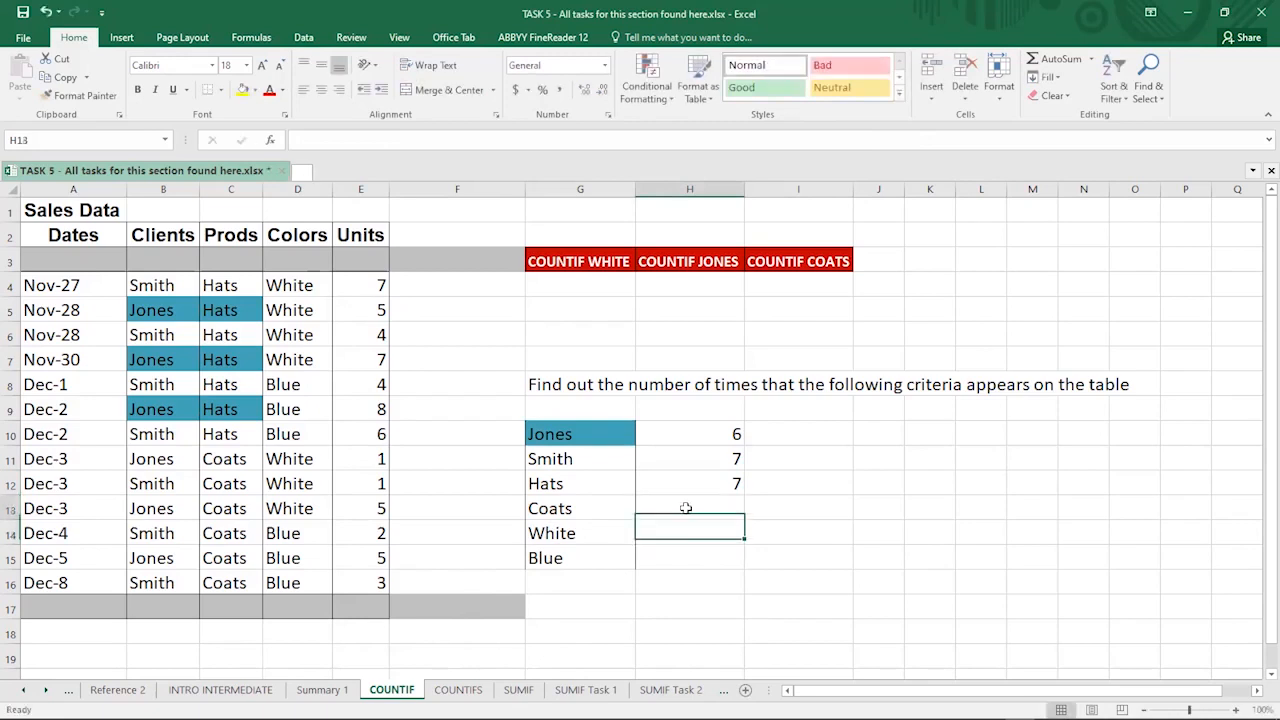
{"action": "left_click_drag", "start_coordinate": [686, 508], "coordinate": [689, 551]}
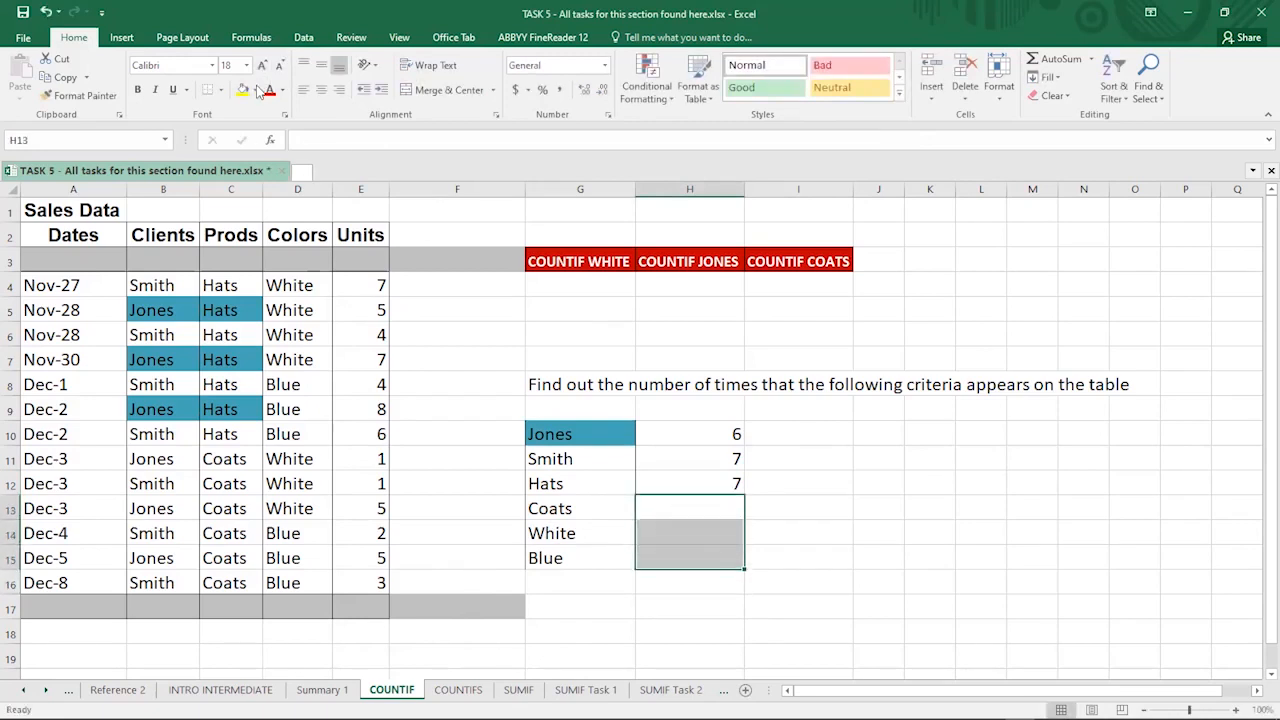
{"action": "left_click", "coordinate": [257, 91]}
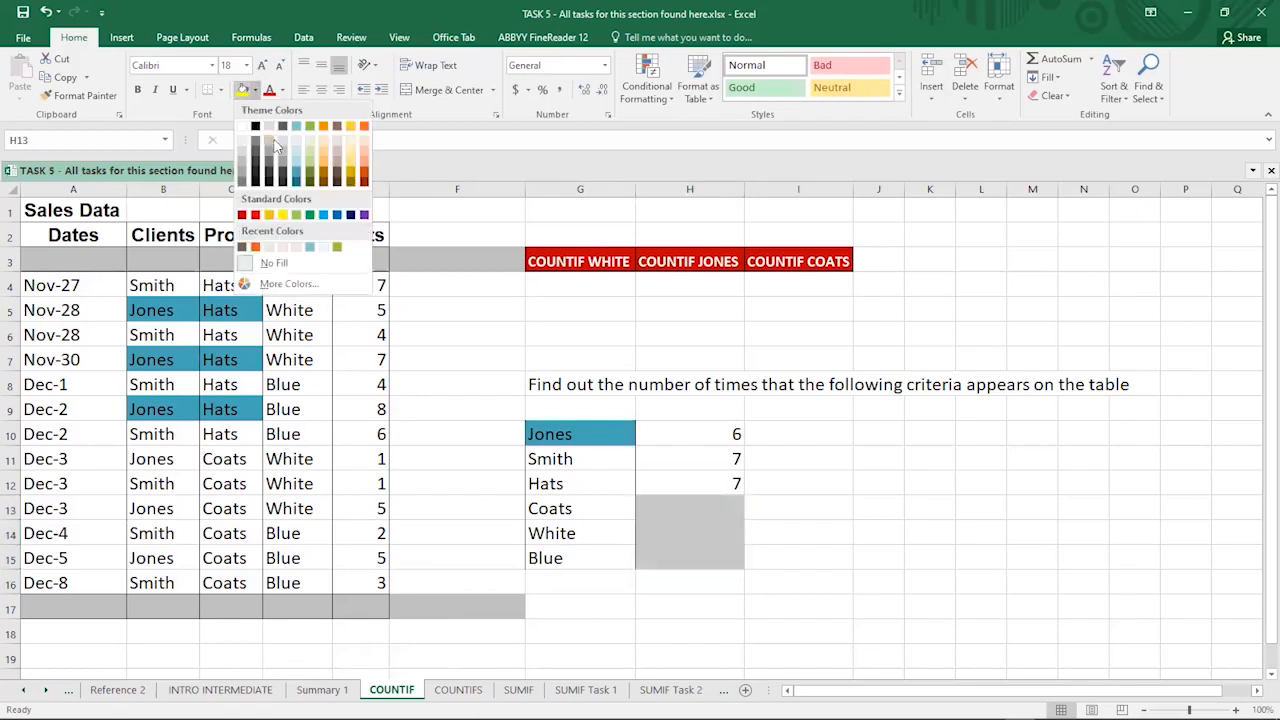
{"action": "left_click", "coordinate": [878, 483]}
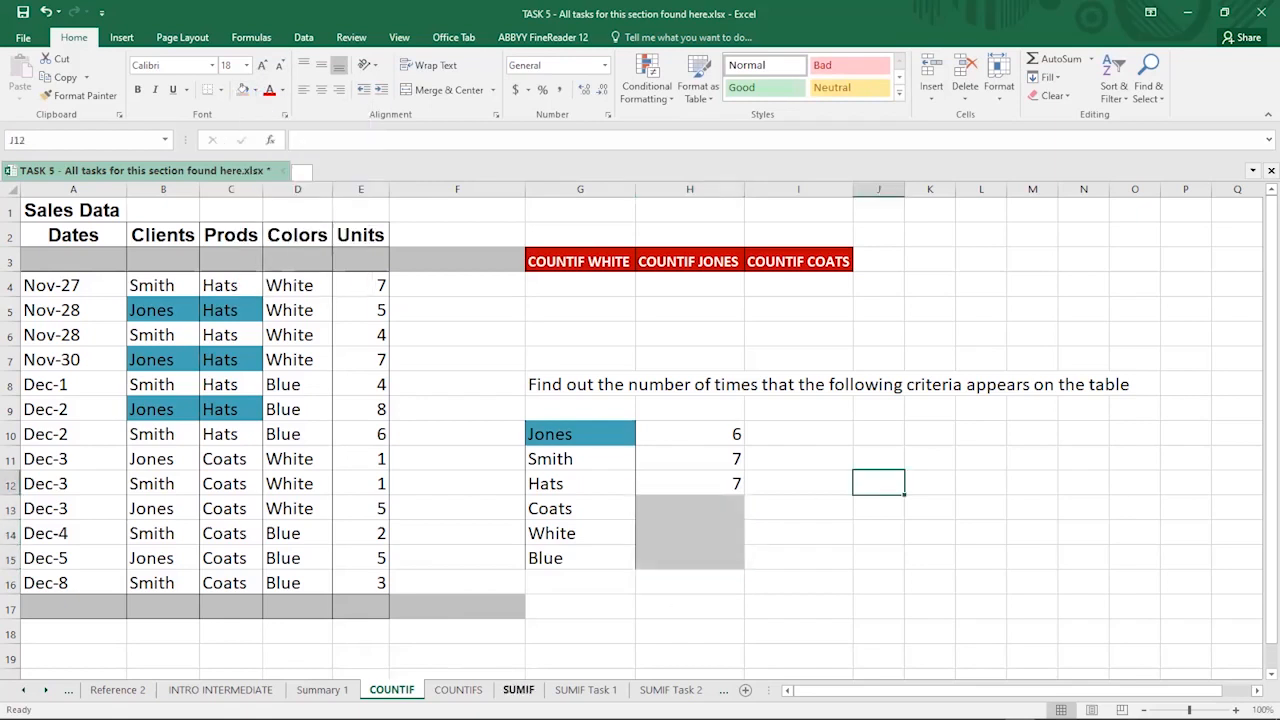
- Move through the COUNTIFS sheet to the SUMIF sheet and scroll over its Sales Data table and questions
{"action": "left_click", "coordinate": [458, 690]}
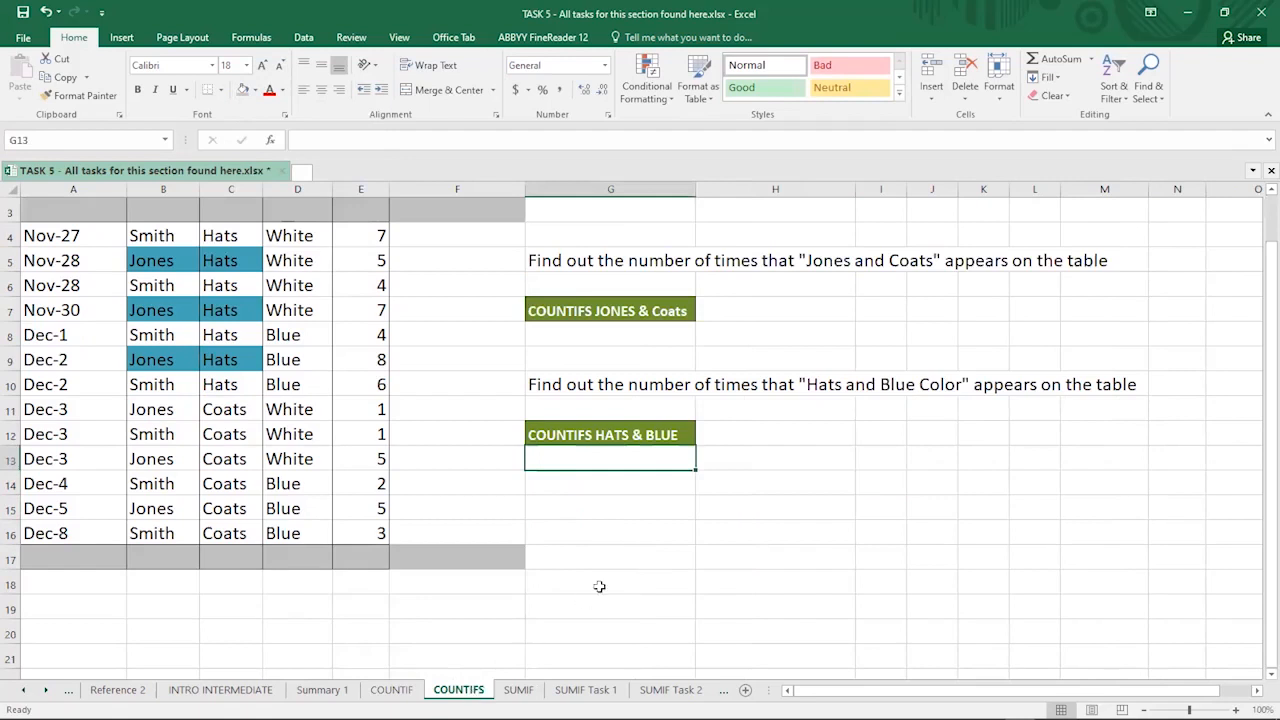
{"action": "left_click", "coordinate": [786, 527]}
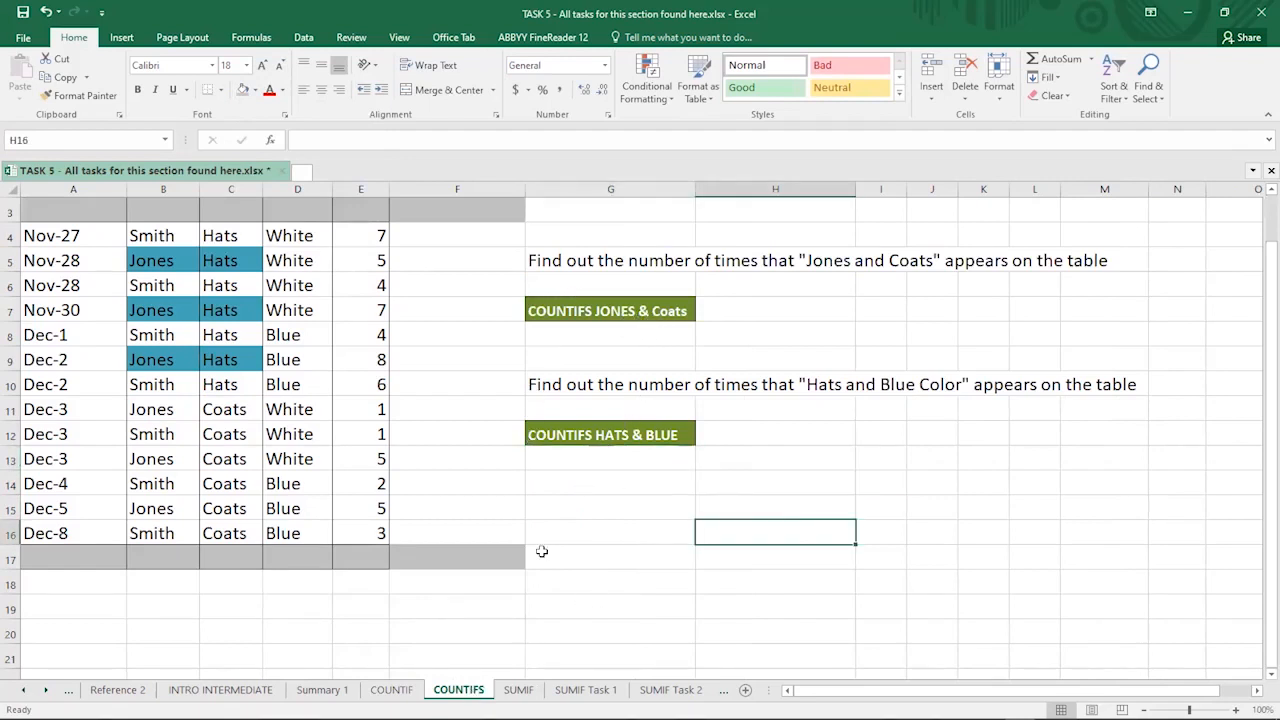
{"action": "left_click", "coordinate": [516, 690]}
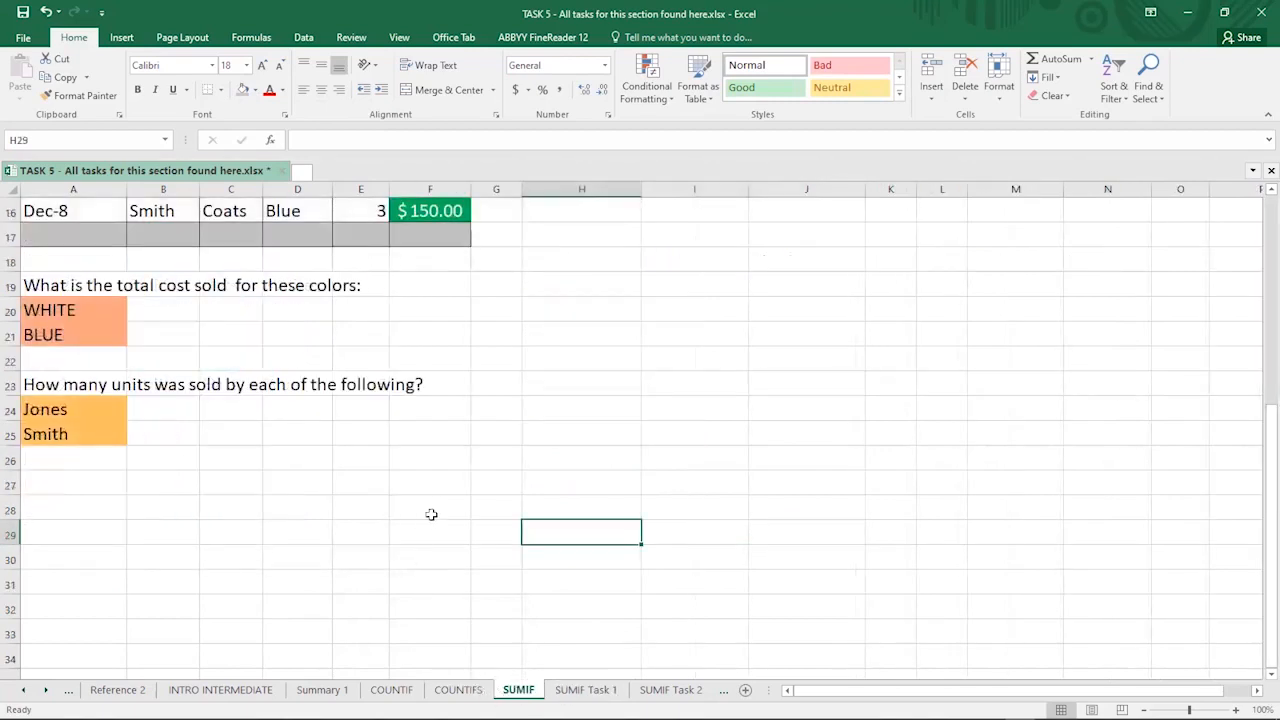
{"action": "scroll", "coordinate": [431, 514], "scroll_direction": "up", "scroll_amount": 5}
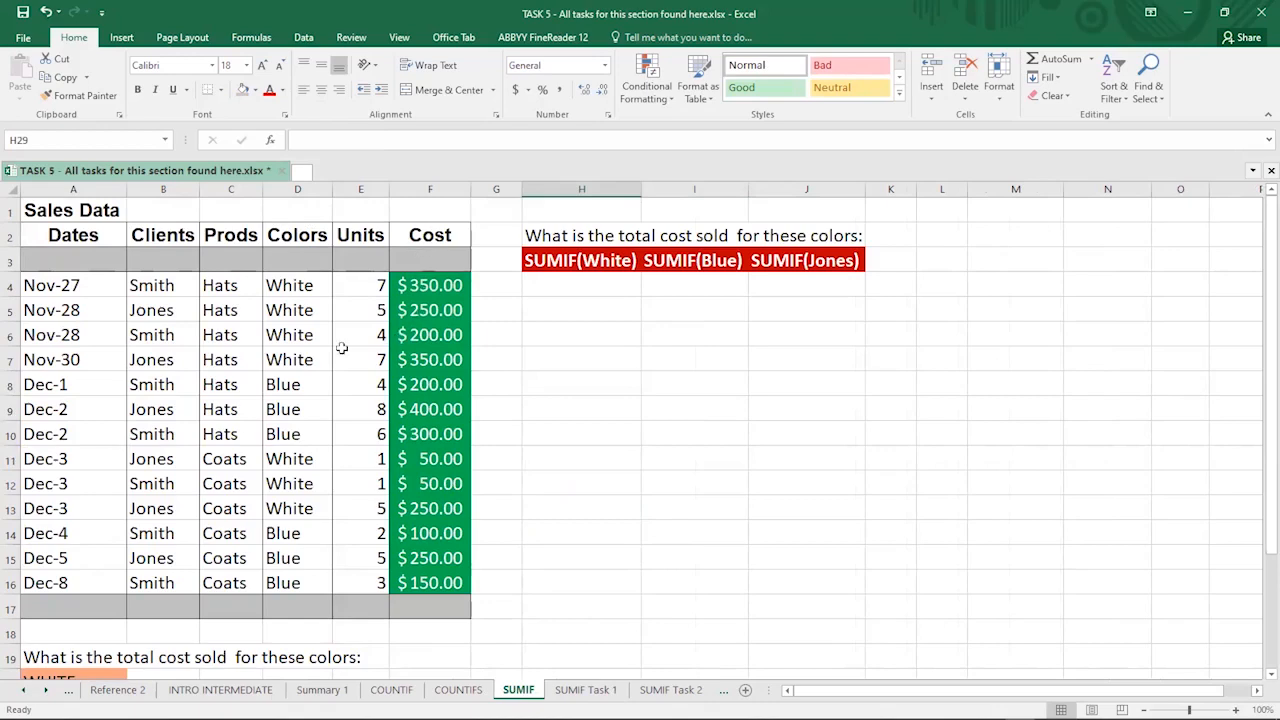
{"action": "scroll", "coordinate": [245, 409], "scroll_direction": "down", "scroll_amount": 3}
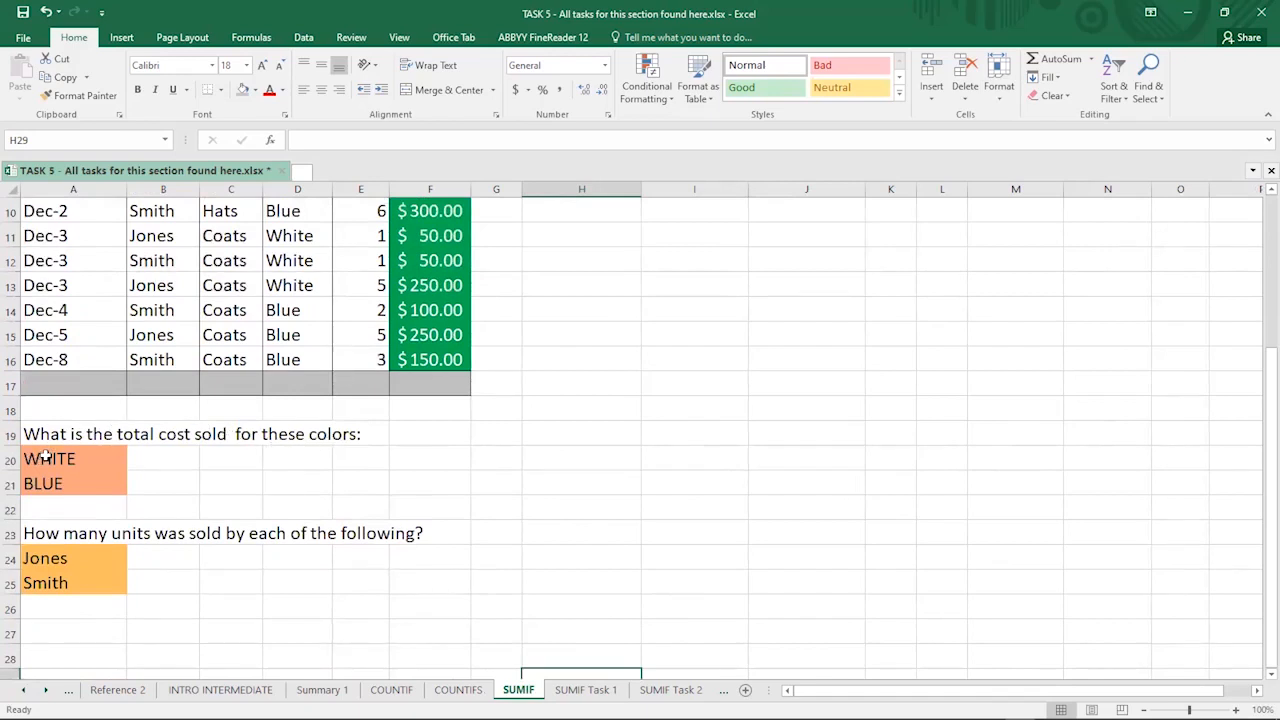
{"action": "scroll", "coordinate": [41, 540], "scroll_direction": "up", "scroll_amount": 1}
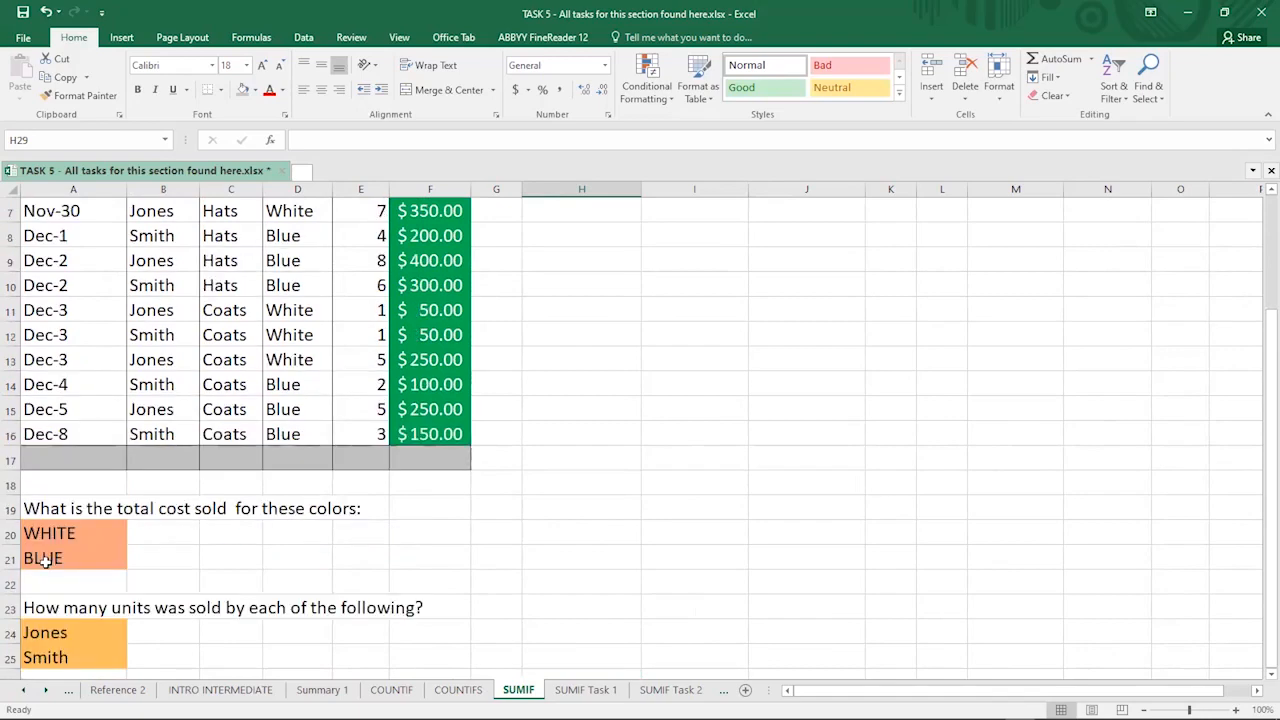
{"action": "scroll", "coordinate": [45, 562], "scroll_direction": "up", "scroll_amount": 1}
{"action": "scroll", "coordinate": [42, 558], "scroll_direction": "up", "scroll_amount": 1}
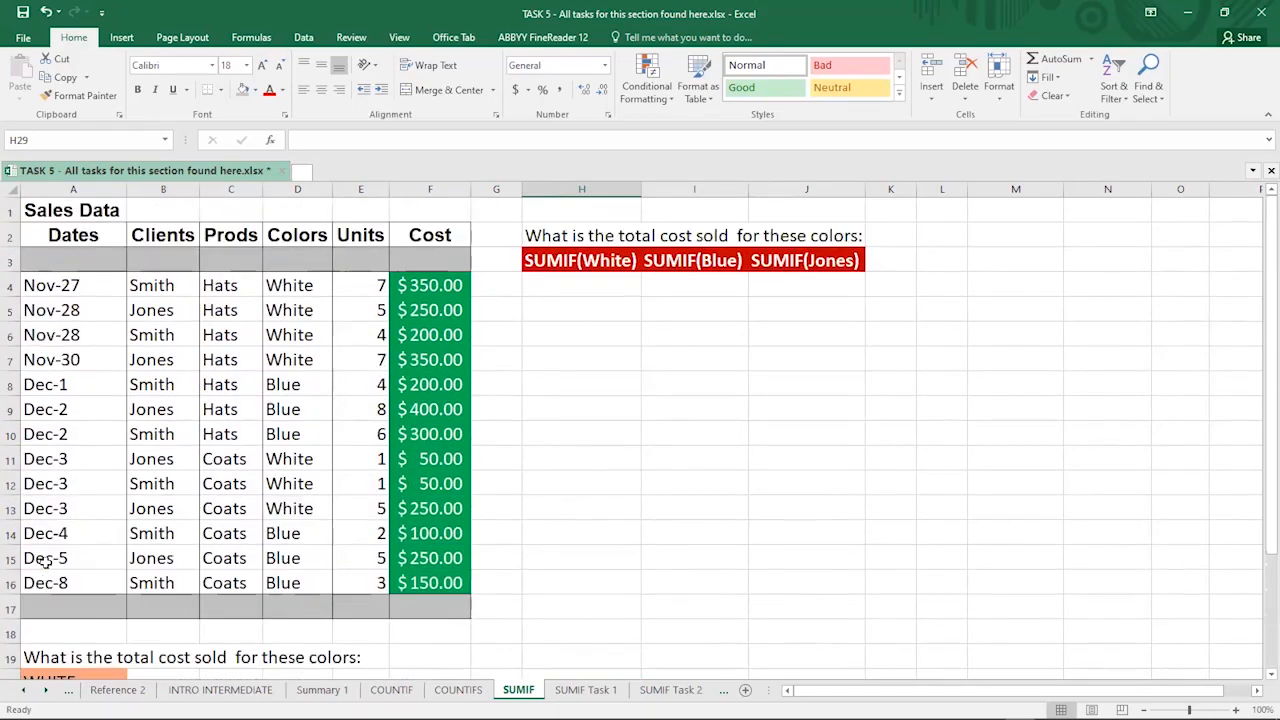
{"action": "scroll", "coordinate": [38, 530], "scroll_direction": "down", "scroll_amount": 3}
{"action": "scroll", "coordinate": [52, 532], "scroll_direction": "up", "scroll_amount": 1}
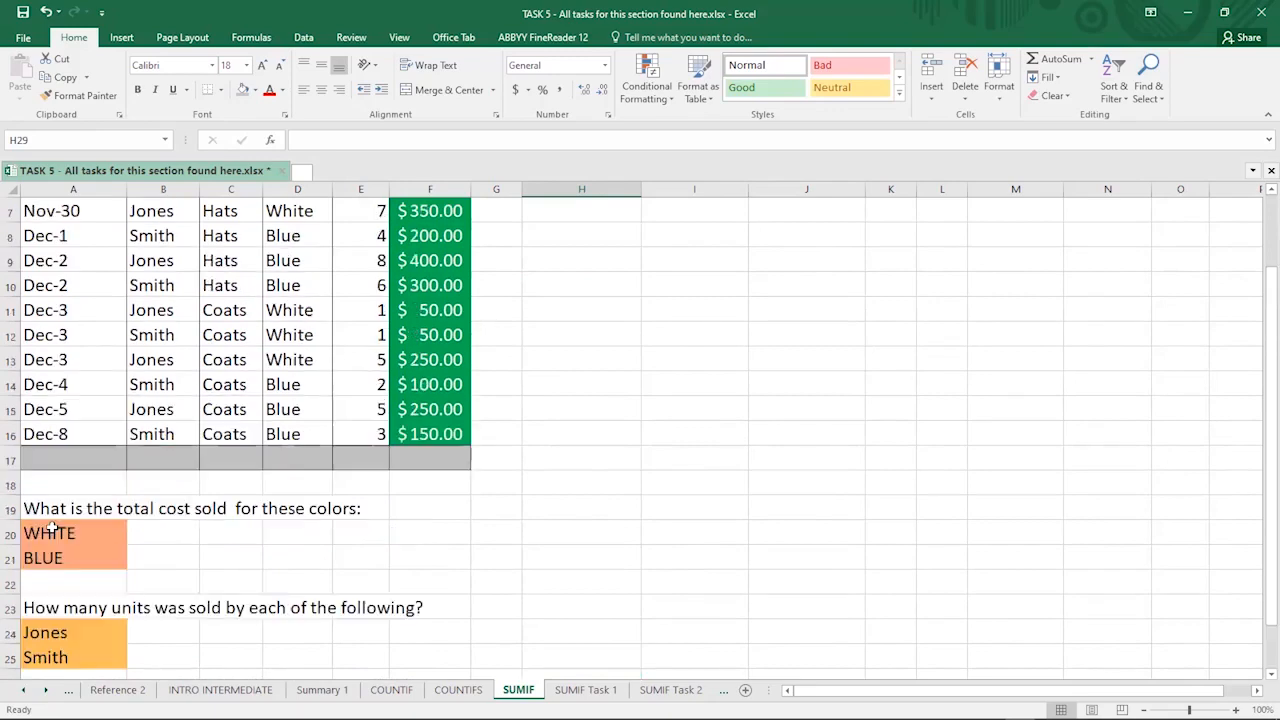
{"action": "scroll", "coordinate": [52, 532], "scroll_direction": "down", "scroll_amount": 1}
- Copy the questions block A19:F25 and paste it at I7
{"action": "left_click", "coordinate": [28, 437]}
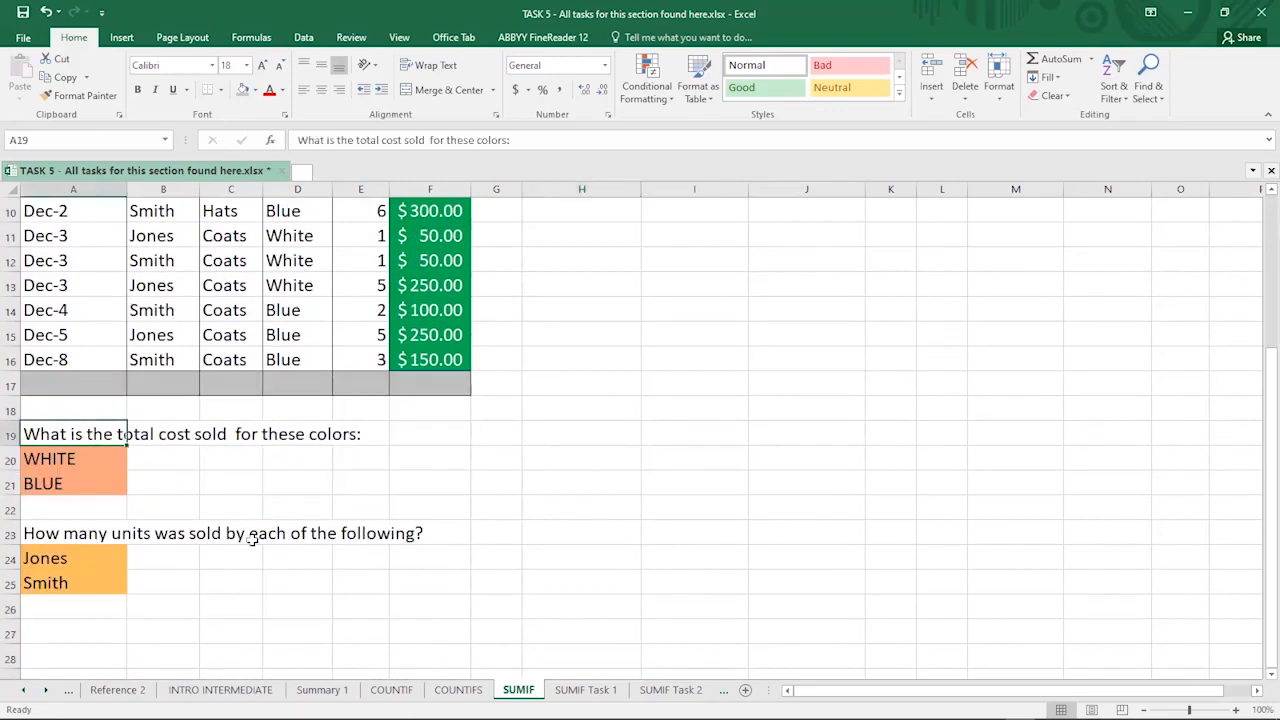
{"action": "left_click", "coordinate": [418, 590], "text": "shift"}
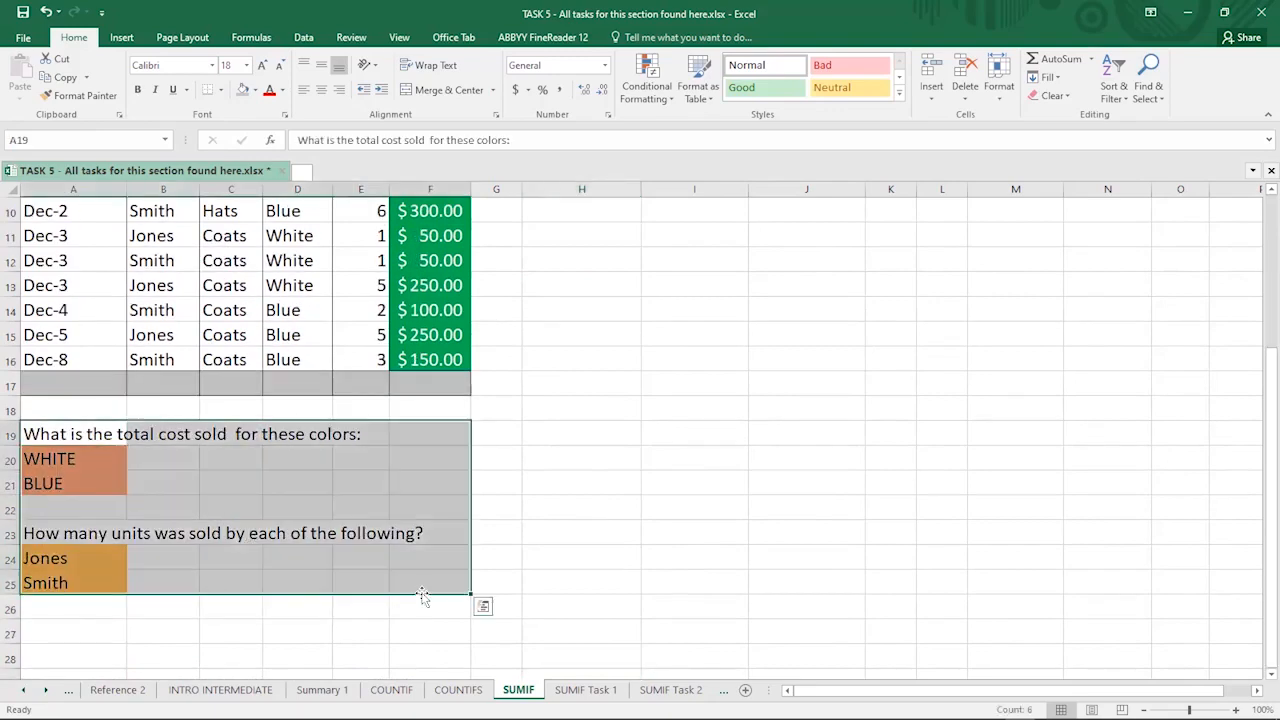
{"action": "key", "text": "ctrl+c"}
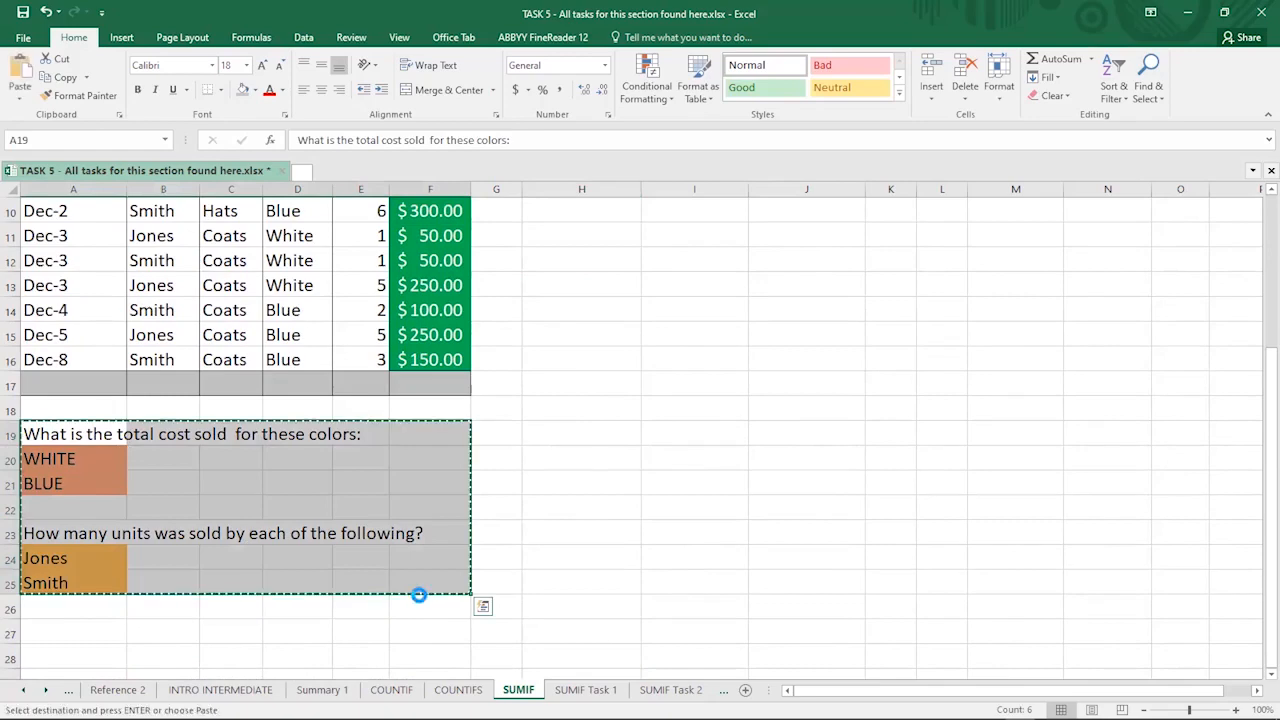
{"action": "scroll", "coordinate": [675, 534], "scroll_direction": "up", "scroll_amount": 3}
{"action": "left_click", "coordinate": [669, 356]}
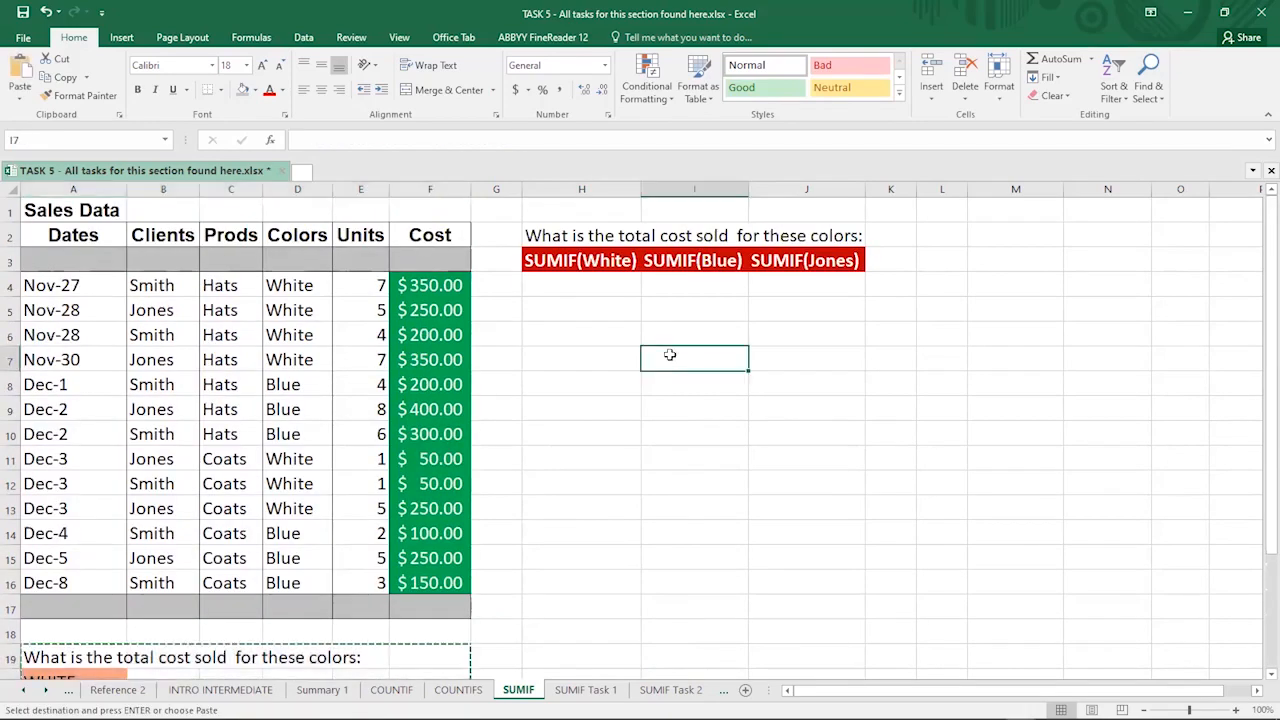
{"action": "key", "text": "ctrl+v"}
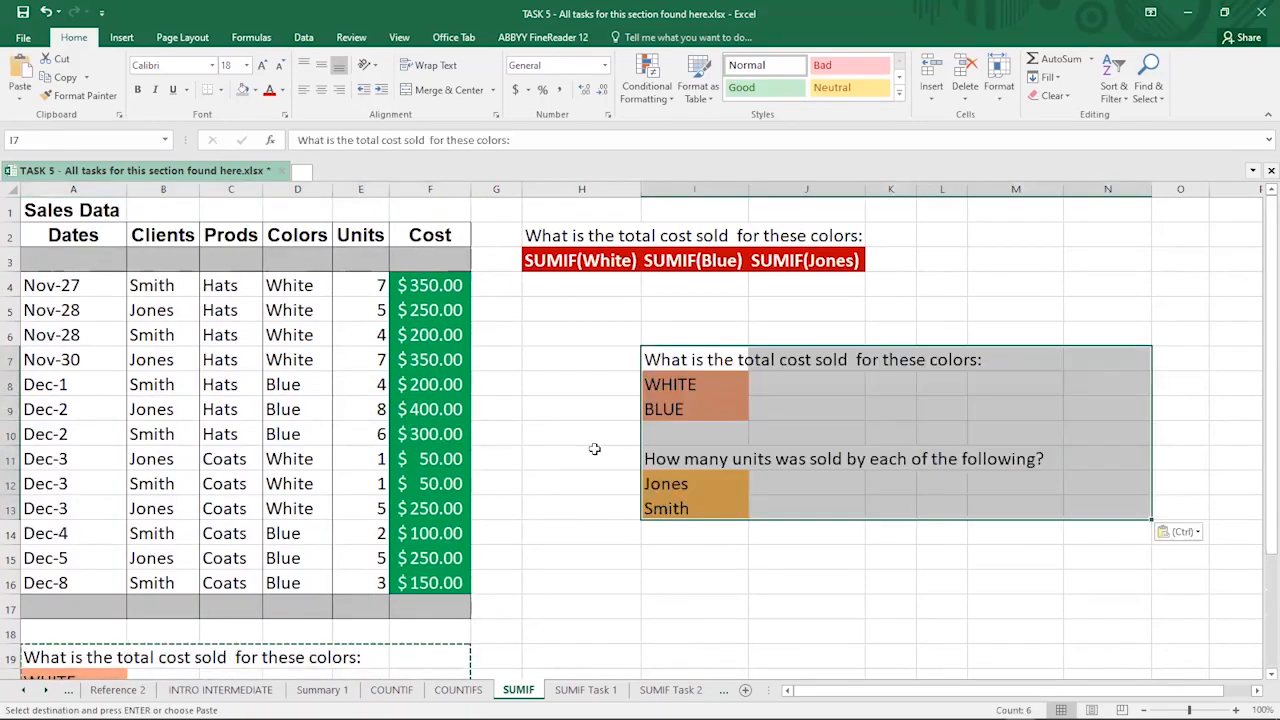
{"action": "left_click", "coordinate": [632, 464]}
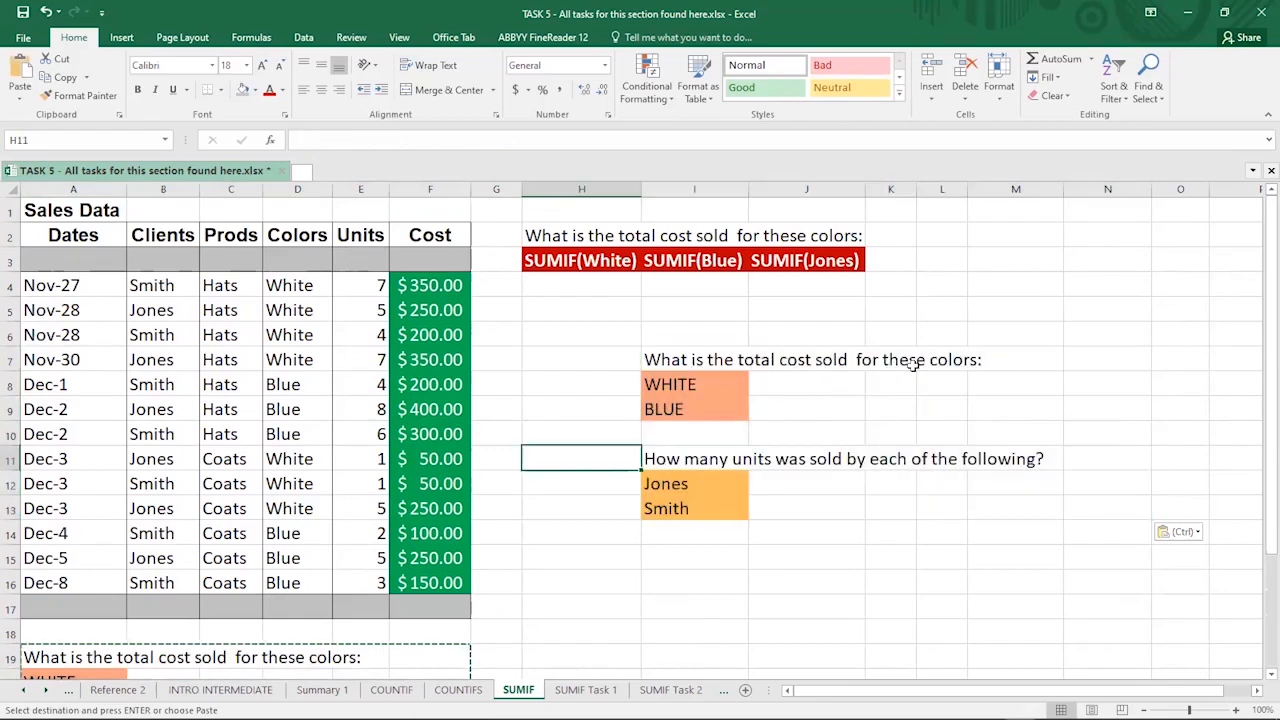
{"action": "left_click", "coordinate": [670, 384]}
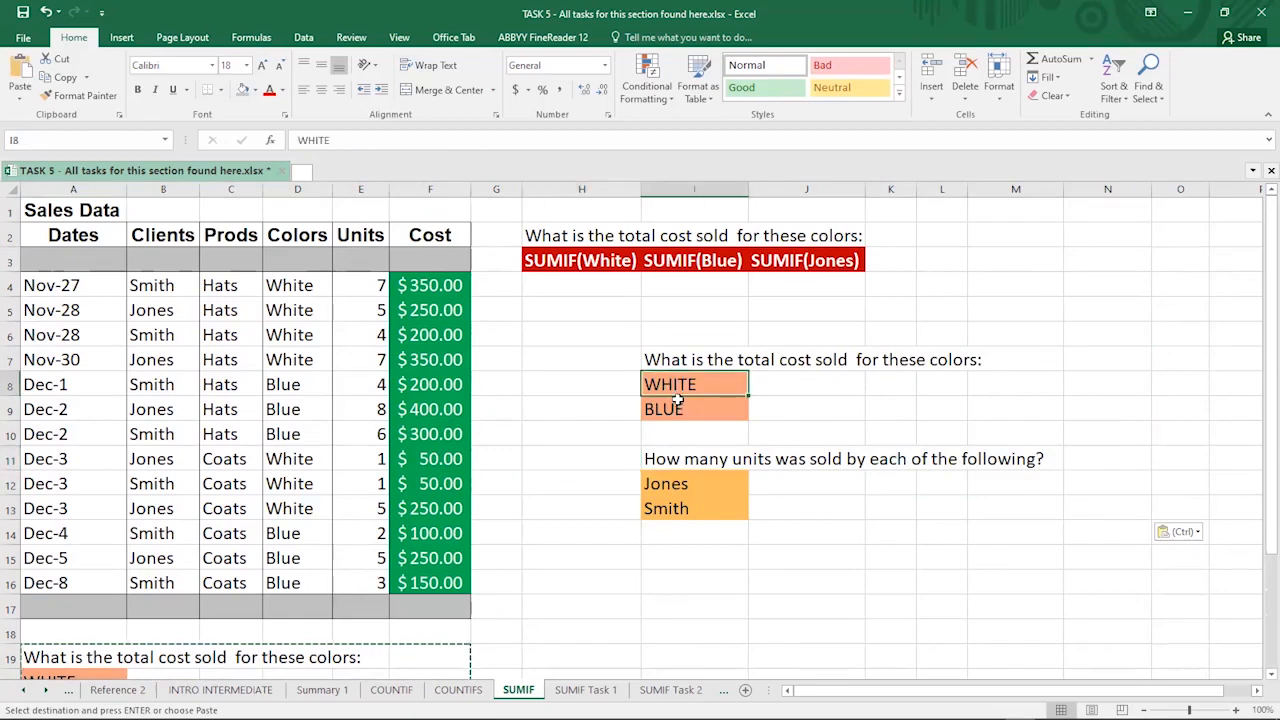
{"action": "left_click", "coordinate": [290, 285]}
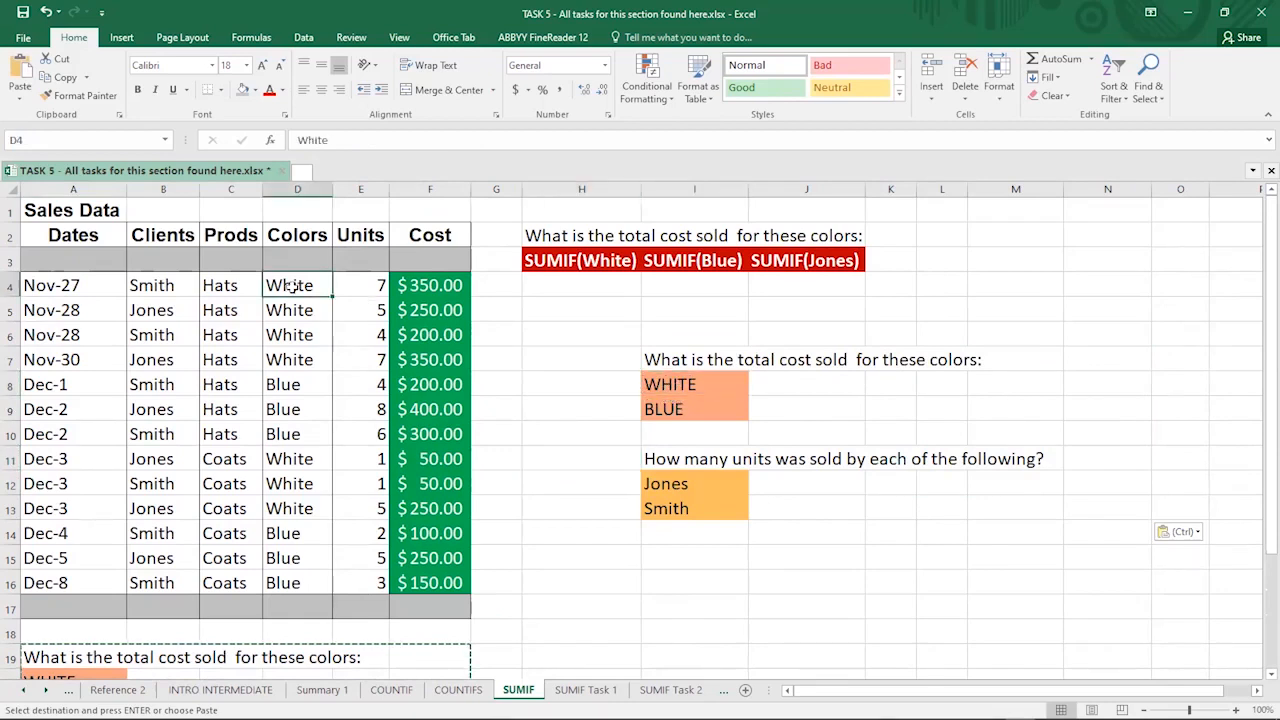
{"action": "left_click", "coordinate": [422, 285]}
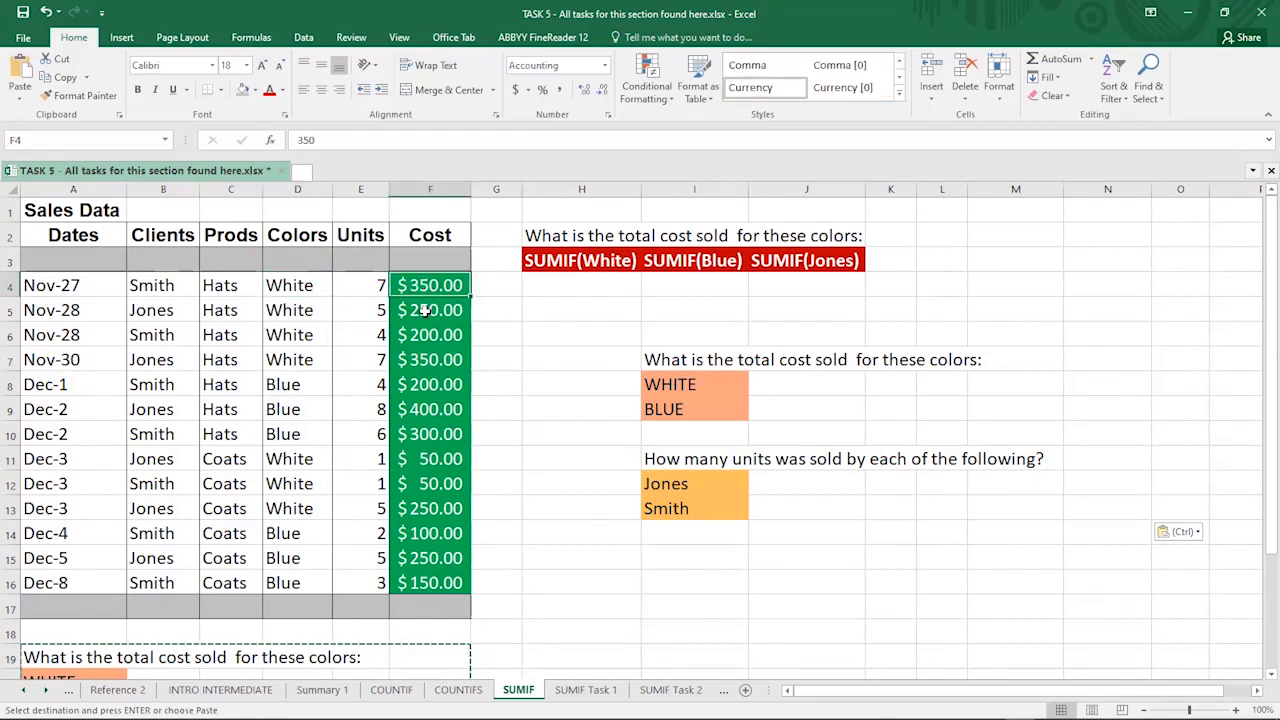
{"action": "left_click", "coordinate": [425, 311]}
{"action": "left_click", "coordinate": [413, 335]}
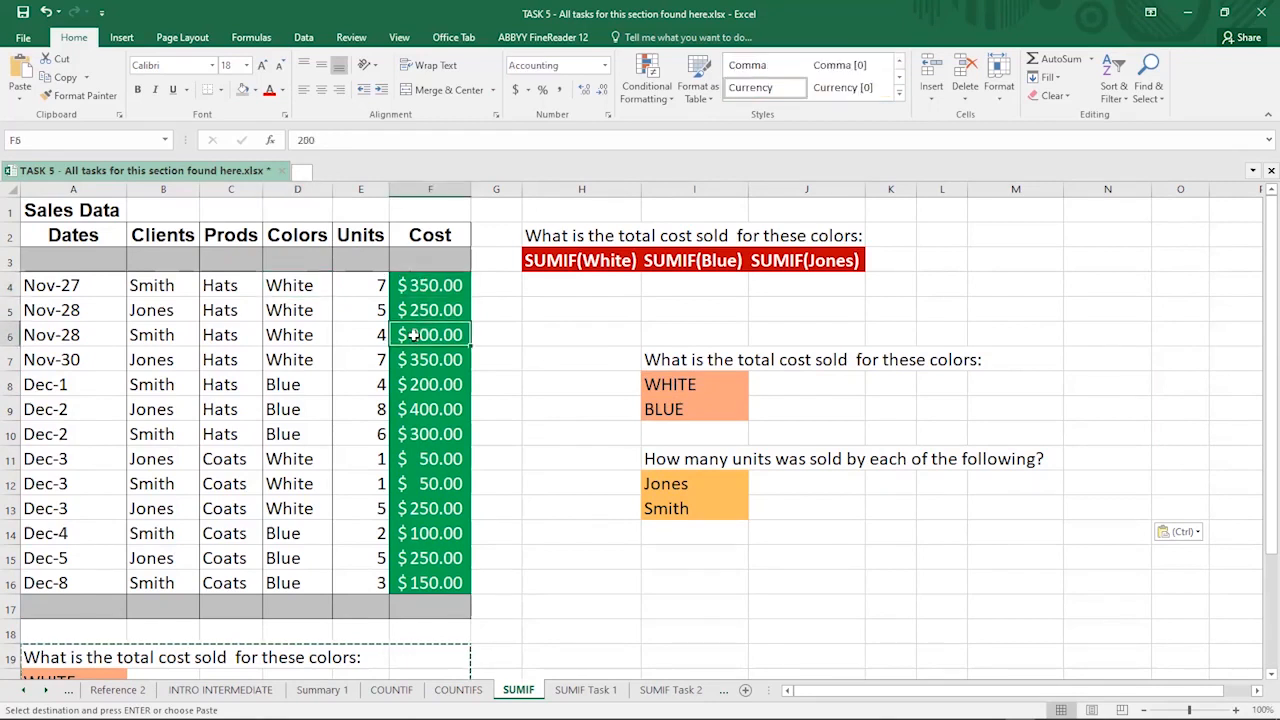
{"action": "key", "text": "Down"}
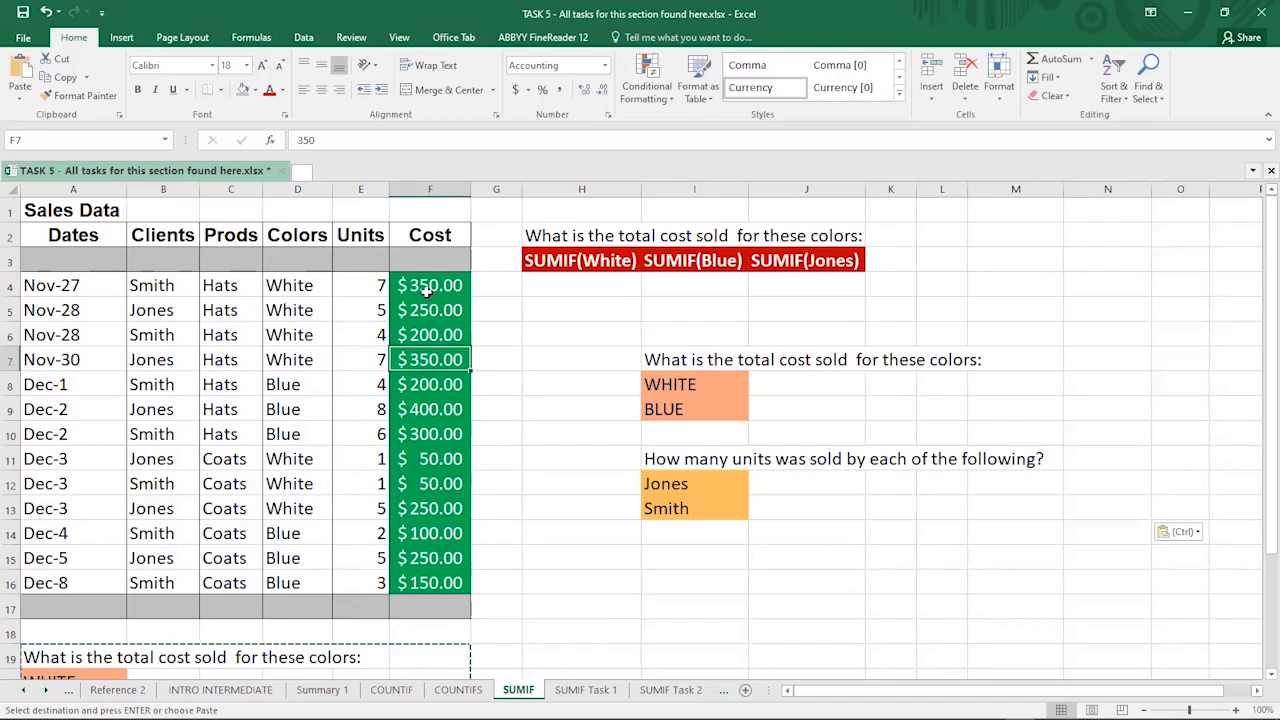
{"action": "left_click", "coordinate": [282, 285]}
{"action": "left_click", "coordinate": [432, 311]}
{"action": "left_click", "coordinate": [425, 337]}
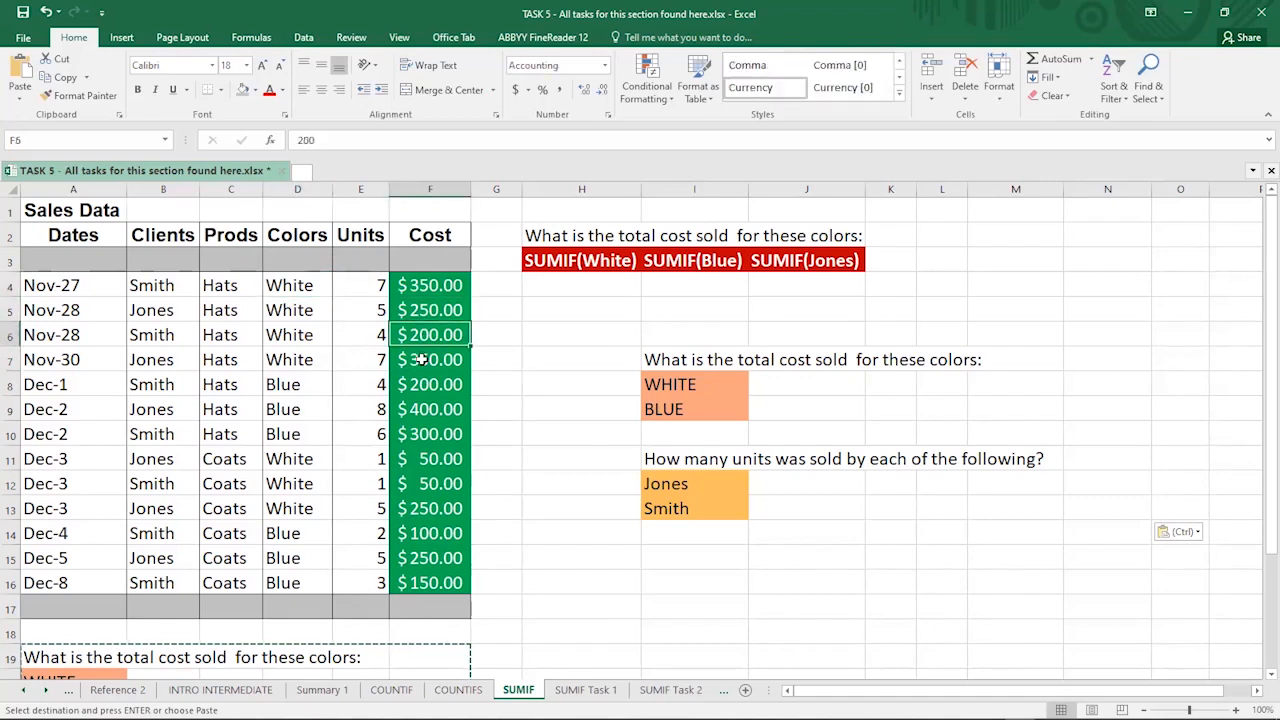
{"action": "left_click", "coordinate": [422, 359]}
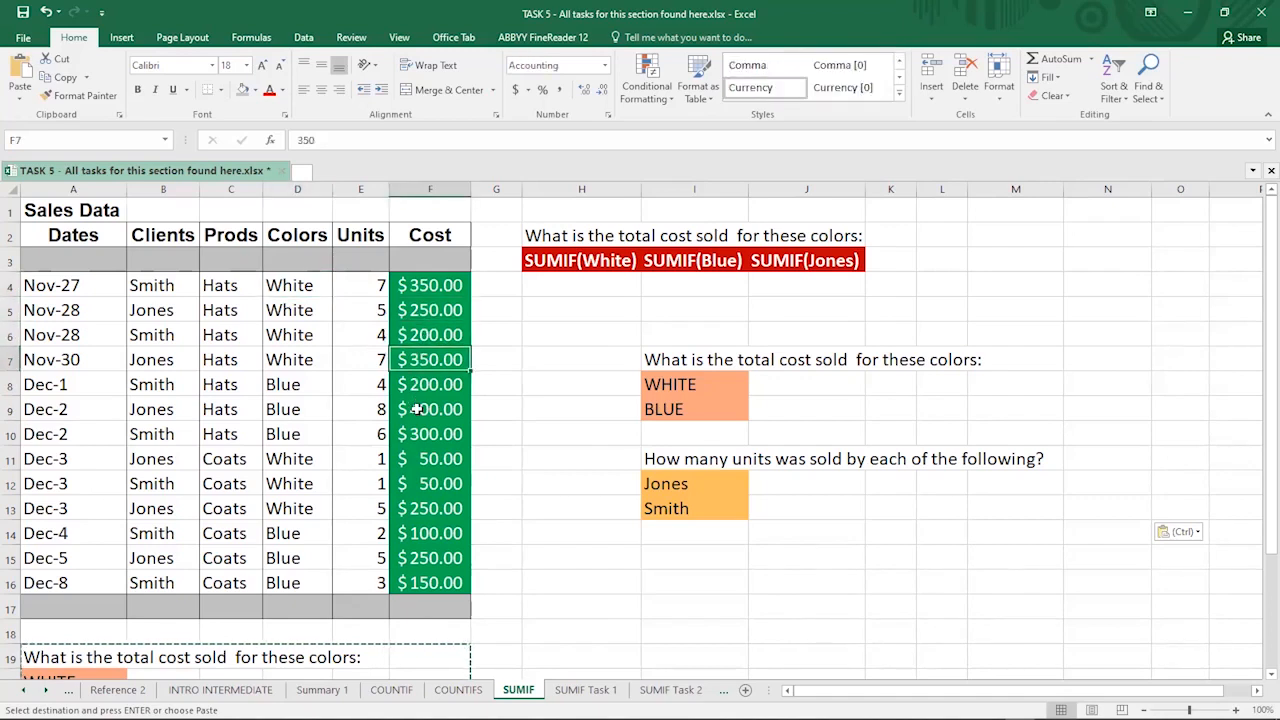
{"action": "left_click", "coordinate": [425, 466]}
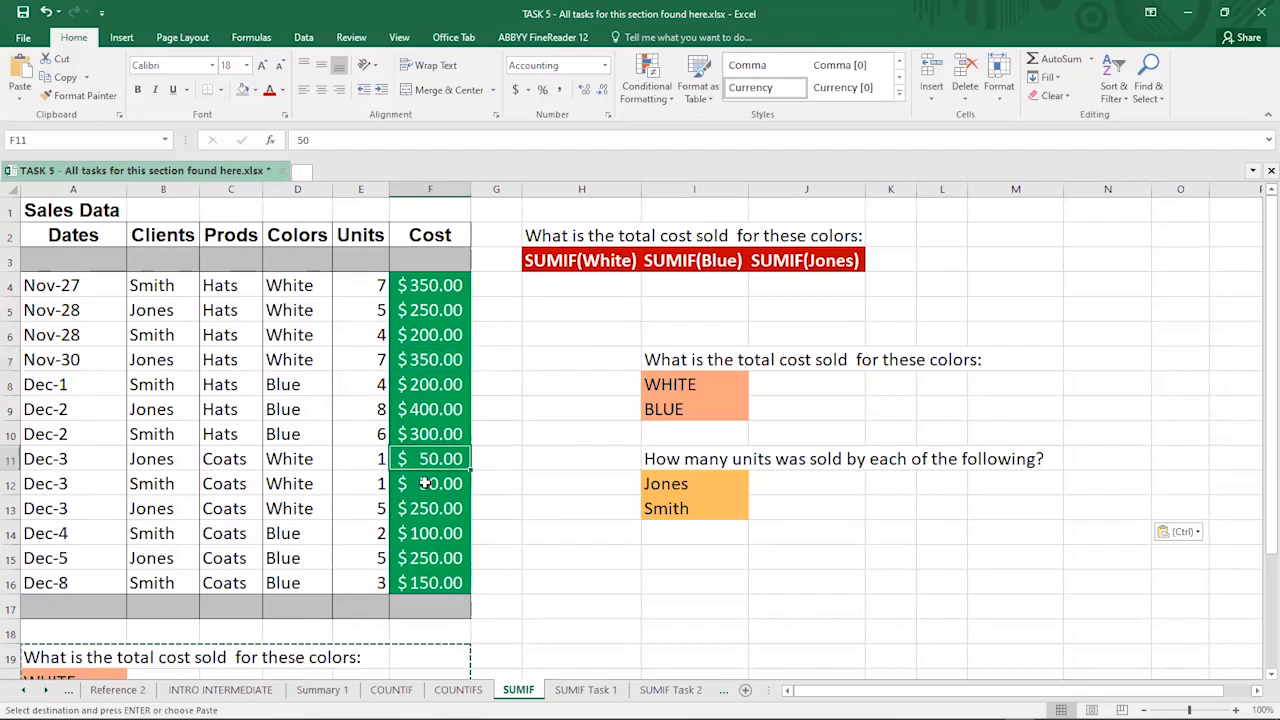
{"action": "left_click", "coordinate": [420, 488]}
{"action": "left_click", "coordinate": [425, 508]}
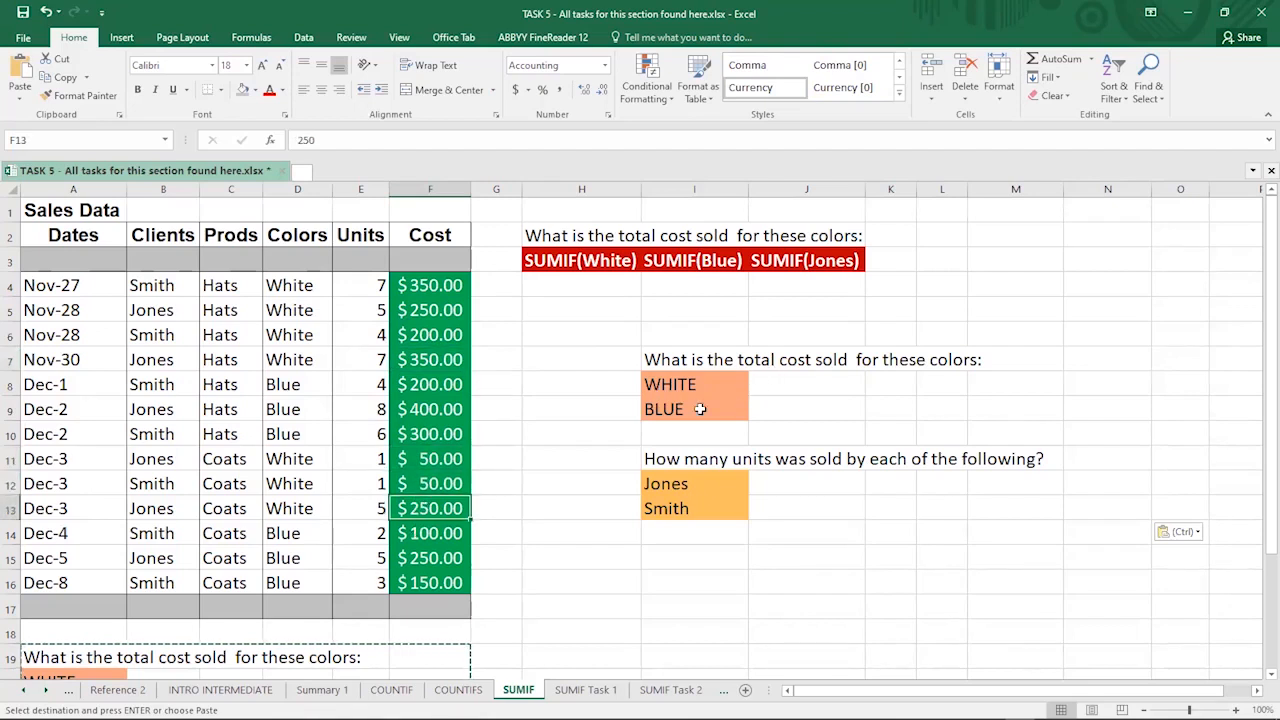
{"action": "left_click", "coordinate": [735, 410]}
{"action": "left_click", "coordinate": [780, 410]}
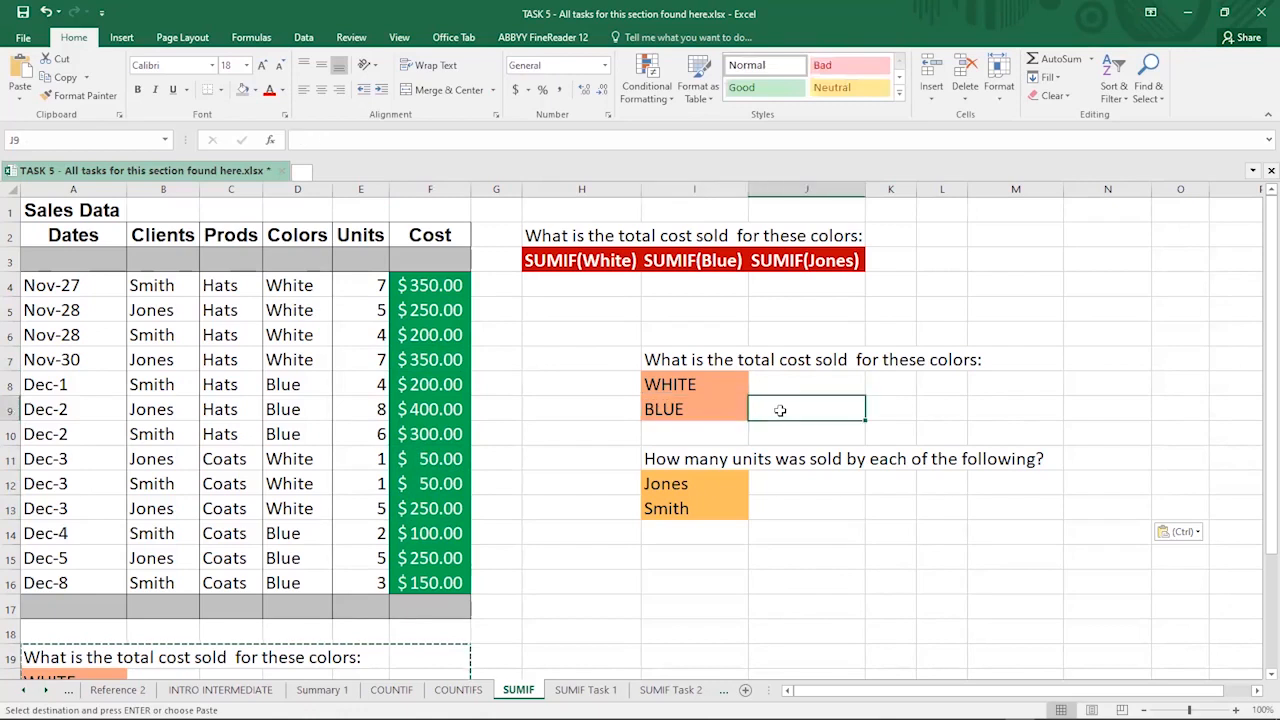
{"action": "left_click", "coordinate": [769, 386]}
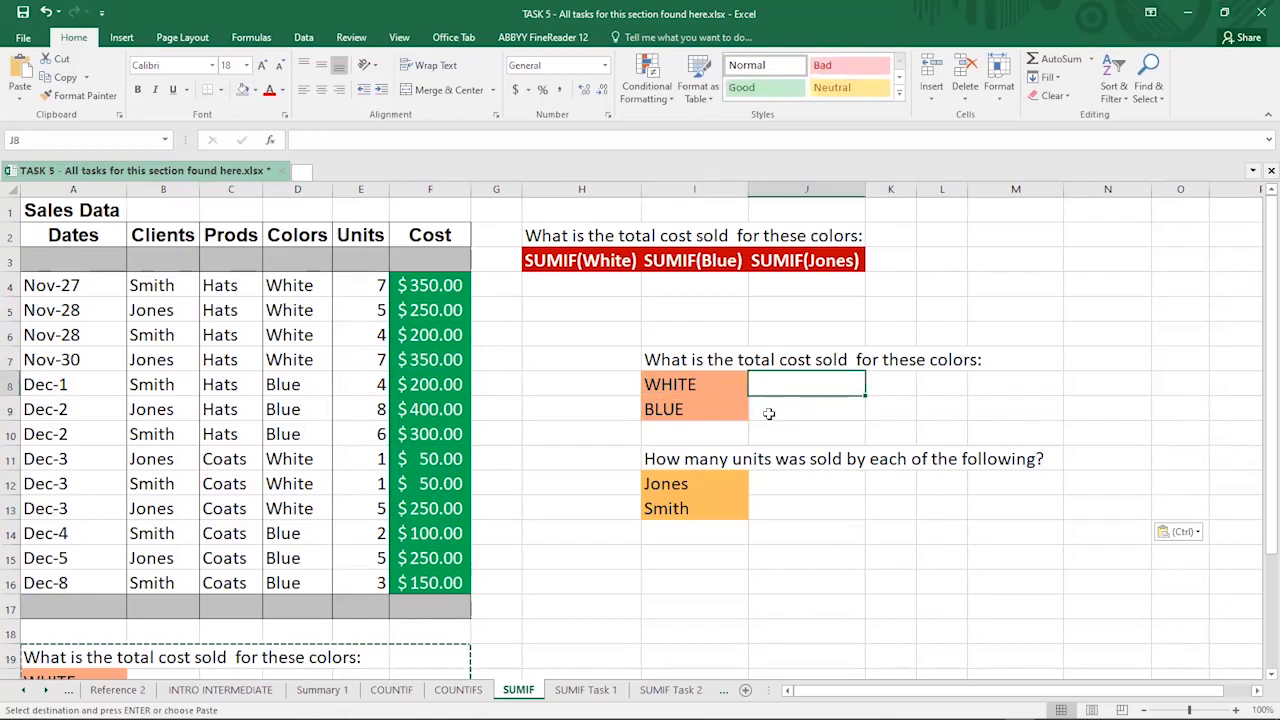
{"action": "left_click", "coordinate": [772, 409]}
{"action": "left_click", "coordinate": [790, 485]}
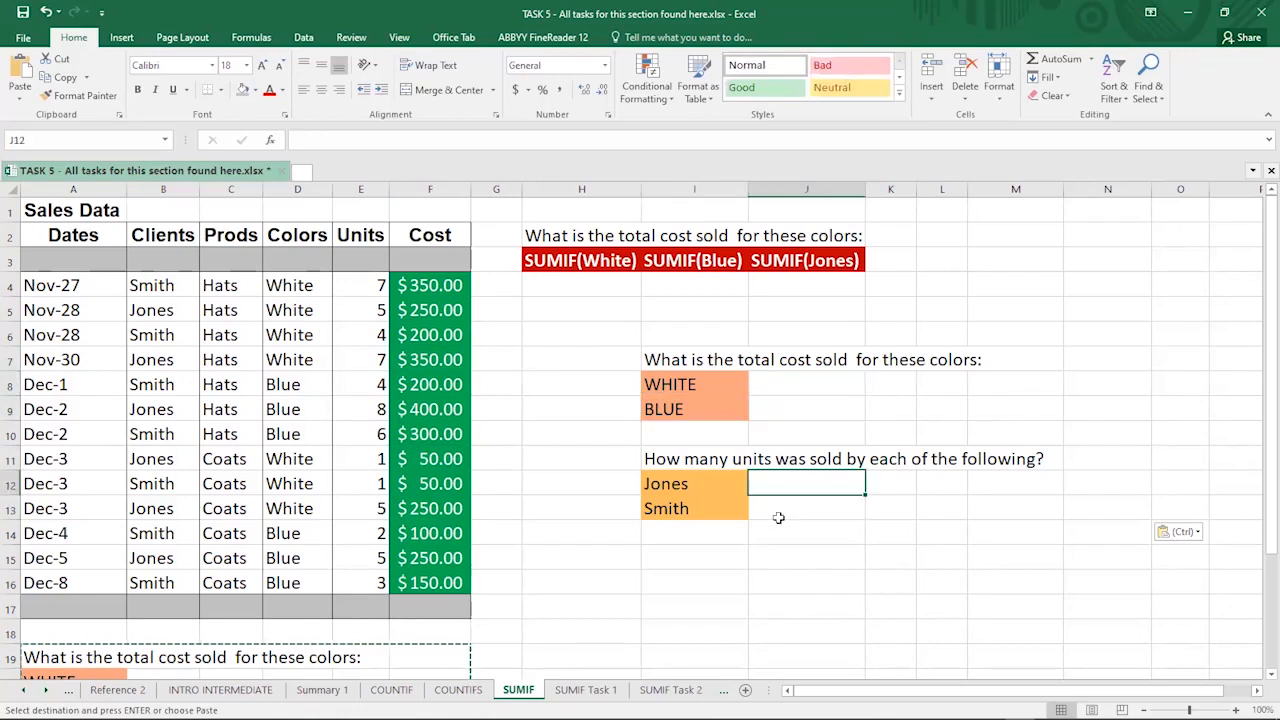
{"action": "left_click", "coordinate": [770, 507]}
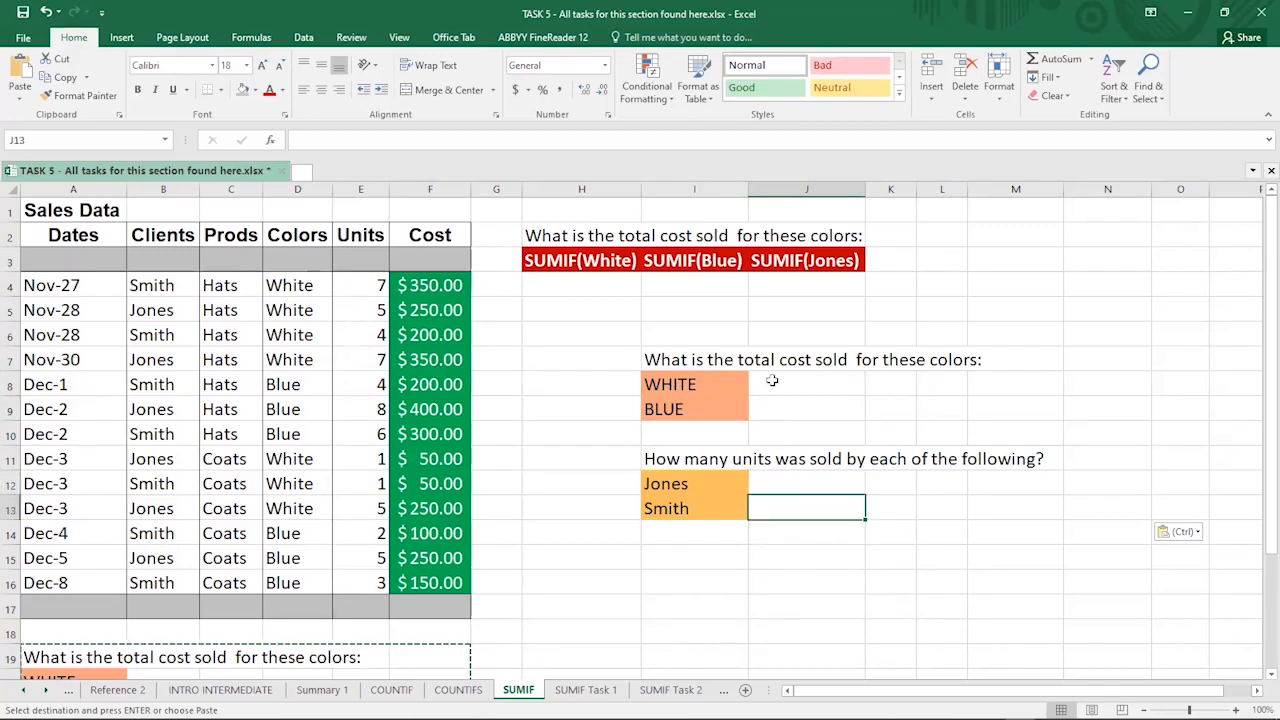
{"action": "key", "text": "Escape"}
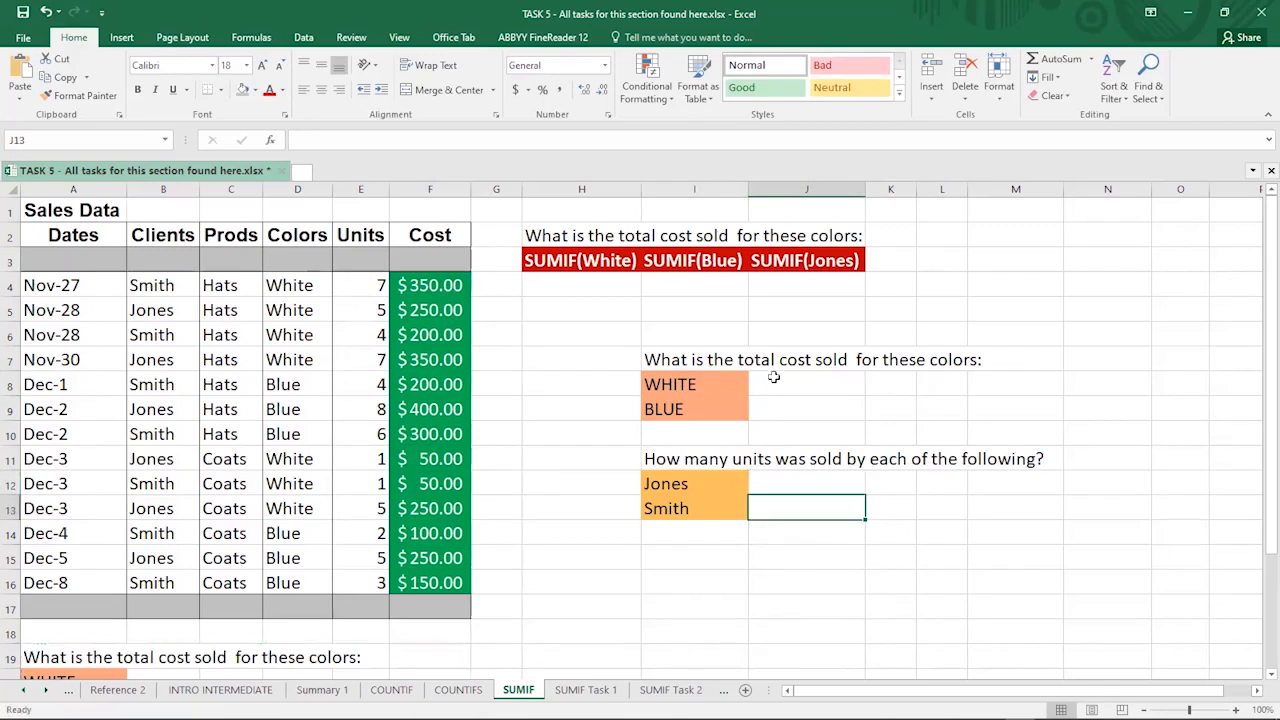
{"action": "left_click", "coordinate": [802, 386]}
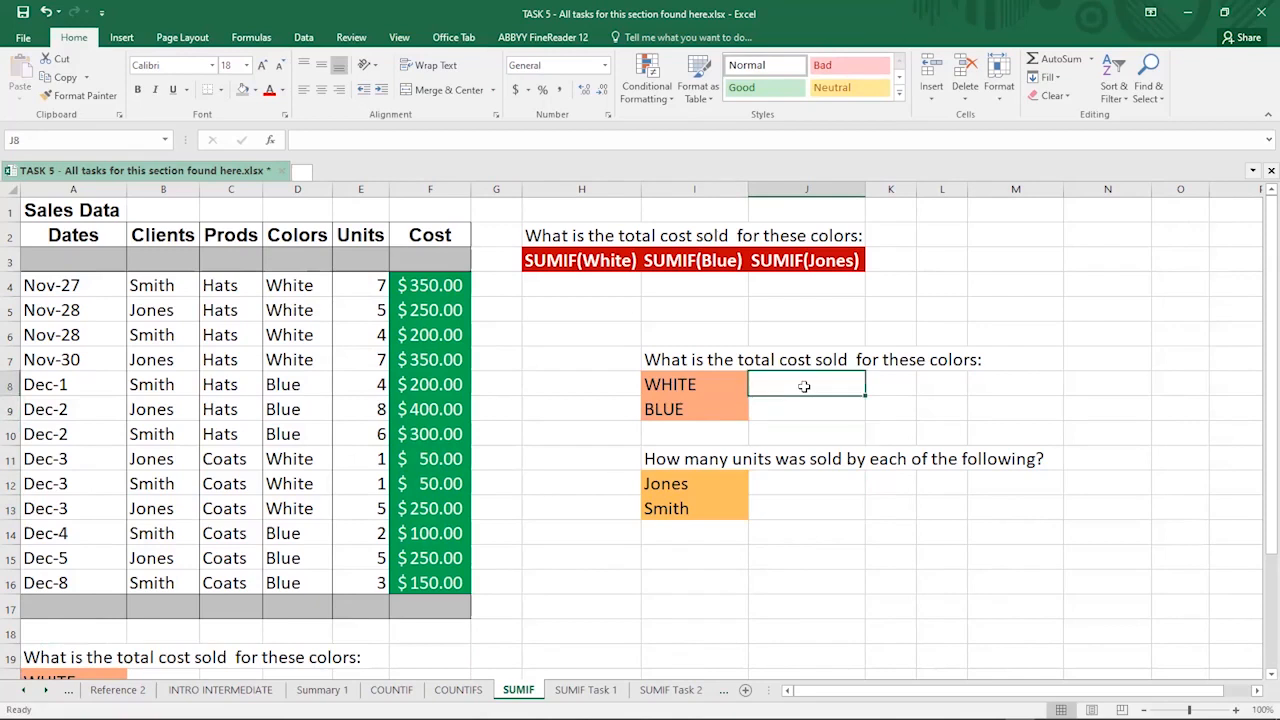
- Begin a SUMIF formula in J8 beside WHITE using the sumif autocomplete, reading =SUMIF(
{"action": "type", "text": "="}
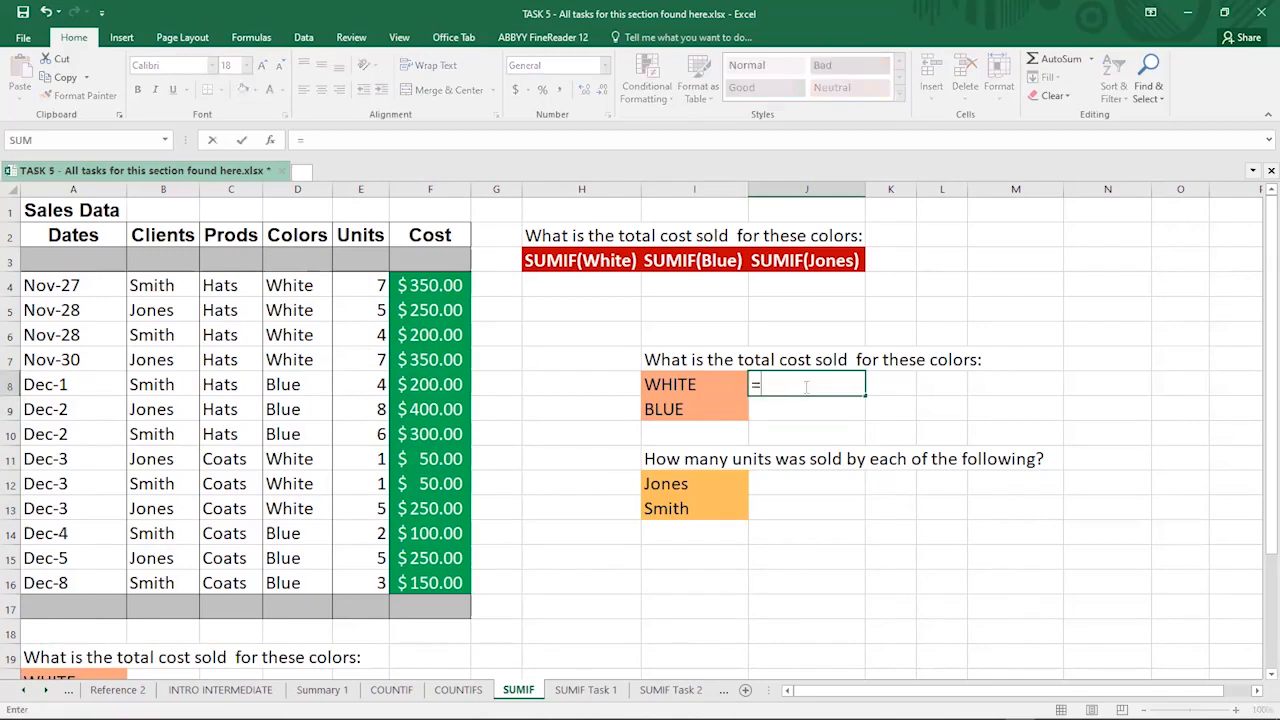
{"action": "type", "text": "sumif"}
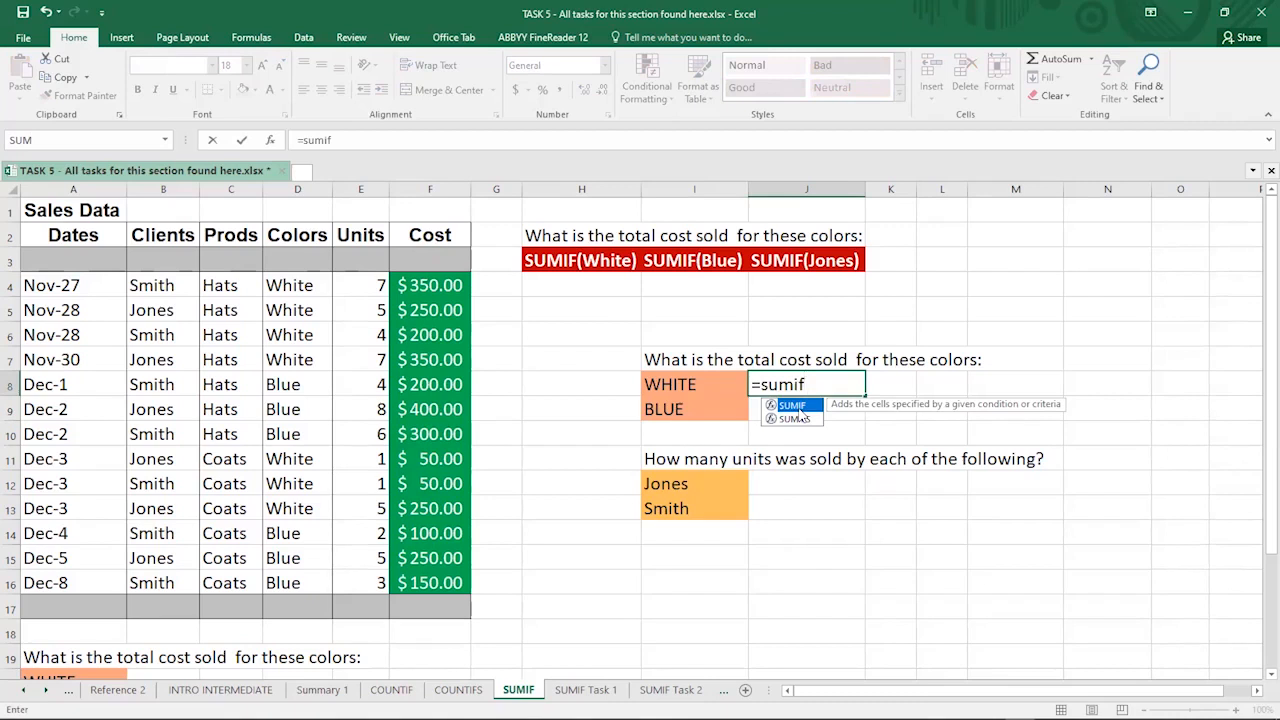
{"action": "key", "text": "Tab"}
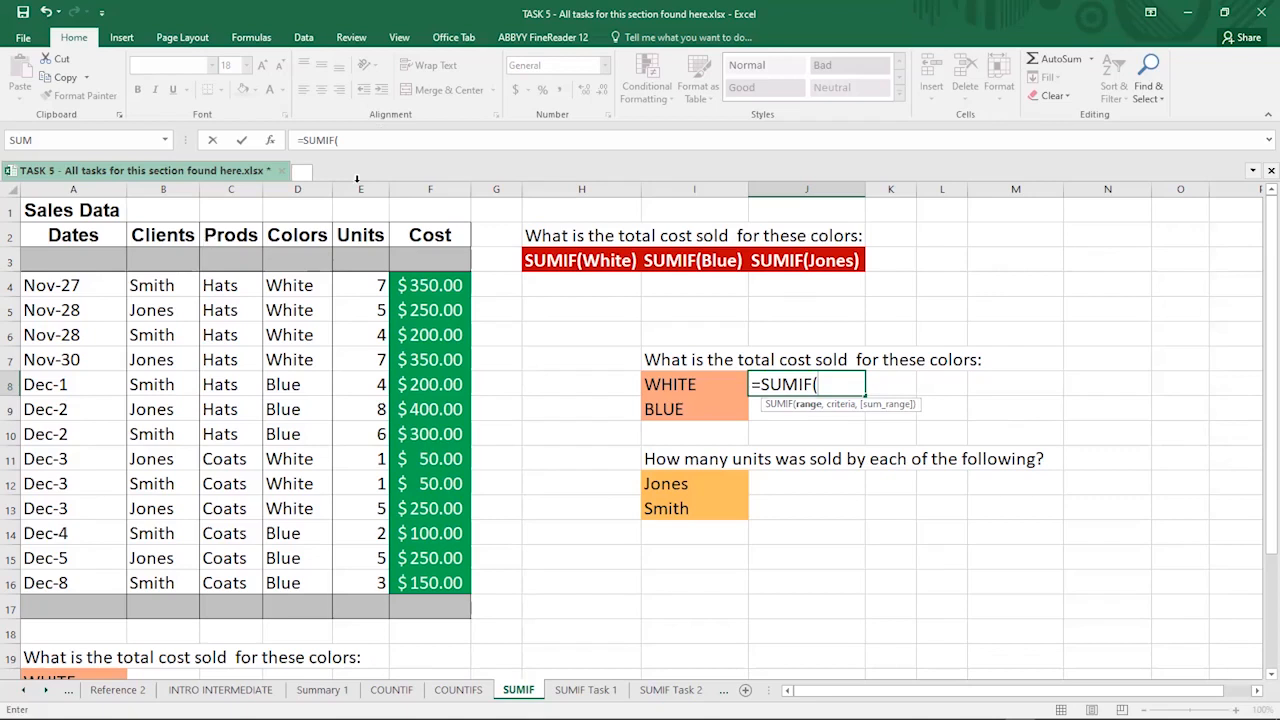
{"action": "left_click", "coordinate": [358, 141]}
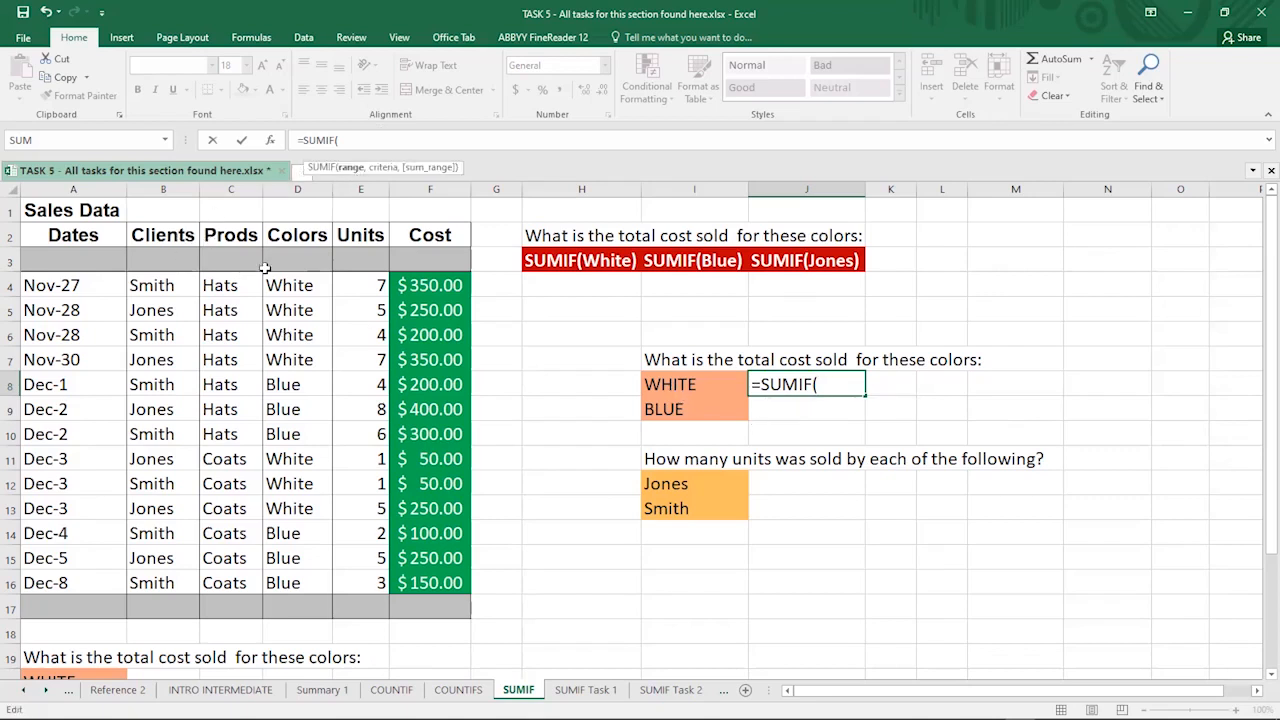
- Enter the Colors cells D4:D16 as the SUMIF range, followed by a comma
{"action": "left_click", "coordinate": [290, 286]}
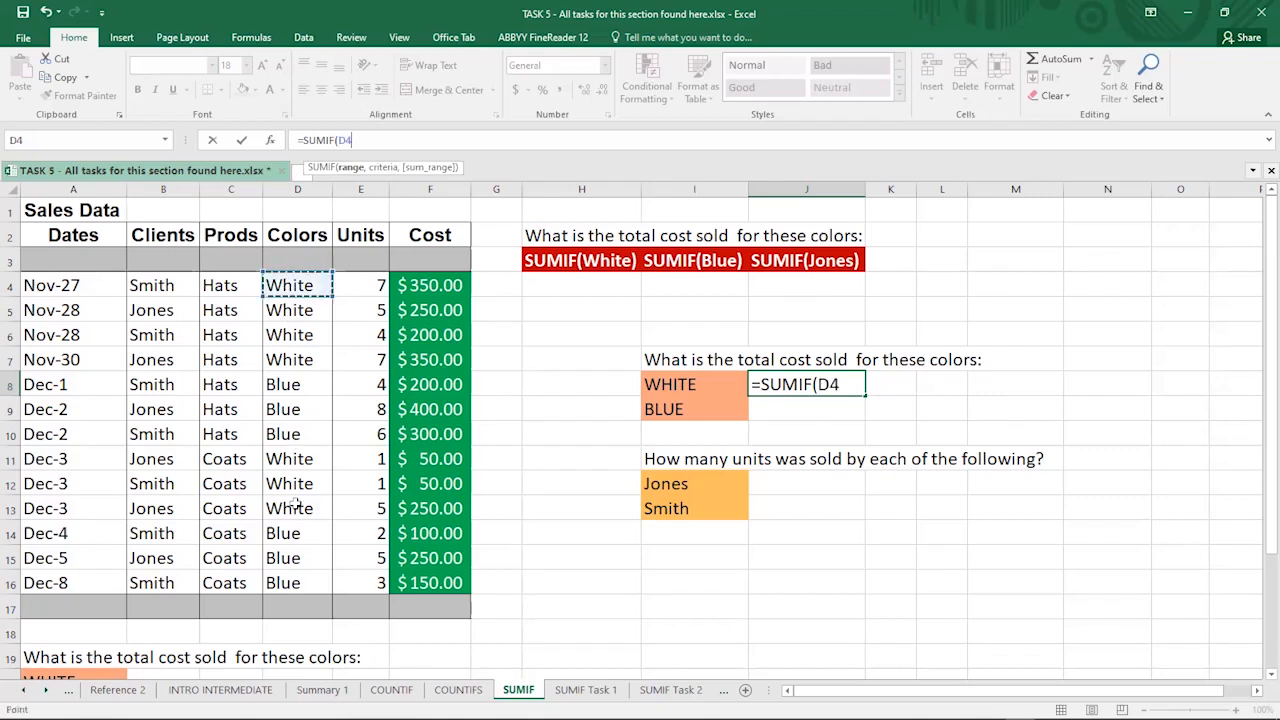
{"action": "left_click", "coordinate": [306, 597], "text": "shift"}
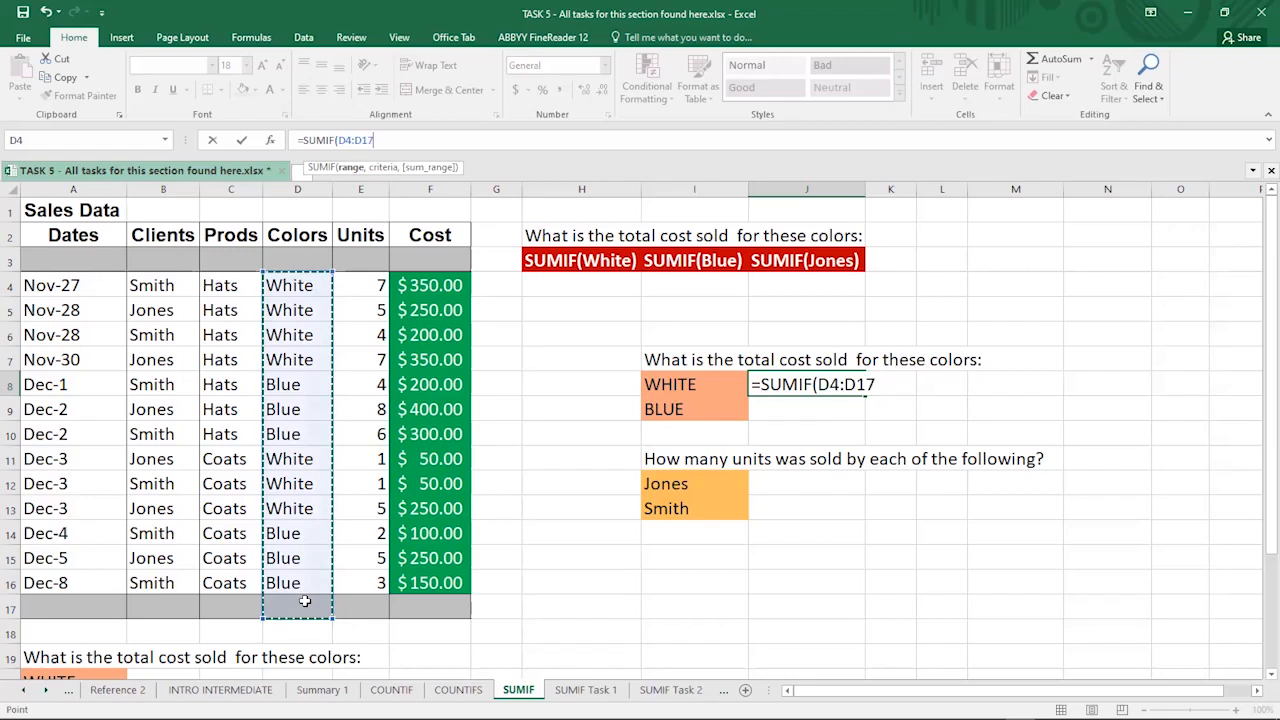
{"action": "left_click", "coordinate": [285, 286]}
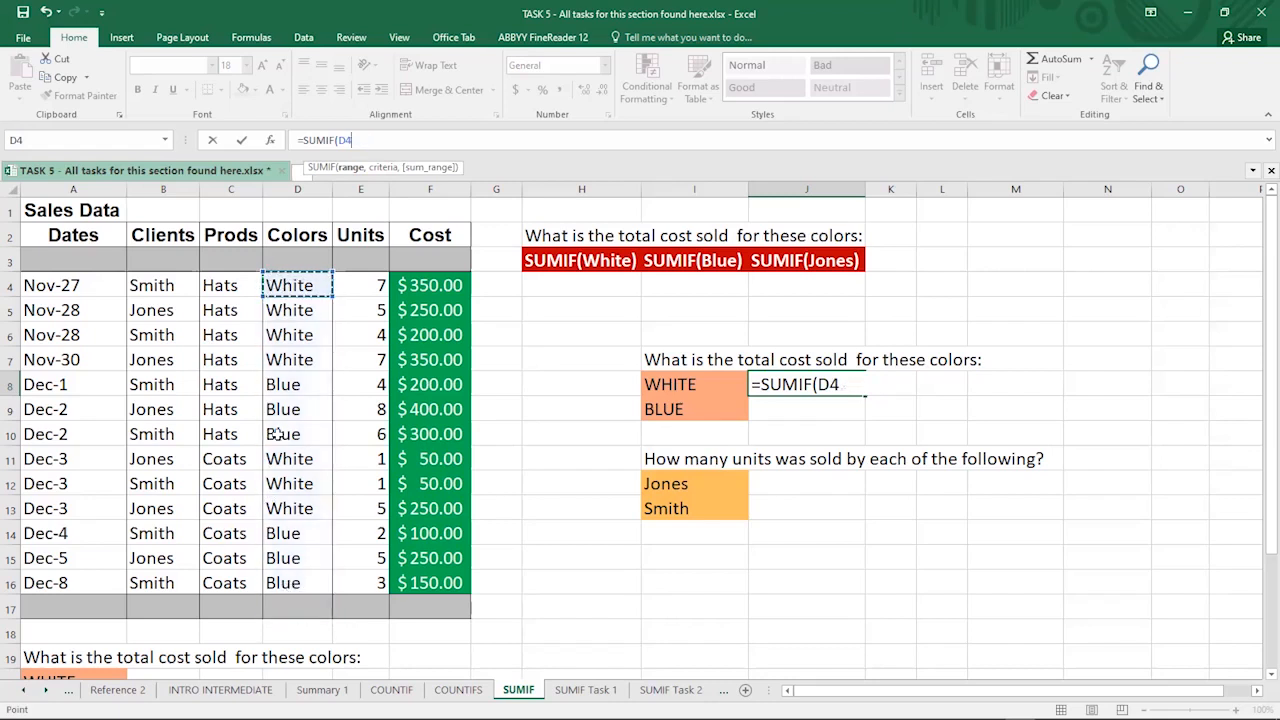
{"action": "left_click", "coordinate": [292, 584], "text": "shift"}
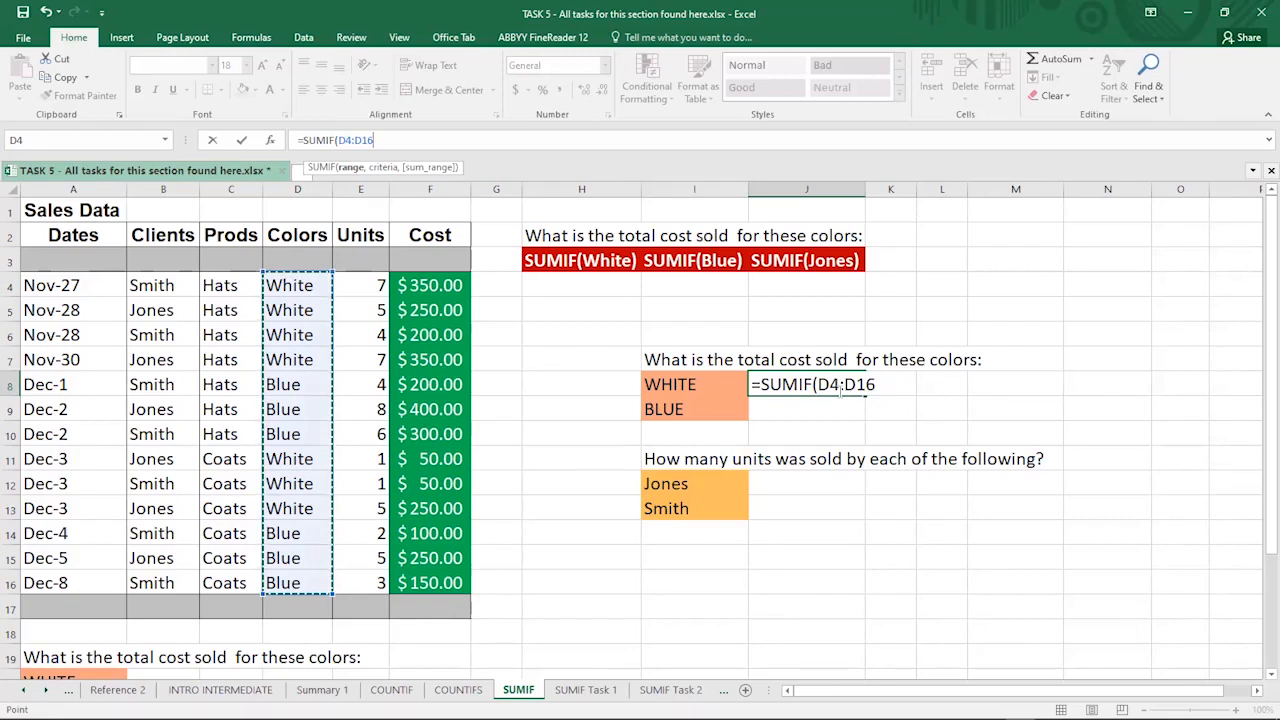
{"action": "type", "text": ","}
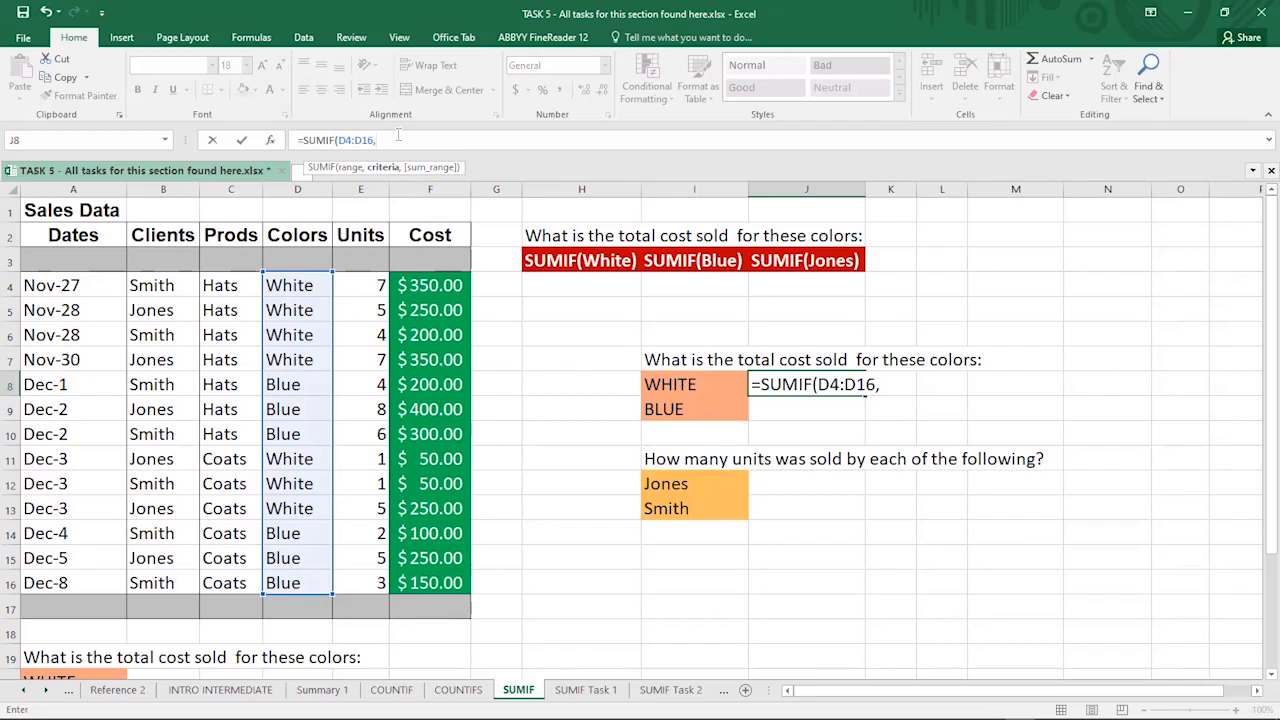
- Complete J8 as =SUMIF(D4:D16,"White",F4:F16), returning a White cost total of 1500
{"action": "type", "text": "\"Wh"}
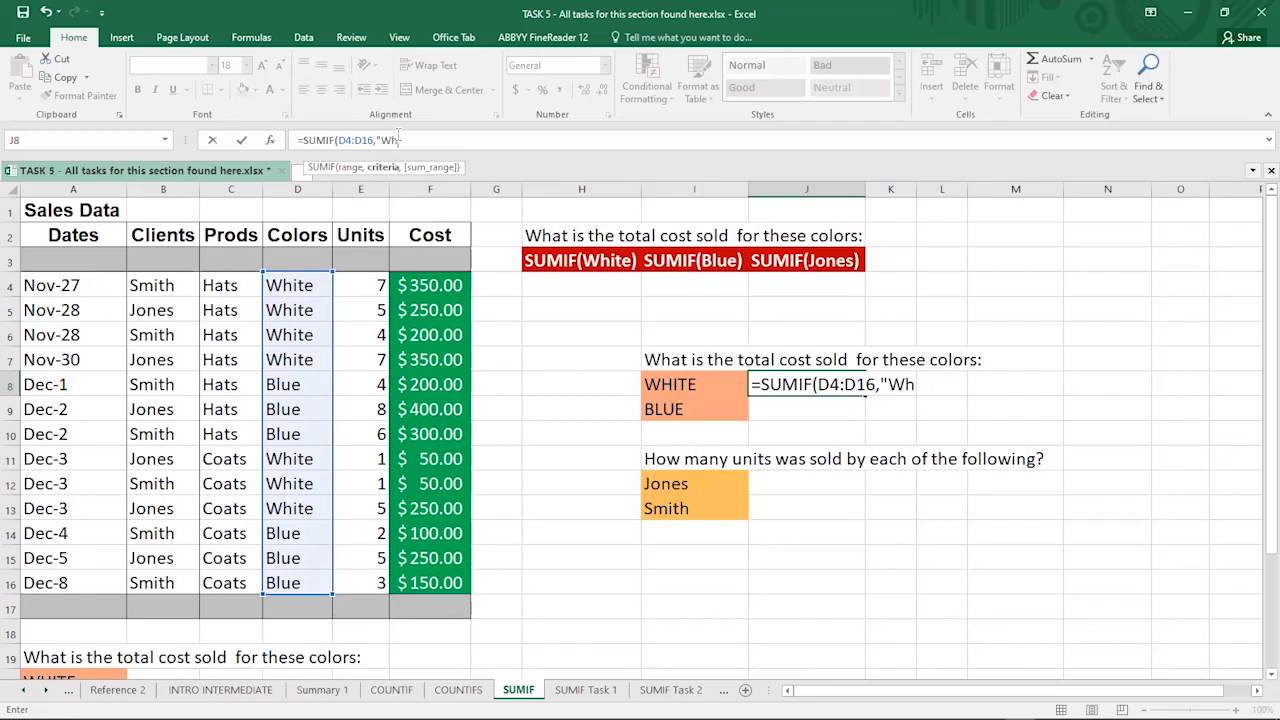
{"action": "type", "text": "ite\""}
{"action": "type", "text": ","}
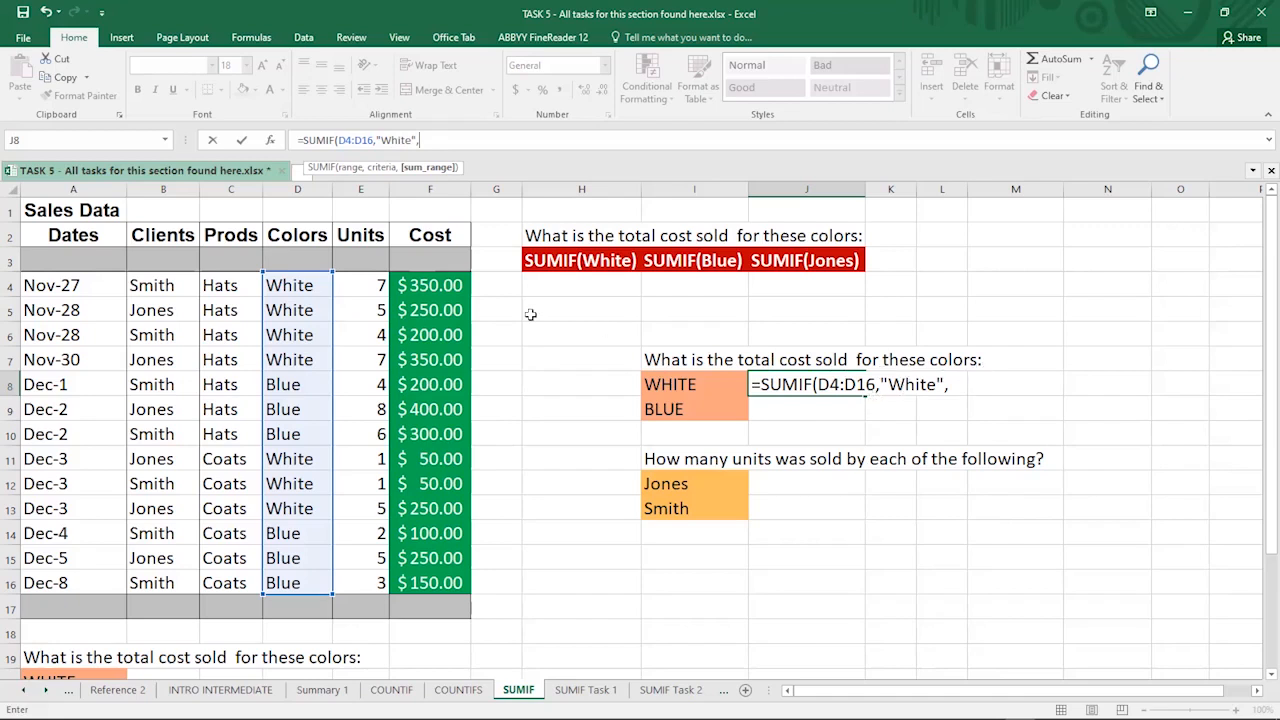
{"action": "left_click", "coordinate": [432, 281]}
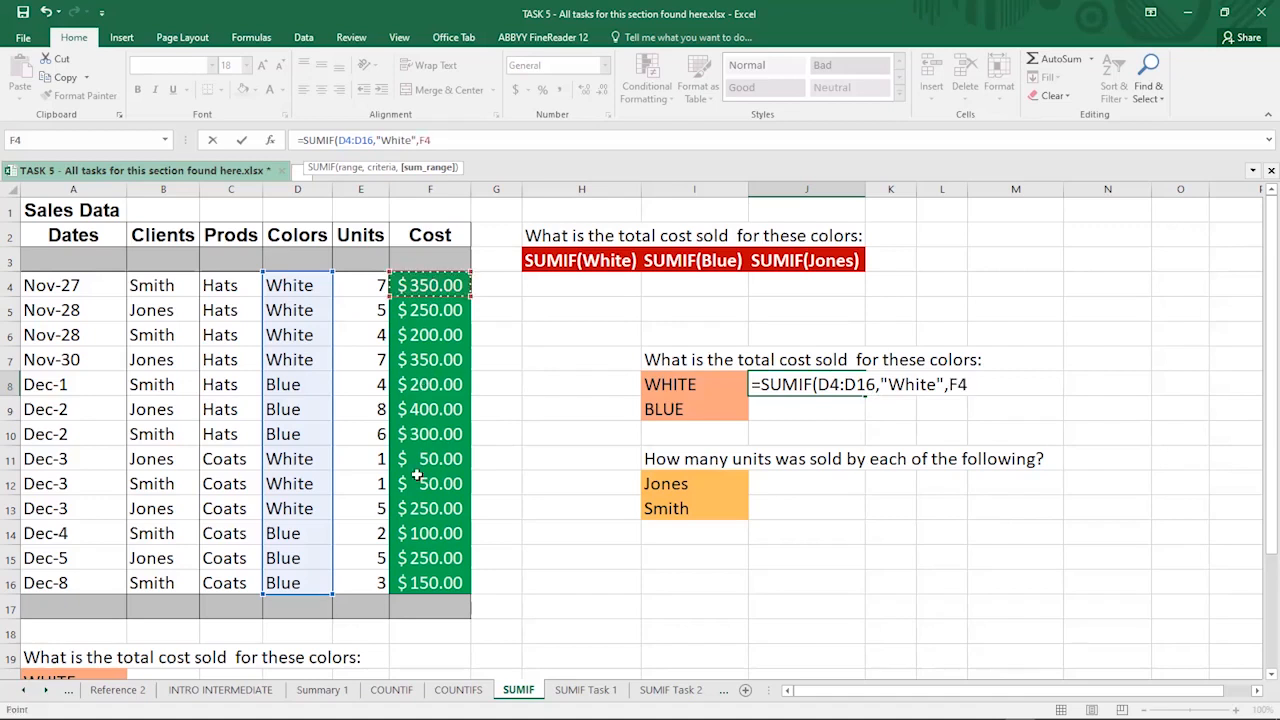
{"action": "left_click", "coordinate": [427, 585], "text": "shift"}
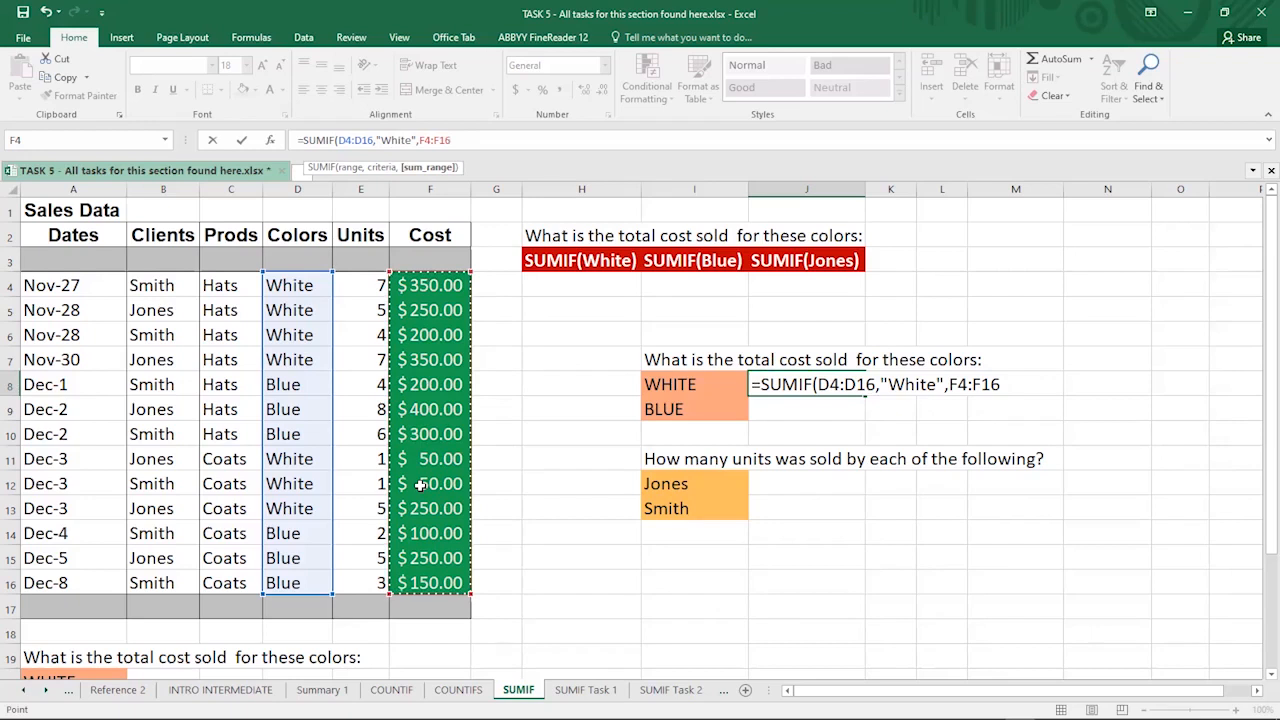
{"action": "type", "text": ")"}
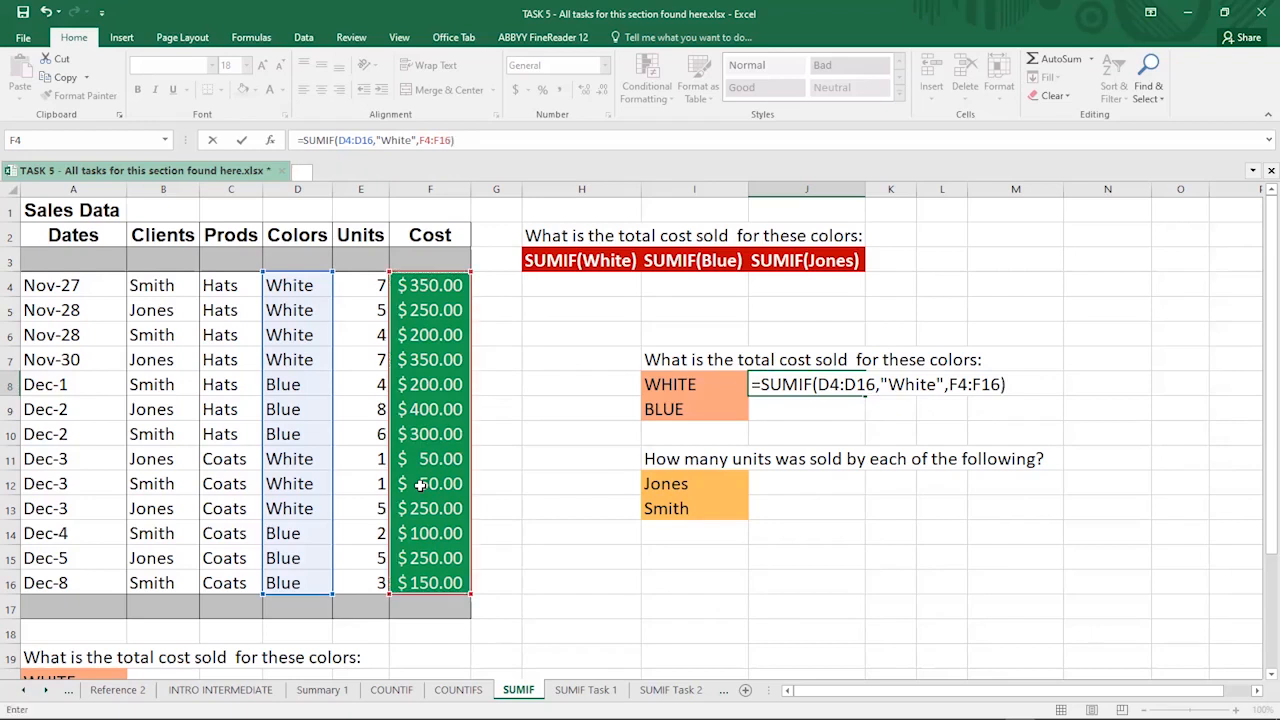
{"action": "key", "text": "Return"}
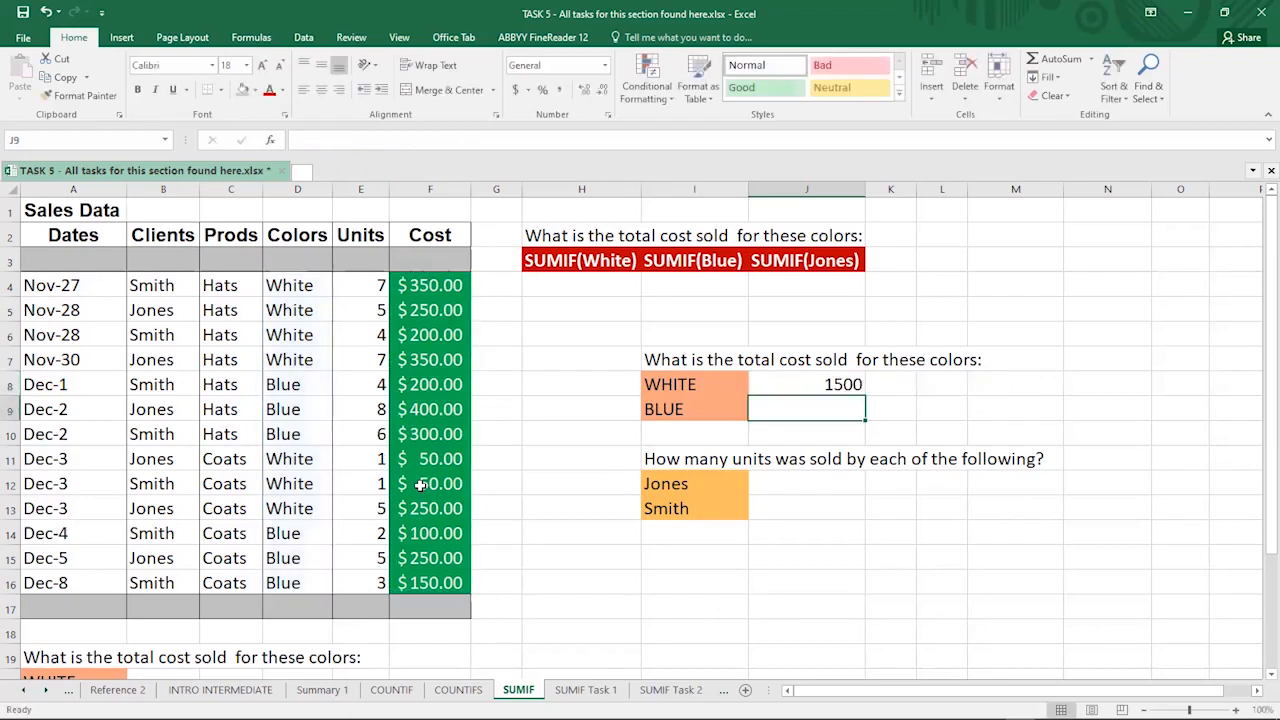
- Apply Currency number format to J8 so the White total reads $1,500.00
{"action": "left_click", "coordinate": [810, 380]}
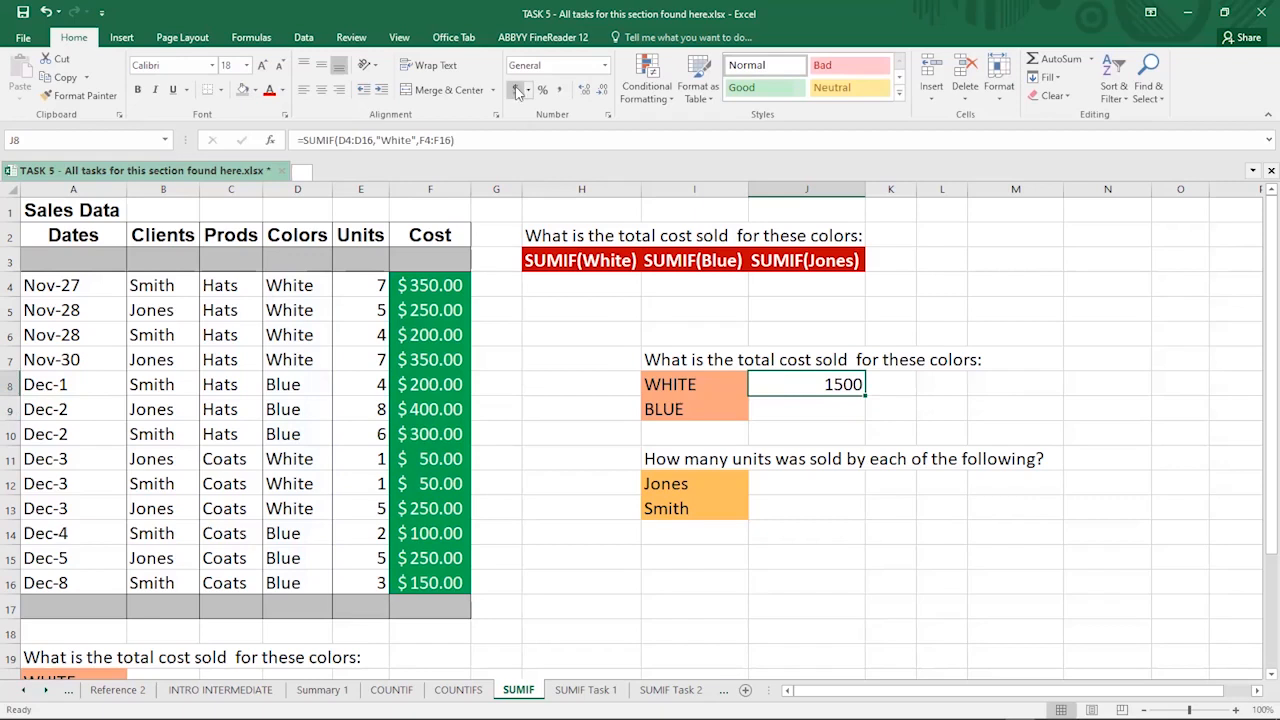
{"action": "left_click", "coordinate": [606, 66]}
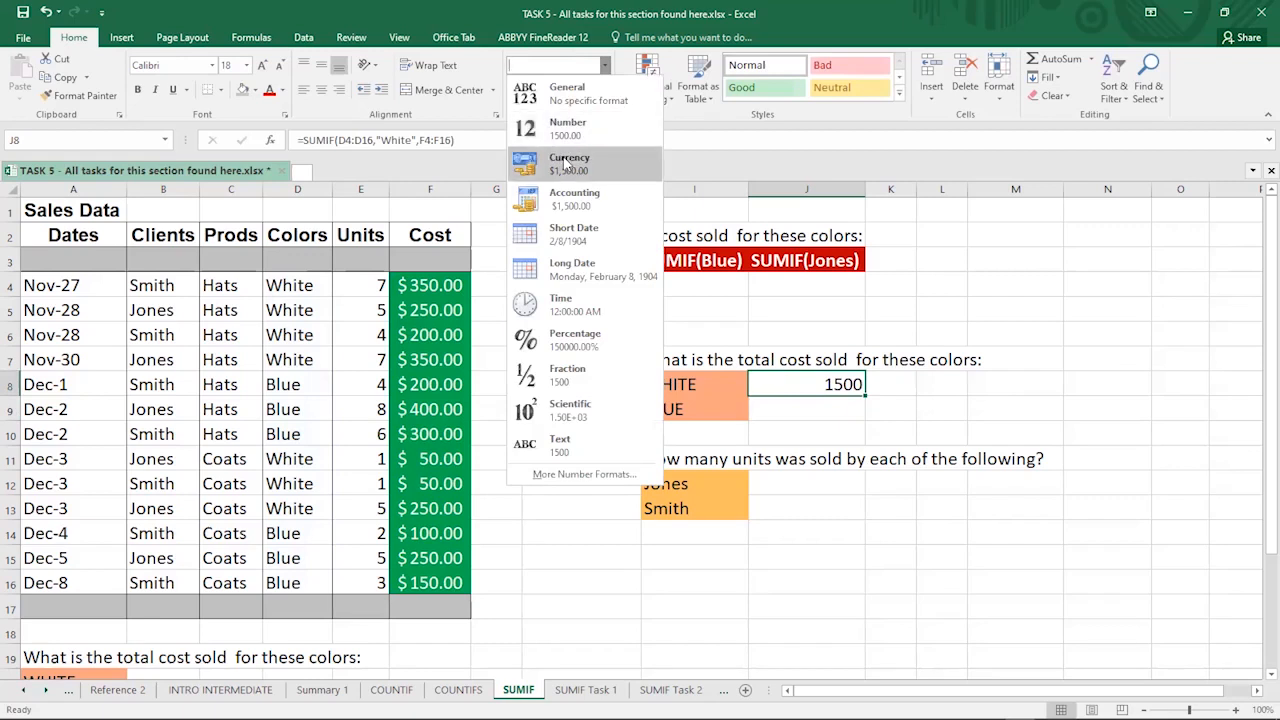
{"action": "left_click", "coordinate": [565, 163]}
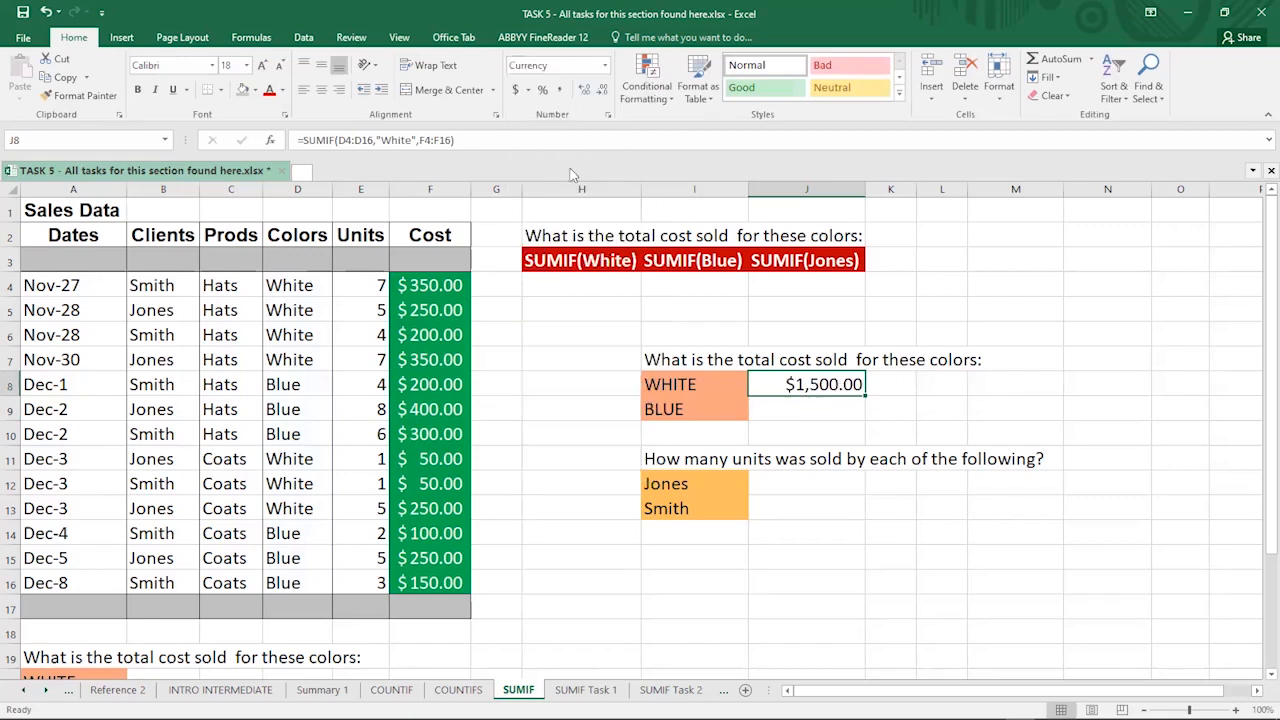
{"action": "left_click", "coordinate": [681, 378]}
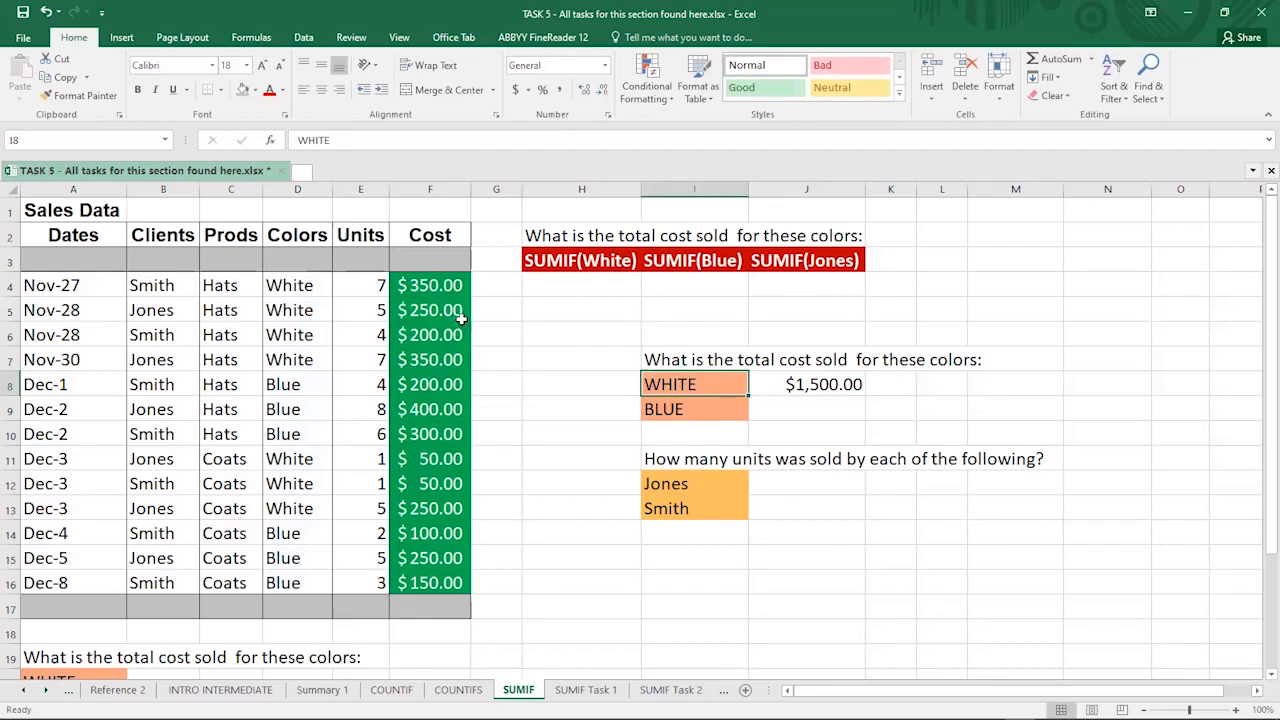
{"action": "left_click", "coordinate": [420, 285]}
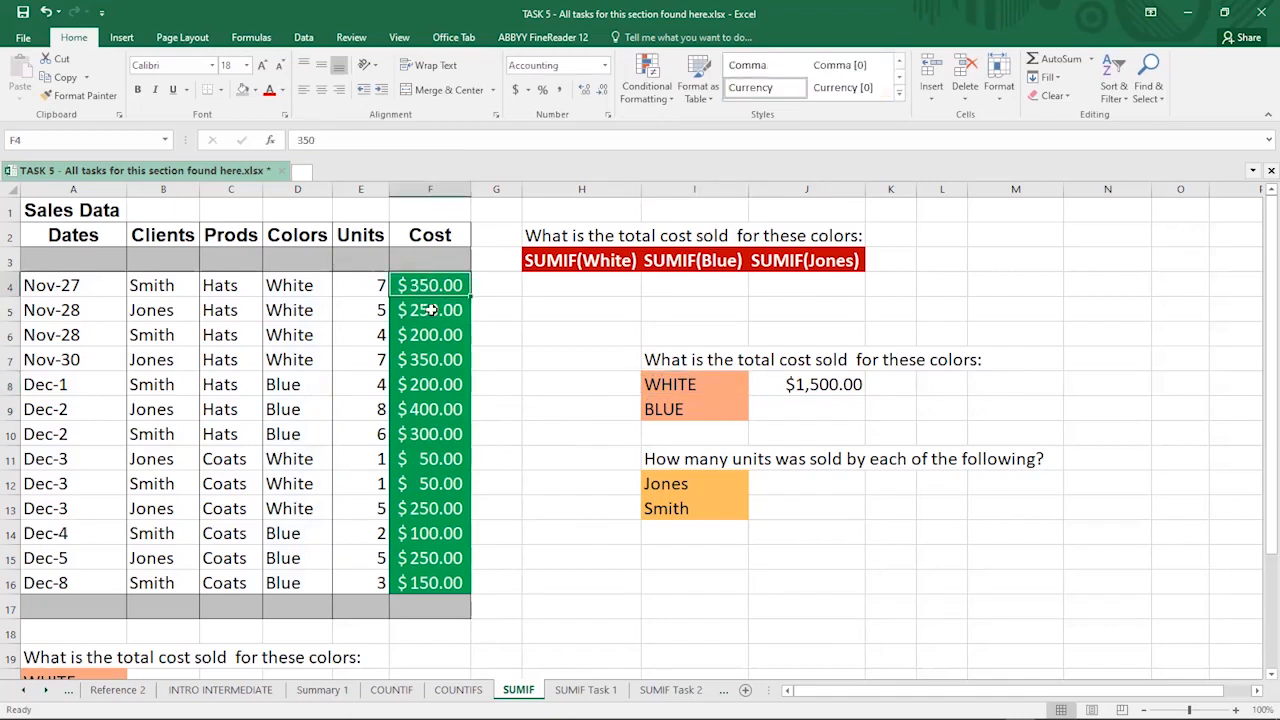
{"action": "left_click", "coordinate": [430, 308]}
{"action": "left_click", "coordinate": [437, 335]}
{"action": "left_click", "coordinate": [434, 362]}
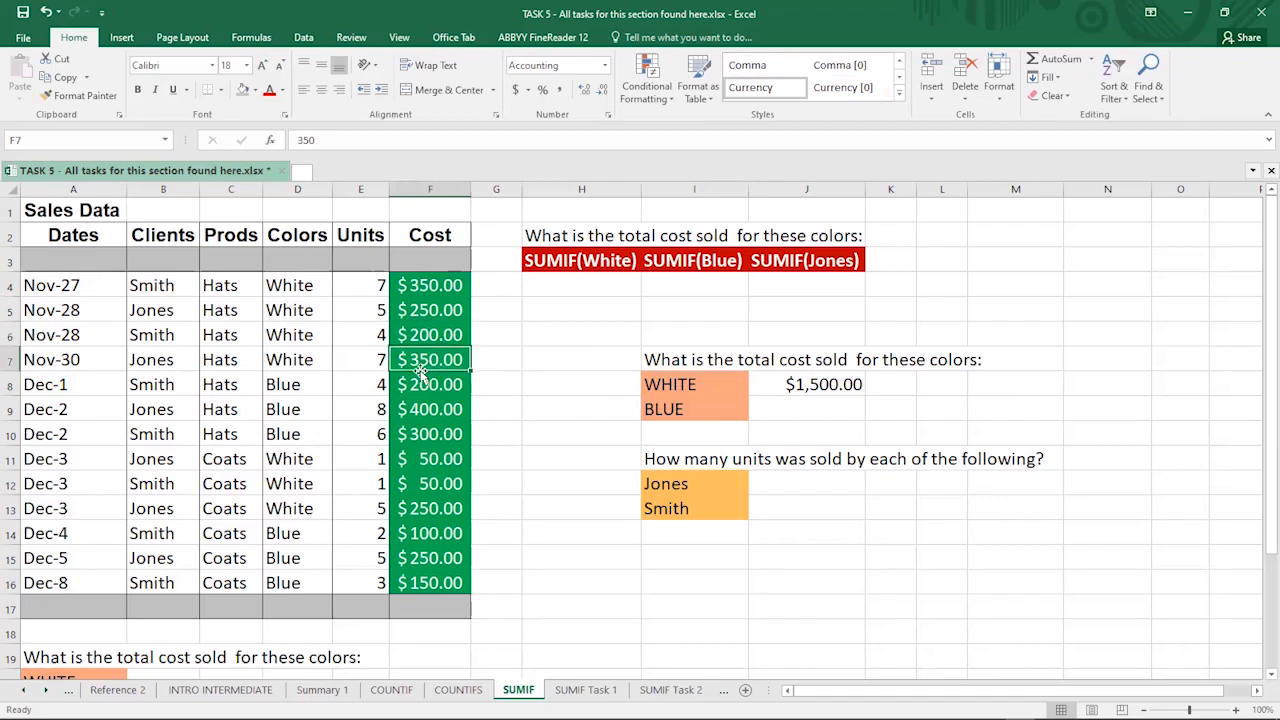
{"action": "left_click", "coordinate": [406, 462]}
{"action": "left_click", "coordinate": [425, 487]}
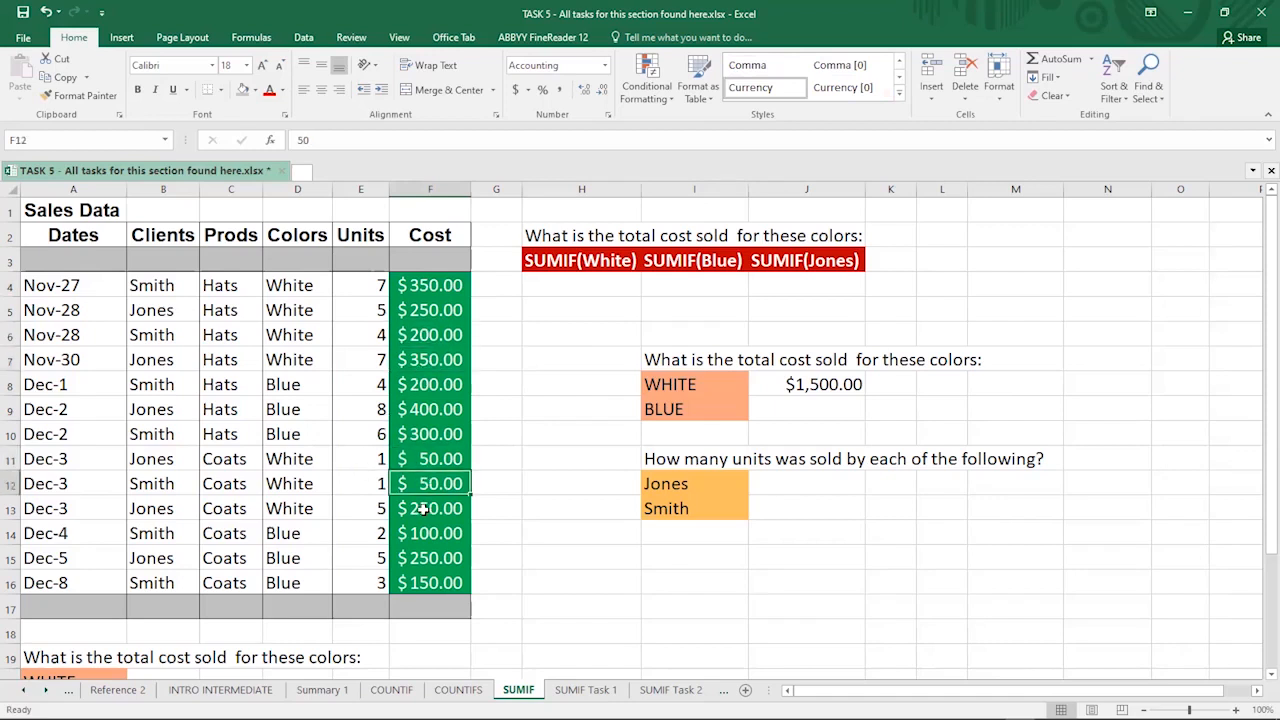
{"action": "left_click", "coordinate": [424, 511]}
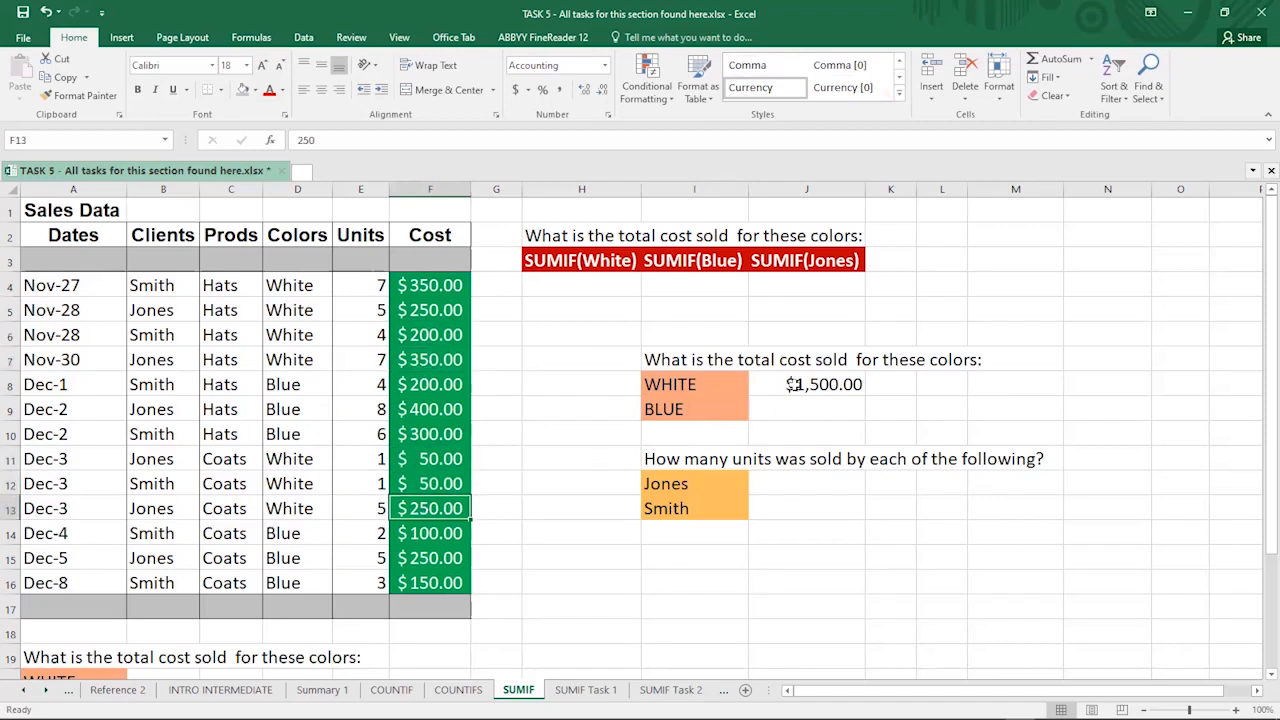
{"action": "left_click", "coordinate": [828, 383]}
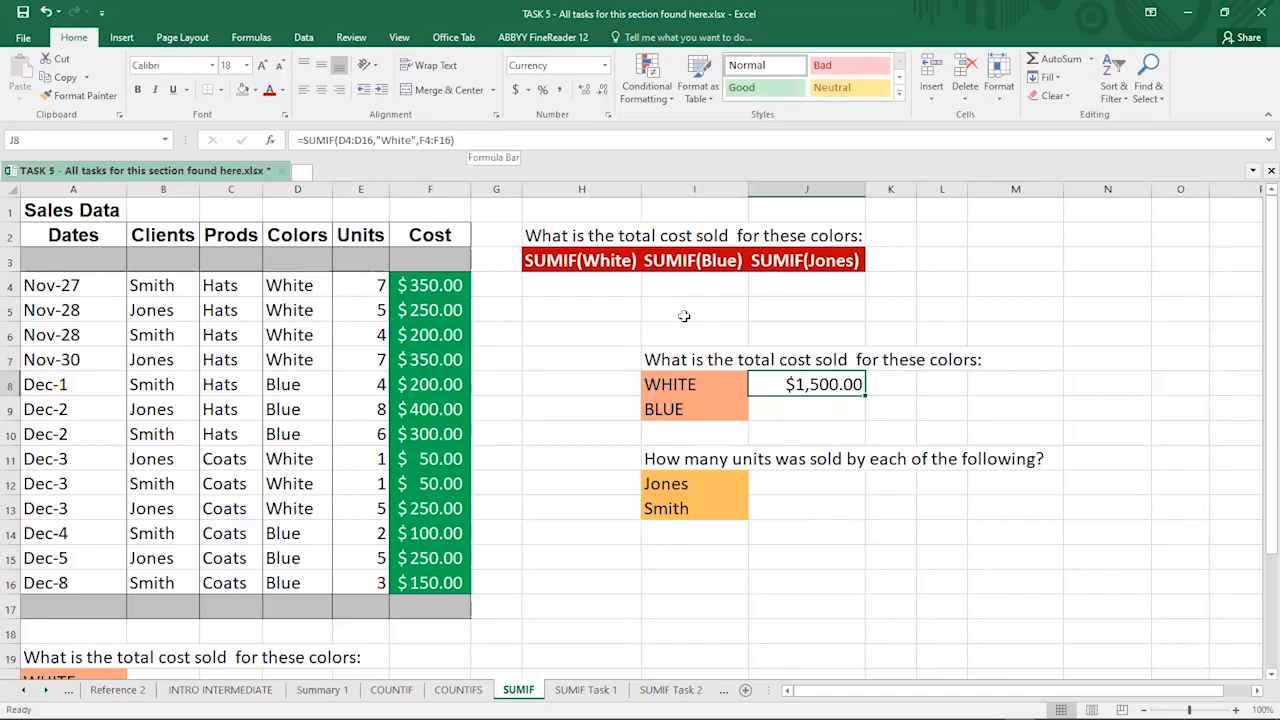
- Enter =SUMIF(D4:D16,"Blue",F4:F16) in J9, giving a Blue cost total of 1400
{"action": "left_click", "coordinate": [772, 411]}
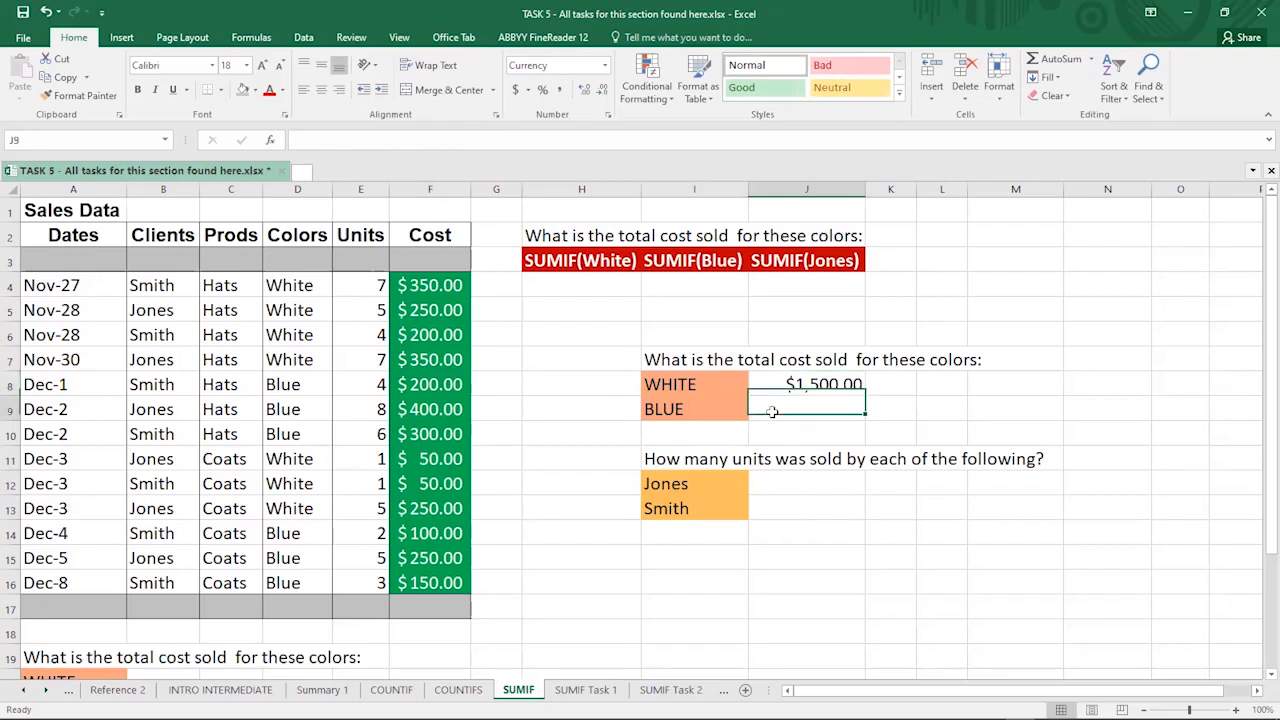
{"action": "type", "text": "="}
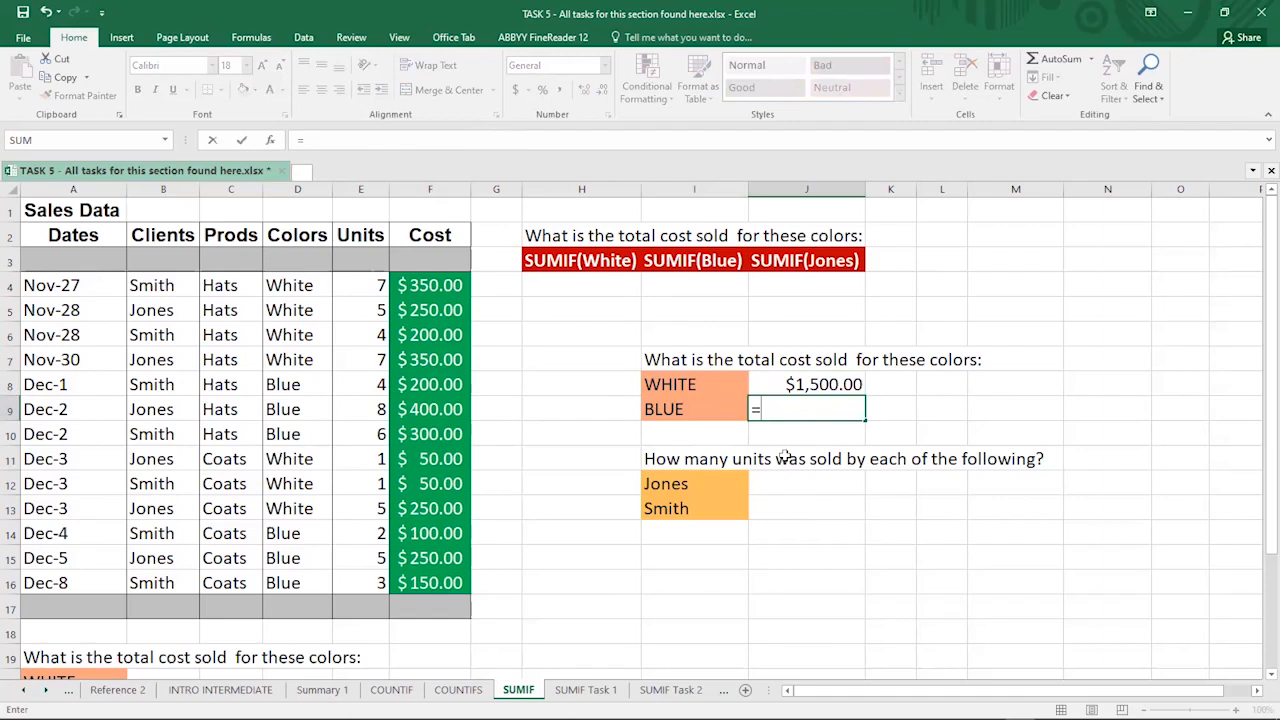
{"action": "type", "text": "SUMIF("}
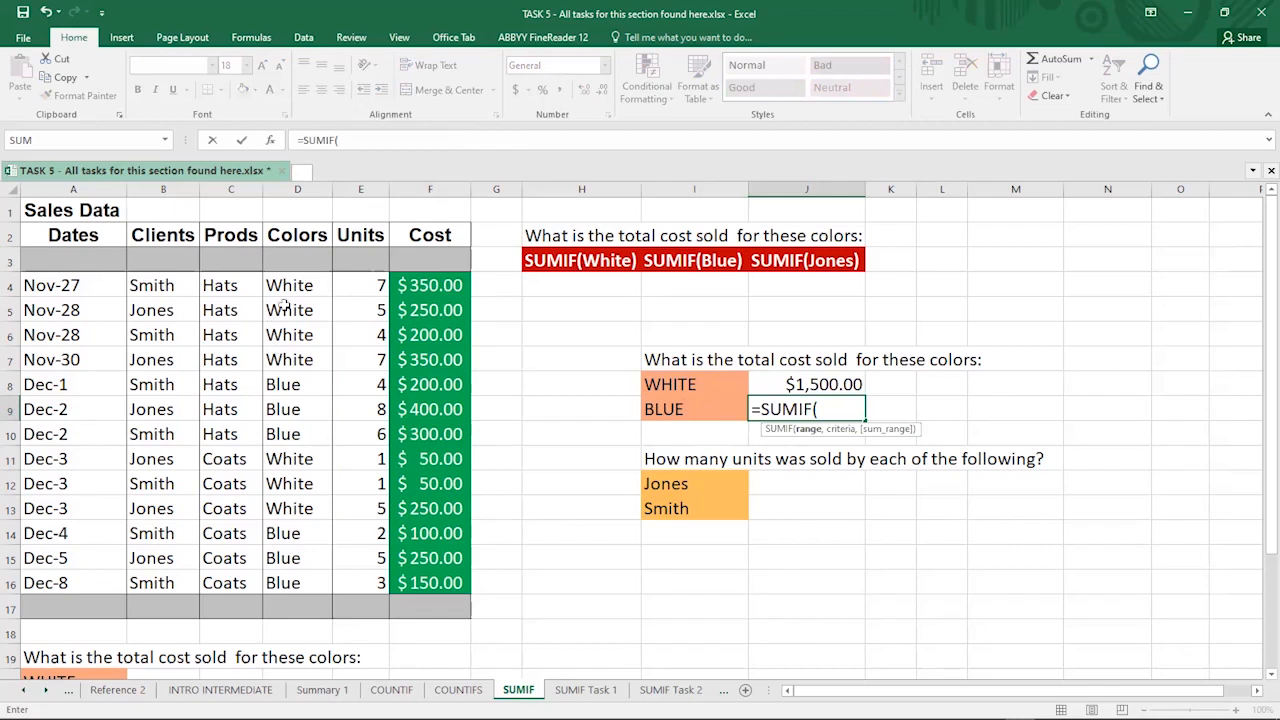
{"action": "left_click", "coordinate": [290, 285]}
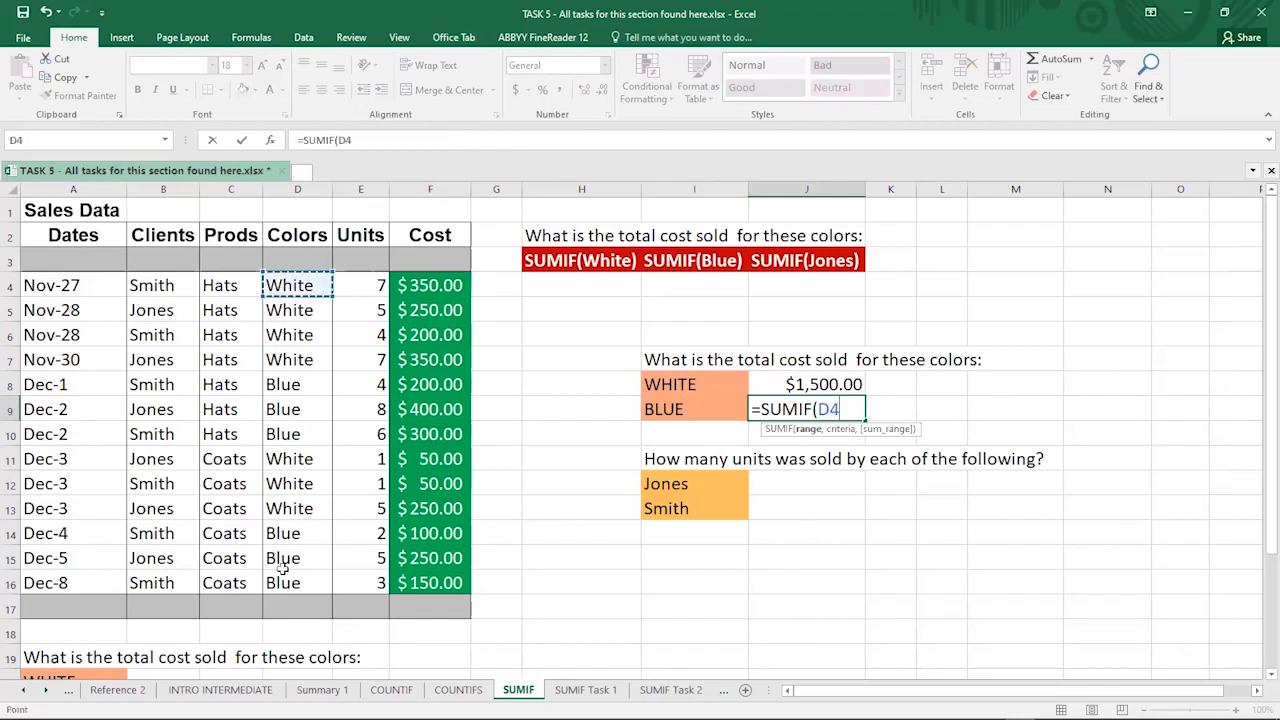
{"action": "left_click", "coordinate": [283, 578], "text": "shift"}
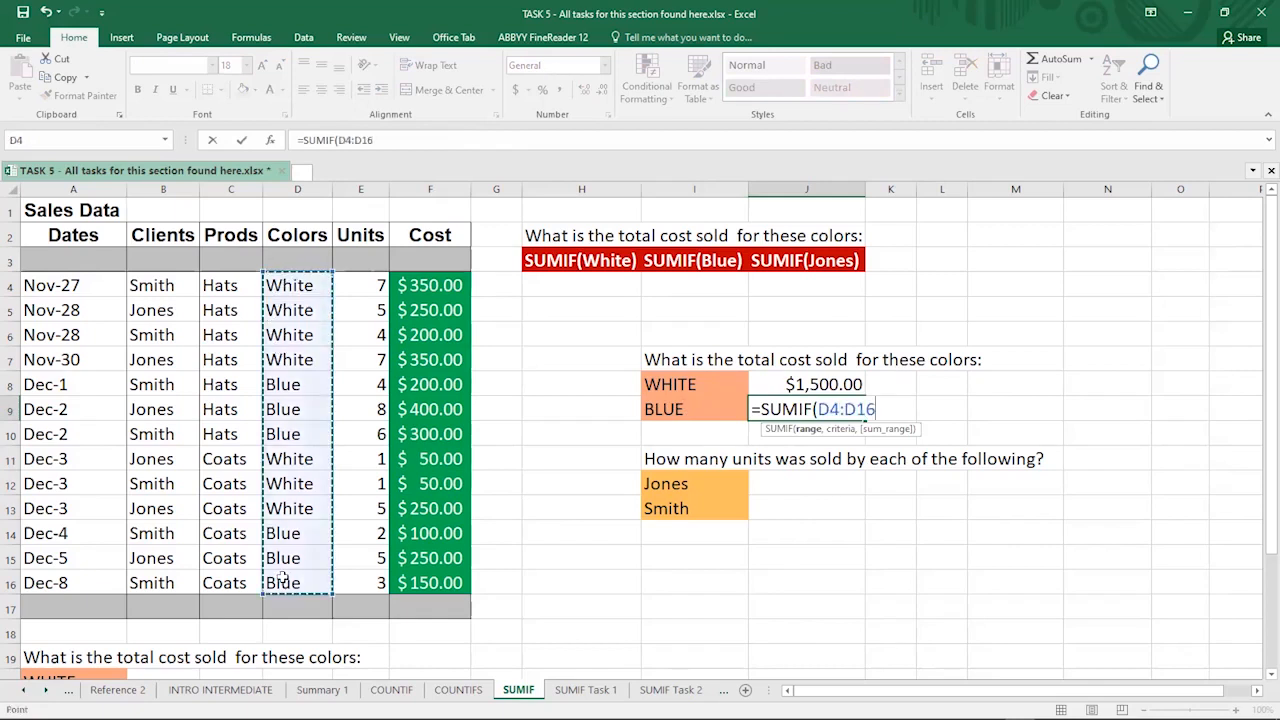
{"action": "type", "text": ","}
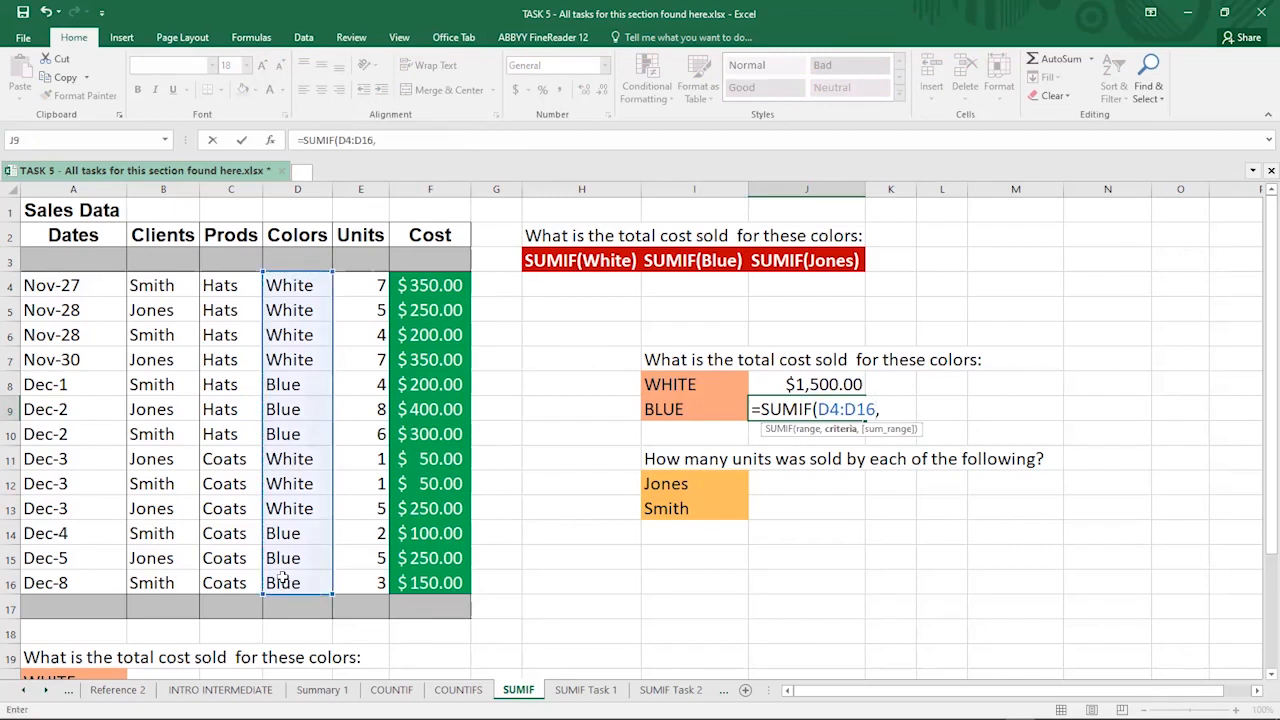
{"action": "type", "text": "\"Blue\","}
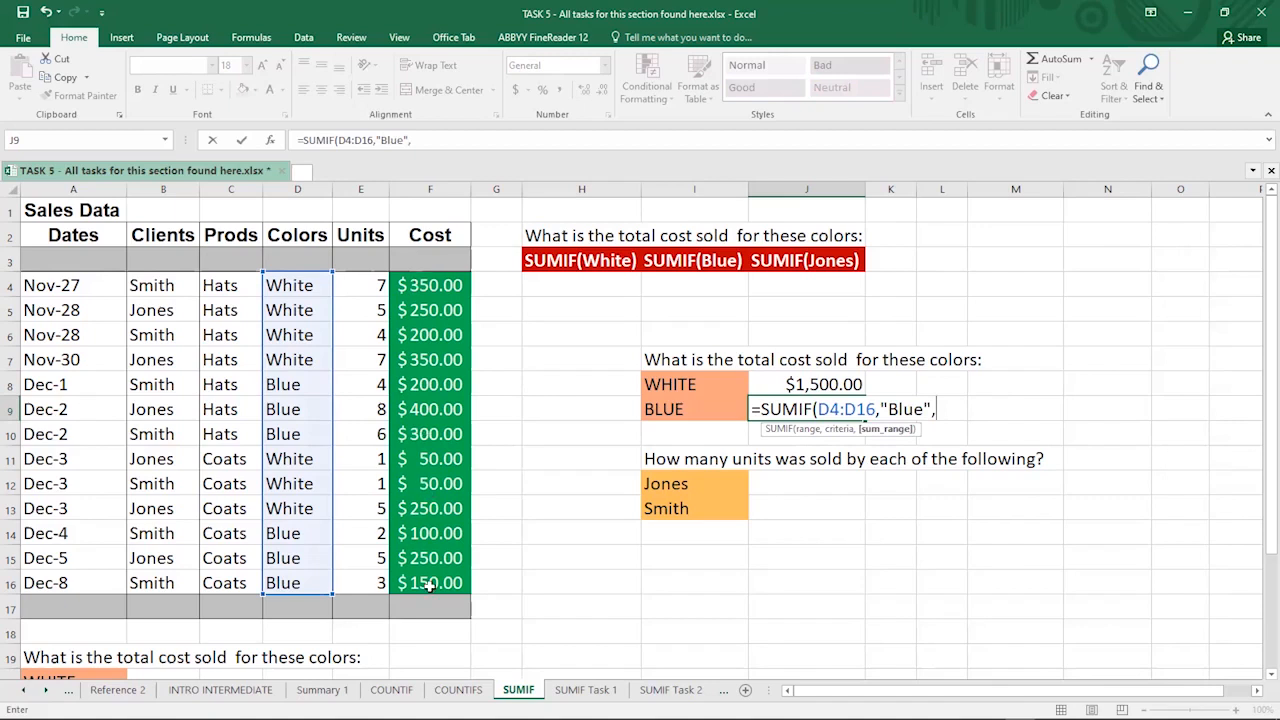
{"action": "left_click_drag", "start_coordinate": [430, 286], "coordinate": [429, 586]}
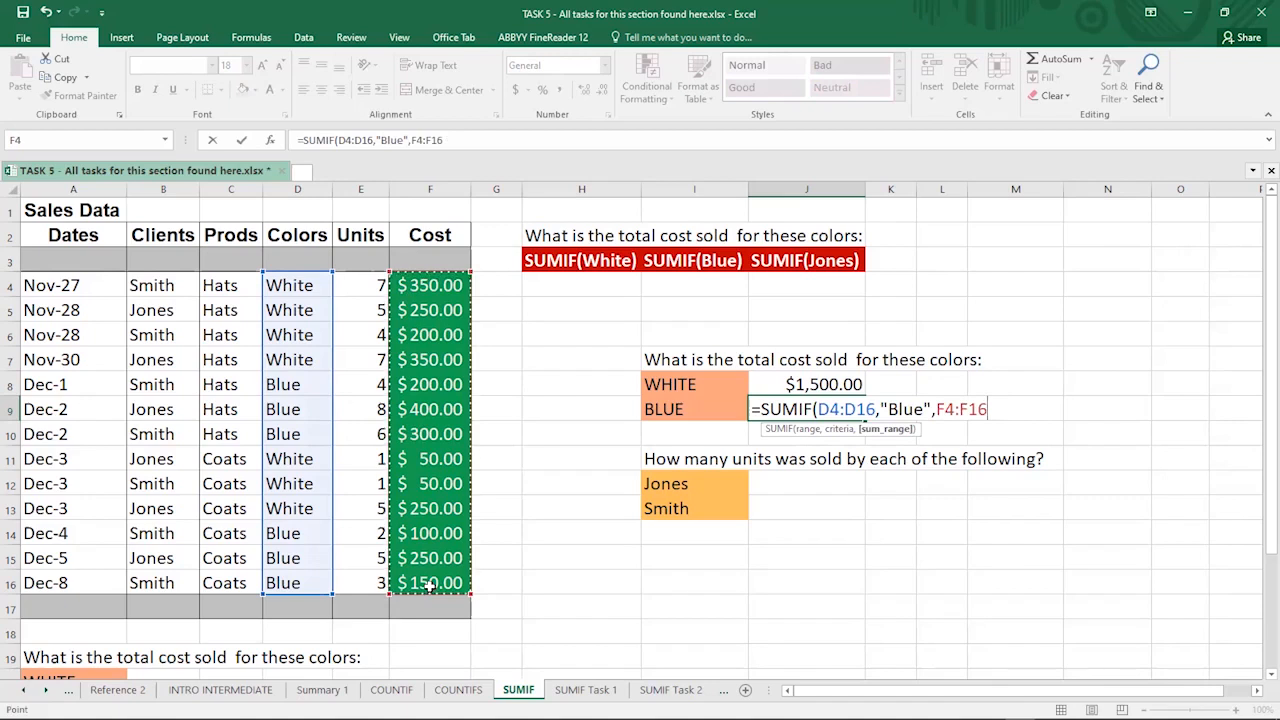
{"action": "key", "text": "Return"}
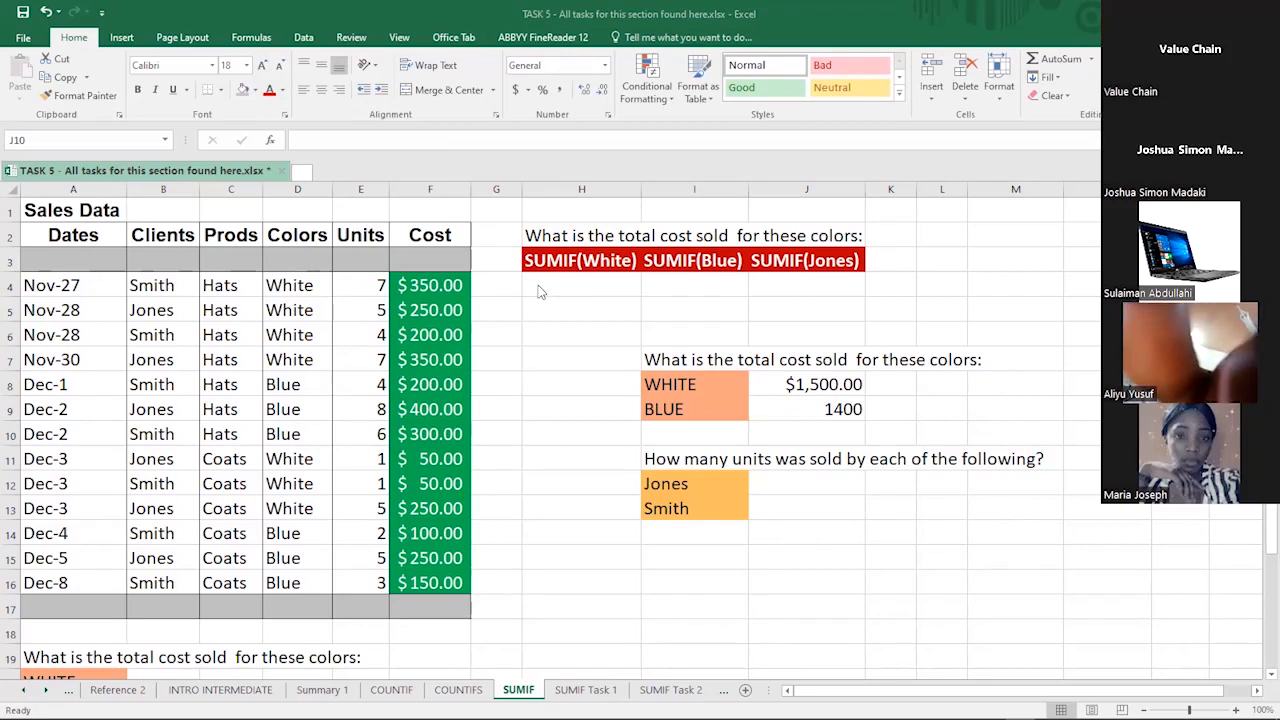
{"action": "left_click", "coordinate": [778, 487]}
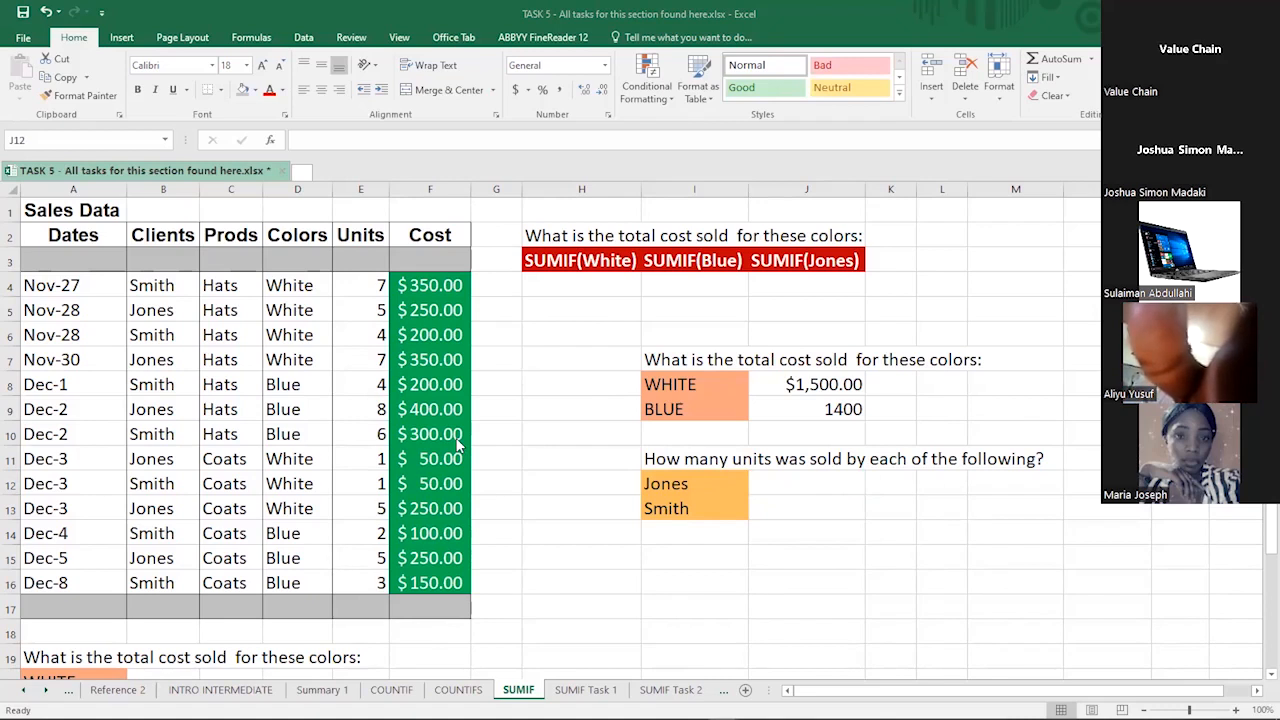
{"action": "left_click", "coordinate": [790, 482]}
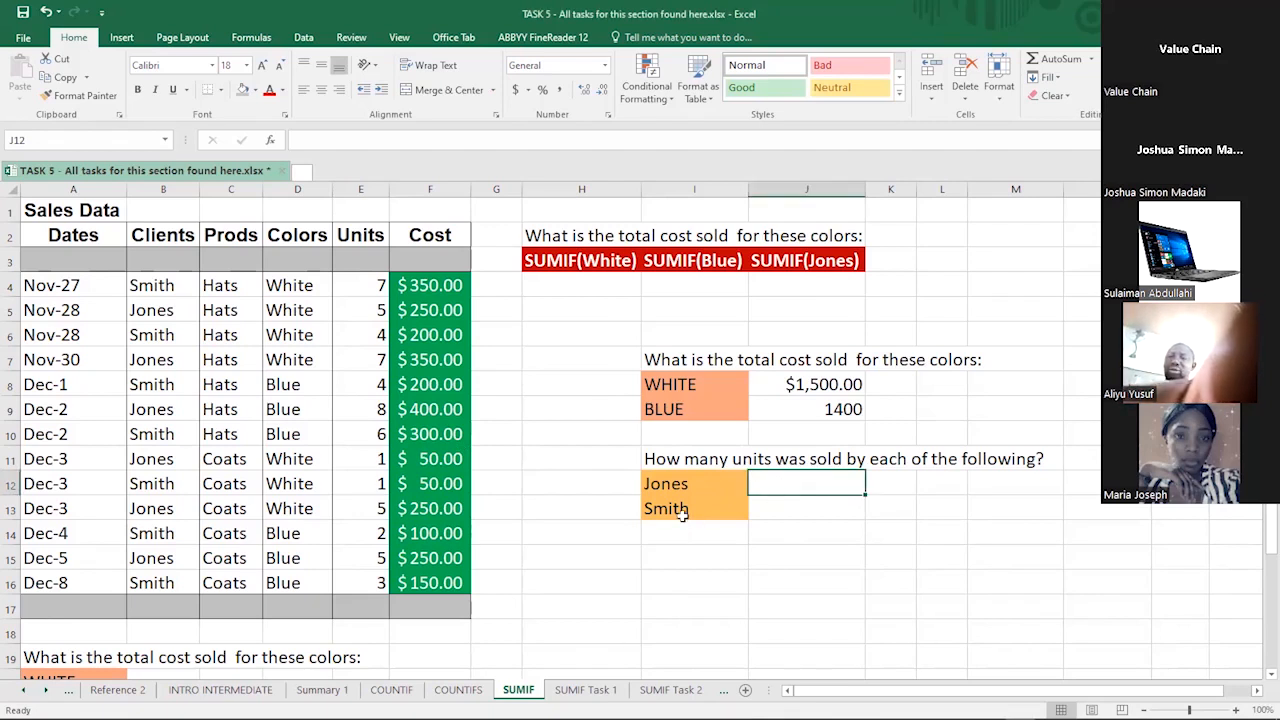
{"action": "left_click", "coordinate": [819, 410]}
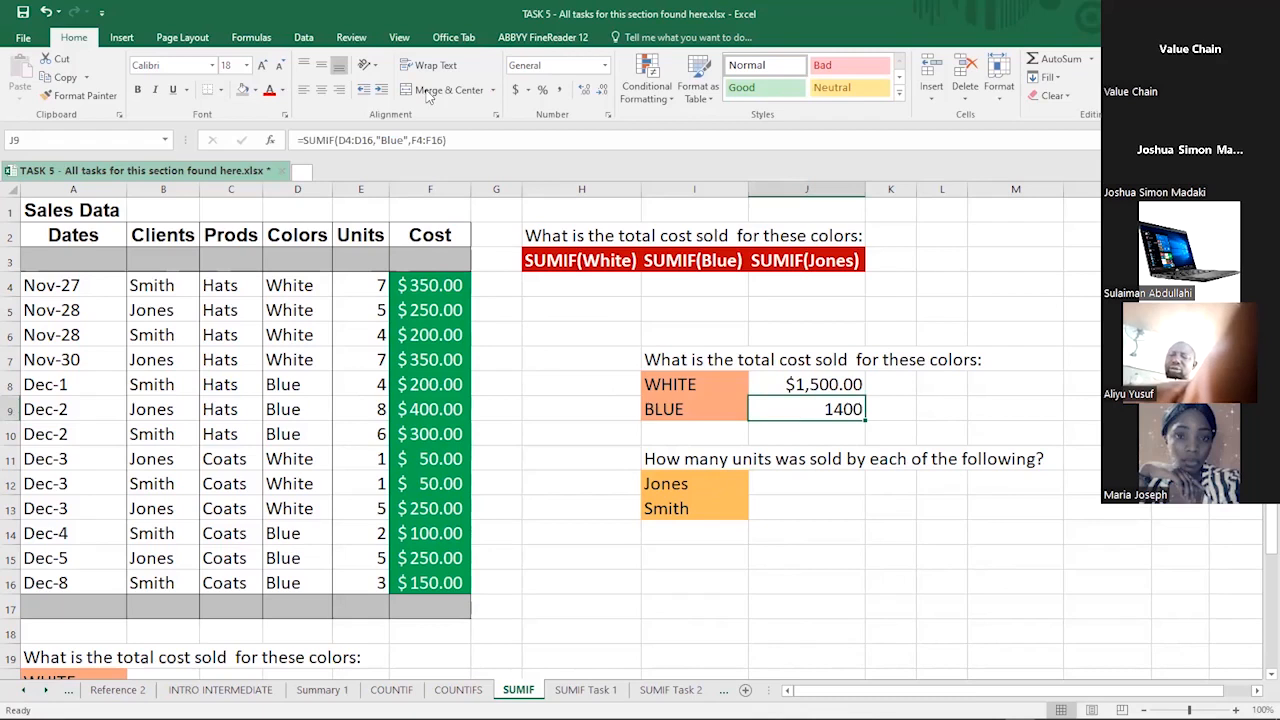
- Check J8's formatting, then apply Currency to J9 so it shows $1,400.00
{"action": "left_click", "coordinate": [514, 91]}
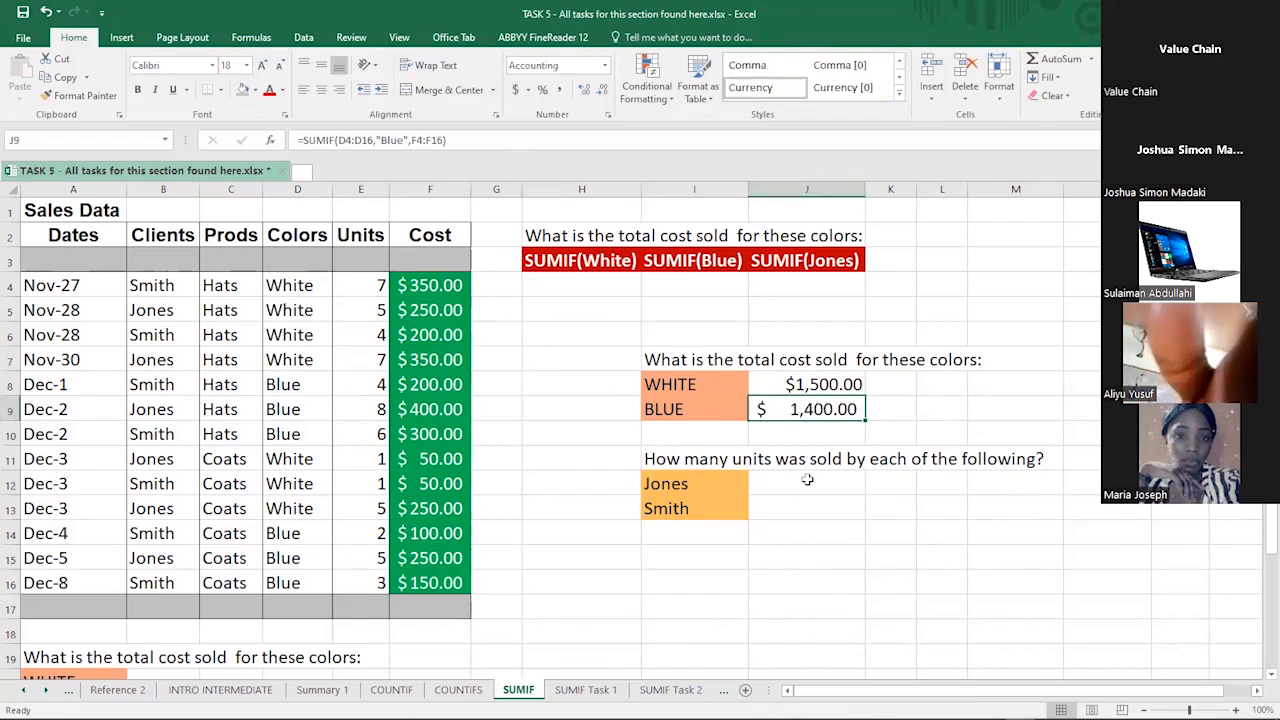
{"action": "left_click", "coordinate": [775, 384]}
{"action": "left_click", "coordinate": [778, 416]}
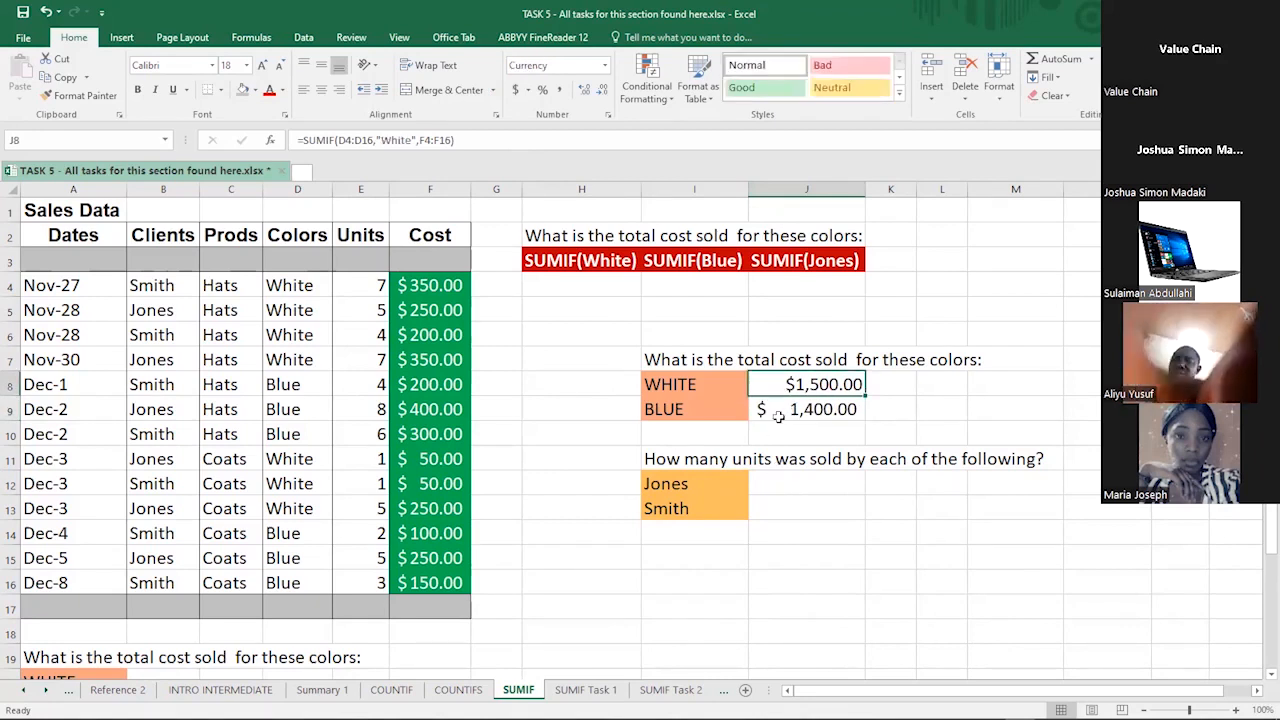
{"action": "left_click", "coordinate": [775, 384]}
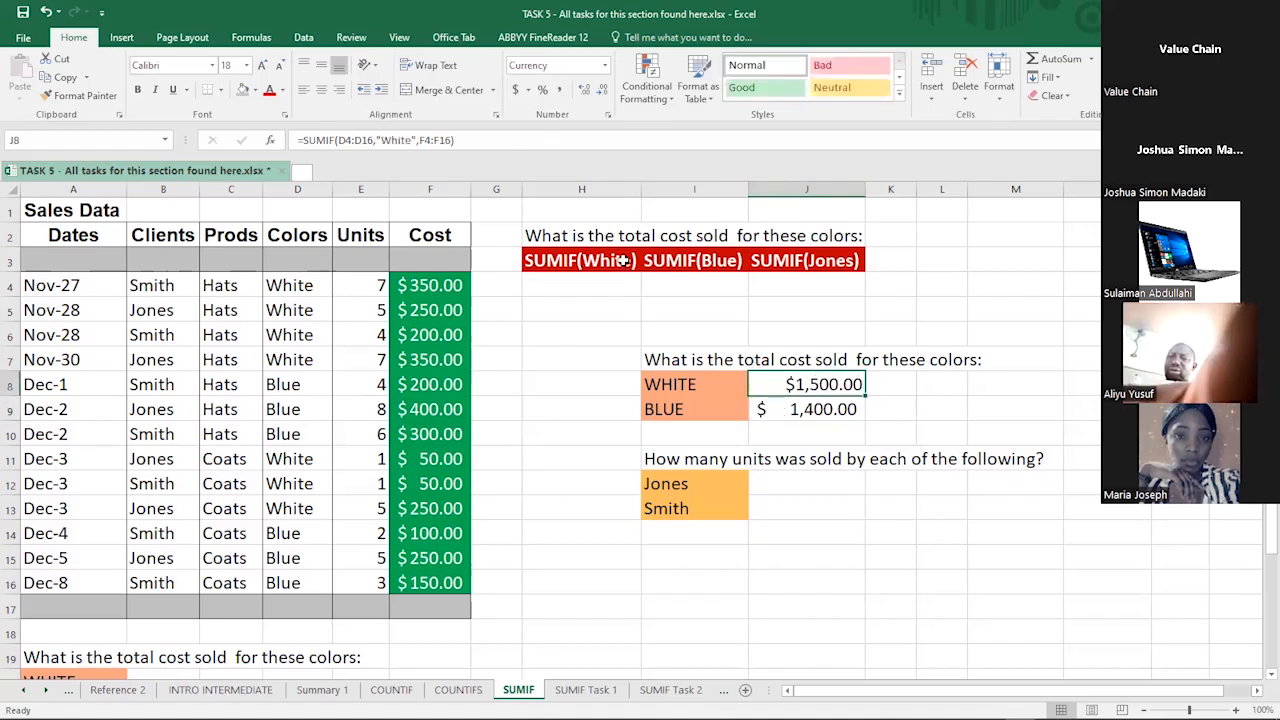
{"action": "left_click", "coordinate": [783, 420]}
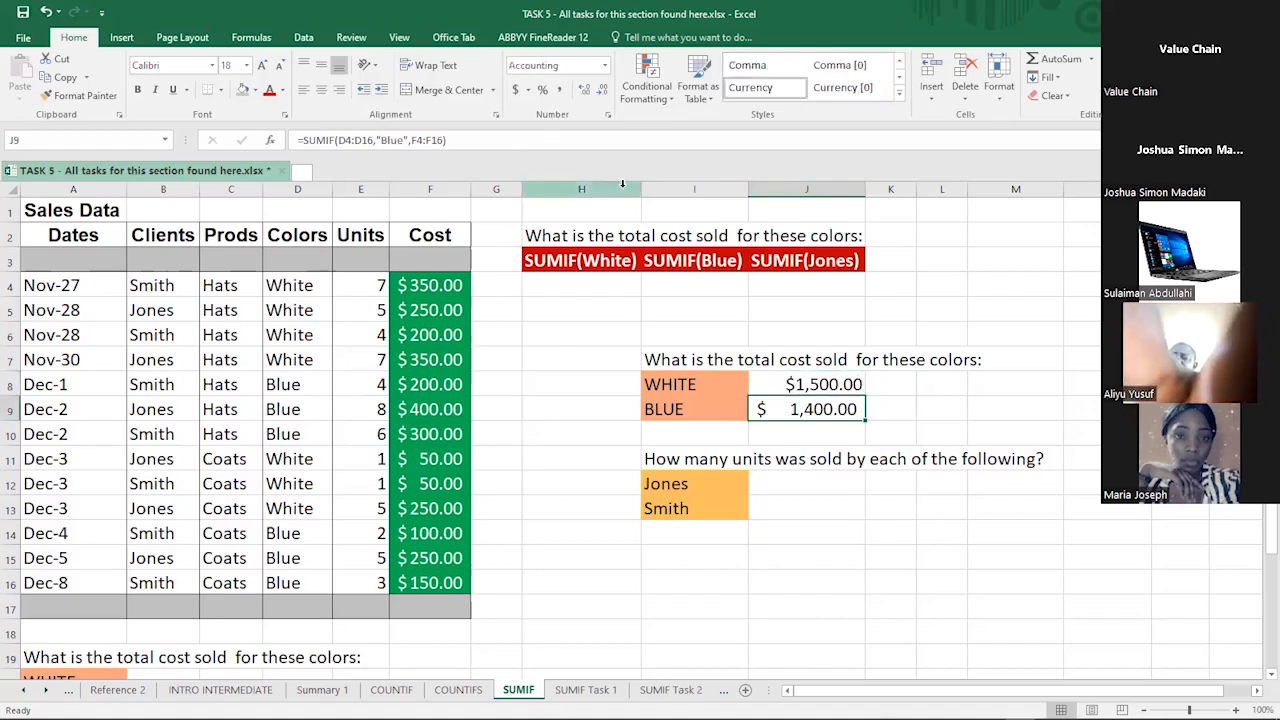
{"action": "left_click", "coordinate": [604, 66]}
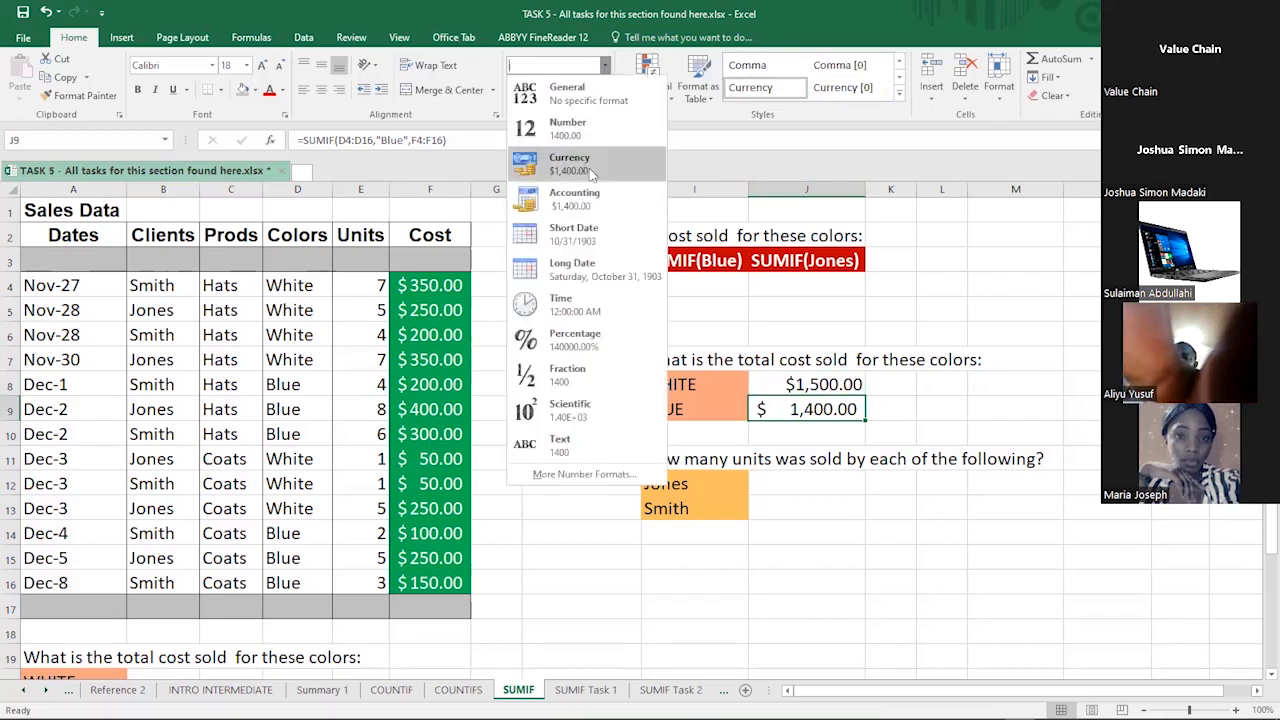
{"action": "left_click", "coordinate": [787, 482]}
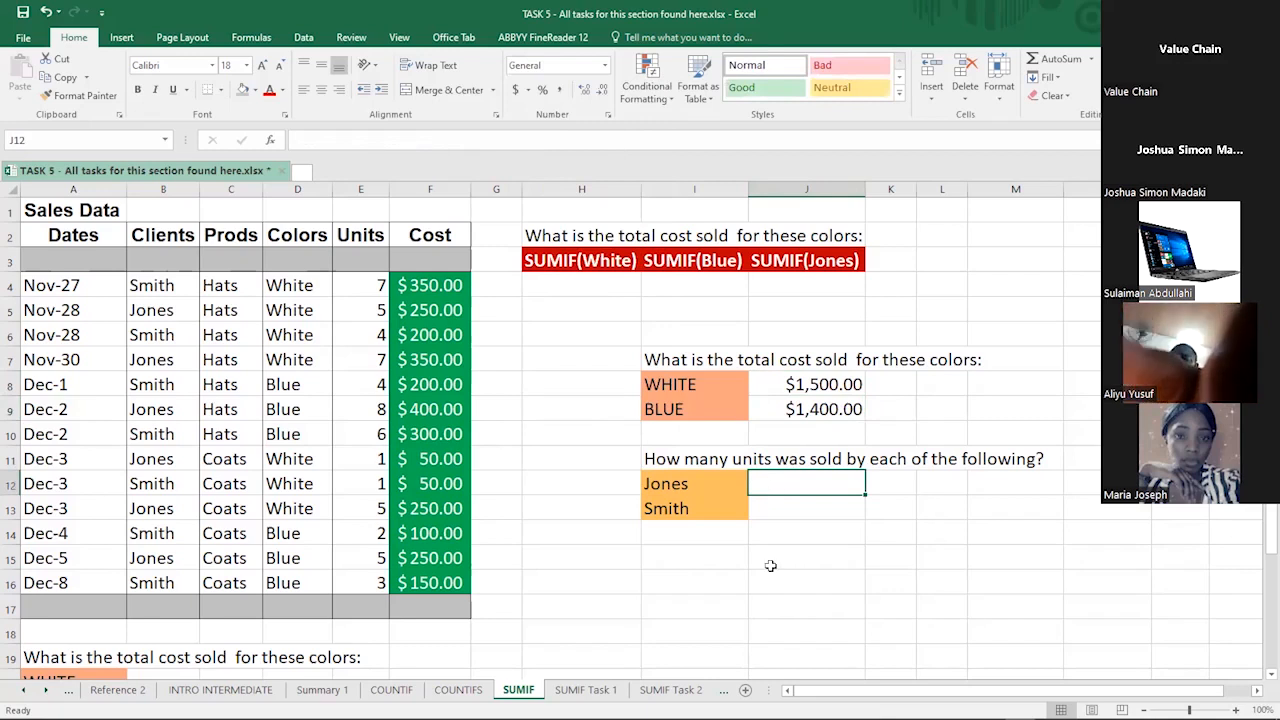
- Enter =SUMIF(B4:B16,I12,E4:E16) in J12 to total Jones's units, returning 31
{"action": "type", "text": "="}
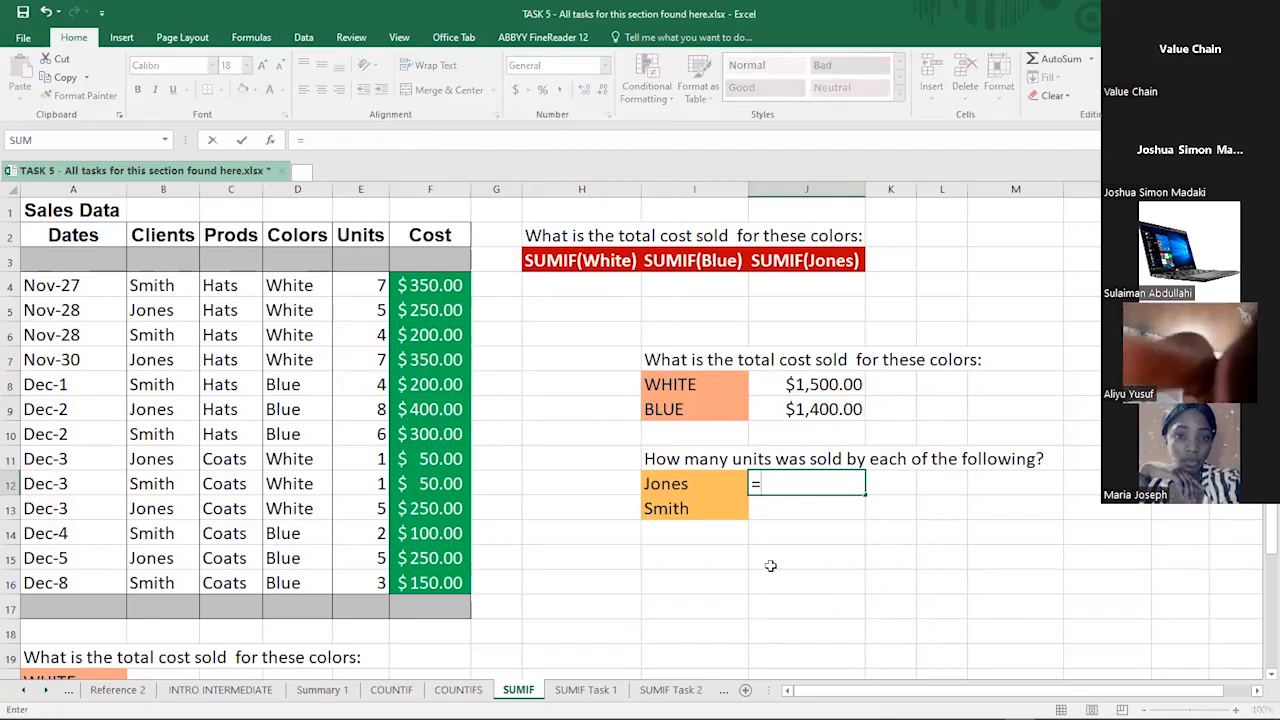
{"action": "type", "text": "sumif"}
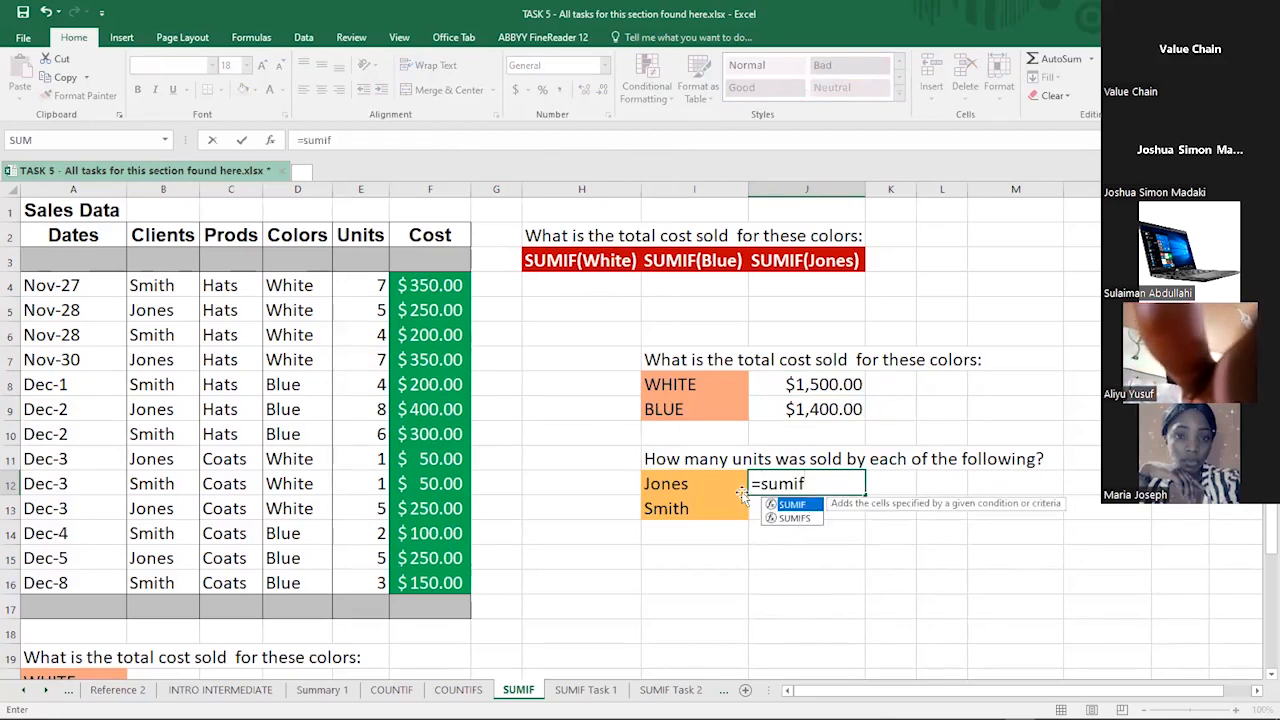
{"action": "key", "text": "Tab"}
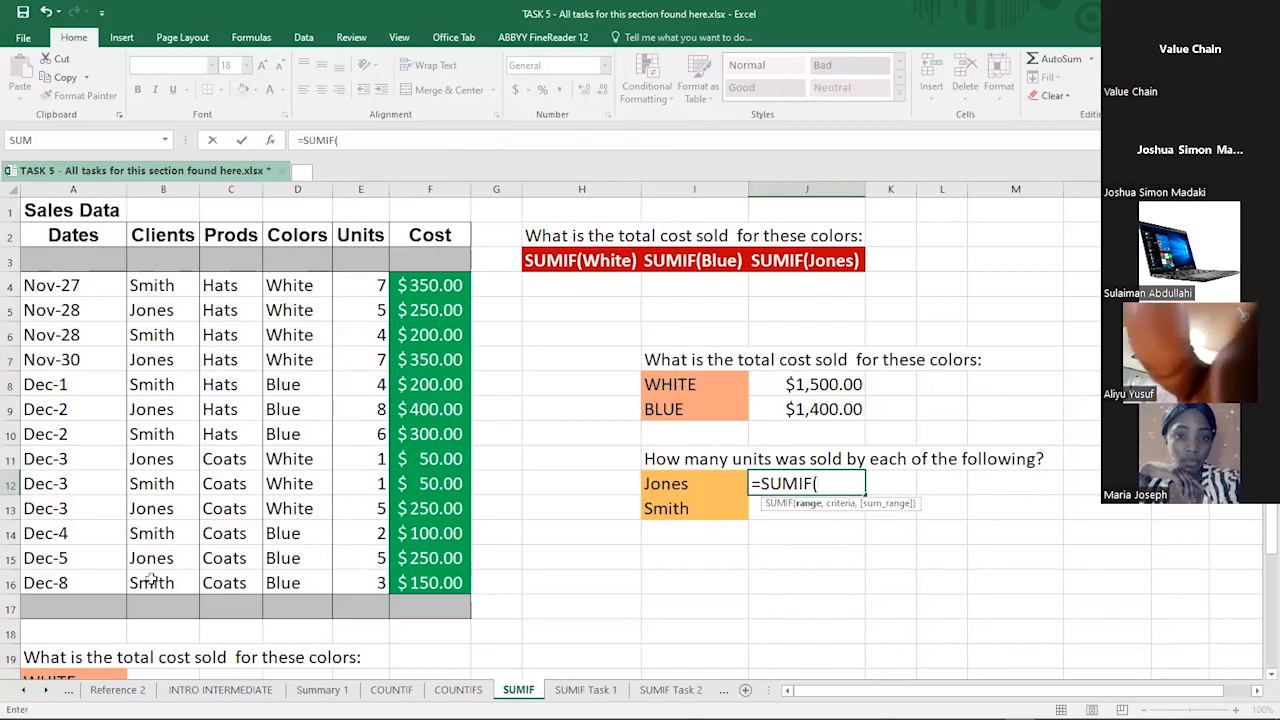
{"action": "left_click_drag", "start_coordinate": [155, 286], "coordinate": [157, 578]}
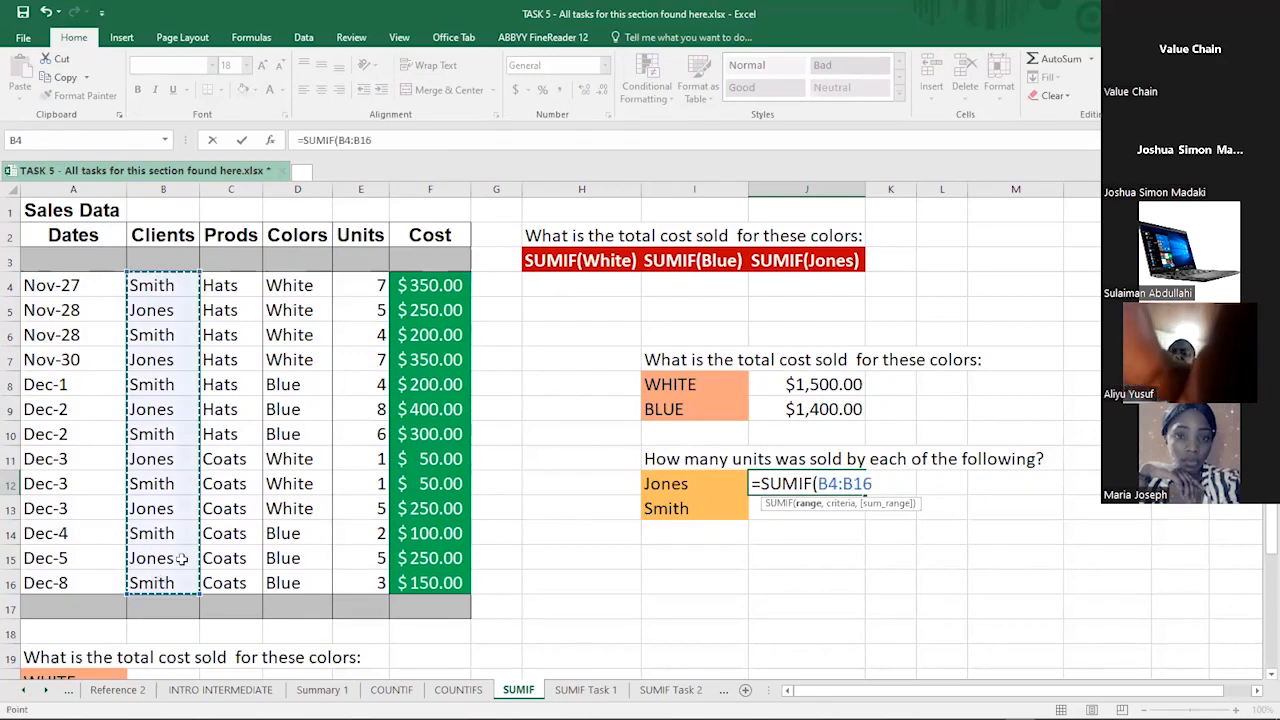
{"action": "type", "text": ","}
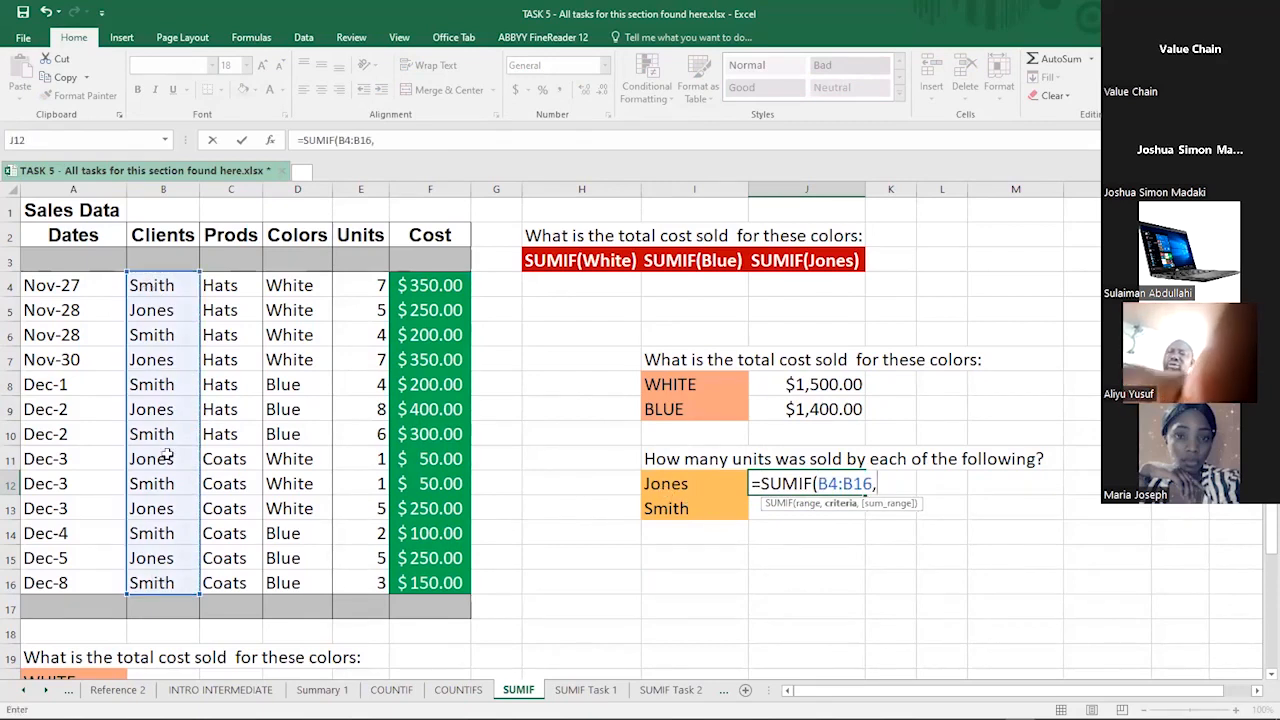
{"action": "left_click", "coordinate": [659, 486]}
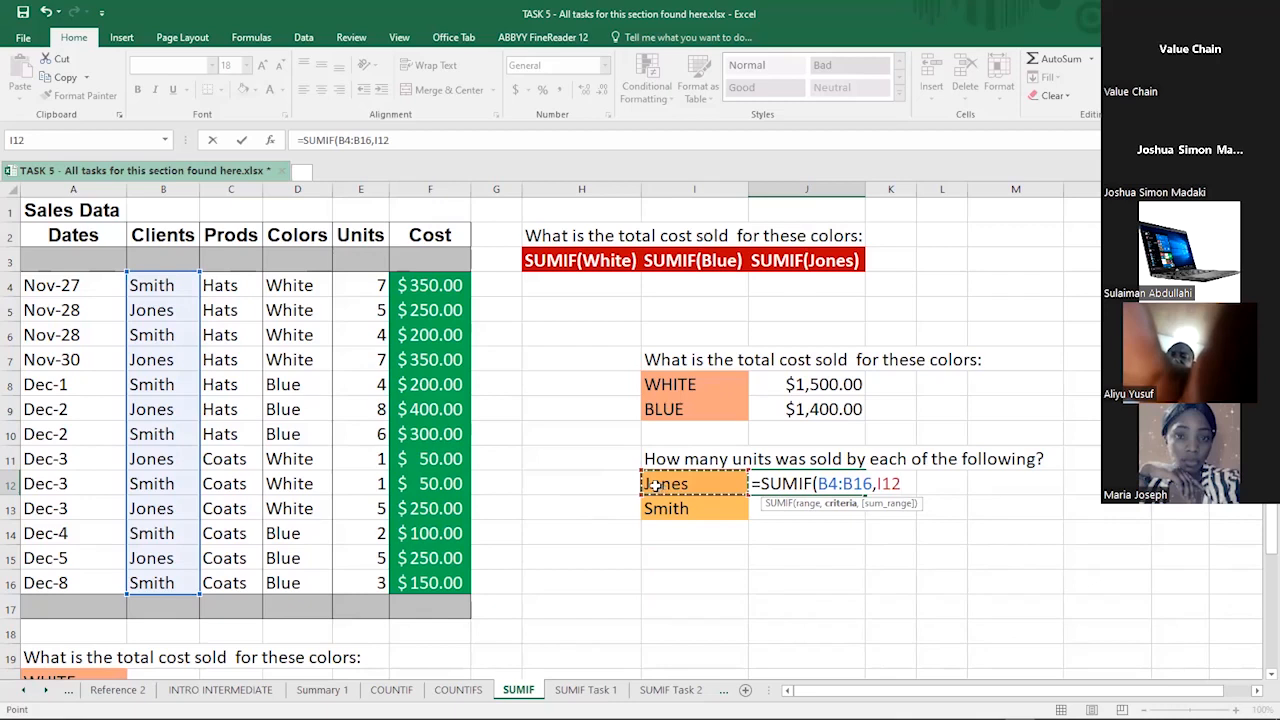
{"action": "type", "text": ","}
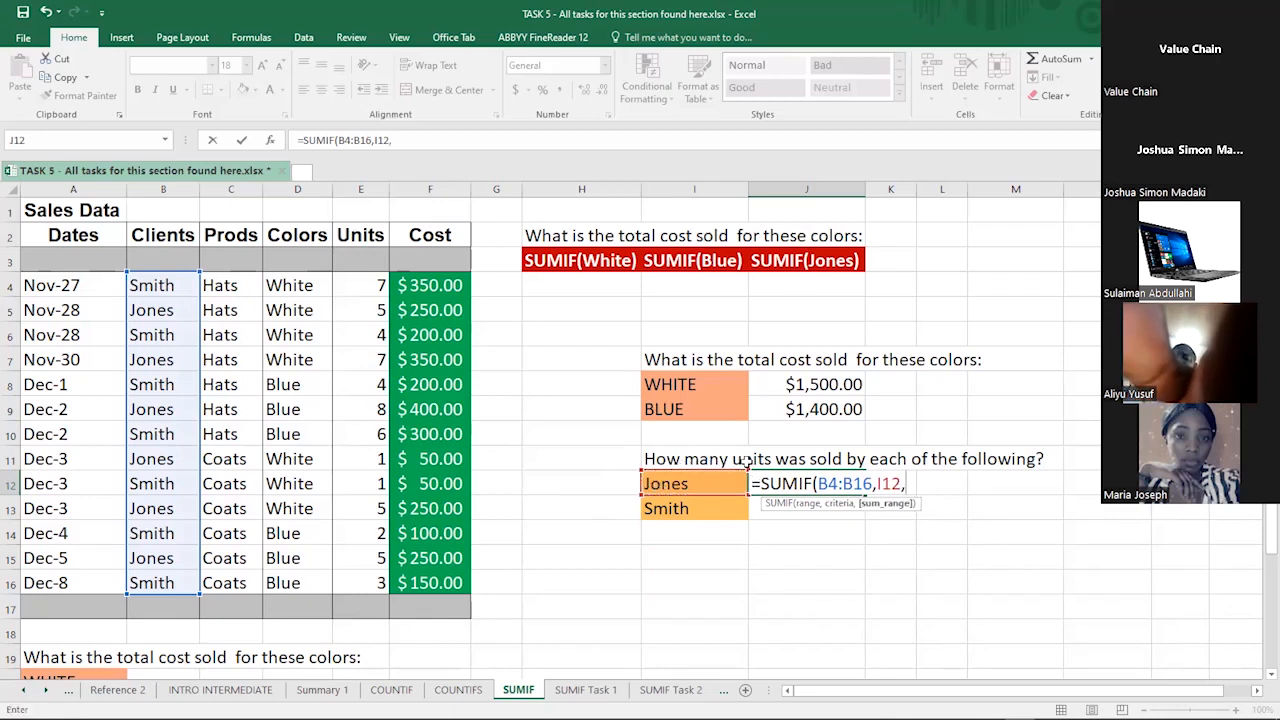
{"action": "left_click", "coordinate": [362, 283]}
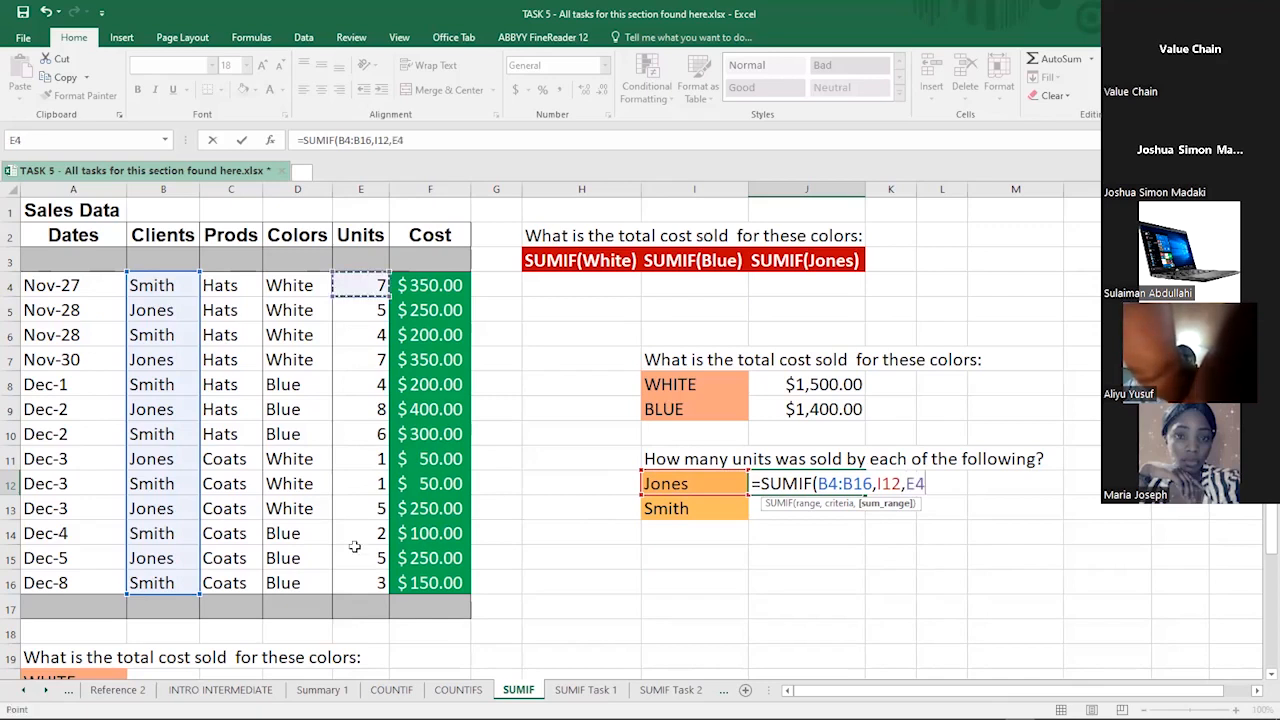
{"action": "left_click", "coordinate": [353, 579], "text": "shift"}
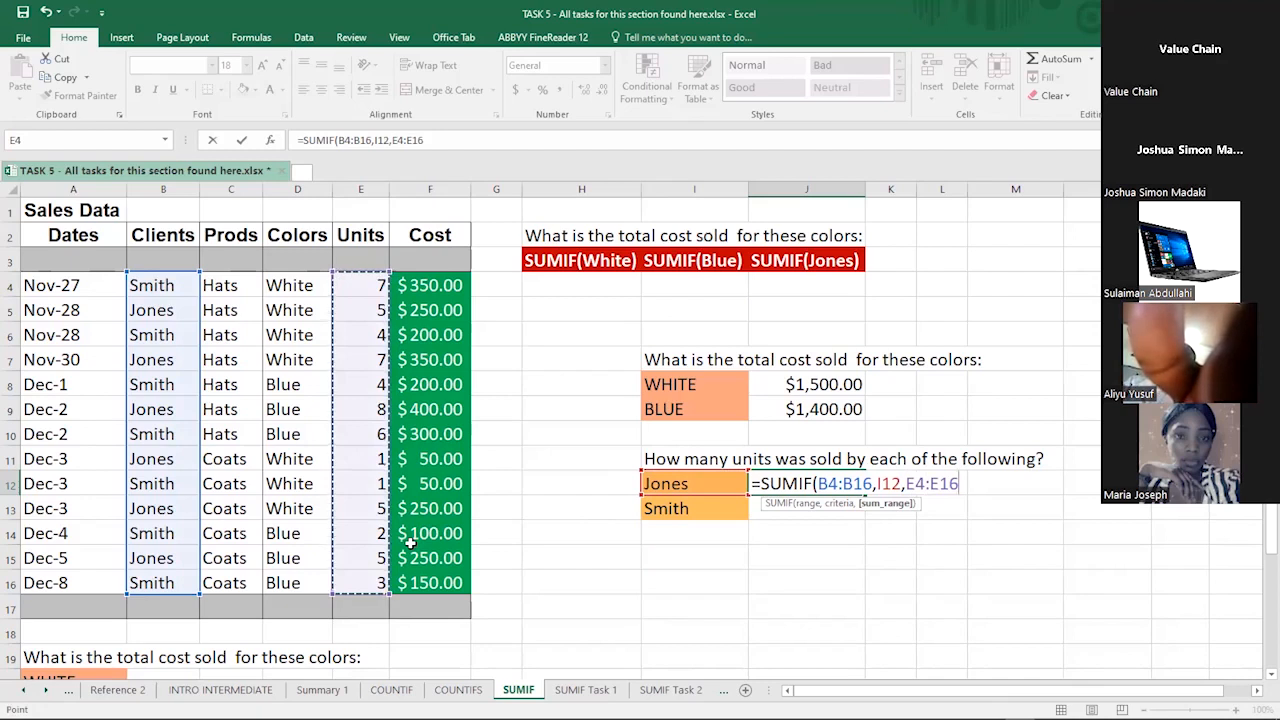
{"action": "key", "text": "Return"}
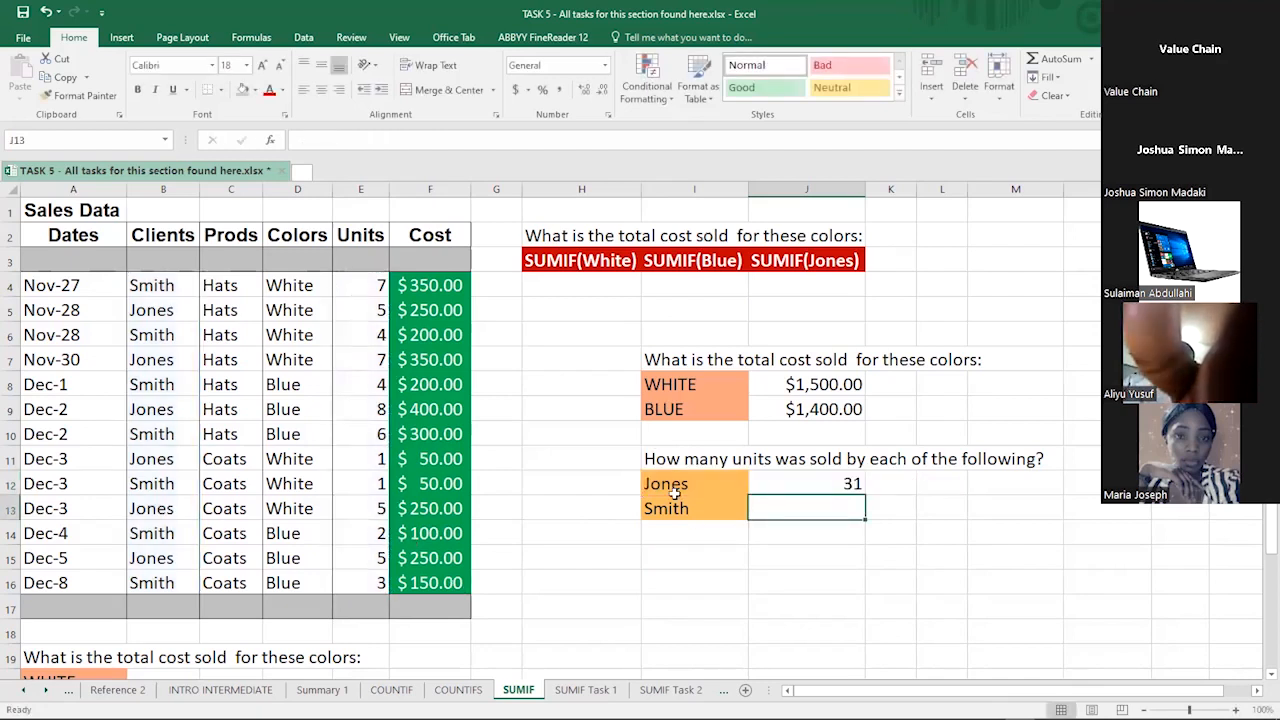
{"action": "left_click", "coordinate": [760, 486]}
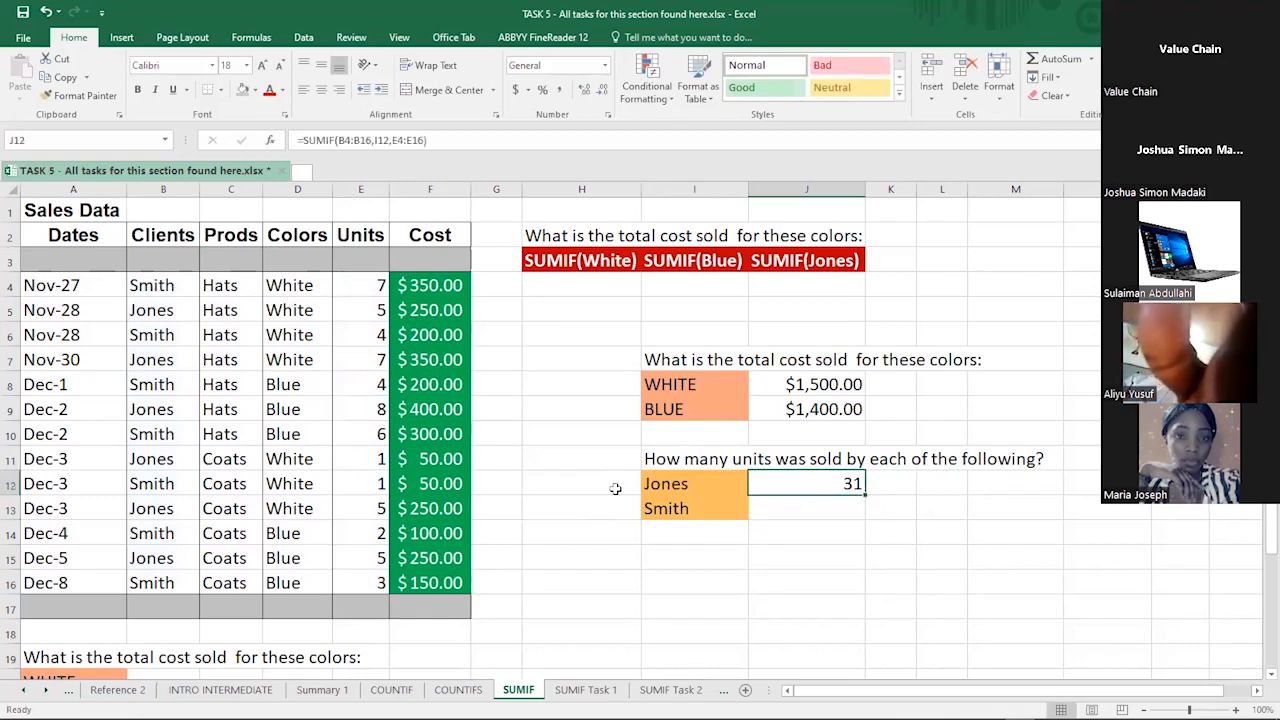
{"action": "left_click", "coordinate": [10, 316]}
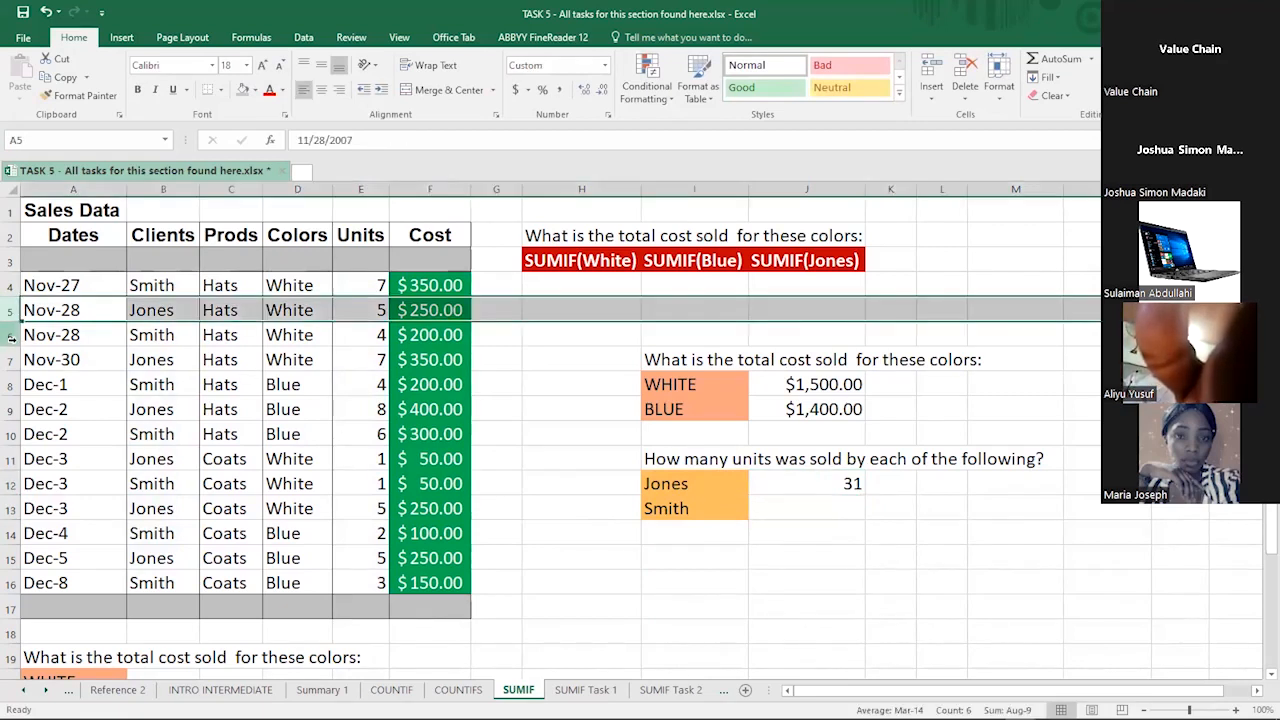
{"action": "left_click", "coordinate": [10, 358]}
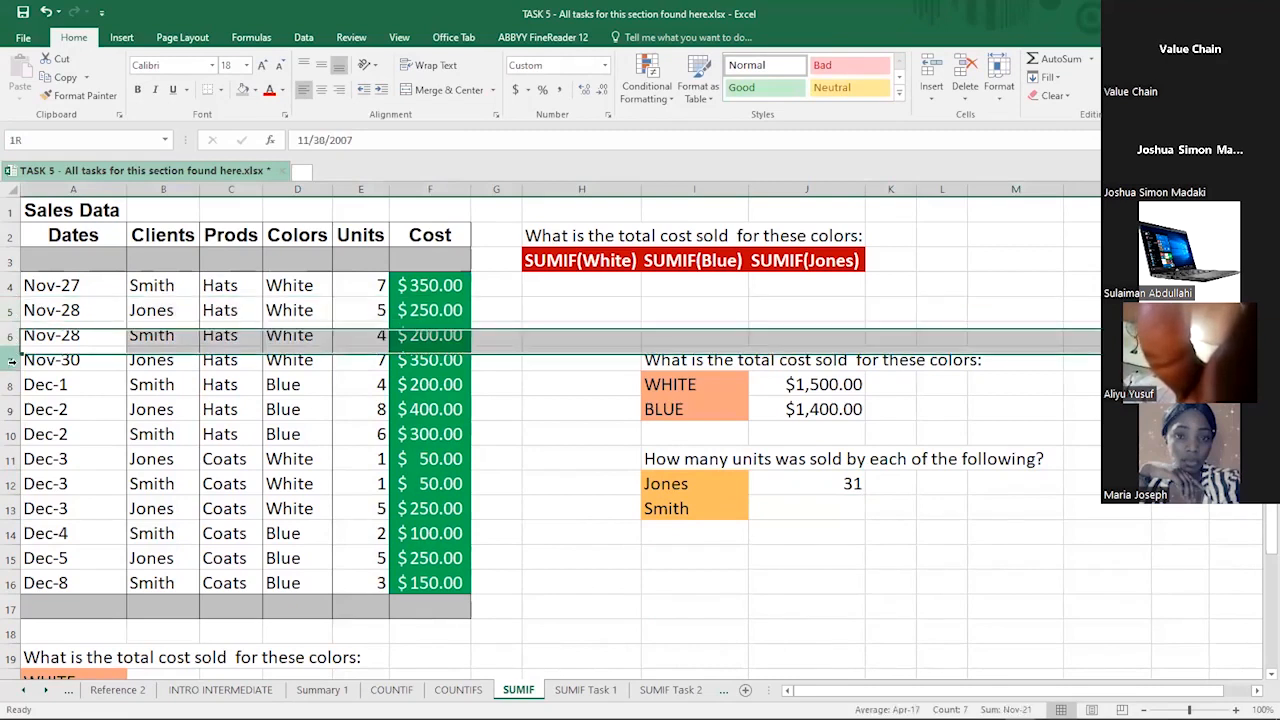
{"action": "left_click", "coordinate": [140, 360]}
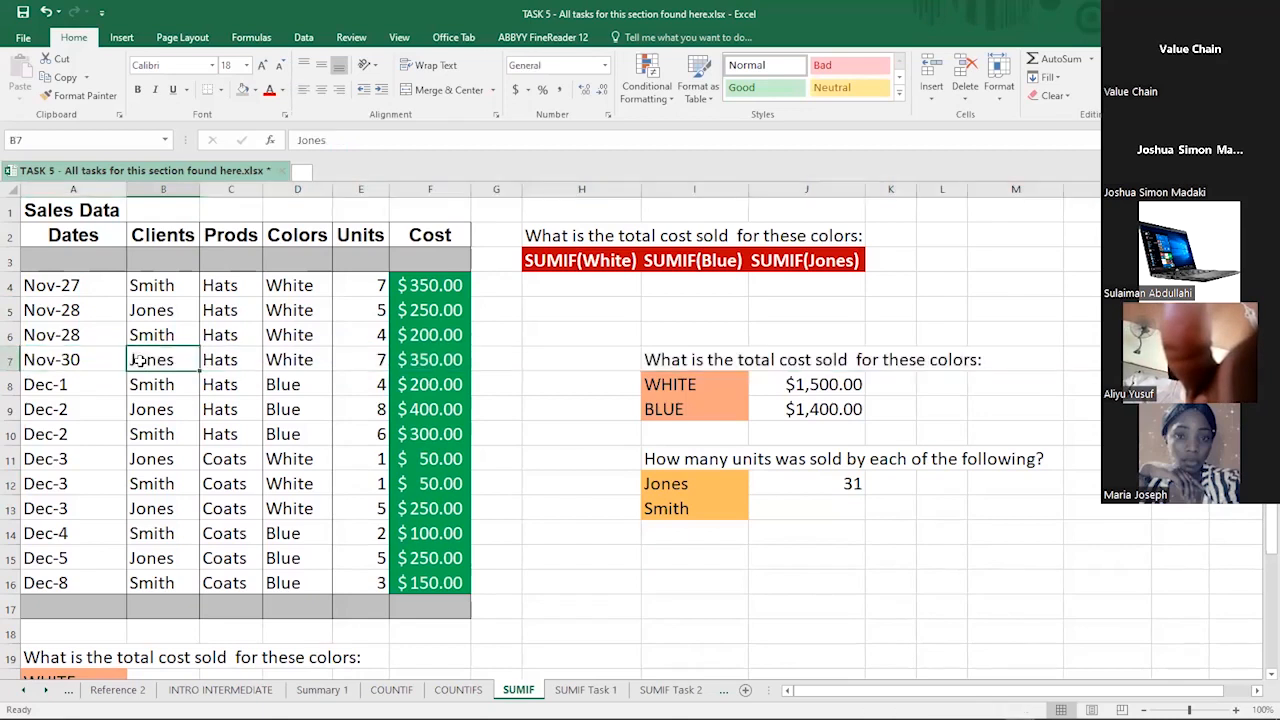
{"action": "left_click", "coordinate": [144, 408]}
{"action": "left_click", "coordinate": [381, 409]}
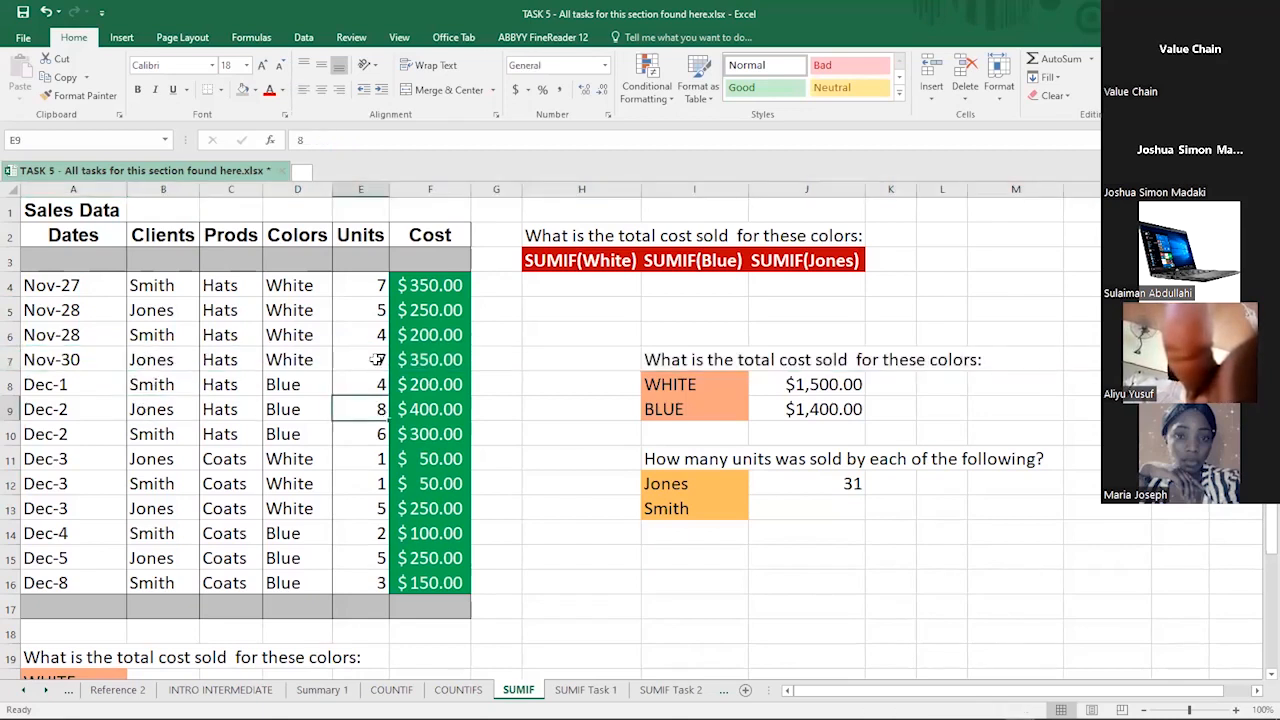
{"action": "left_click", "coordinate": [368, 288]}
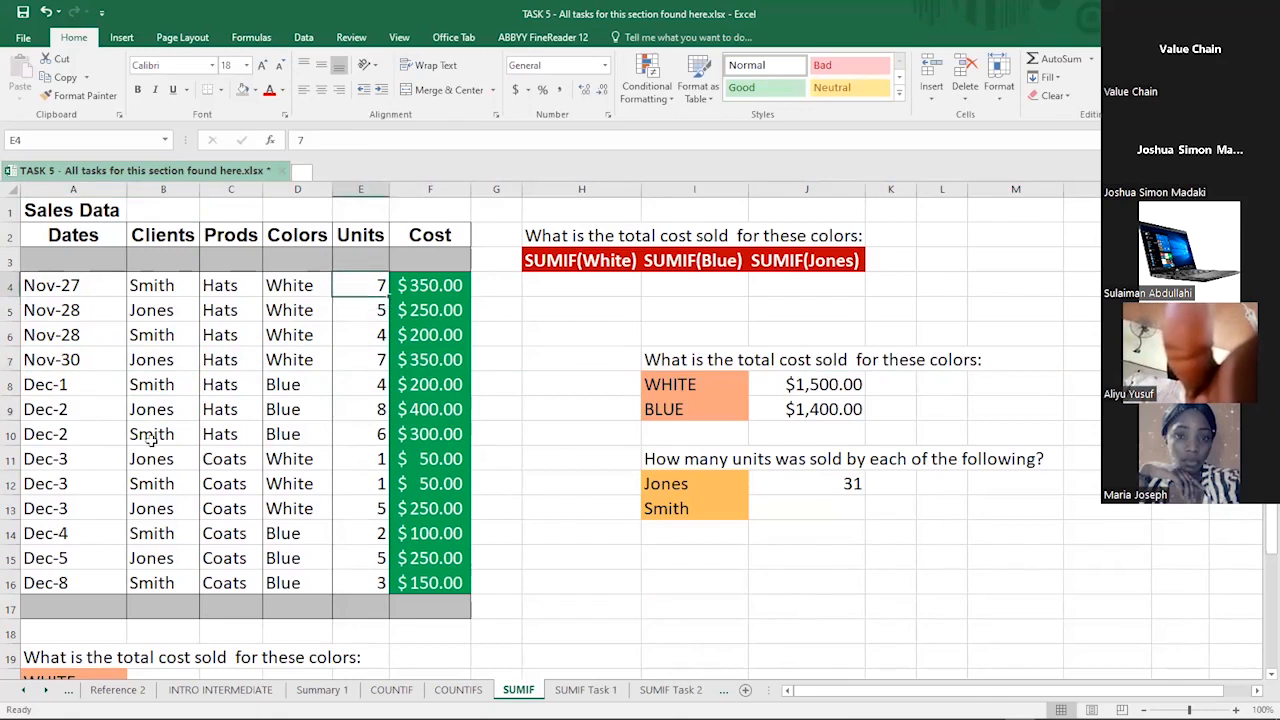
{"action": "left_click", "coordinate": [145, 510]}
{"action": "left_click", "coordinate": [379, 511]}
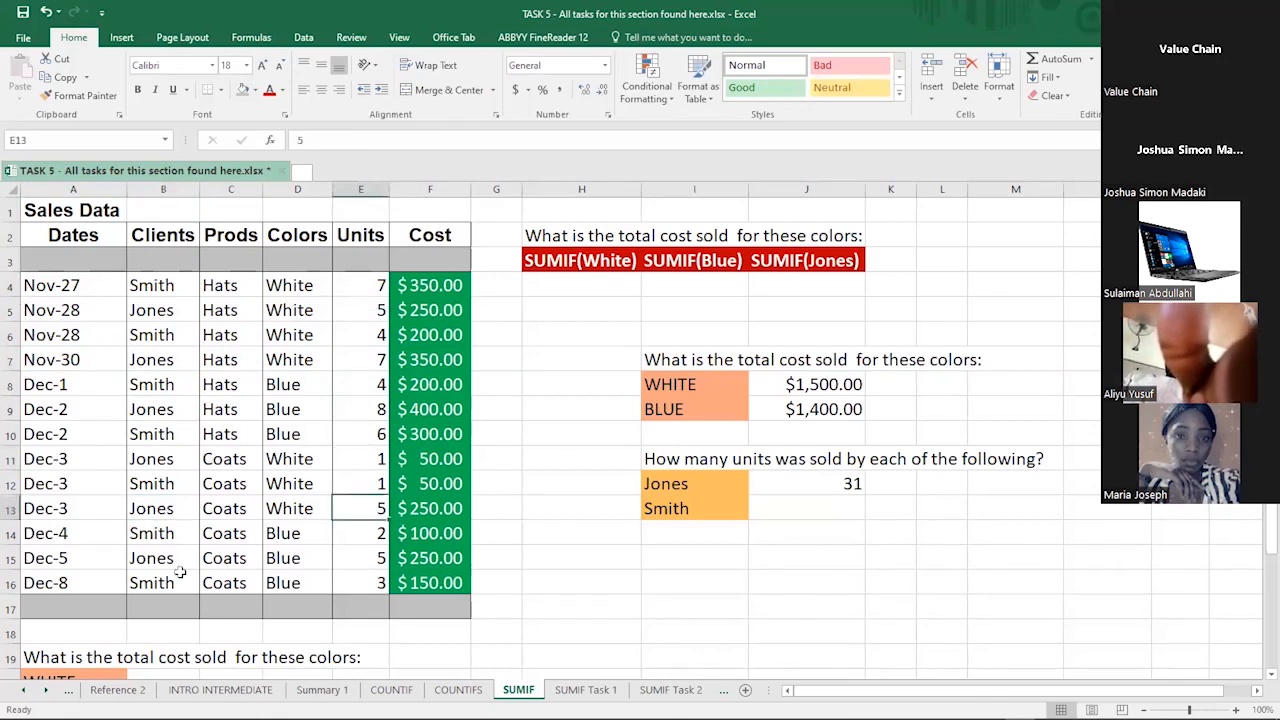
{"action": "left_click", "coordinate": [186, 558]}
{"action": "left_click", "coordinate": [376, 562]}
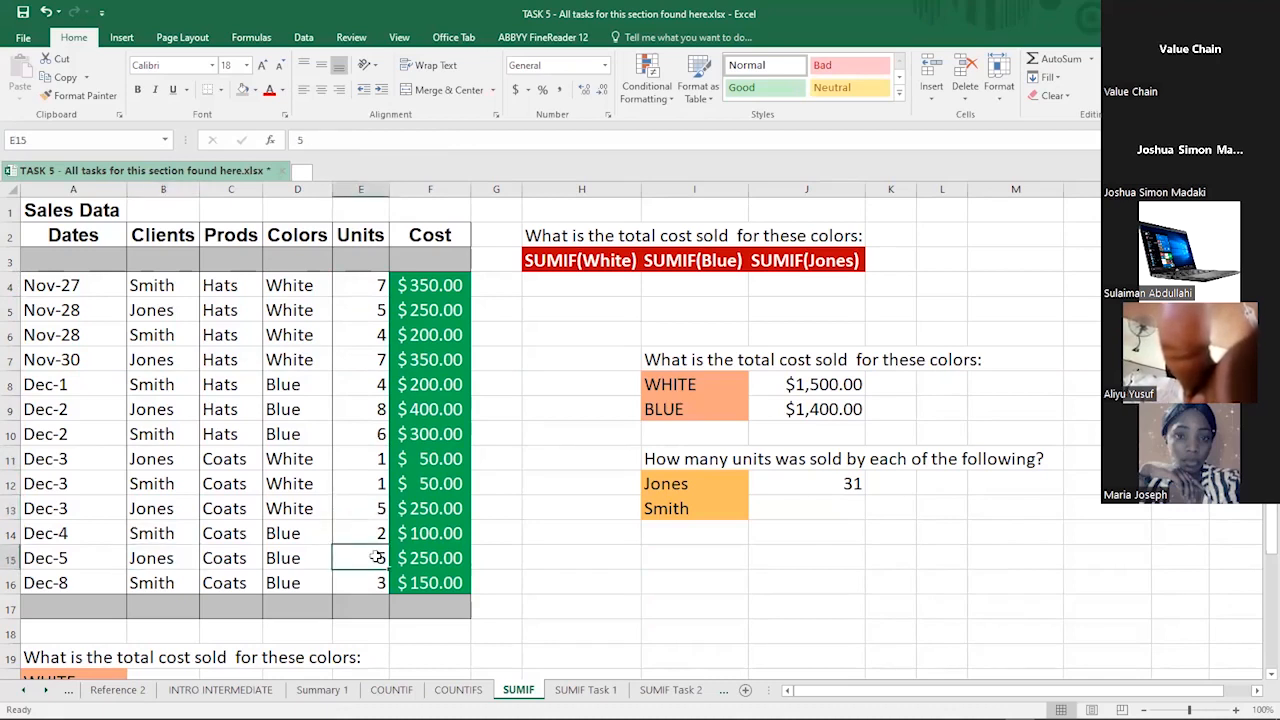
{"action": "left_click", "coordinate": [807, 509]}
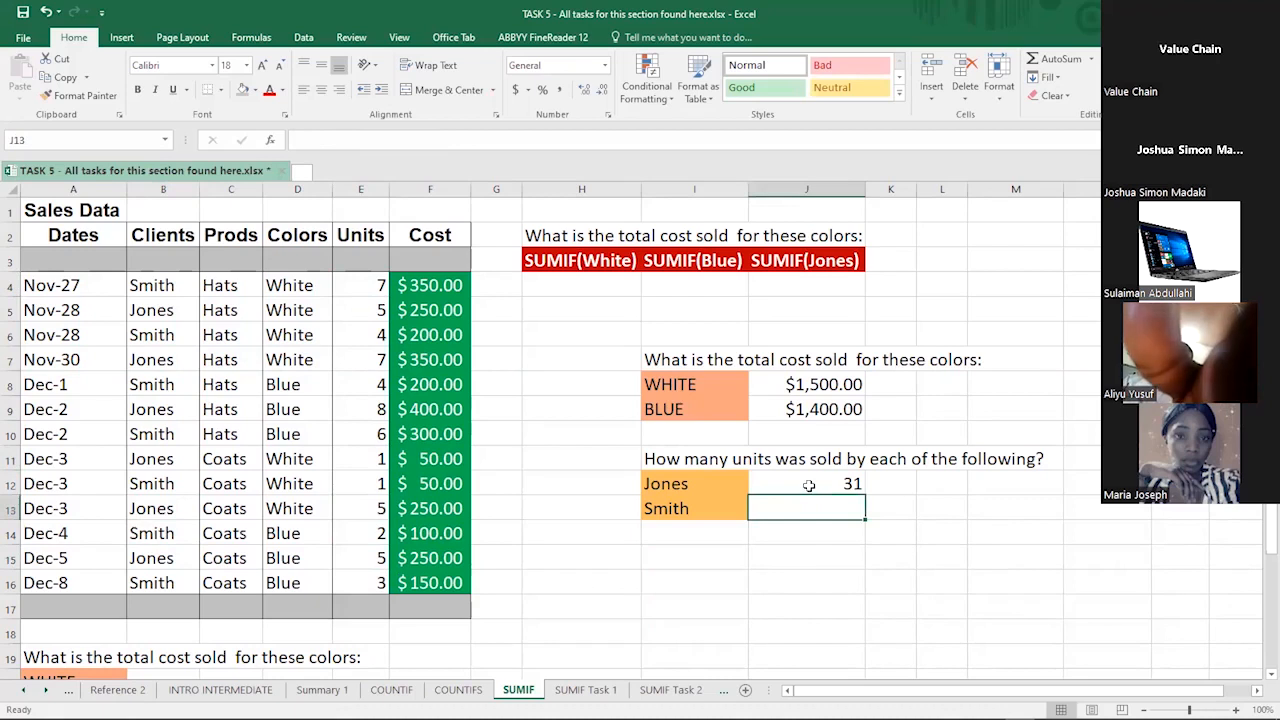
{"action": "key", "text": "Up"}
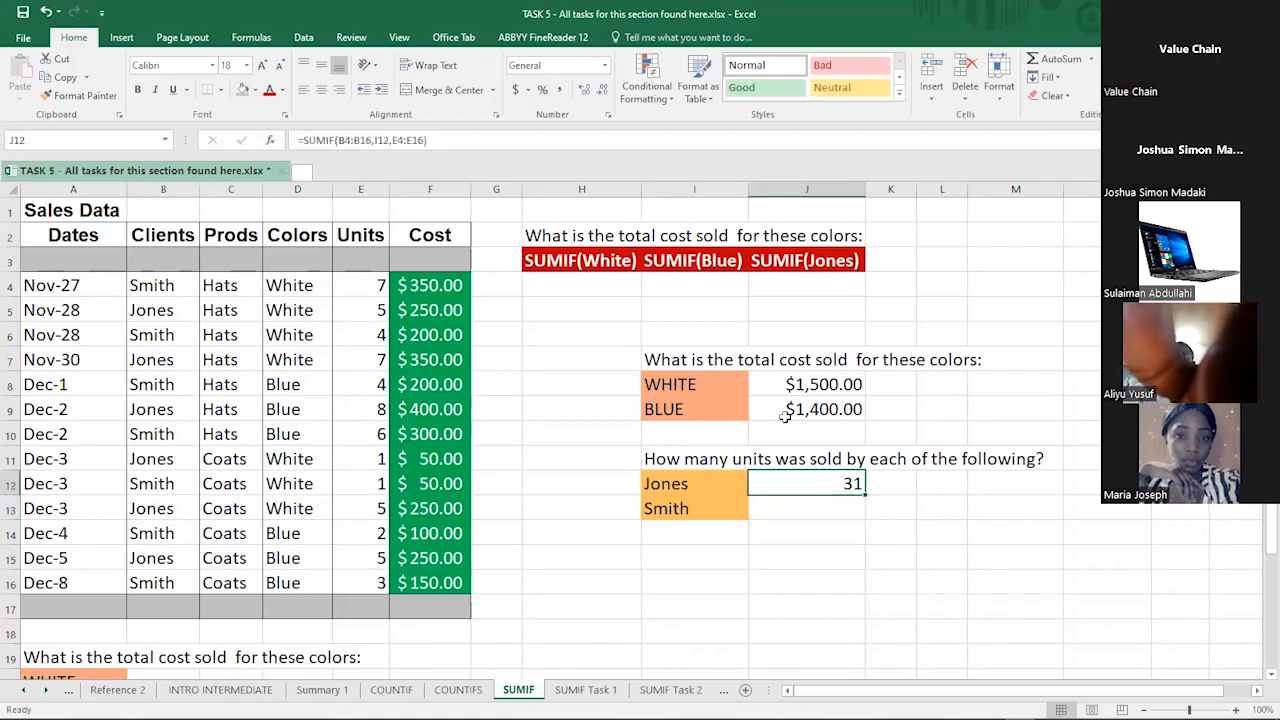
{"action": "left_click", "coordinate": [804, 505]}
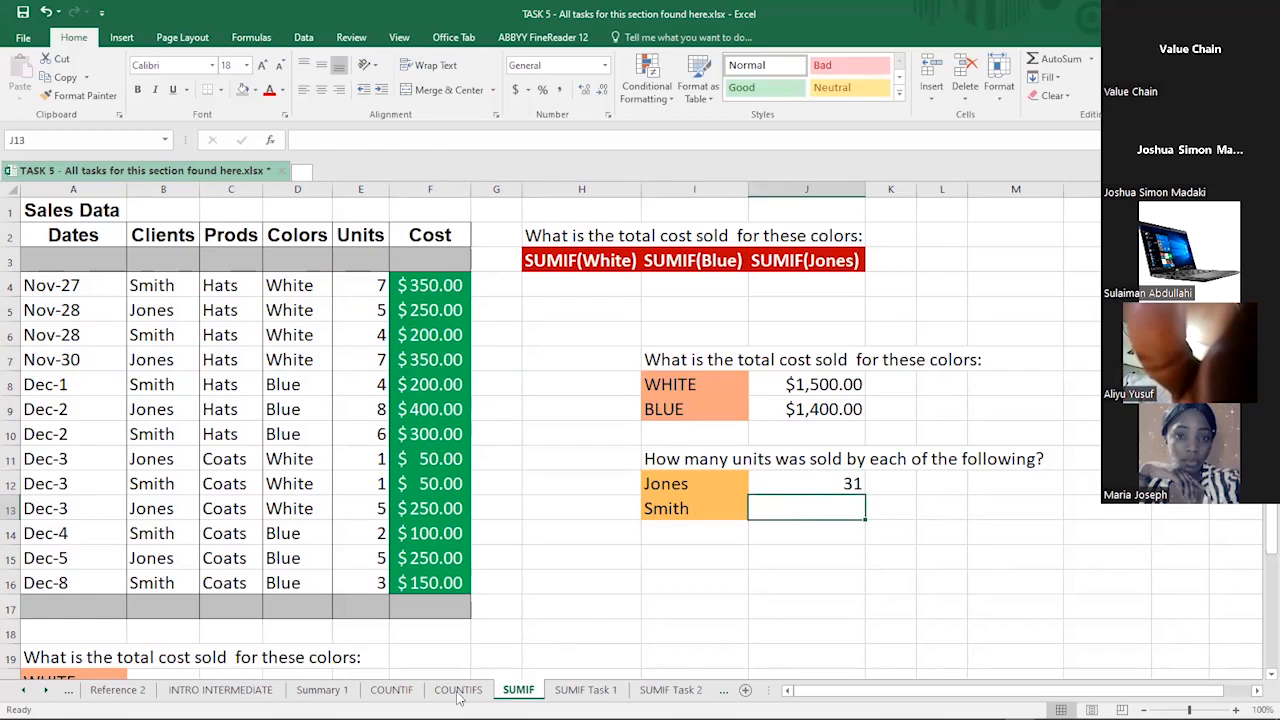
- Browse the COUNTIF, Reference 2, TASK 1 and Paper Goods sheets
{"action": "left_click", "coordinate": [392, 690]}
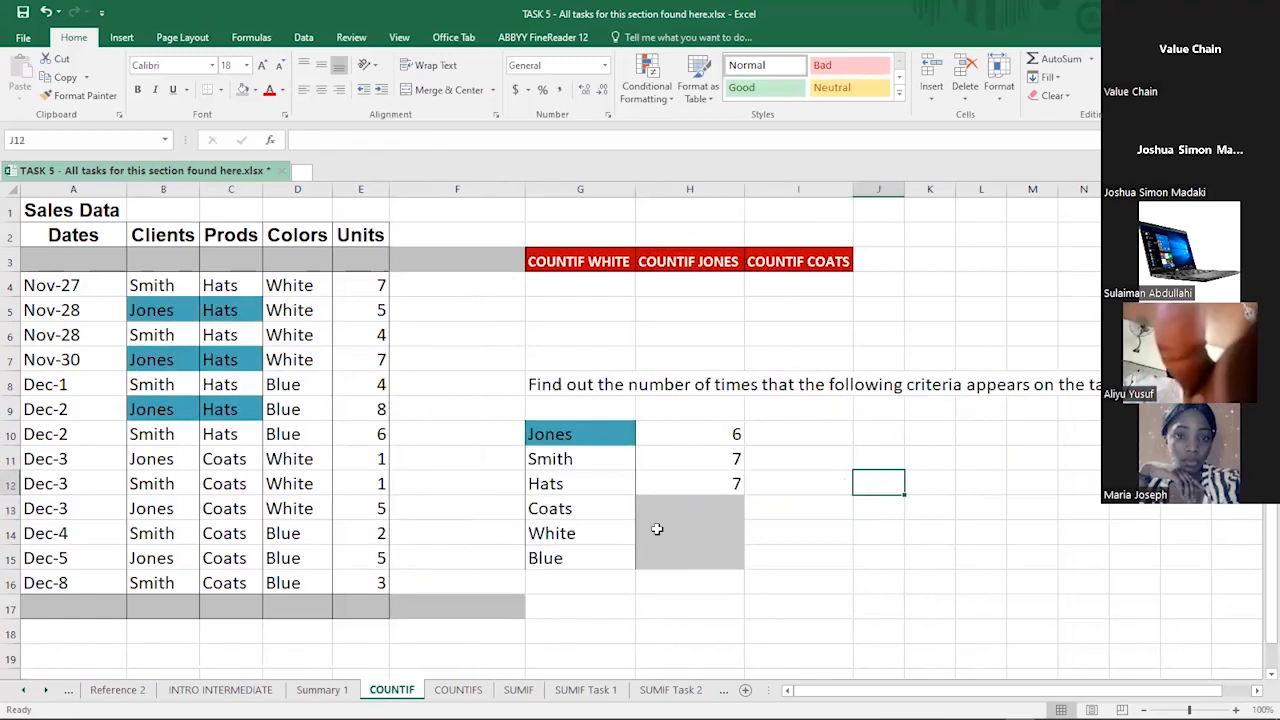
{"action": "left_click_drag", "start_coordinate": [657, 509], "coordinate": [656, 568]}
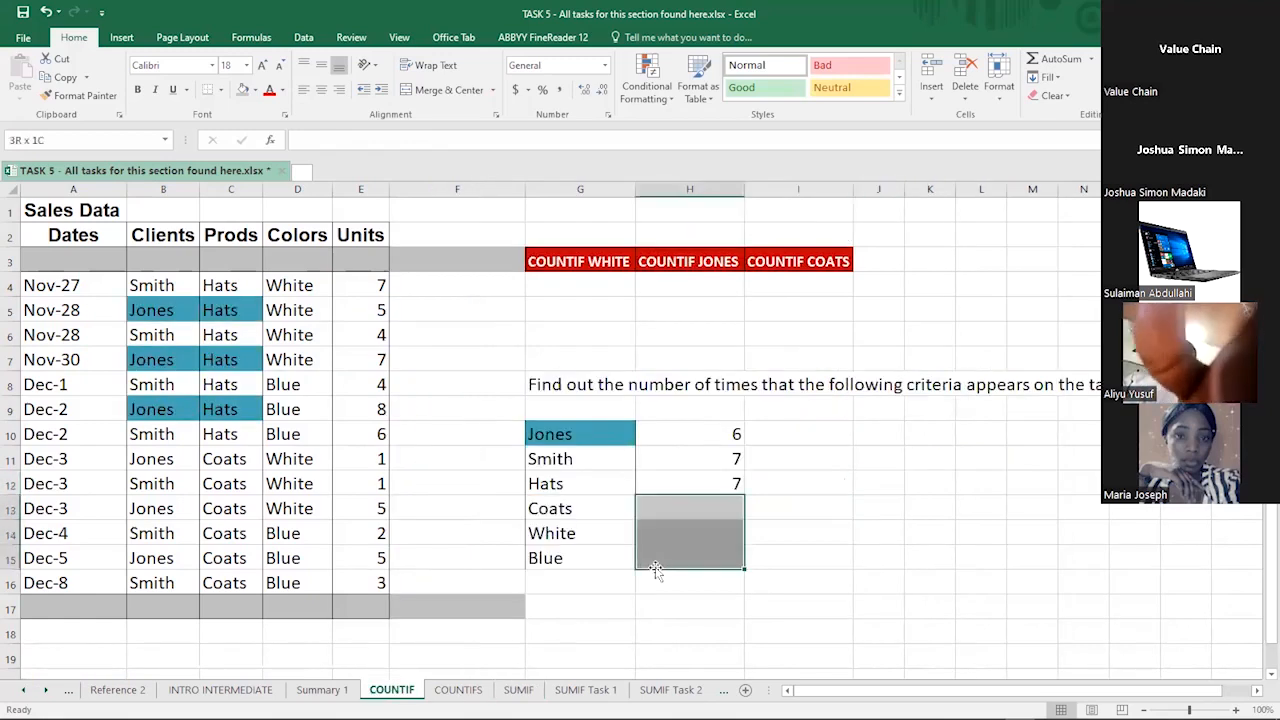
{"action": "left_click", "coordinate": [117, 690]}
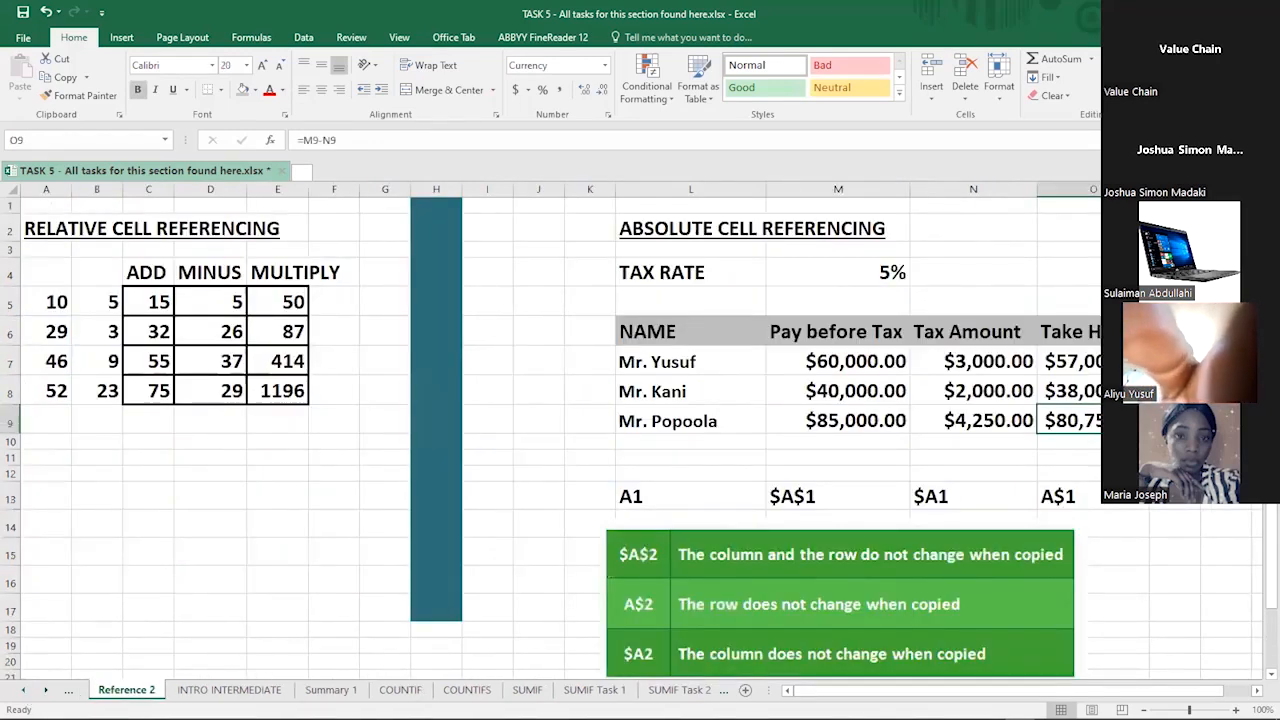
{"action": "left_click", "coordinate": [24, 690]}
{"action": "left_click", "coordinate": [291, 518]}
{"action": "left_click", "coordinate": [24, 690]}
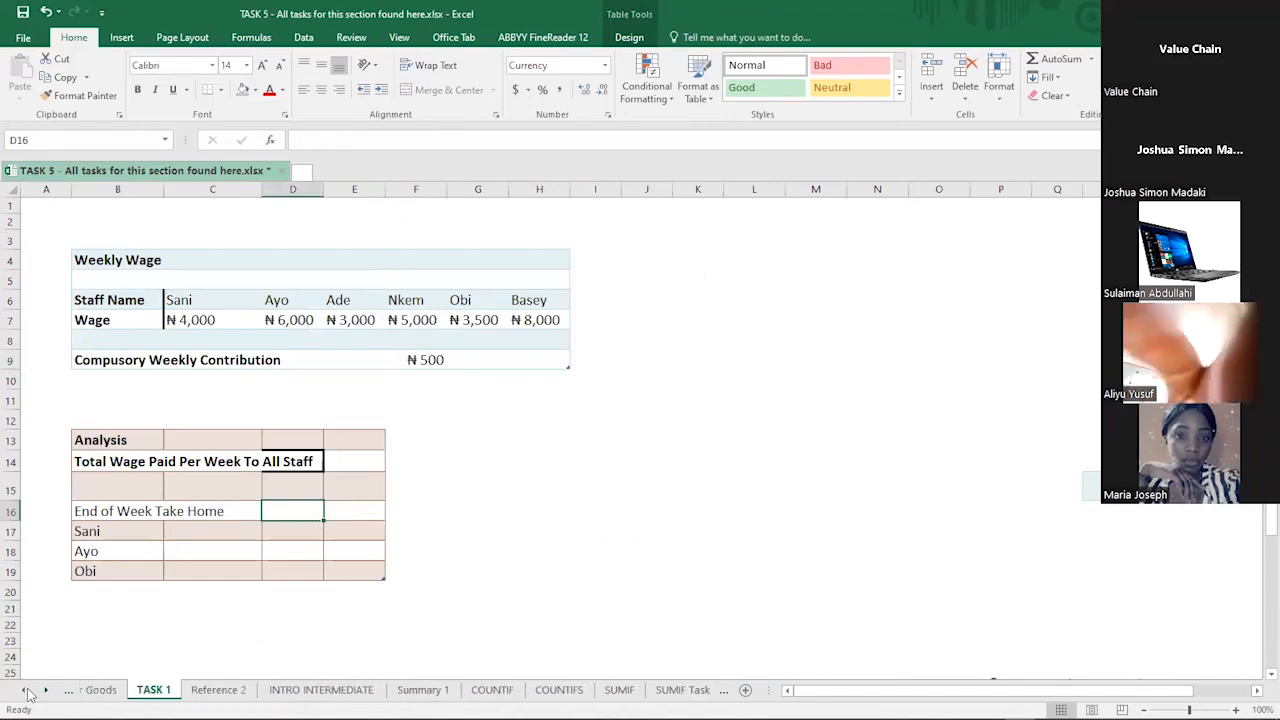
{"action": "left_click", "coordinate": [117, 690]}
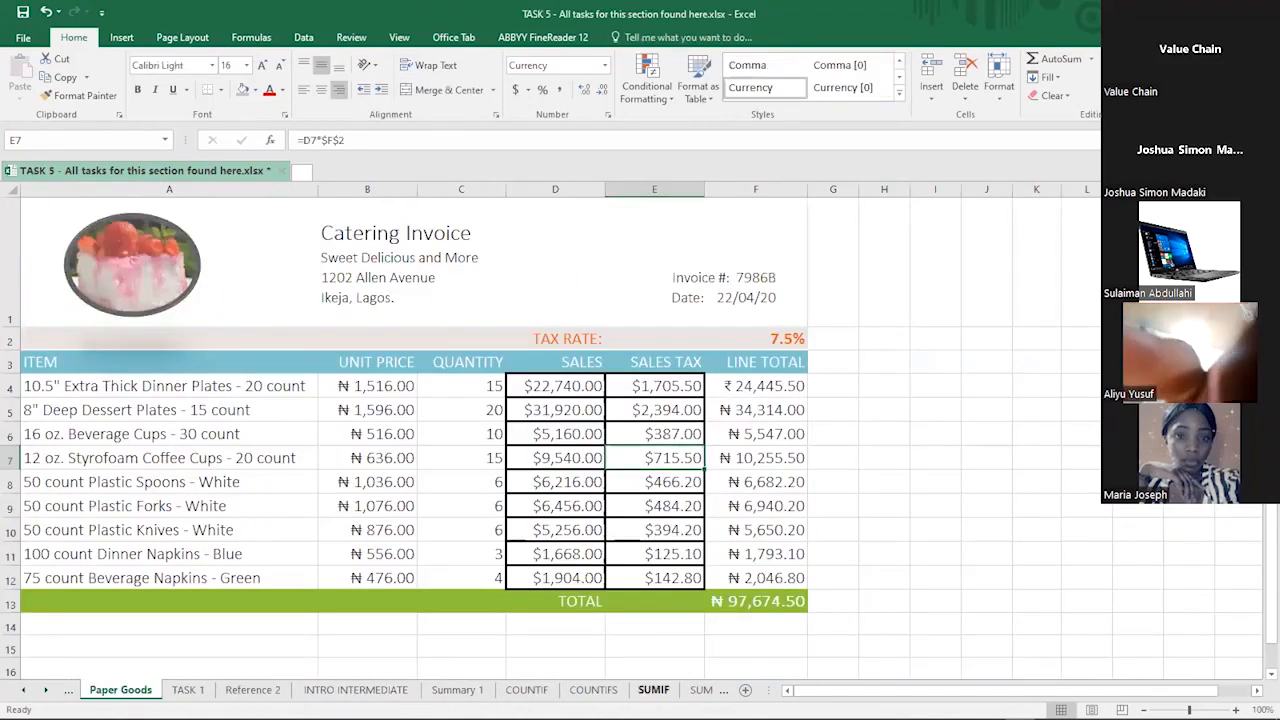
- Move between the SUMIF Task 1 and SUMIF Task 2 sheets, ending on SUMIF Task 1's goals table
{"action": "left_click", "coordinate": [654, 690]}
{"action": "left_click", "coordinate": [702, 690]}
{"action": "left_click", "coordinate": [572, 690]}
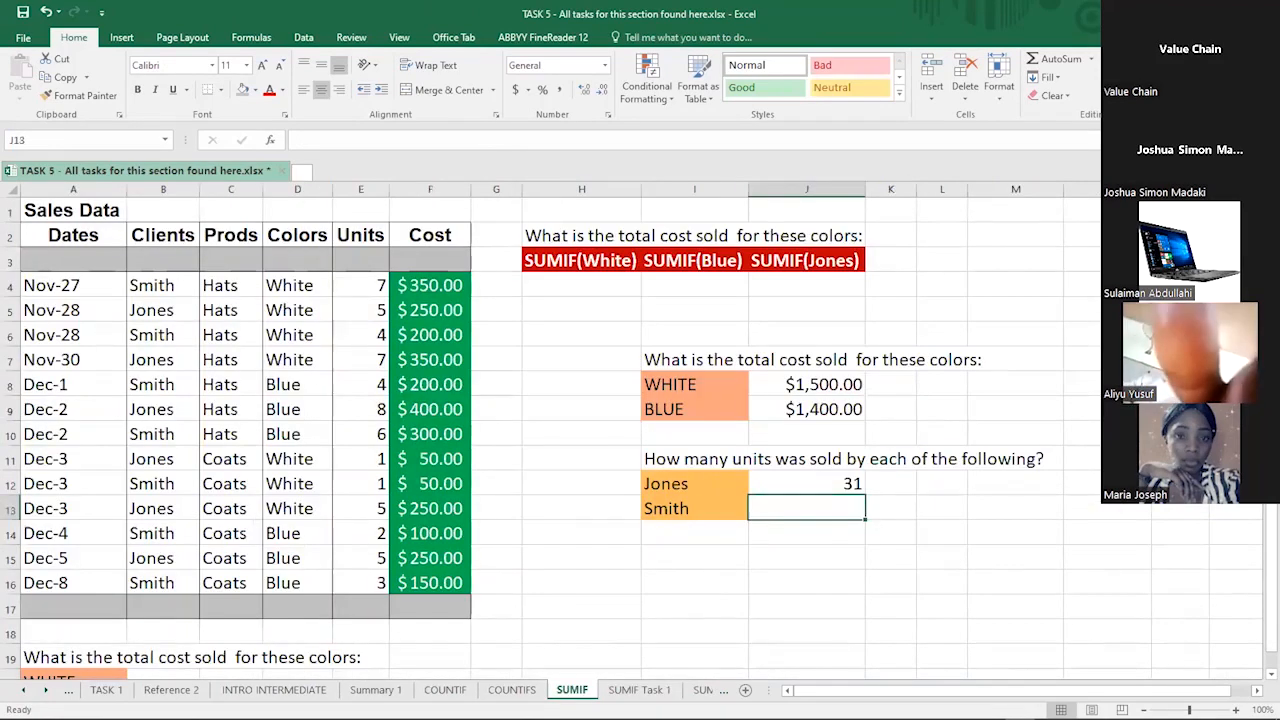
{"action": "left_click", "coordinate": [640, 690]}
{"action": "left_click", "coordinate": [702, 690]}
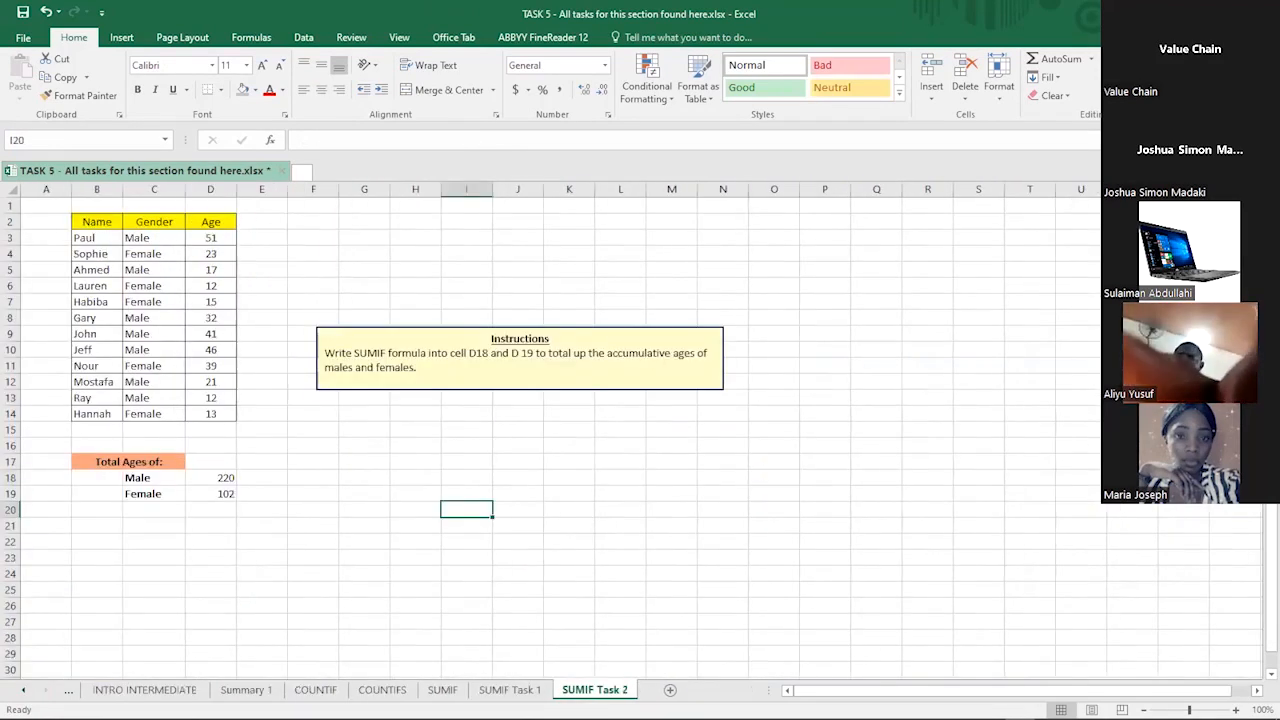
{"action": "left_click", "coordinate": [510, 690]}
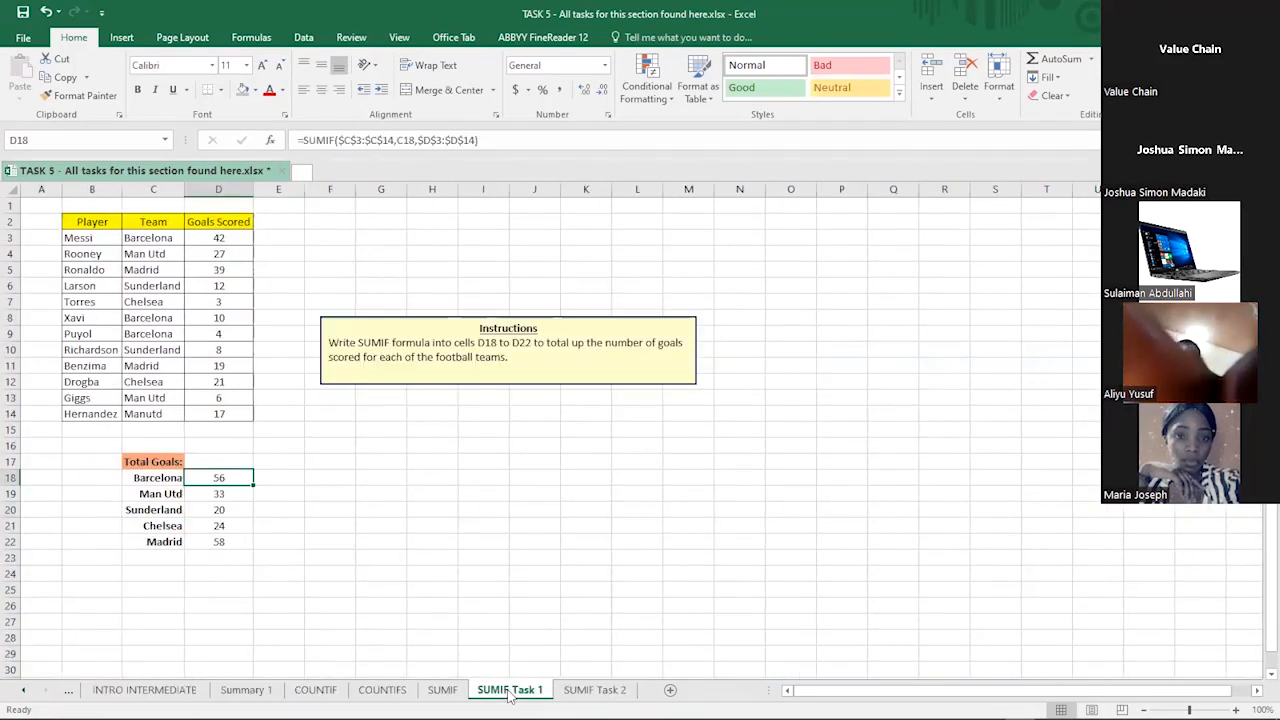
{"action": "left_click", "coordinate": [595, 689]}
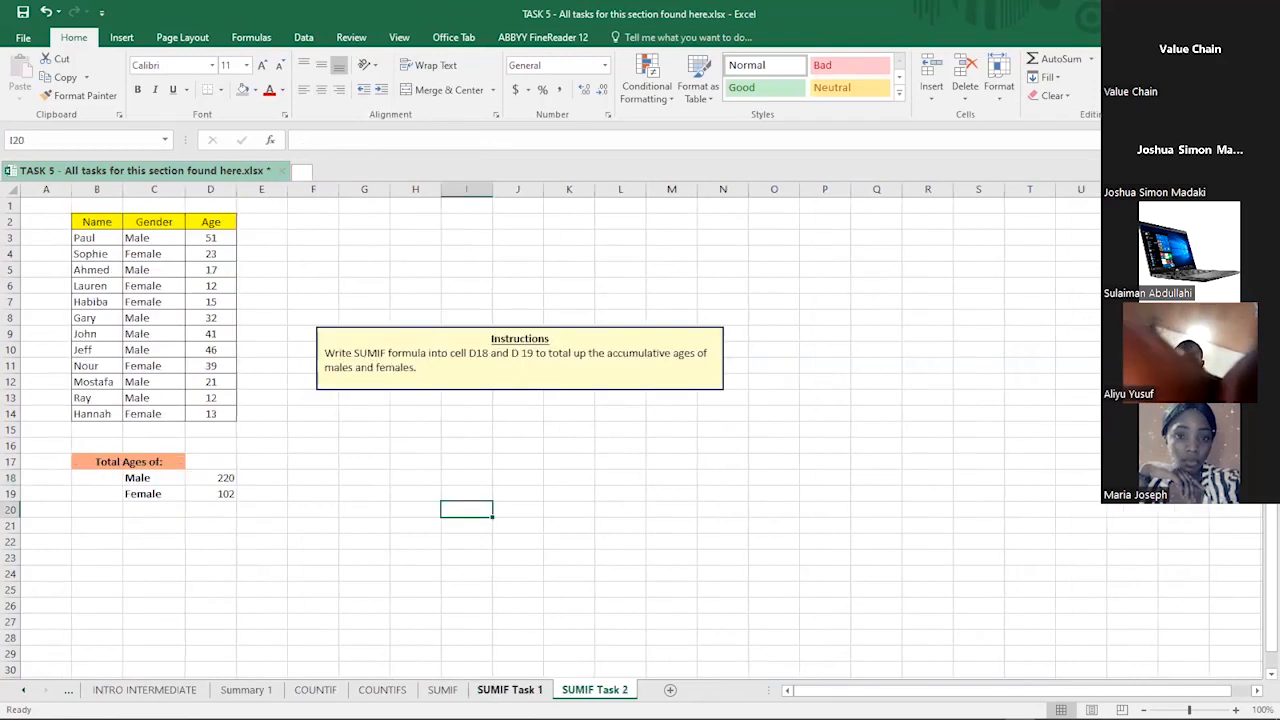
{"action": "left_click", "coordinate": [508, 689]}
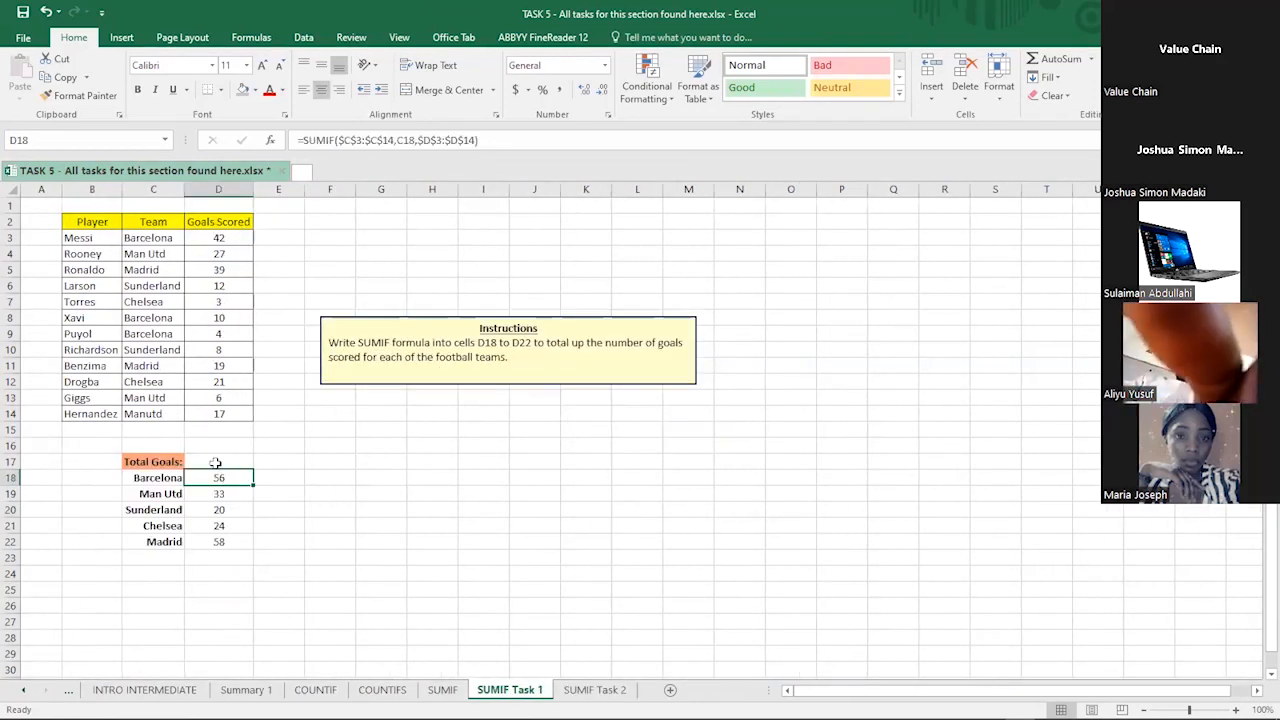
{"action": "left_click_drag", "start_coordinate": [218, 462], "coordinate": [216, 541]}
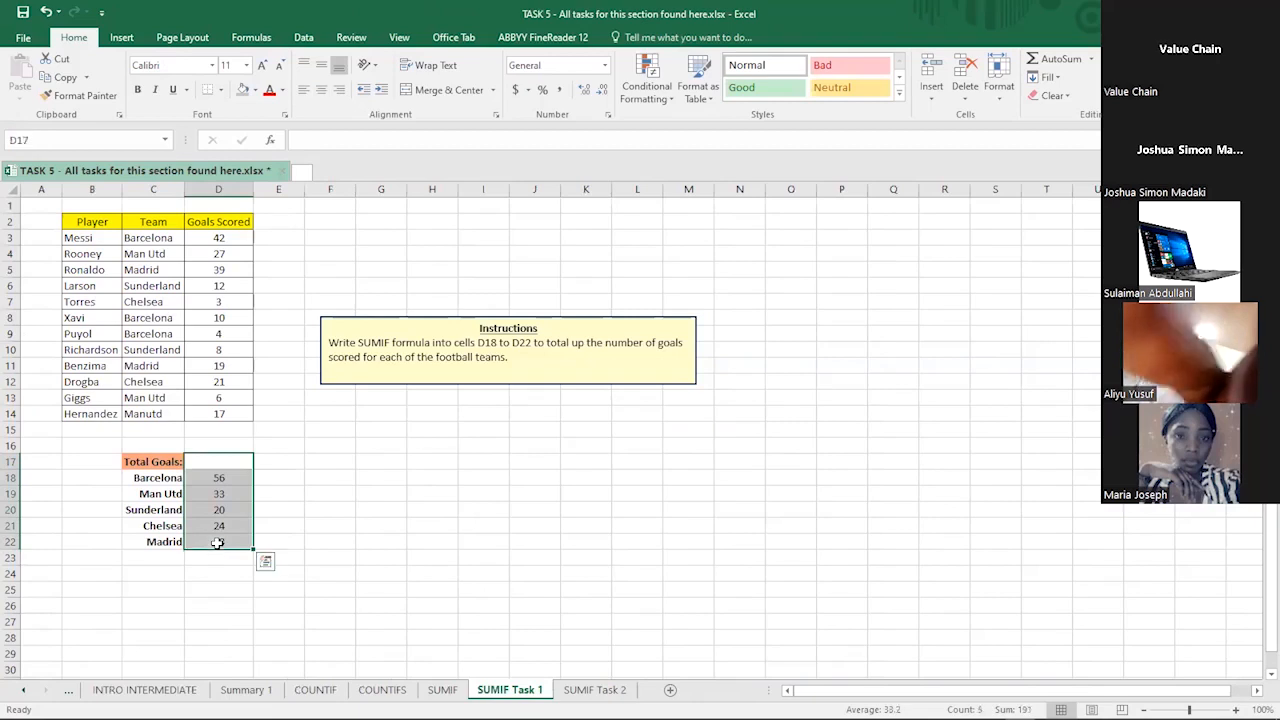
{"action": "key", "text": "Delete"}
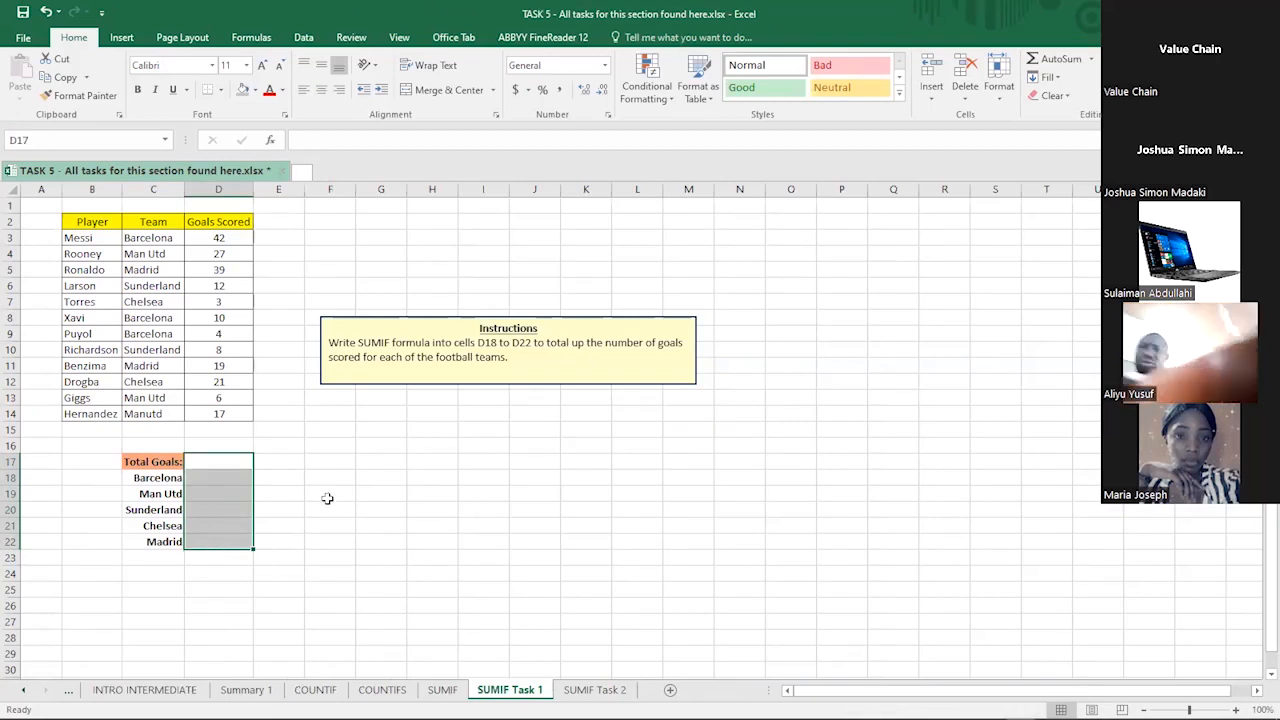
{"action": "left_click", "coordinate": [306, 447]}
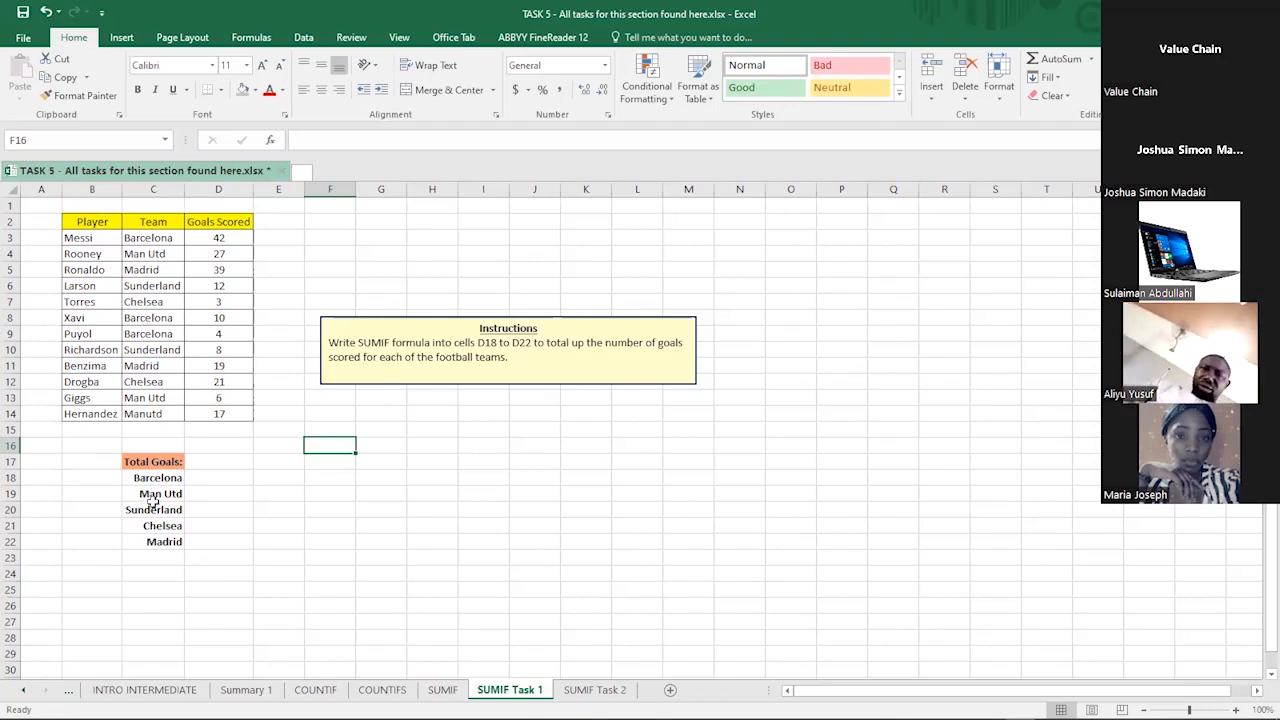
{"action": "left_click", "coordinate": [150, 510]}
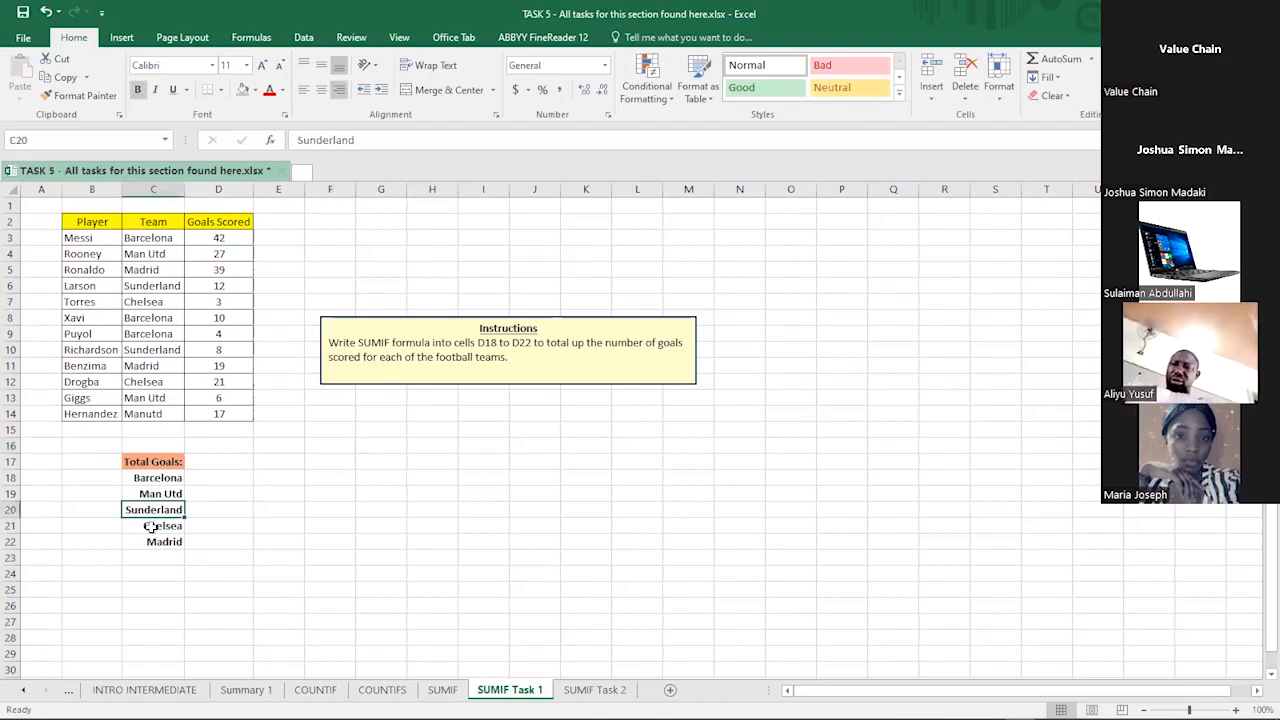
{"action": "left_click", "coordinate": [148, 526]}
{"action": "left_click", "coordinate": [156, 541]}
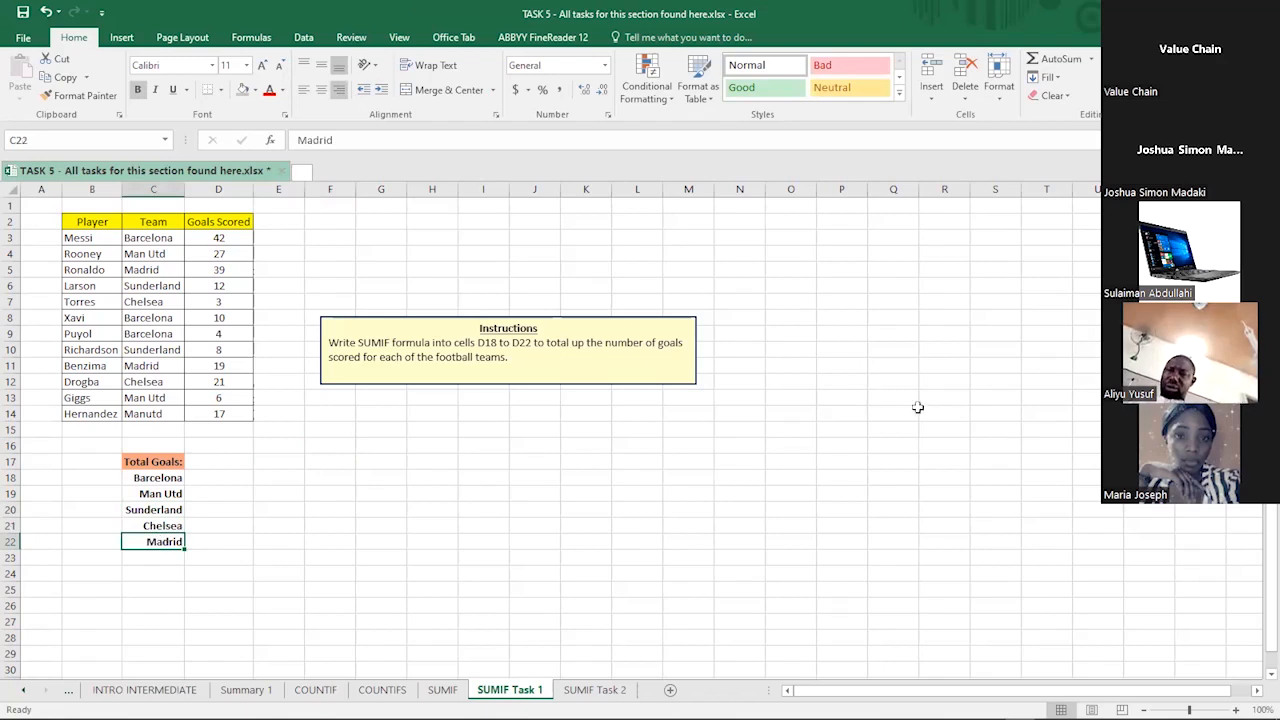
{"action": "left_click", "coordinate": [1070, 483]}
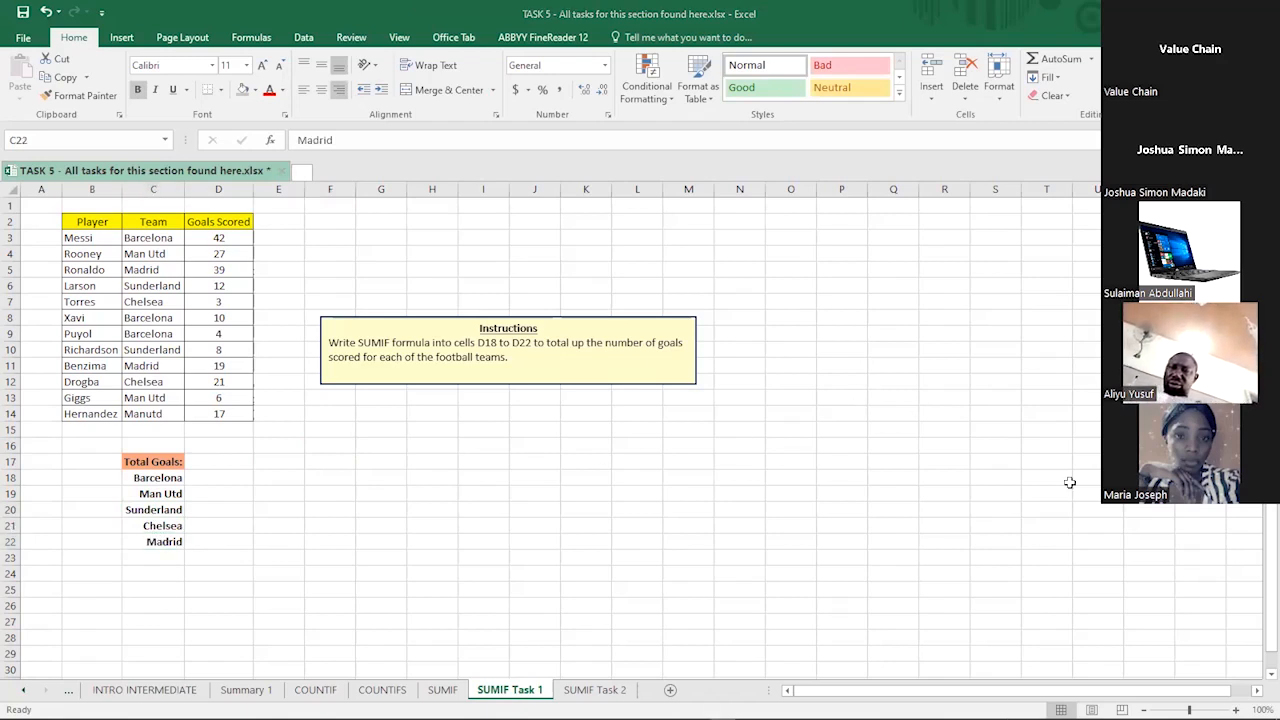
{"action": "left_click", "coordinate": [236, 511]}
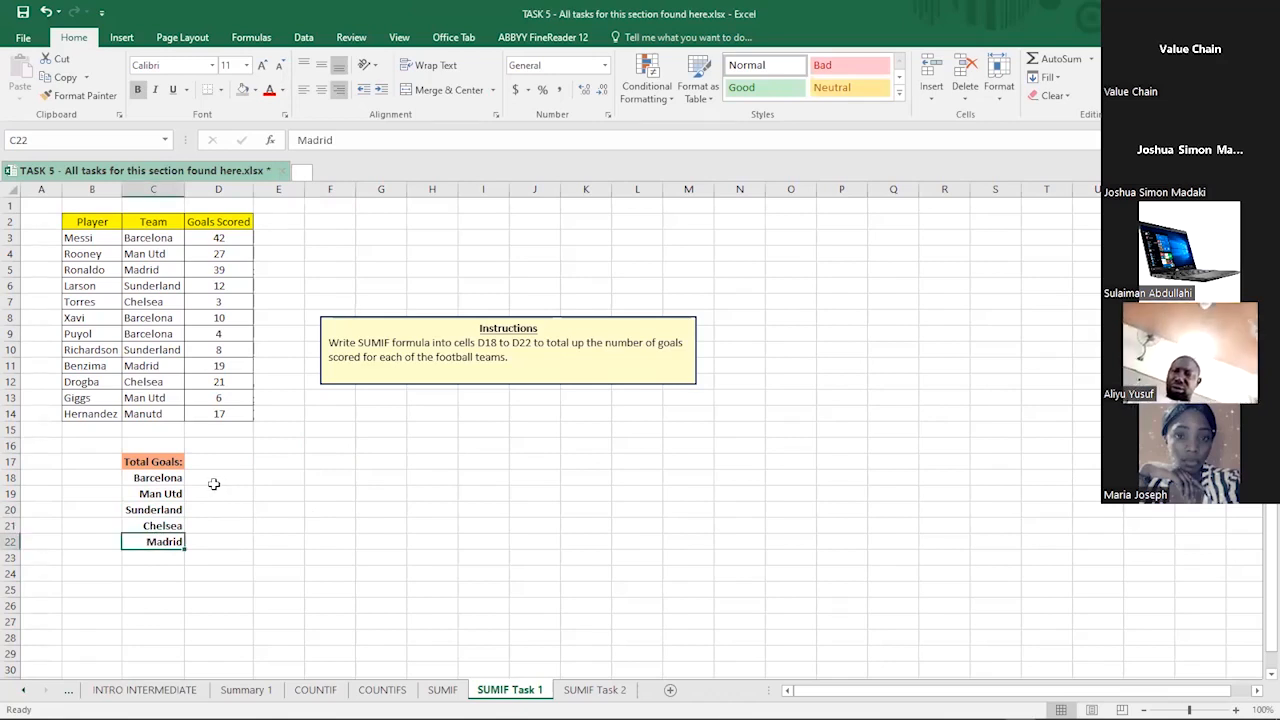
{"action": "left_click", "coordinate": [214, 486]}
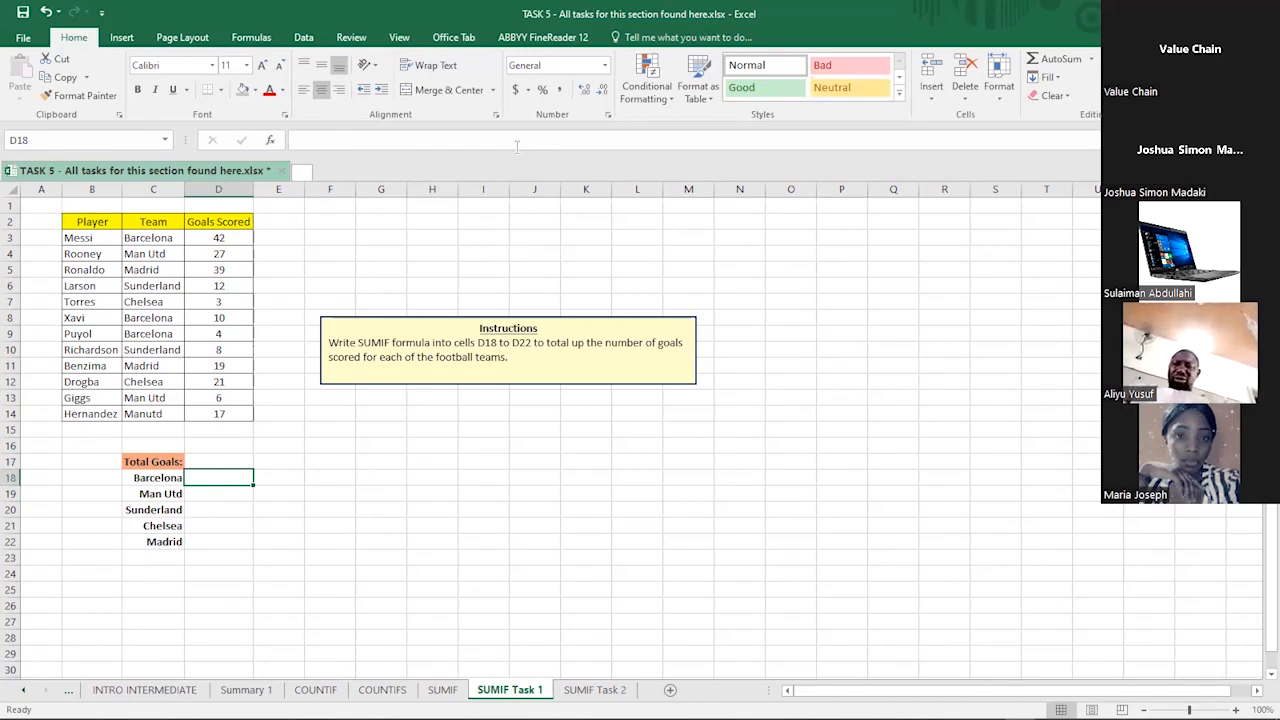
{"action": "left_click", "coordinate": [358, 505]}
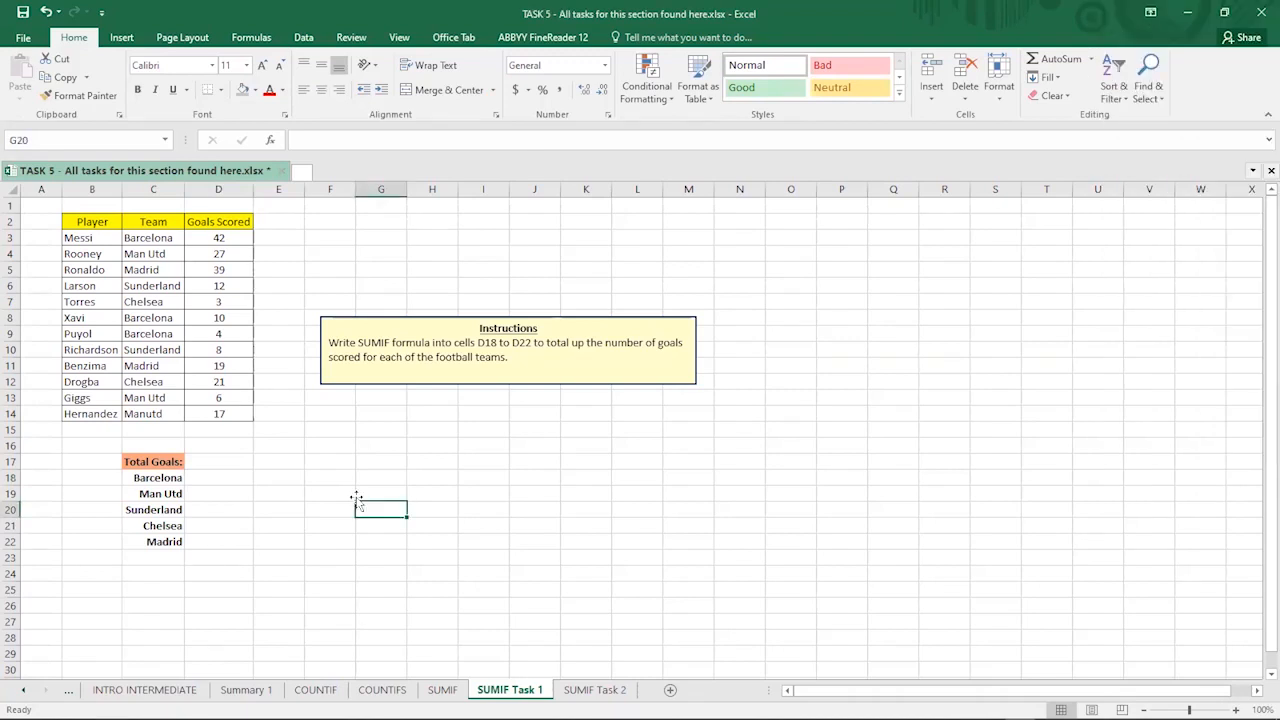
{"action": "left_click", "coordinate": [563, 429]}
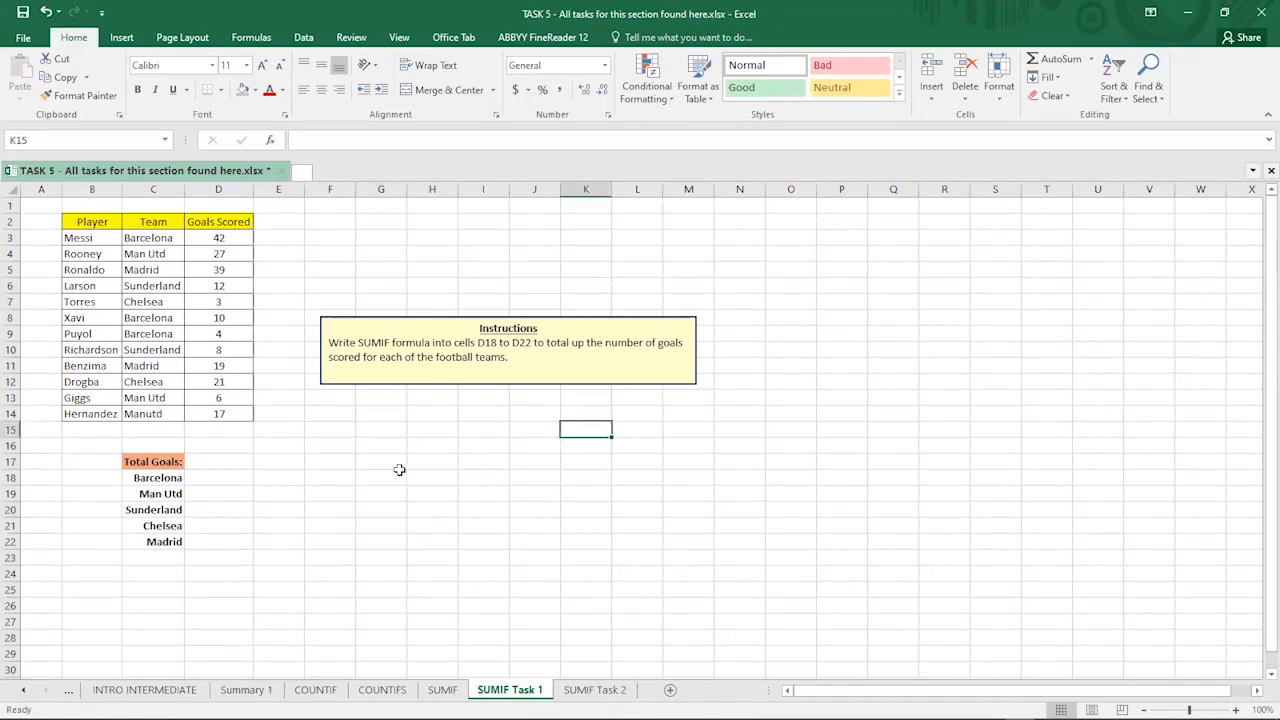
- In D18, start a SUMIF with the team range C3:C14
{"action": "left_click", "coordinate": [203, 479]}
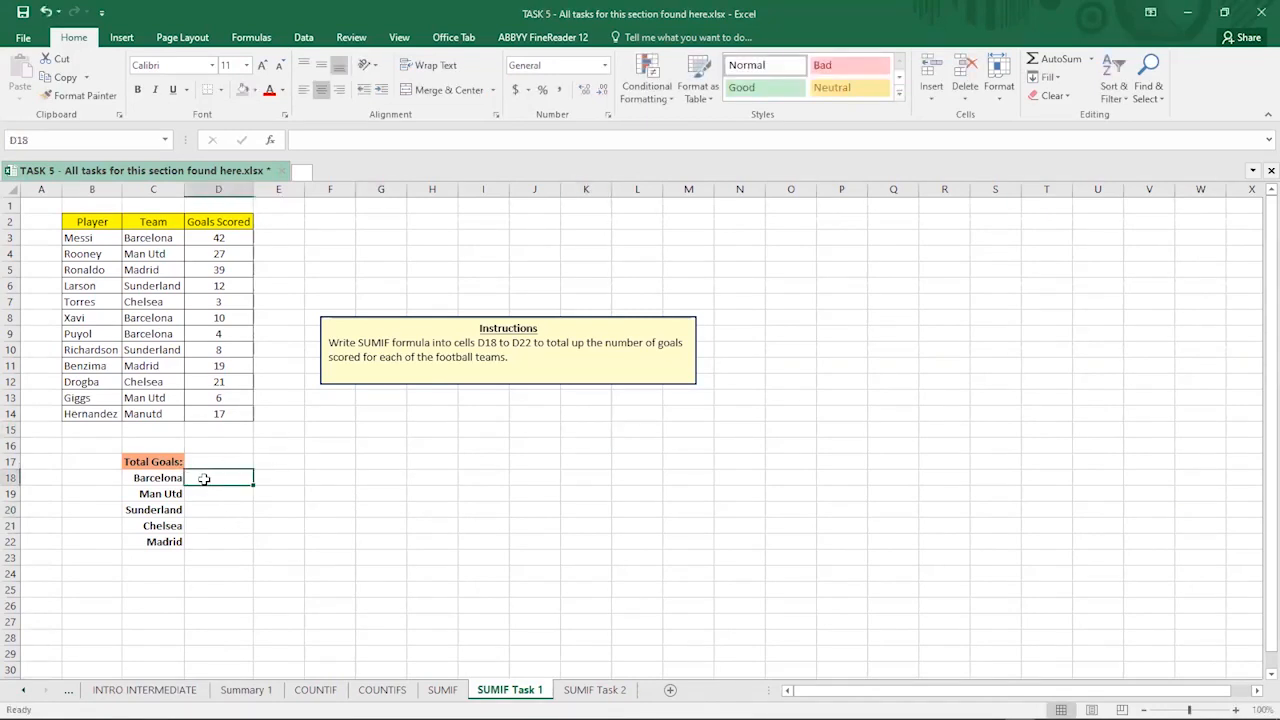
{"action": "type", "text": "="}
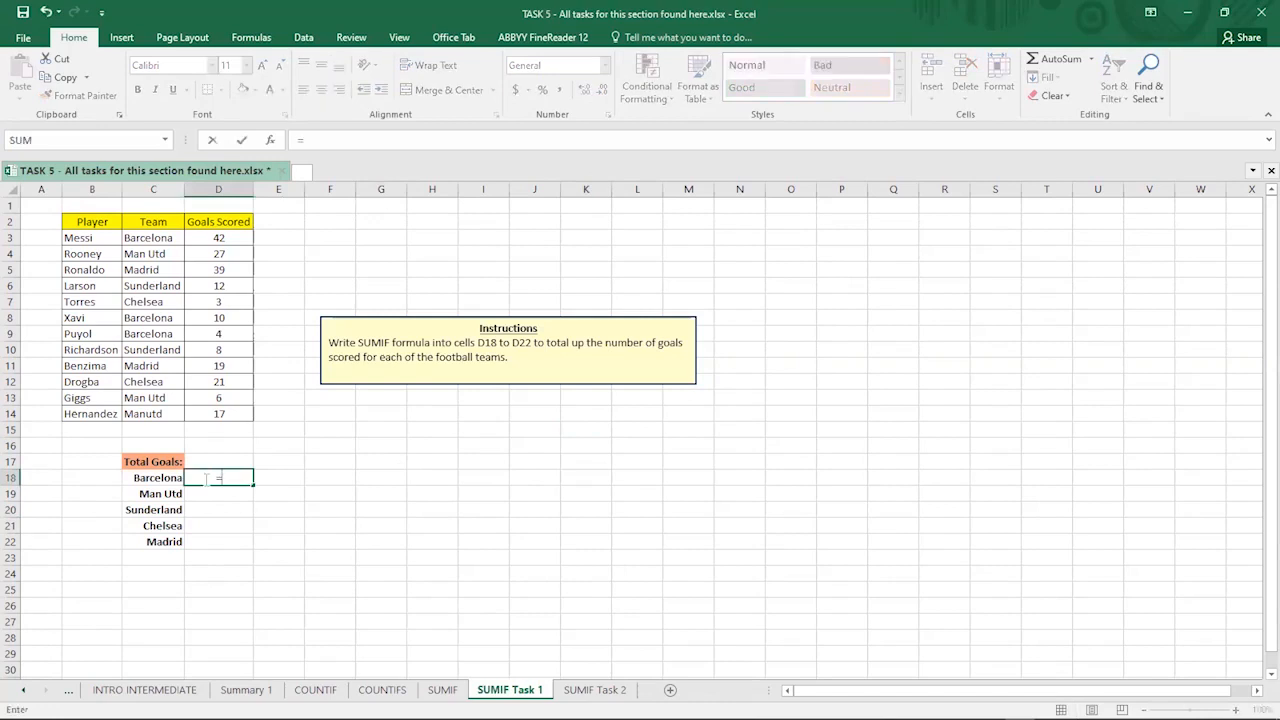
{"action": "type", "text": "sumi"}
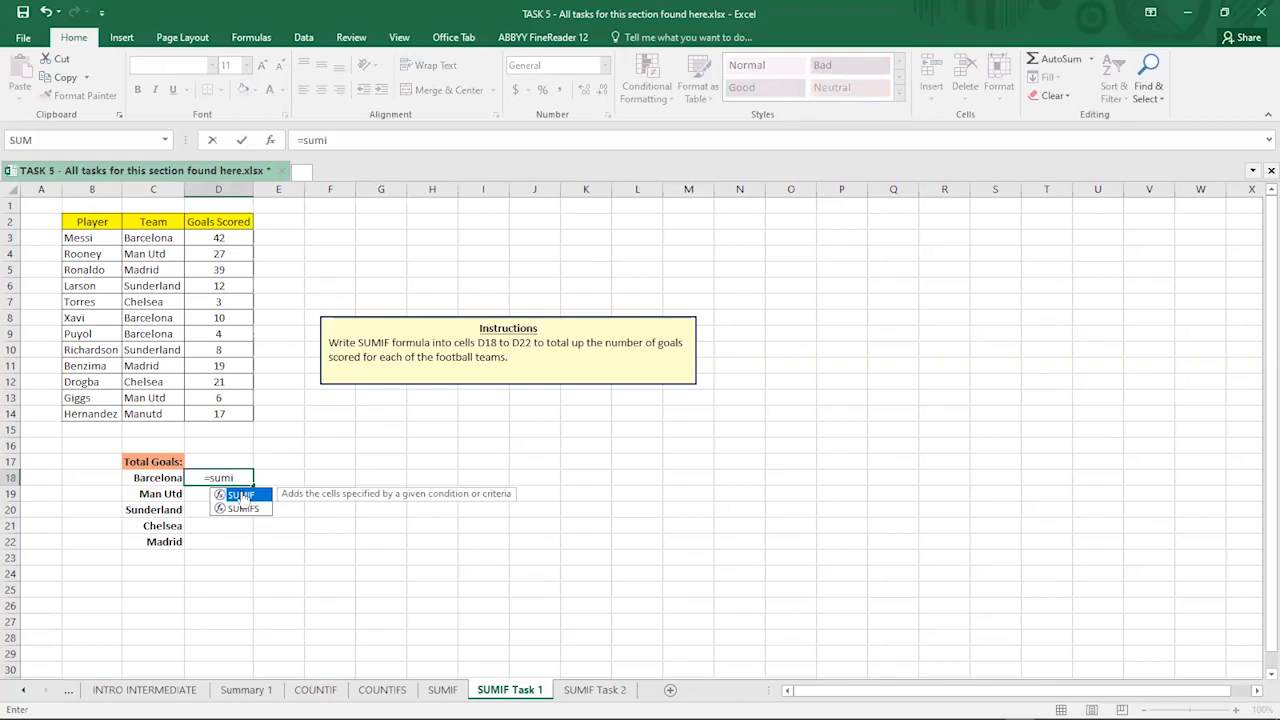
{"action": "key", "text": "Tab"}
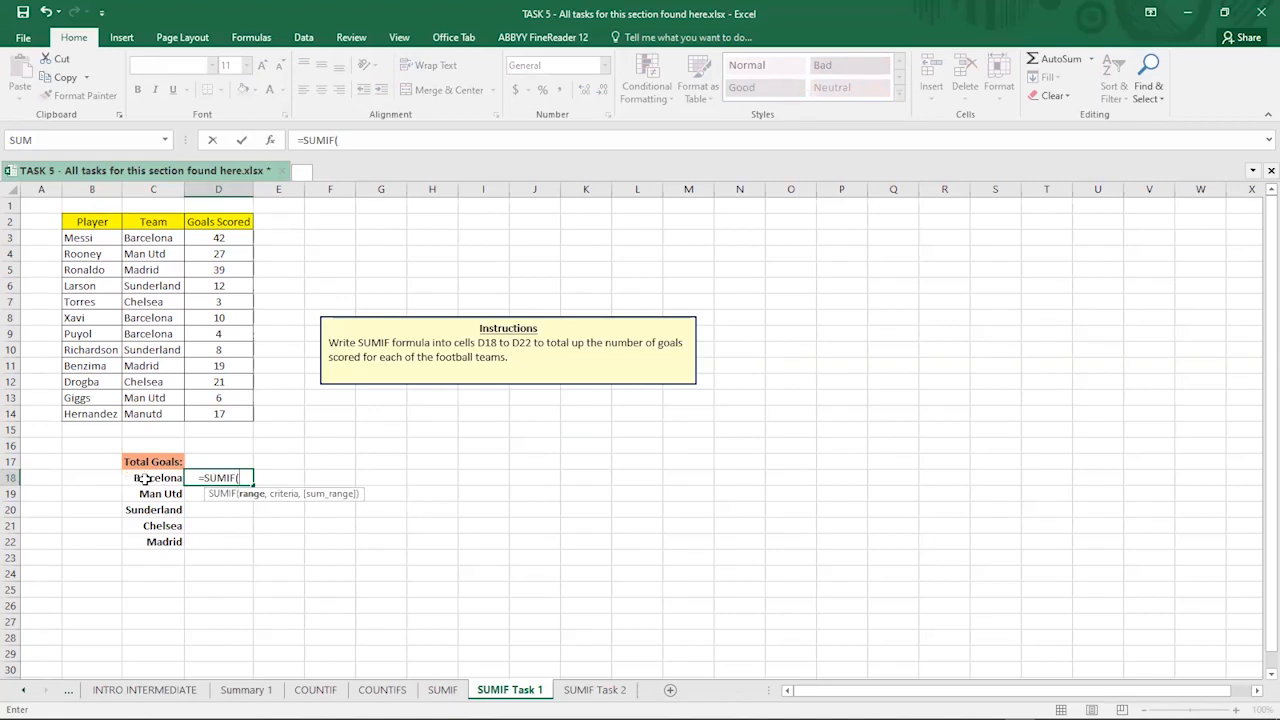
{"action": "left_click", "coordinate": [148, 237]}
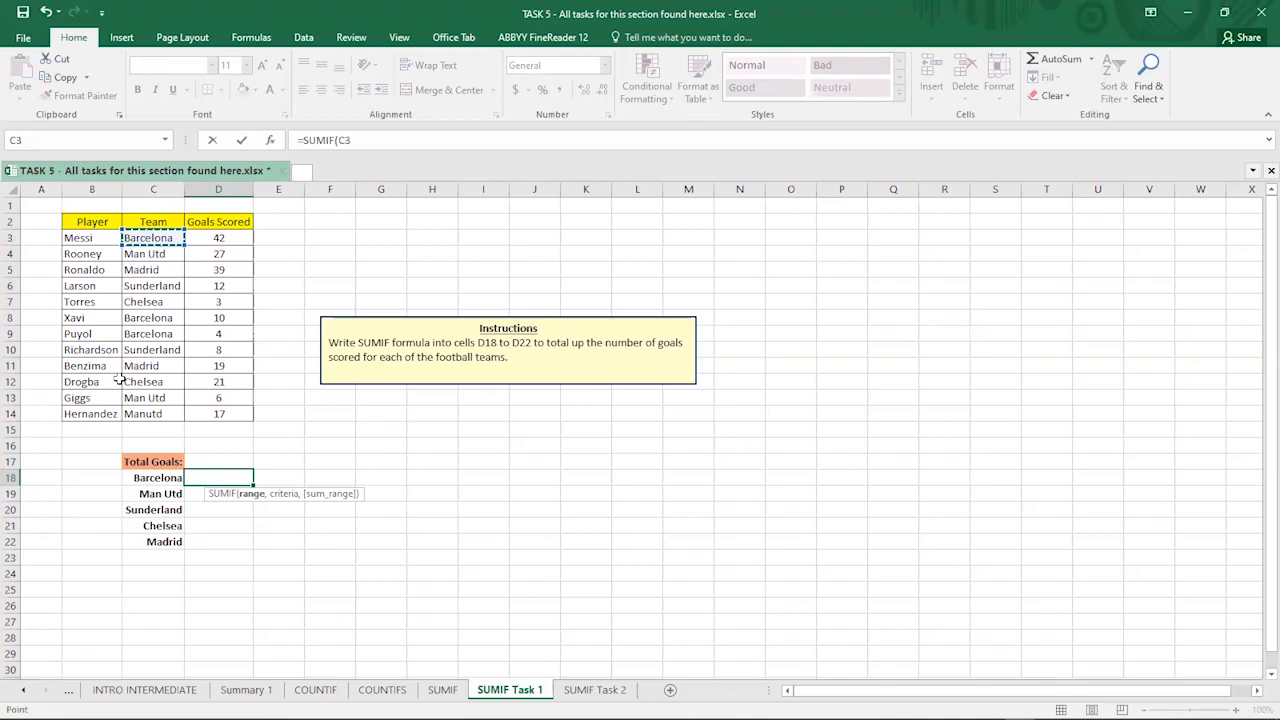
{"action": "left_click", "coordinate": [142, 413], "text": "shift"}
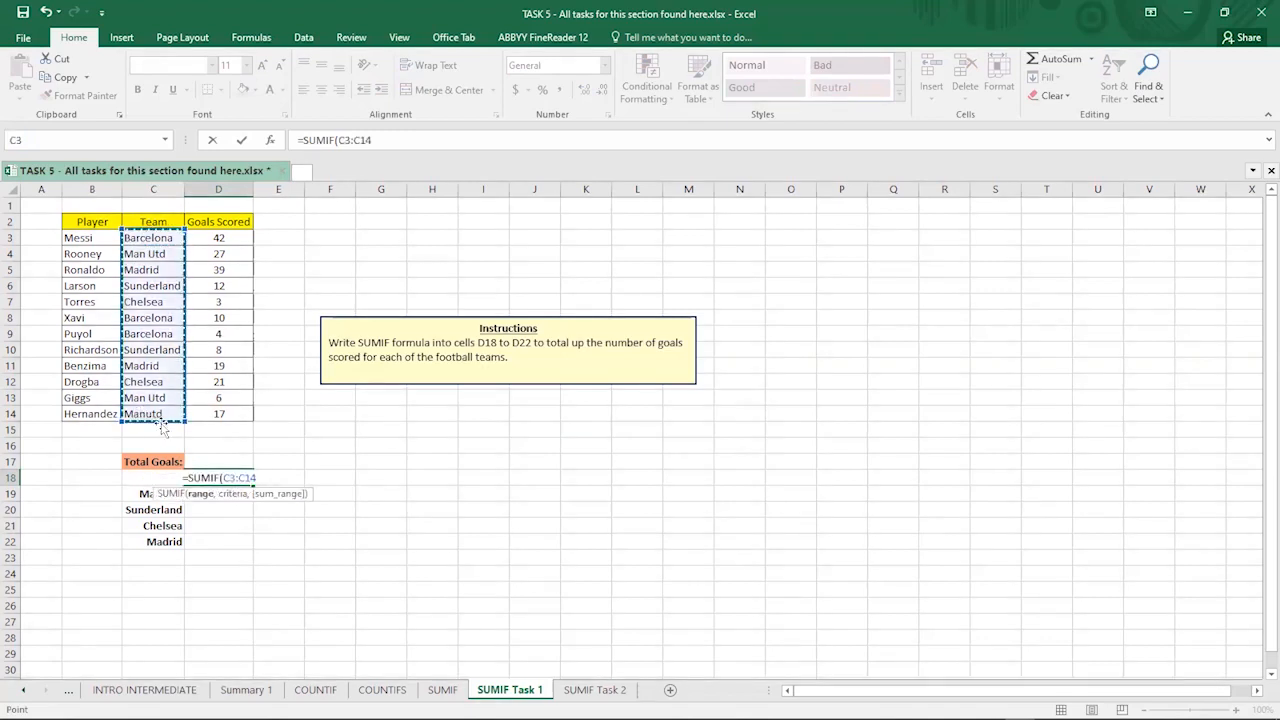
{"action": "type", "text": ","}
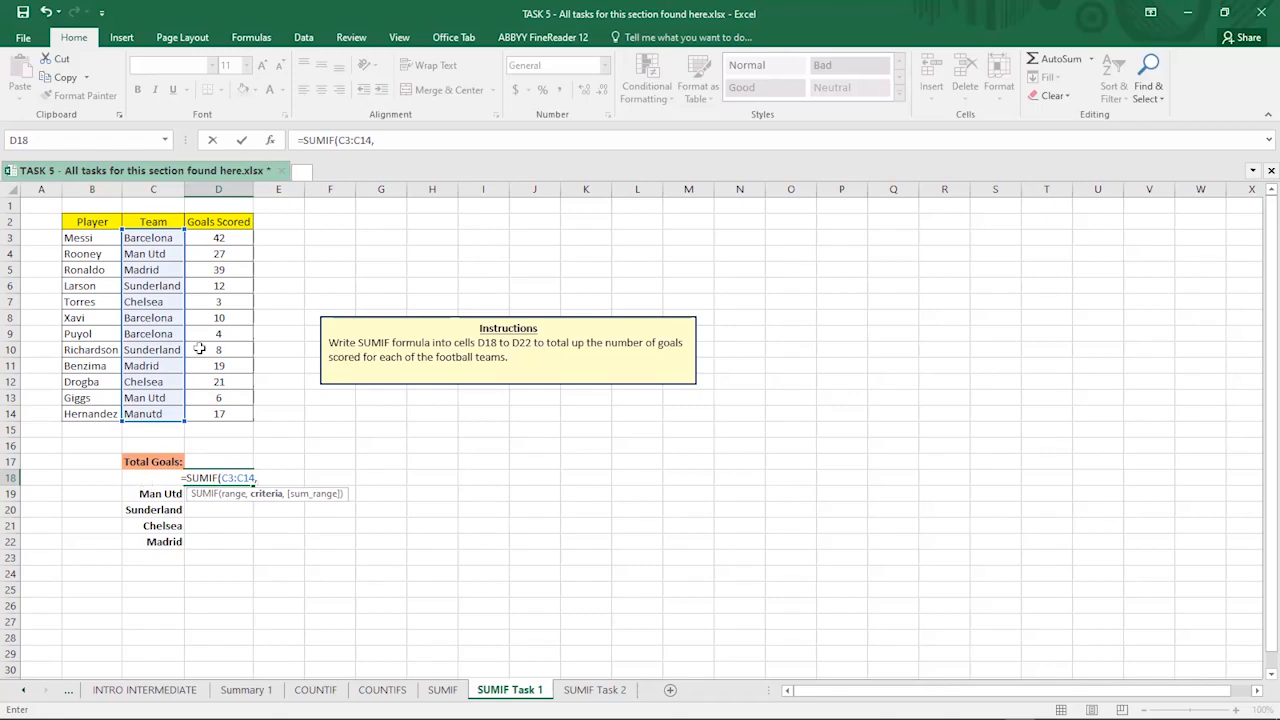
- Remove a stray 1 and add Barcelona in C18 as the criterion
{"action": "left_click", "coordinate": [426, 140]}
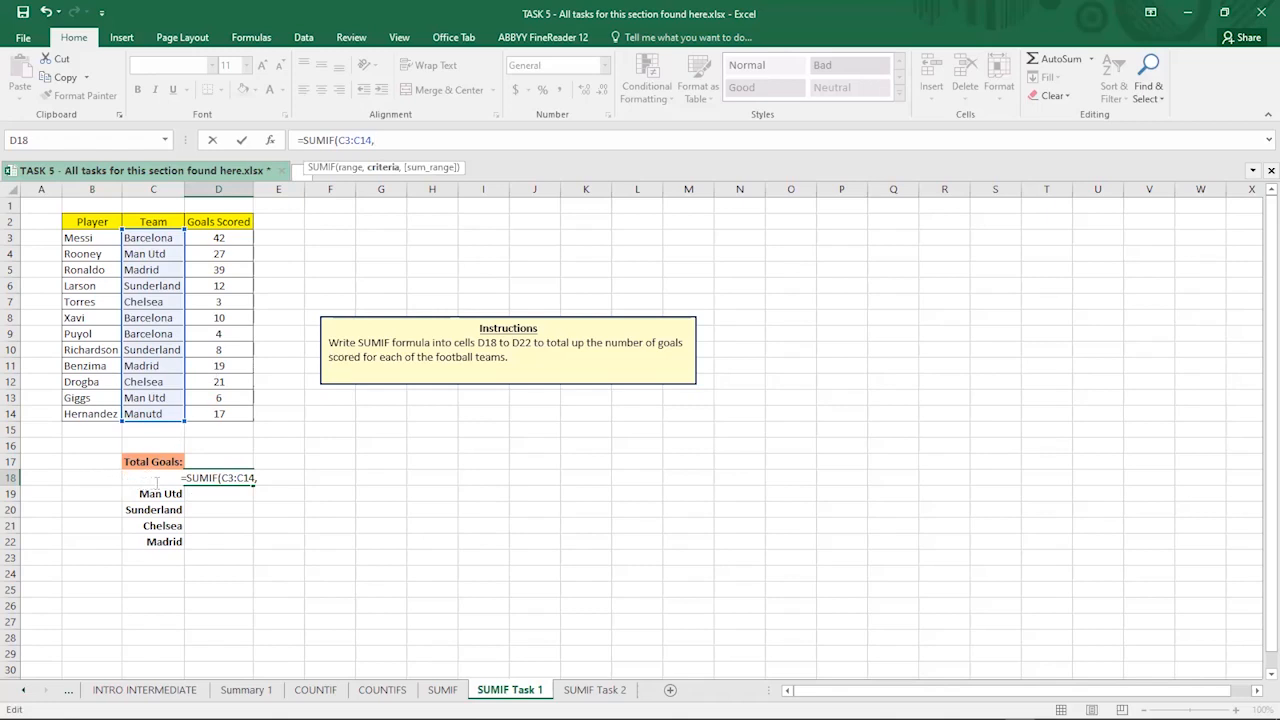
{"action": "type", "text": "1"}
{"action": "key", "text": "BackSpace"}
{"action": "left_click", "coordinate": [158, 474]}
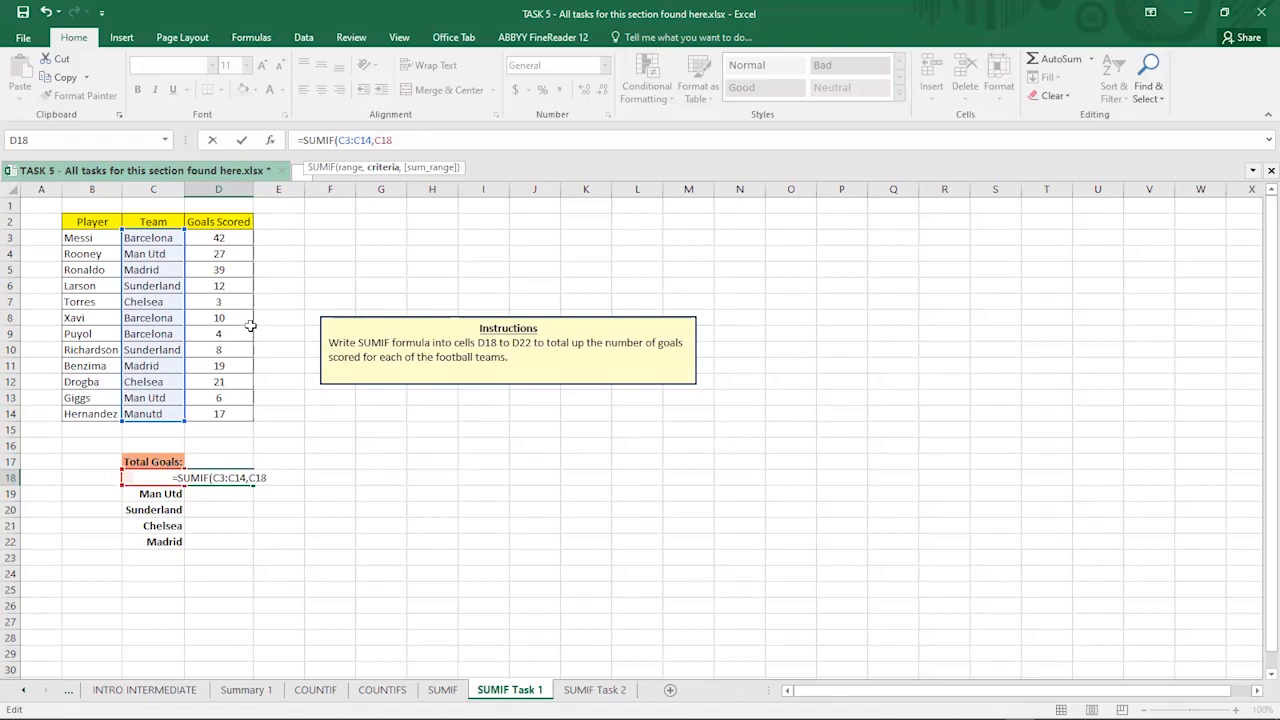
{"action": "type", "text": ","}
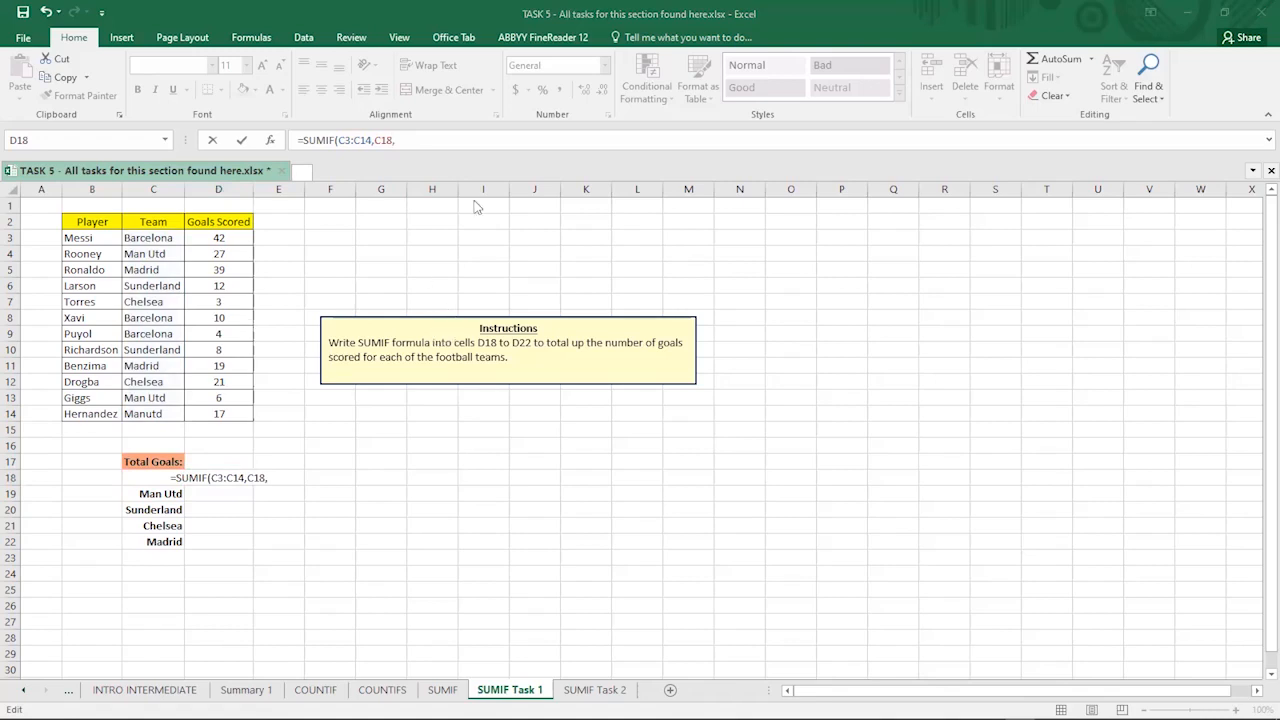
- Add goals range D3:D14 and close the formula, returning 56
{"action": "left_click", "coordinate": [435, 141]}
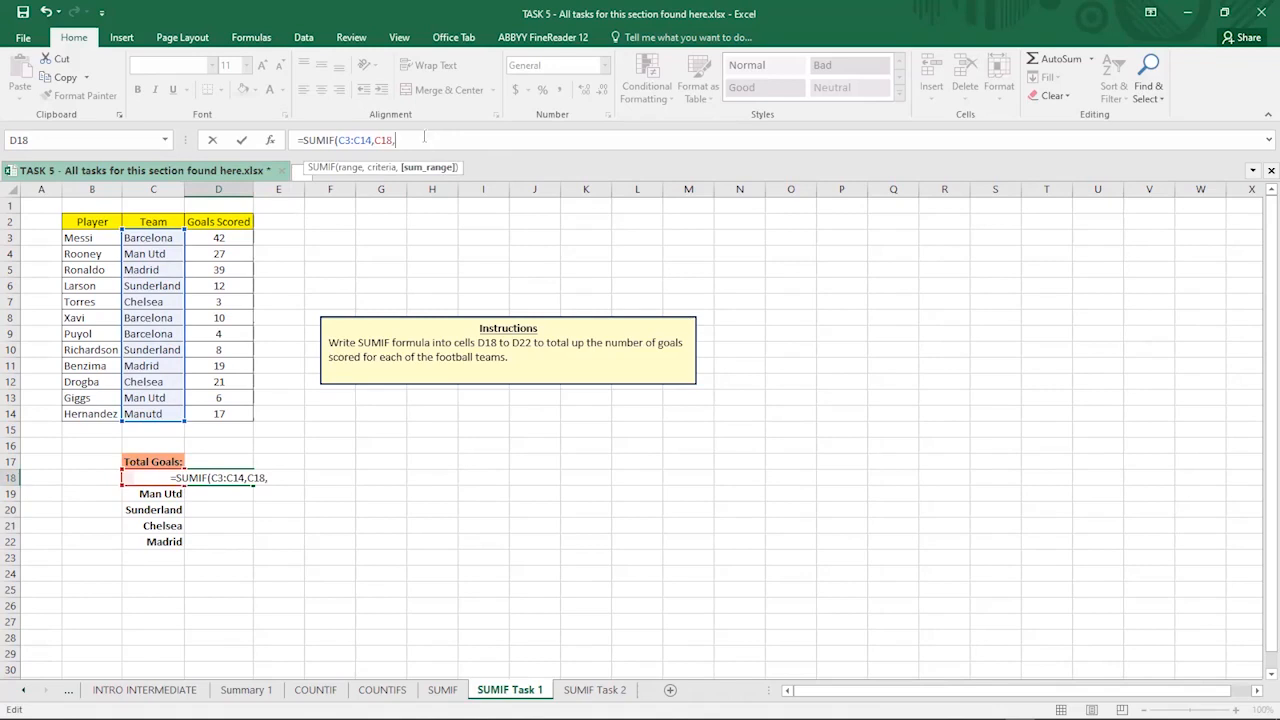
{"action": "left_click", "coordinate": [205, 237]}
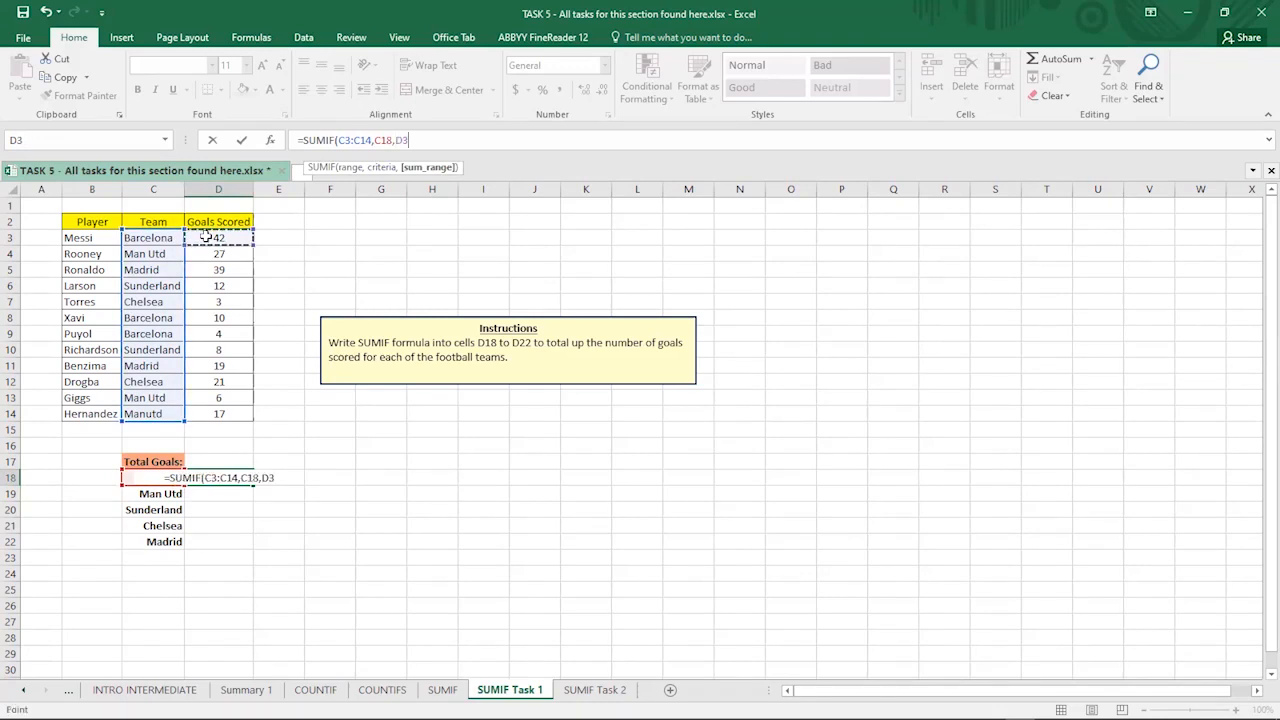
{"action": "left_click", "coordinate": [241, 413], "text": "shift"}
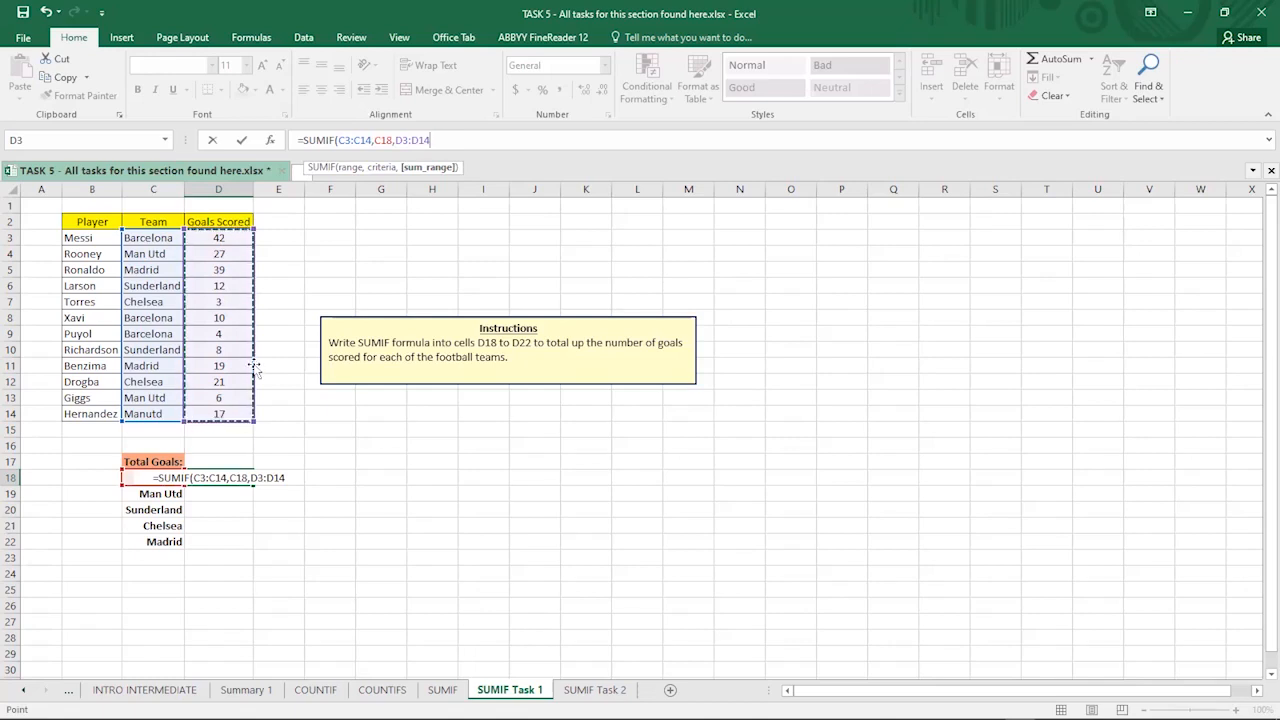
{"action": "type", "text": ")"}
{"action": "key", "text": "Return"}
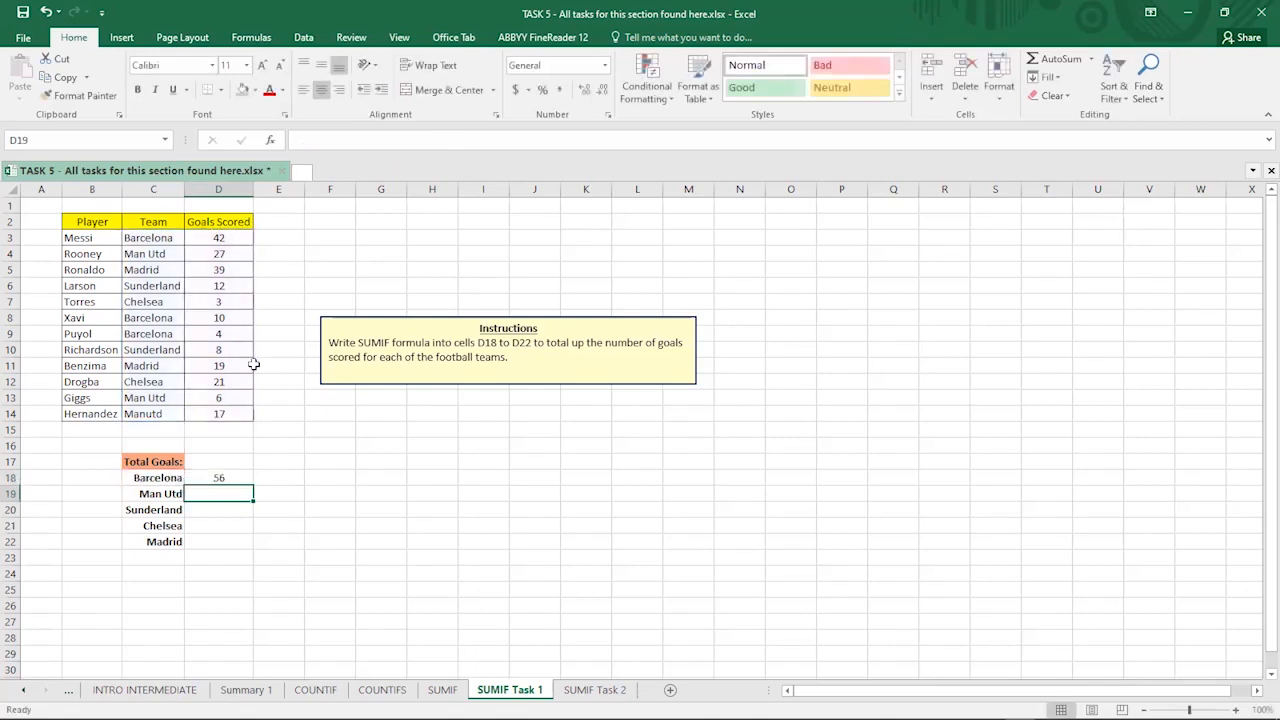
{"action": "left_click", "coordinate": [221, 475]}
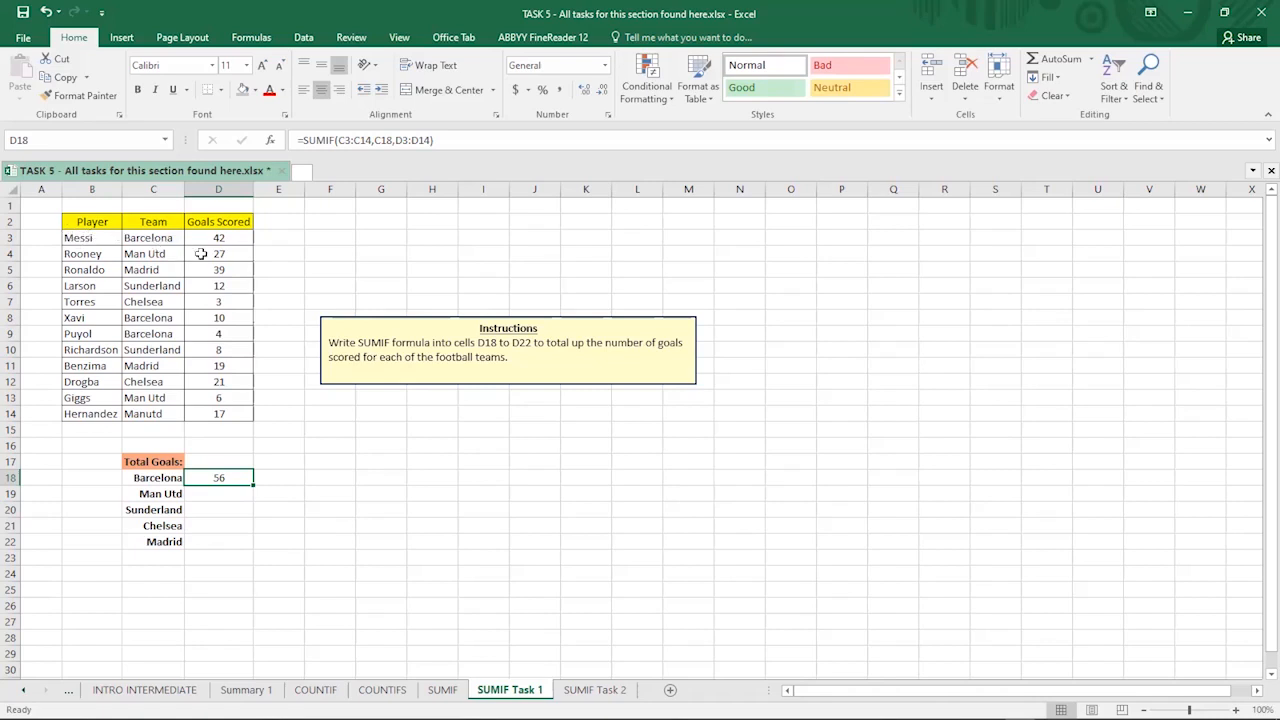
{"action": "left_click", "coordinate": [76, 237]}
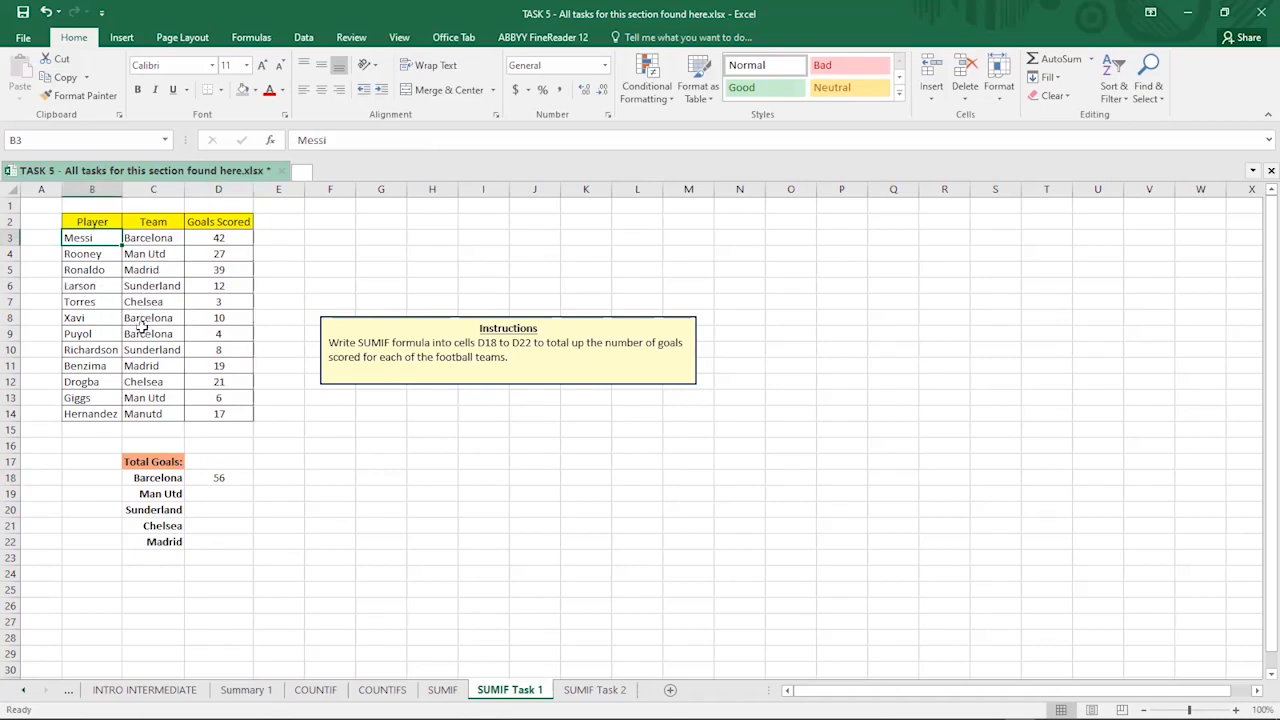
{"action": "left_click", "coordinate": [80, 318]}
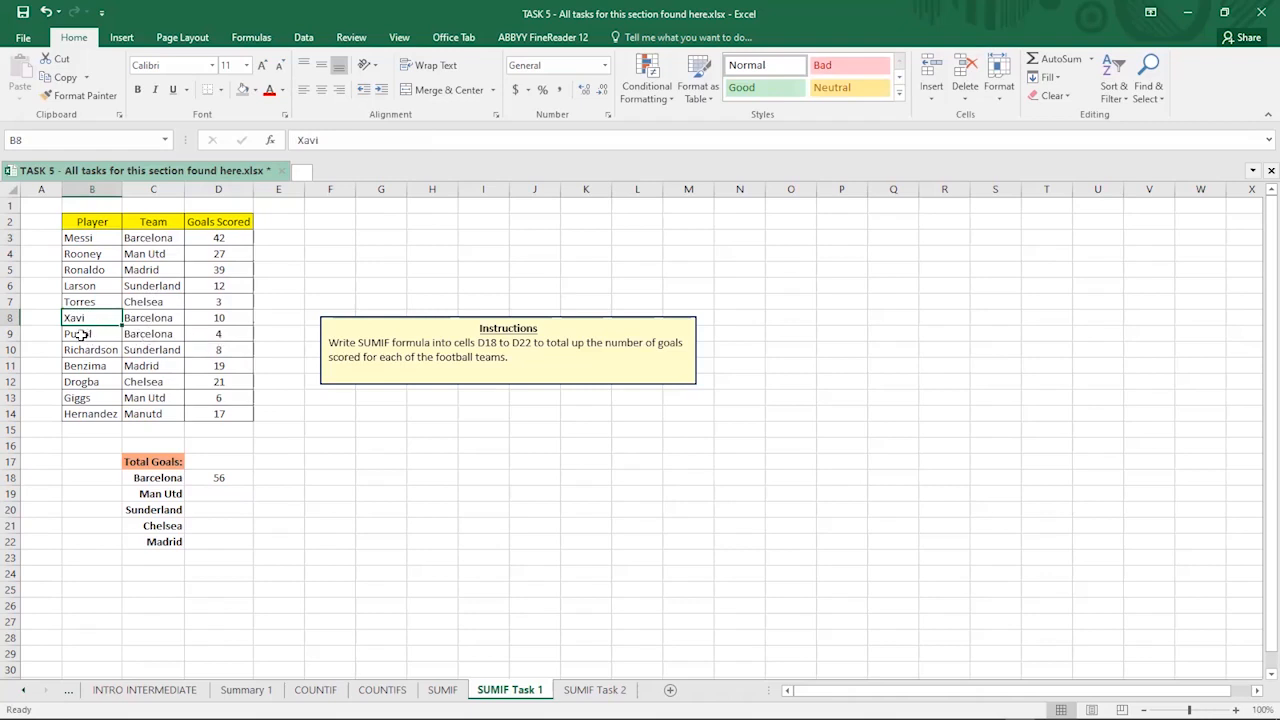
{"action": "left_click", "coordinate": [86, 333]}
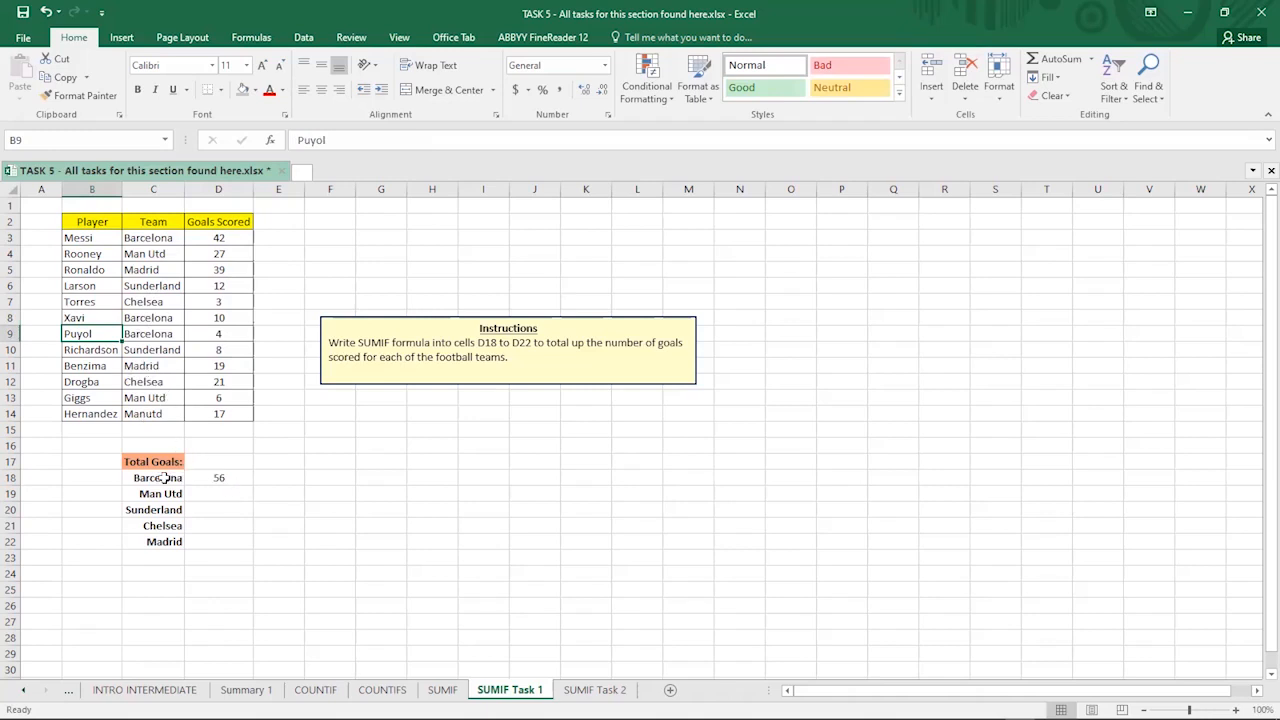
{"action": "left_click", "coordinate": [218, 477]}
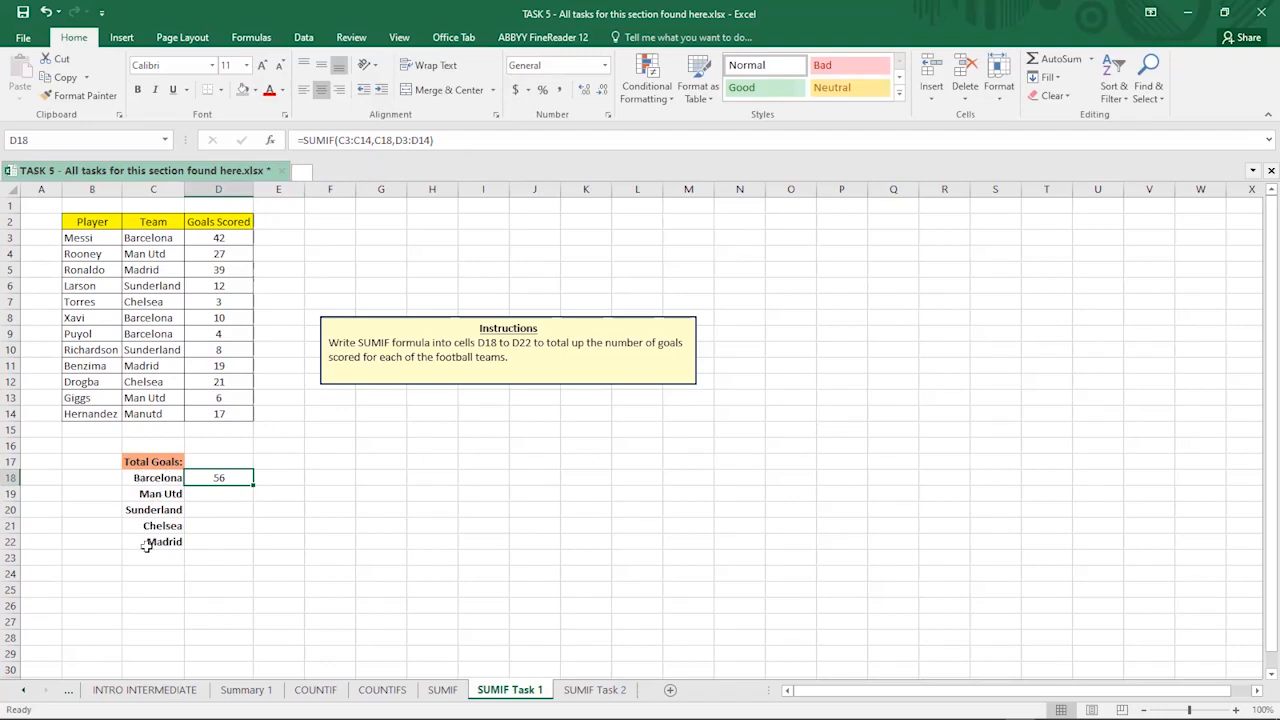
- Open D18's =SUMIF(C3:C14,C18,D3:D14) in the formula bar with C3:C14 marked for editing
{"action": "double_click", "coordinate": [371, 140]}
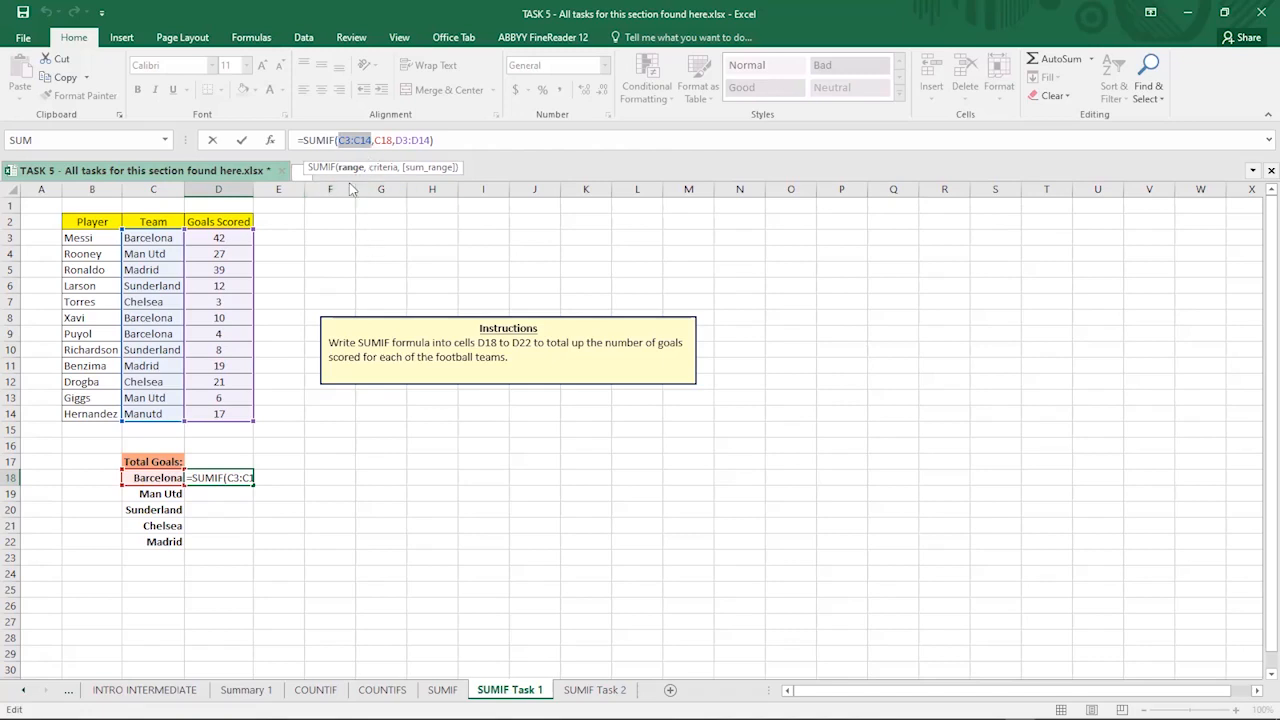
- Make both ranges absolute so D18 reads =SUMIF($C$3:$C$14,C18,$D$3:$D$14)
{"action": "key", "text": "F4"}
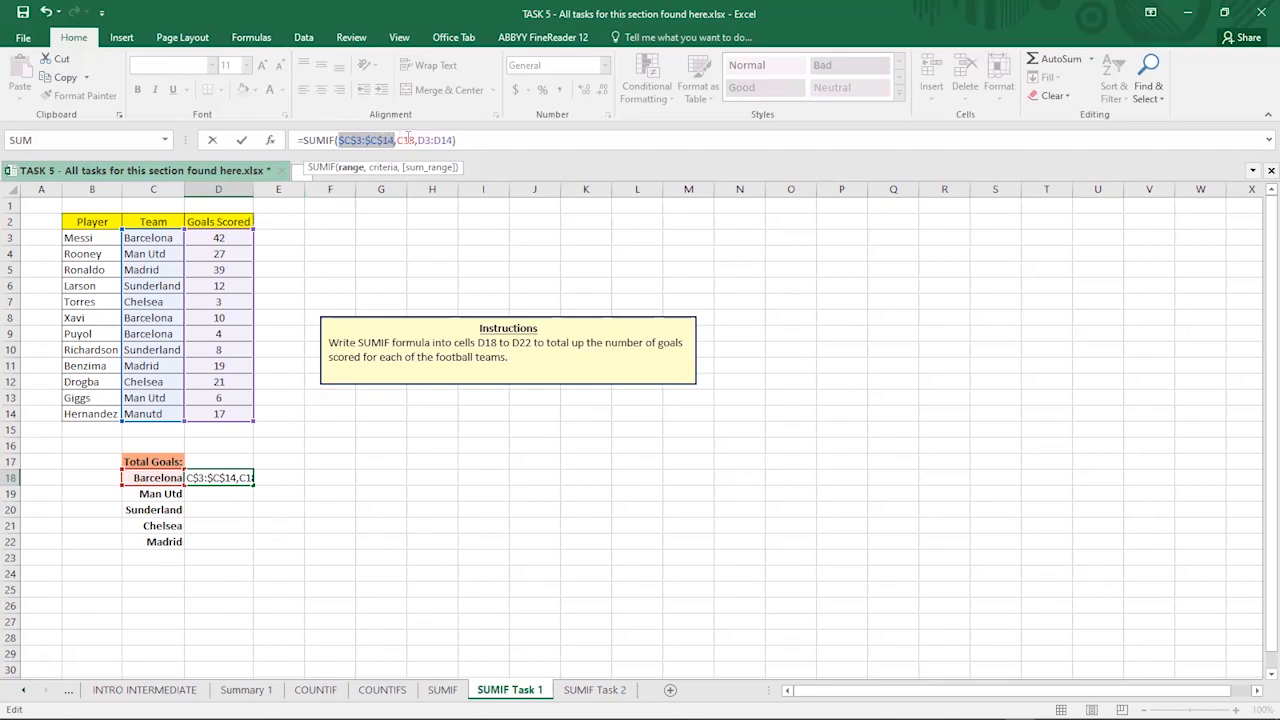
{"action": "left_click", "coordinate": [417, 140]}
{"action": "left_click_drag", "start_coordinate": [417, 140], "coordinate": [454, 140]}
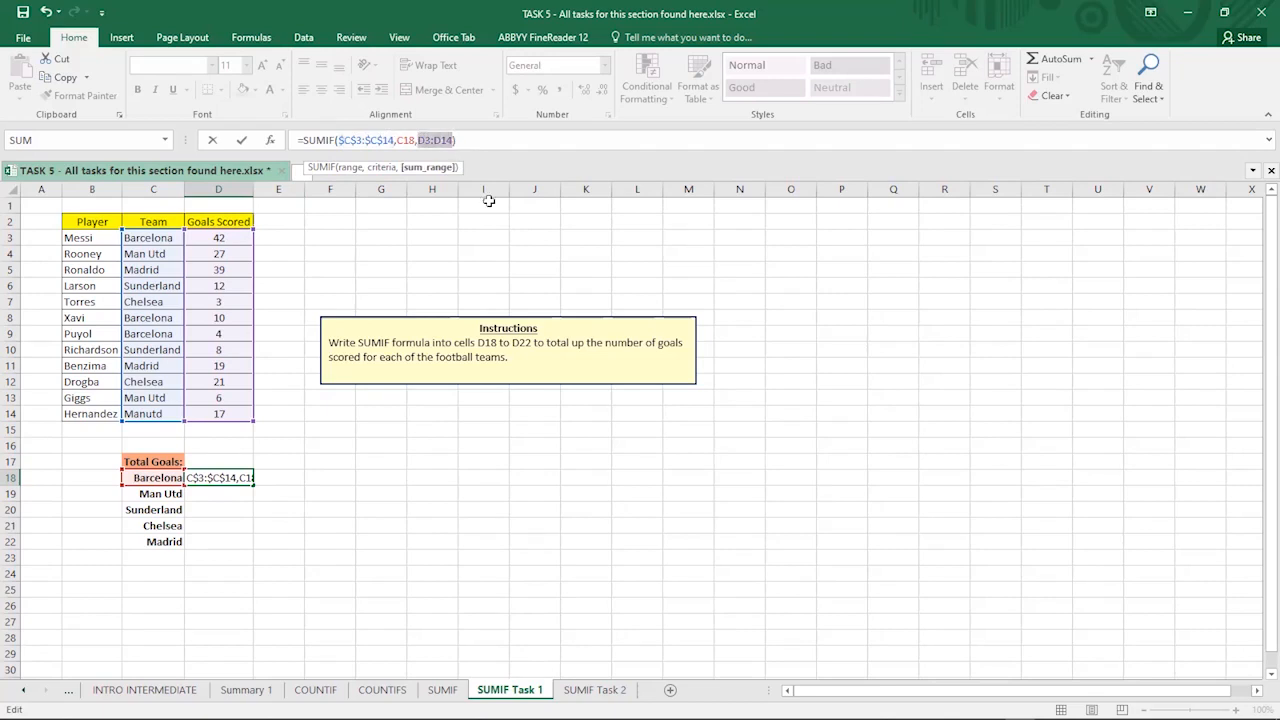
{"action": "key", "text": "F4"}
{"action": "left_click", "coordinate": [499, 140]}
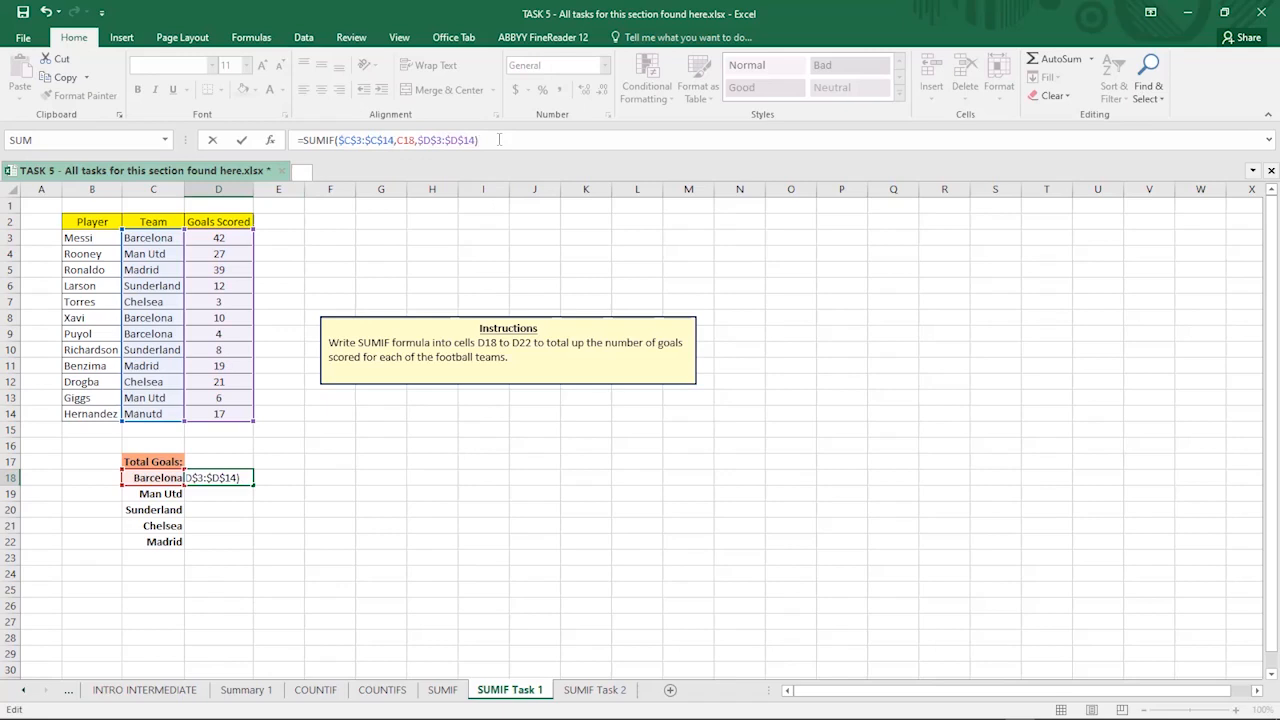
{"action": "key", "text": "Return"}
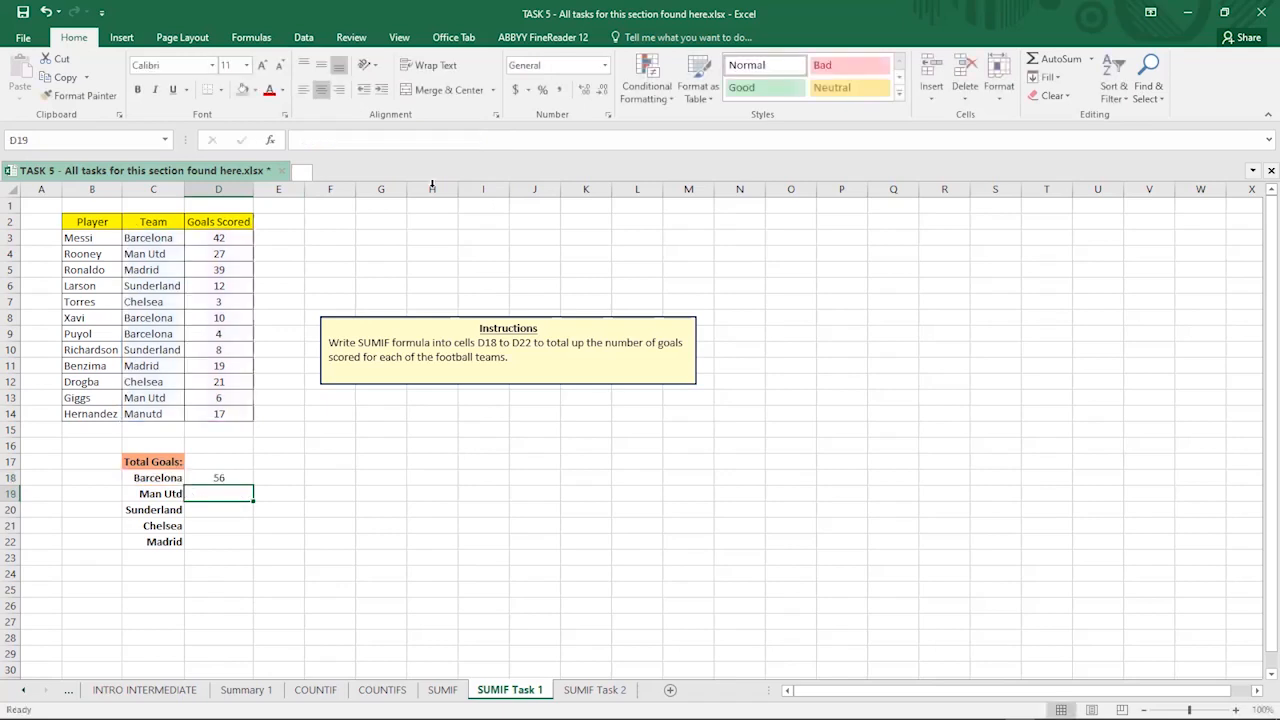
{"action": "left_click", "coordinate": [228, 475]}
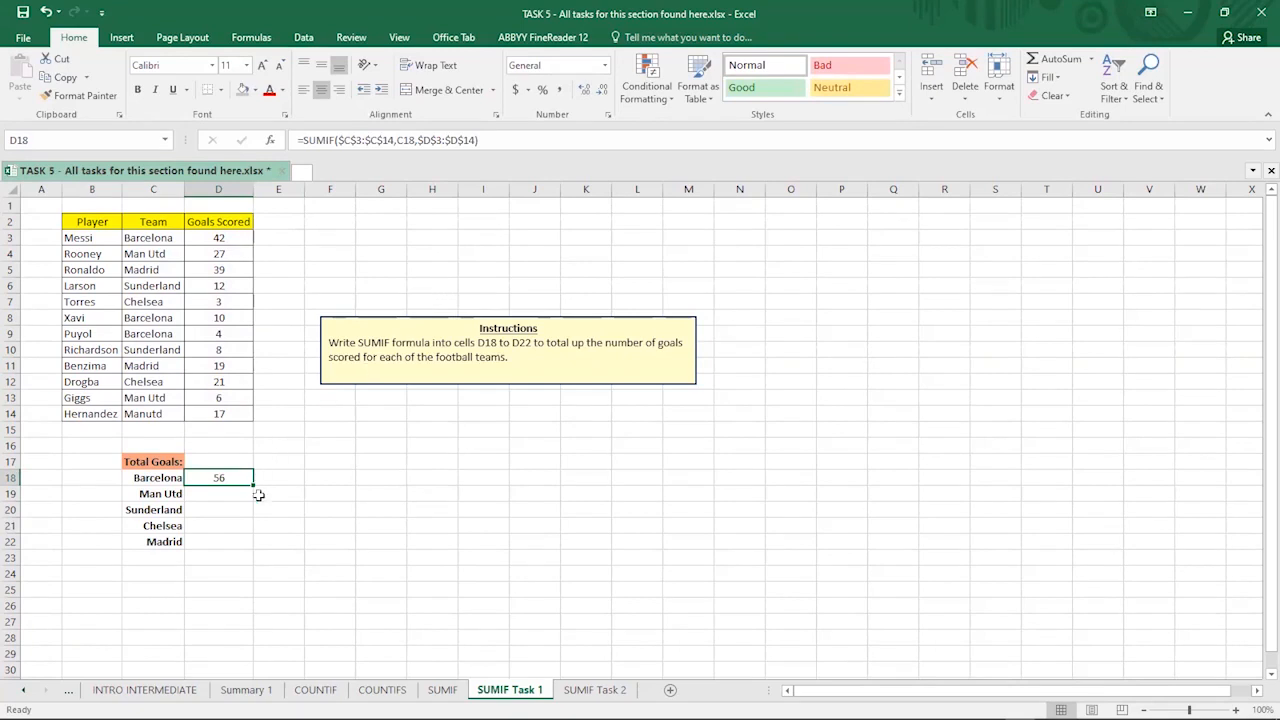
- Fill D18's SUMIF down to D22, giving Man Utd 33, Sunderland 20, Chelsea 24, Madrid 58
{"action": "left_click_drag", "start_coordinate": [253, 486], "coordinate": [251, 502]}
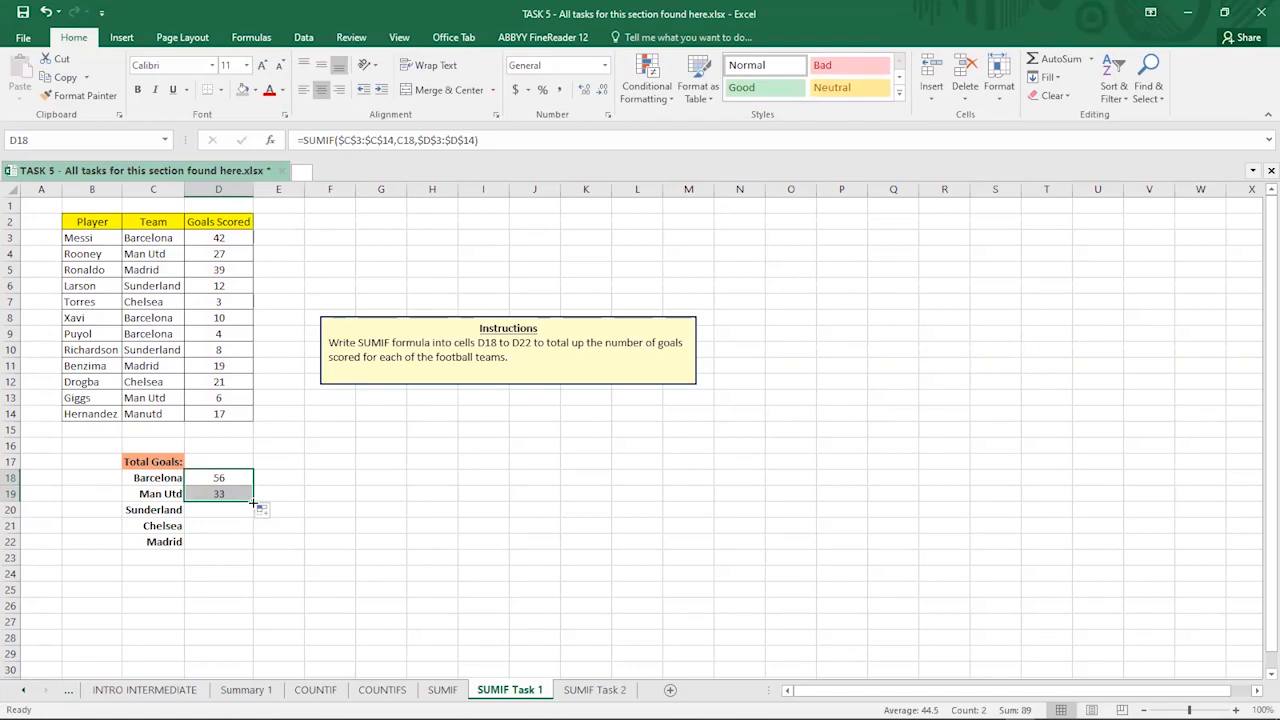
{"action": "left_click_drag", "start_coordinate": [253, 503], "coordinate": [254, 519]}
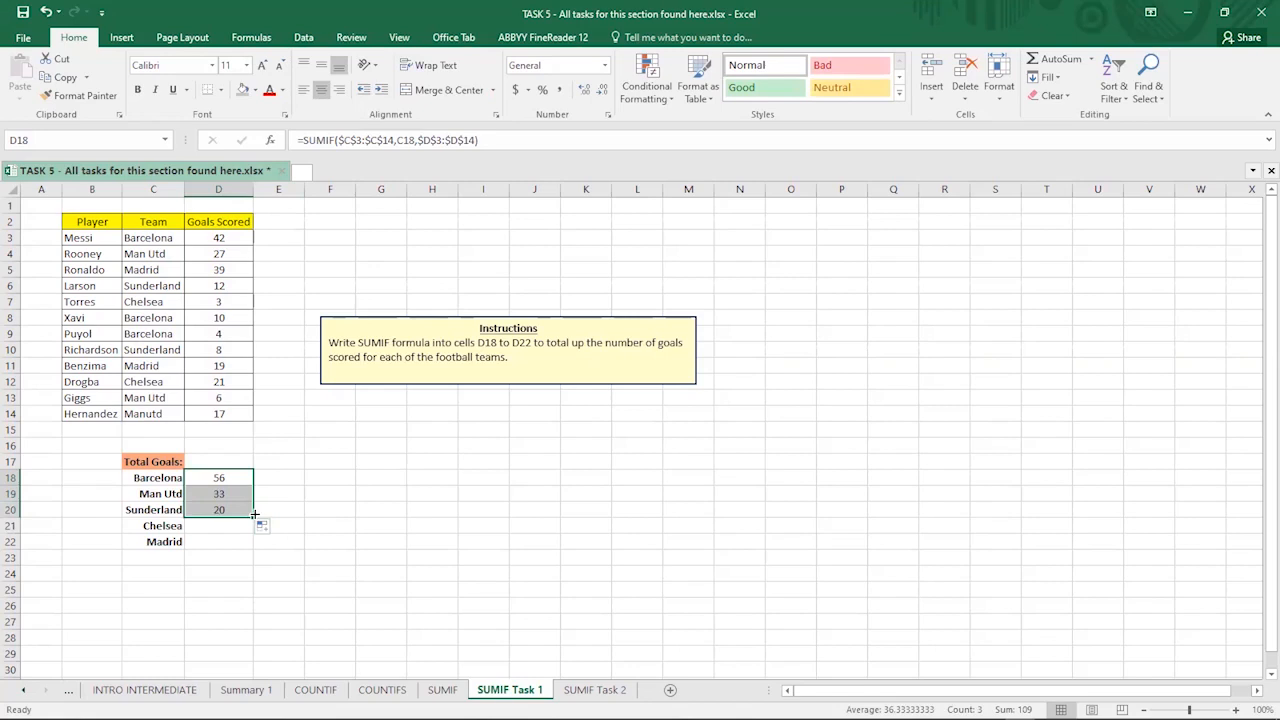
{"action": "left_click_drag", "start_coordinate": [255, 519], "coordinate": [252, 530]}
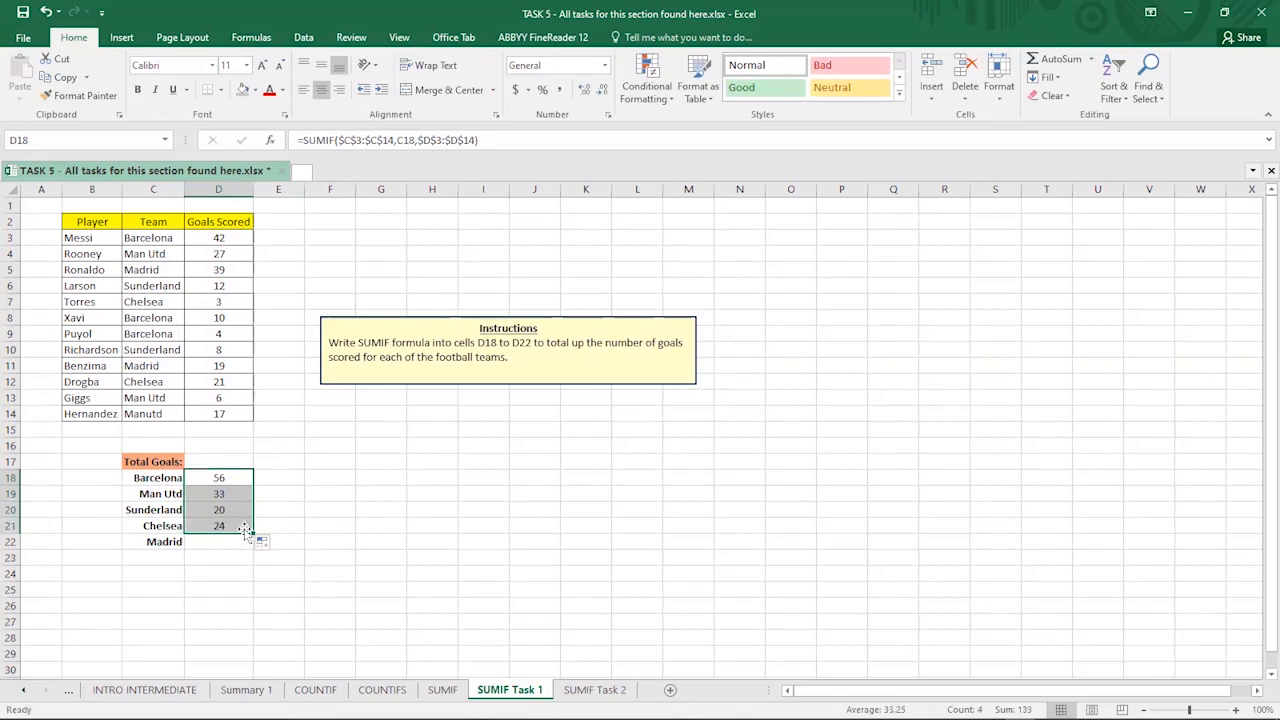
{"action": "left_click_drag", "start_coordinate": [253, 530], "coordinate": [254, 550]}
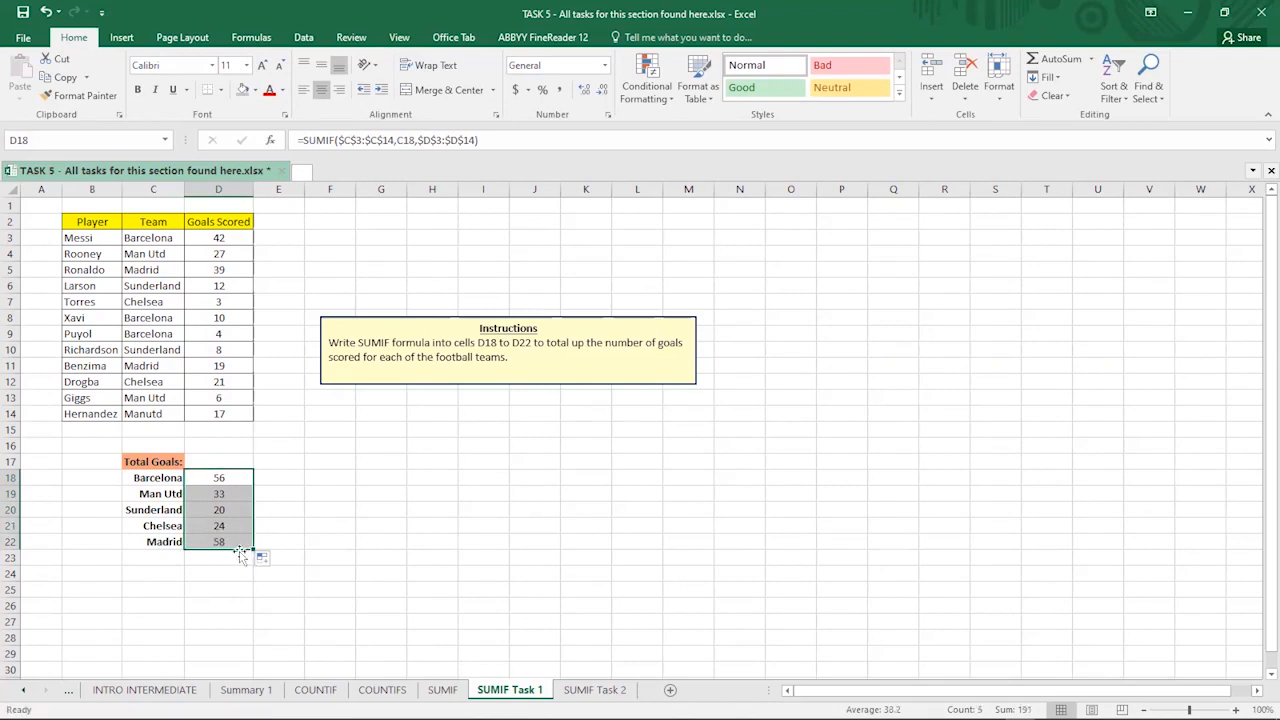
{"action": "left_click", "coordinate": [220, 541]}
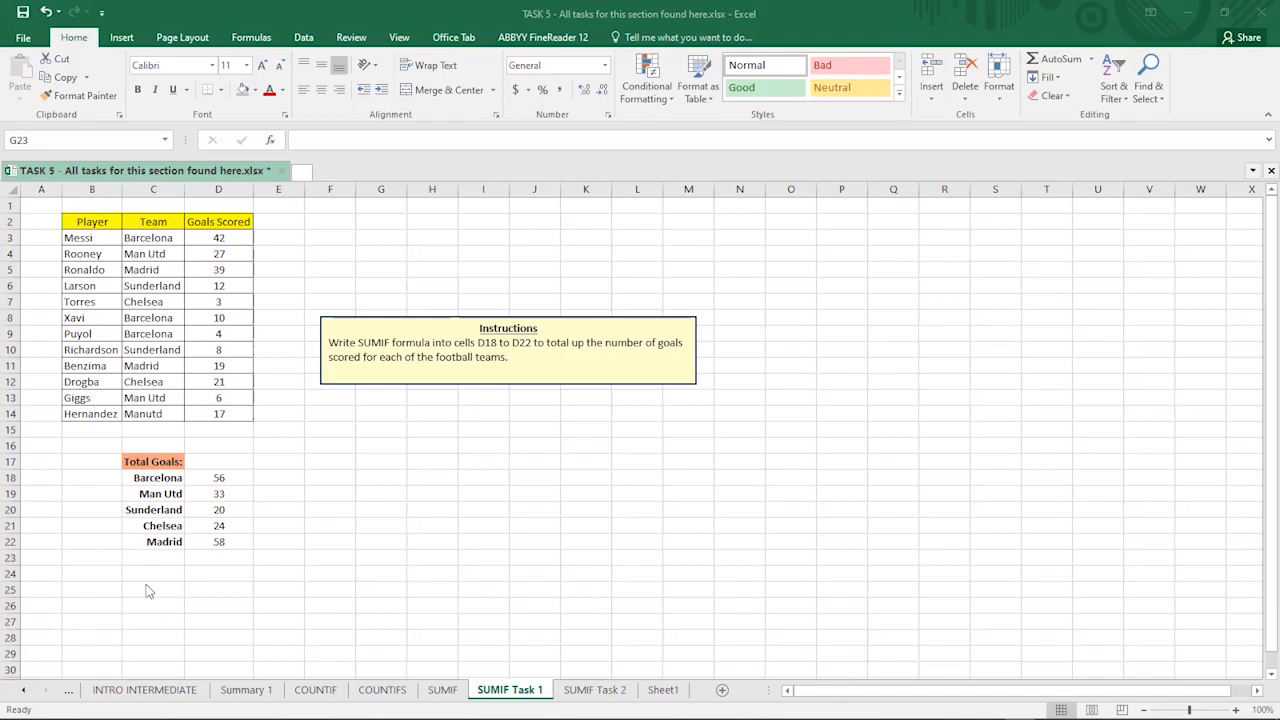
{"action": "left_click", "coordinate": [220, 478]}
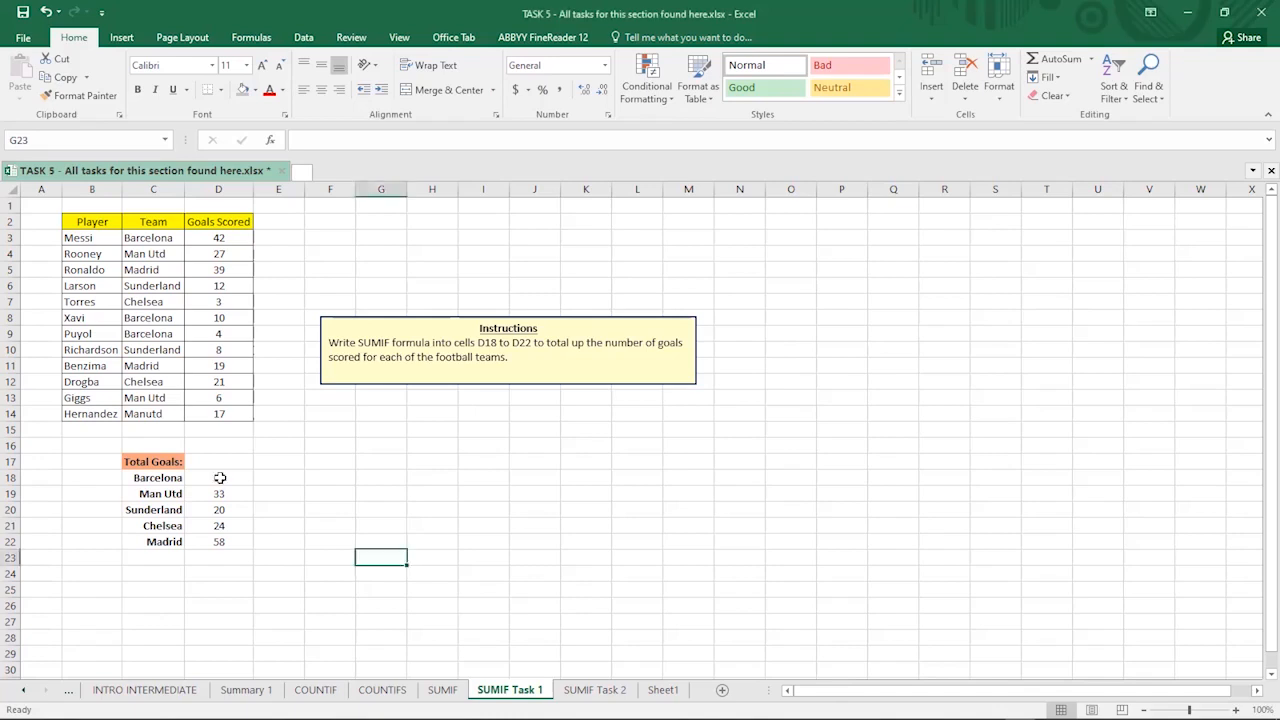
{"action": "left_click", "coordinate": [278, 479]}
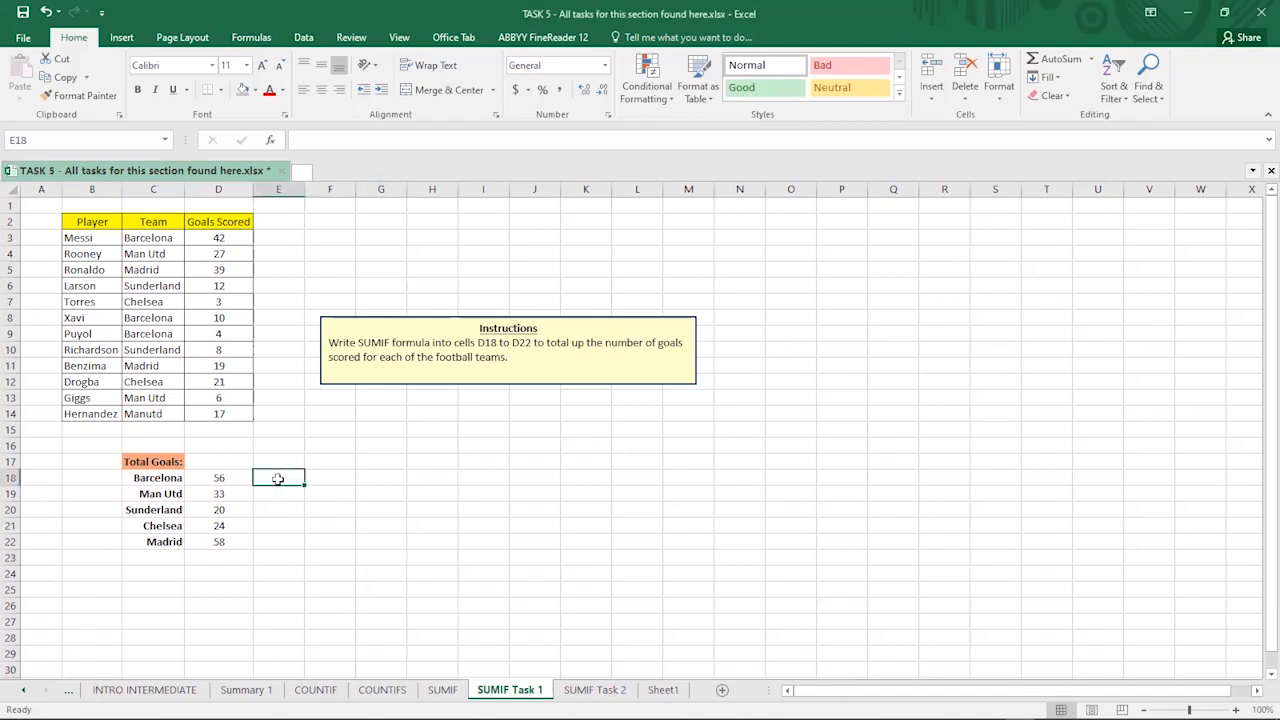
{"action": "type", "text": "="}
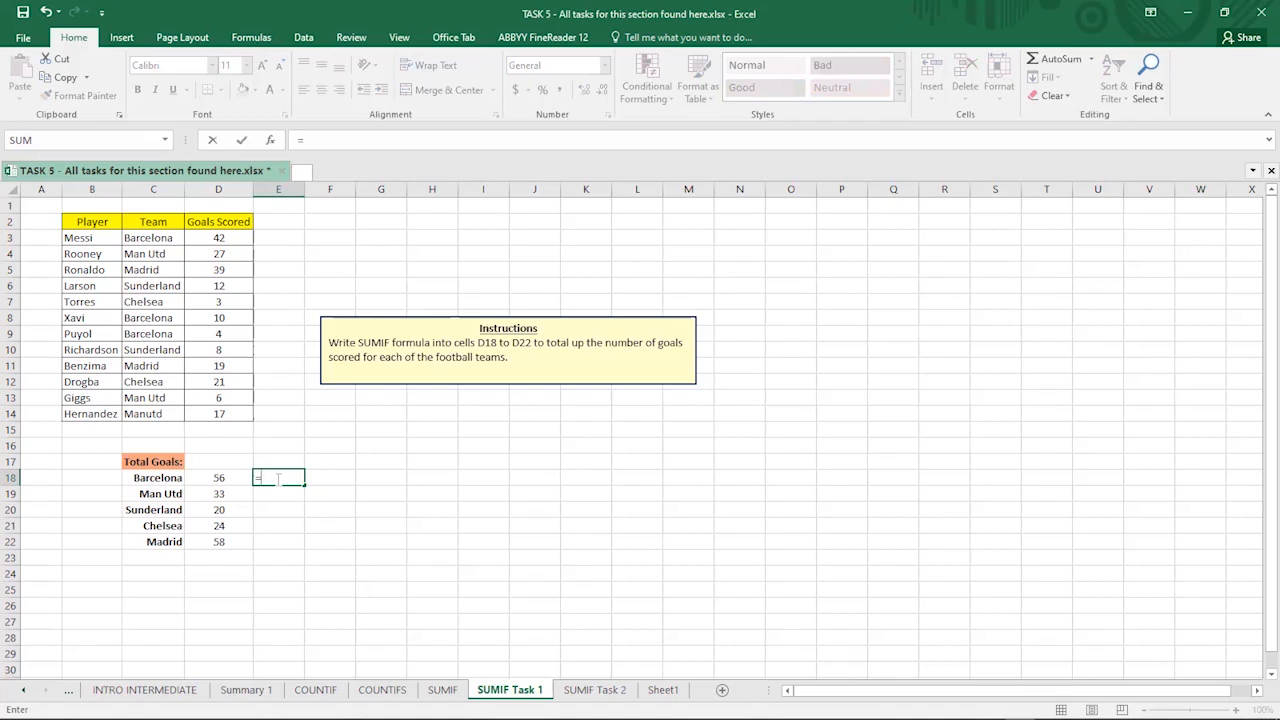
{"action": "type", "text": "SU"}
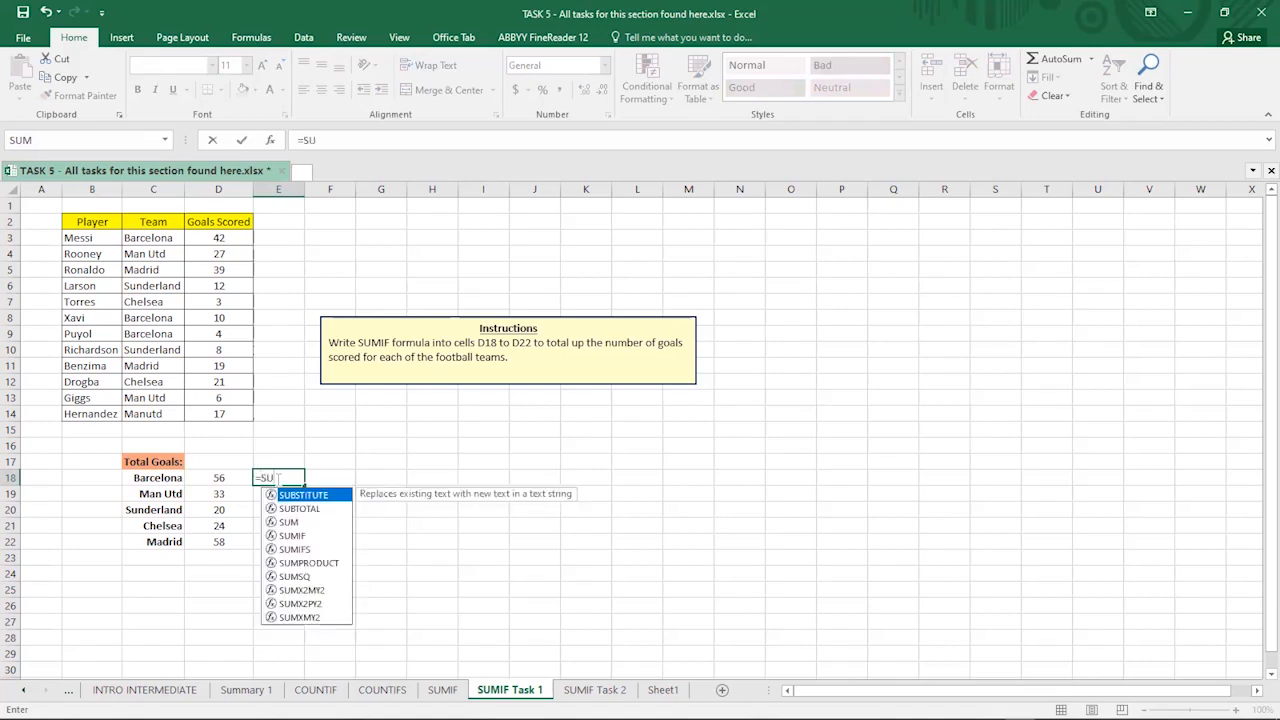
{"action": "type", "text": "M"}
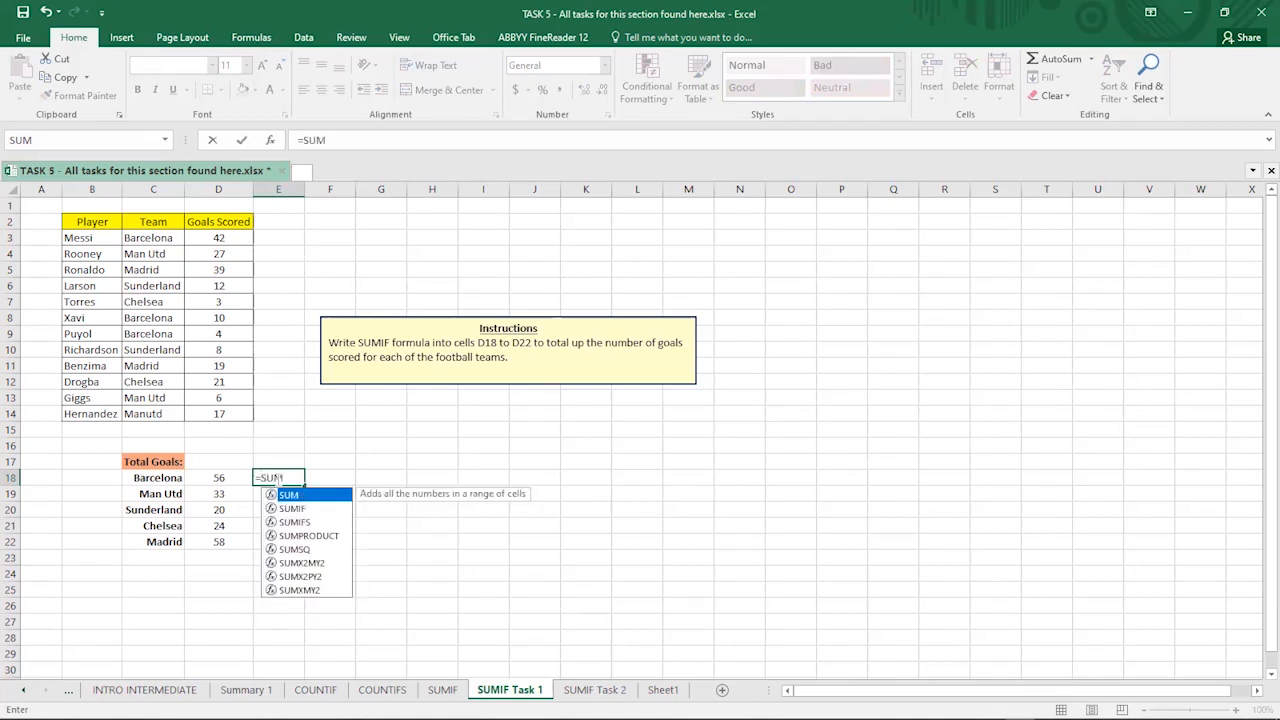
{"action": "type", "text": "IF"}
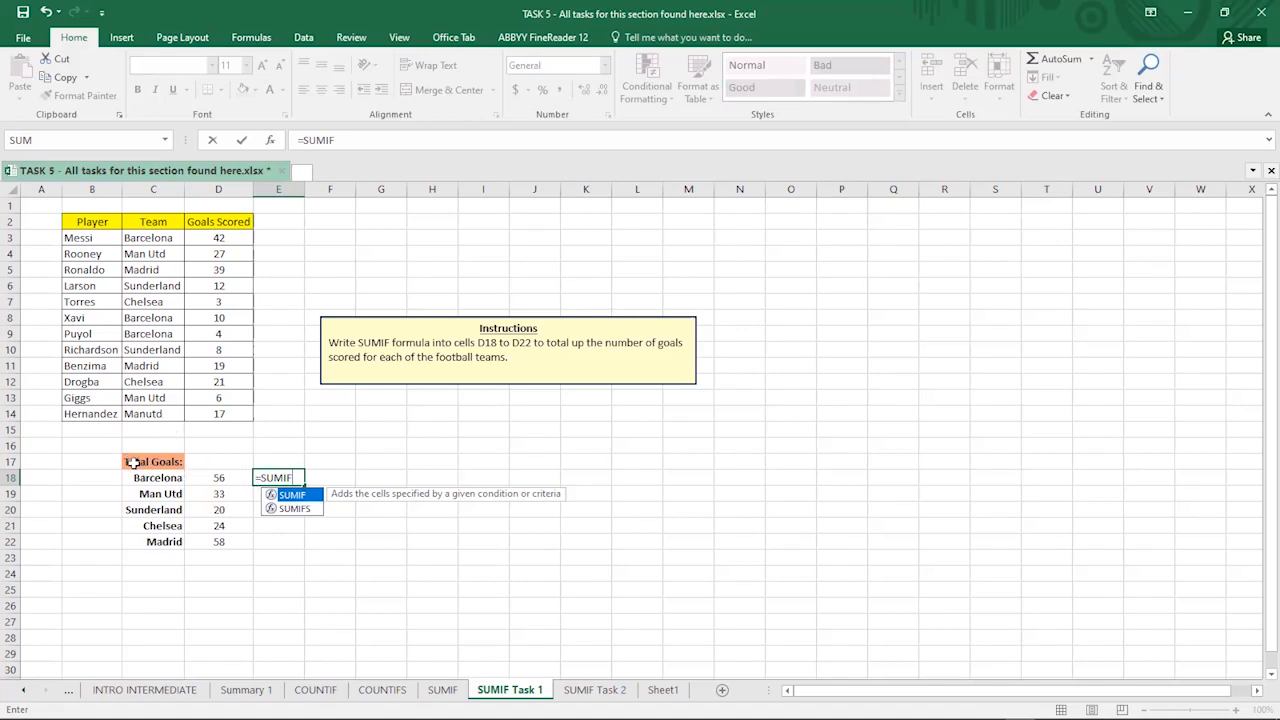
{"action": "key", "text": "Escape"}
{"action": "key", "text": "Escape"}
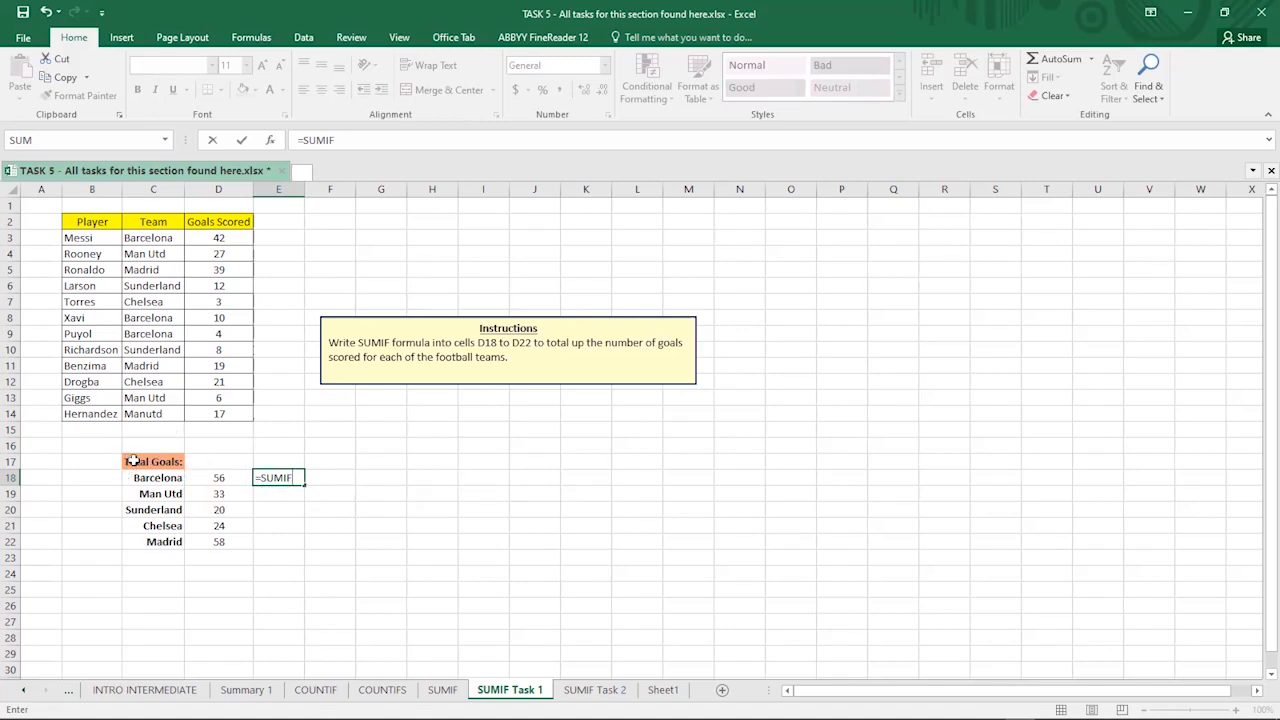
{"action": "left_click_drag", "start_coordinate": [140, 464], "coordinate": [222, 550]}
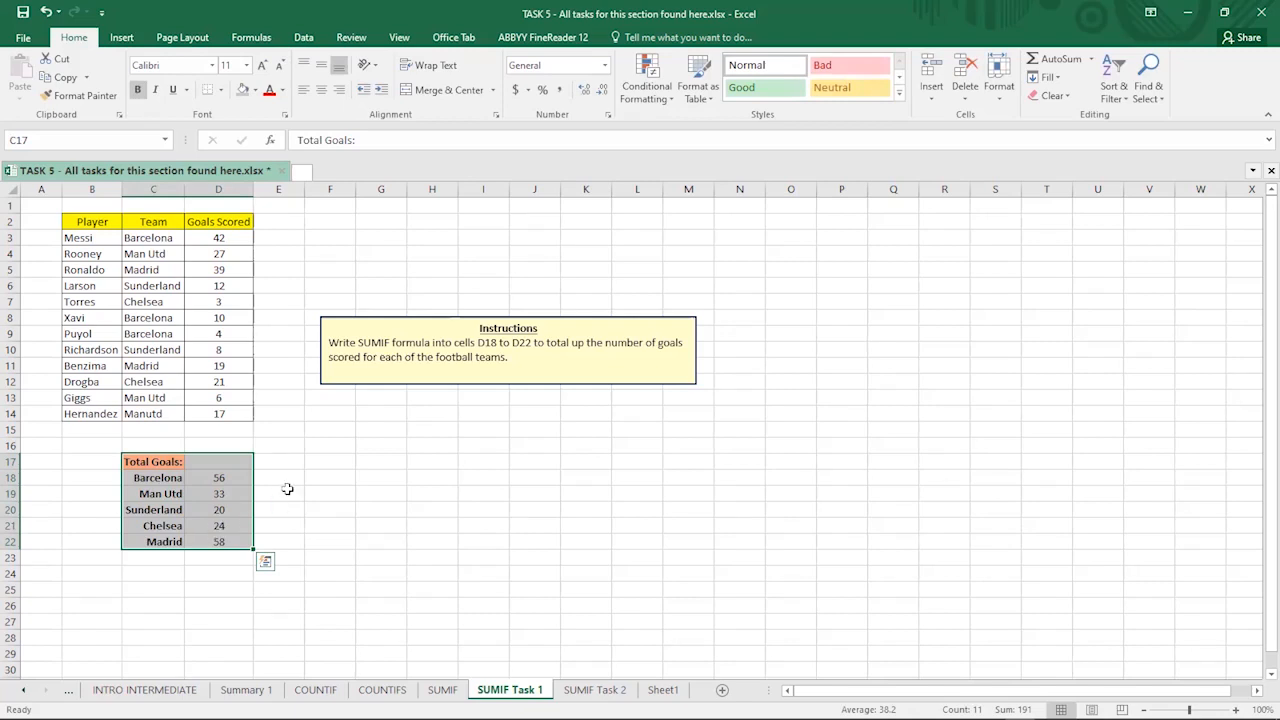
{"action": "left_click", "coordinate": [332, 483]}
{"action": "type", "text": "="}
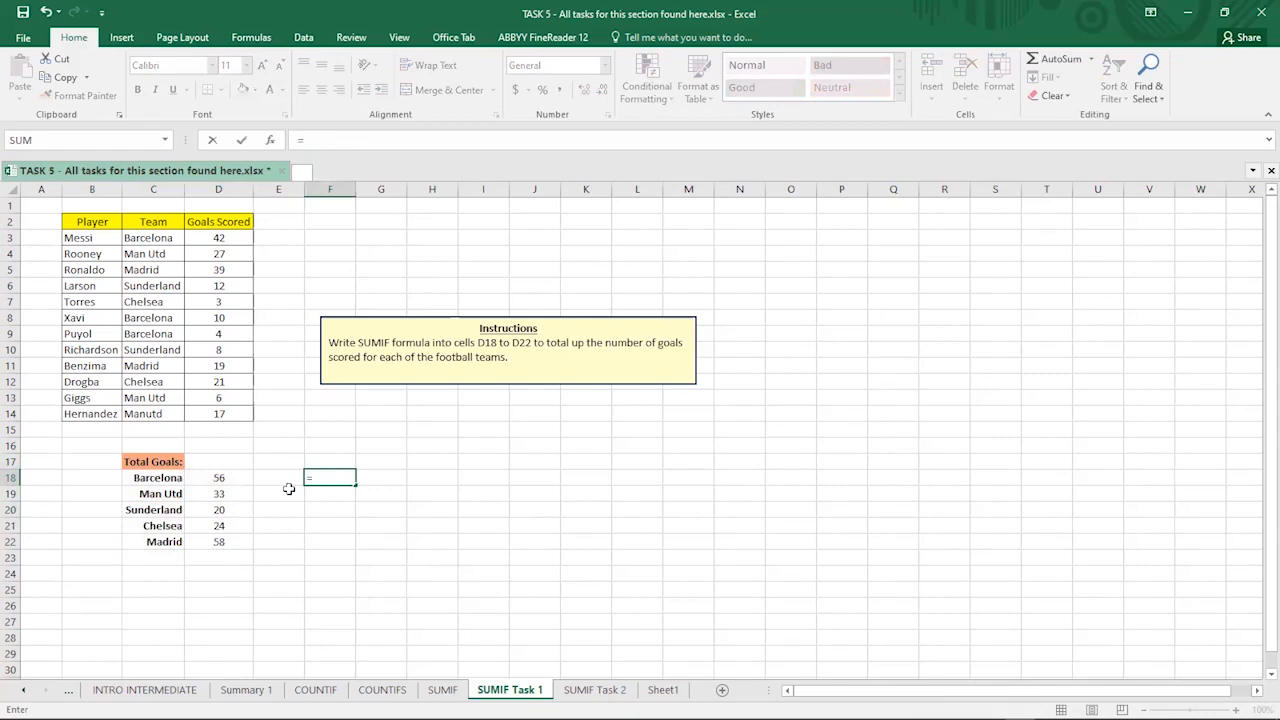
{"action": "type", "text": "SUM"}
{"action": "key", "text": "Down"}
{"action": "key", "text": "Tab"}
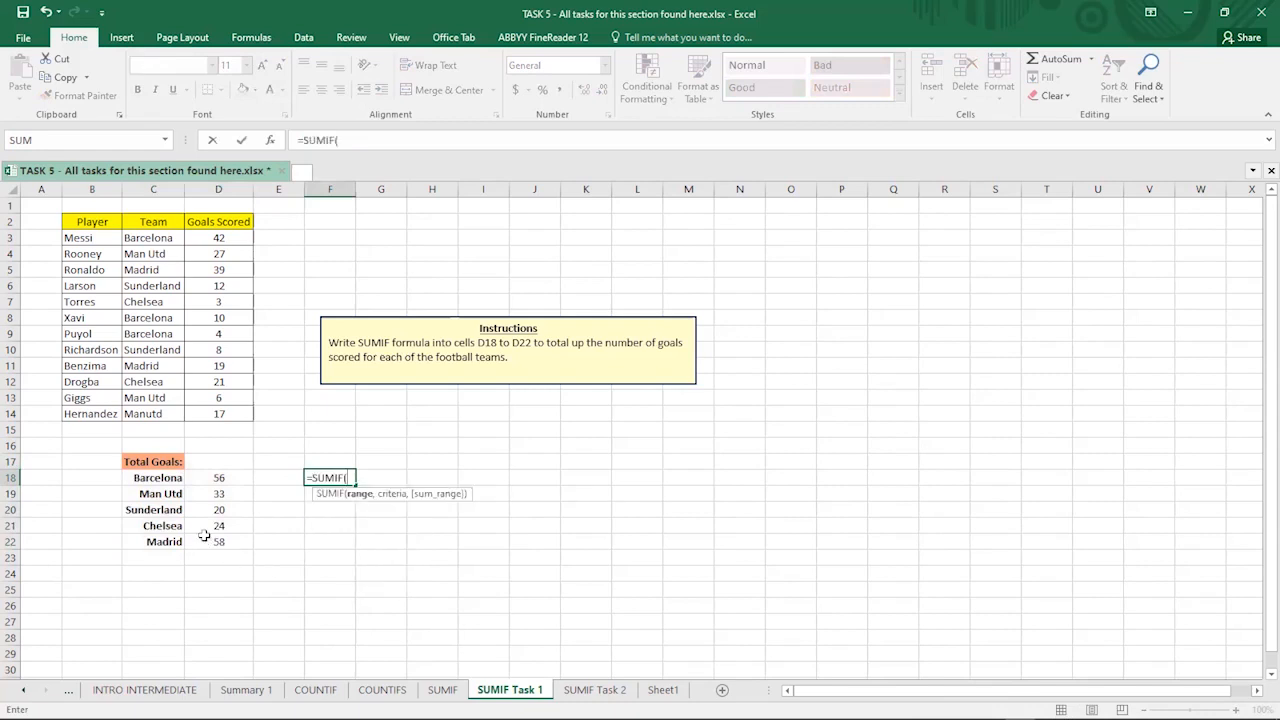
{"action": "key", "text": "Escape"}
{"action": "left_click", "coordinate": [276, 496]}
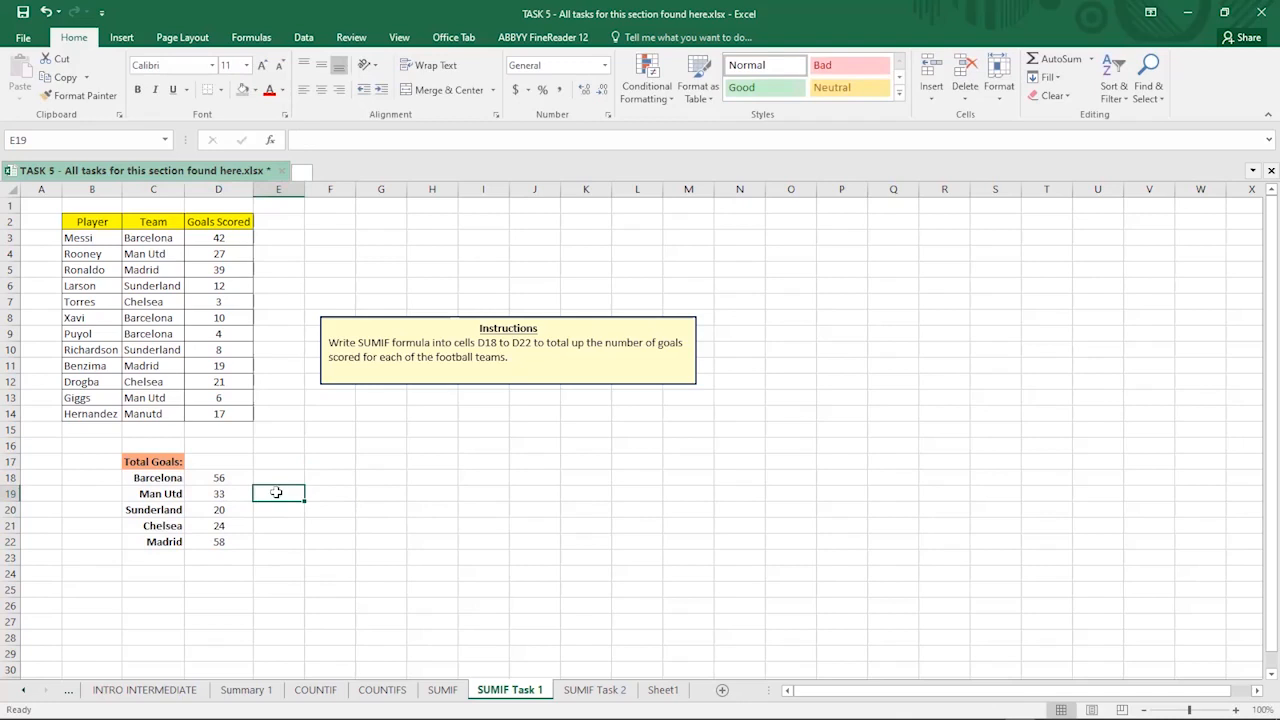
- Type =SUMIF( in E19 and try selecting the team range C3:C14 with the mouse
{"action": "type", "text": "="}
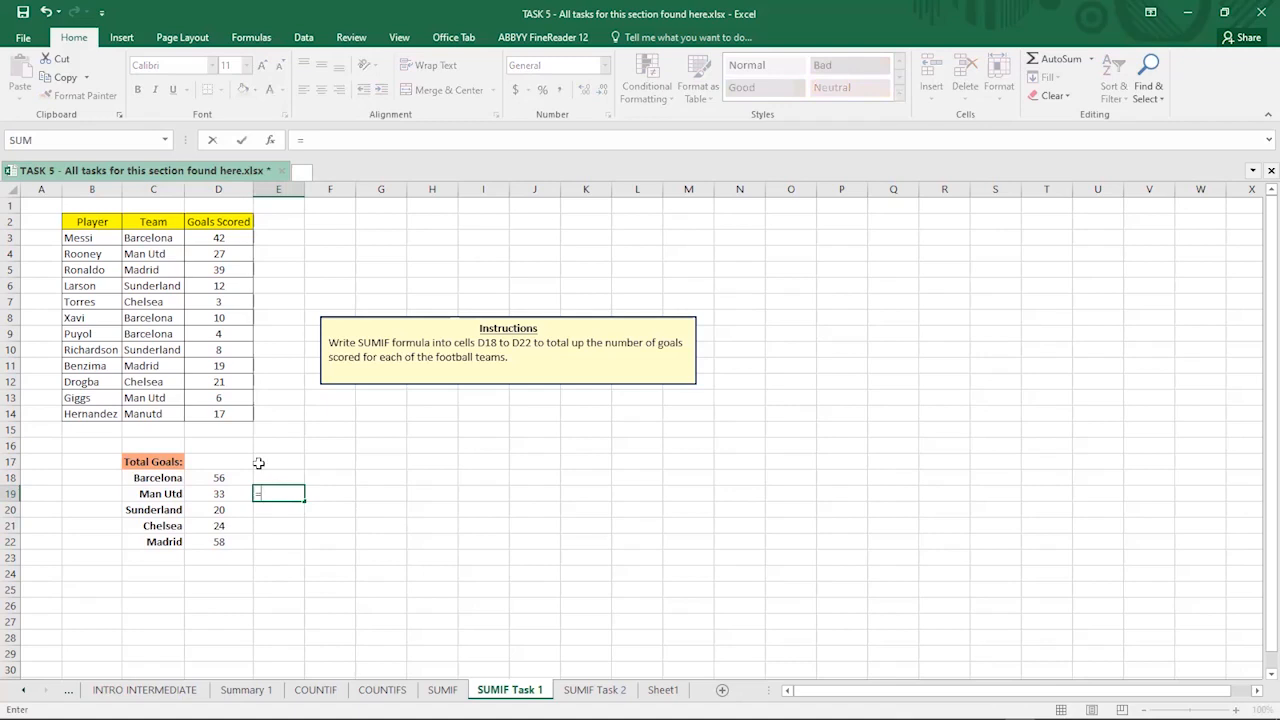
{"action": "type", "text": "SUMIF"}
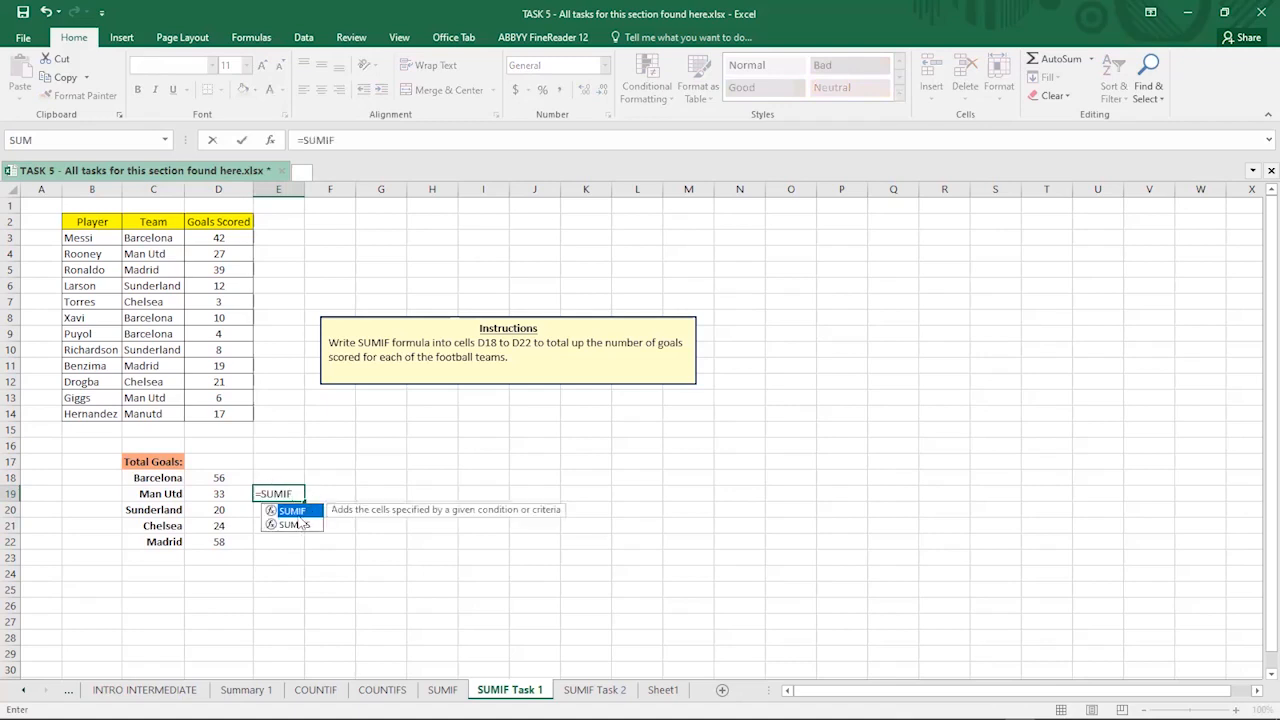
{"action": "type", "text": "("}
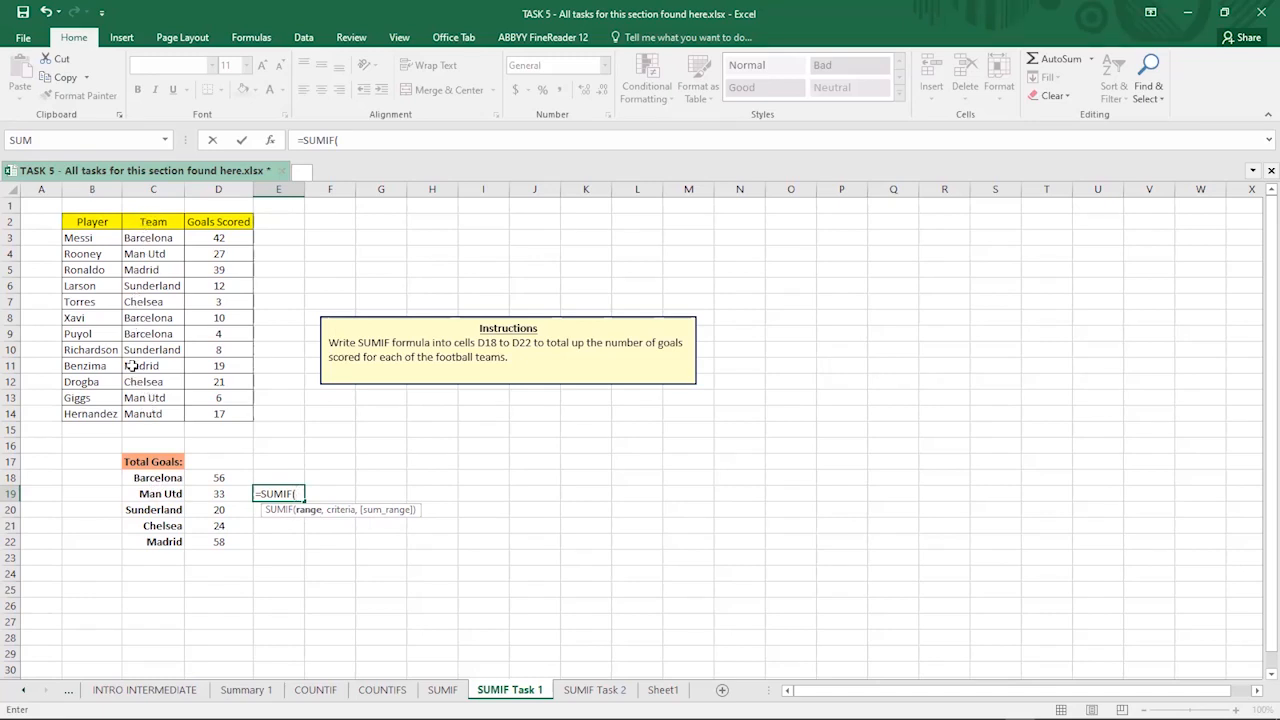
{"action": "left_click", "coordinate": [134, 240]}
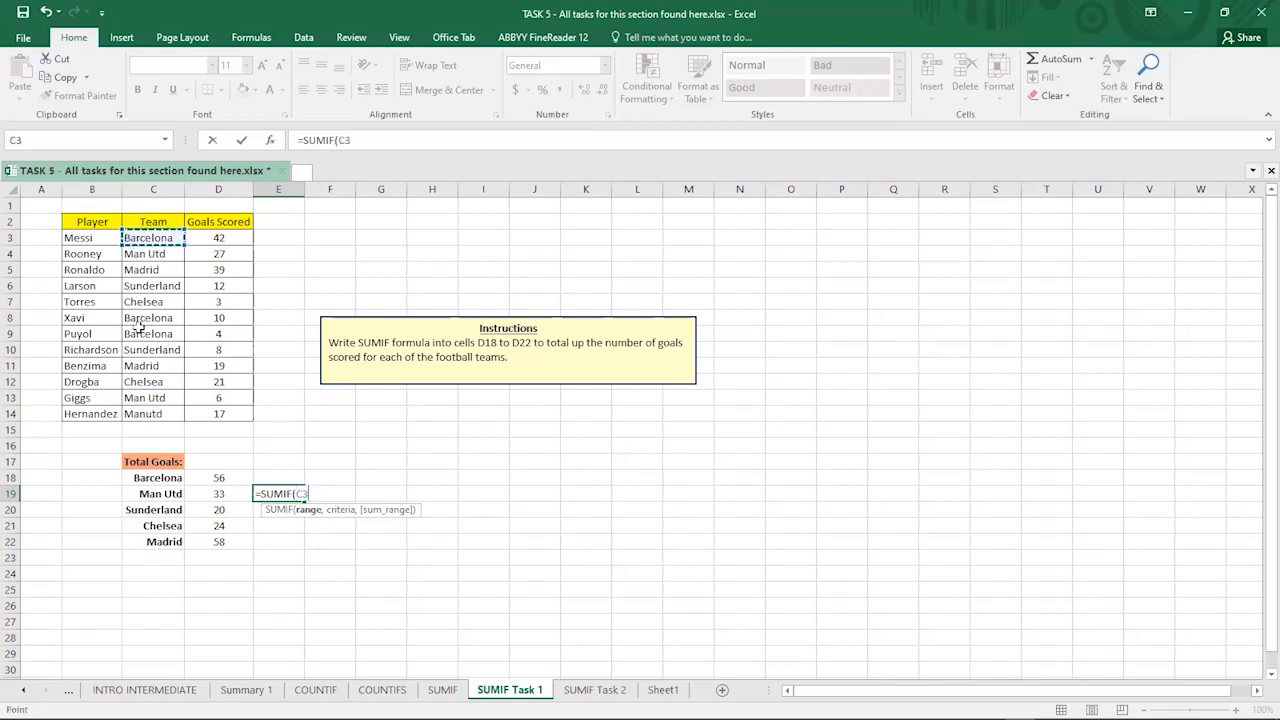
{"action": "left_click", "coordinate": [147, 414], "text": "shift"}
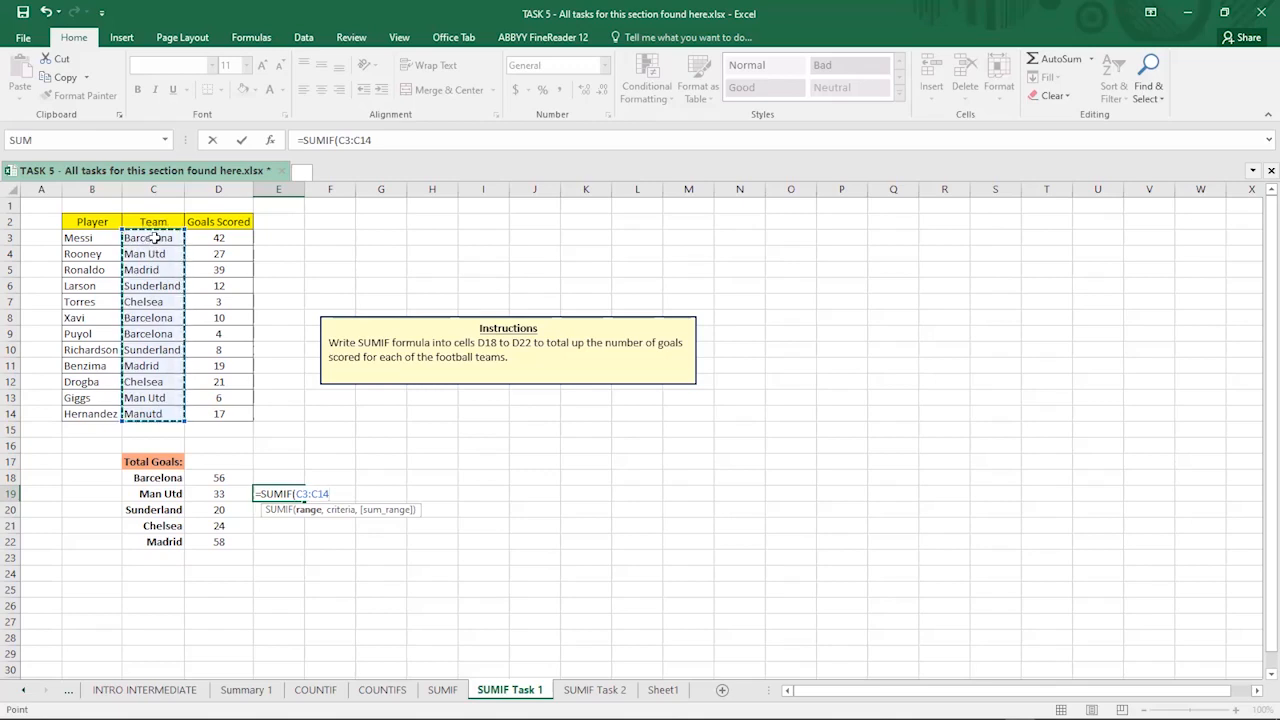
{"action": "key", "text": "BackSpace"}
{"action": "key", "text": "BackSpace"}
{"action": "key", "text": "BackSpace"}
{"action": "key", "text": "BackSpace"}
{"action": "key", "text": "BackSpace"}
{"action": "key", "text": "BackSpace"}
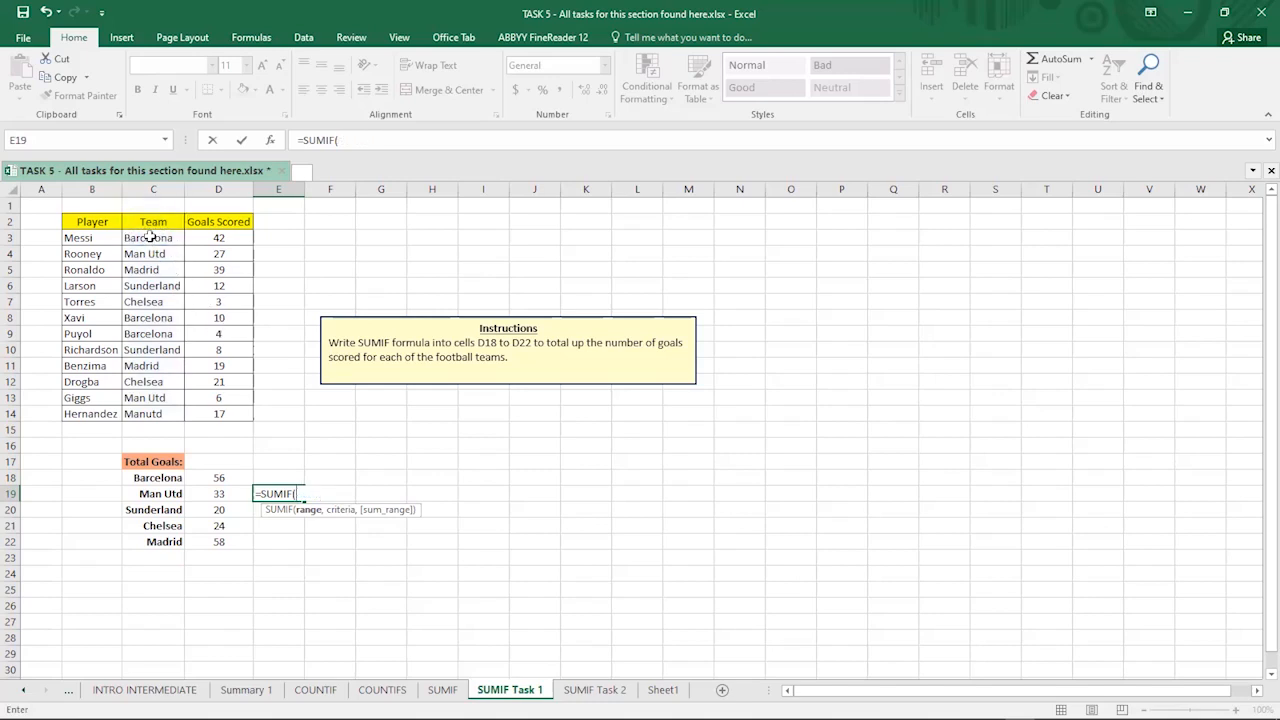
{"action": "left_click", "coordinate": [150, 237]}
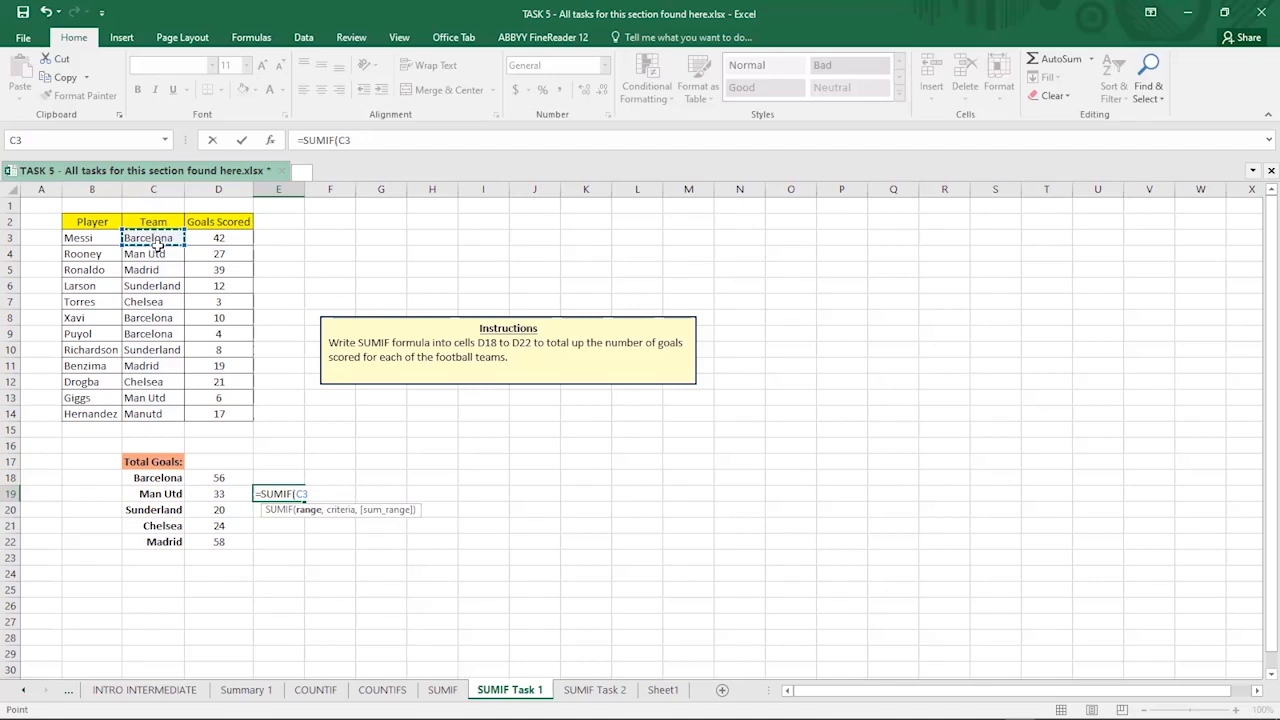
{"action": "left_click", "coordinate": [158, 409], "text": "shift"}
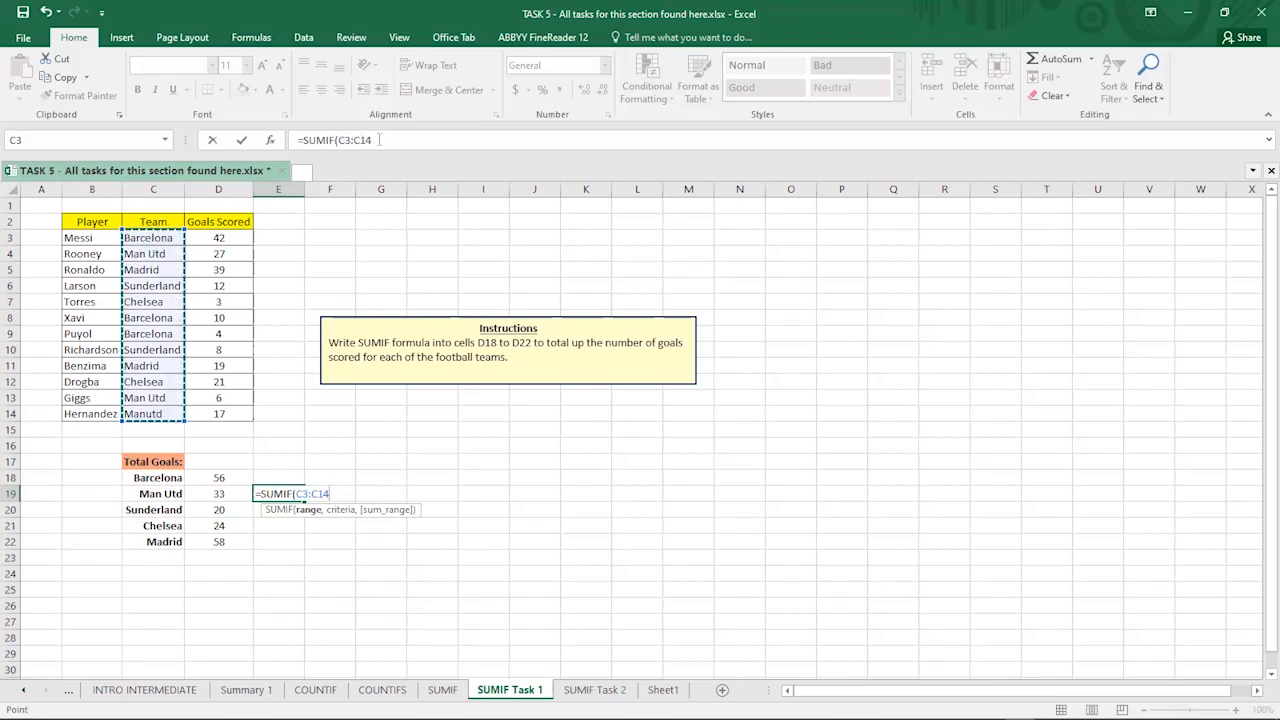
{"action": "key", "text": "BackSpace"}
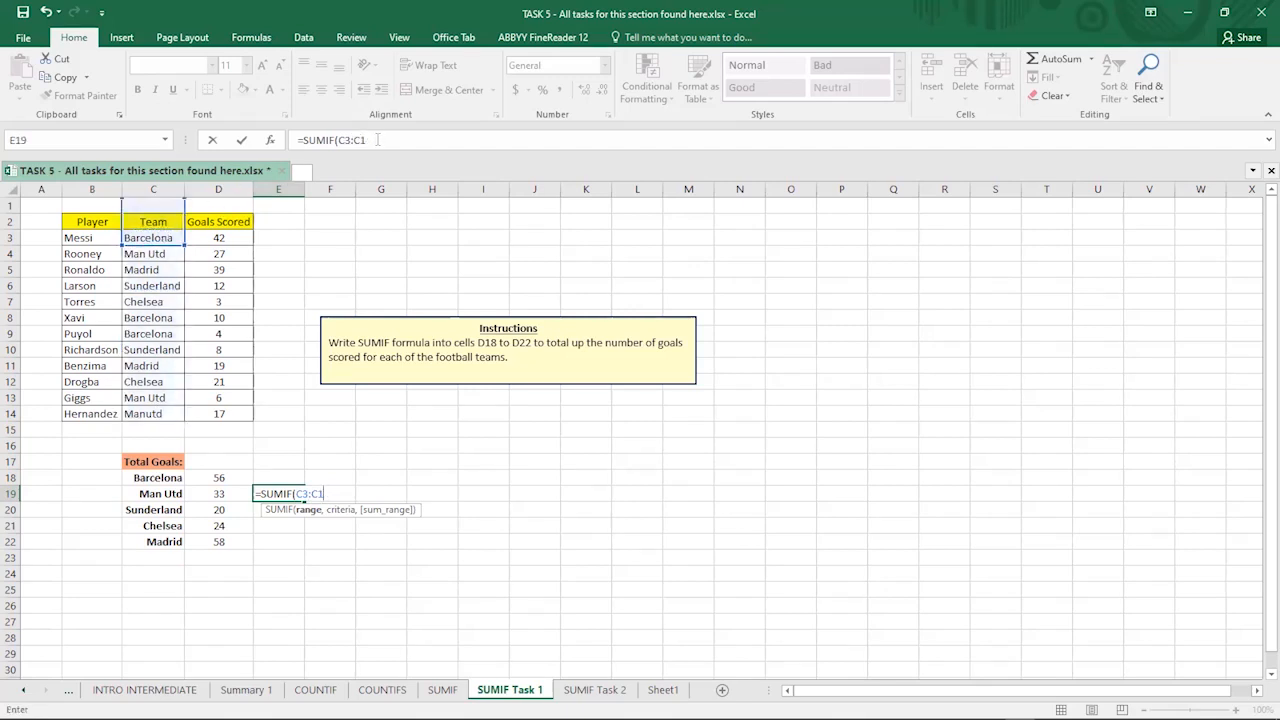
{"action": "key", "text": "BackSpace"}
{"action": "key", "text": "BackSpace"}
{"action": "key", "text": "BackSpace"}
{"action": "key", "text": "BackSpace"}
{"action": "key", "text": "BackSpace"}
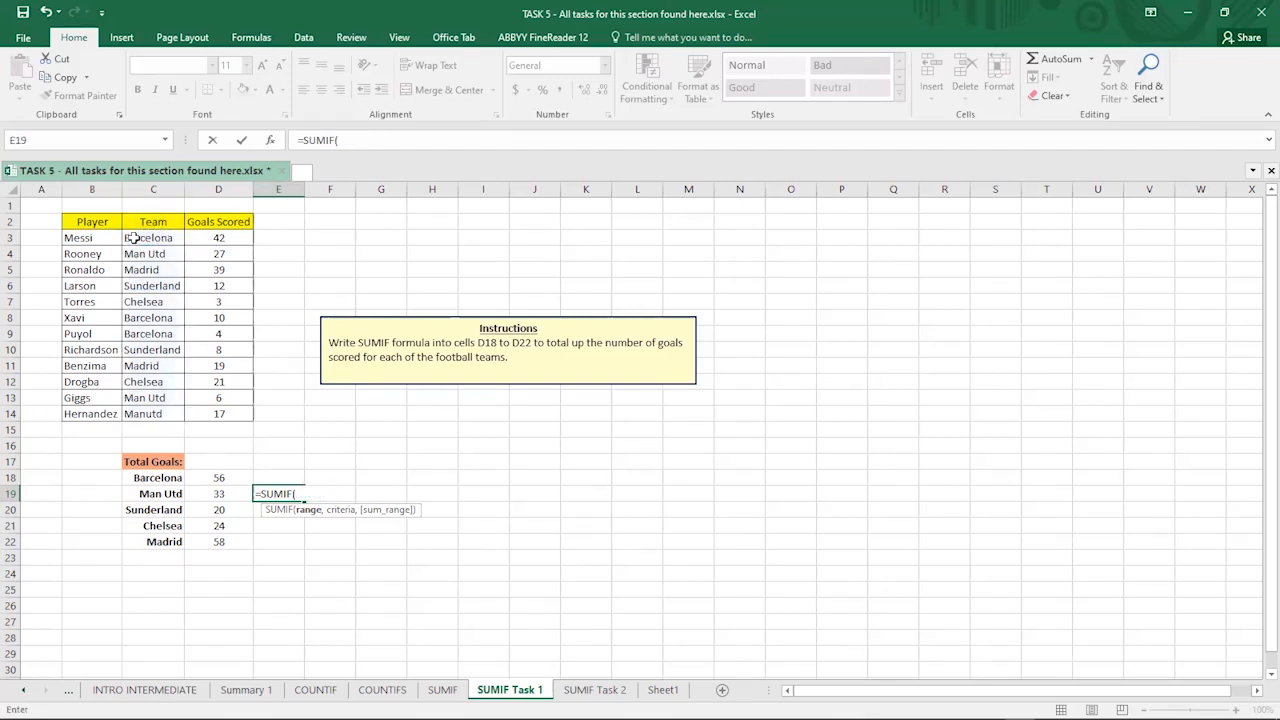
{"action": "left_click", "coordinate": [150, 240]}
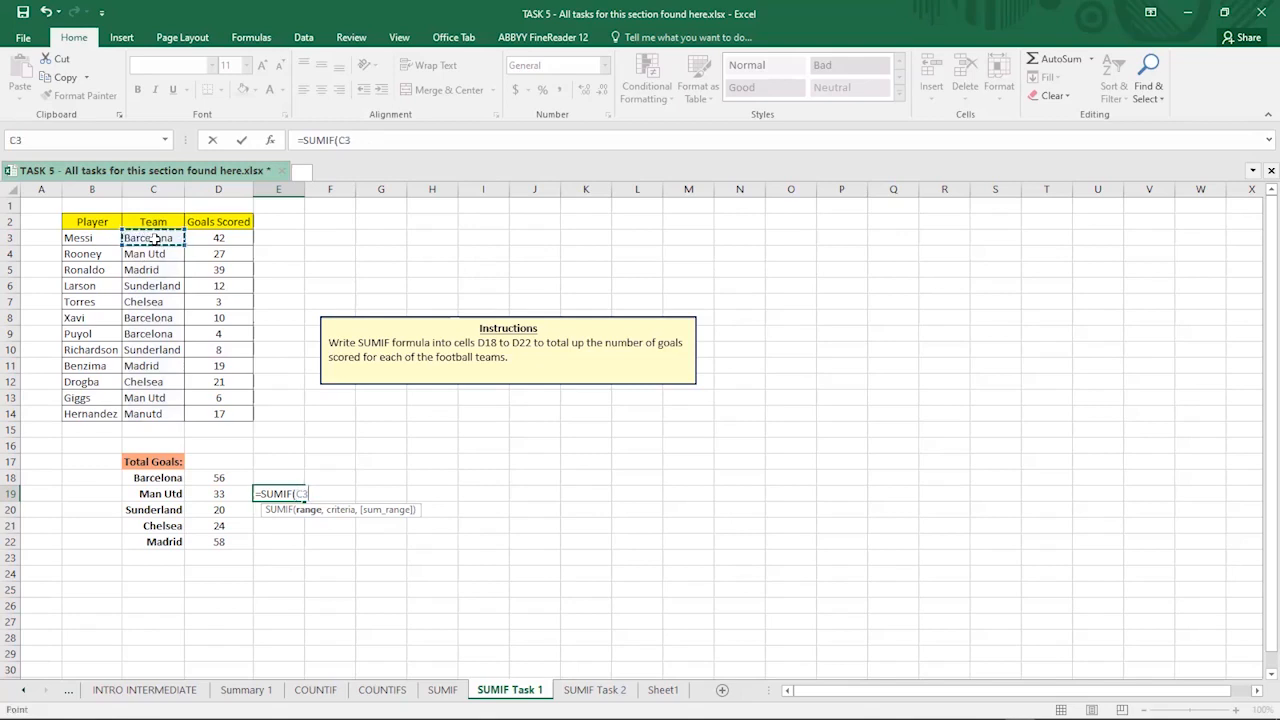
{"action": "left_click", "coordinate": [146, 416]}
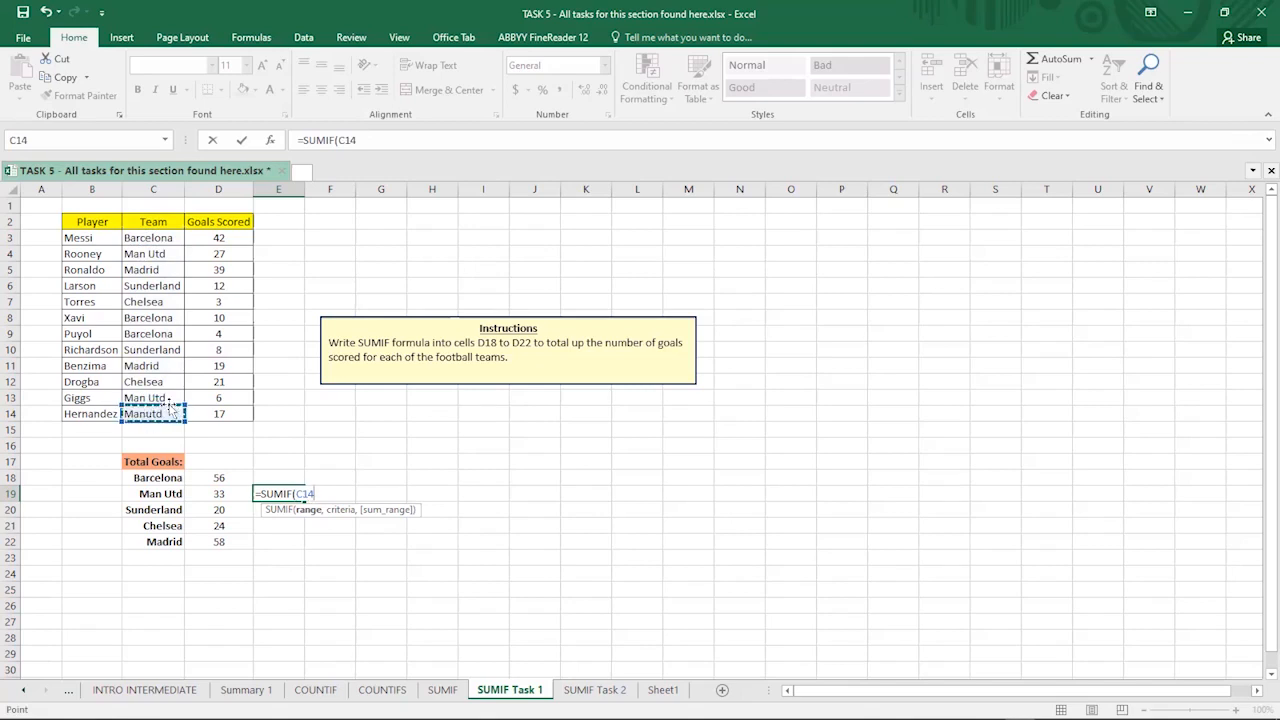
{"action": "key", "text": "BackSpace"}
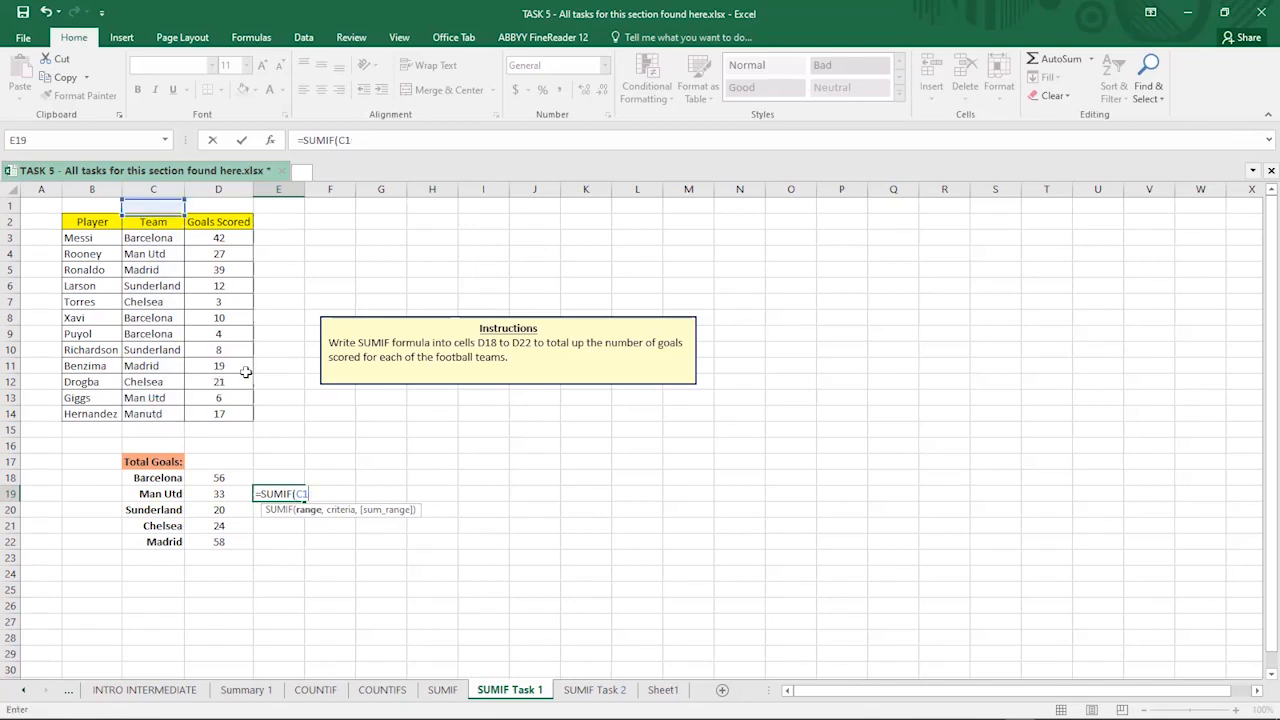
{"action": "key", "text": "BackSpace"}
{"action": "key", "text": "BackSpace"}
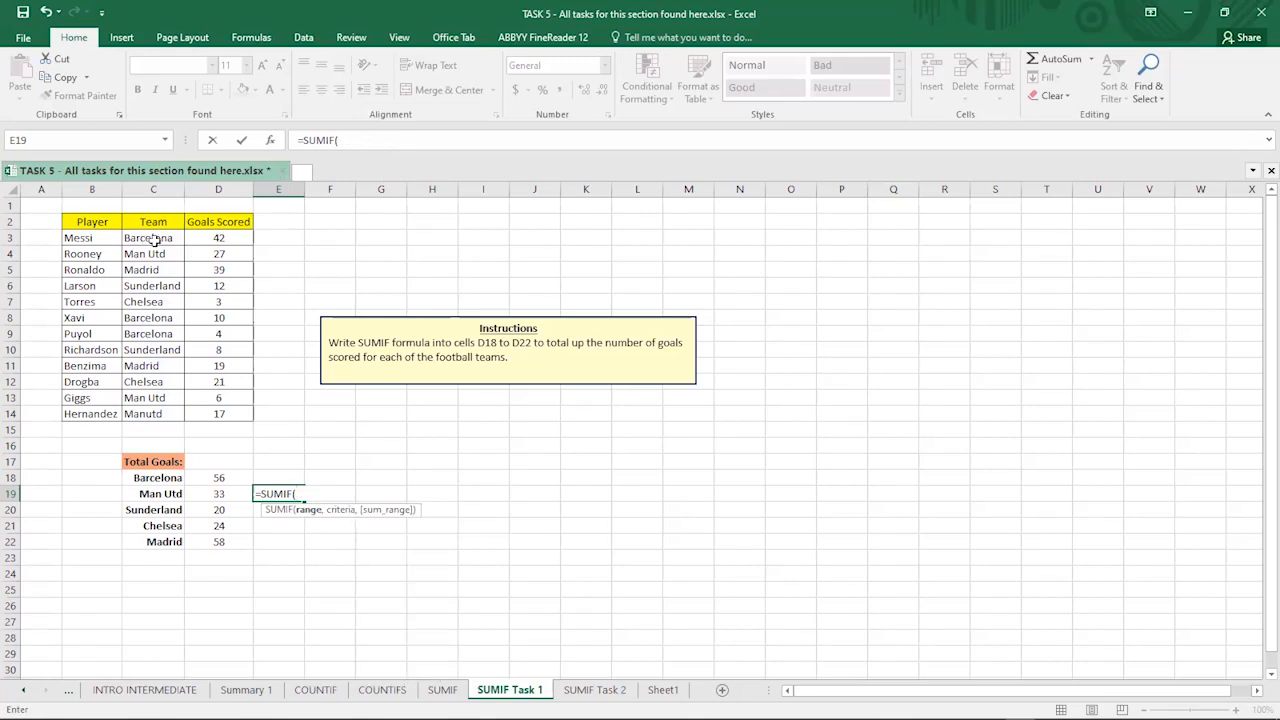
- Type C3:C14 directly in the formula bar as the SUMIF range
{"action": "left_click", "coordinate": [377, 140]}
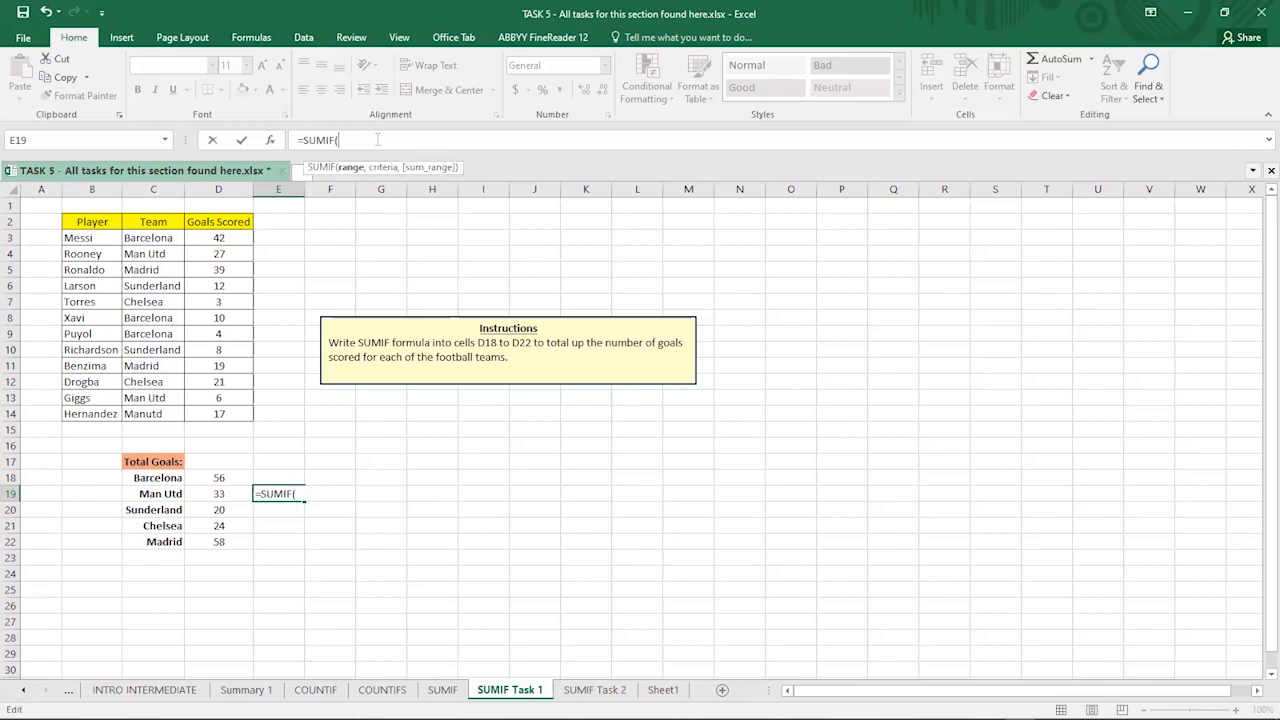
{"action": "type", "text": "C3"}
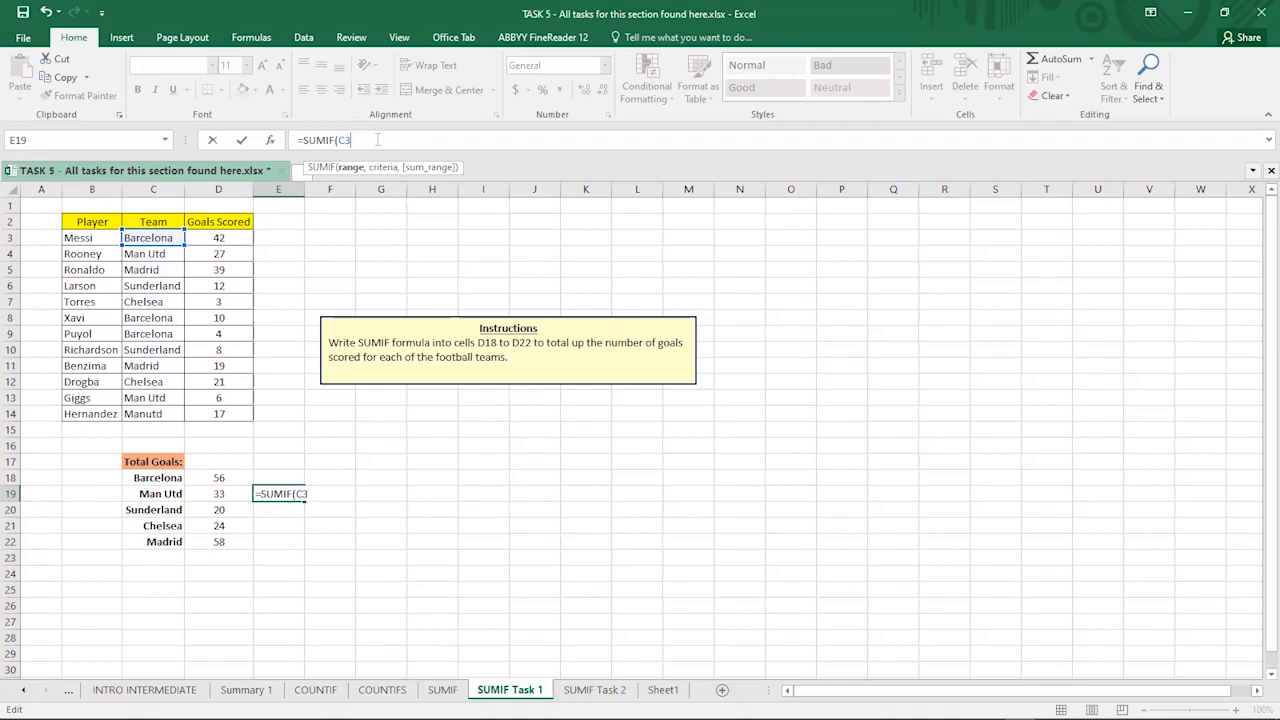
{"action": "type", "text": ":"}
{"action": "type", "text": "C14"}
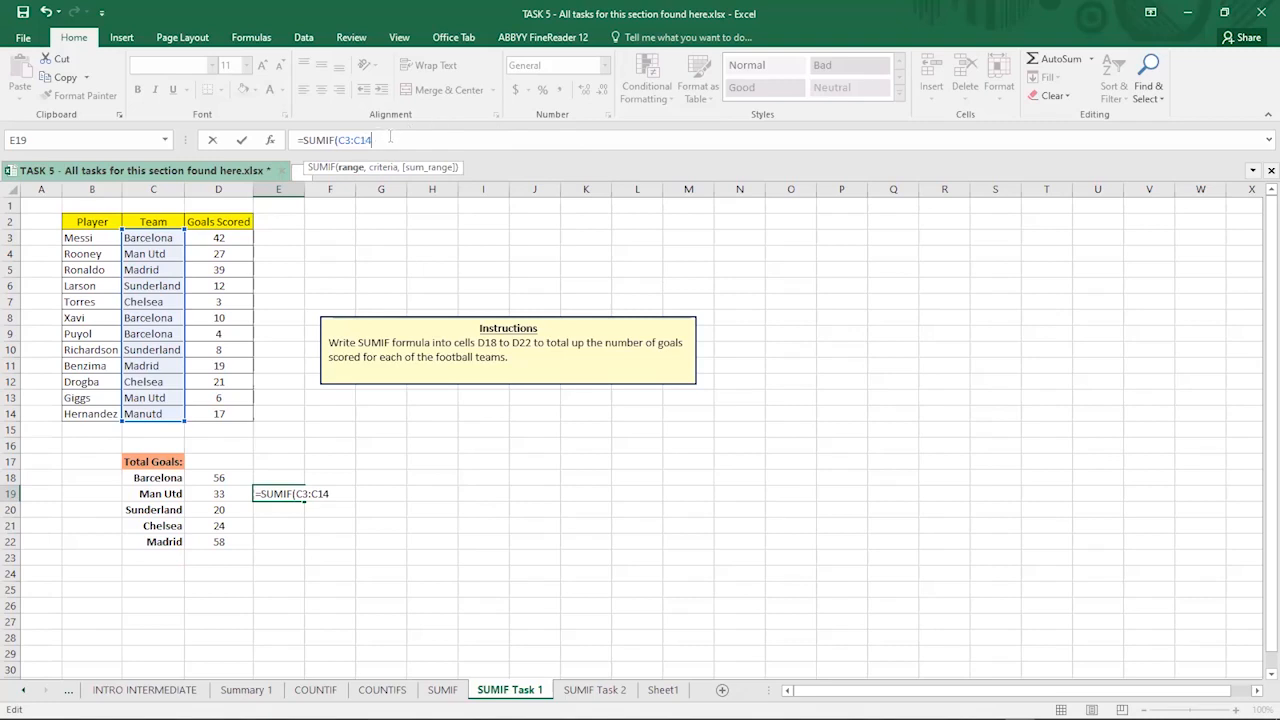
- Add C19 as criteria and D3:D14 as sum range, completing =SUMIF(C3:C14,C19,D3:D14)
{"action": "type", "text": ","}
{"action": "left_click", "coordinate": [141, 493]}
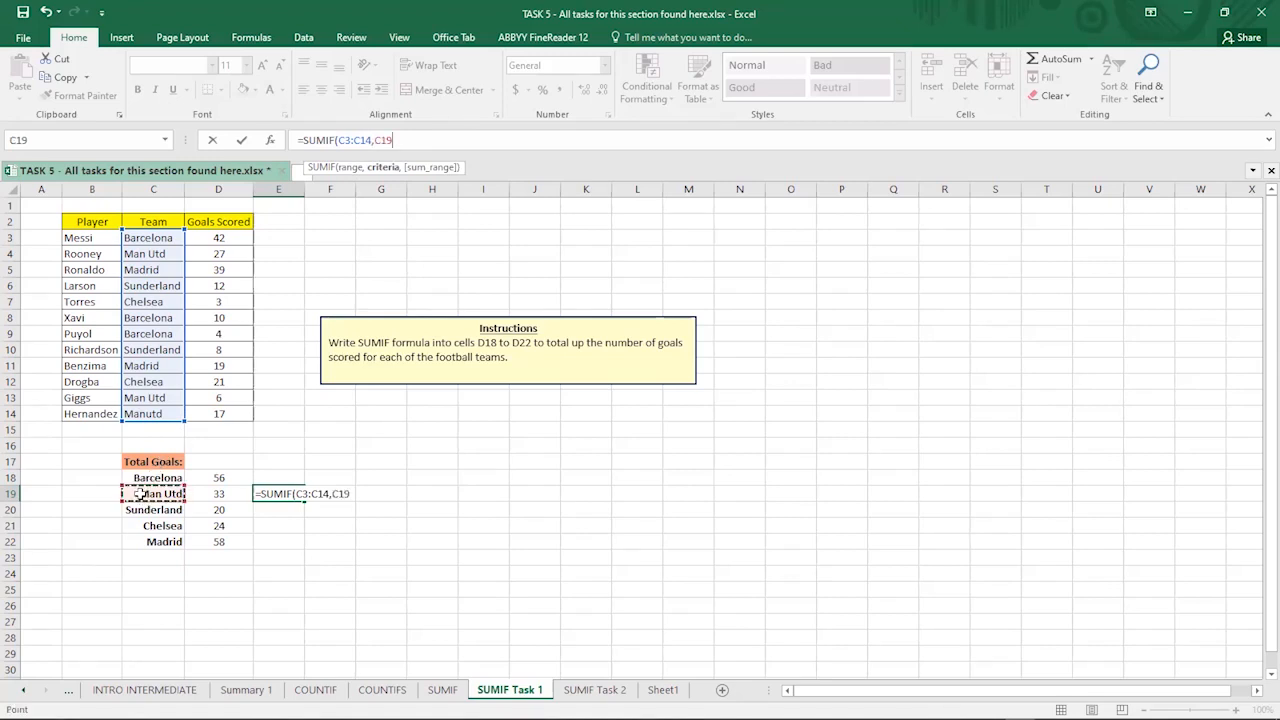
{"action": "type", "text": ","}
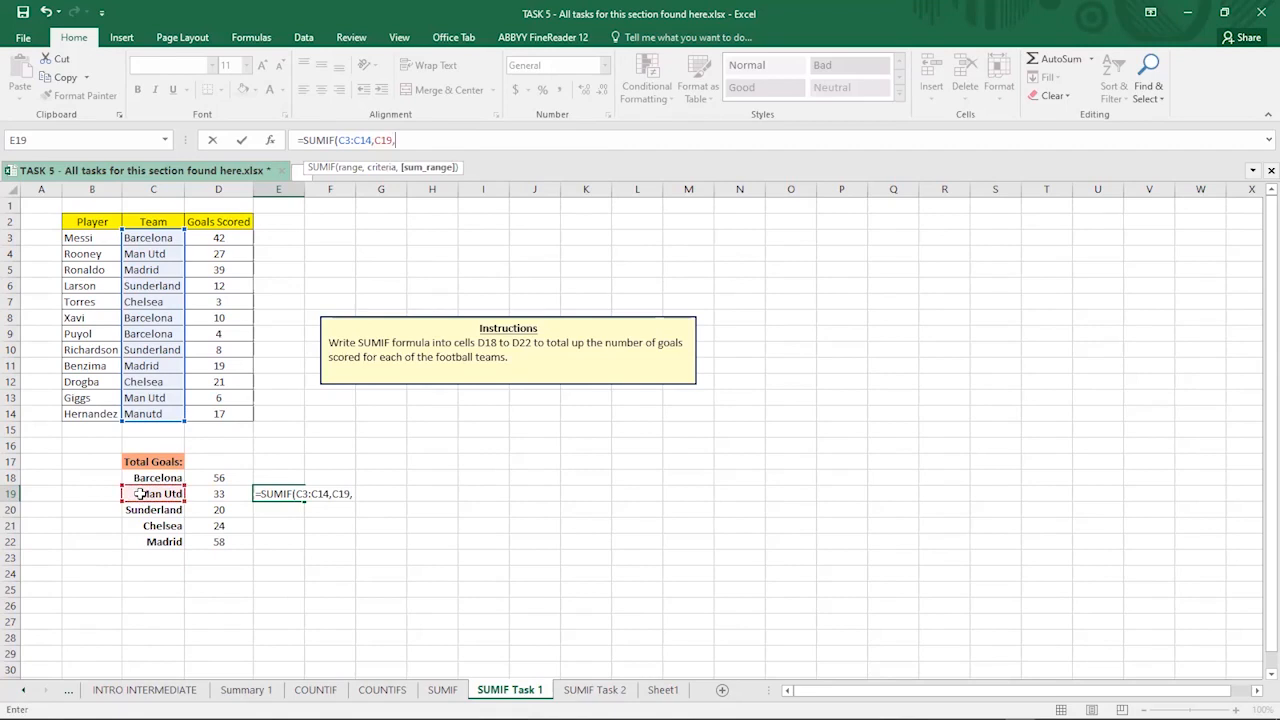
{"action": "left_click", "coordinate": [210, 238]}
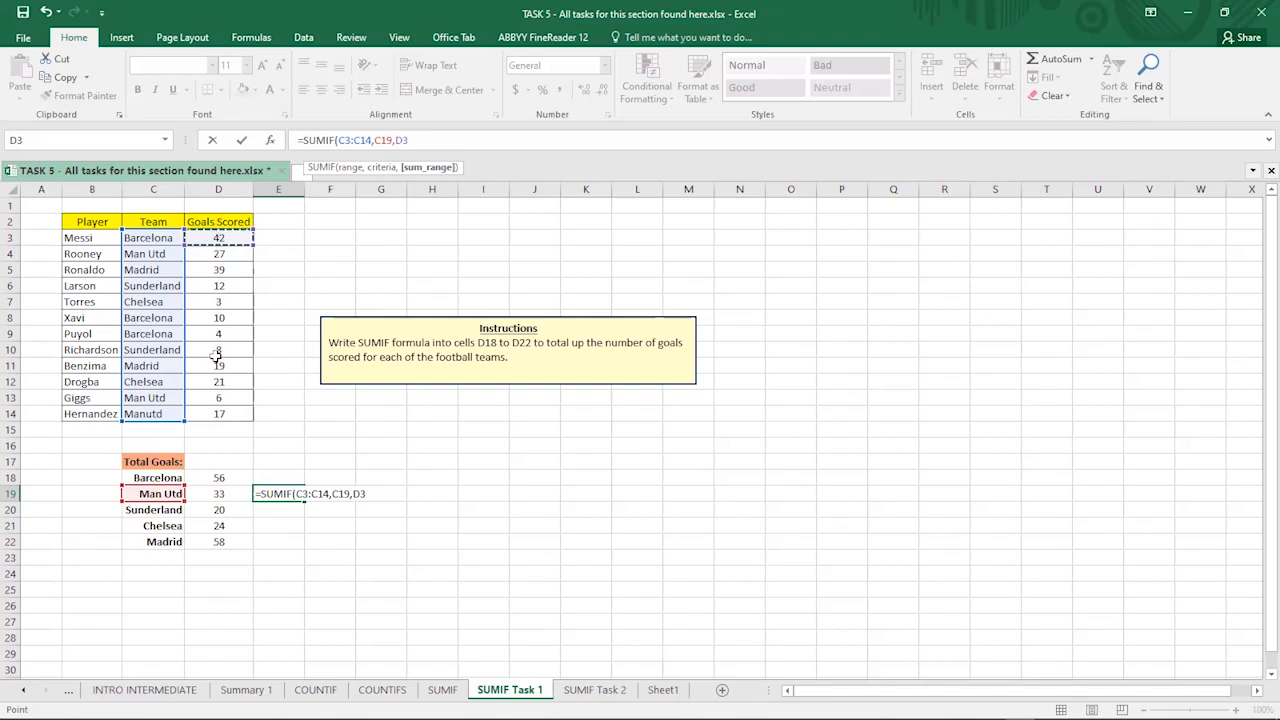
{"action": "left_click", "coordinate": [216, 414], "text": "shift"}
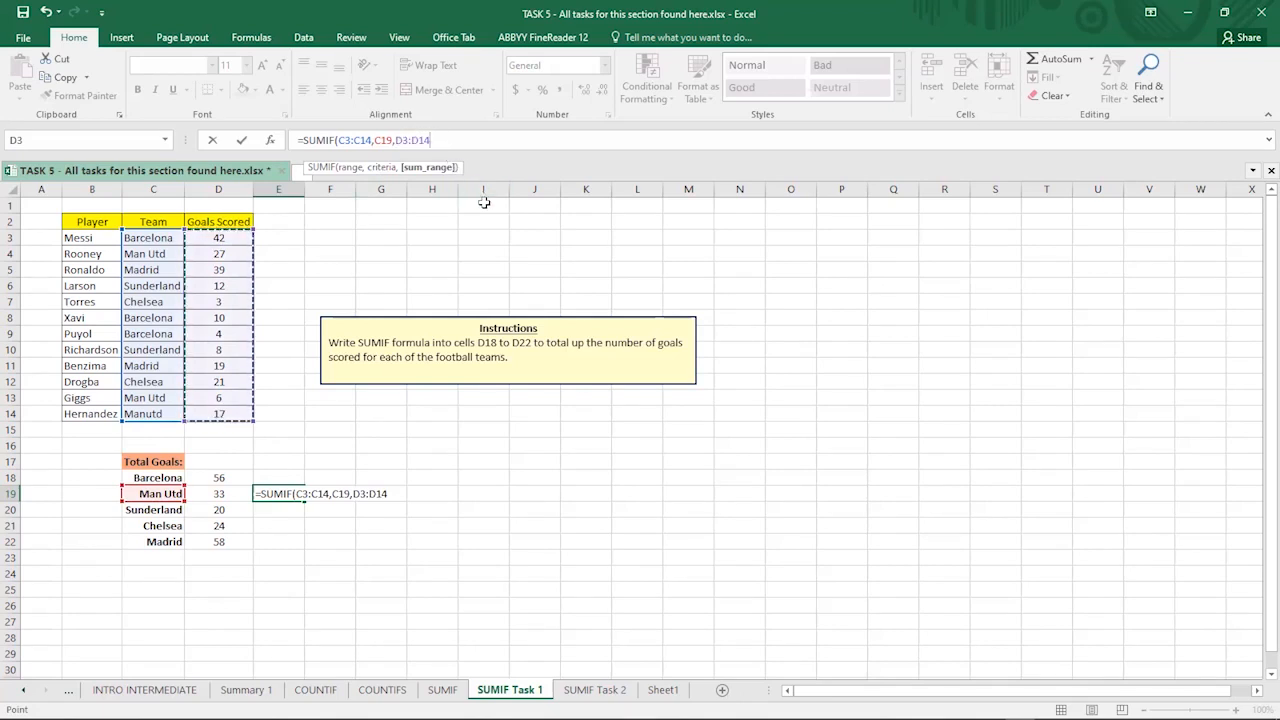
{"action": "type", "text": ")"}
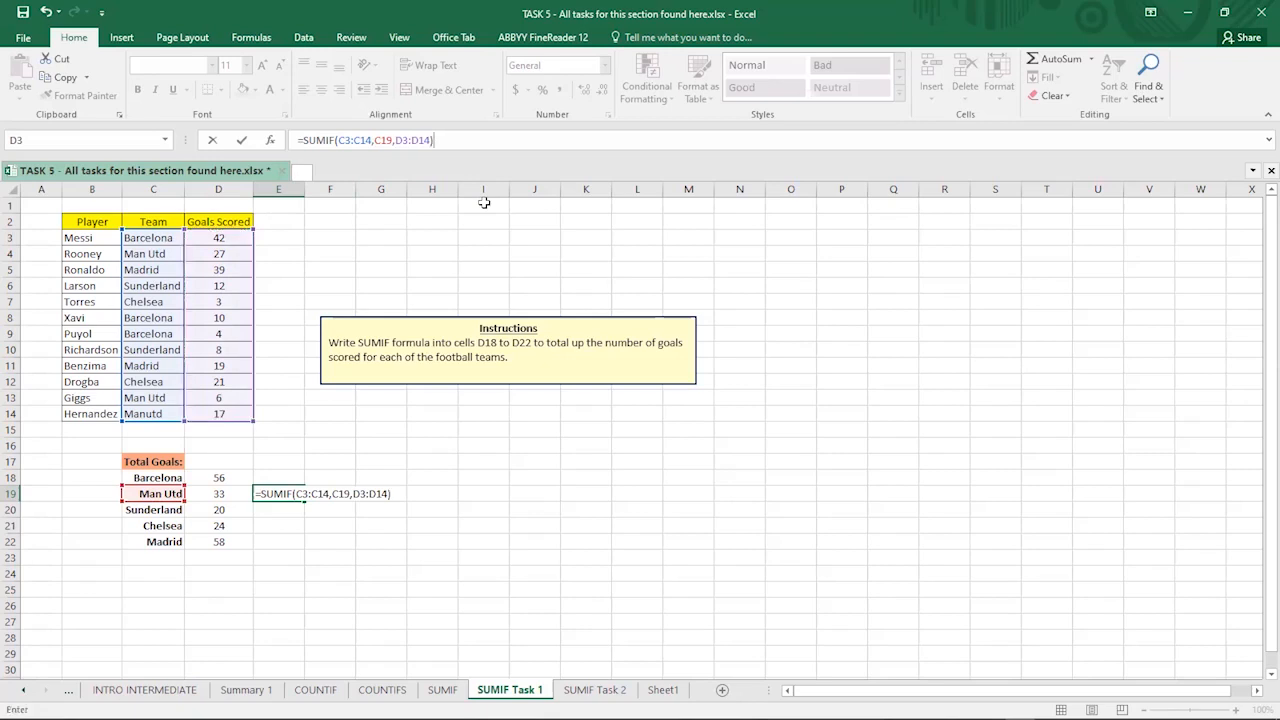
{"action": "key", "text": "Return"}
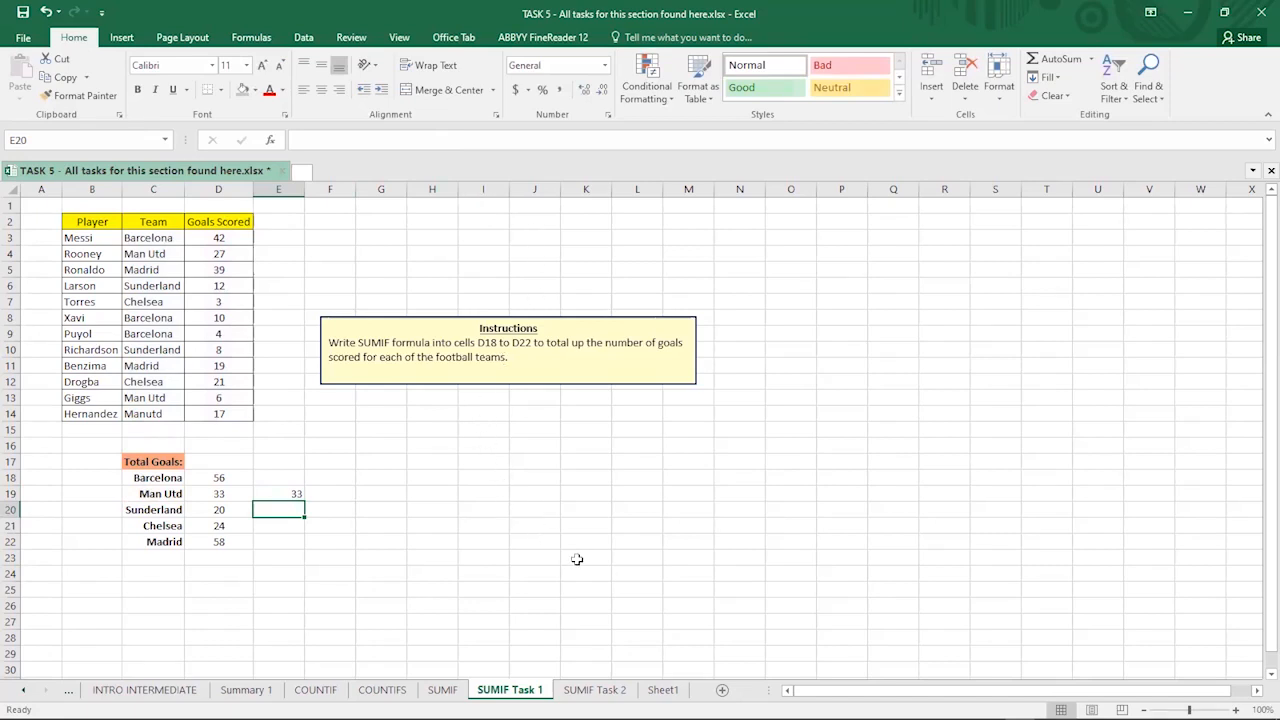
- On Sheet1, widen column A and make A1's phone number bold at a larger font size
{"action": "left_click", "coordinate": [660, 690]}
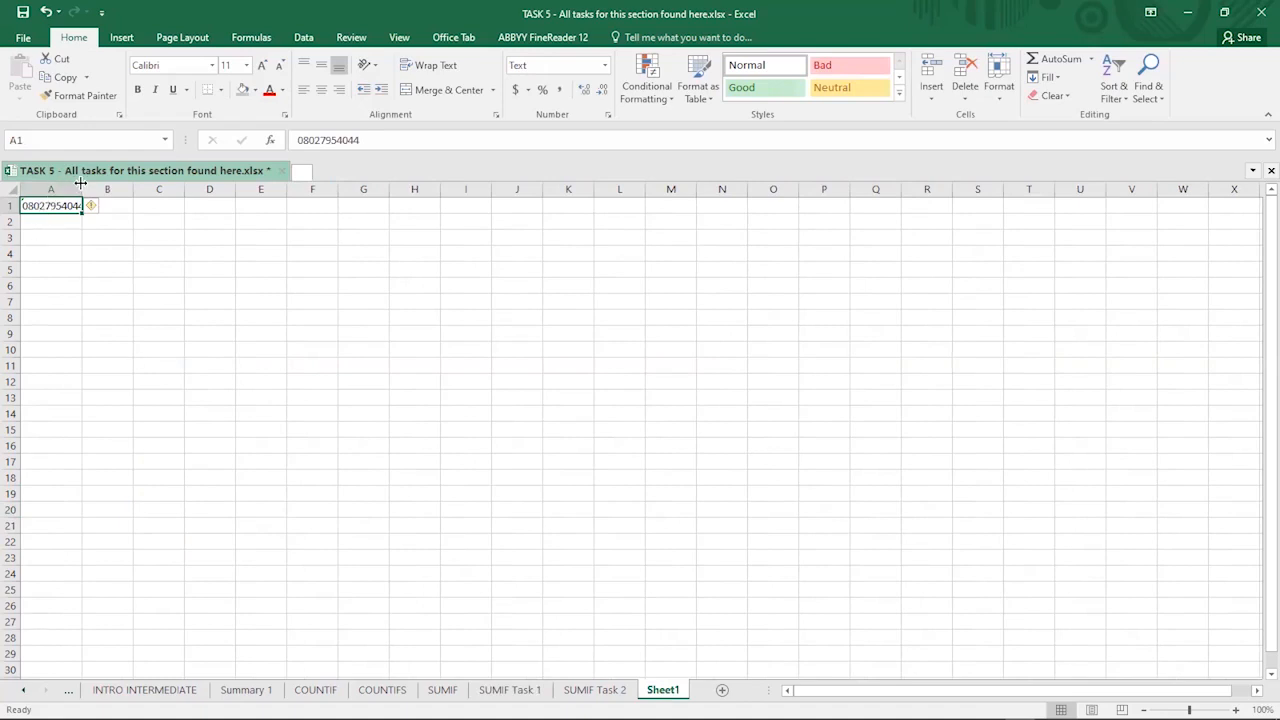
{"action": "left_click_drag", "start_coordinate": [81, 185], "coordinate": [198, 185]}
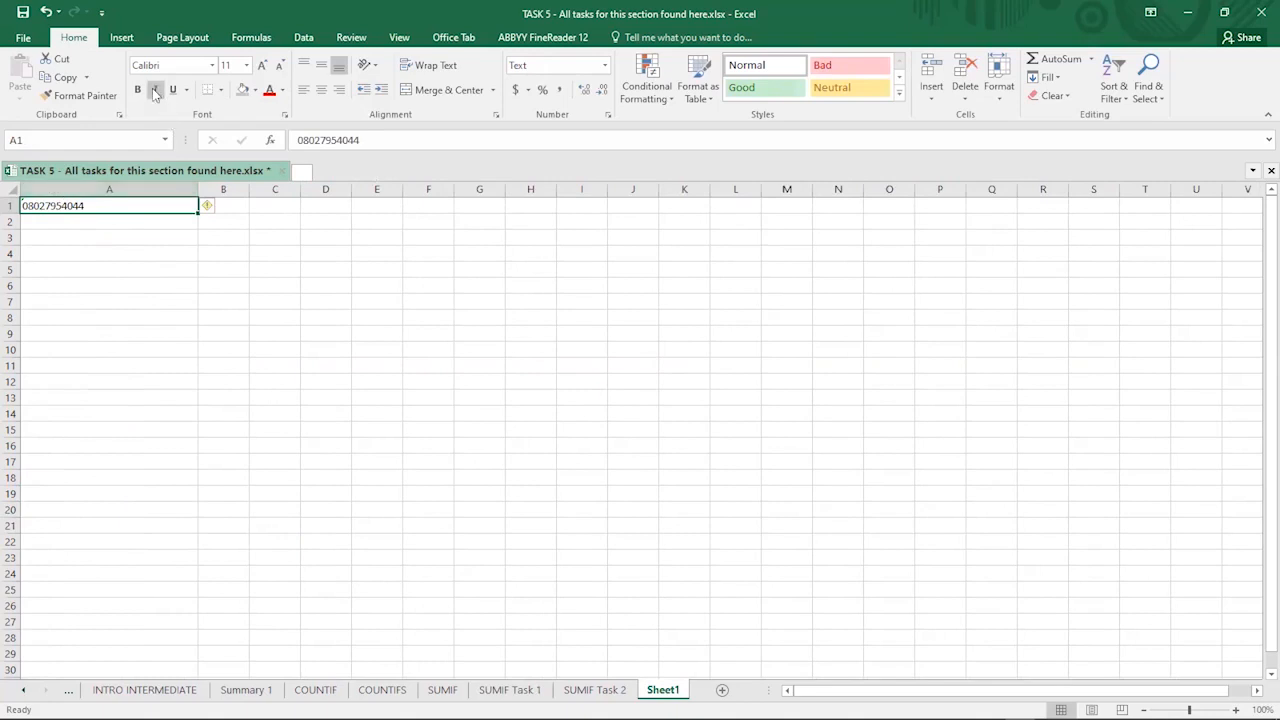
{"action": "left_click", "coordinate": [261, 67]}
{"action": "left_click", "coordinate": [261, 67]}
{"action": "left_click", "coordinate": [261, 67]}
{"action": "left_click", "coordinate": [261, 67]}
{"action": "left_click", "coordinate": [261, 67]}
{"action": "left_click", "coordinate": [261, 67]}
{"action": "left_click", "coordinate": [261, 67]}
{"action": "left_click", "coordinate": [261, 67]}
{"action": "left_click", "coordinate": [261, 67]}
{"action": "left_click", "coordinate": [261, 67]}
{"action": "left_click", "coordinate": [261, 67]}
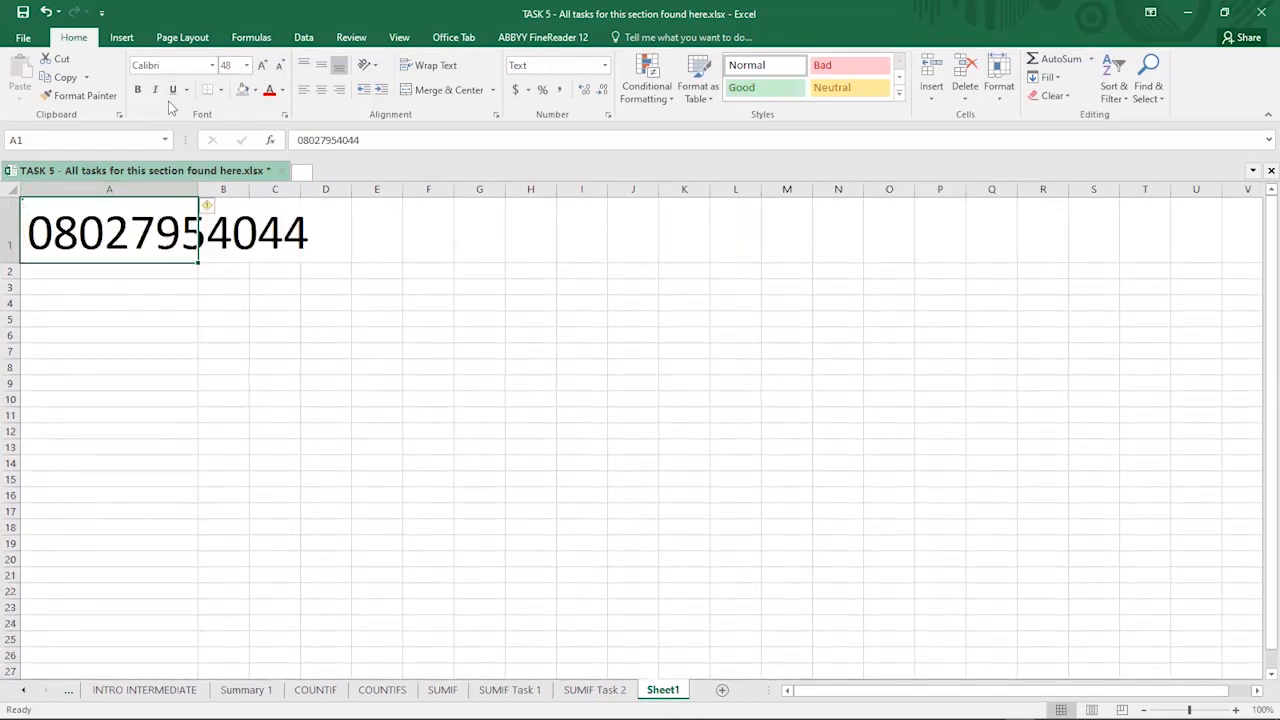
{"action": "left_click", "coordinate": [137, 90]}
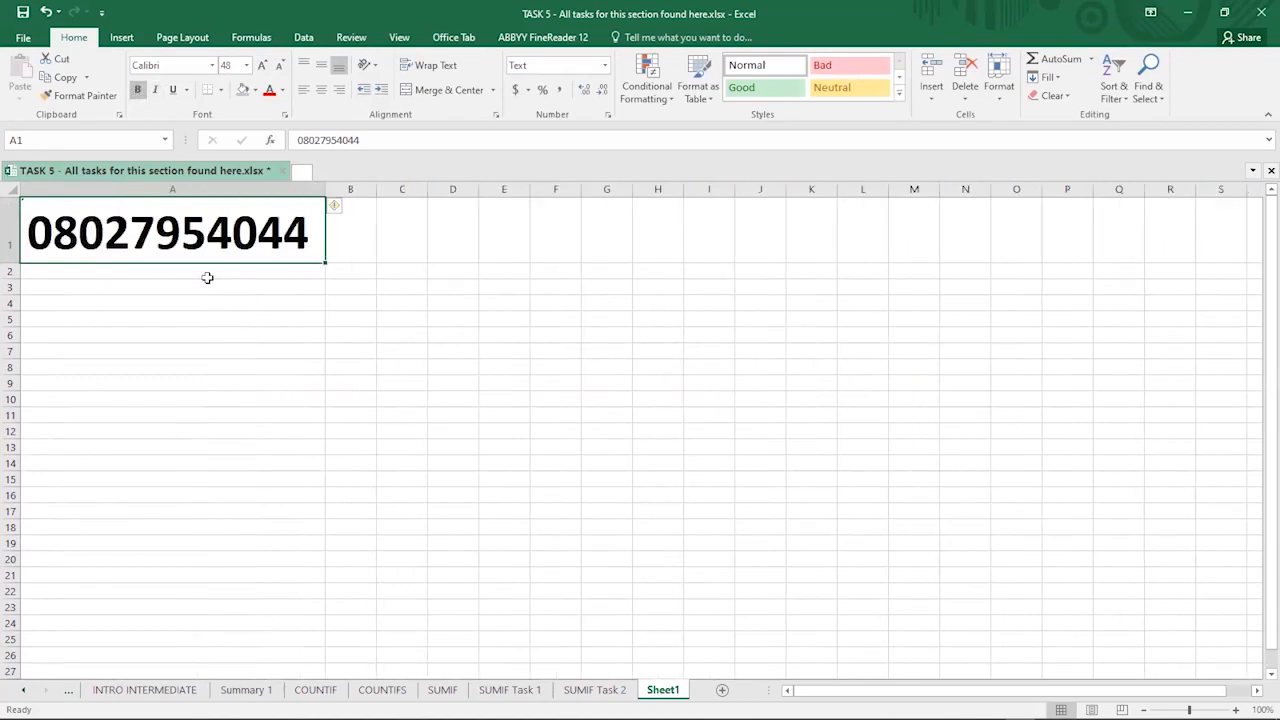
- Copy the phone number from A1 into A2, A3 and A4
{"action": "left_click", "coordinate": [206, 276]}
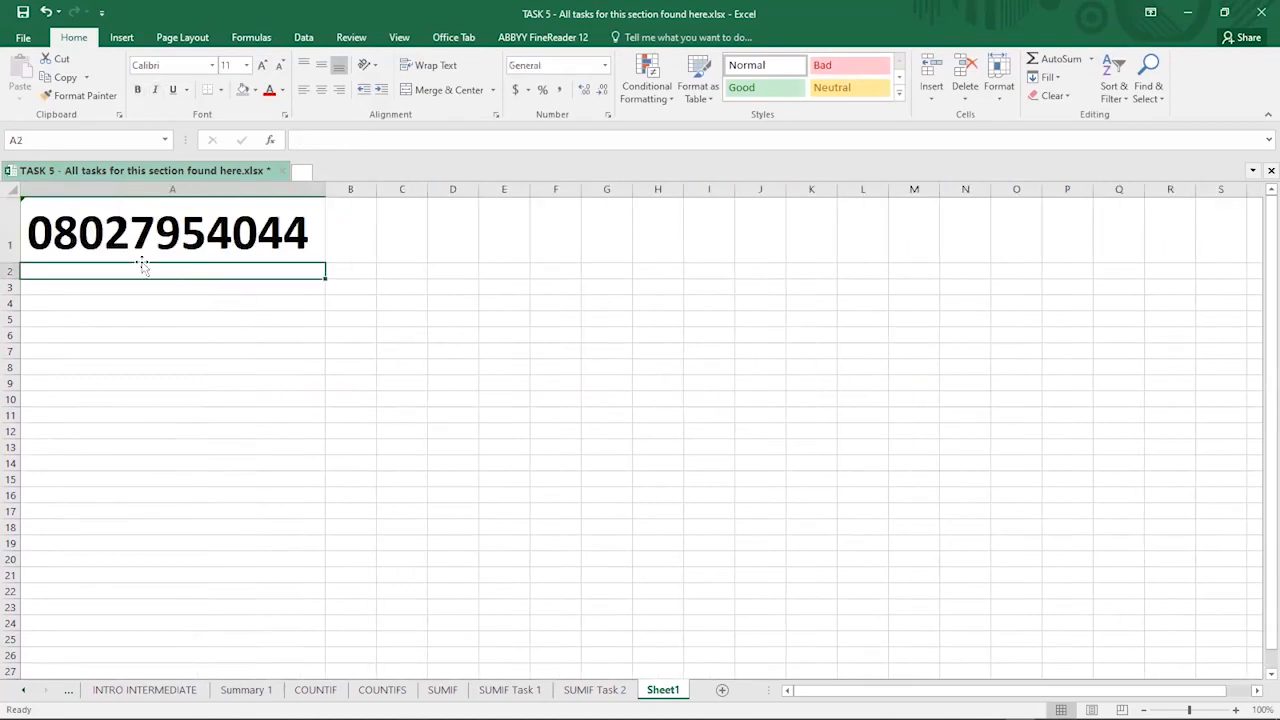
{"action": "left_click", "coordinate": [87, 233]}
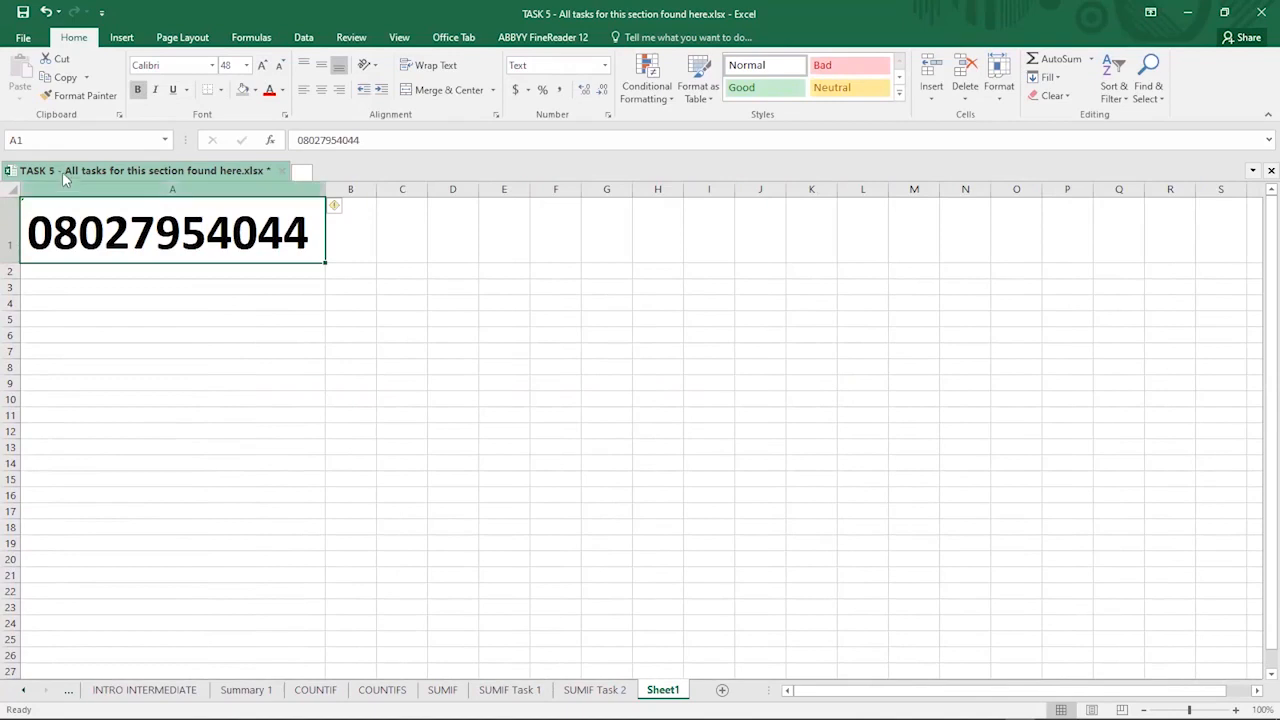
{"action": "key", "text": "ctrl+c"}
{"action": "left_click", "coordinate": [64, 274]}
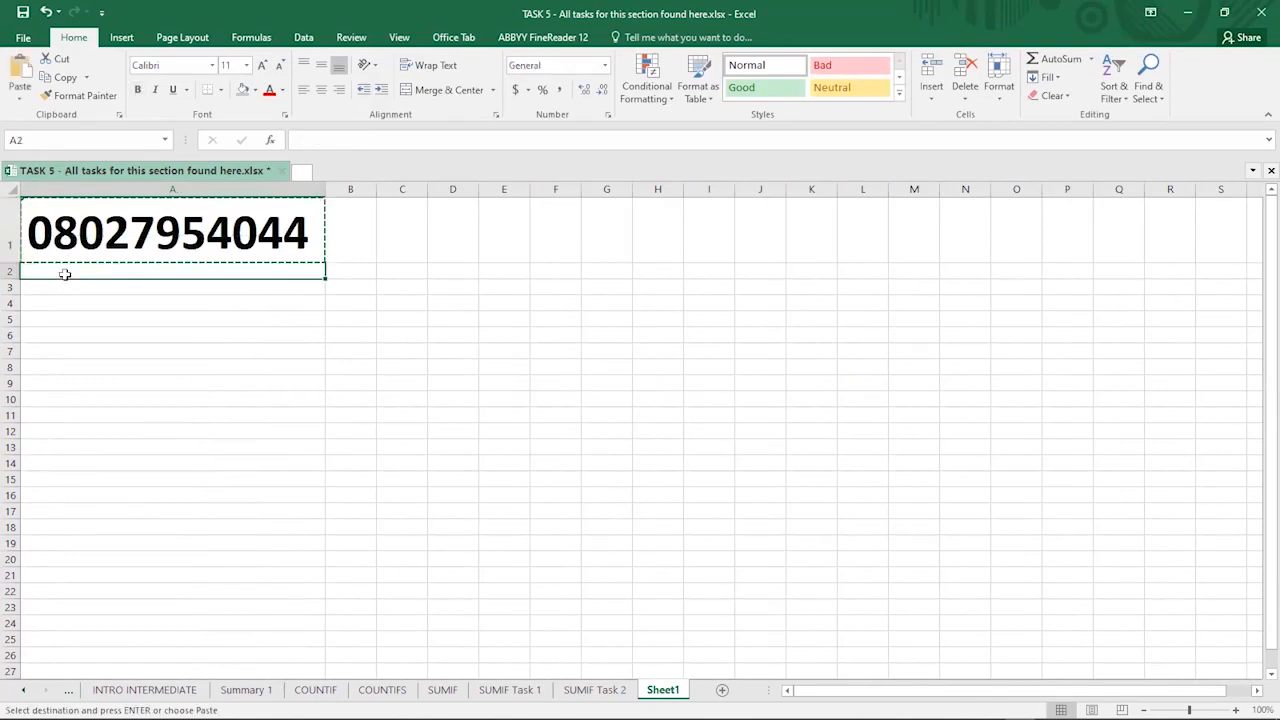
{"action": "key", "text": "ctrl+v"}
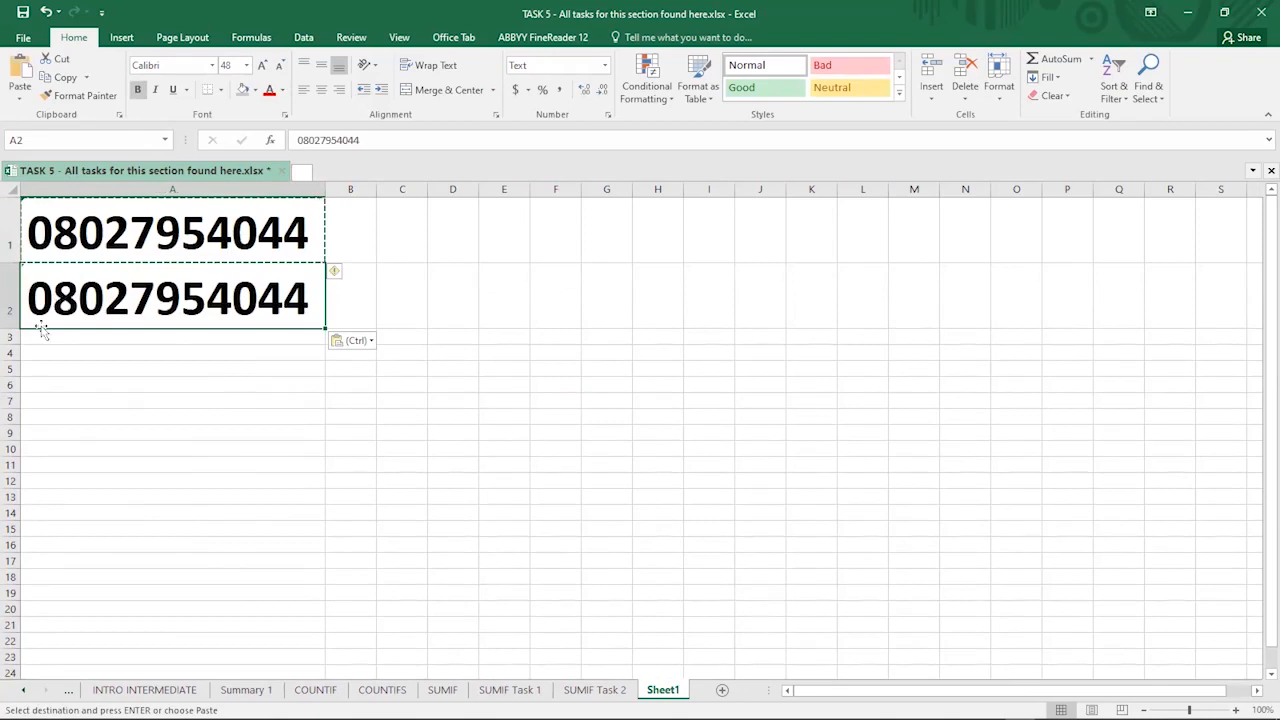
{"action": "left_click", "coordinate": [42, 334]}
{"action": "key", "text": "ctrl+v"}
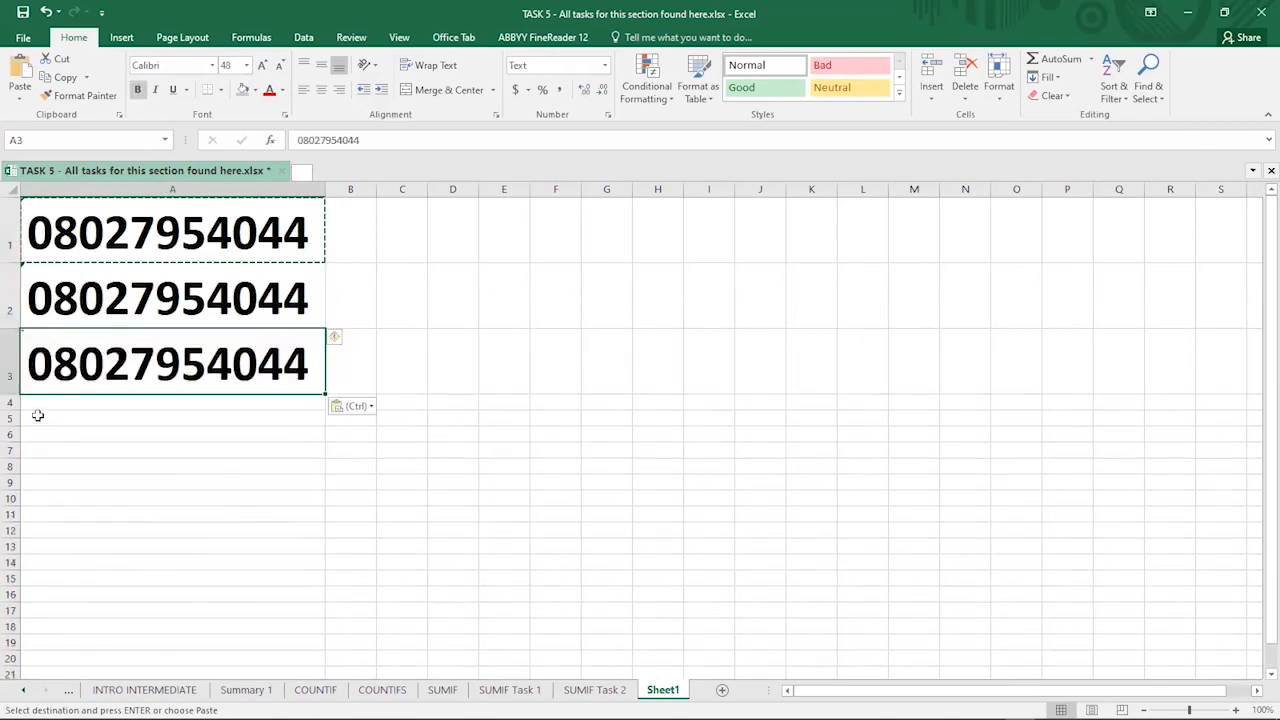
{"action": "left_click", "coordinate": [40, 400]}
{"action": "key", "text": "ctrl+v"}
- Delete the copies in A2:A4, leaving the number only in A1
{"action": "left_click_drag", "start_coordinate": [93, 296], "coordinate": [86, 432]}
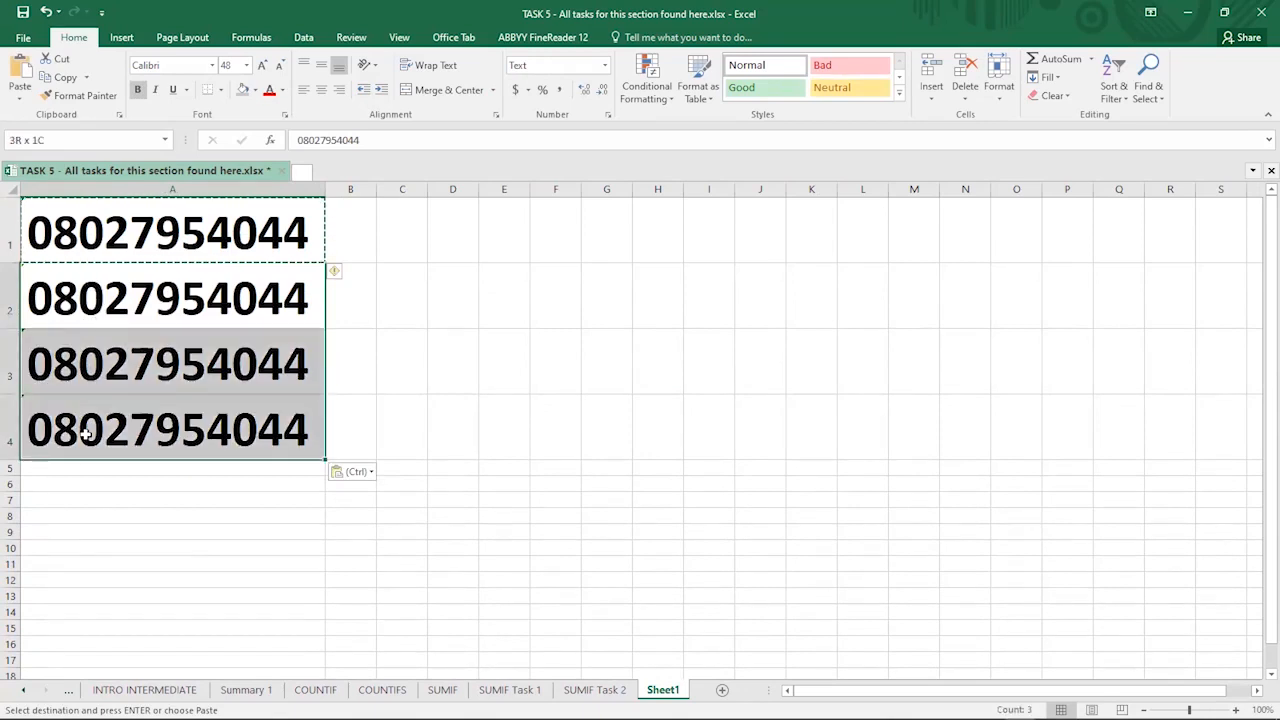
{"action": "key", "text": "Delete"}
{"action": "left_click", "coordinate": [89, 298]}
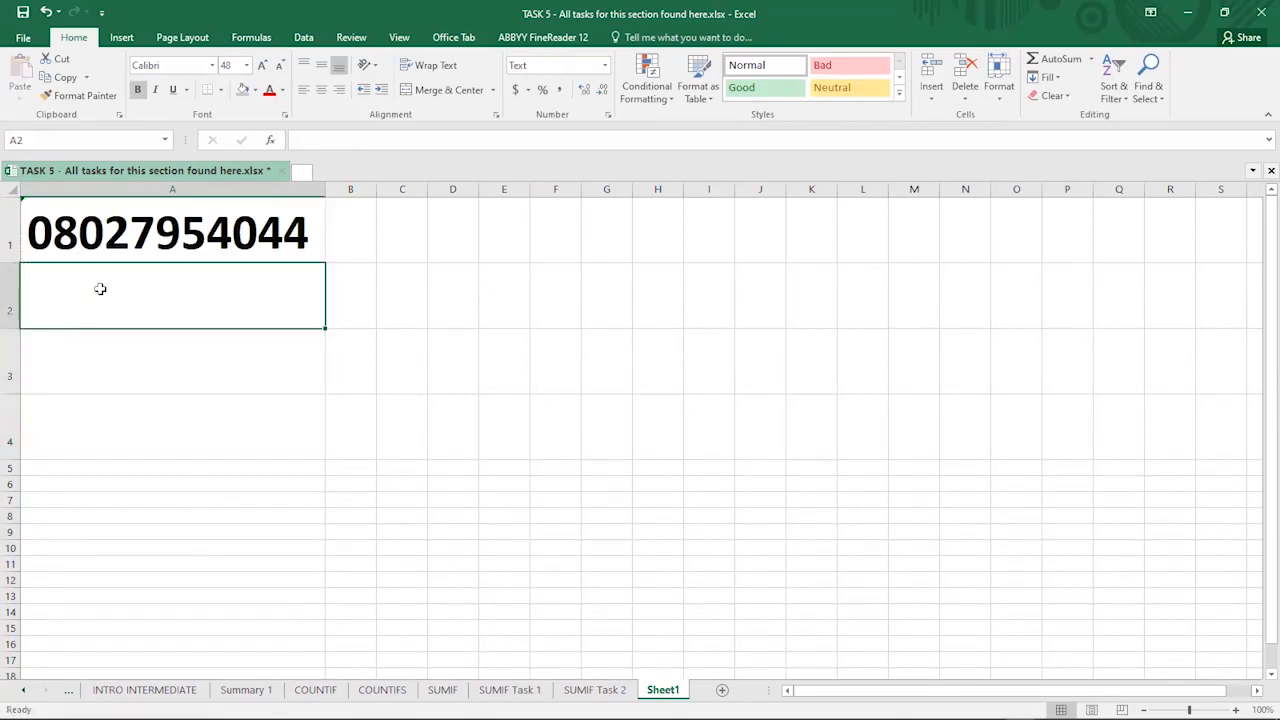
{"action": "left_click", "coordinate": [97, 230]}
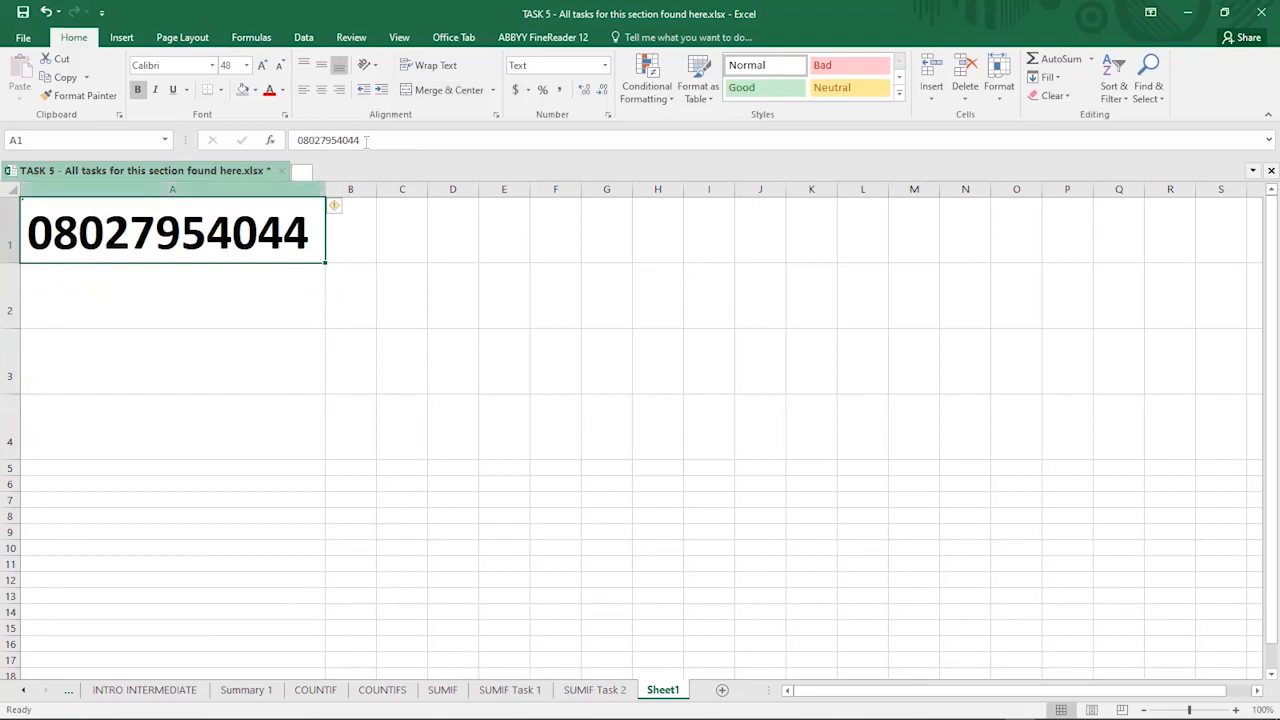
- Apply the General number format to A1
{"action": "left_click", "coordinate": [604, 66]}
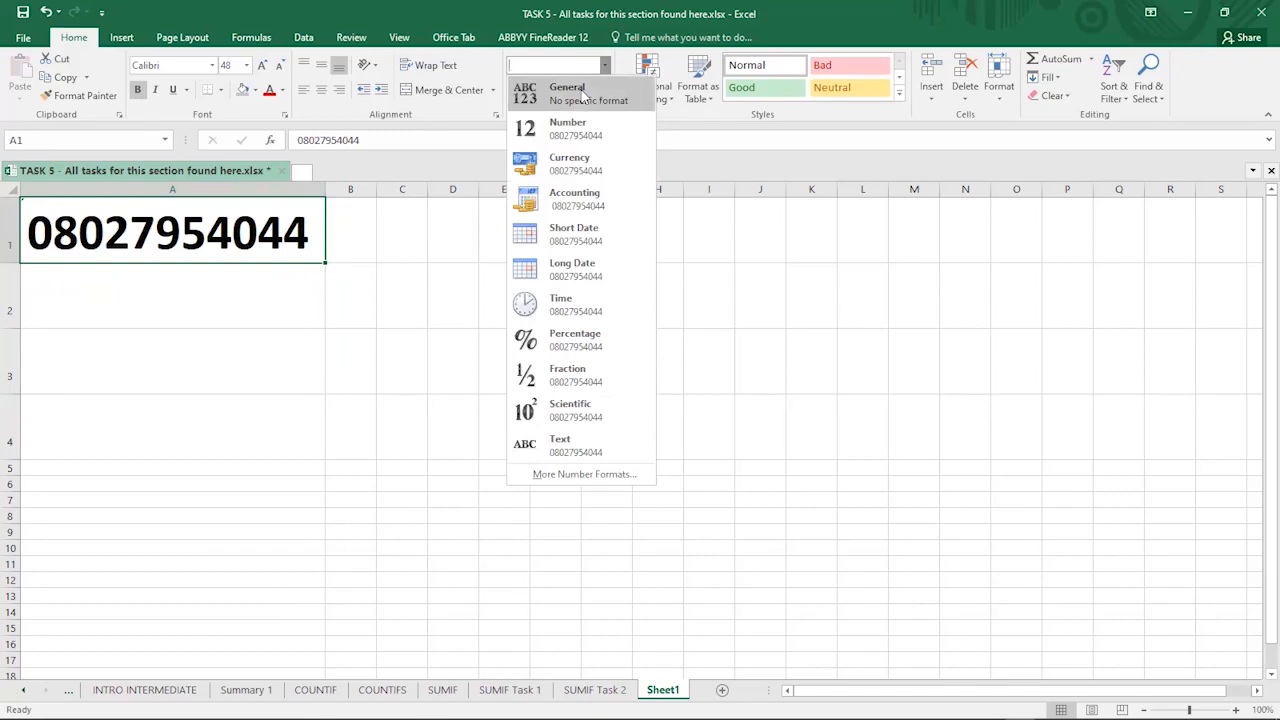
{"action": "left_click", "coordinate": [583, 95]}
{"action": "left_click", "coordinate": [271, 286]}
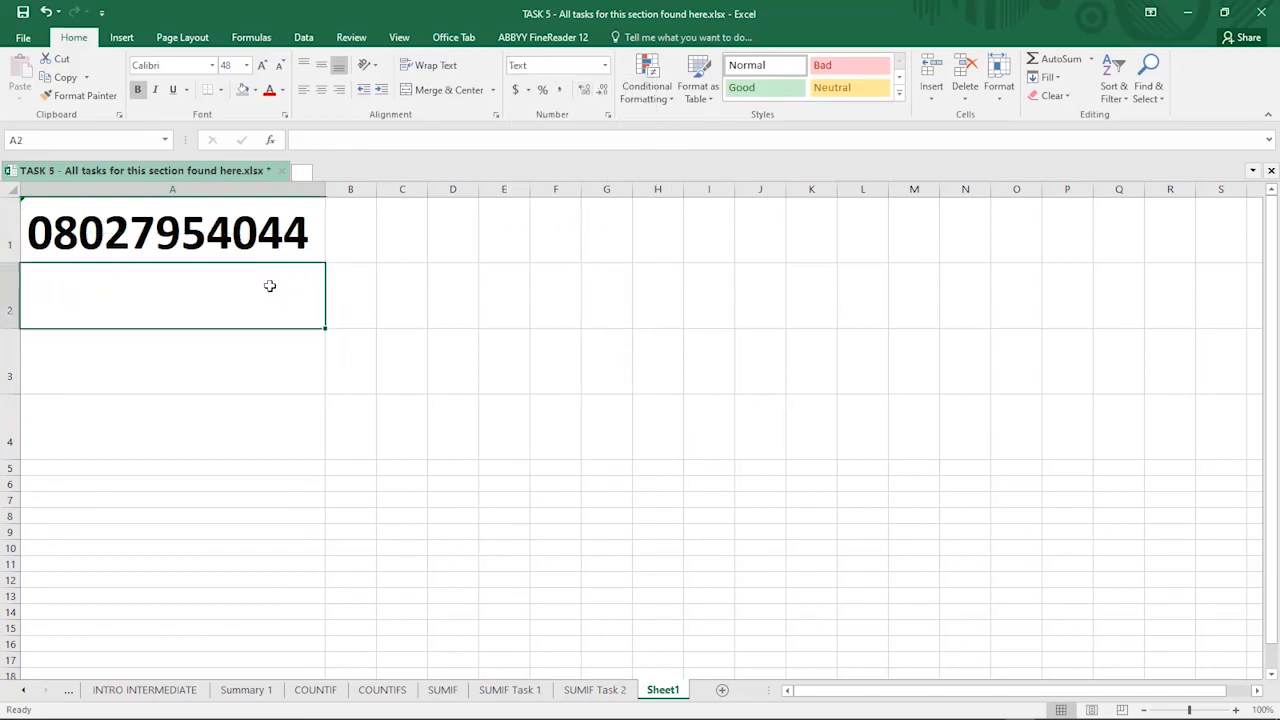
{"action": "left_click", "coordinate": [181, 222]}
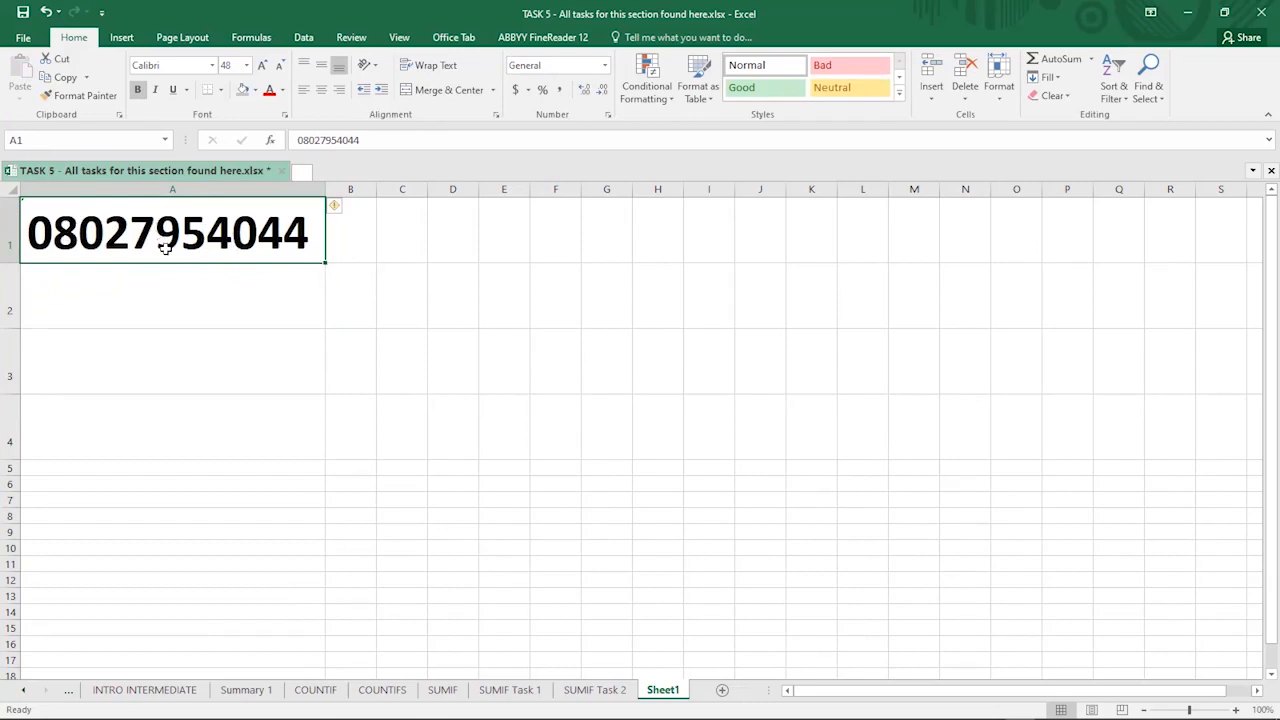
- Paste A1's phone number into D2 and begin typing a second phone number in D3
{"action": "key", "text": "ctrl+c"}
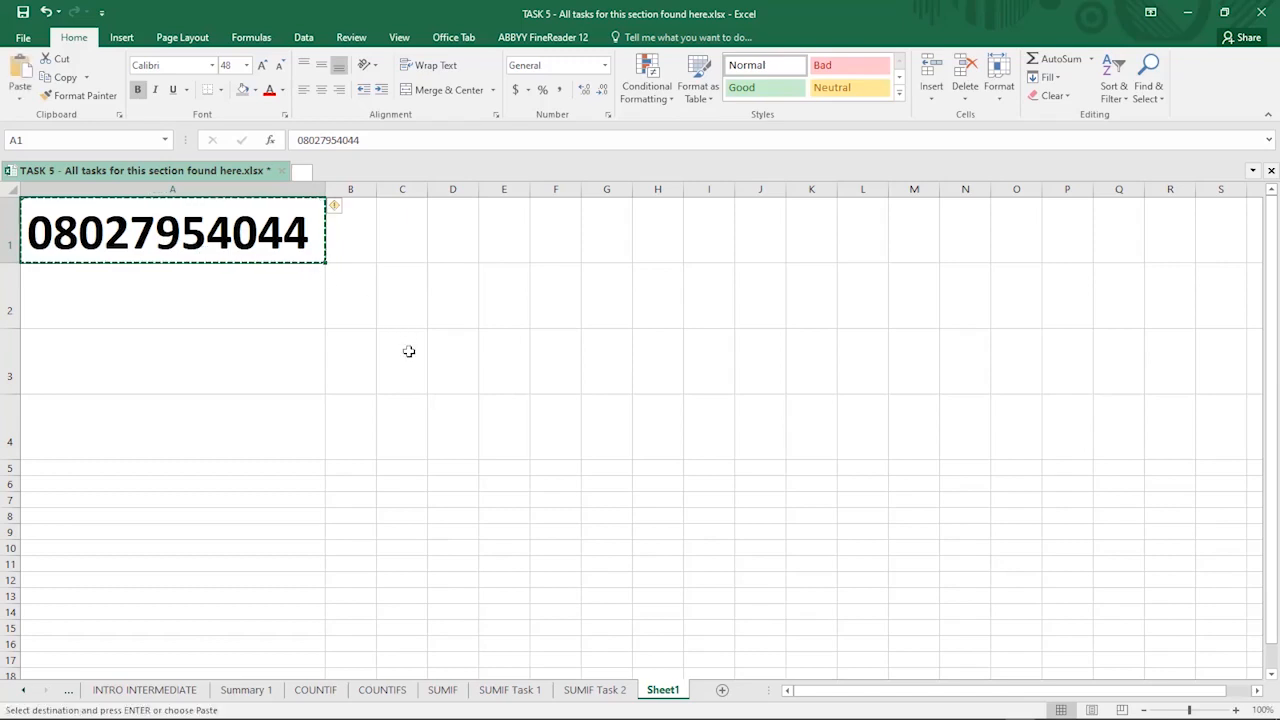
{"action": "left_click", "coordinate": [443, 300]}
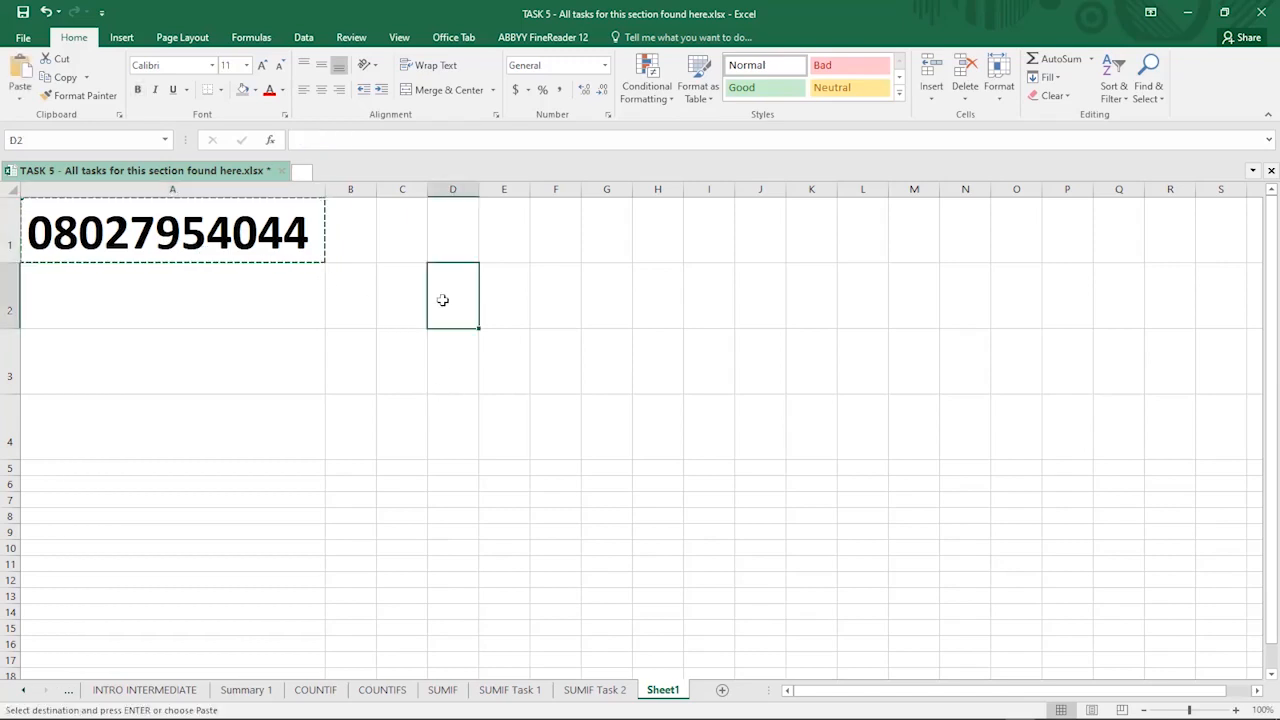
{"action": "key", "text": "ctrl+v"}
{"action": "key", "text": "Escape"}
{"action": "key", "text": "Return"}
{"action": "left_click", "coordinate": [455, 295]}
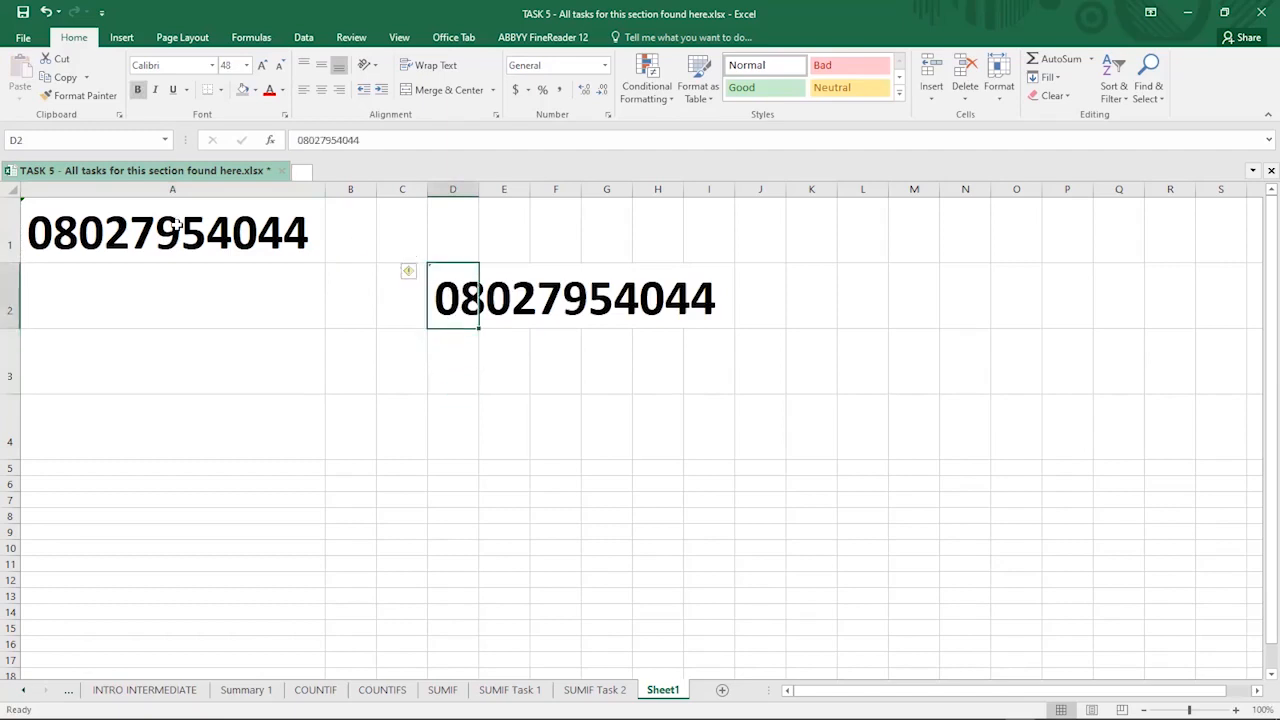
{"action": "left_click", "coordinate": [453, 359]}
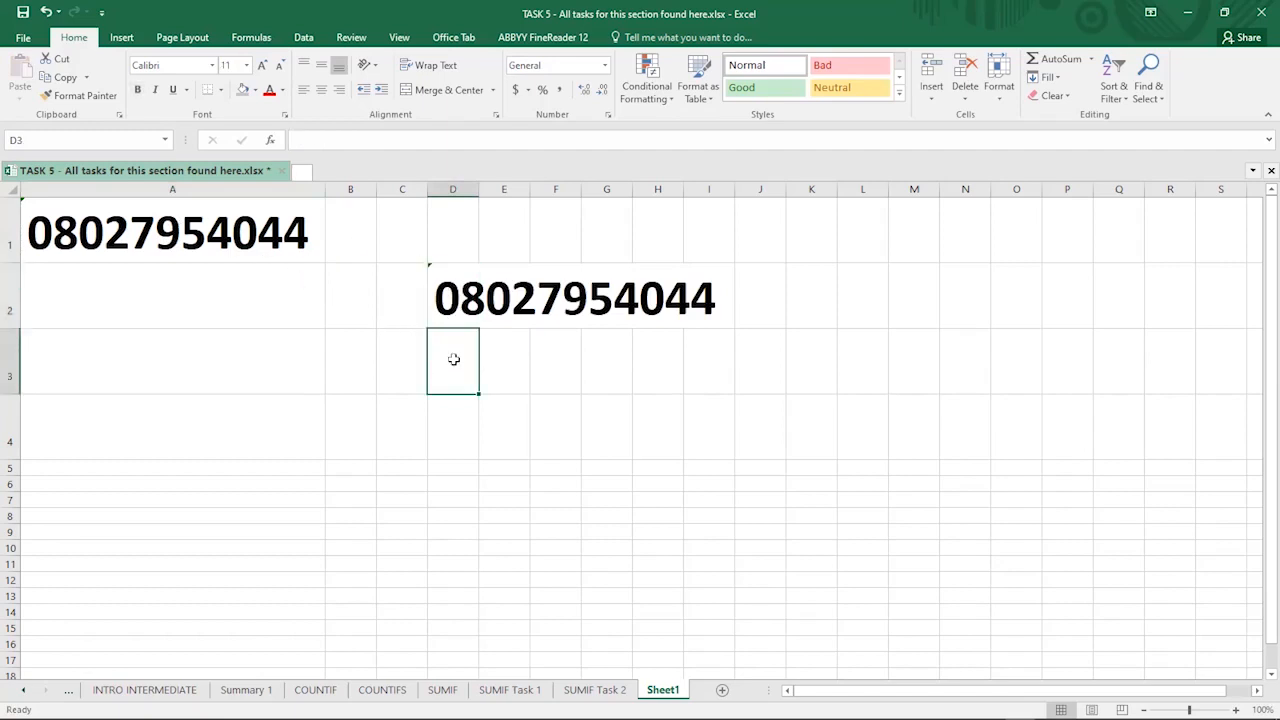
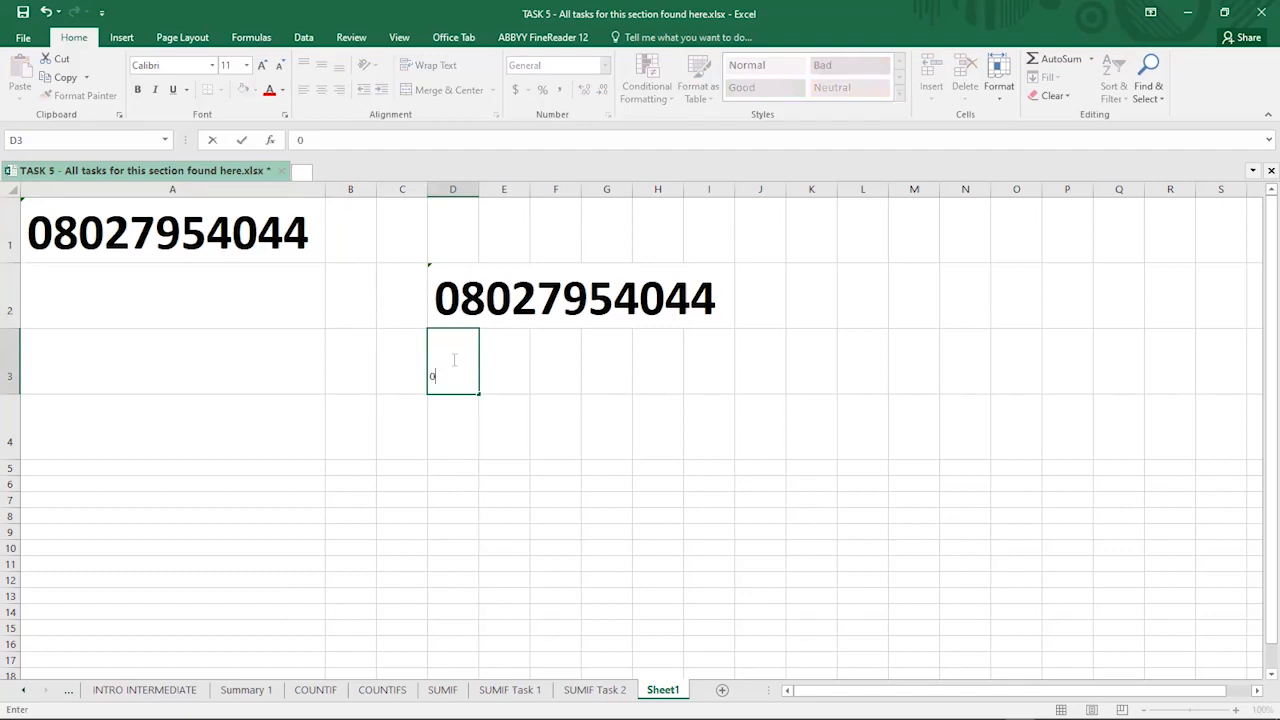
- Add the final digit to D3's phone number, enter it, and inspect the value missing its leading zero
{"action": "left_click", "coordinate": [381, 138]}
{"action": "type", "text": "3"}
{"action": "key", "text": "Return"}
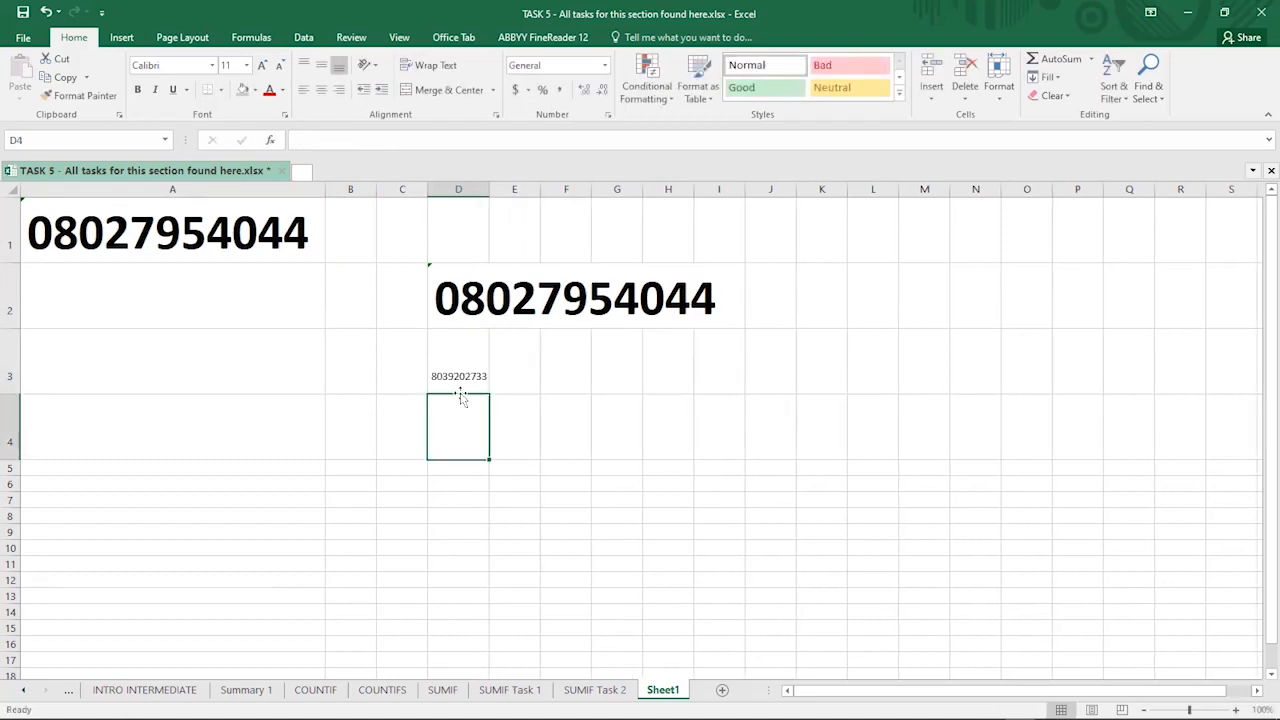
{"action": "left_click", "coordinate": [457, 377]}
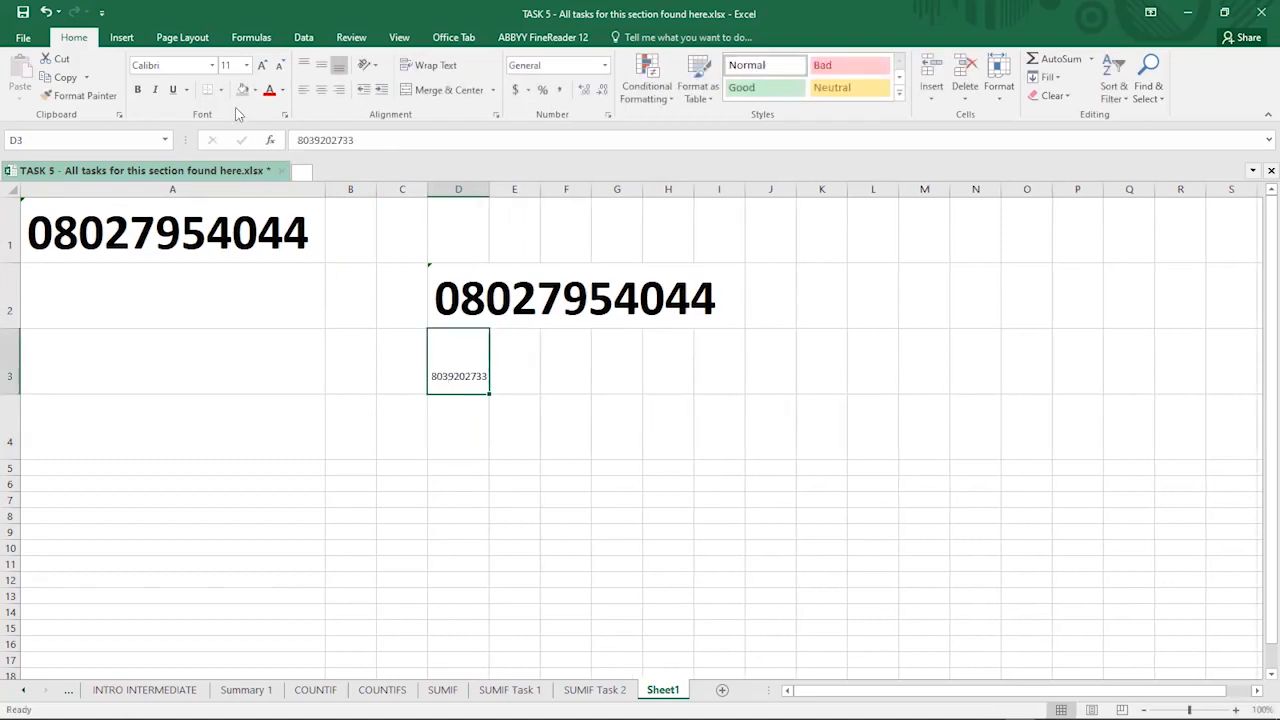
{"action": "double_click", "coordinate": [372, 137]}
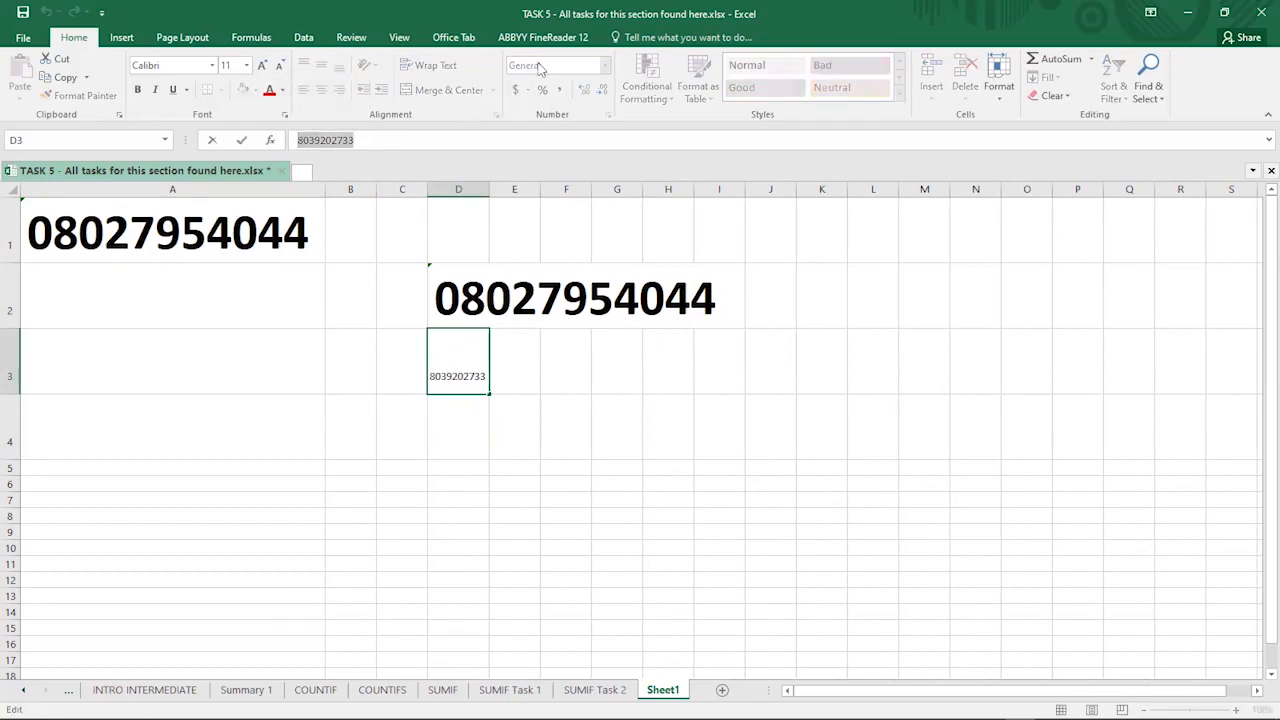
{"action": "key", "text": "Escape"}
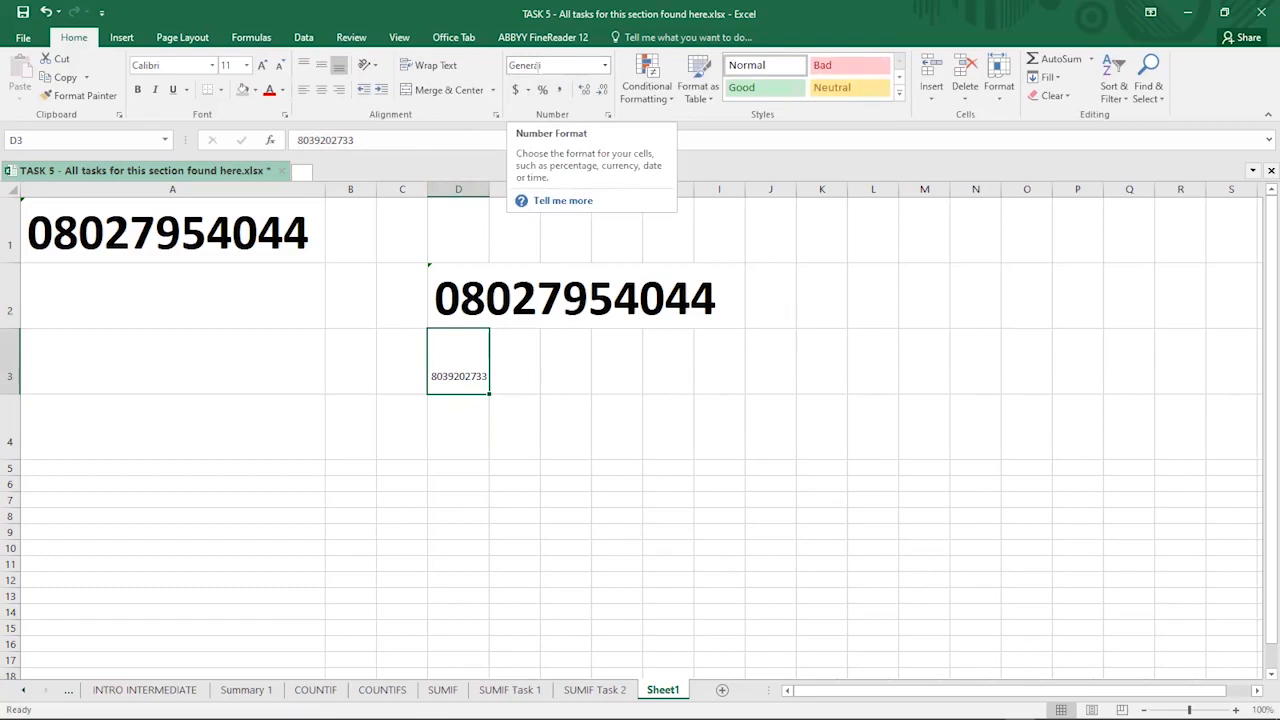
- Apply the Text number format to D3 from the Number Format list
{"action": "left_click", "coordinate": [606, 66]}
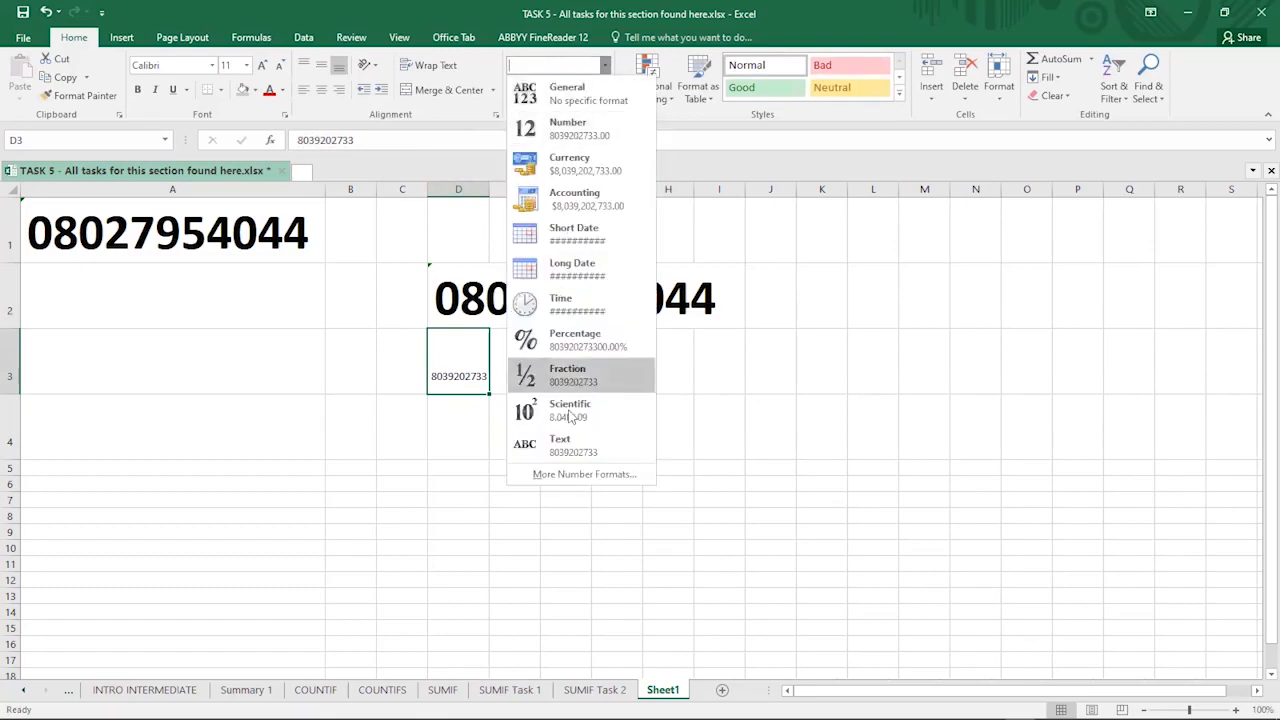
{"action": "left_click", "coordinate": [606, 66]}
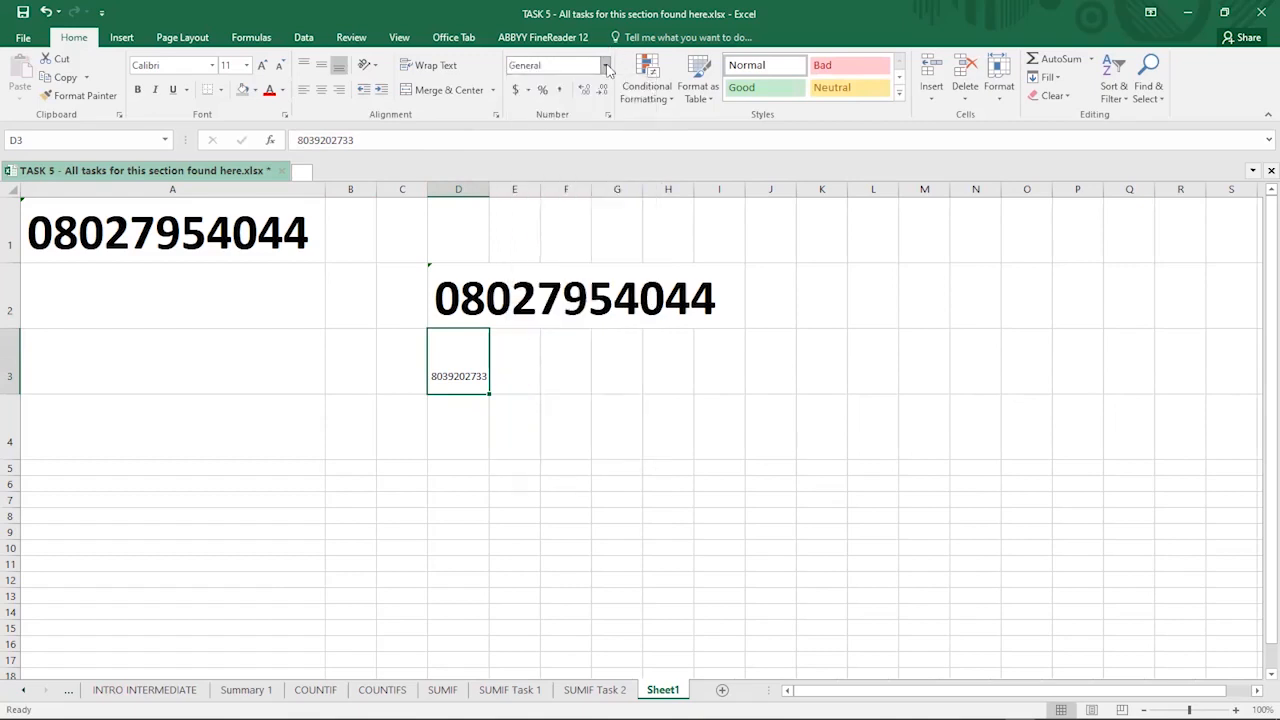
{"action": "left_click", "coordinate": [606, 66]}
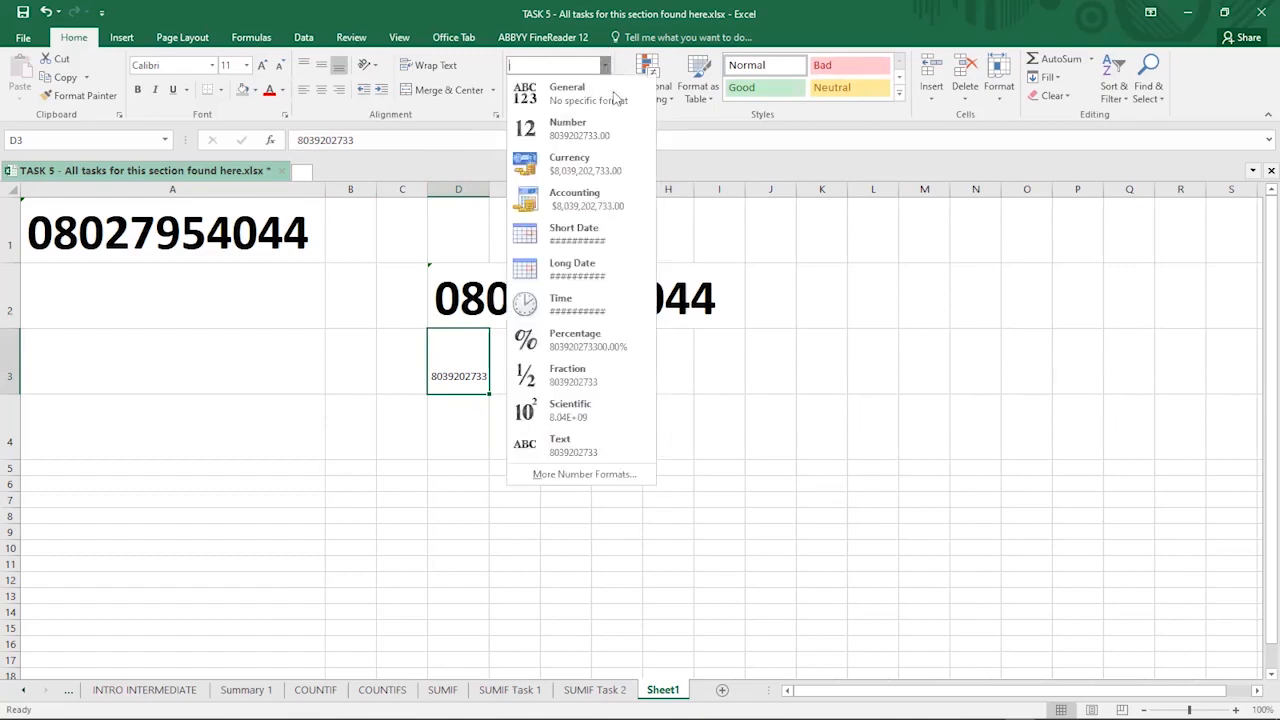
{"action": "left_click", "coordinate": [572, 447]}
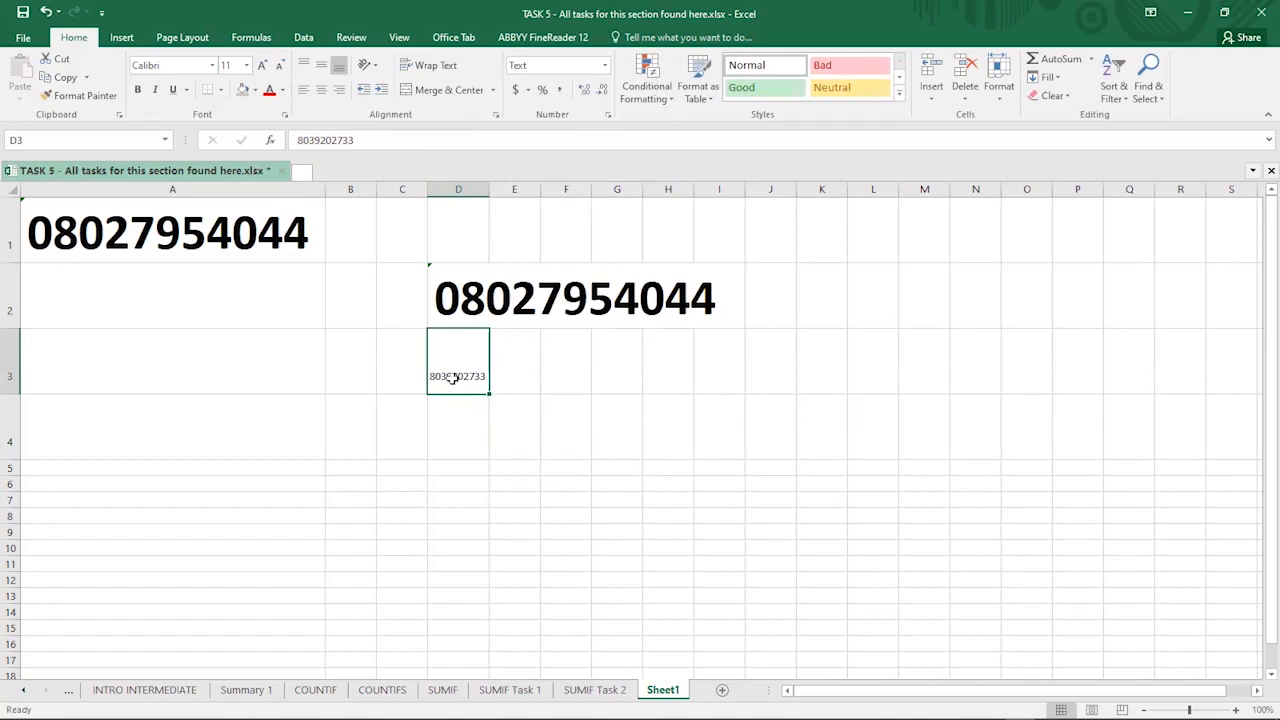
- Add the leading 0 back to D3's phone number, now kept under Text format
{"action": "left_click", "coordinate": [300, 142]}
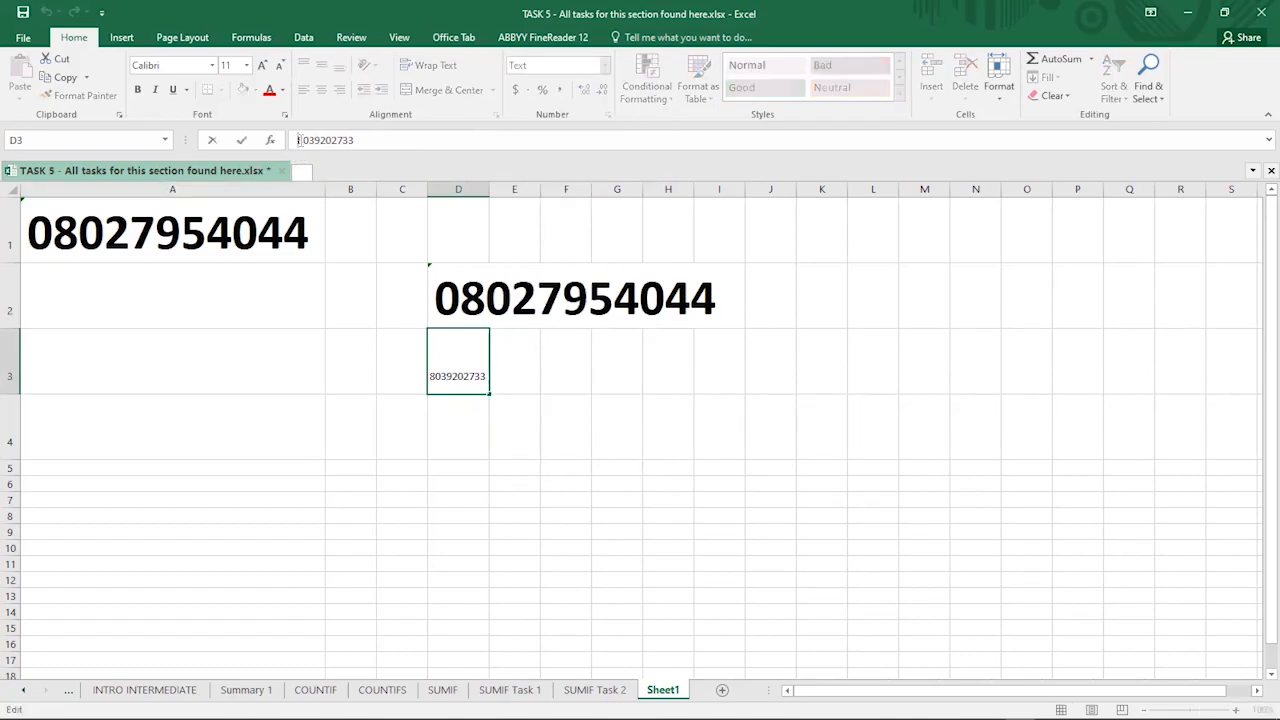
{"action": "type", "text": "0"}
{"action": "key", "text": "Return"}
{"action": "left_click", "coordinate": [439, 355]}
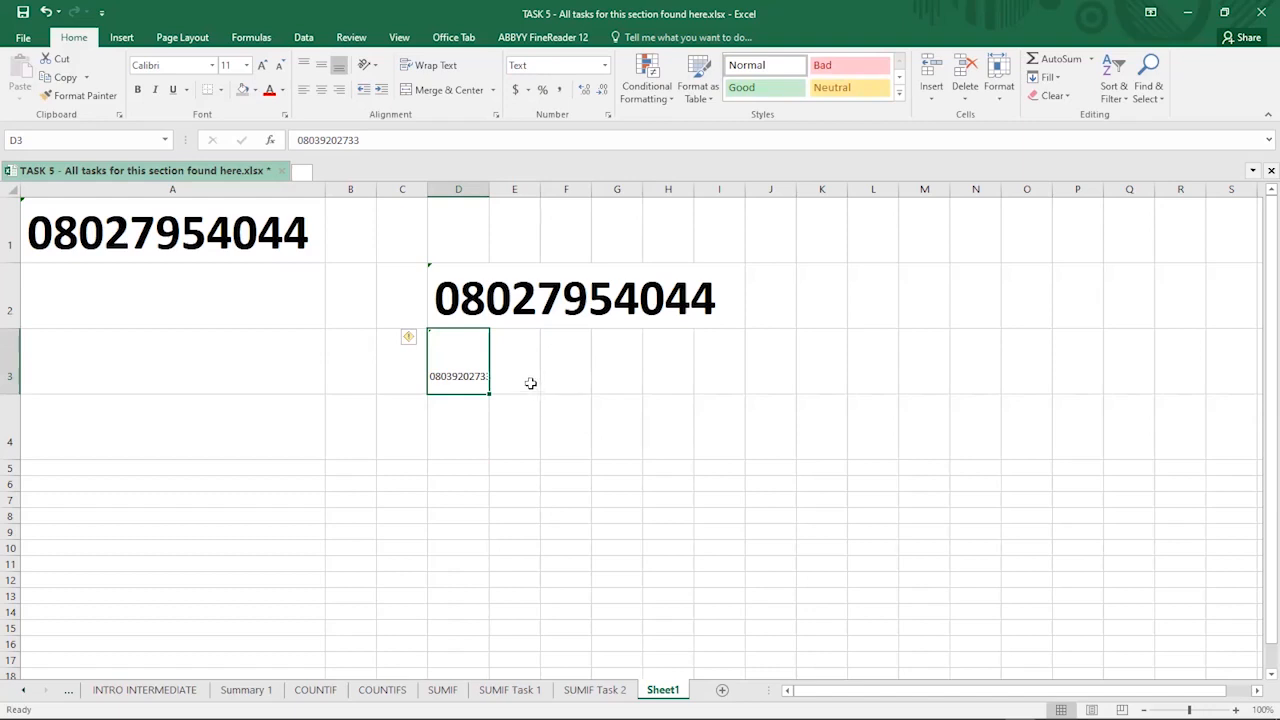
- Insert a new blank worksheet, Sheet2, with Shift+F11
{"action": "left_click", "coordinate": [466, 445]}
{"action": "left_click", "coordinate": [455, 380]}
{"action": "key", "text": "shift+F11"}
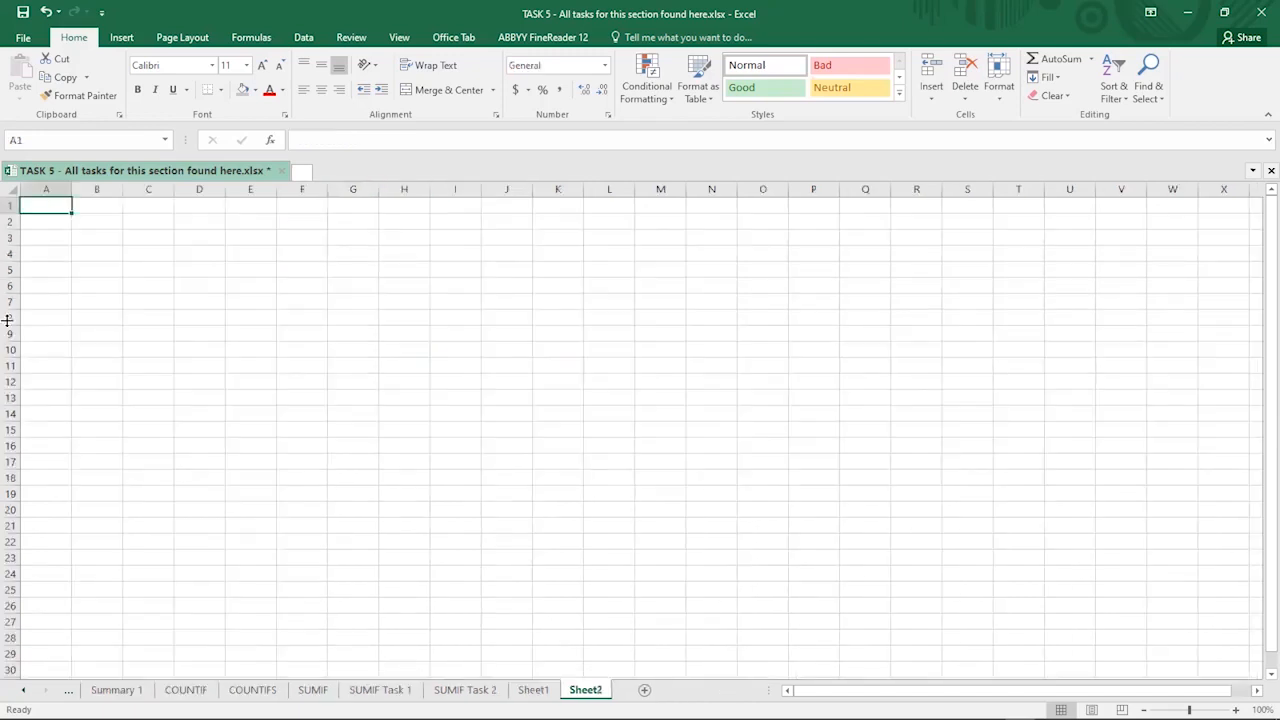
- Enter the starting values 1 in A3 and 2 in A4 on Sheet2
{"action": "left_click", "coordinate": [11, 237]}
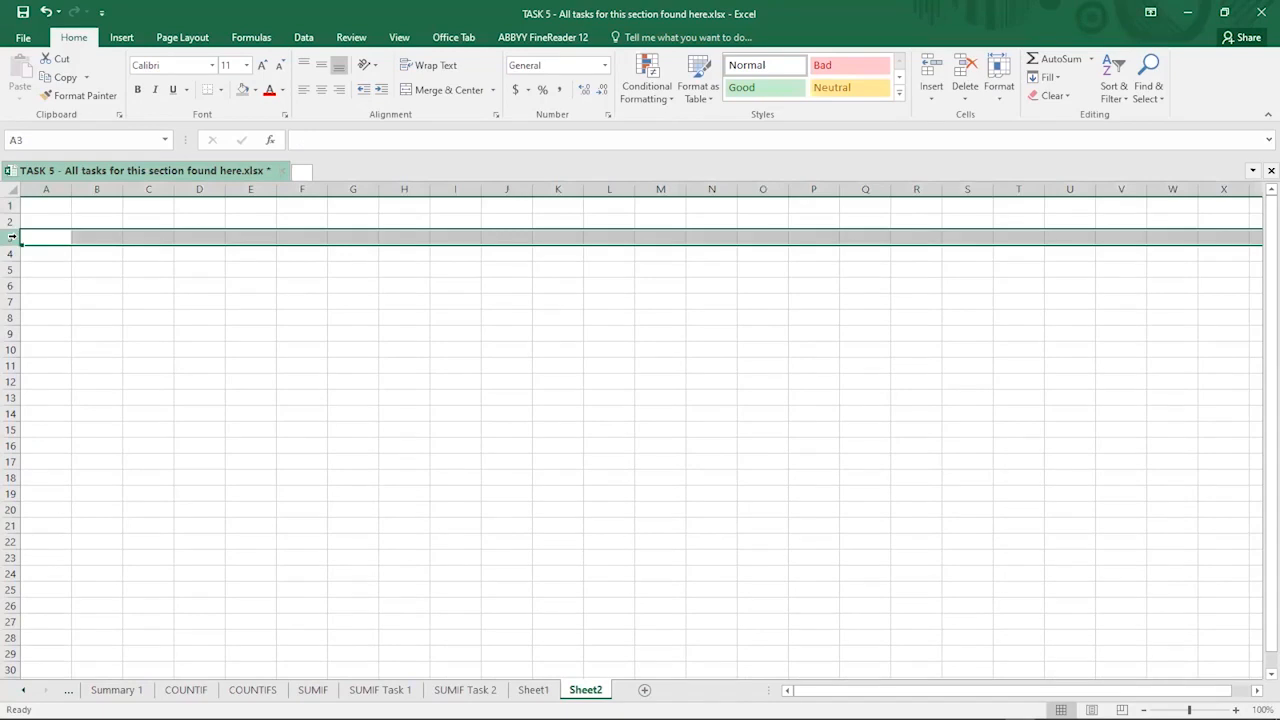
{"action": "left_click", "coordinate": [34, 233]}
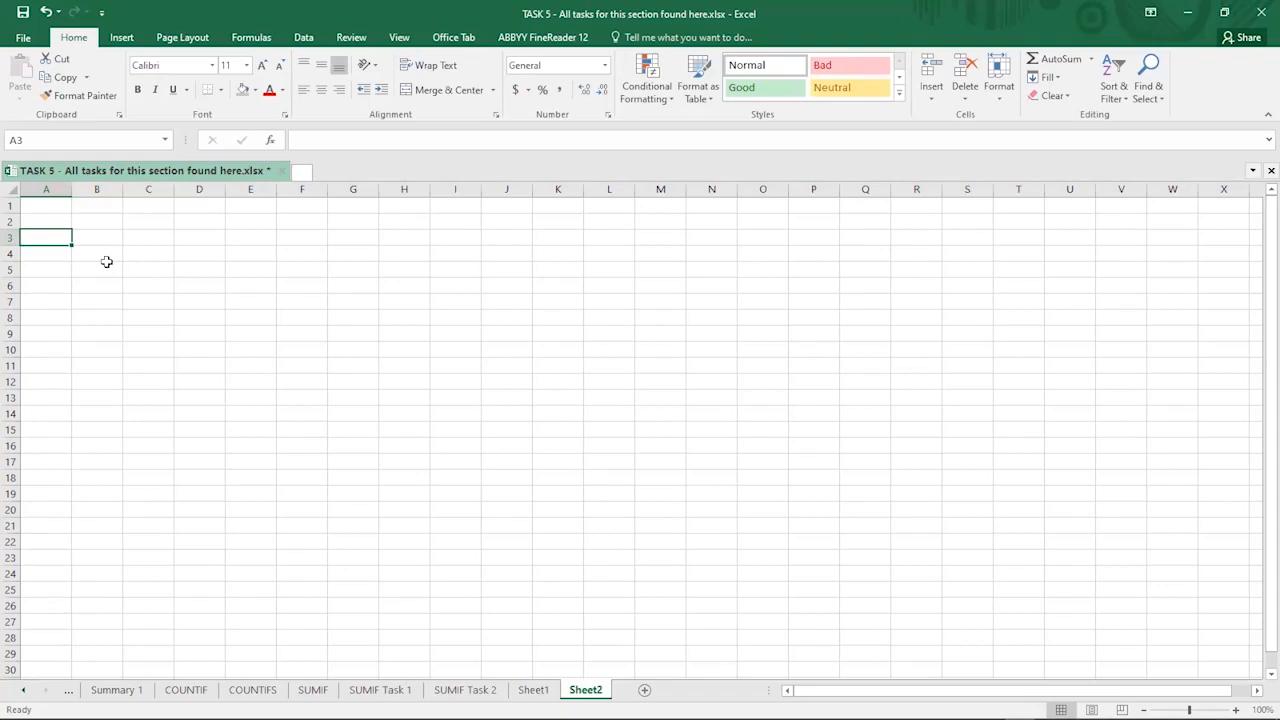
{"action": "type", "text": "1"}
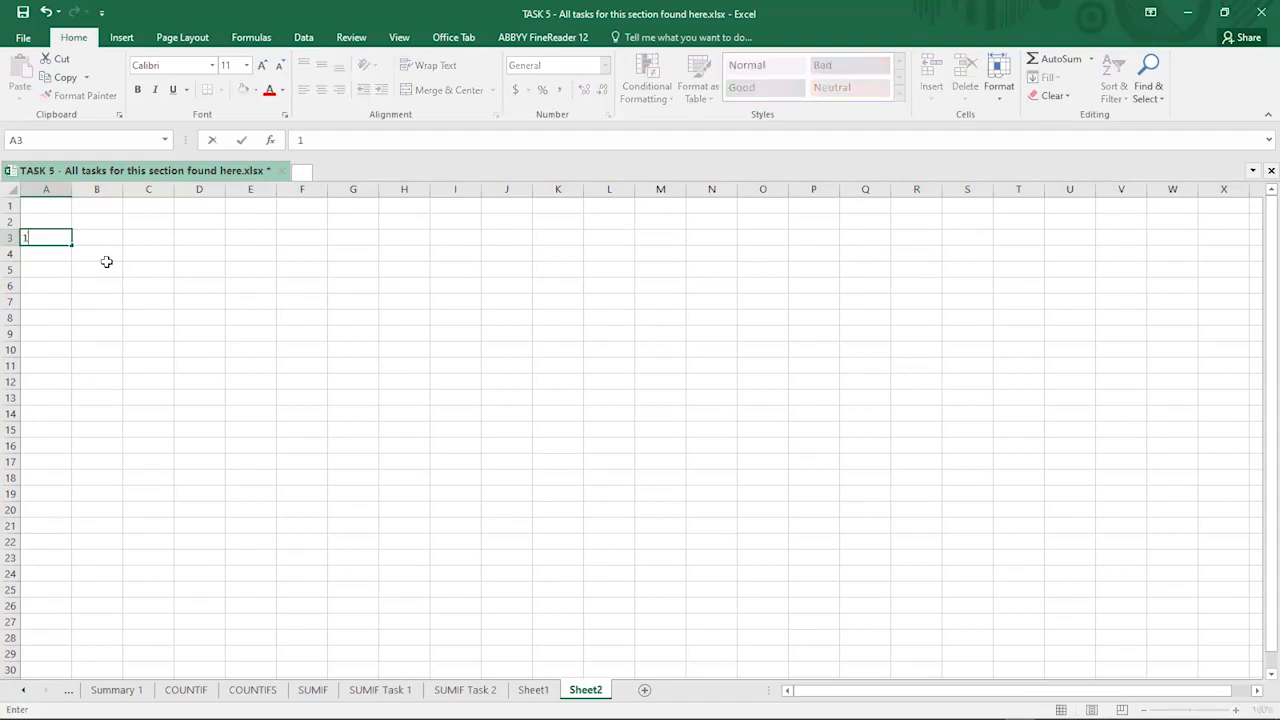
{"action": "key", "text": "Return"}
{"action": "type", "text": "2"}
{"action": "key", "text": "Return"}
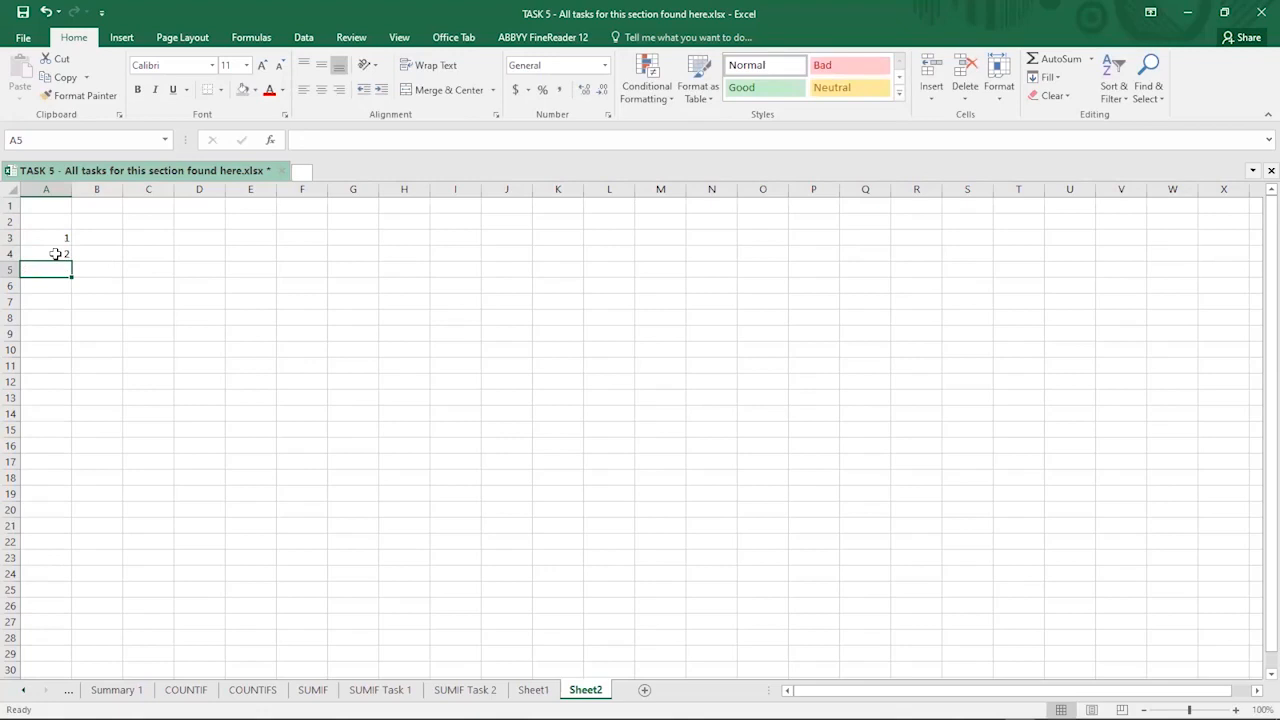
- Fill the numbering down column A to row 20, giving the series 1 to 18
{"action": "left_click", "coordinate": [57, 252]}
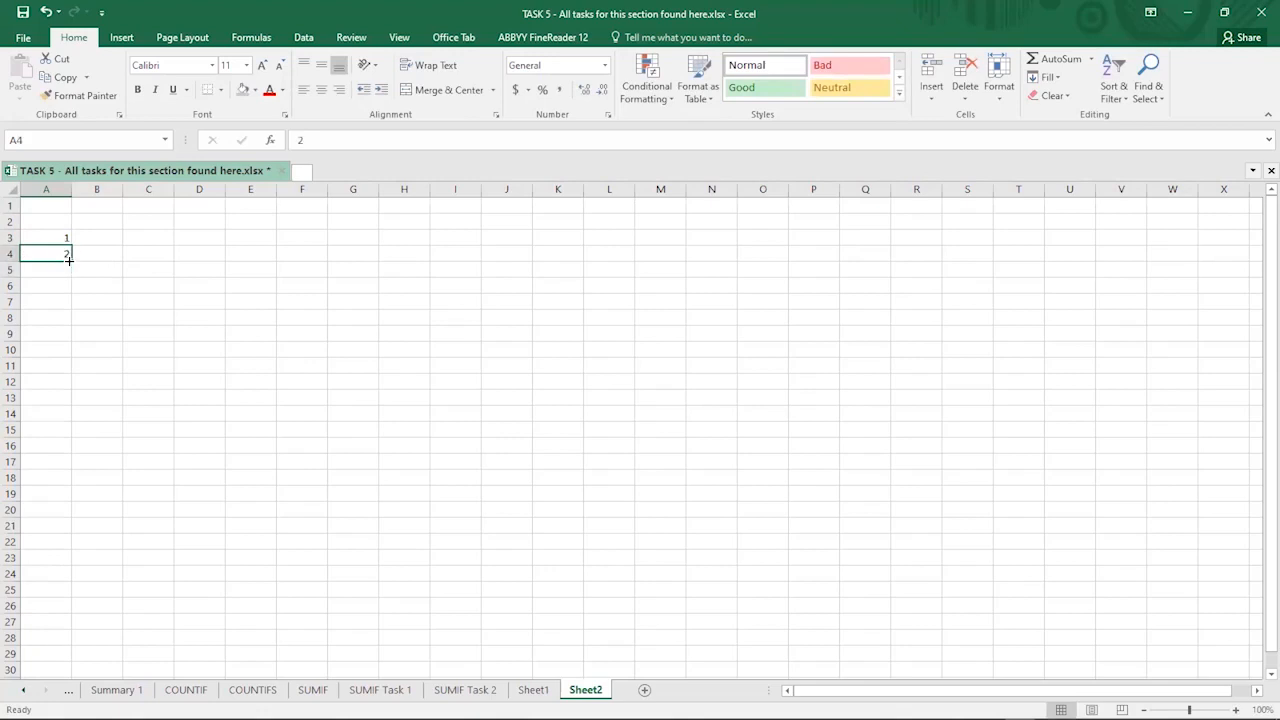
{"action": "left_click_drag", "start_coordinate": [72, 261], "coordinate": [50, 481]}
{"action": "left_click", "coordinate": [52, 236]}
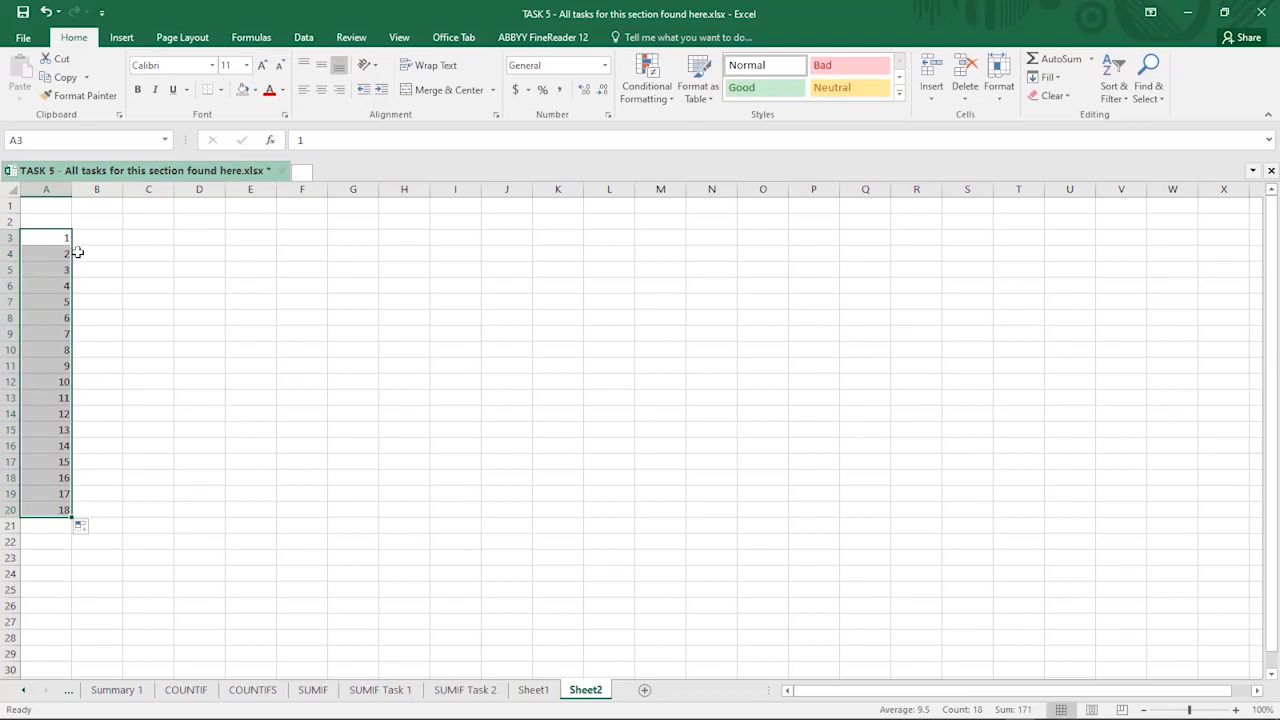
- Undo the 1 to 18 fill and reselect the starting values 1 and 2 in A3:A4
{"action": "key", "text": "ctrl+z"}
{"action": "left_click", "coordinate": [115, 314]}
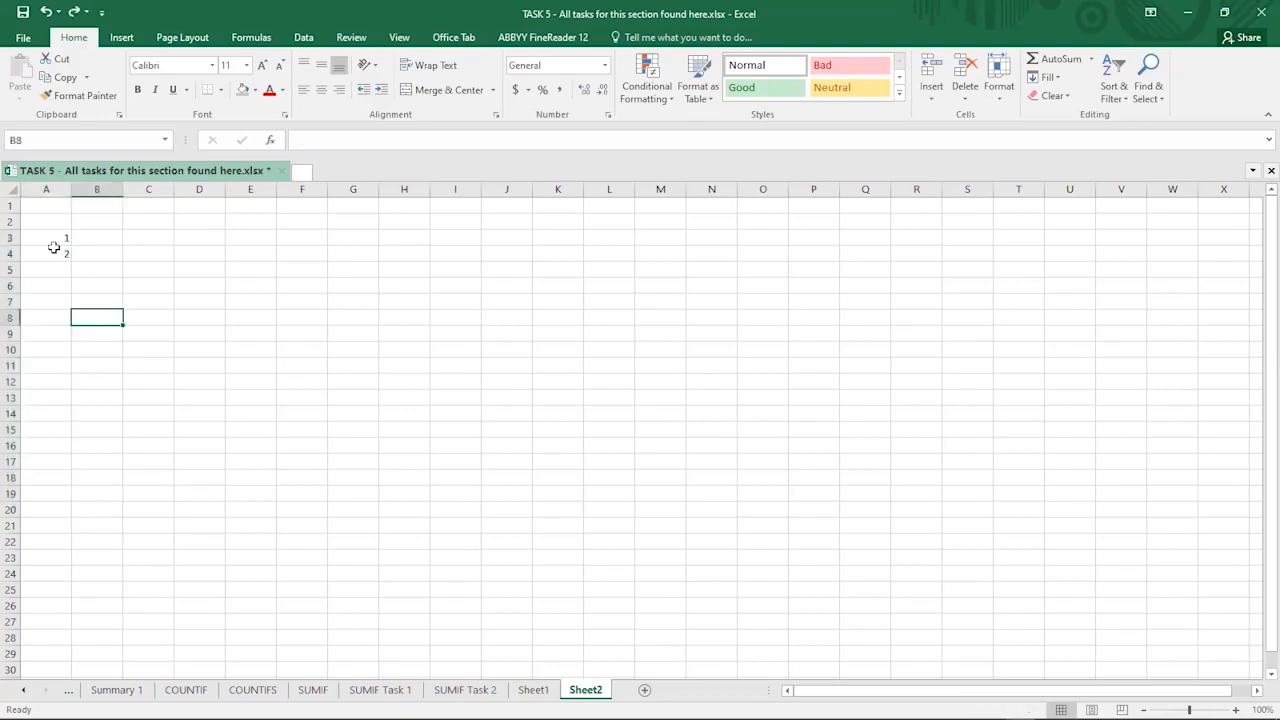
{"action": "left_click", "coordinate": [57, 236]}
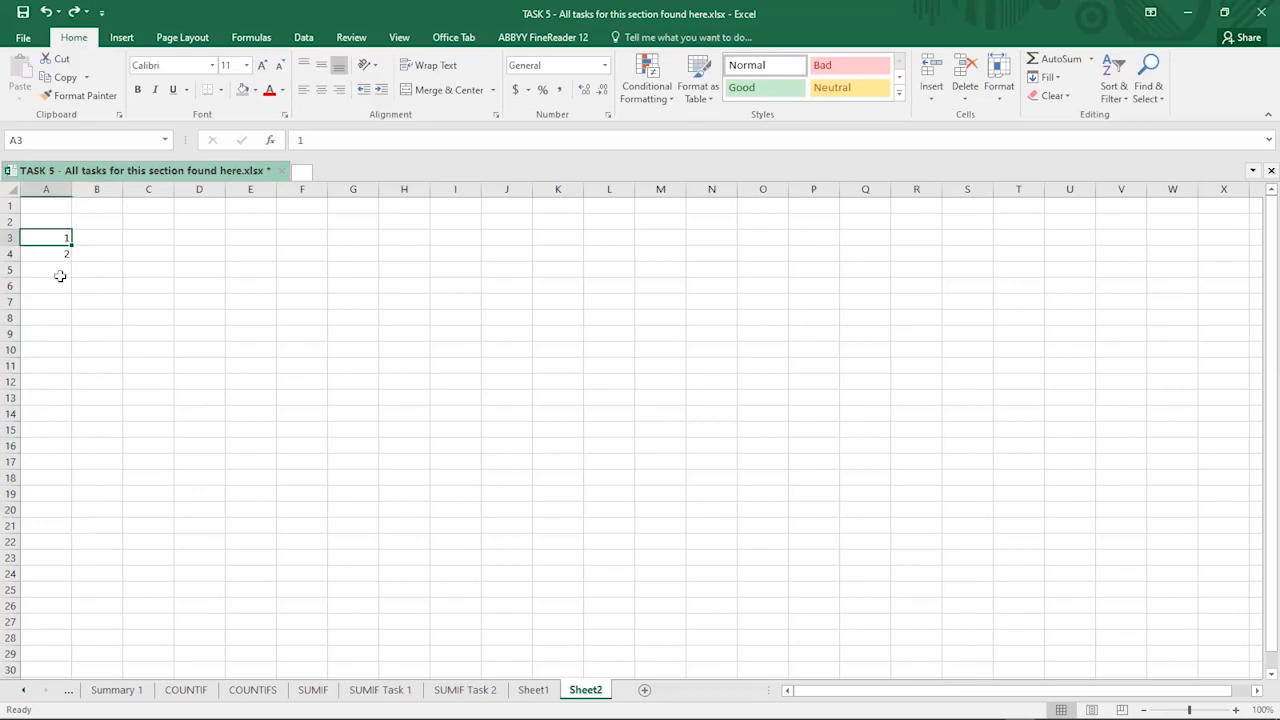
{"action": "left_click", "coordinate": [54, 255]}
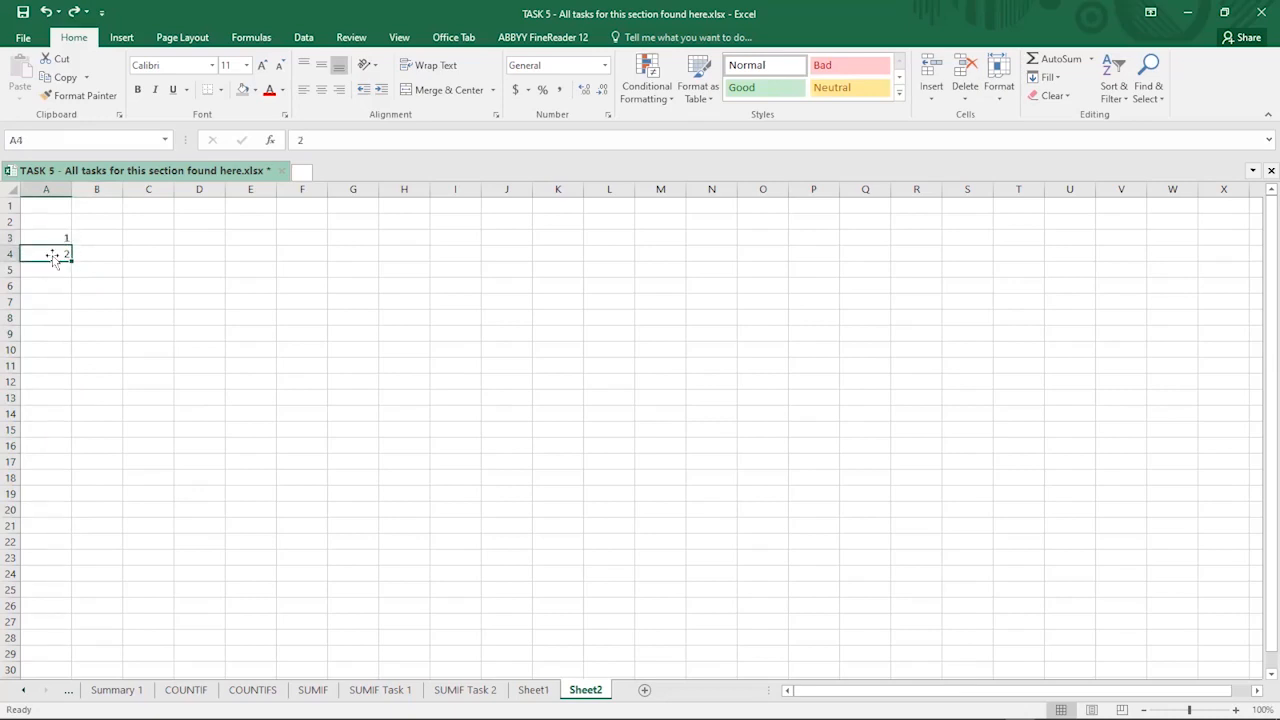
{"action": "left_click", "coordinate": [39, 235]}
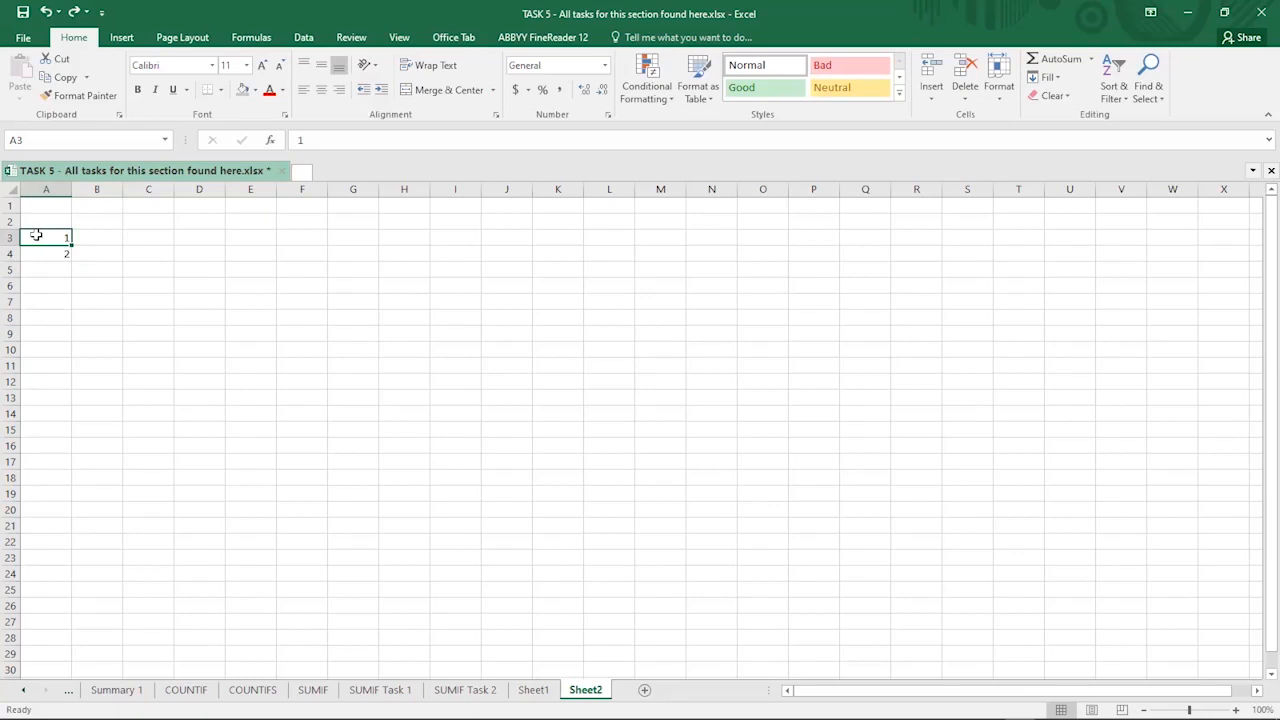
{"action": "left_click_drag", "start_coordinate": [39, 235], "coordinate": [48, 252]}
{"action": "left_click", "coordinate": [46, 300]}
{"action": "left_click", "coordinate": [48, 240]}
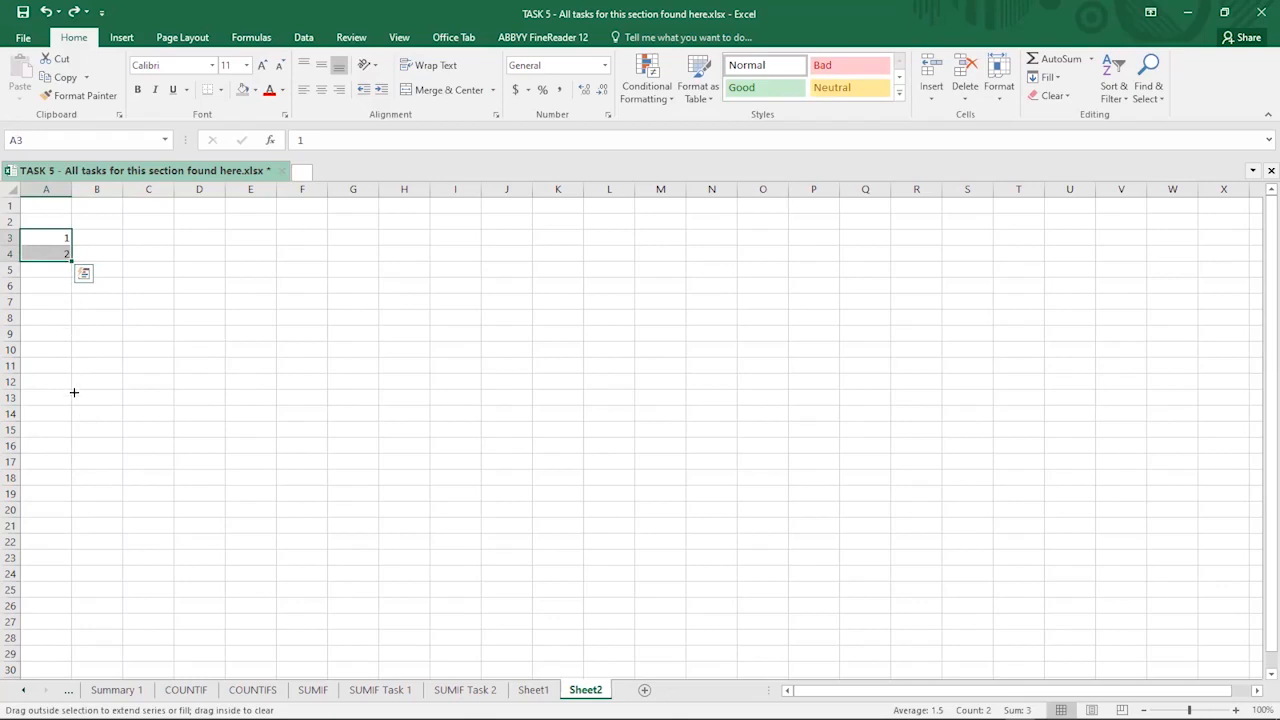
- Extend the series down to A25 so it runs 1 to 23, then go to the COUNTIFS sheet
{"action": "left_click_drag", "start_coordinate": [45, 560], "coordinate": [49, 563]}
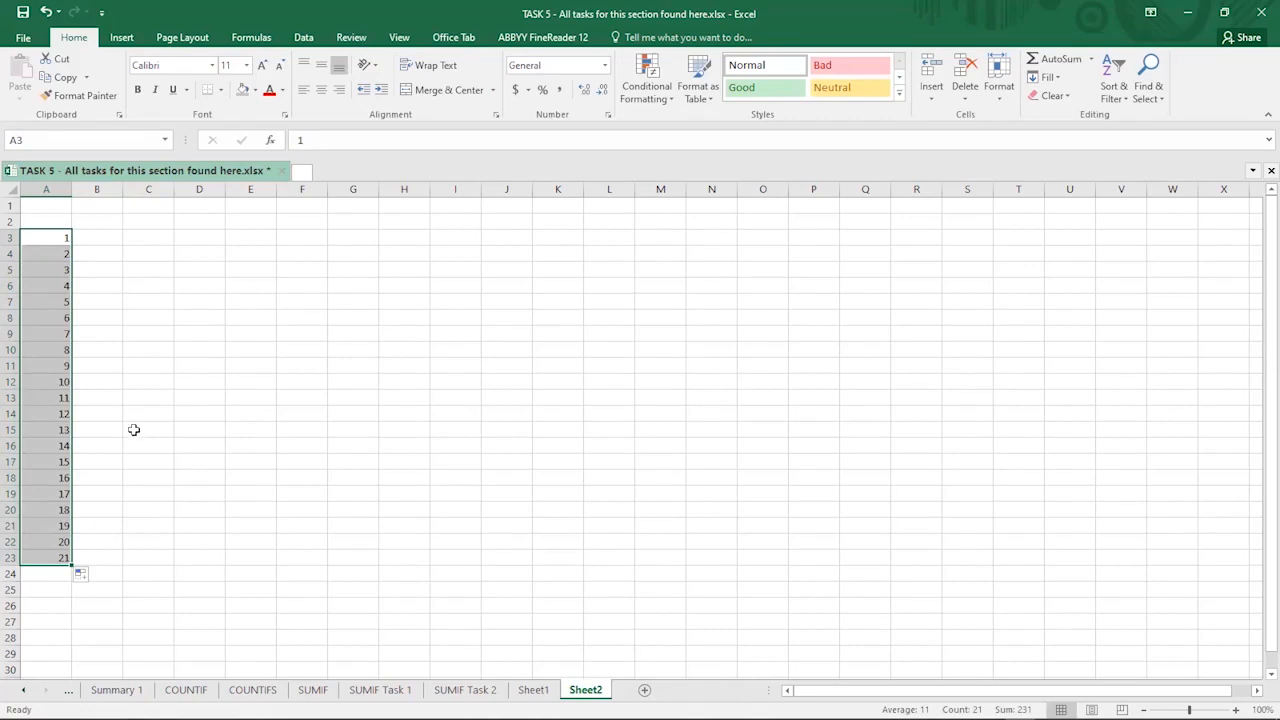
{"action": "key", "text": "ctrl+z"}
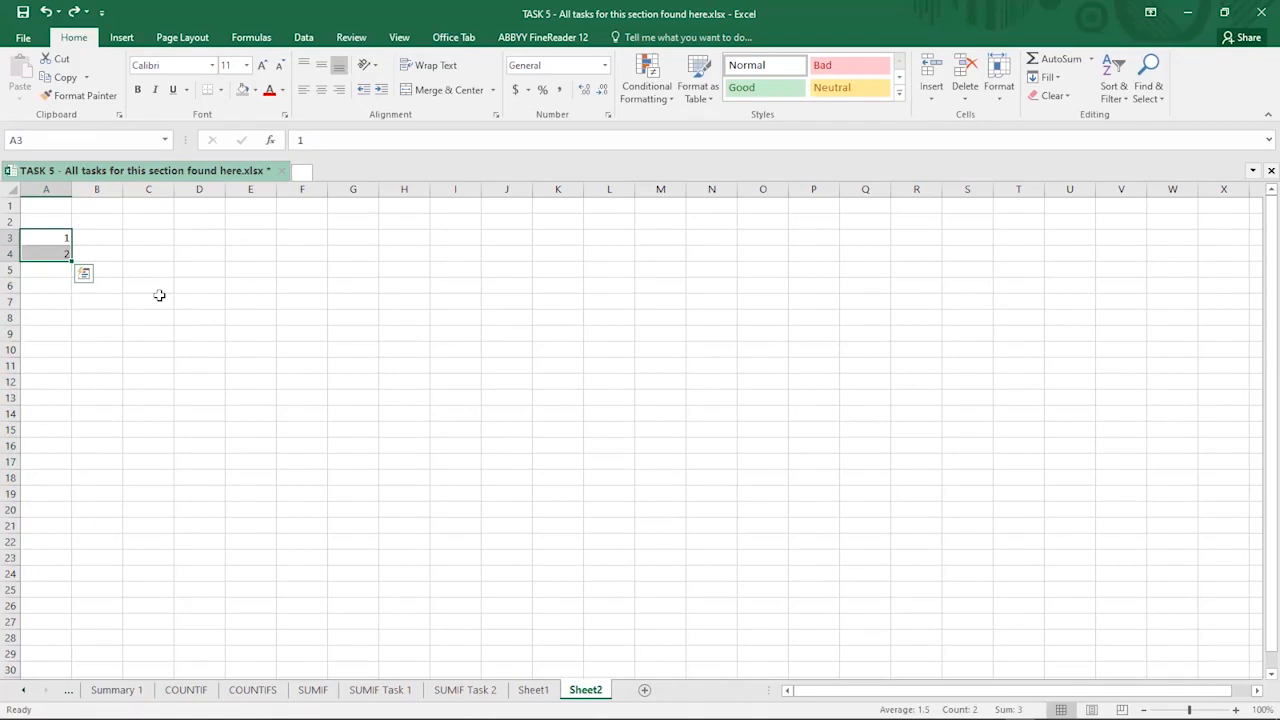
{"action": "left_click_drag", "start_coordinate": [72, 259], "coordinate": [43, 599]}
{"action": "left_click", "coordinate": [104, 402]}
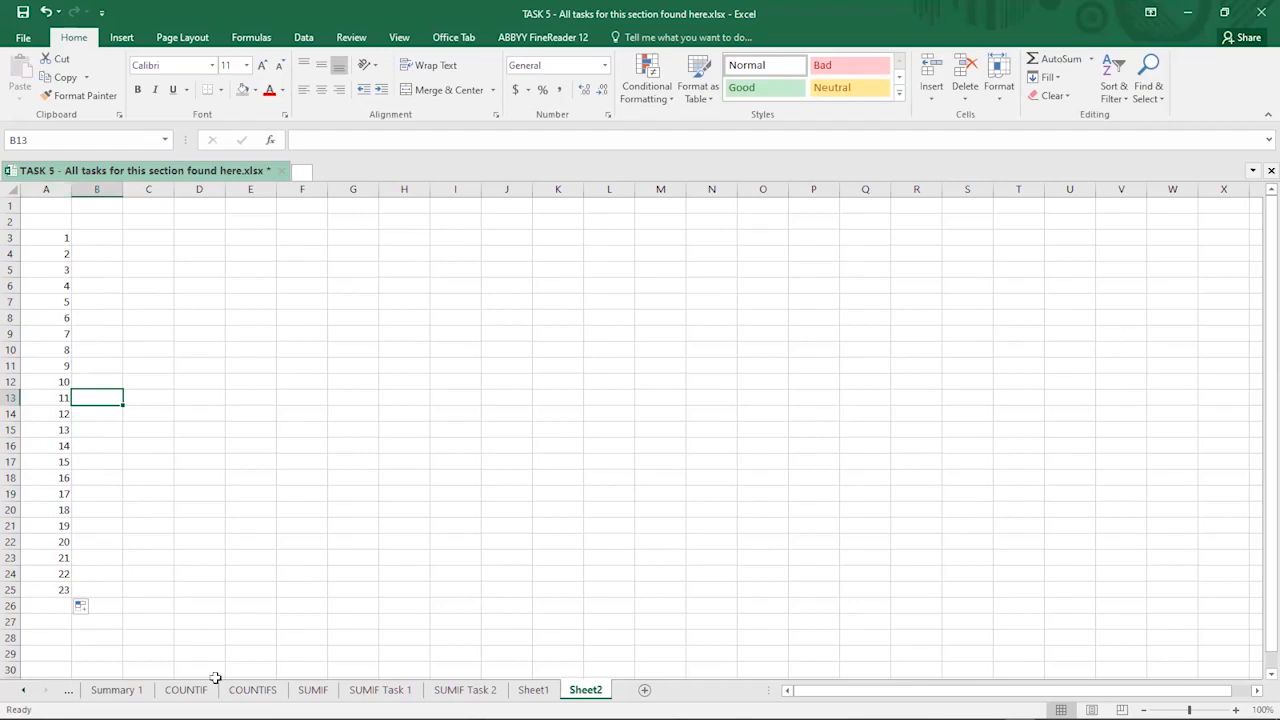
{"action": "left_click", "coordinate": [251, 691]}
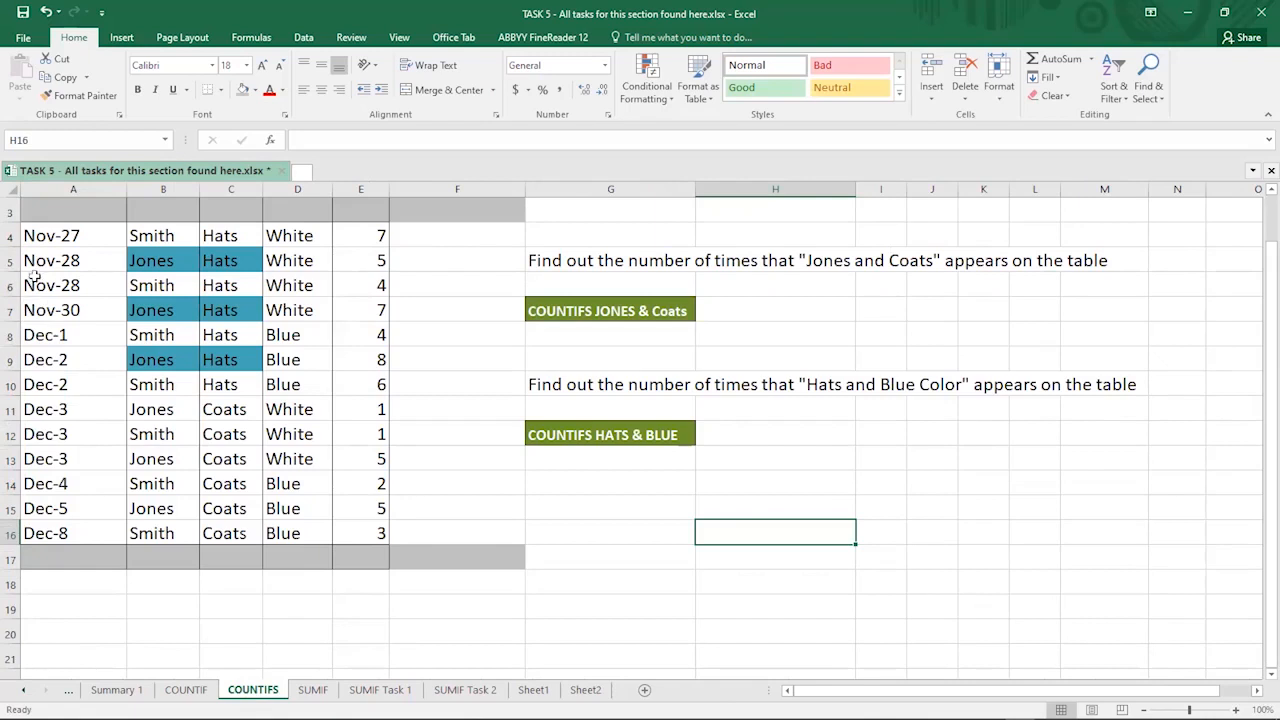
- Insert an empty column at column A, before the dates column
{"action": "left_click", "coordinate": [55, 183]}
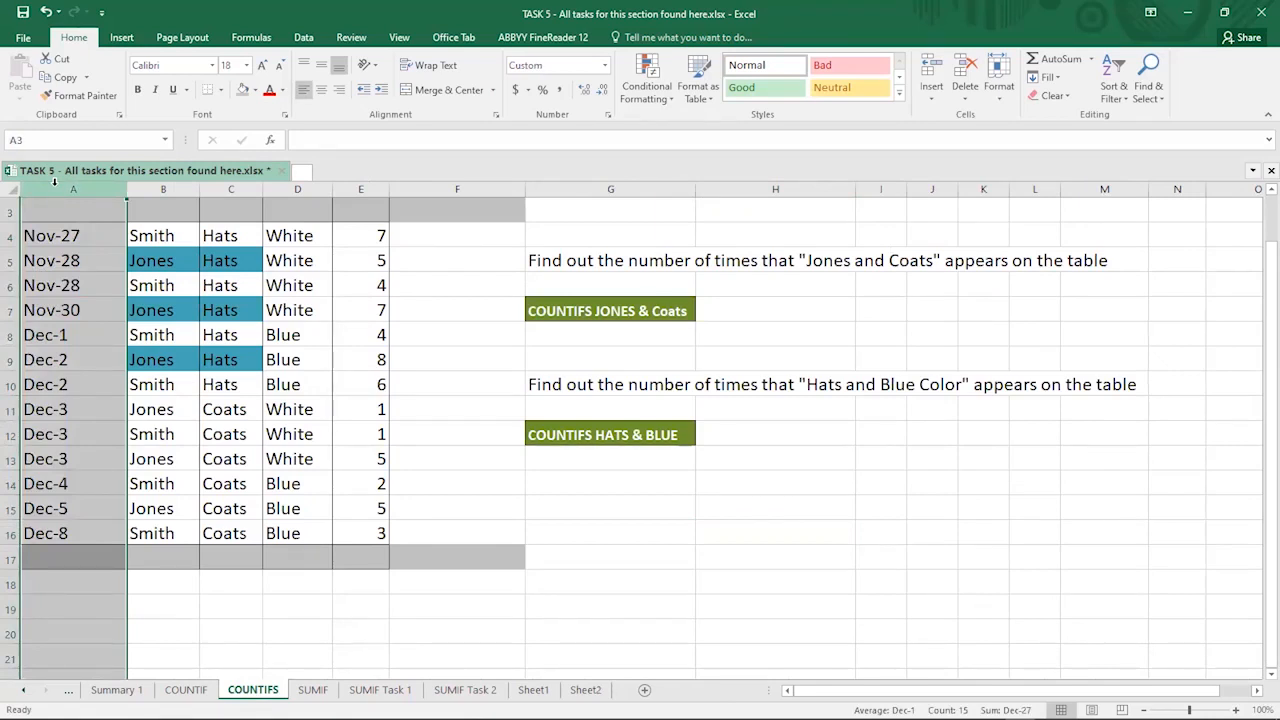
{"action": "right_click", "coordinate": [55, 182]}
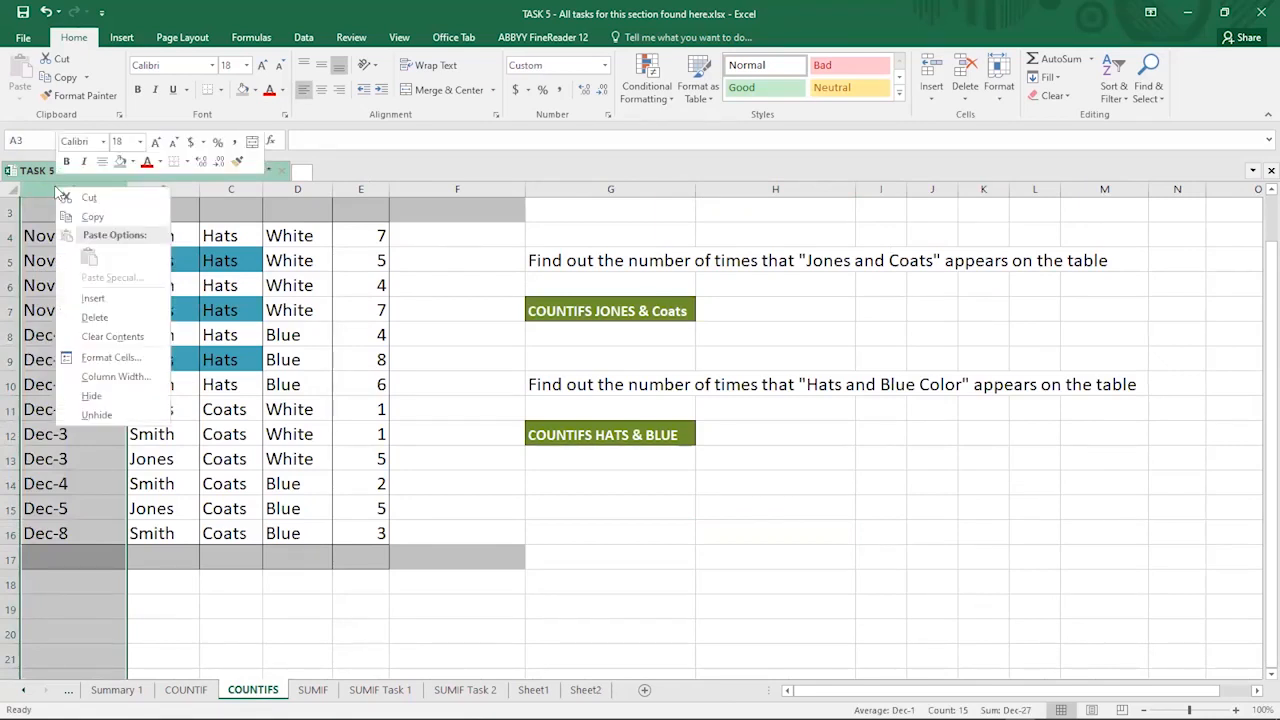
{"action": "left_click", "coordinate": [93, 299]}
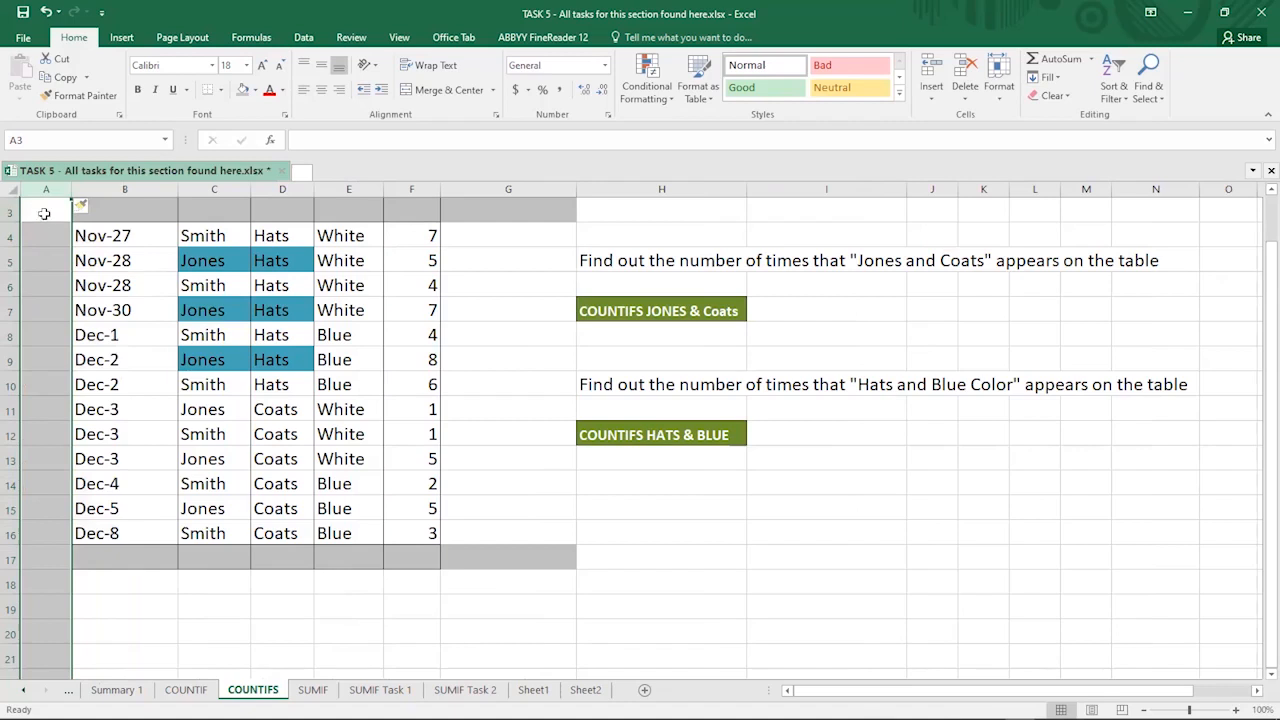
- Select cells in the new empty column A beside the table rows, then the White entry in E4
{"action": "left_click", "coordinate": [40, 210]}
{"action": "left_click", "coordinate": [40, 256]}
{"action": "left_click_drag", "start_coordinate": [46, 238], "coordinate": [46, 533]}
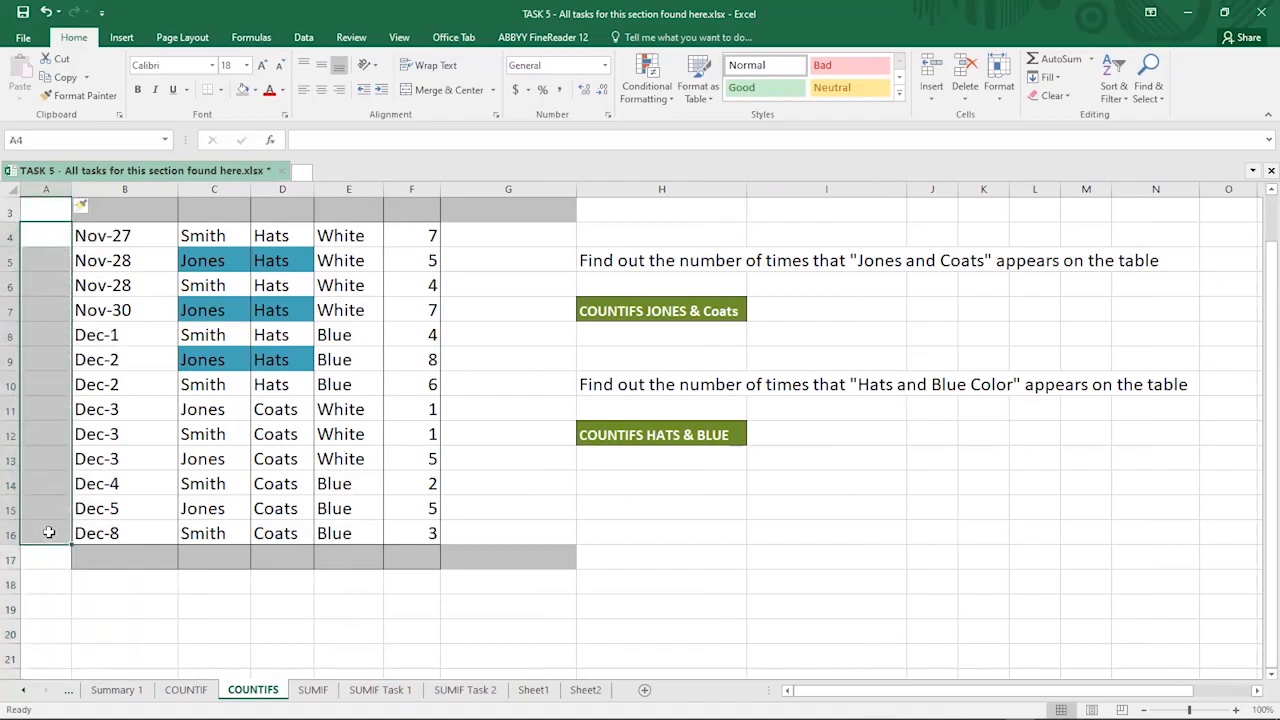
{"action": "left_click", "coordinate": [40, 230]}
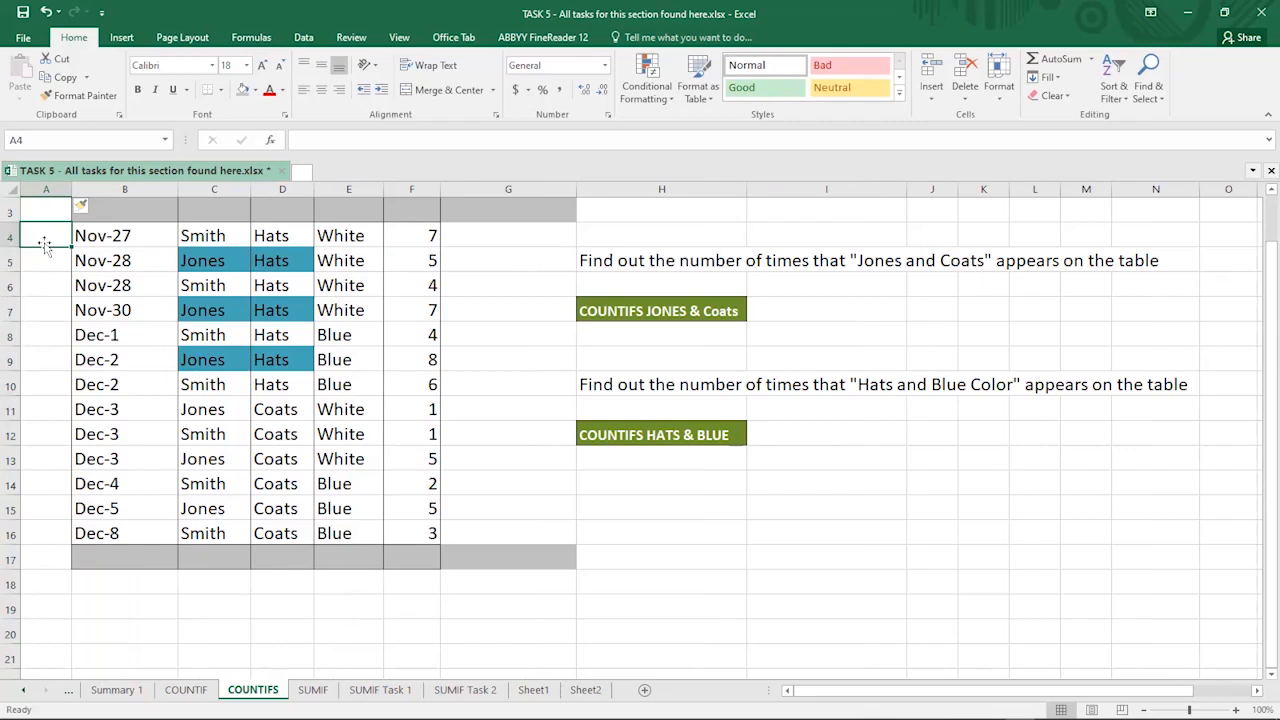
{"action": "key", "text": "Down"}
{"action": "key", "text": "Down"}
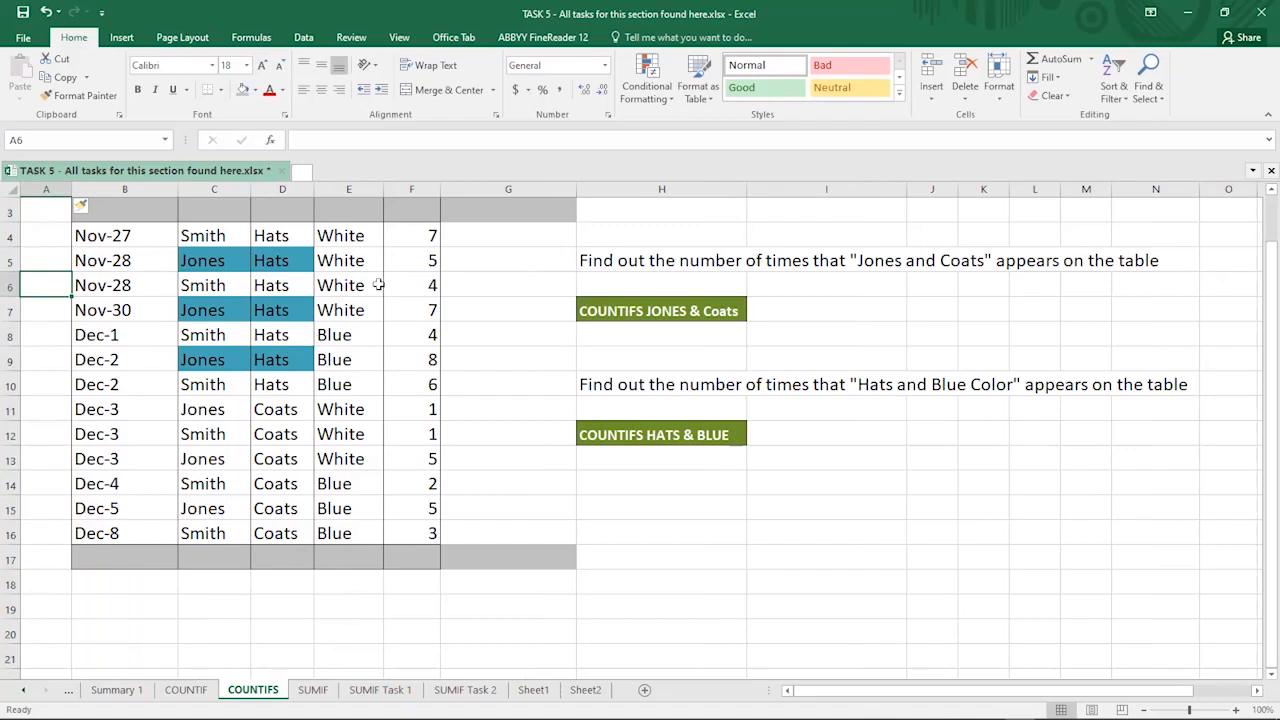
{"action": "left_click", "coordinate": [340, 234]}
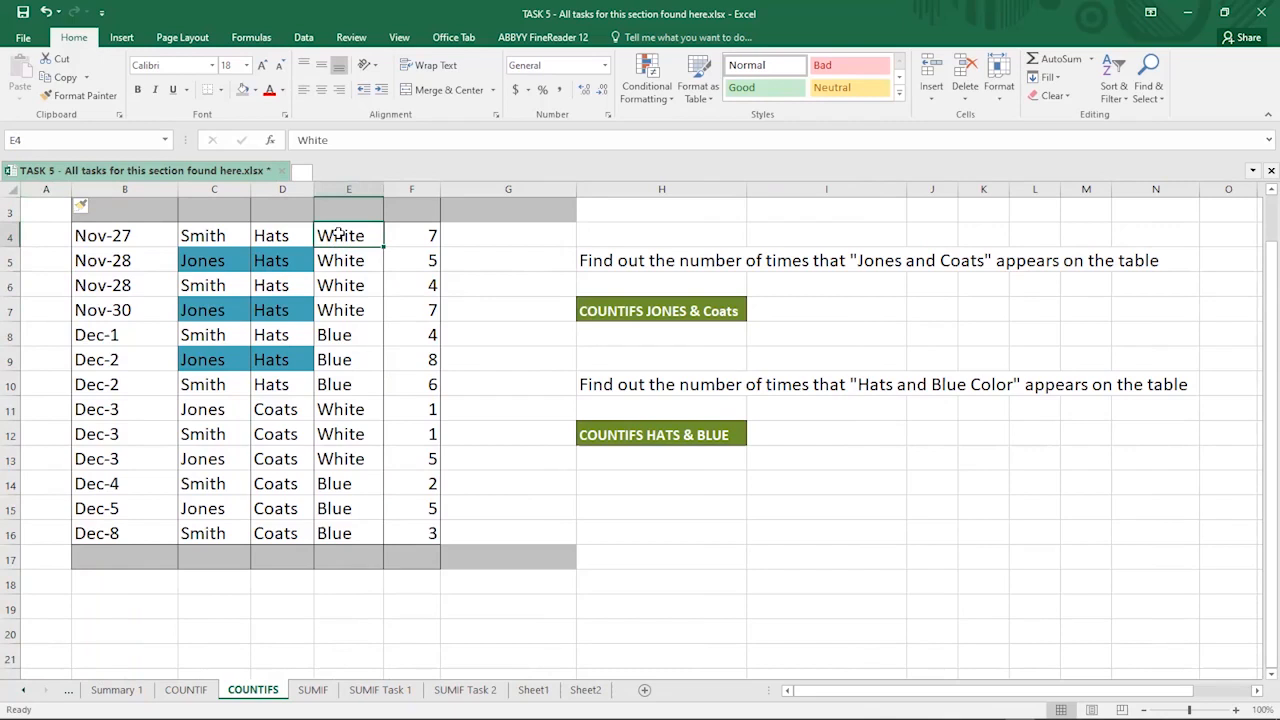